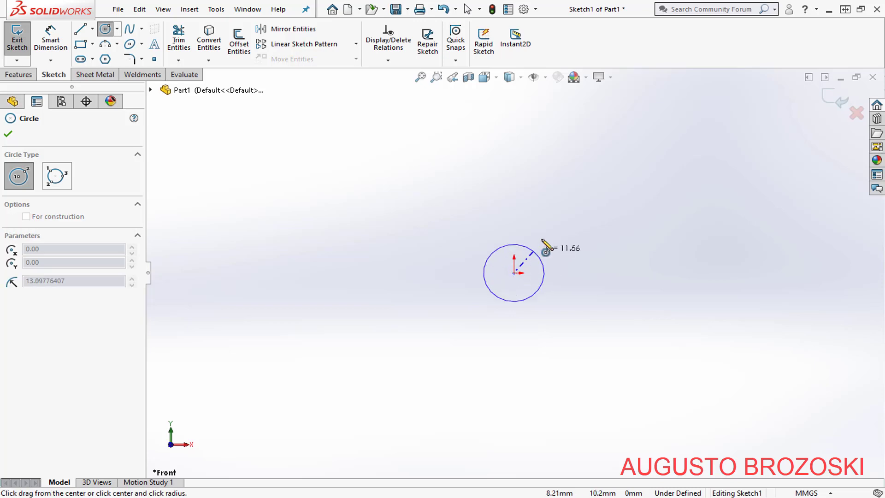
- Sketch a circle centred on the origin and dimension its diameter to 95 mm, following the fan housing drawing
left_click(553, 230)
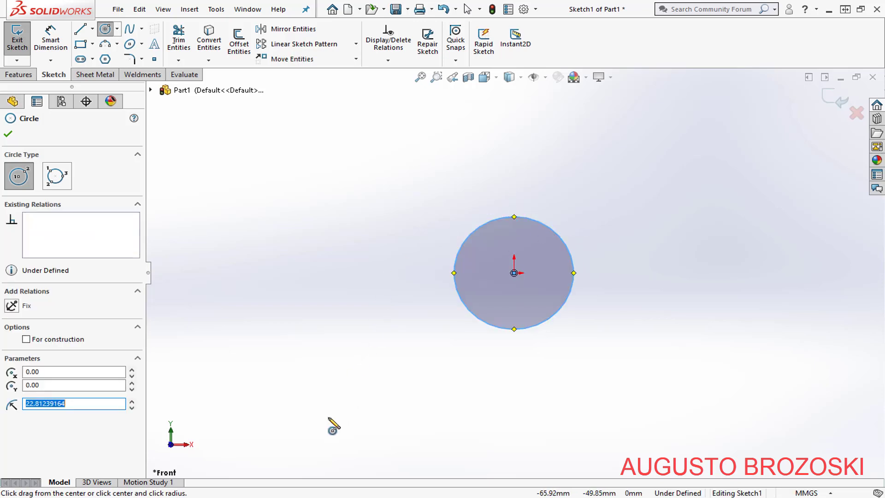
left_click(323, 497)
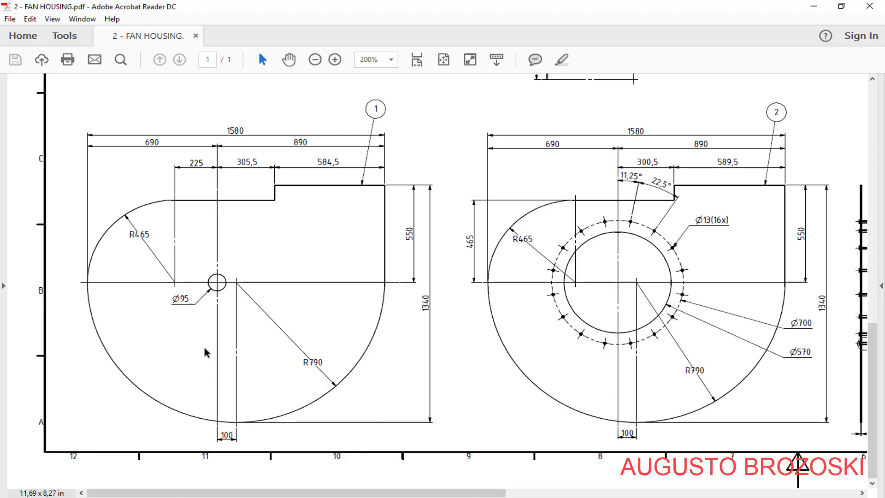
left_click(807, 8)
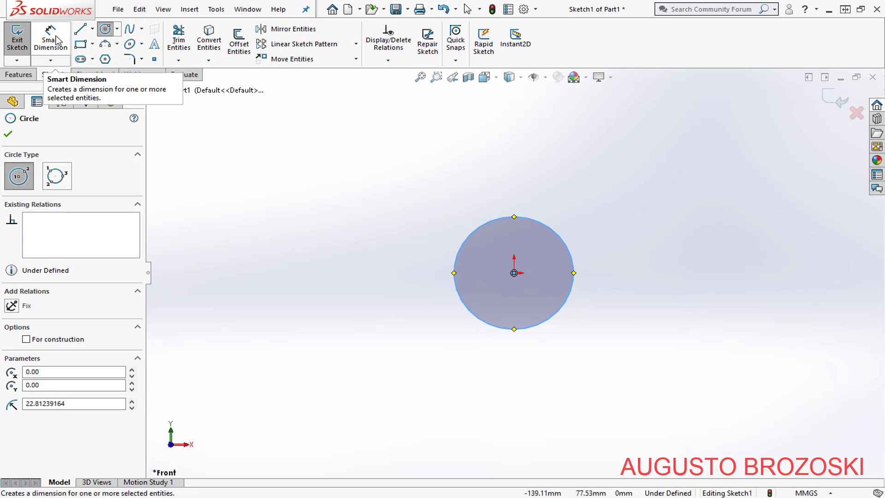
left_click(50, 40)
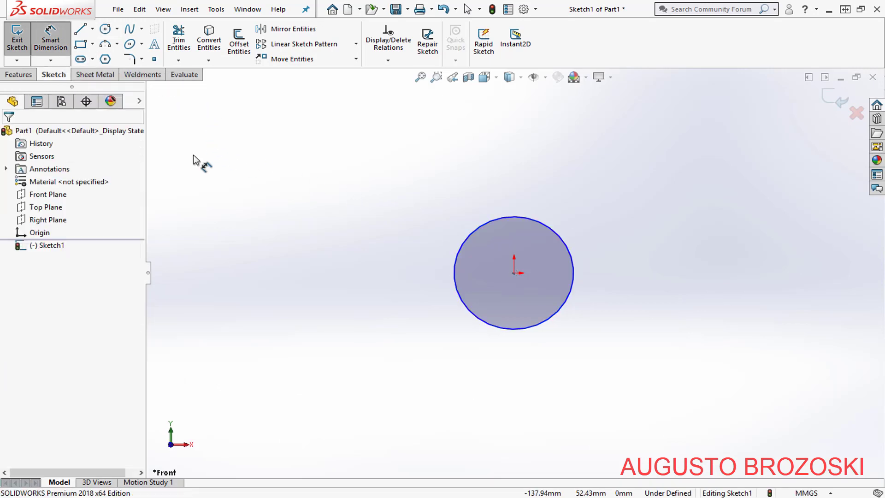
left_click(559, 235)
left_click(542, 267)
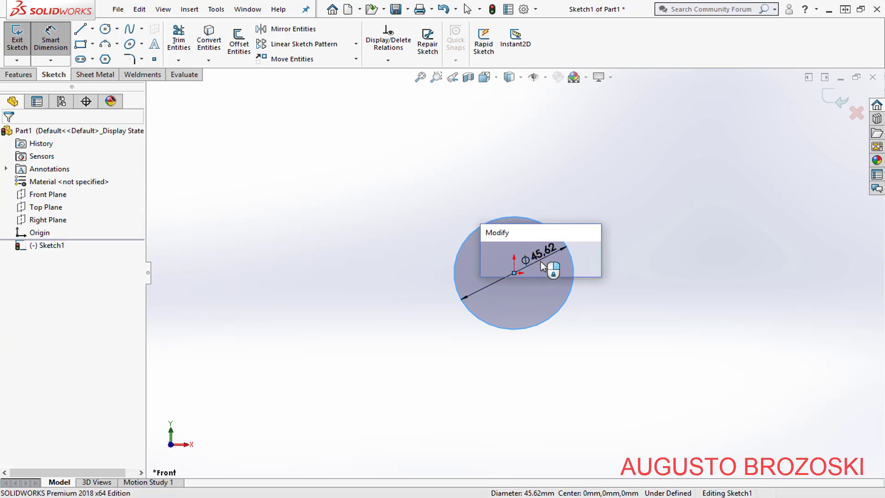
type("9")
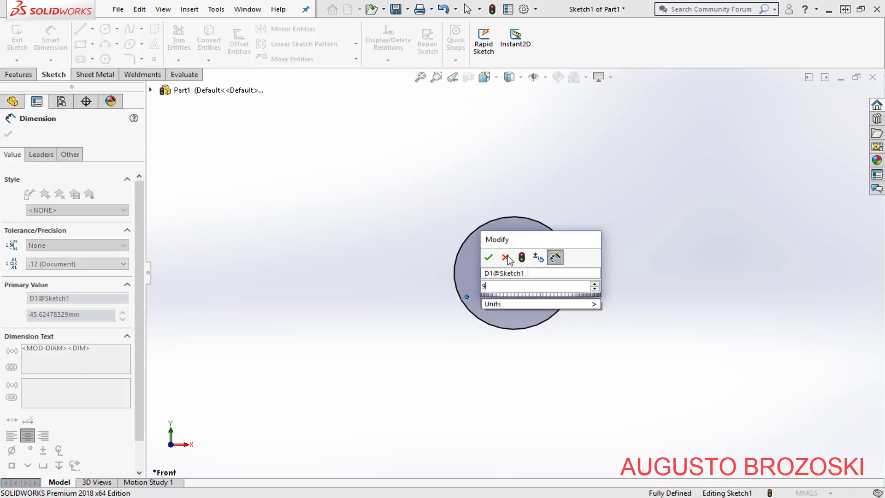
type("5")
key("Return")
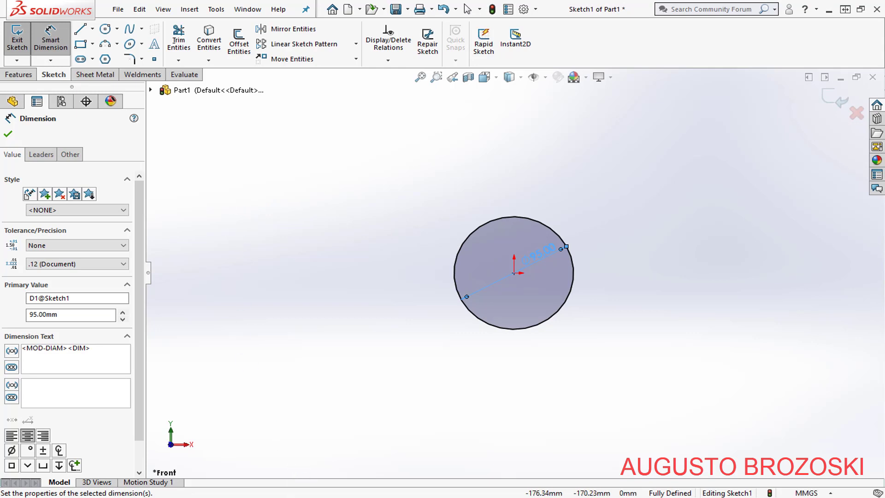
- Sketch a larger circle of about 259 mm radius, centred about 142 mm to the right of the origin and level with it
key("alt+Tab")
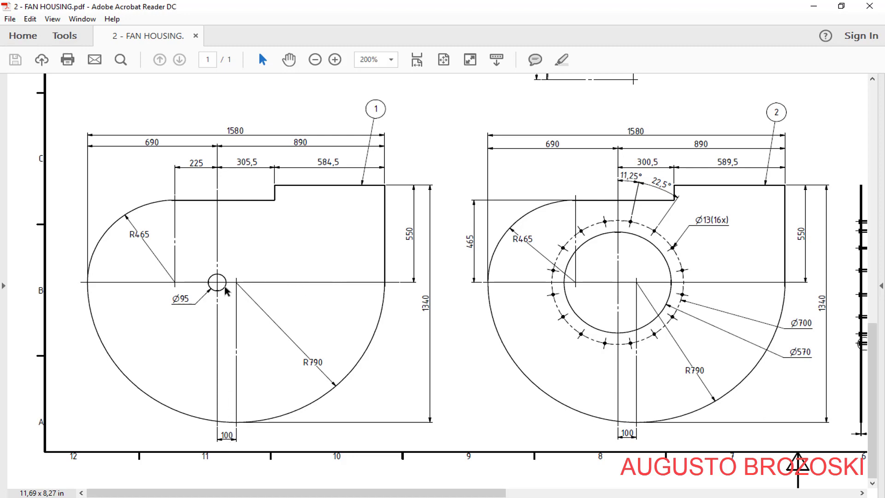
left_click(812, 7)
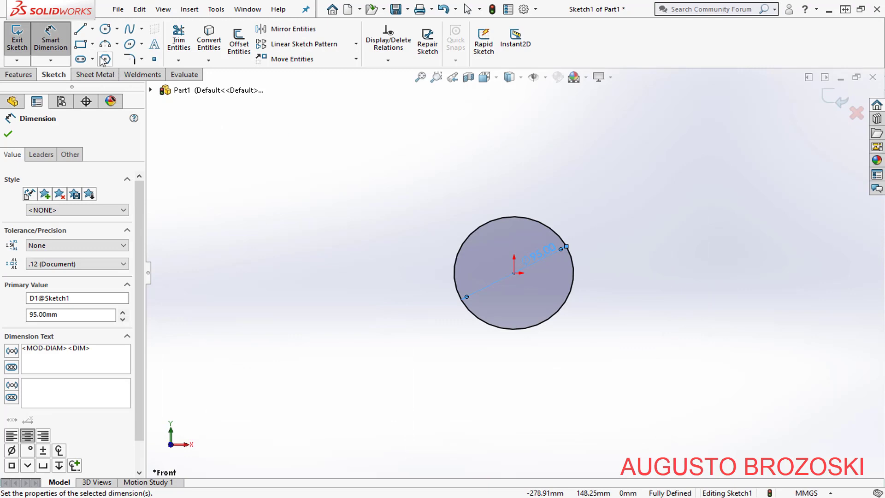
left_click(106, 30)
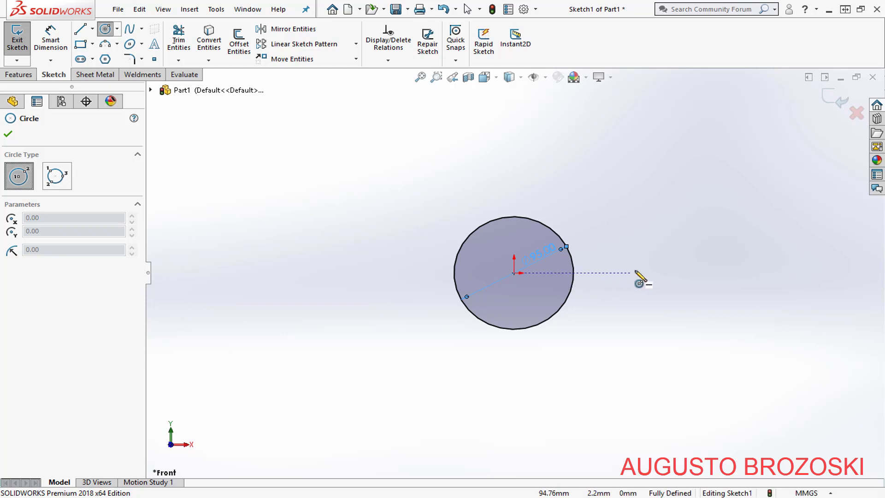
left_click(697, 273)
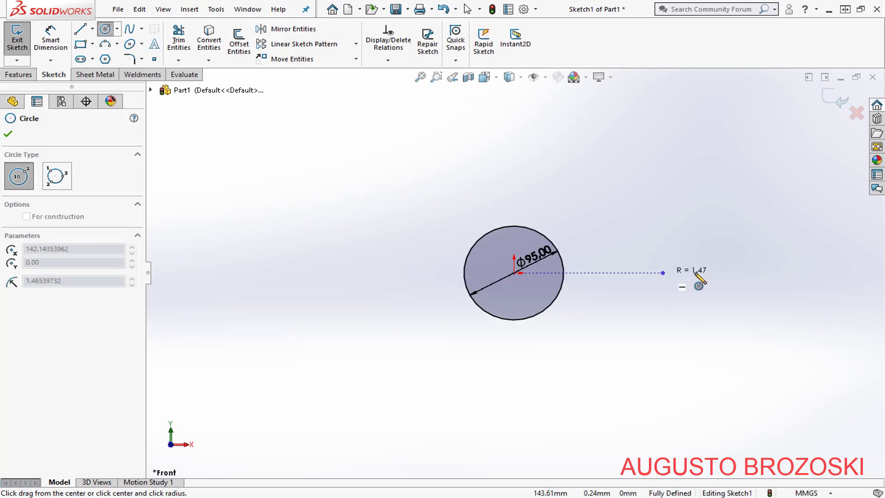
left_click(769, 452)
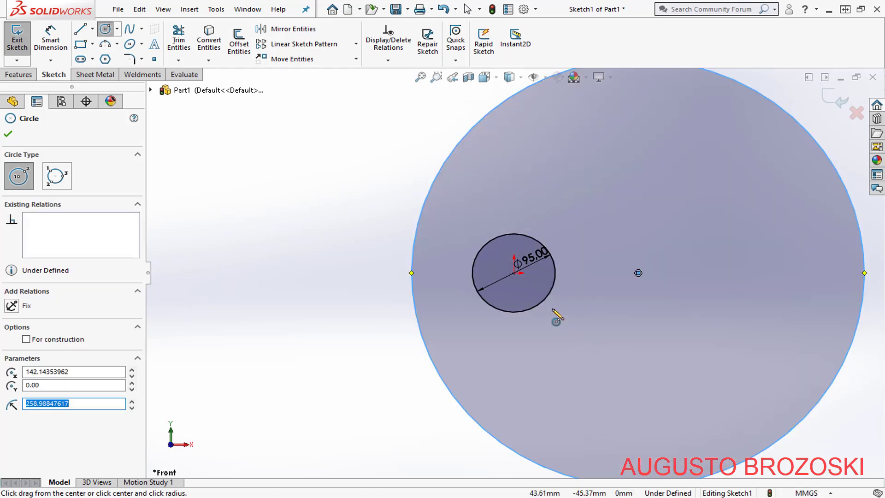
key("Escape")
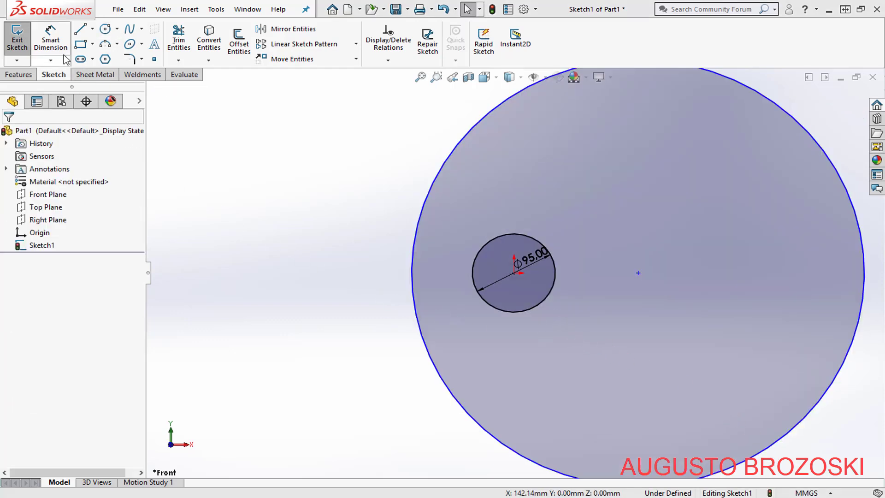
- Dimension the horizontal distance between the origin and the large circle's centre to 100 mm
left_click(53, 41)
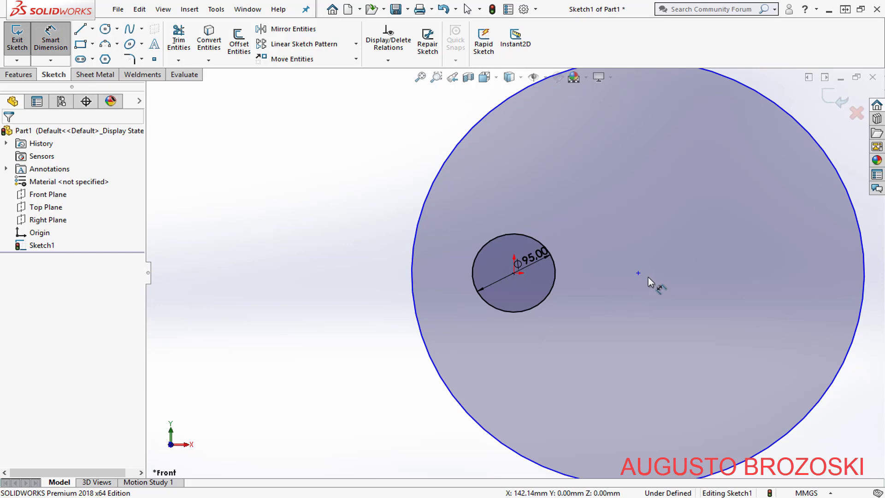
left_click(639, 273)
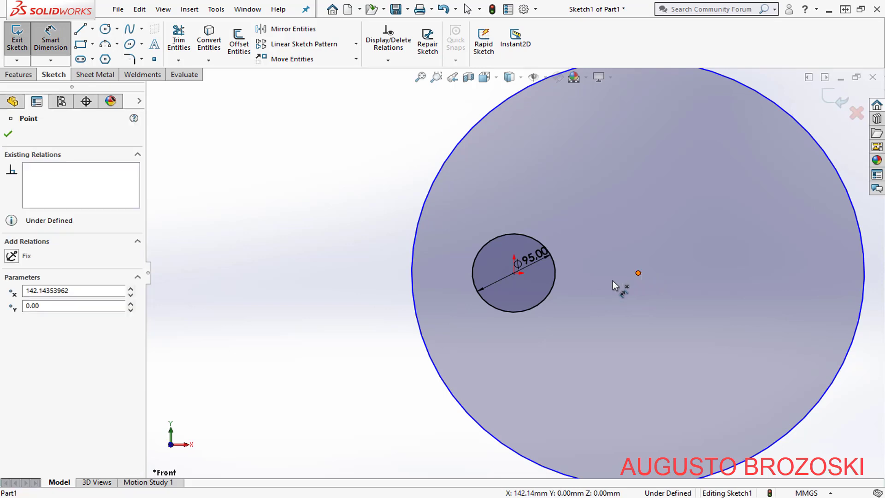
left_click(514, 272)
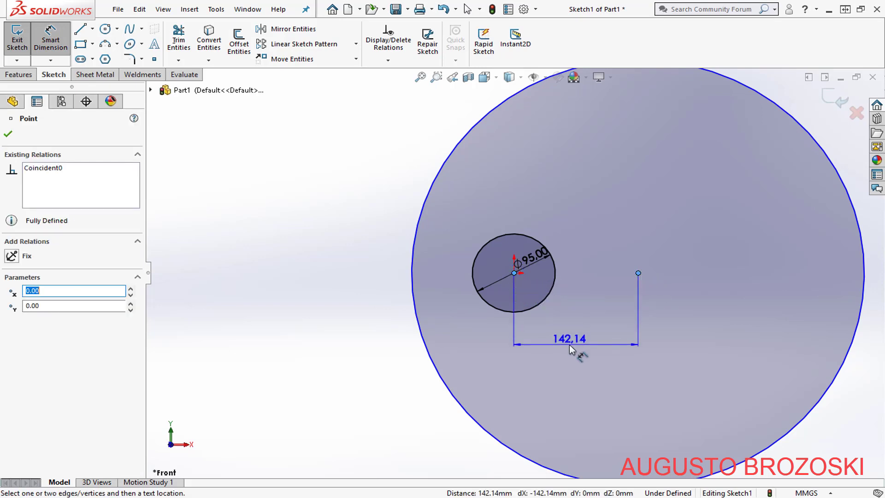
left_click(568, 344)
type("1")
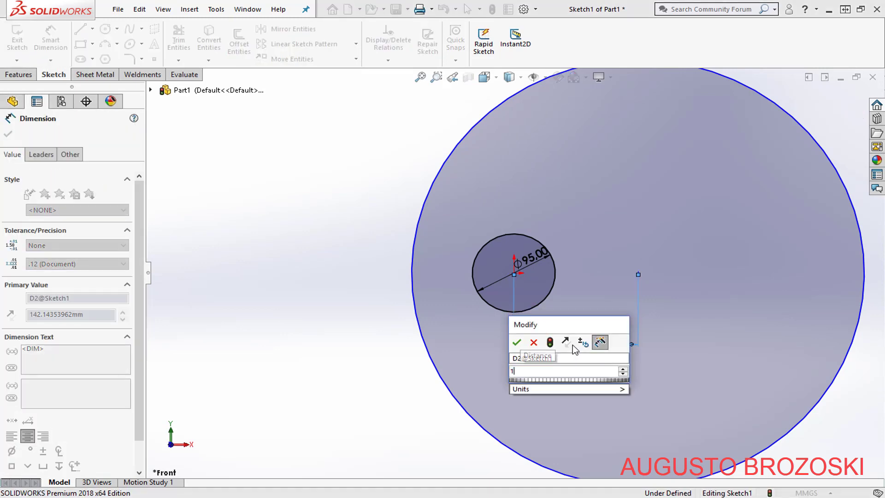
type("00")
key("Return")
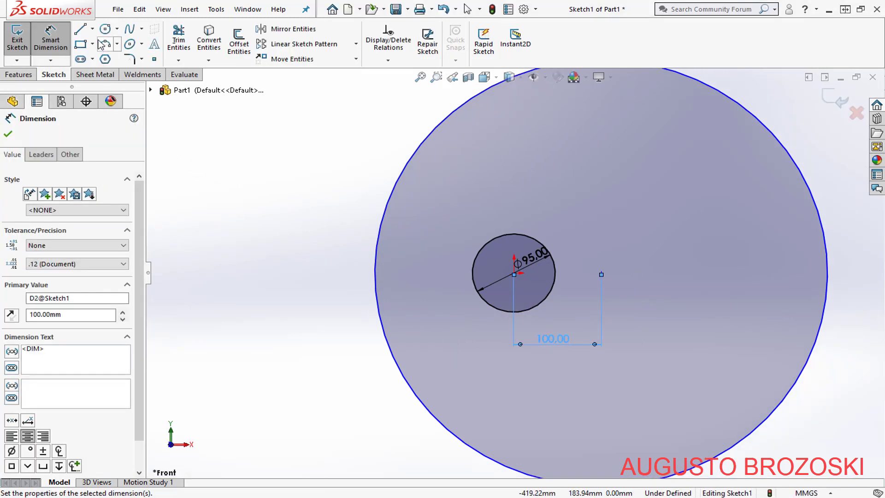
- Draw a horizontal centerline between the large circle's left and right quadrant points and trim away the circle's upper half
left_click(93, 30)
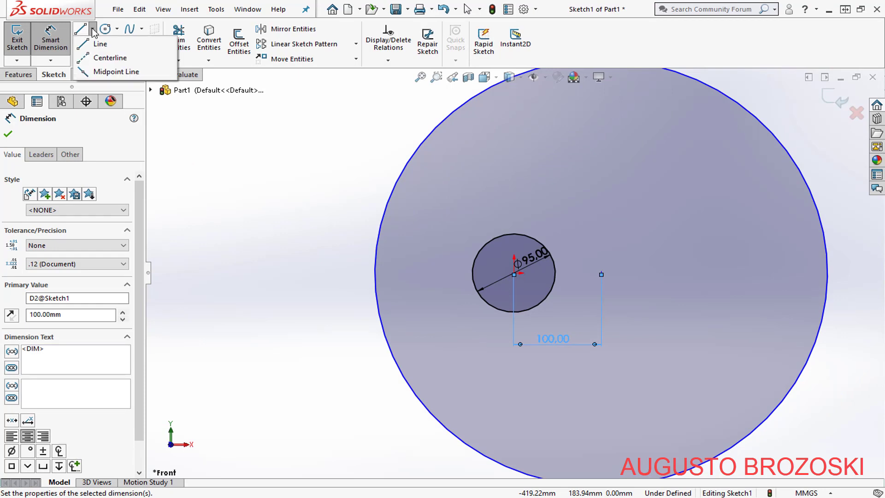
left_click(110, 58)
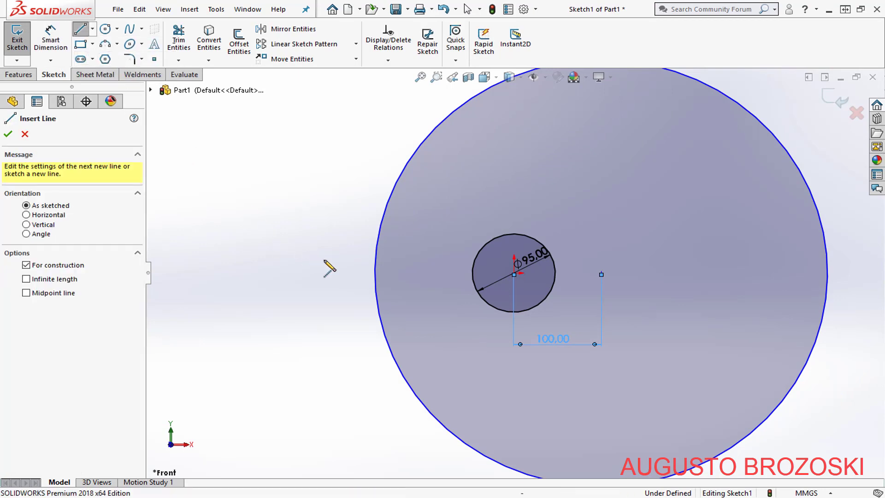
left_click(375, 273)
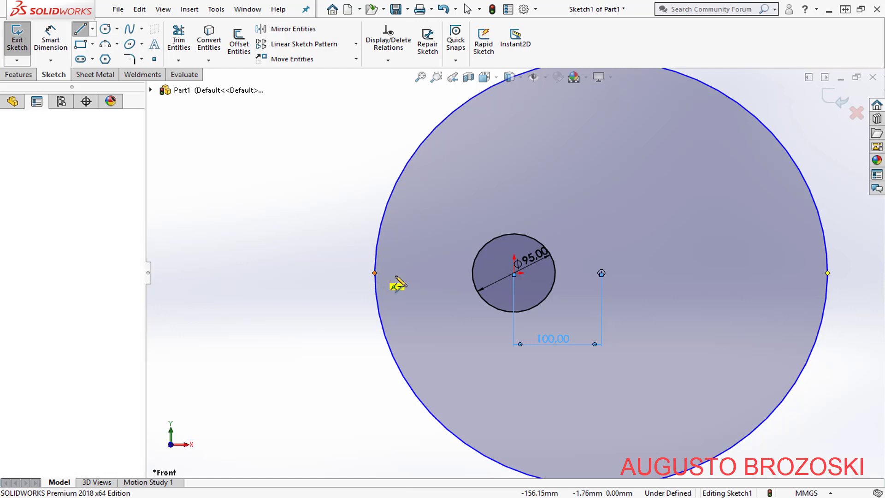
left_click(827, 273)
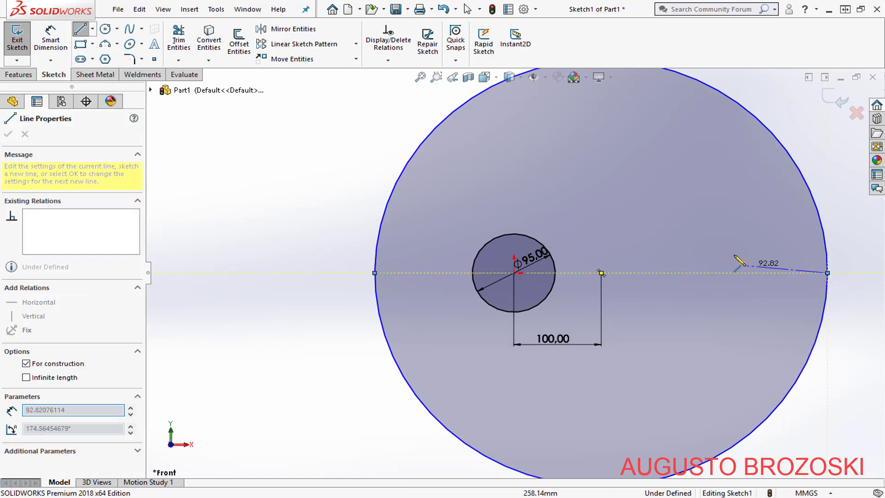
key("Escape")
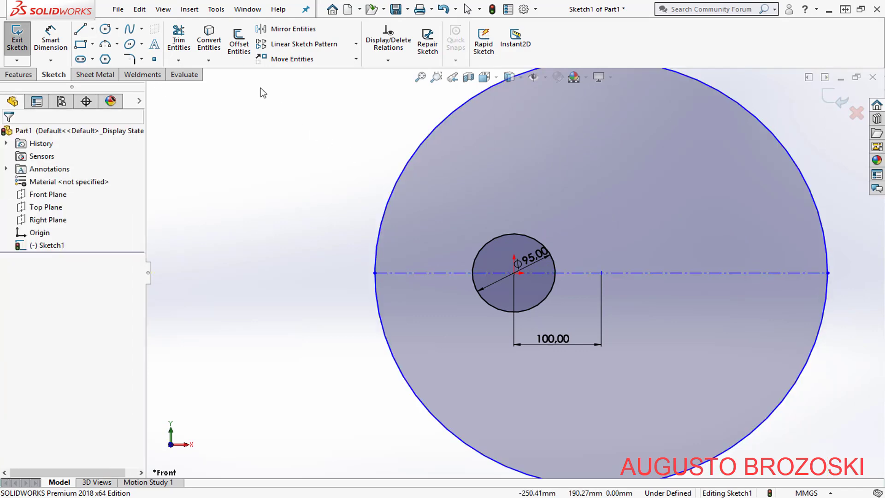
left_click(188, 40)
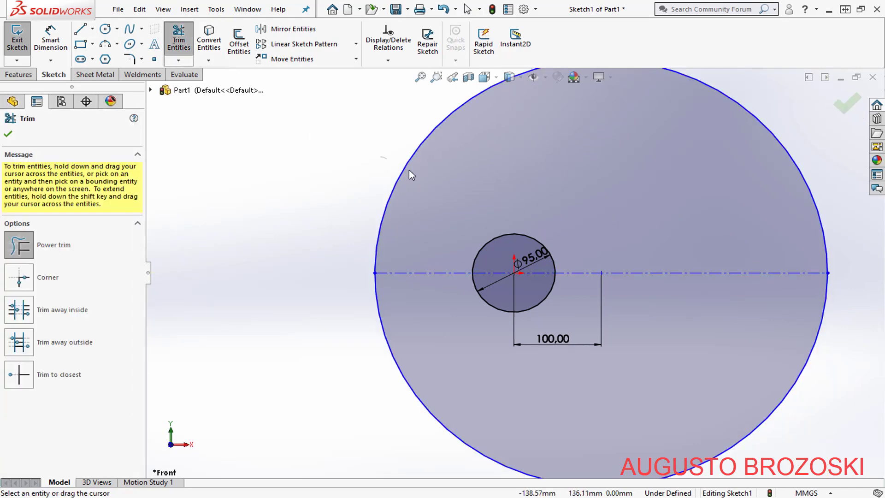
left_click_drag(409, 170, 426, 188)
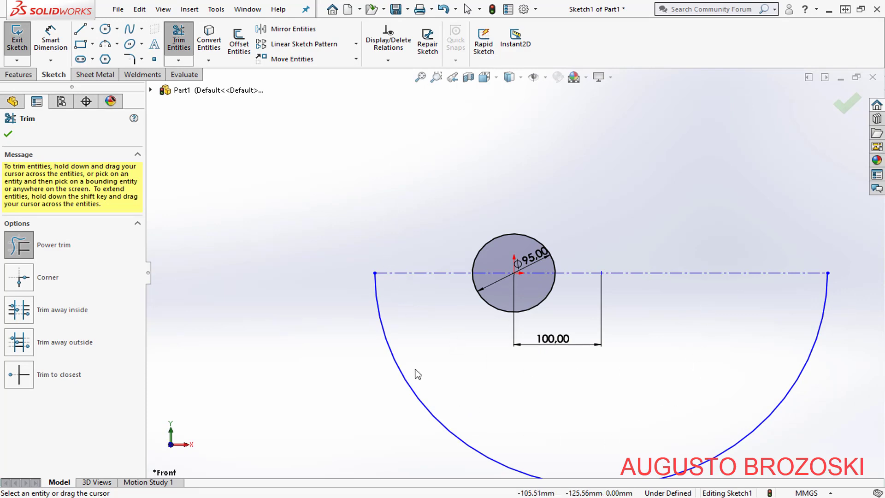
- Dimension the remaining lower arc to a radius of 790 mm, as given in the fan housing drawing, and fit the sketch to view
key("alt+Tab")
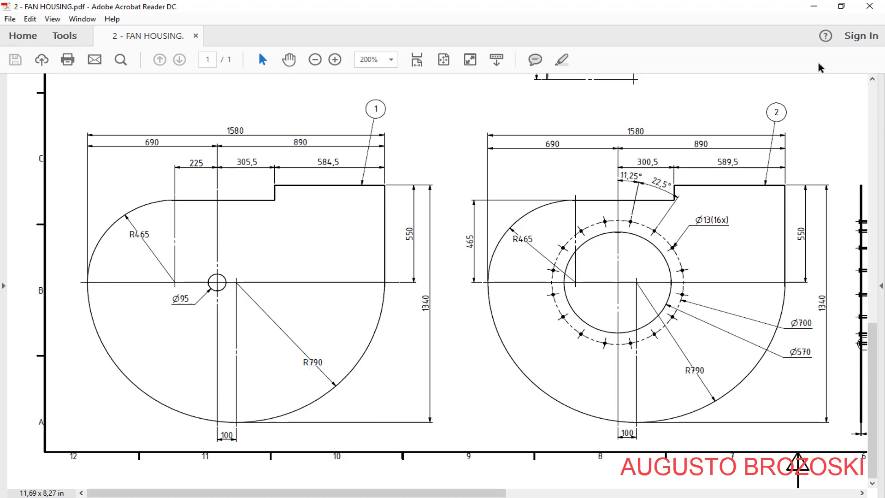
left_click(803, 11)
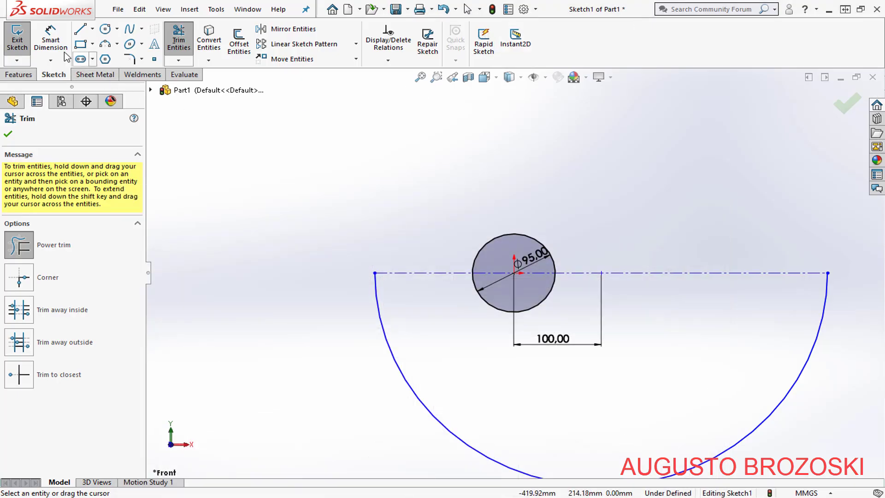
left_click(51, 43)
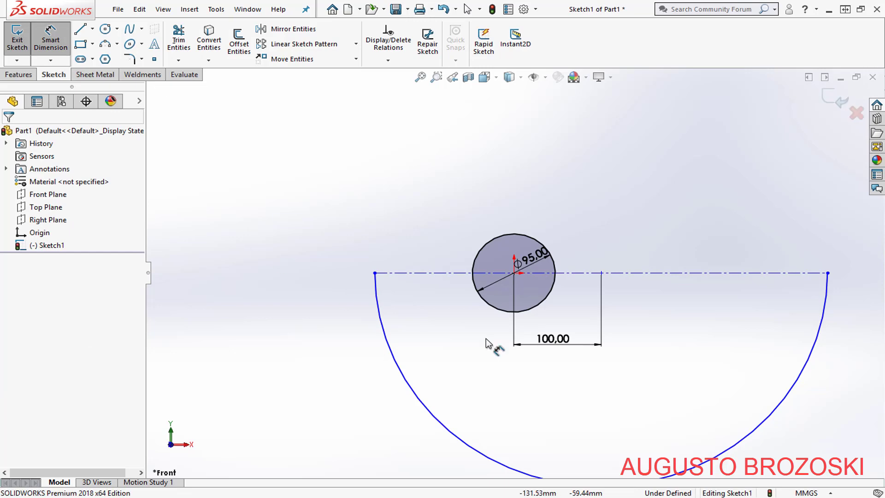
left_click(755, 422)
left_click(714, 398)
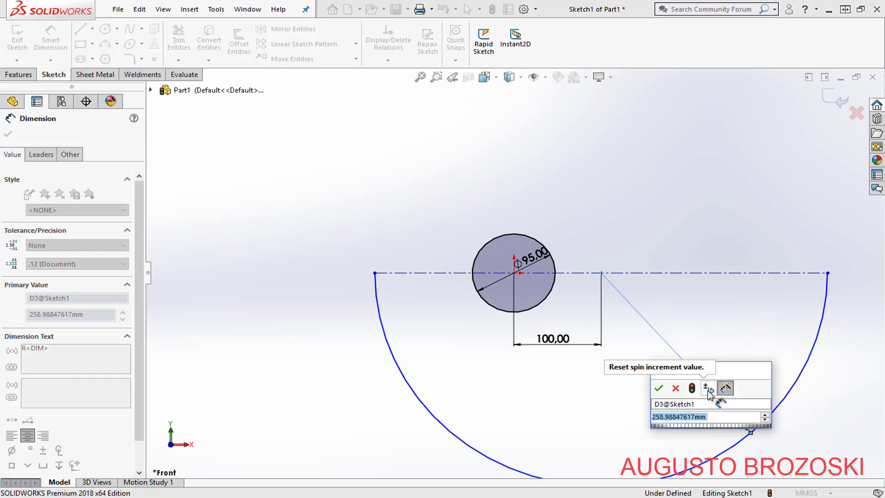
type("790")
key("Return")
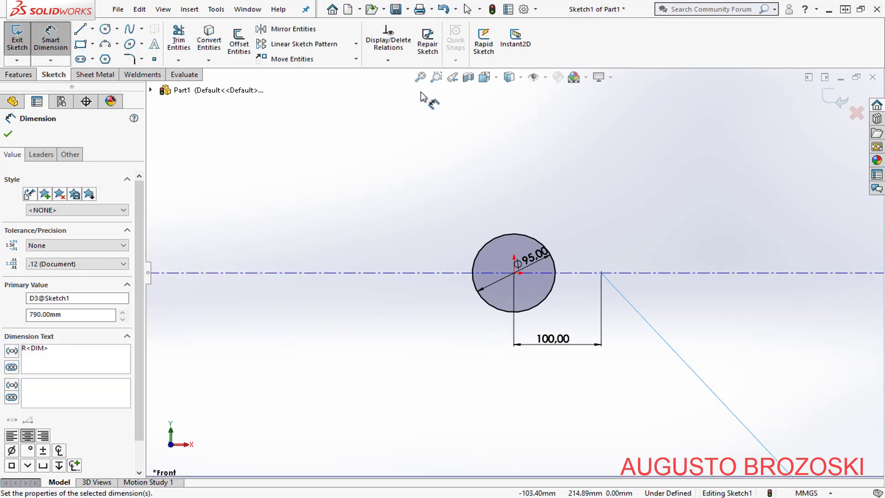
left_click(420, 77)
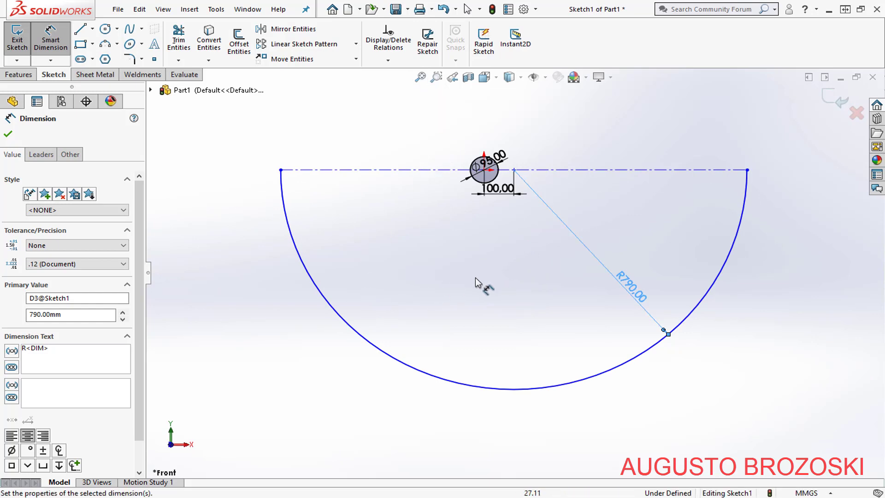
- Check the fan housing PDF drawing and draw a vertical line about 273 mm upward from the large arc's right endpoint
key("alt+Tab")
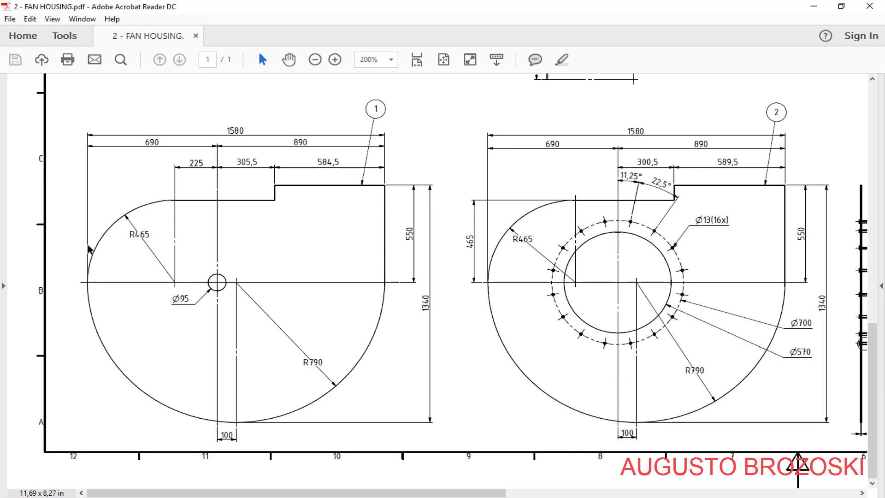
key("alt+Tab")
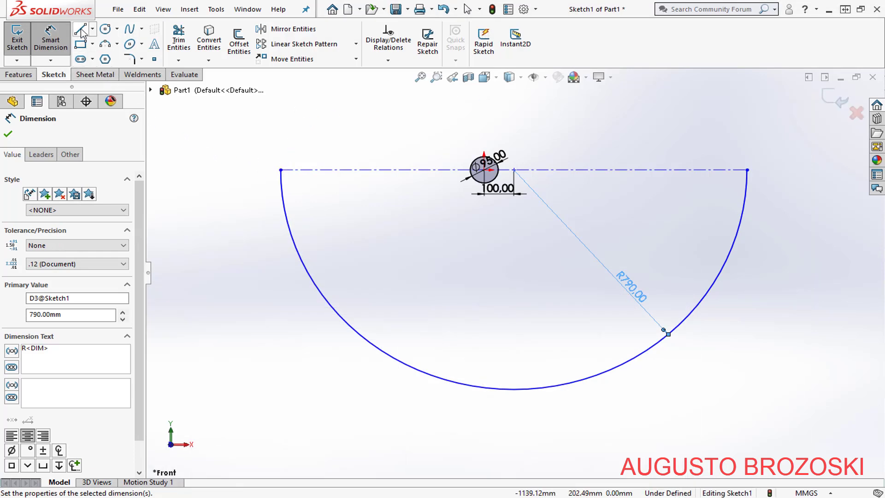
left_click(82, 32)
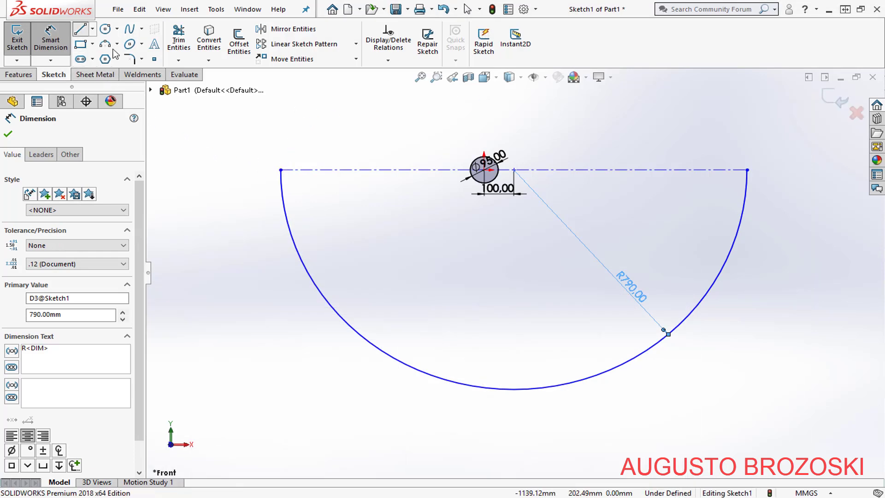
left_click(747, 170)
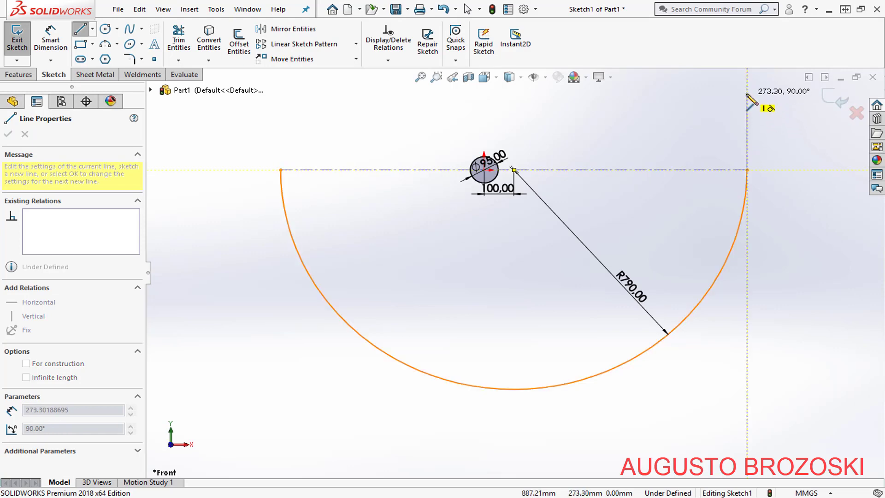
left_click(747, 93)
key("Escape")
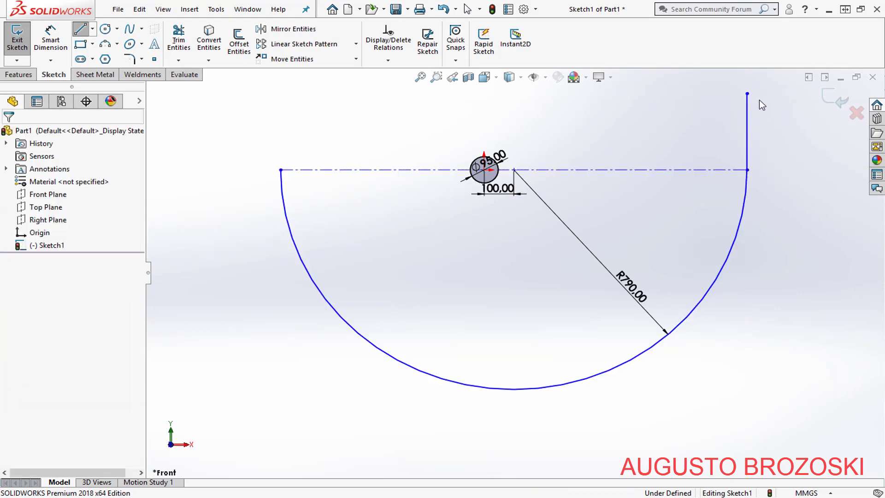
- Dimension the vertical line at the arc's right end to 550 mm and fit the sketch to view
left_click(50, 39)
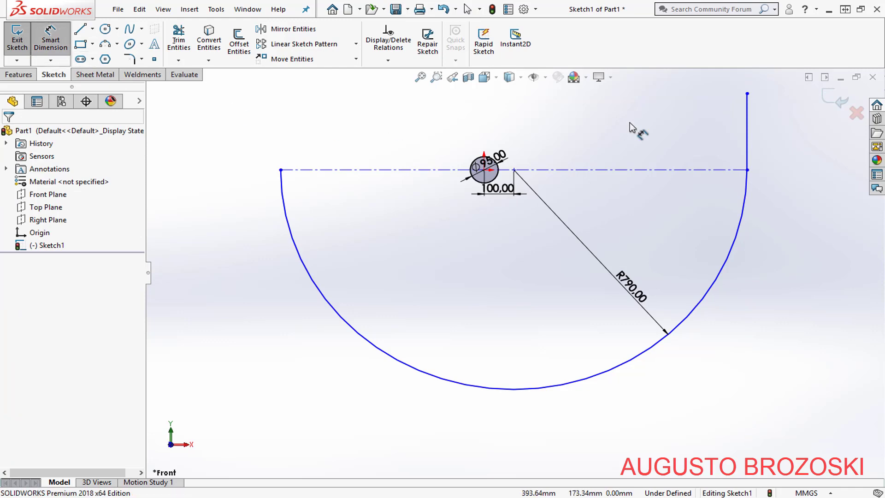
left_click(751, 130)
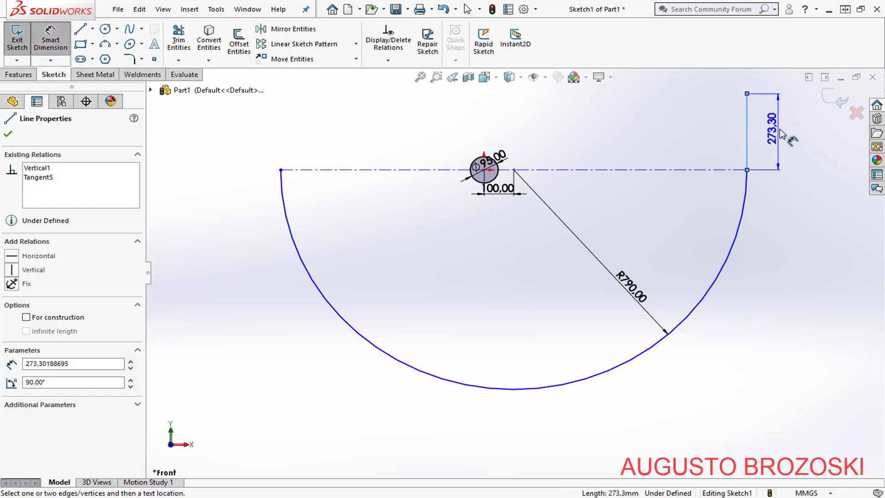
left_click(773, 132)
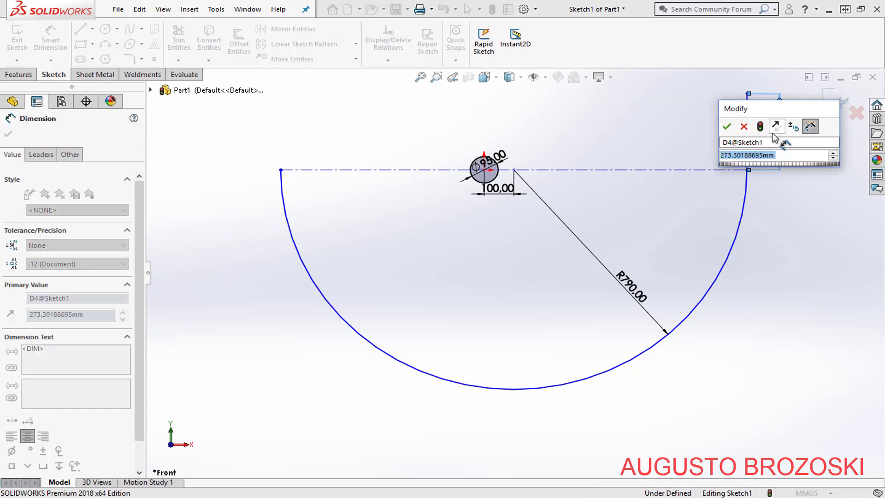
type("550")
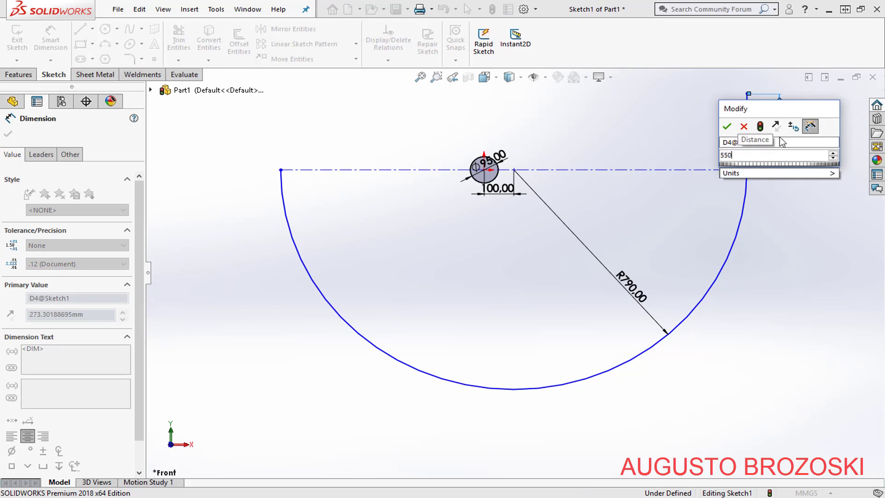
key("Return")
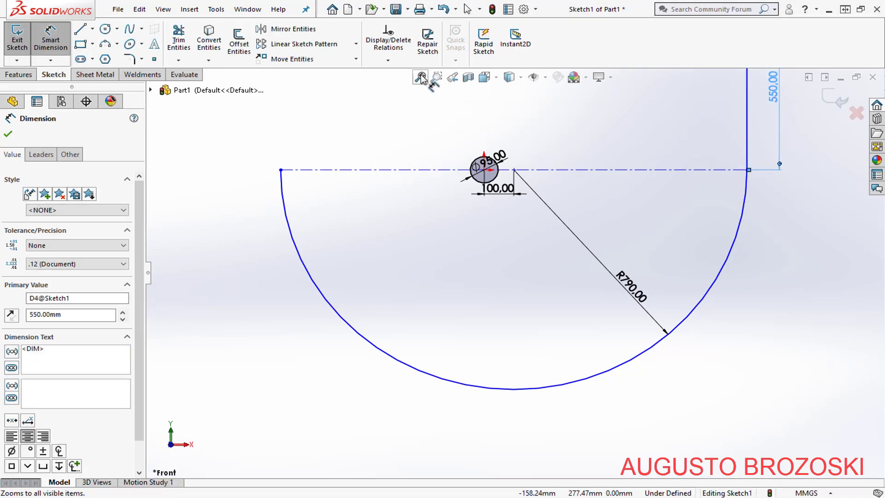
left_click(420, 77)
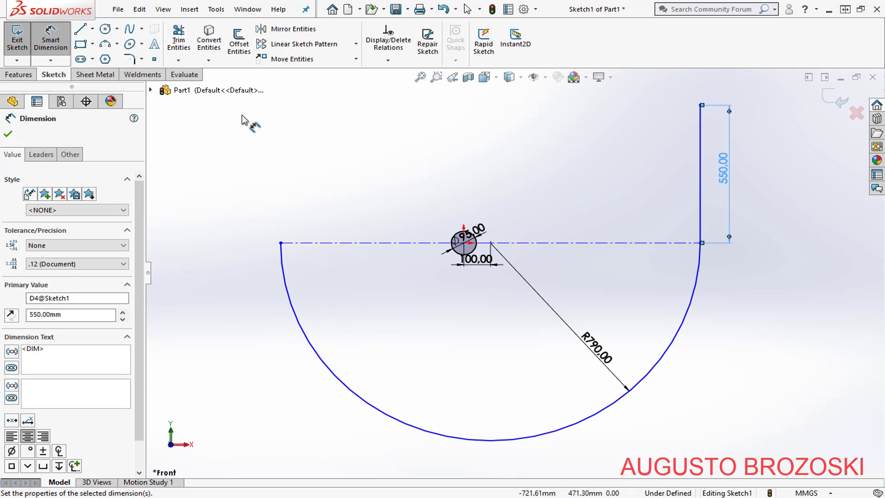
- Sketch a circle of about 311 mm radius, centred on the centerline about 379 mm left of the origin and meeting the large arc's left endpoint
left_click(105, 29)
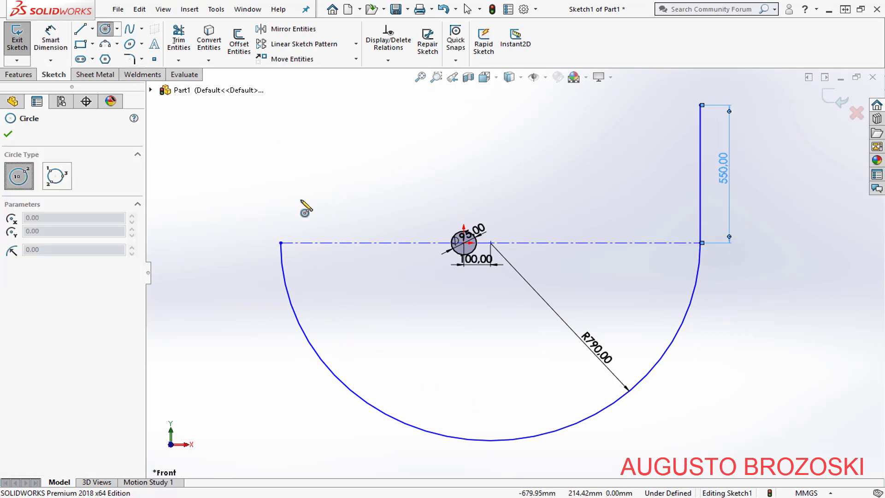
left_click(364, 243)
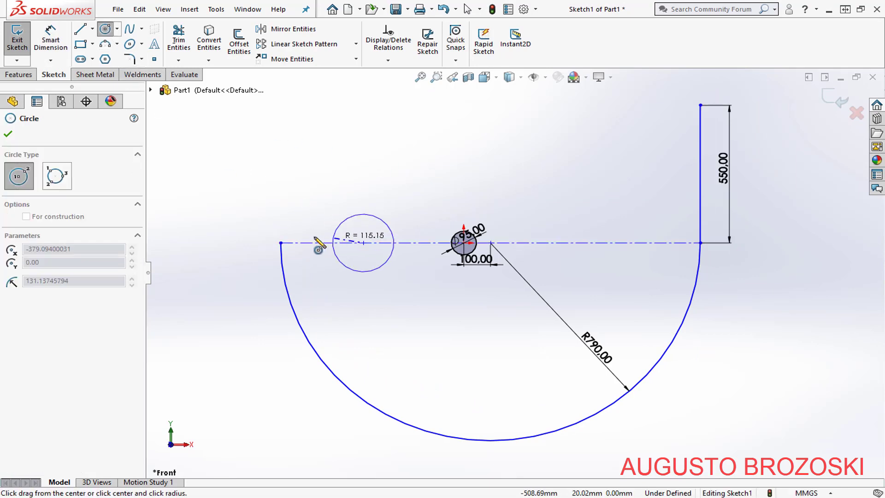
left_click(281, 243)
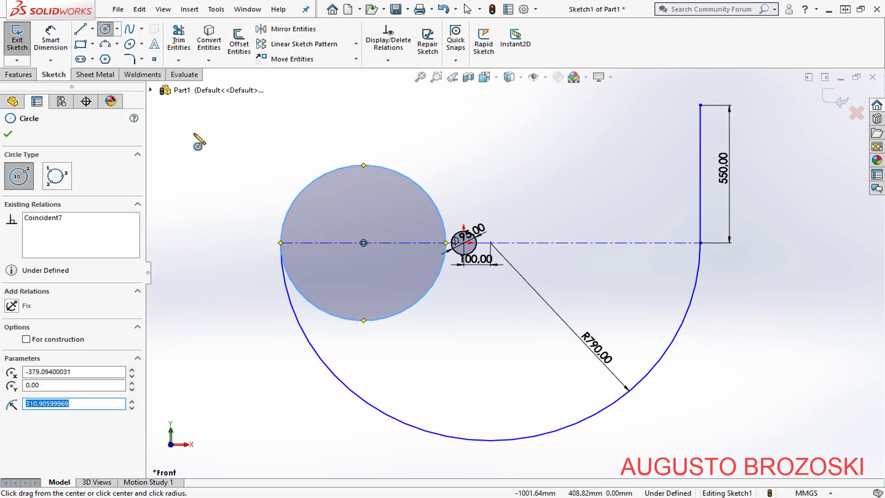
- Draw a stepped line from the left circle's upper quadrant: horizontally right, about 239 mm up, and across to the right vertical line's upper endpoint
left_click(80, 30)
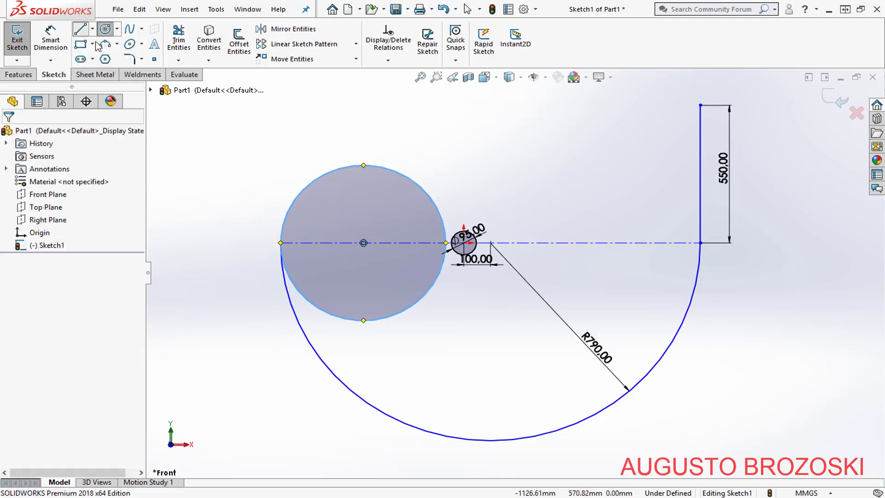
left_click(364, 165)
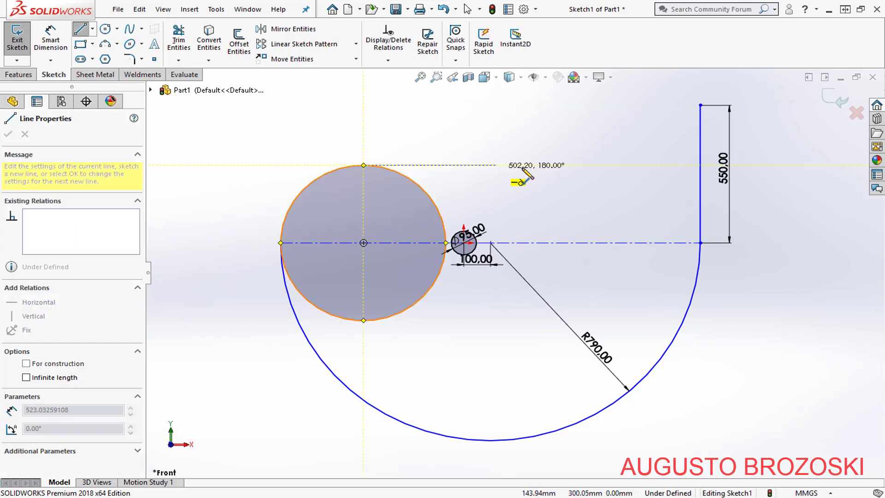
left_click(558, 165)
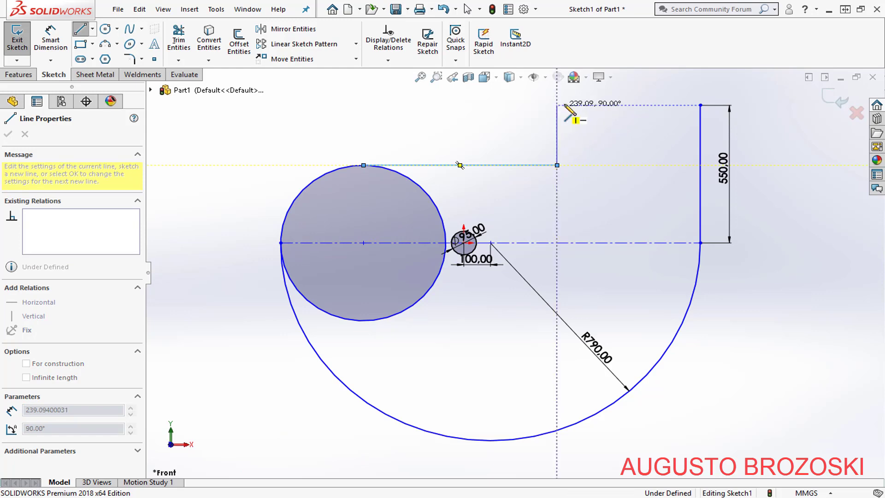
left_click(559, 105)
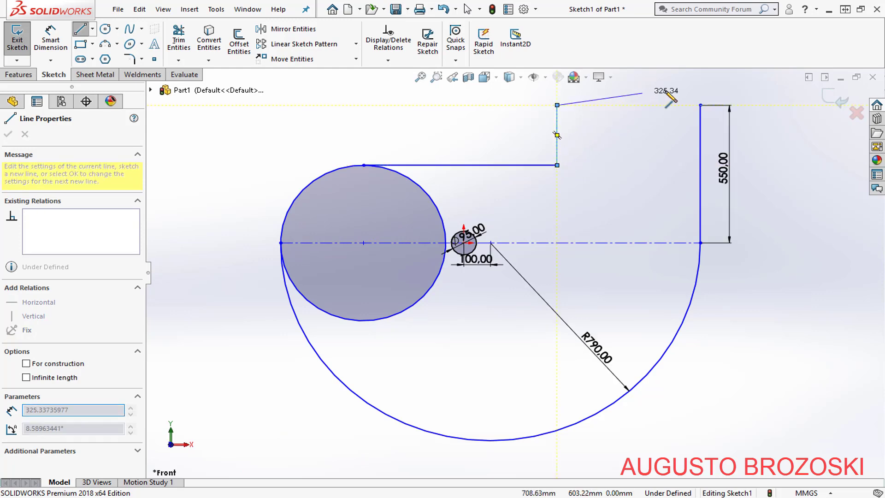
left_click(700, 105)
key("Escape")
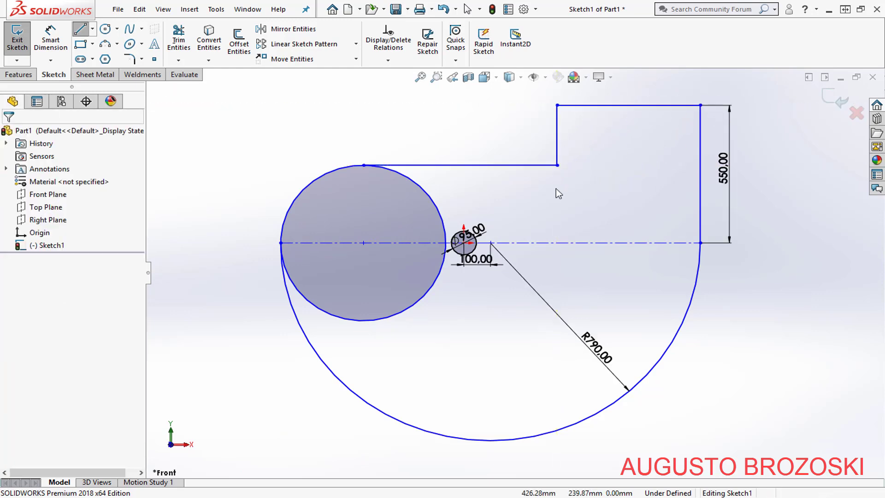
- Trim away the left circle's lower half and upper-right quarter, keeping only the upper-left arc of the outline
left_click(179, 48)
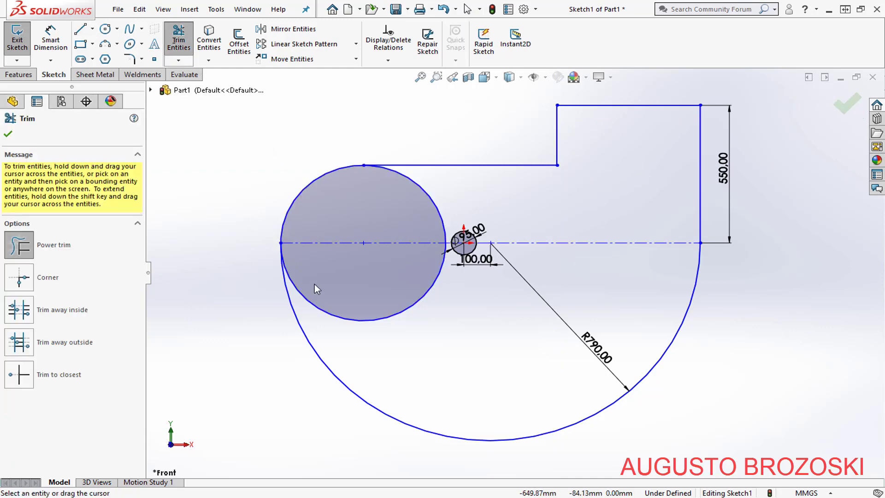
left_click_drag(428, 324, 402, 305)
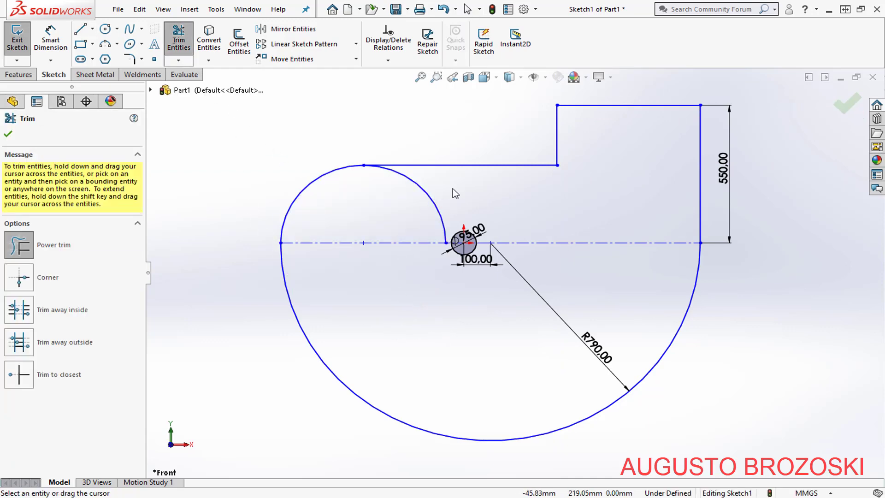
left_click_drag(454, 193, 415, 197)
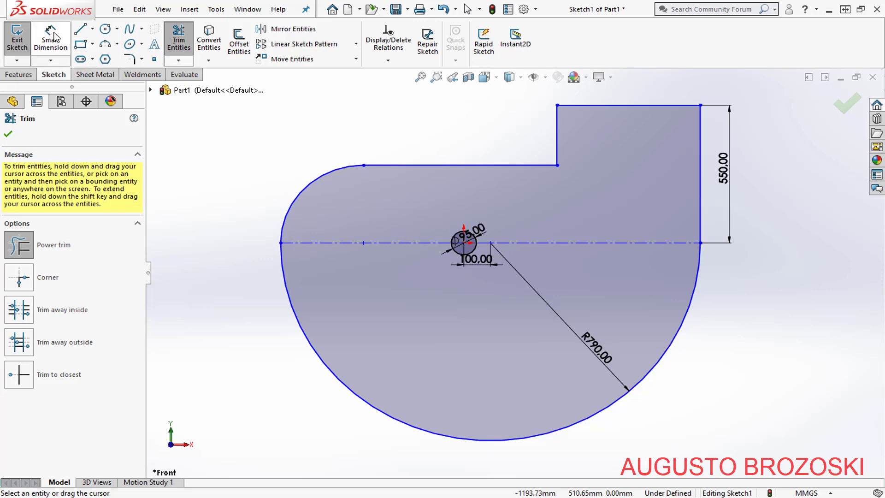
- Dimension the upper-left arc to a radius of 465 mm
left_click(52, 37)
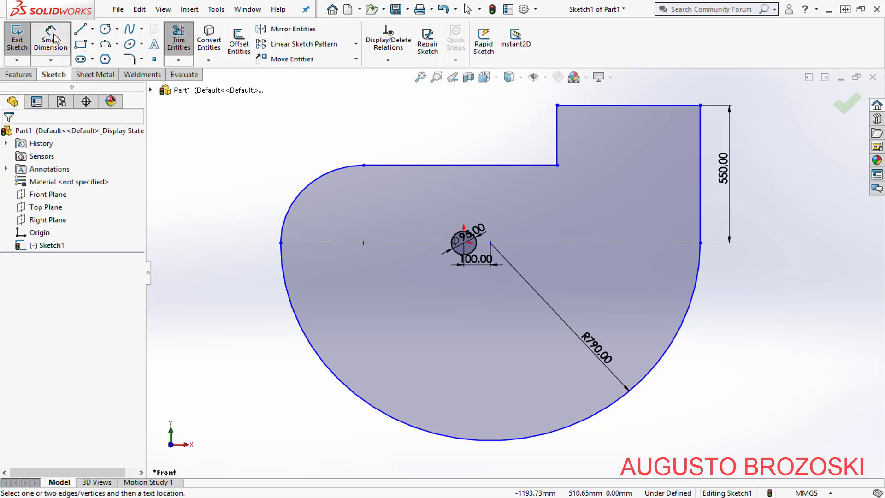
left_click(316, 188)
left_click(335, 212)
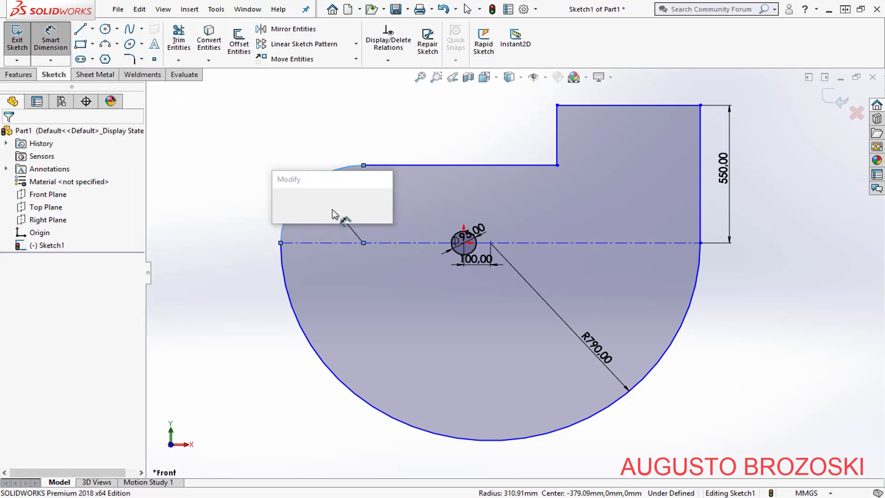
type("465")
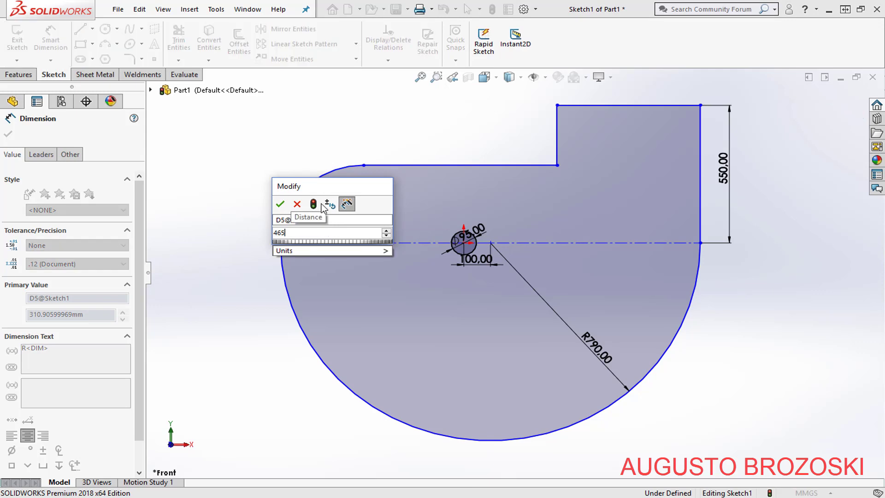
key("Return")
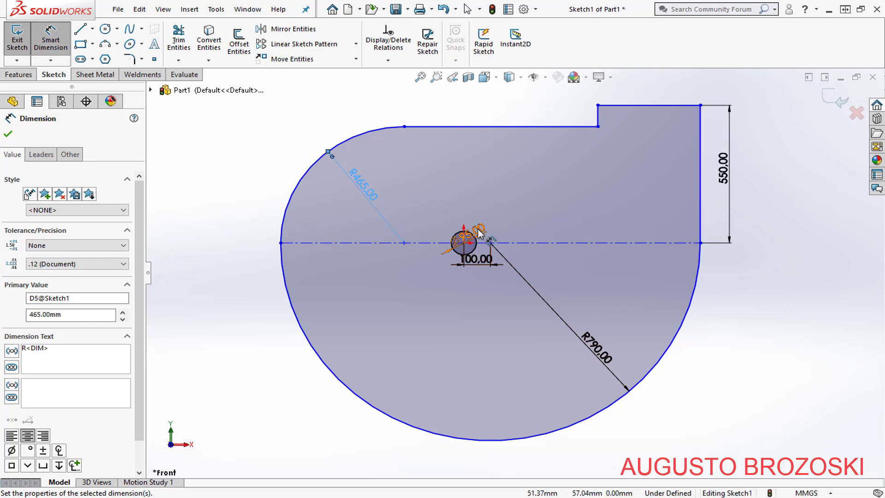
- Dimension the horizontal distance from the origin to the step's upper corner to 305.5 mm
scroll(479, 232, "down", 3)
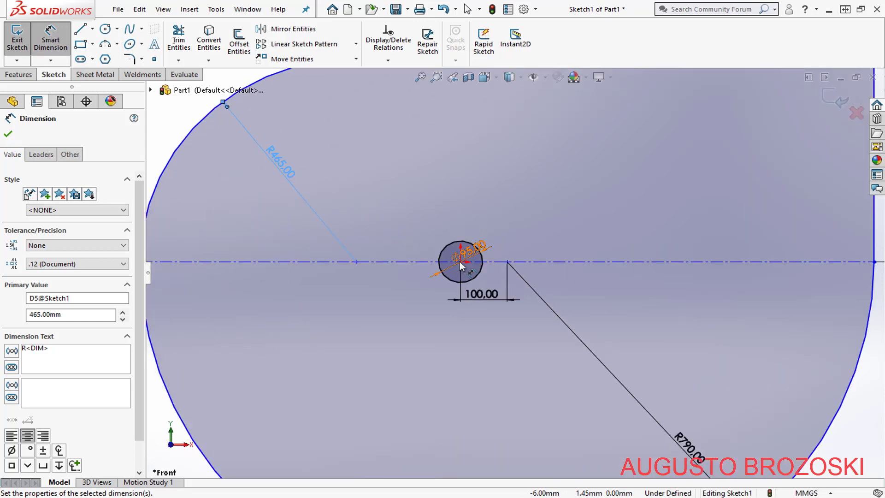
scroll(454, 258, "up", 2)
scroll(518, 220, "up", 2)
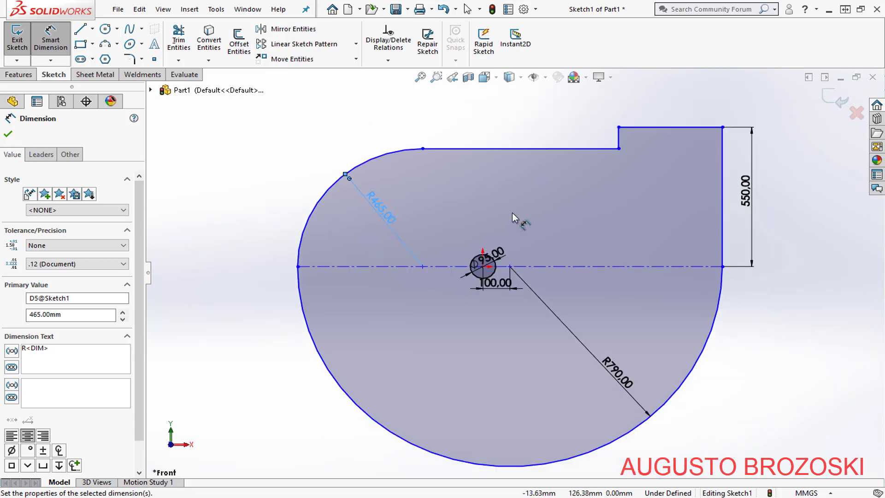
key("Escape")
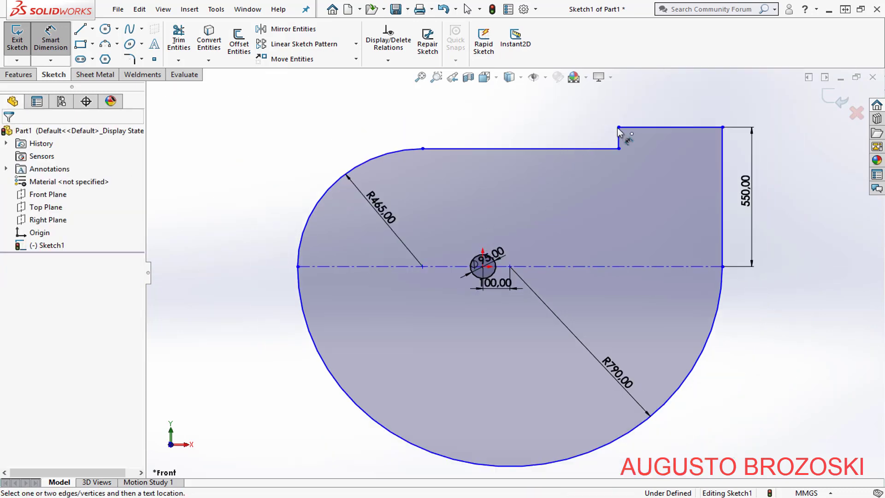
left_click(618, 127)
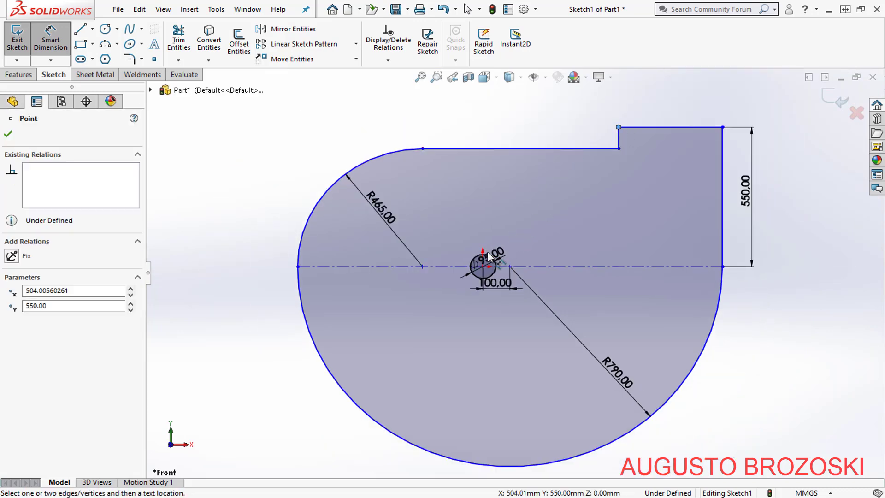
left_click(484, 268)
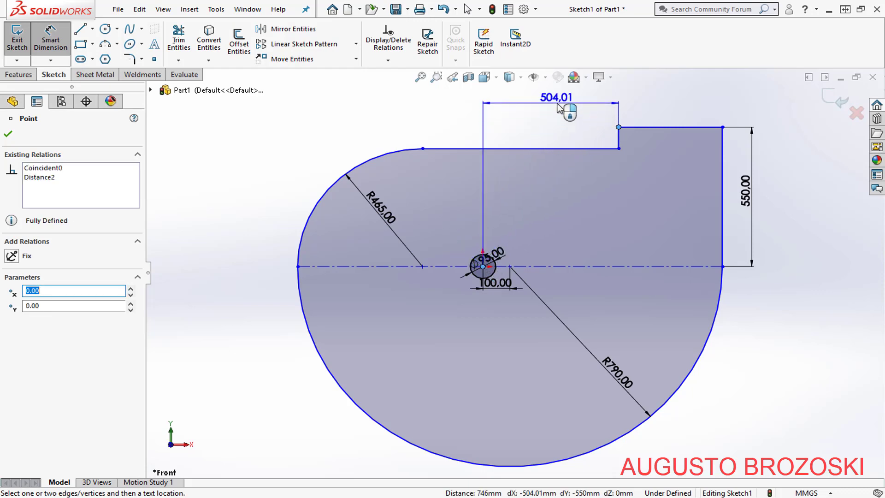
left_click(559, 108)
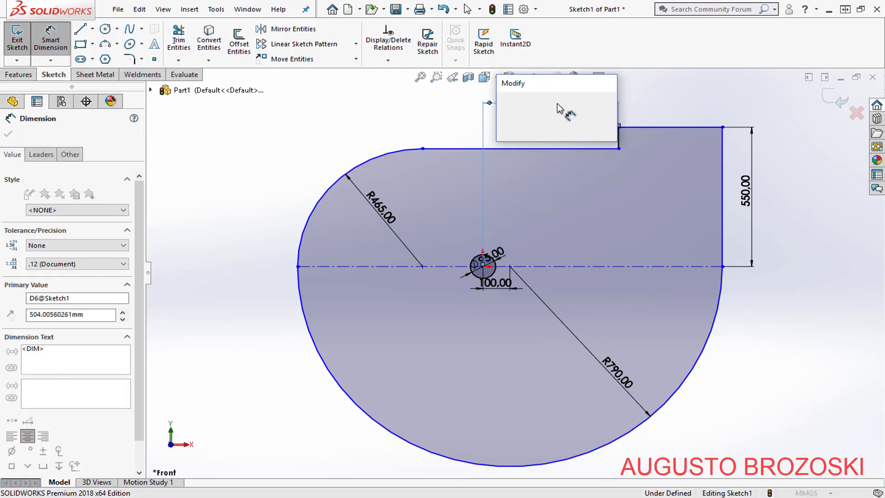
type("30")
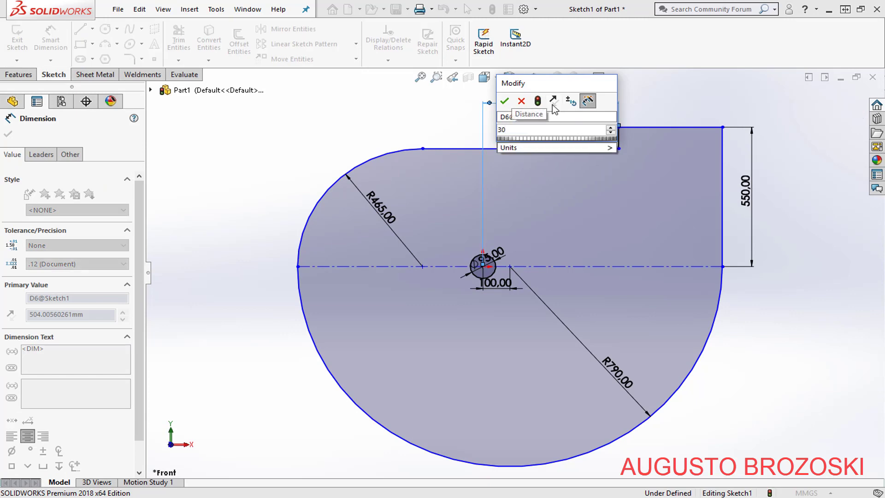
type("5")
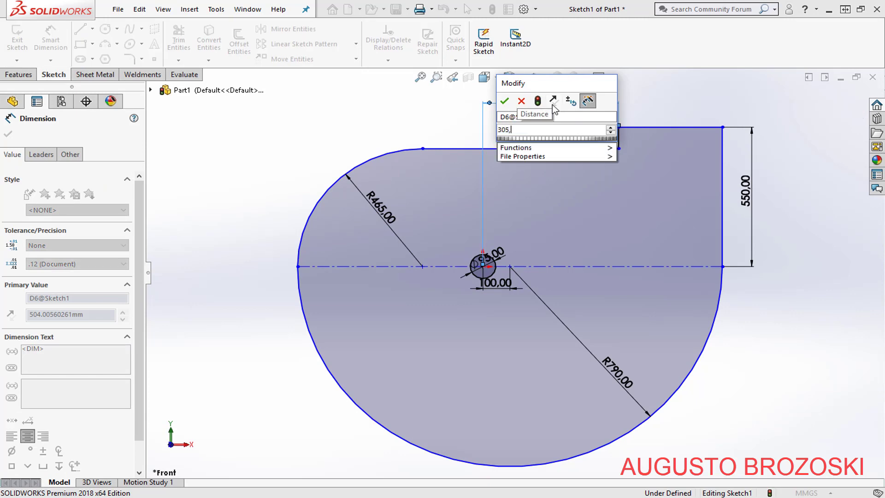
type(",5")
key("Return")
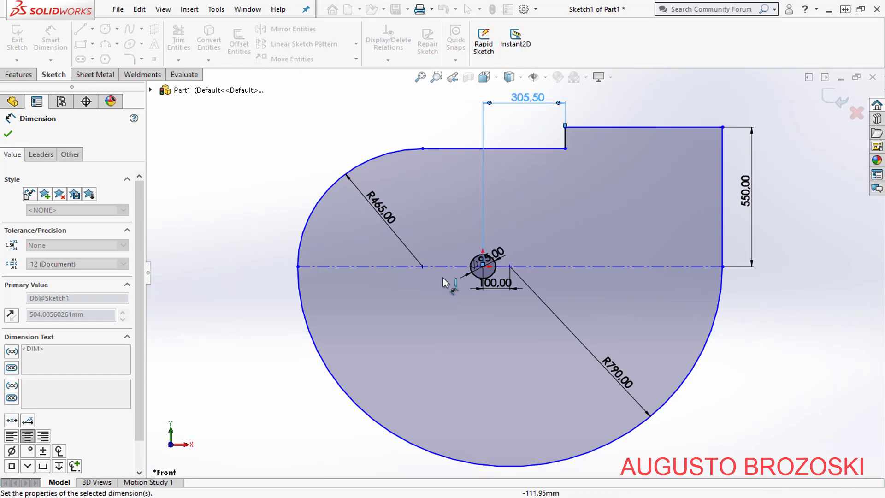
- Check the side plate profile against the fan housing PDF drawing and close the finished sketch
key("alt+Tab")
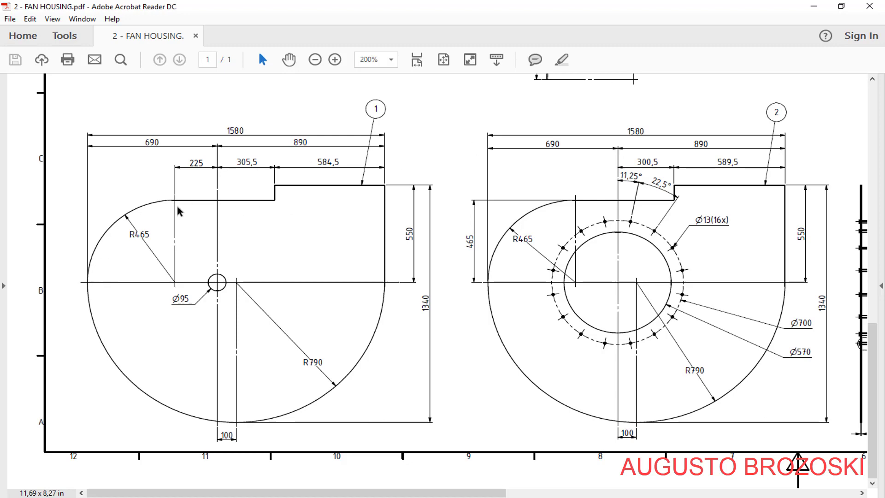
left_click(814, 12)
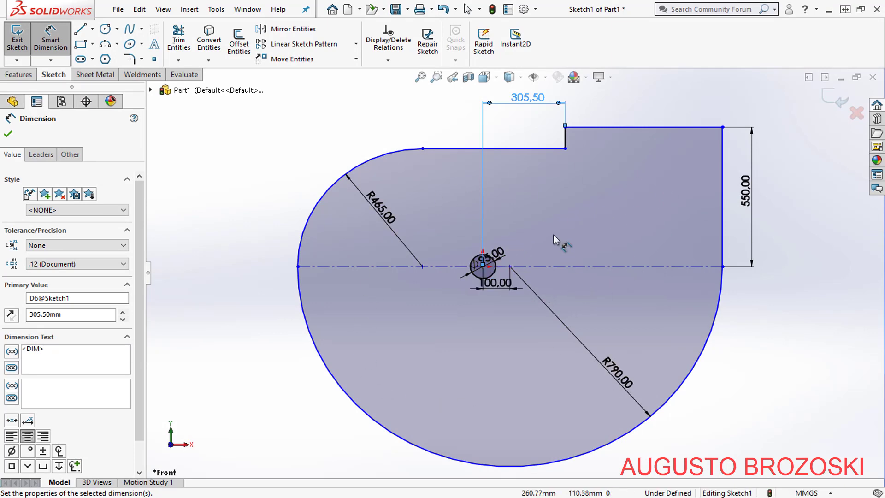
left_click(834, 105)
left_click(832, 104)
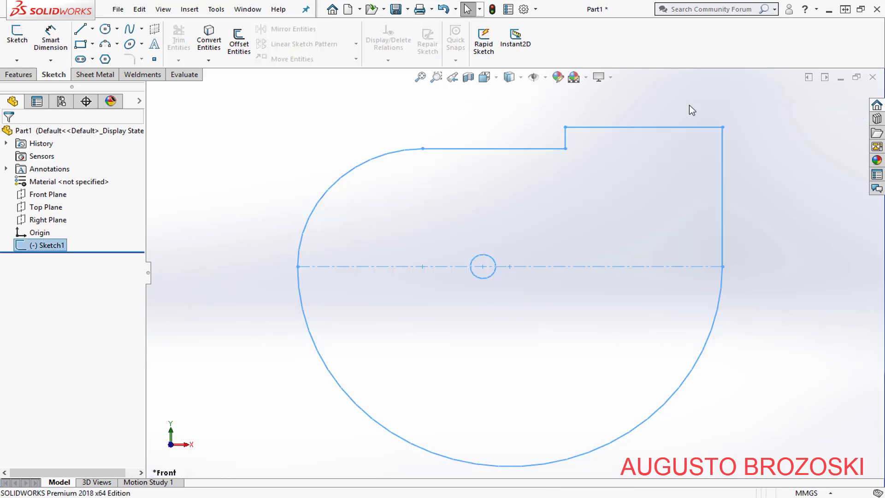
- Start a boss extrusion of the plate outline in isometric view, adding the centre circle's contour so it forms a hole
left_click(493, 78)
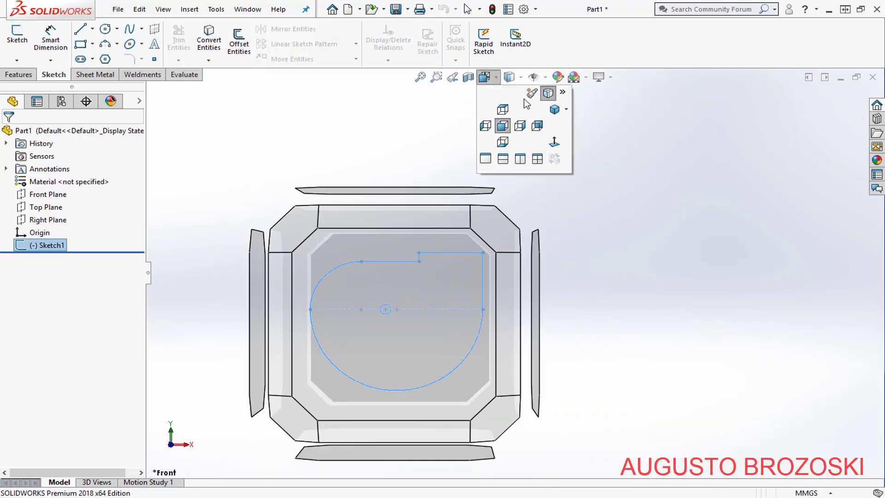
left_click(554, 109)
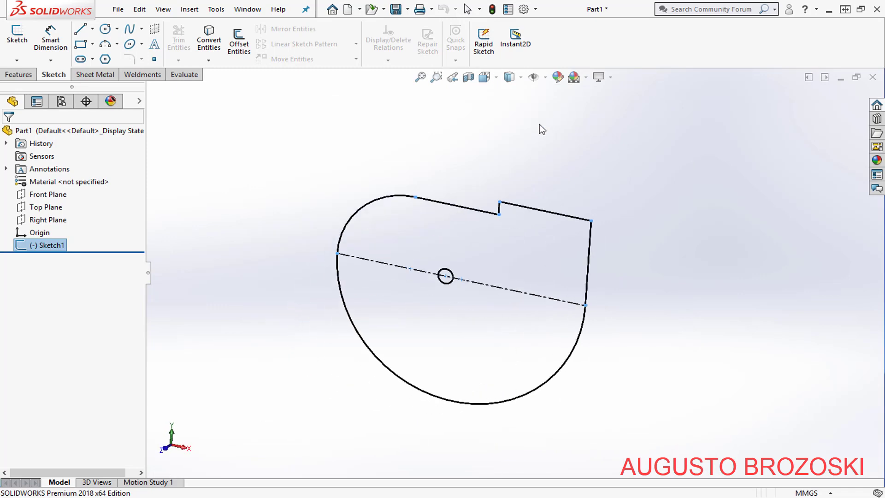
left_click(309, 218)
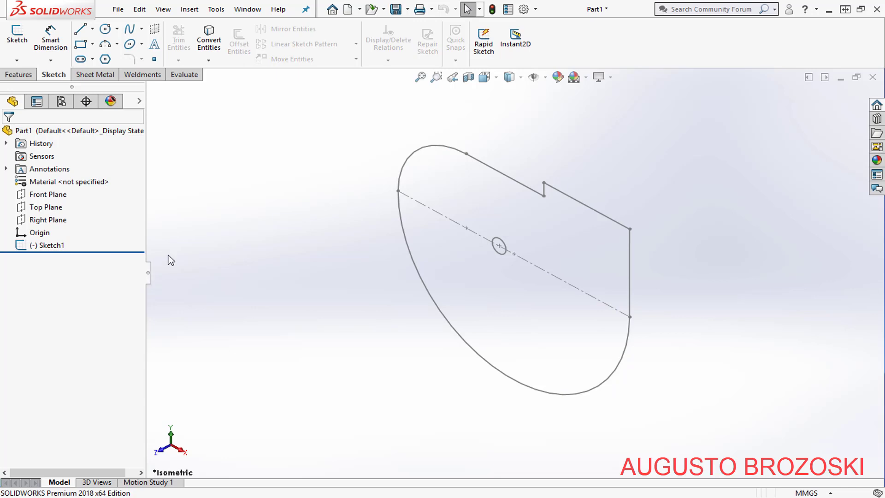
left_click(20, 75)
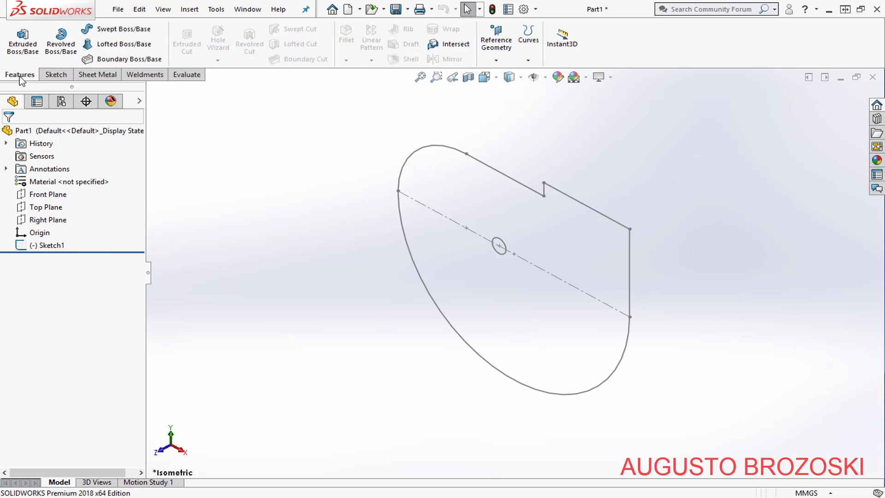
left_click(22, 40)
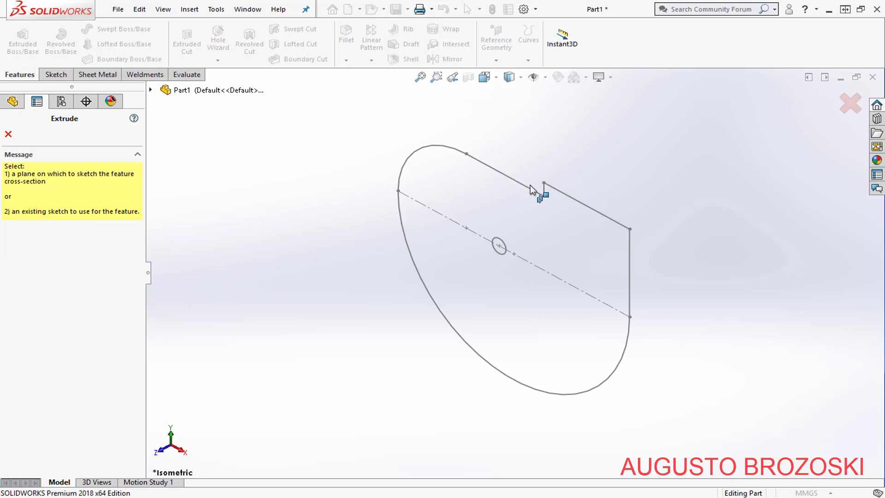
left_click(425, 148)
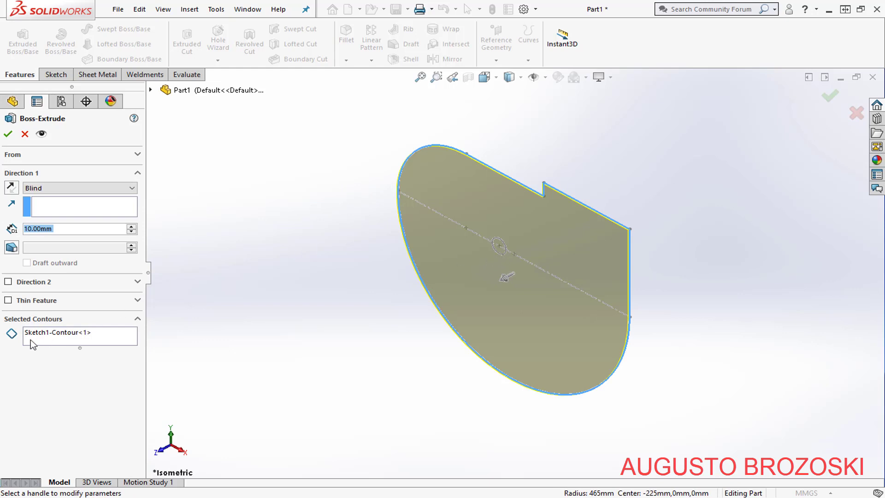
left_click(91, 341)
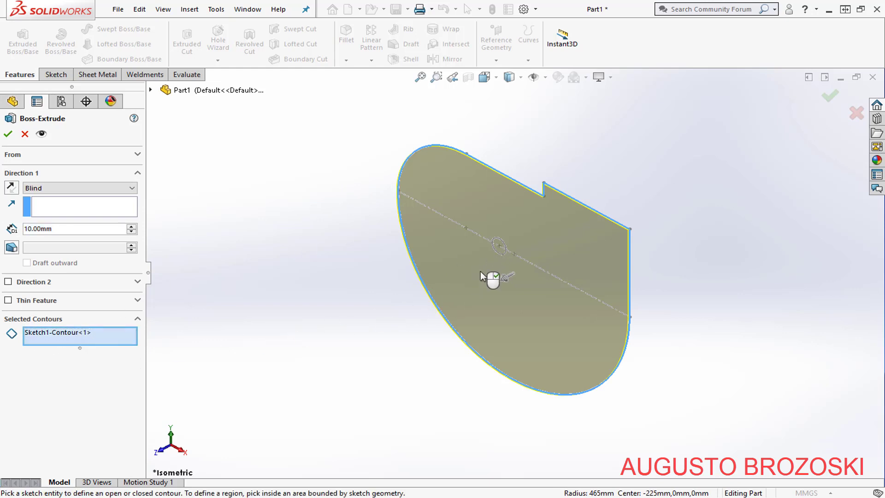
left_click(502, 255)
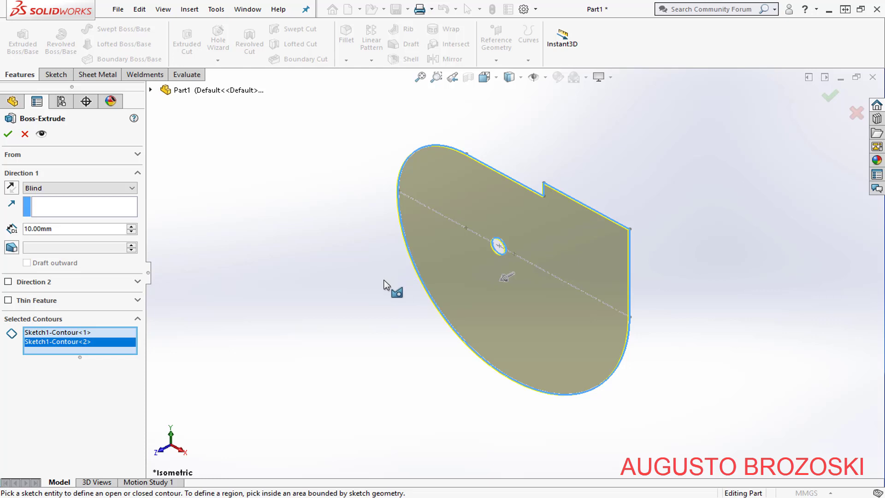
- Look up the plate thickness in the PDF drawing and extrude the selected contours to a blind depth of 4.76 mm
scroll(532, 244, "down", 2)
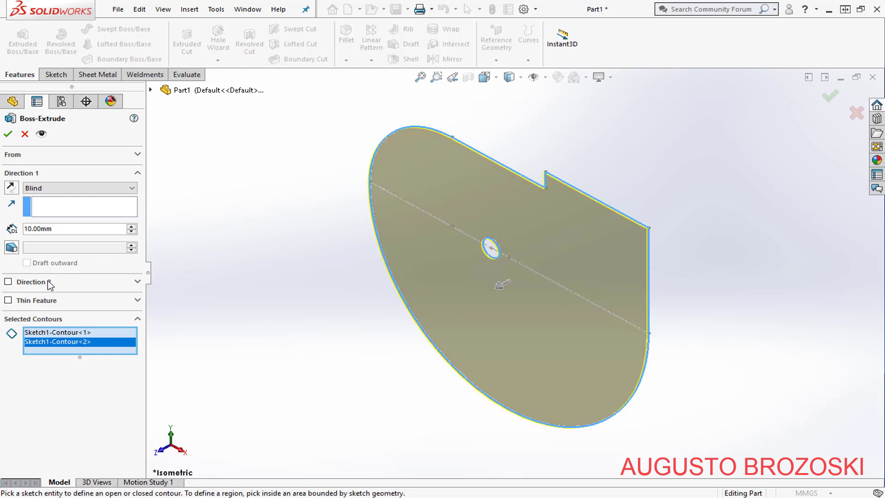
left_click(297, 496)
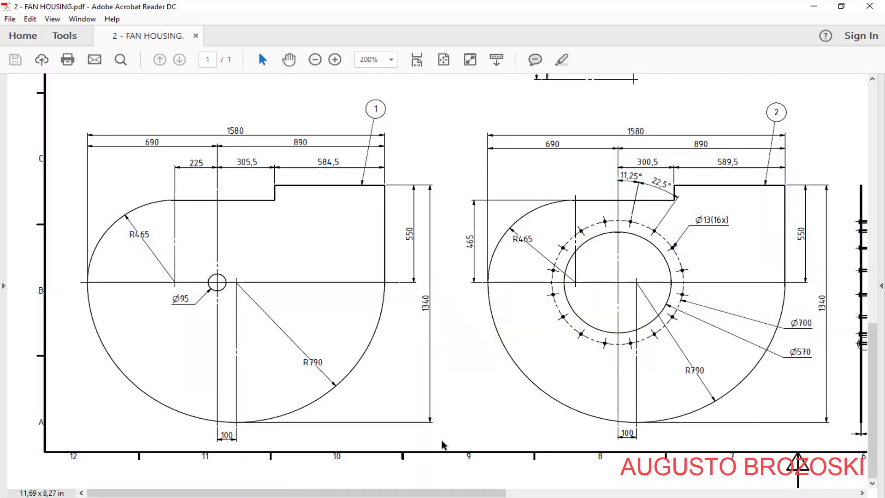
left_click_drag(400, 493, 555, 493)
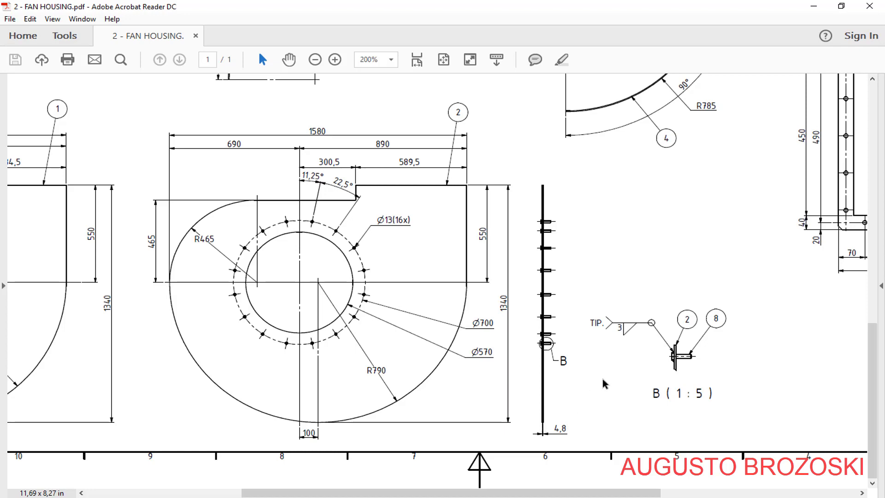
left_click(813, 7)
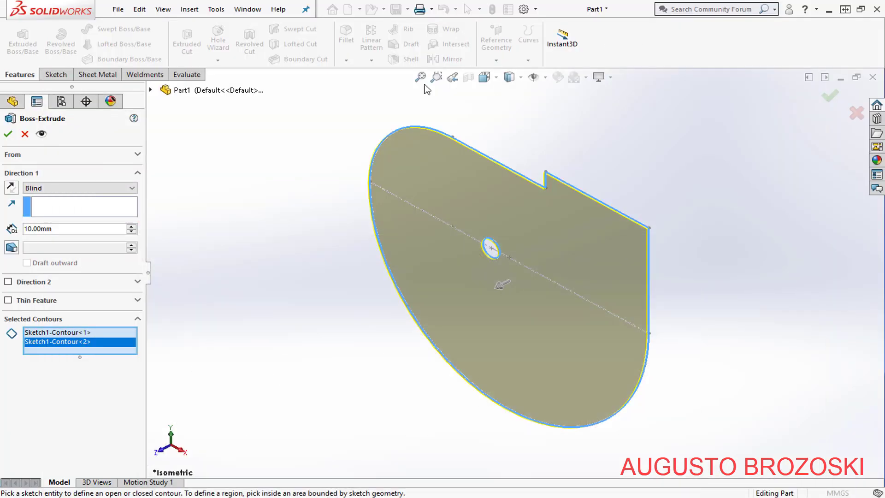
left_click_drag(66, 229, 21, 229)
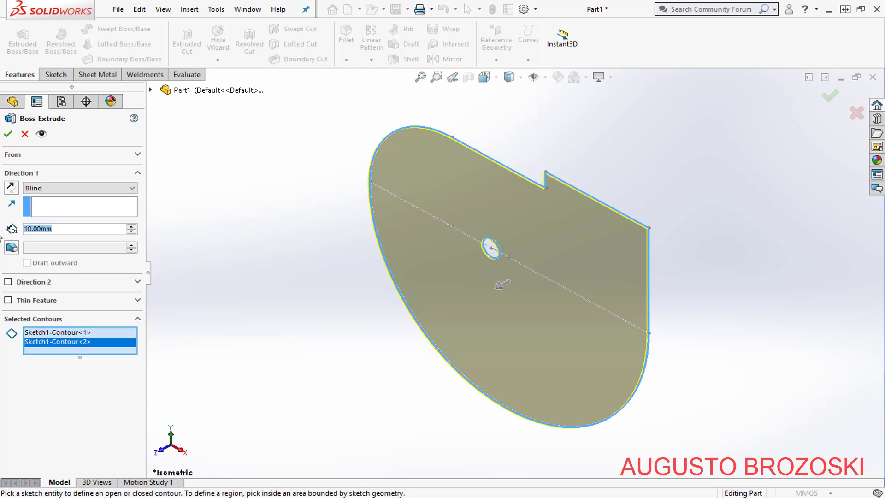
type("4,76")
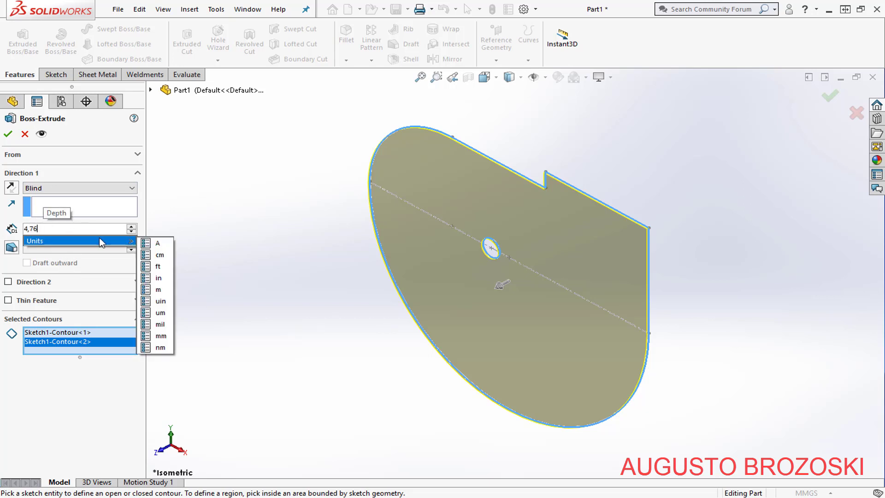
key("Return")
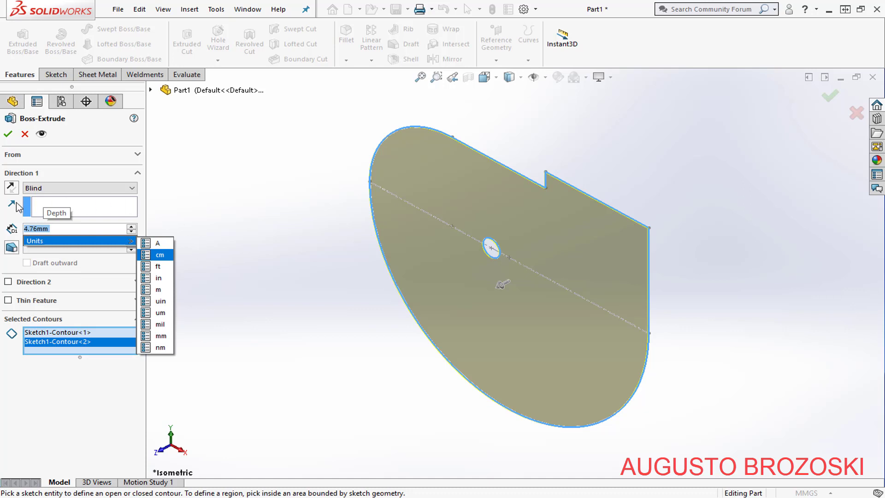
left_click(10, 136)
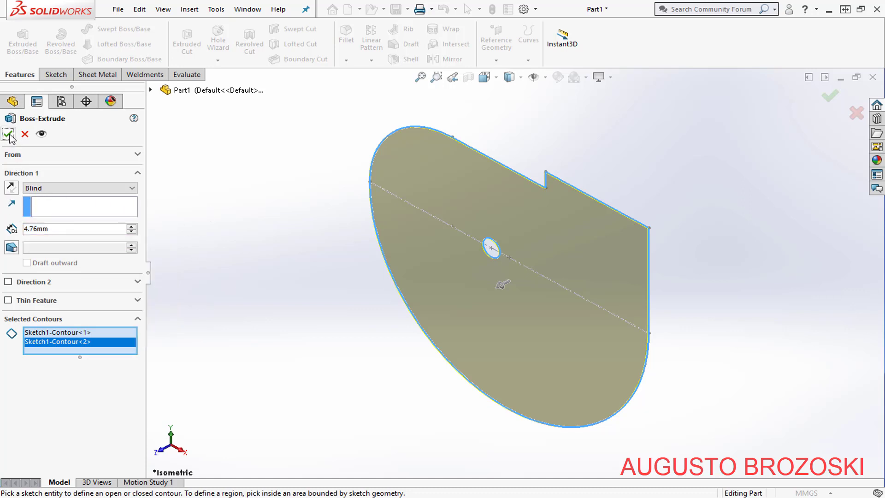
left_click(9, 136)
scroll(564, 203, "down", 1)
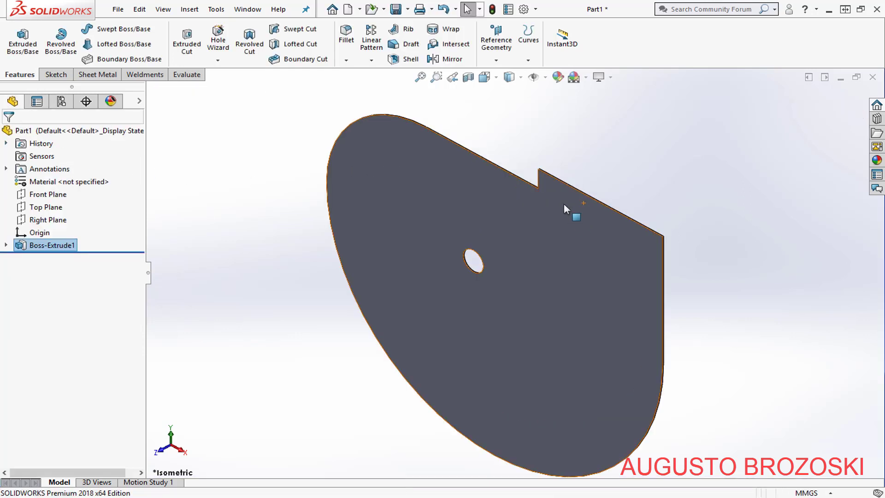
scroll(563, 204, "down", 2)
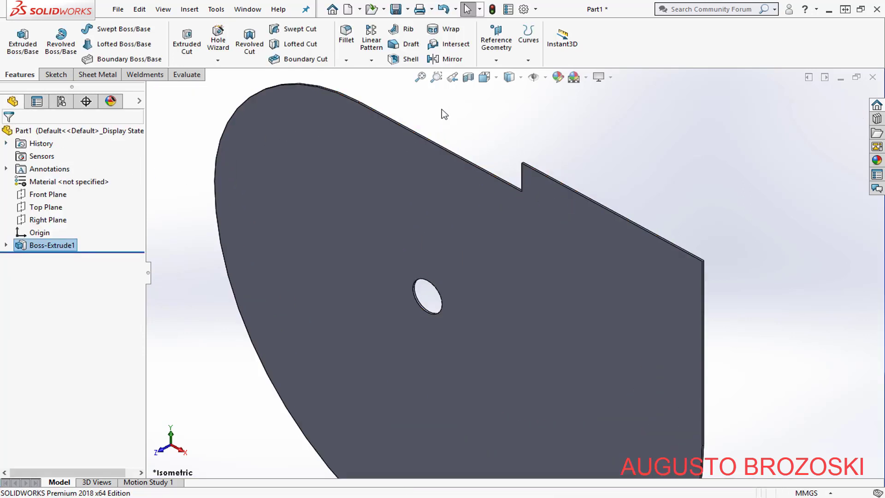
left_click(420, 77)
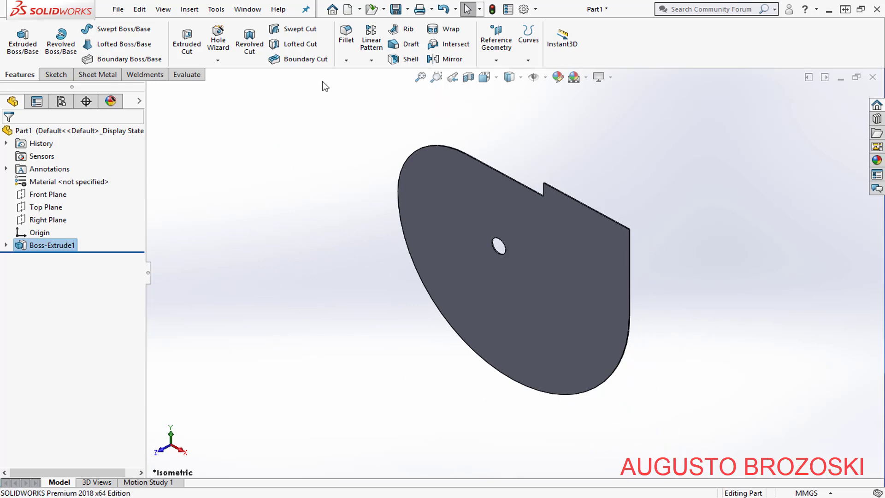
- Save the part as BACK PLATE in the Solidworks Centrifugal Fan Video folder
left_click(395, 10)
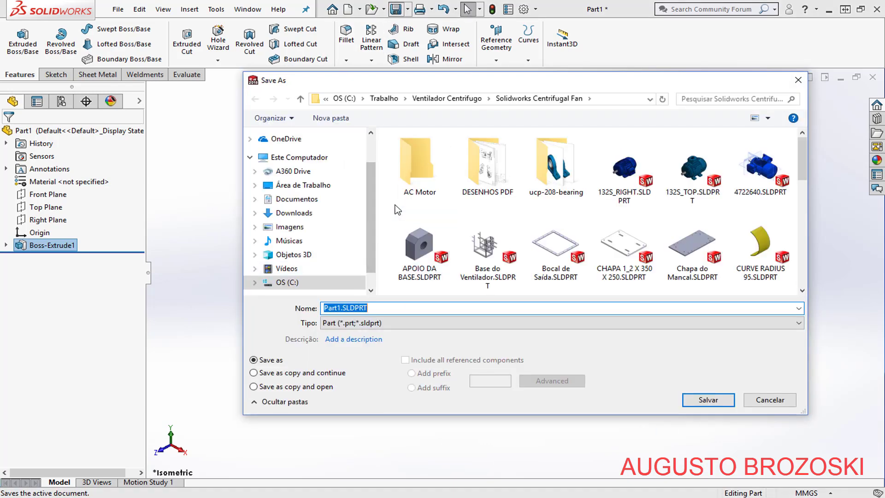
left_click(447, 98)
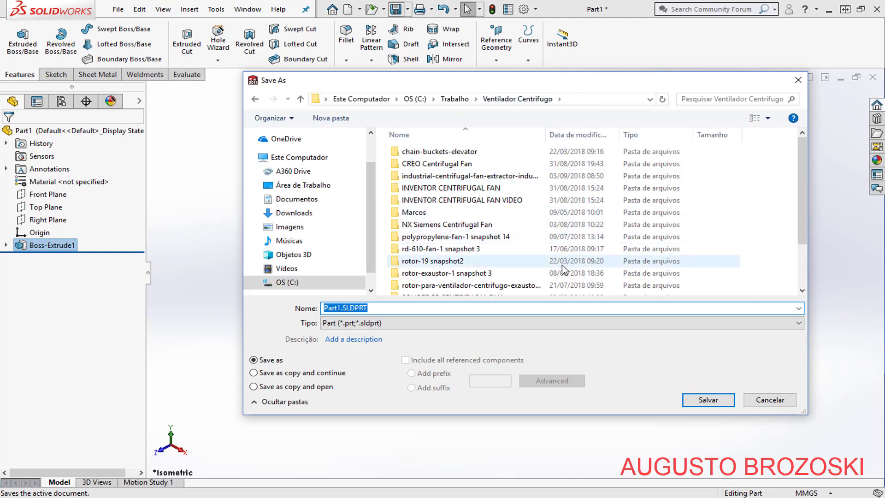
scroll(491, 268, "down", 2)
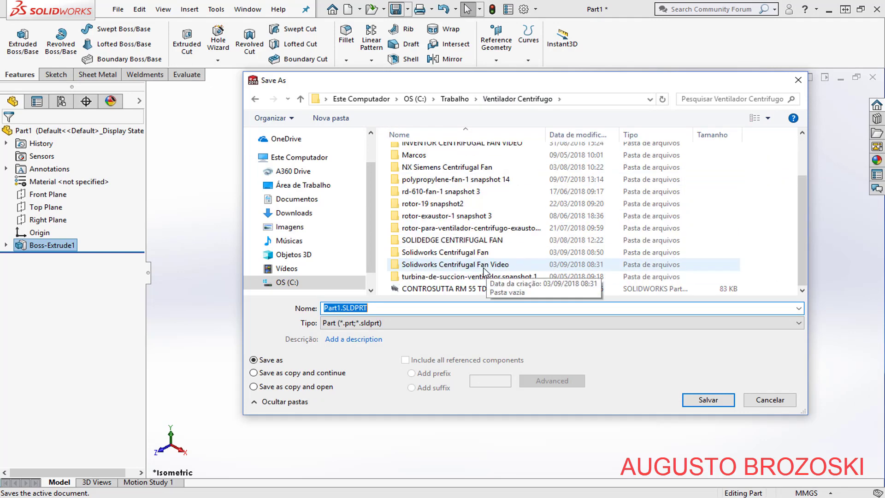
double_click(484, 266)
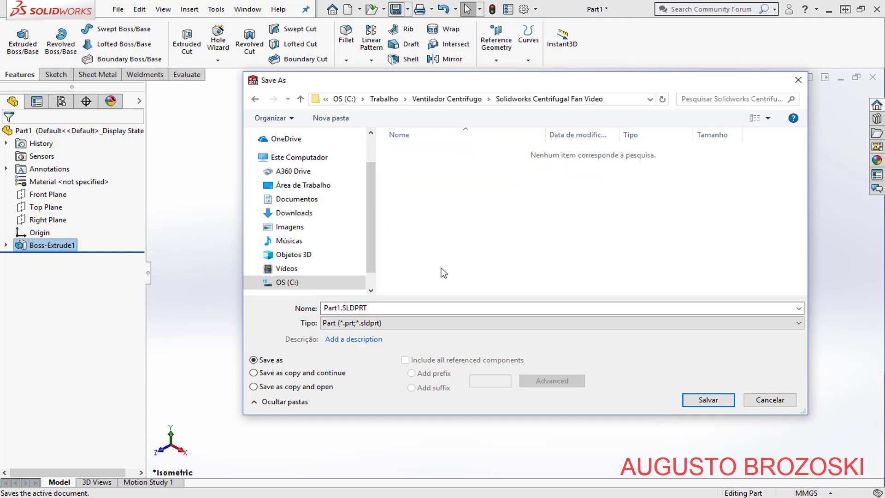
left_click(382, 309)
type("BACK PLATE")
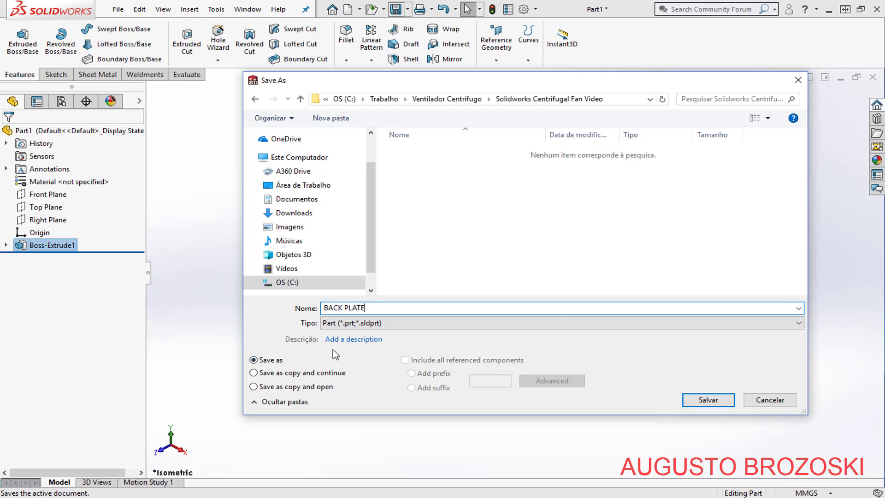
left_click(706, 399)
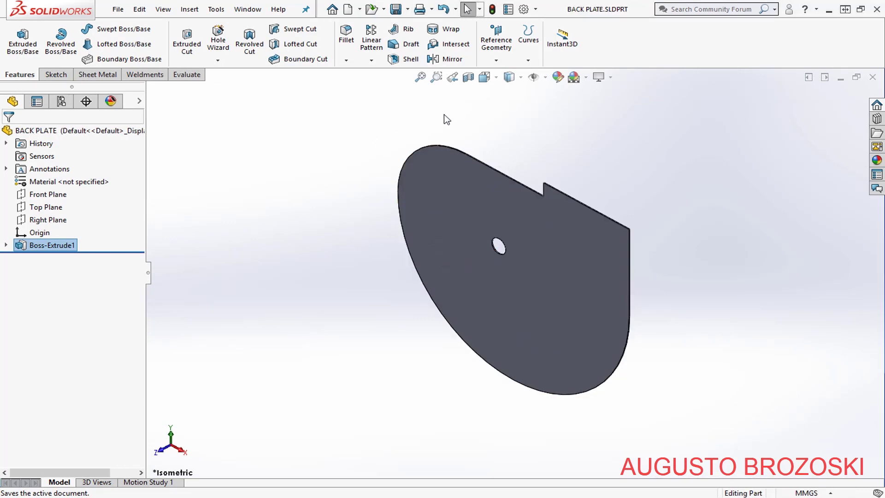
left_click(386, 104)
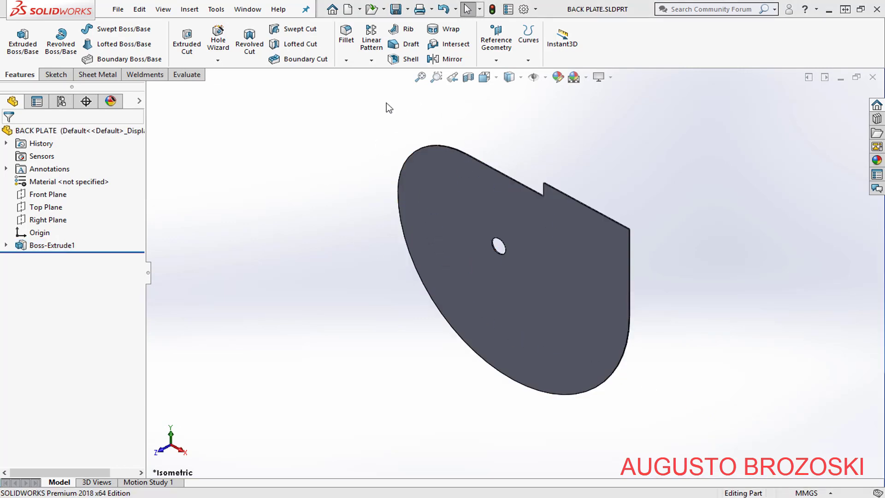
- Assign Galvanized Steel from the Steel category of SOLIDWORKS Materials to the BACK PLATE part
right_click(69, 182)
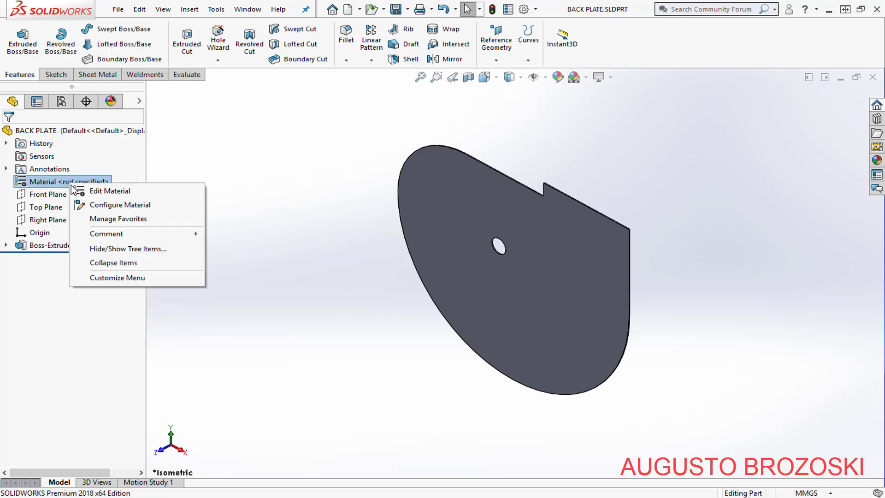
left_click(114, 193)
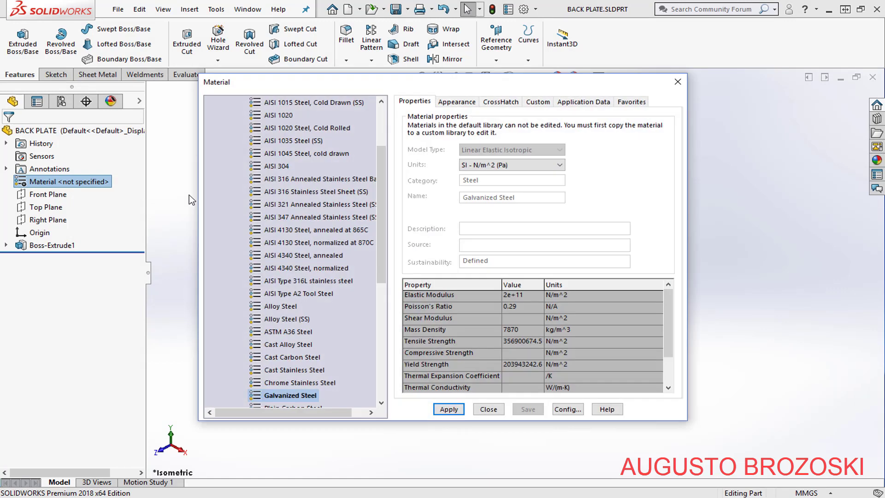
scroll(253, 217, "up", 3)
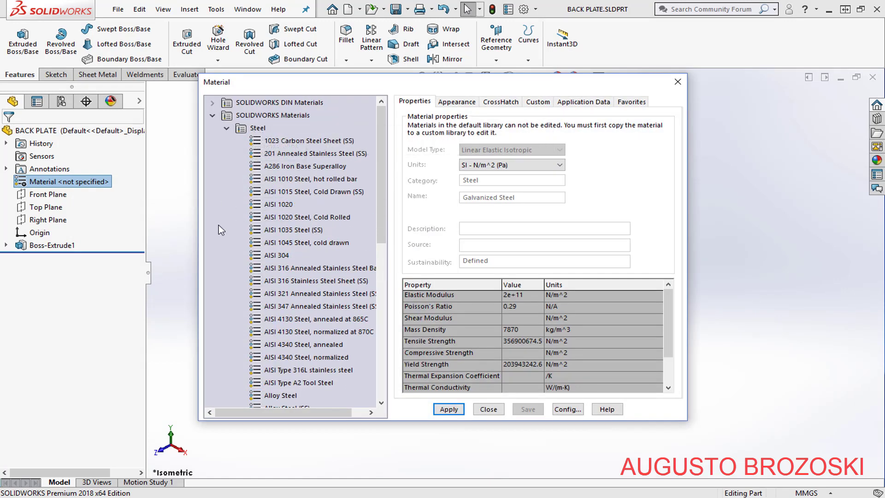
scroll(217, 230, "down", 6)
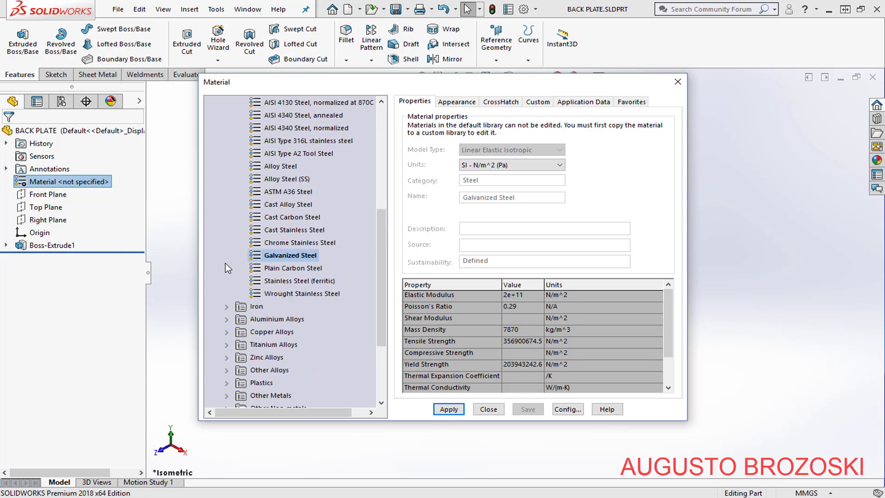
left_click(291, 270)
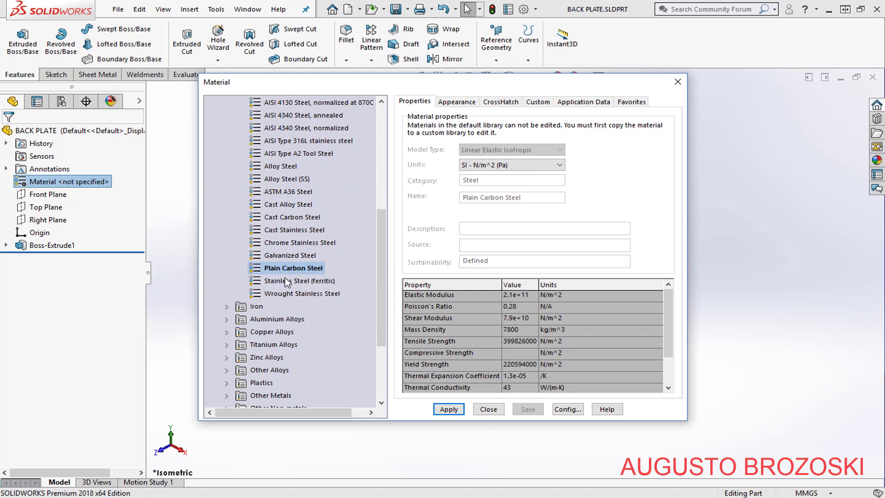
left_click(300, 255)
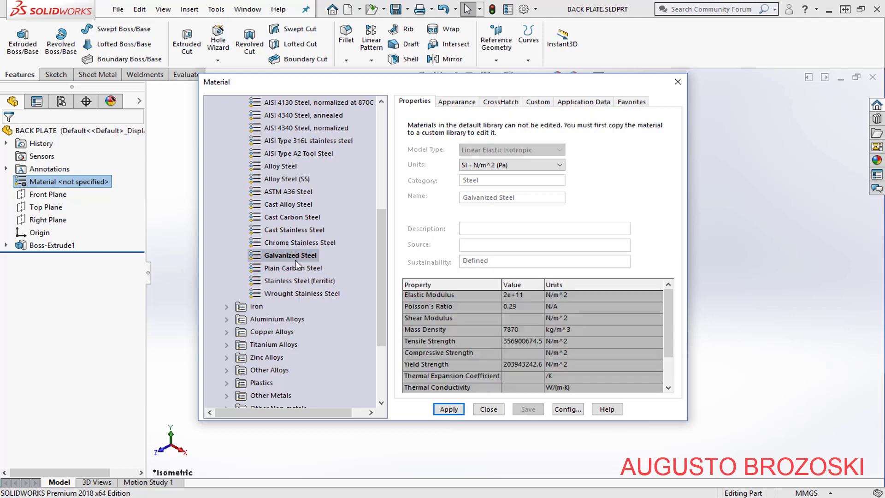
left_click(457, 410)
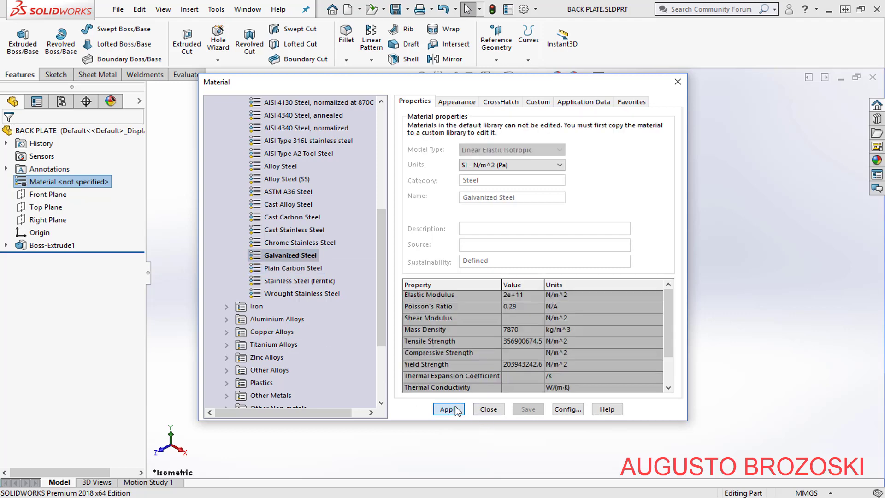
left_click(490, 409)
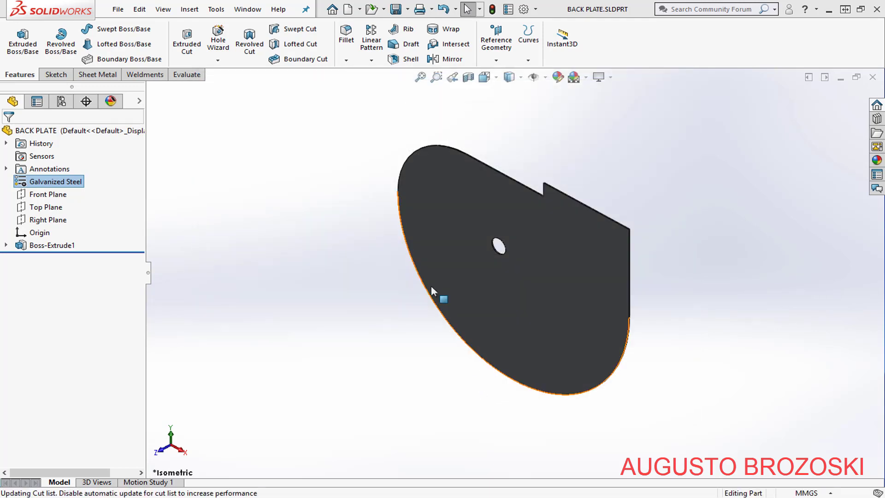
- Set the scene background to Plain White and save the back plate part
left_click(586, 77)
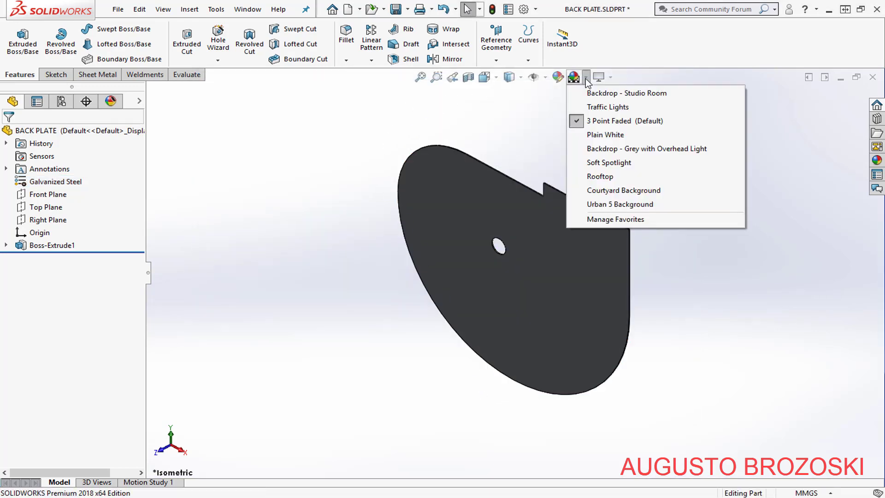
left_click(600, 135)
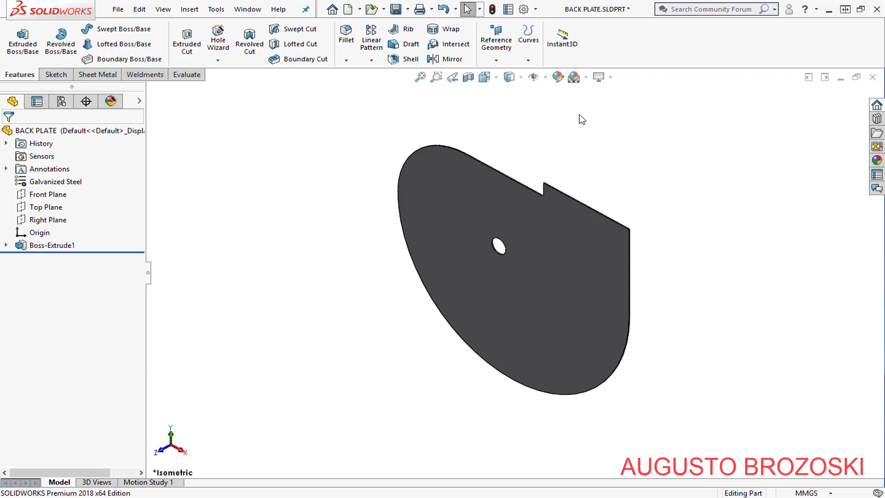
left_click(395, 11)
- Examine the parts list, assembly views and plate details 1 and 2 in the fan housing PDF, and return to the SolidWorks model
key("alt+Tab")
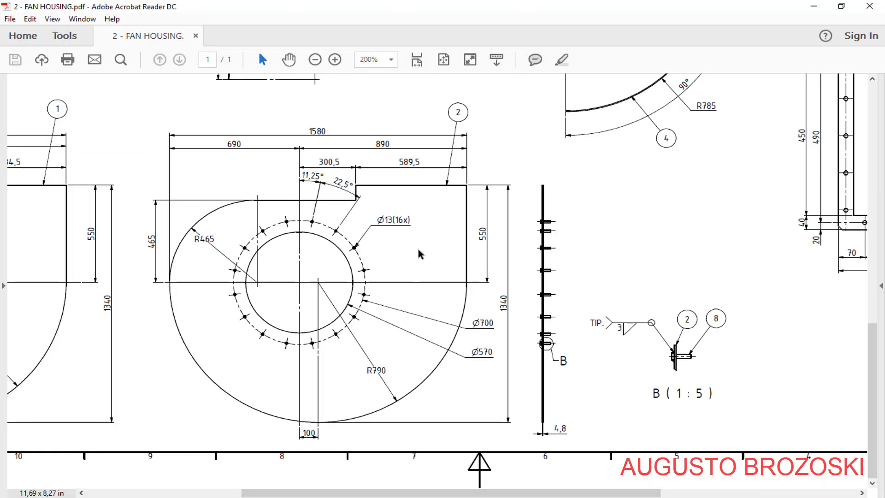
scroll(419, 253, "up", 10)
scroll(405, 256, "up", 5)
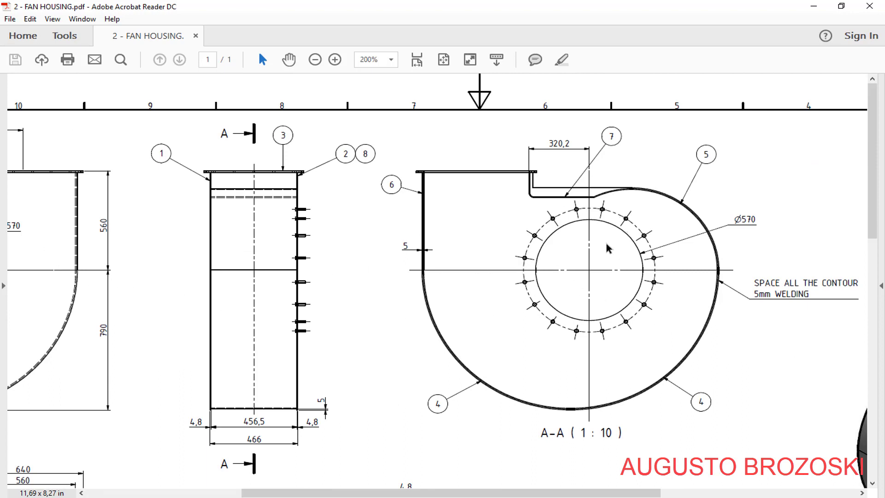
left_click_drag(399, 492, 596, 475)
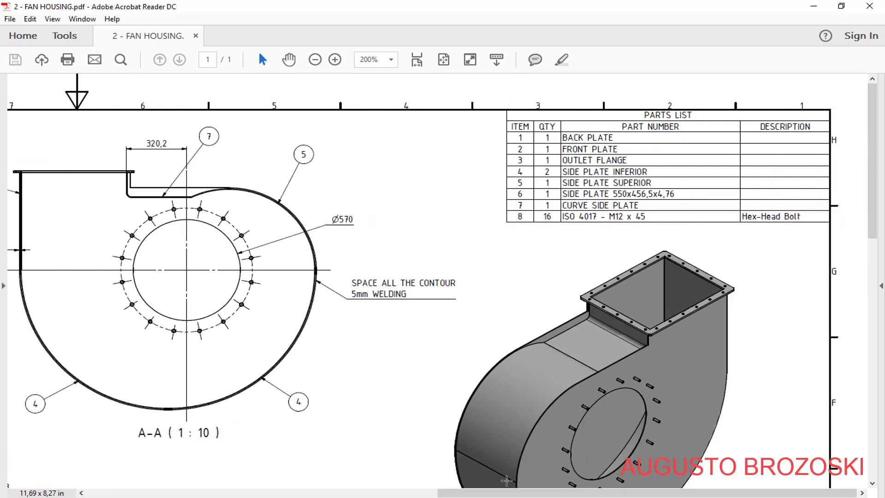
left_click_drag(499, 492, 137, 488)
scroll(253, 364, "down", 6)
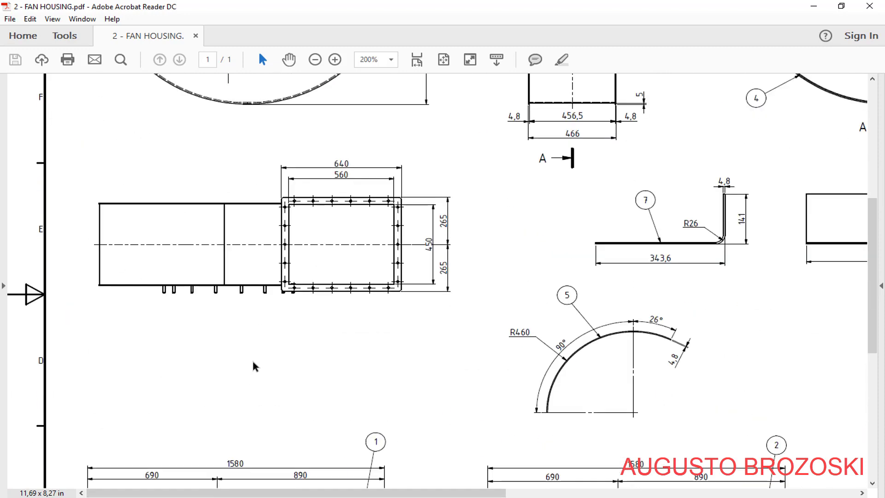
scroll(255, 366, "down", 6)
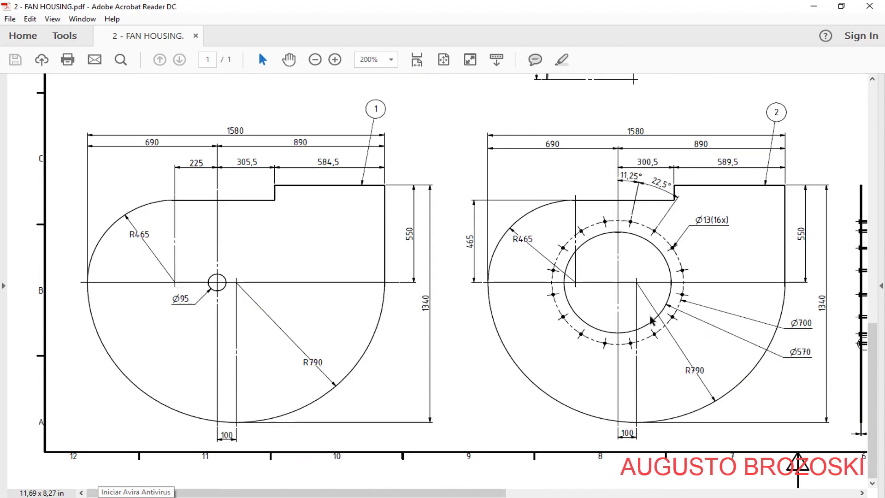
left_click(806, 17)
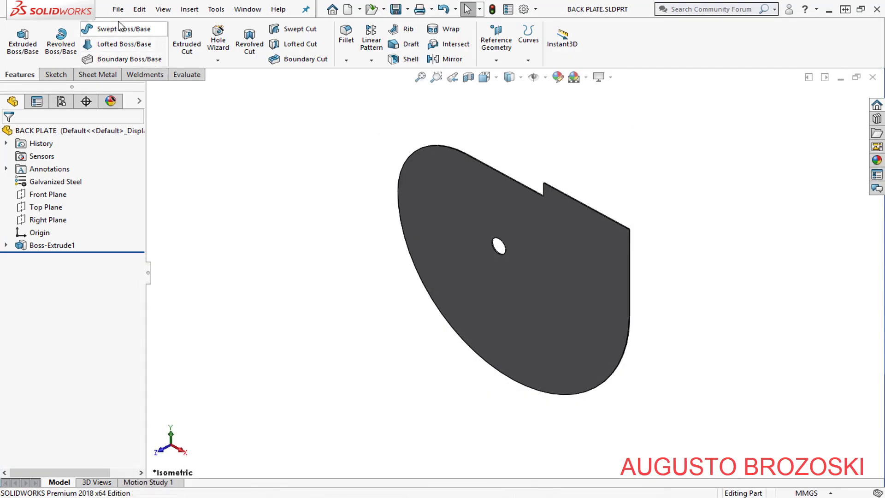
- Save the back plate part under the new name FRONT PLATE in the same folder
left_click(118, 9)
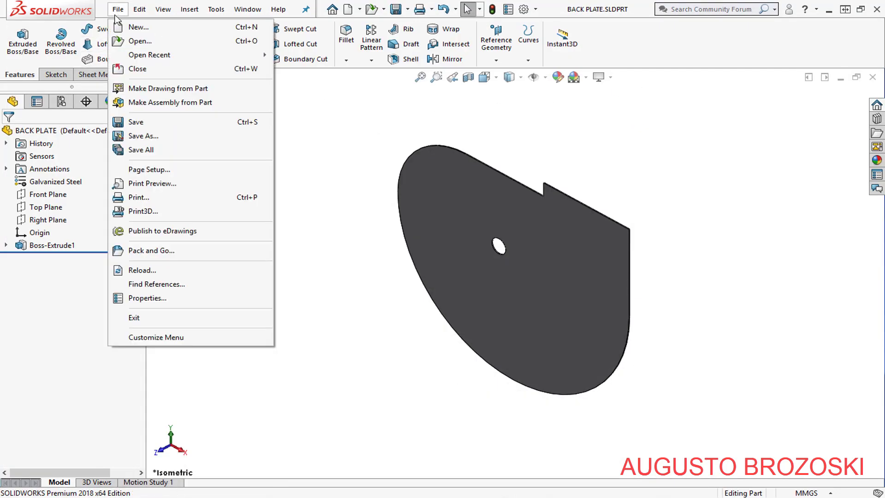
left_click(142, 136)
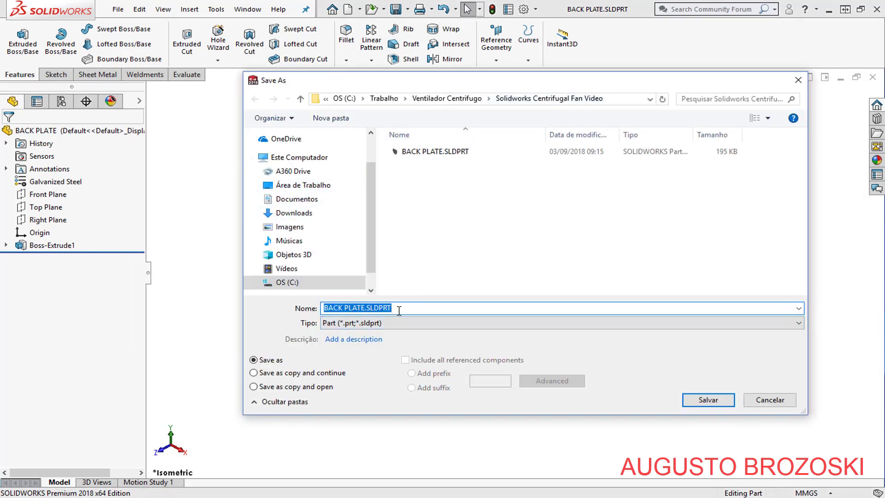
type("FRONT PLATE")
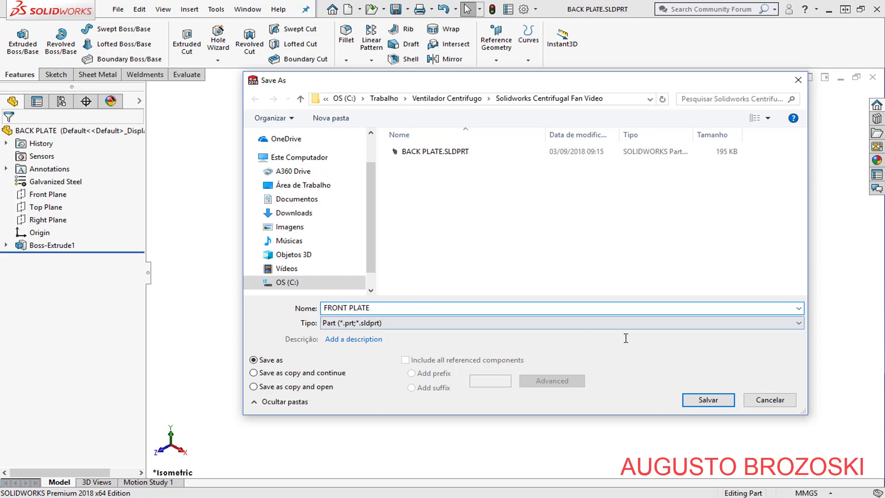
left_click(705, 400)
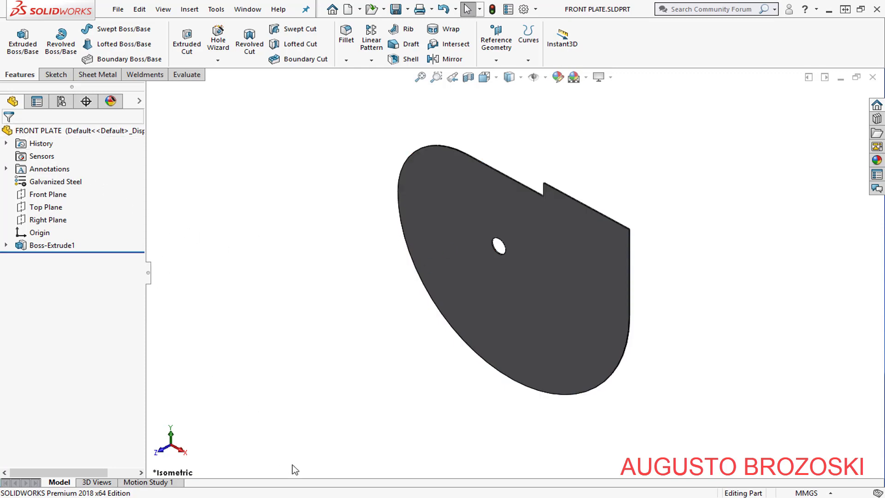
- Check the front plate's dimensions and centre opening in detail 2 of the fan housing PDF drawing and return to SolidWorks
key("alt+Tab")
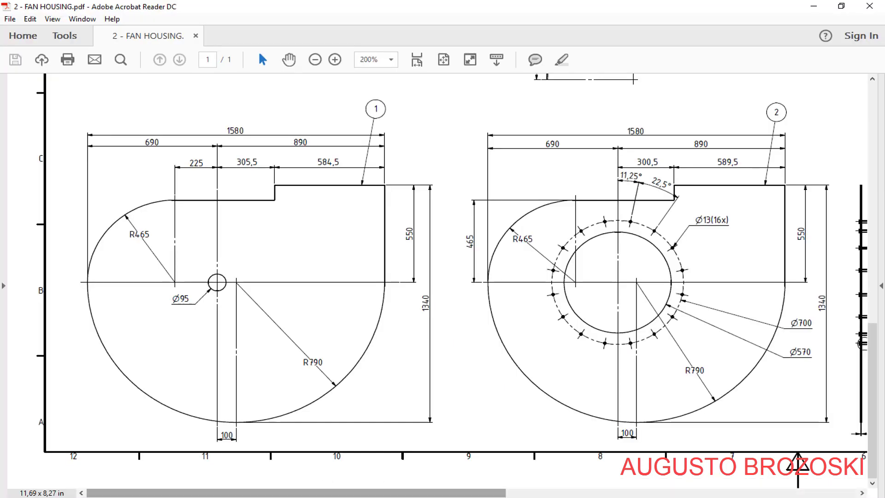
left_click_drag(433, 494, 554, 494)
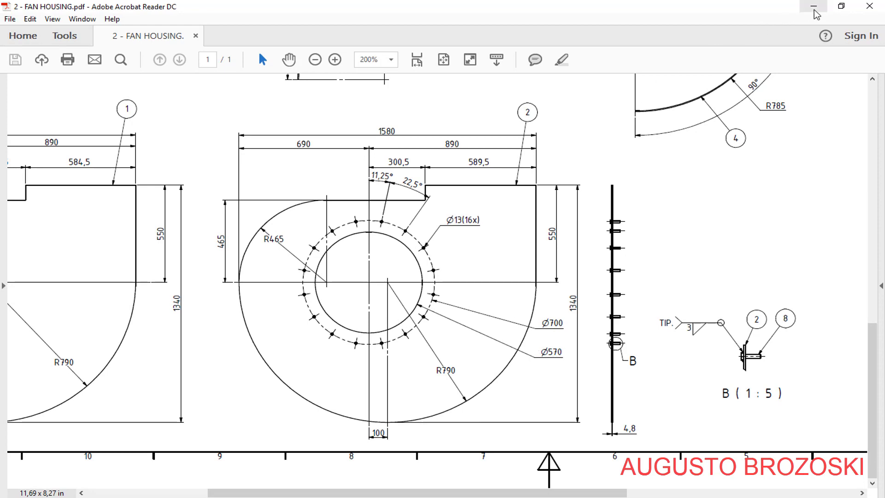
key("alt+Tab")
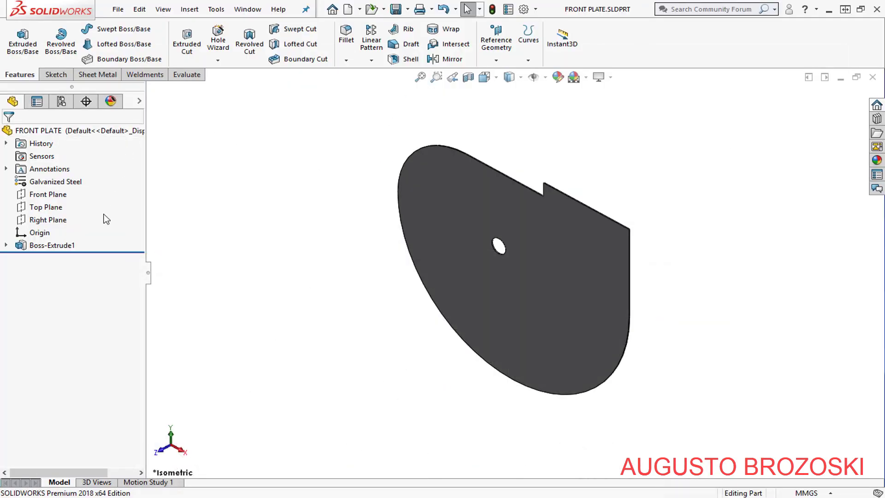
- Open the boss extrusion's profile sketch for editing and orient the view normal to it
left_click(6, 246)
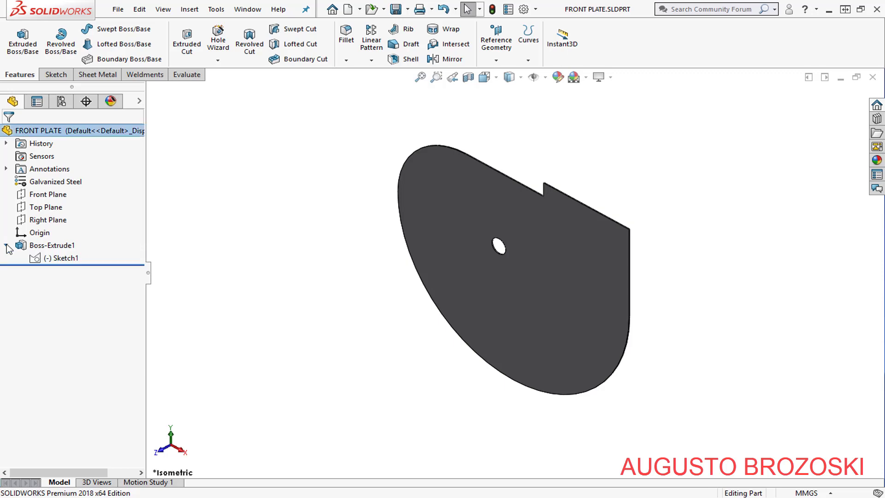
right_click(65, 260)
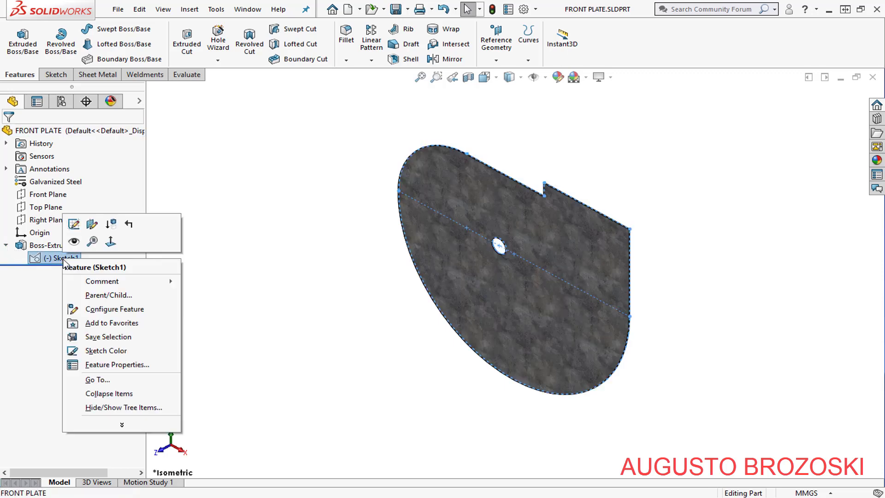
left_click(74, 224)
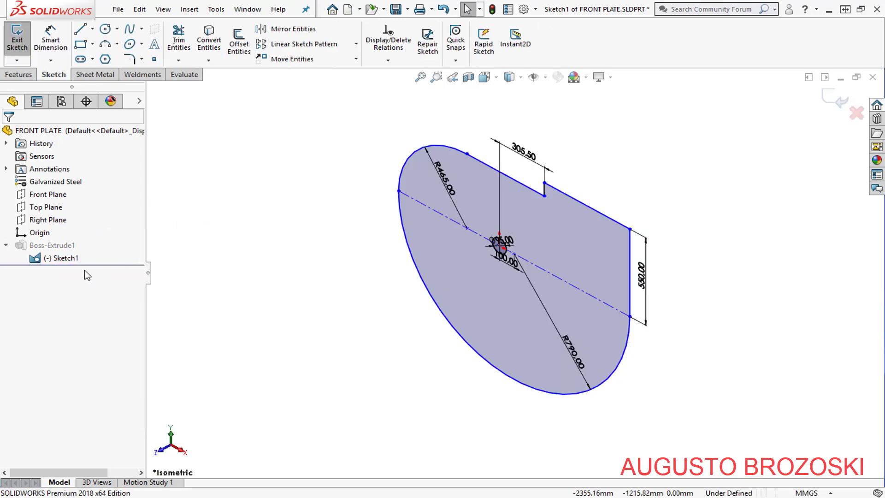
right_click(69, 258)
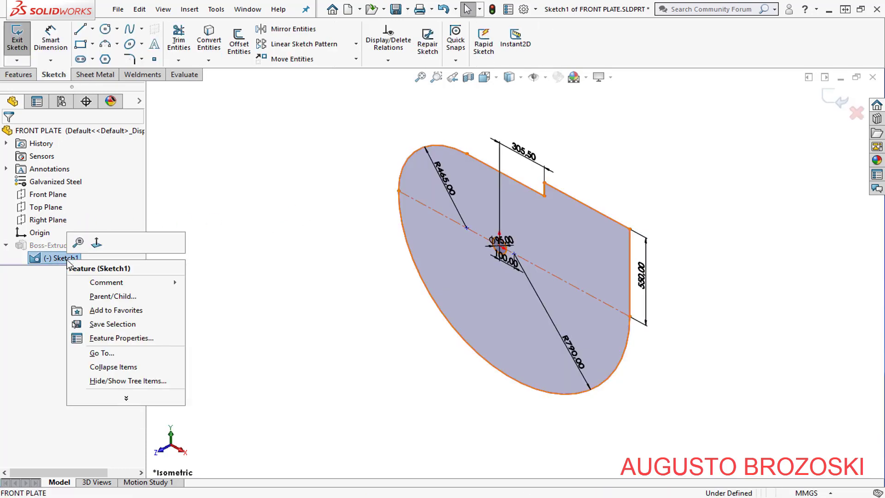
left_click(96, 244)
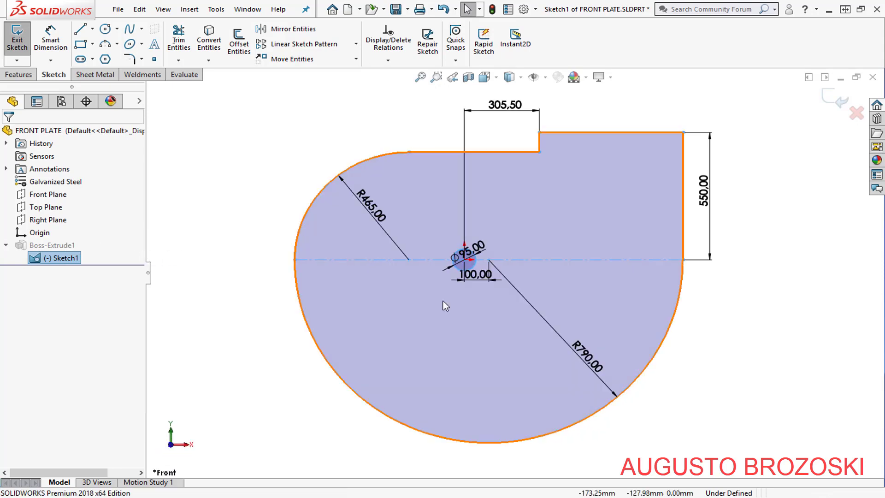
- Set the centre circle's diameter to 570 mm and exit the sketch to rebuild the front plate
scroll(464, 236, "down", 2)
scroll(466, 241, "down", 3)
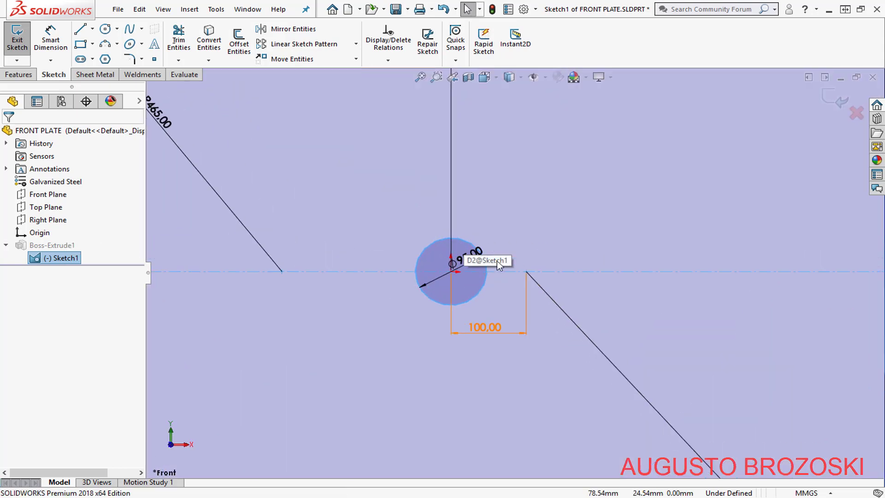
double_click(473, 262)
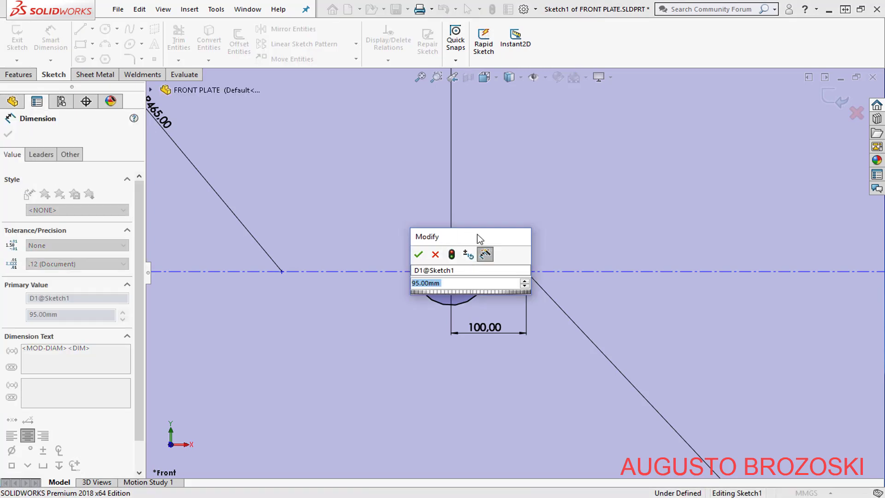
type("570")
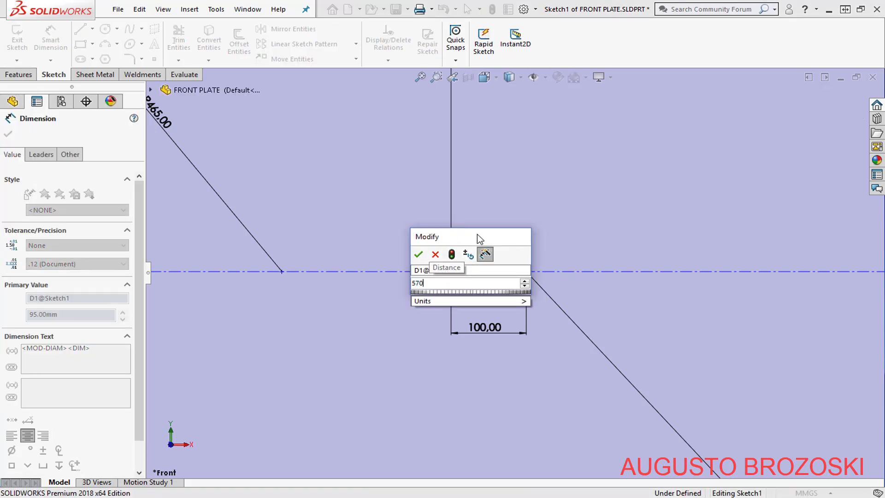
key("Return")
scroll(500, 266, "up", 3)
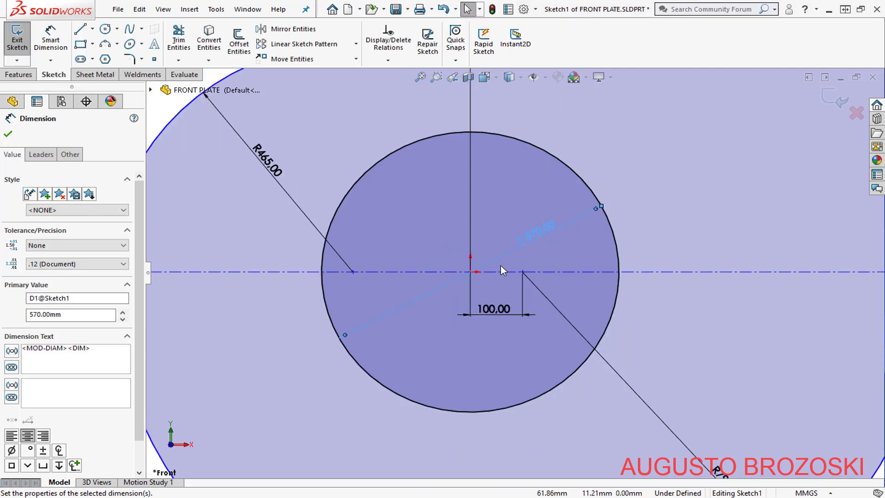
scroll(501, 266, "up", 3)
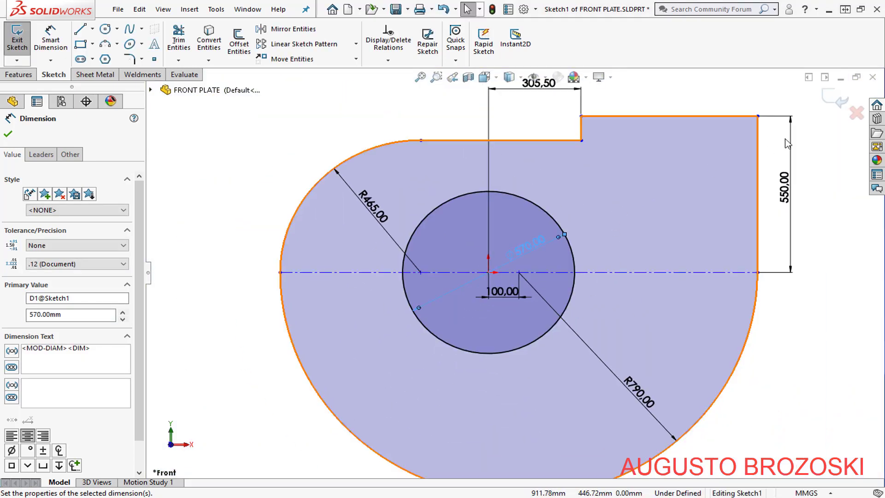
left_click(834, 98)
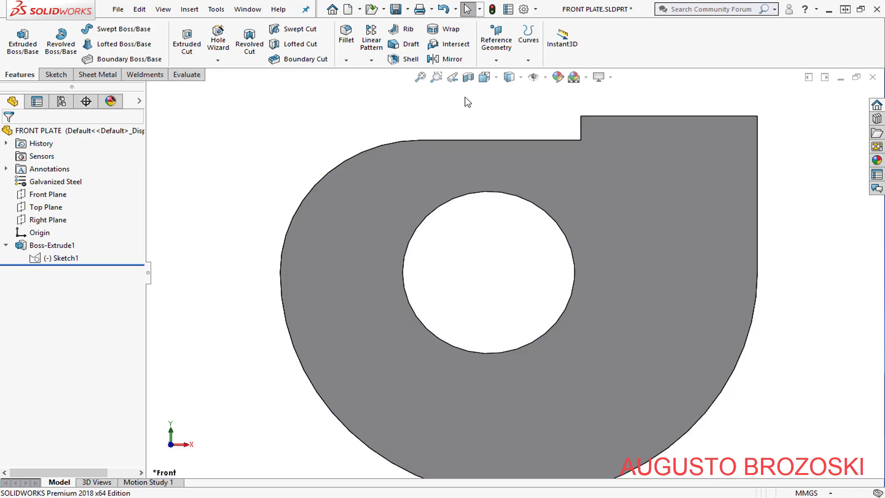
- Show the front plate in isometric view, save it, and check its bolt-hole pattern in the fan housing PDF before returning to SolidWorks
left_click(490, 79)
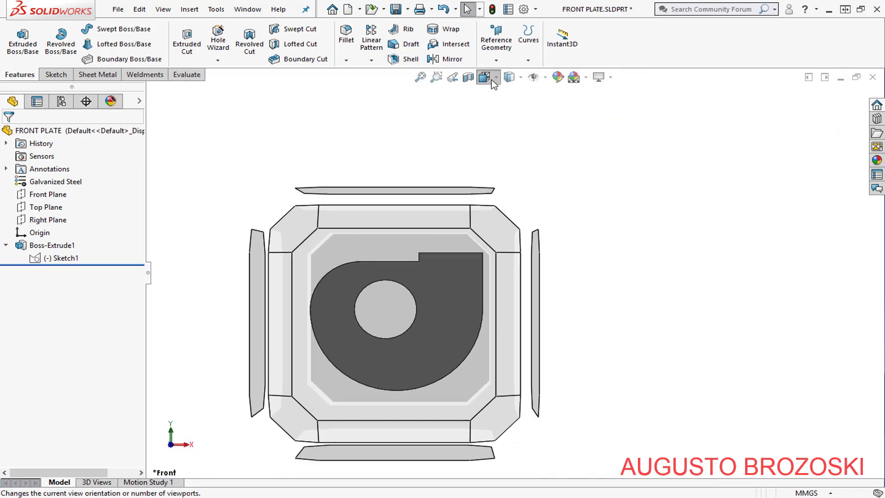
left_click(554, 114)
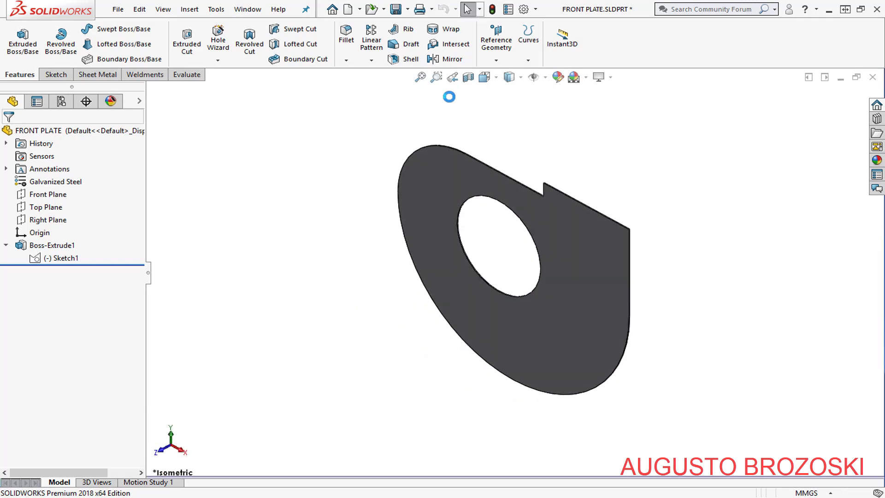
left_click(395, 9)
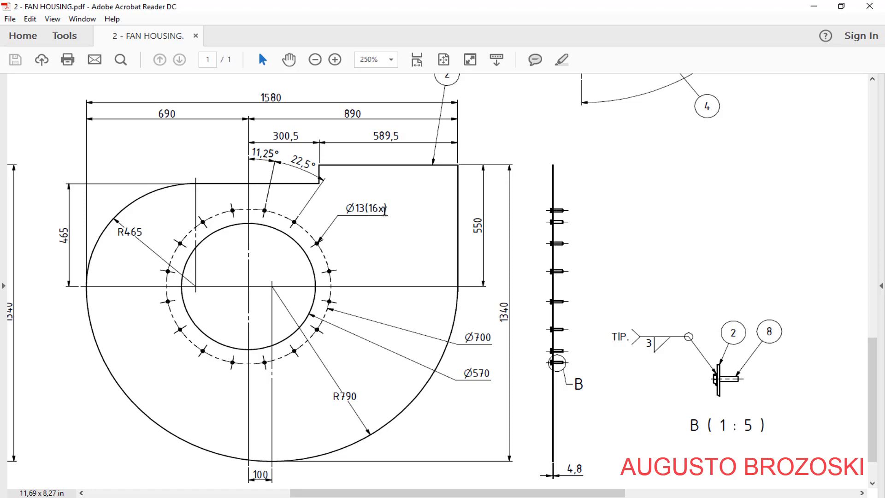
left_click(806, 9)
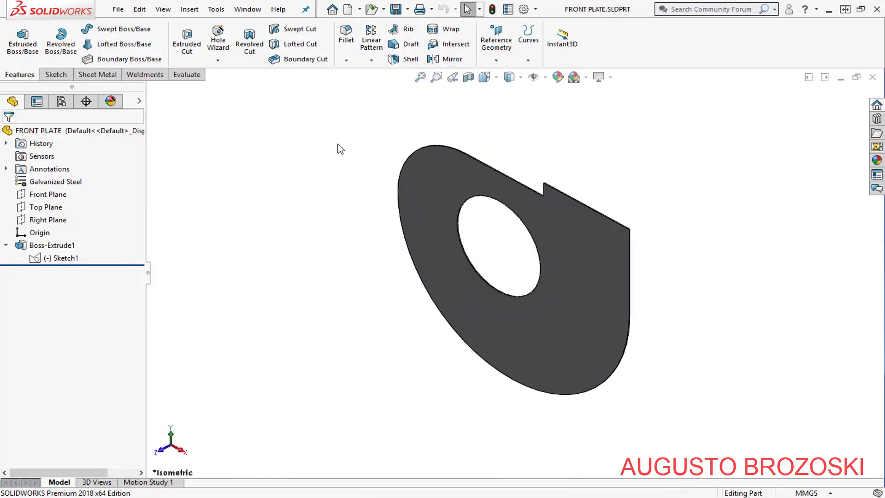
- Start a Hole Wizard hole on the plate's front face and place its position point just above the centre opening, slightly right of the origin
left_click(214, 36)
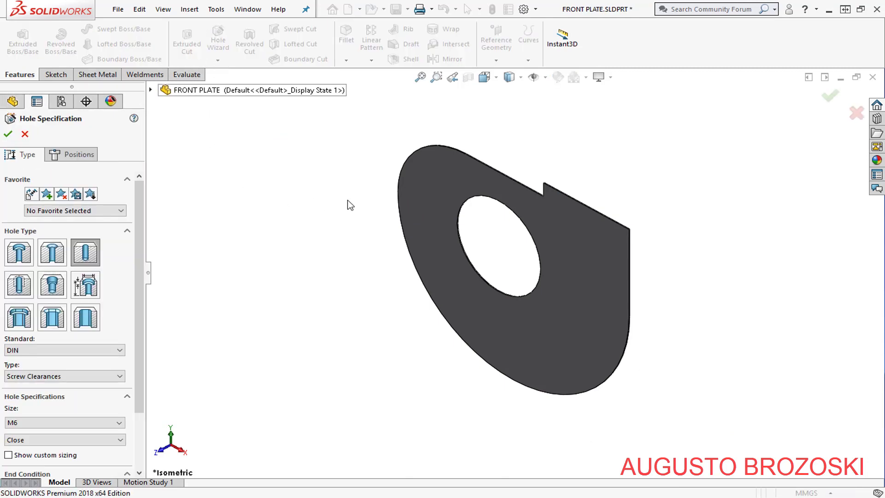
left_click(84, 158)
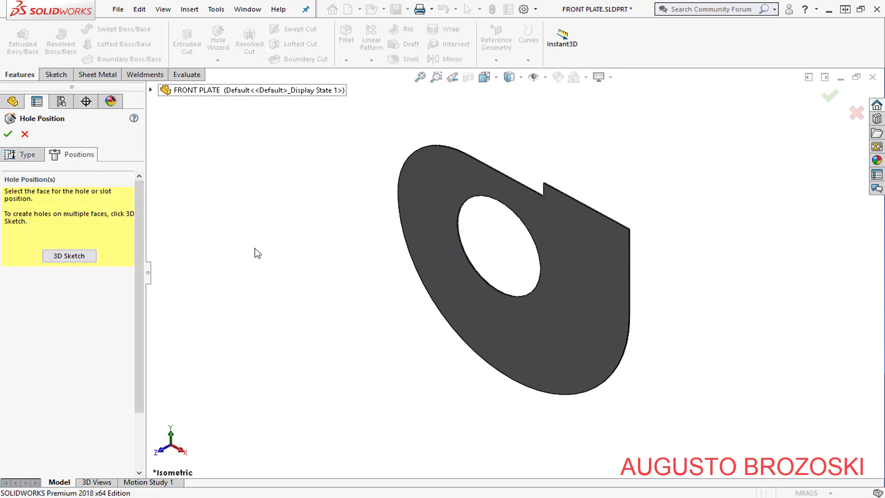
left_click(433, 206)
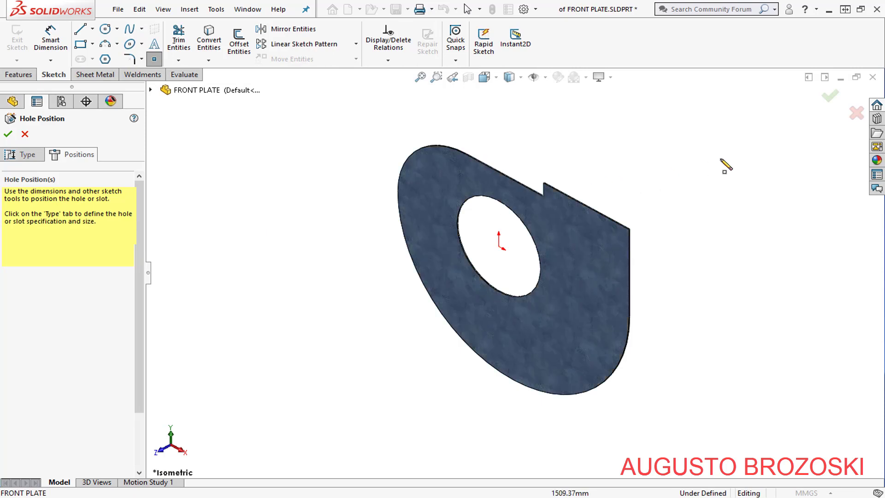
left_click(496, 79)
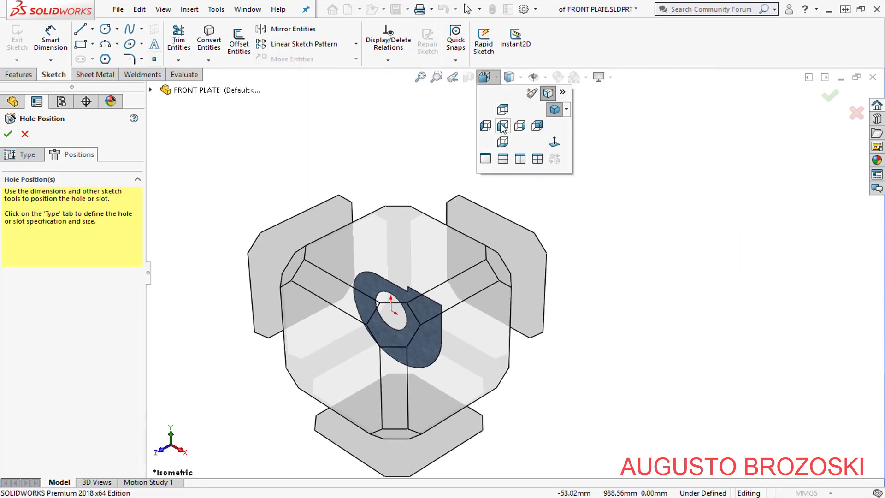
left_click(502, 127)
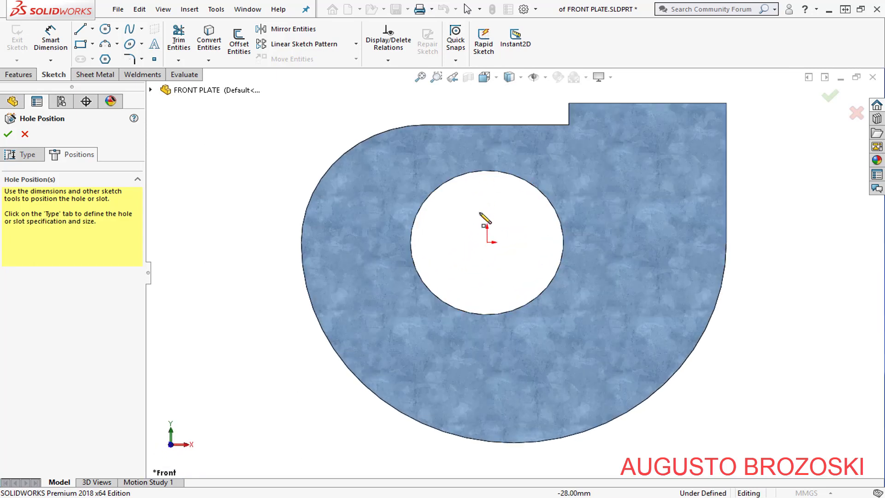
scroll(507, 179, "down", 4)
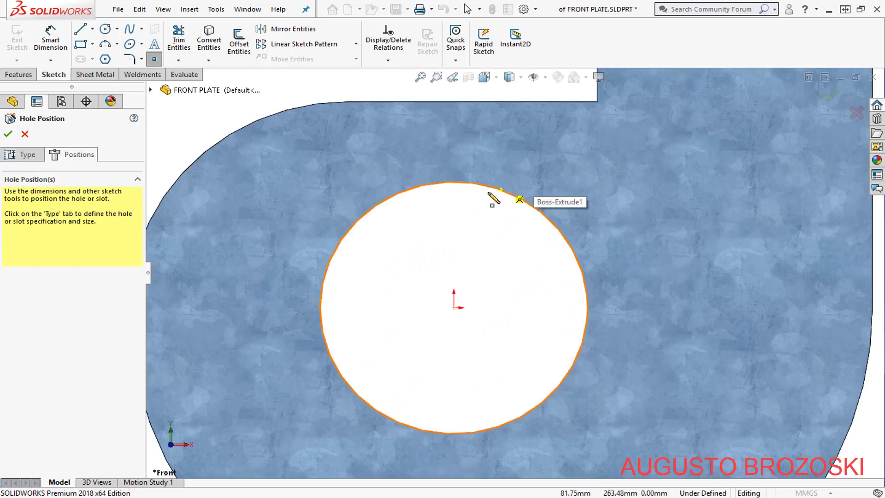
scroll(491, 190, "down", 2)
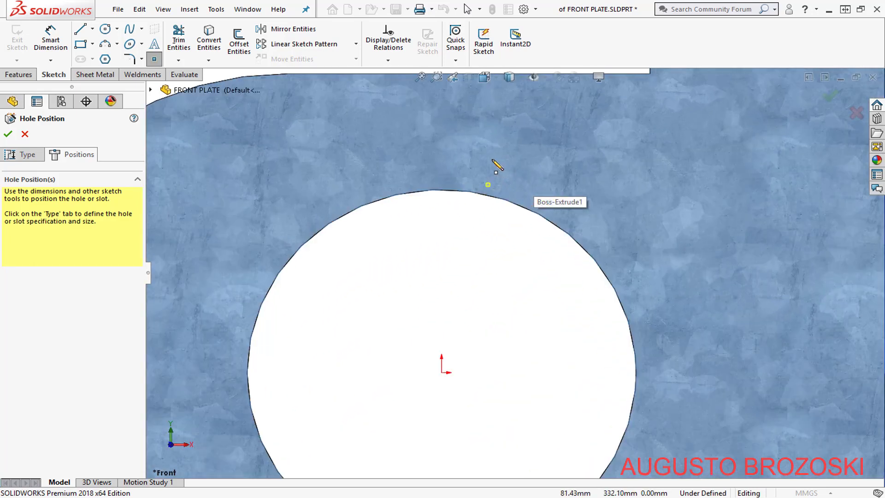
left_click(501, 163)
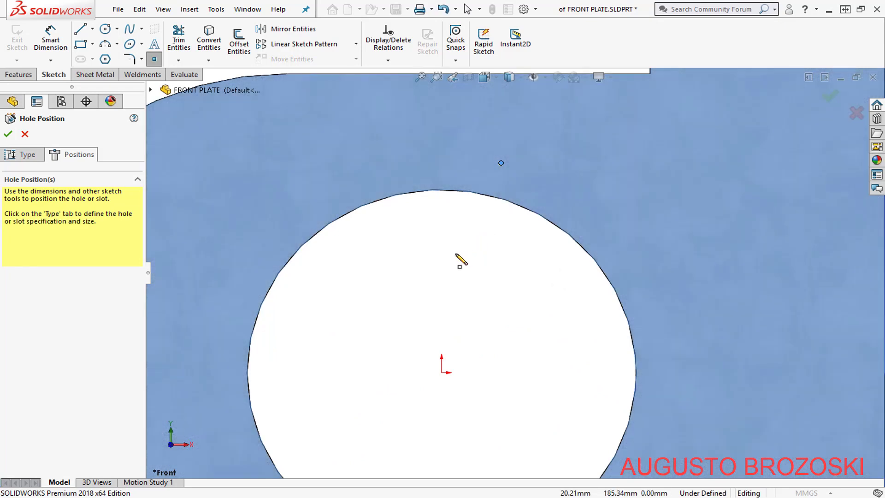
key("Escape")
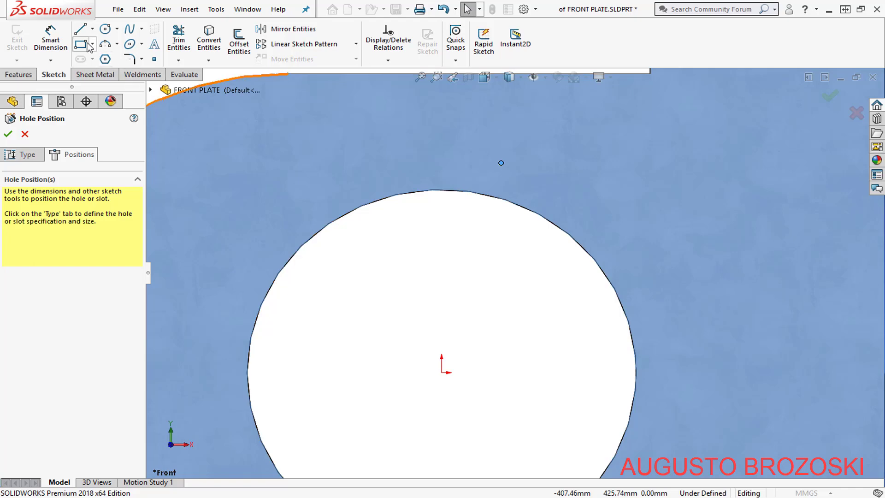
- Sketch a centerline from the hole point to the origin and a vertical one from the origin to the opening's top edge
left_click(92, 28)
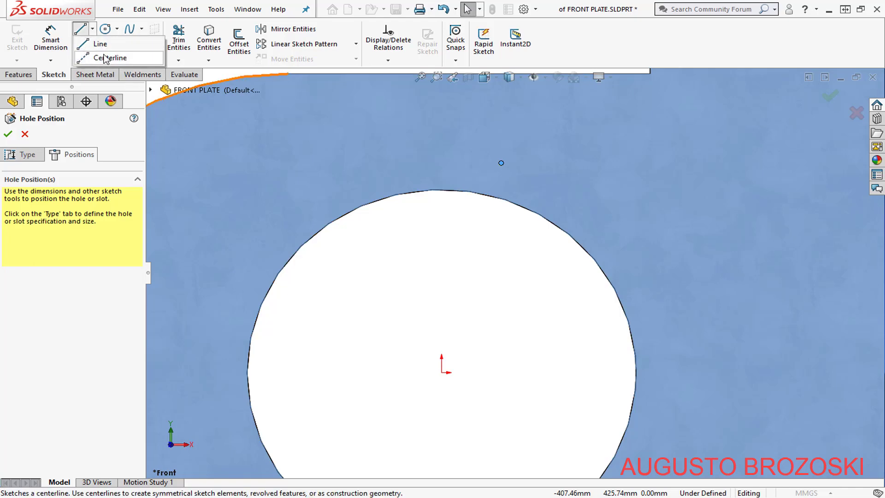
left_click(106, 59)
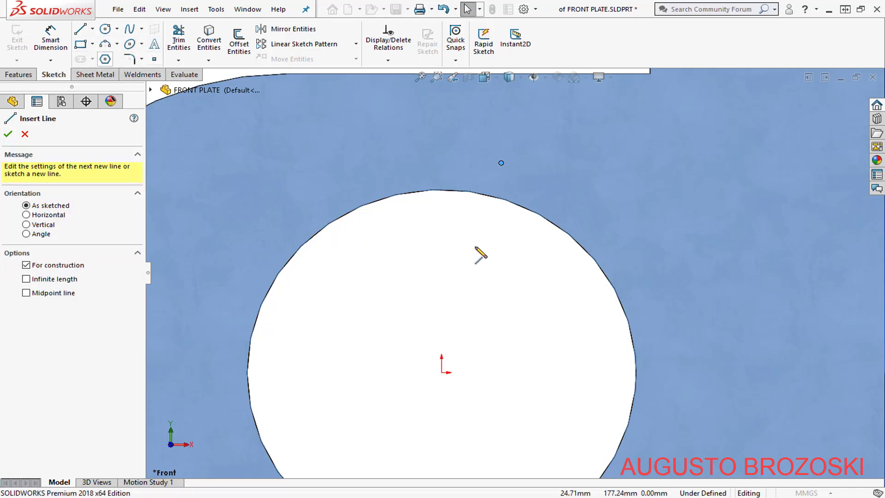
left_click(501, 163)
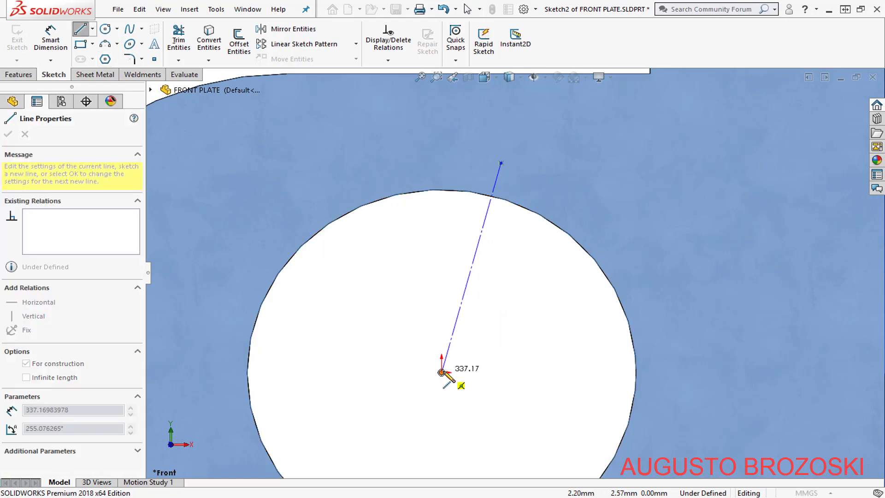
left_click(442, 372)
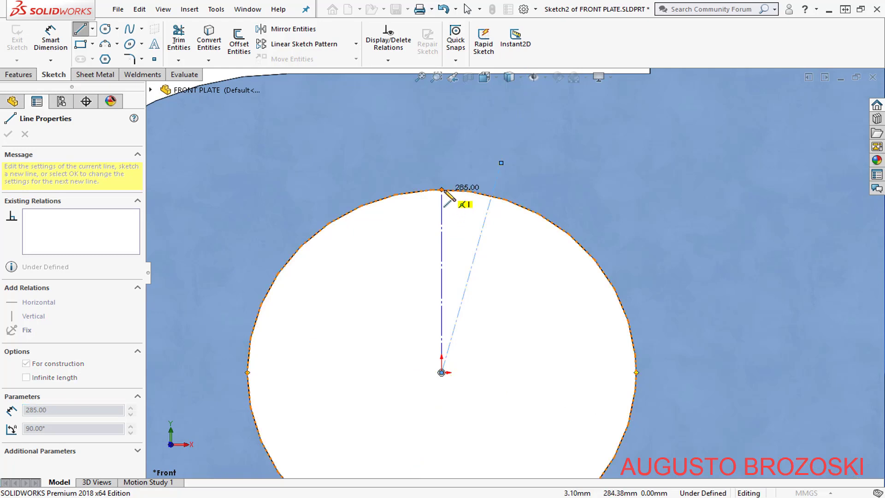
left_click(442, 189)
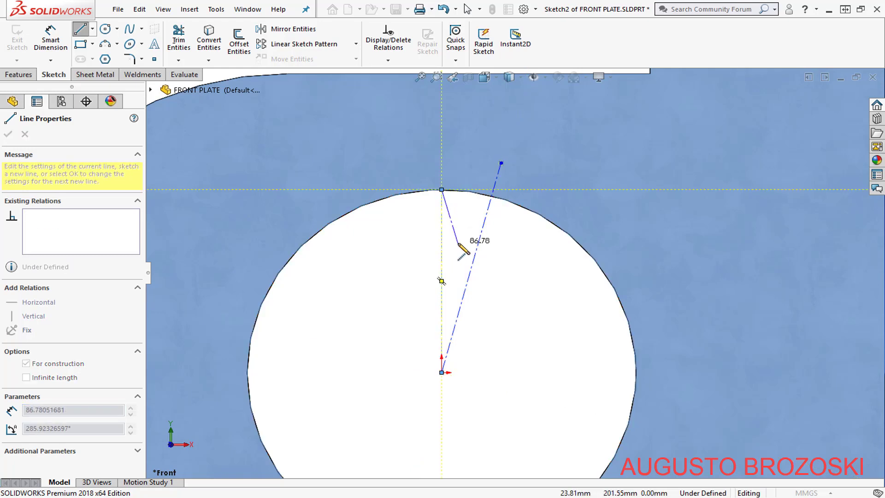
key("Escape")
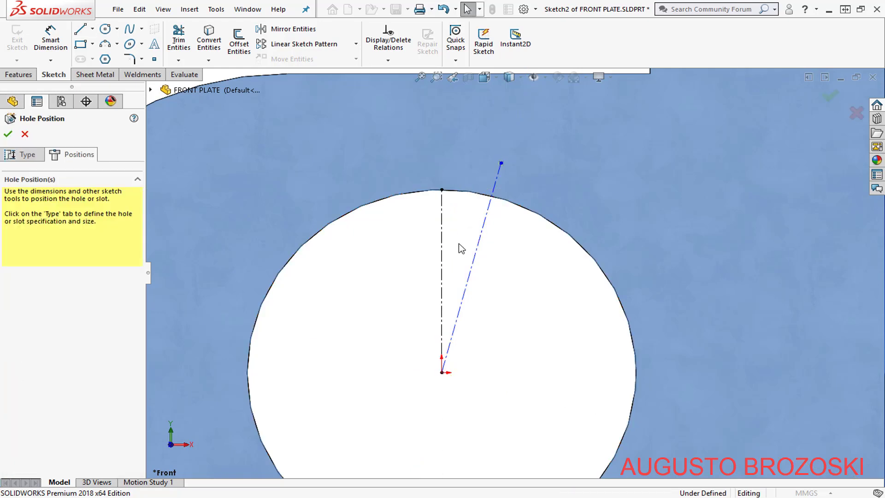
- Dimension the angle between the two centerlines as 11.25°
left_click(53, 33)
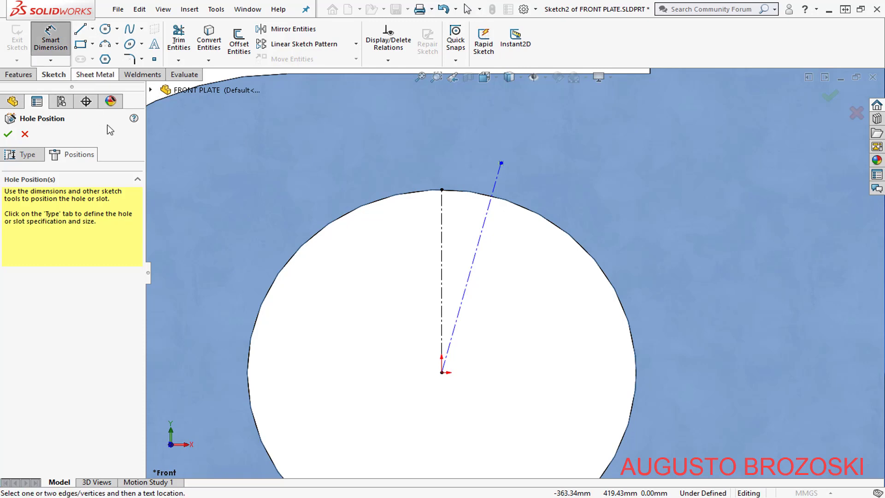
left_click(442, 230)
left_click(482, 230)
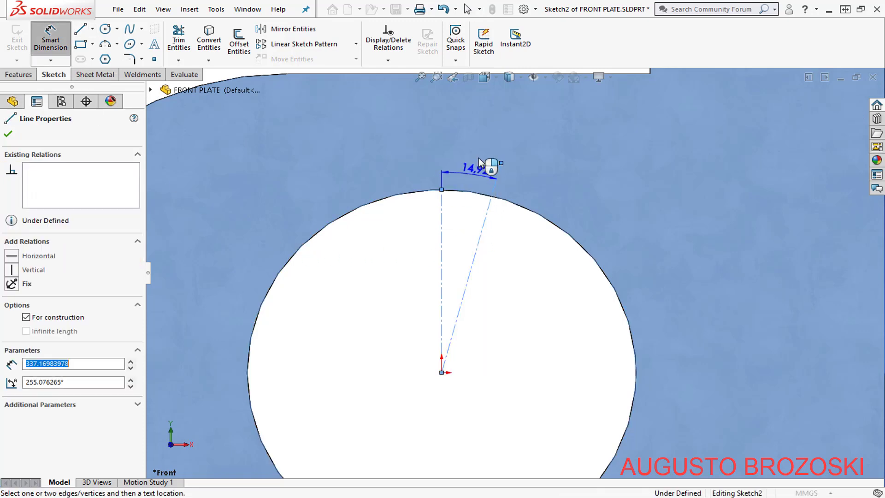
left_click(468, 148)
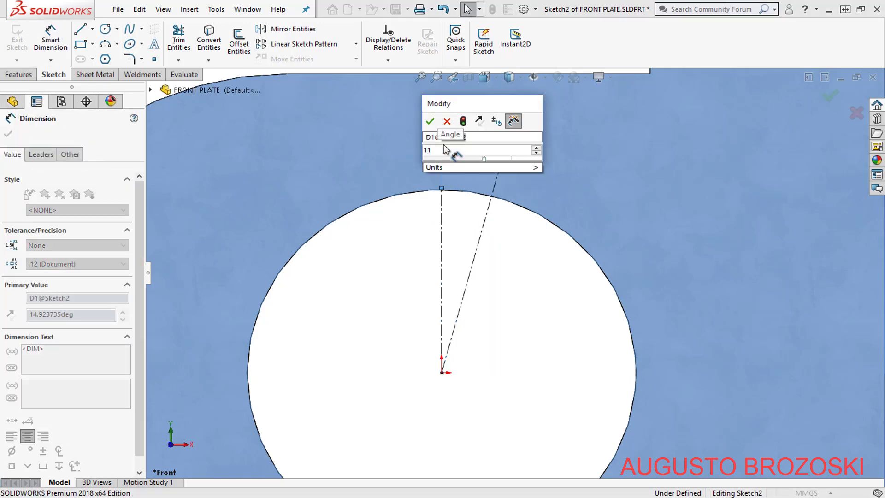
type("11,25")
key("Return")
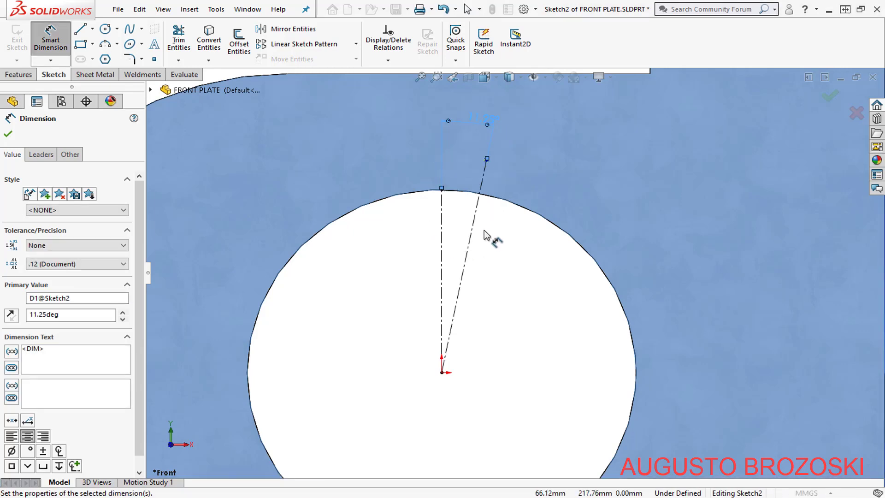
- Dimension the slanted centerline's length as 350 mm and move the dimension clear of the line
left_click_drag(479, 231, 482, 252)
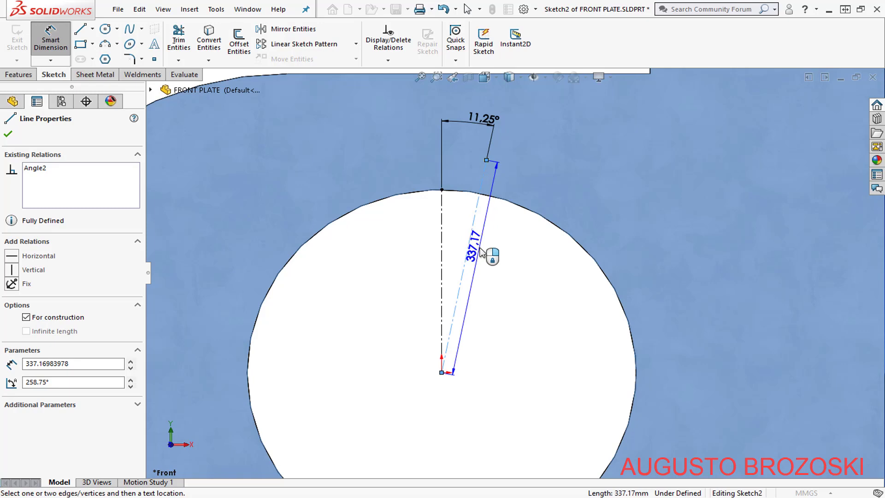
left_click(481, 251)
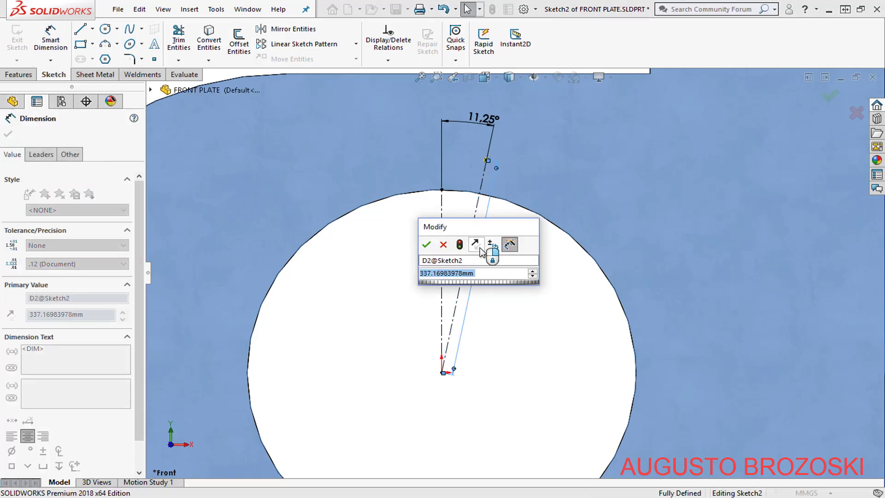
type("350")
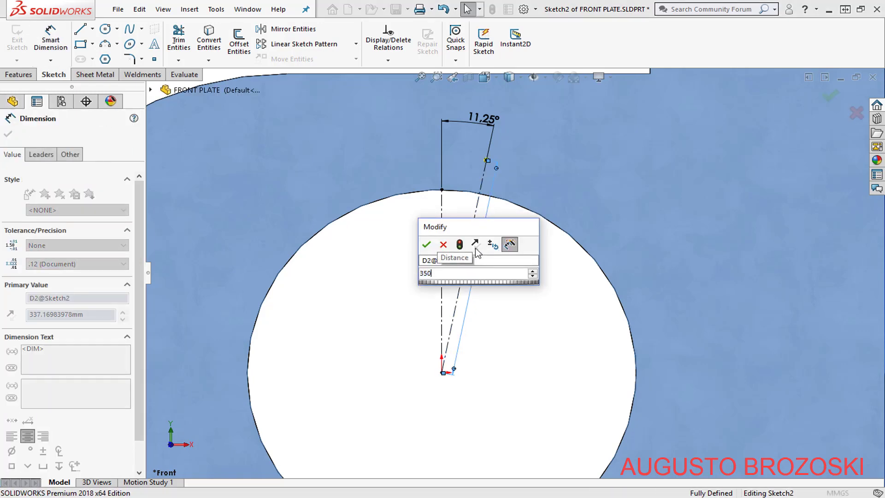
key("Return")
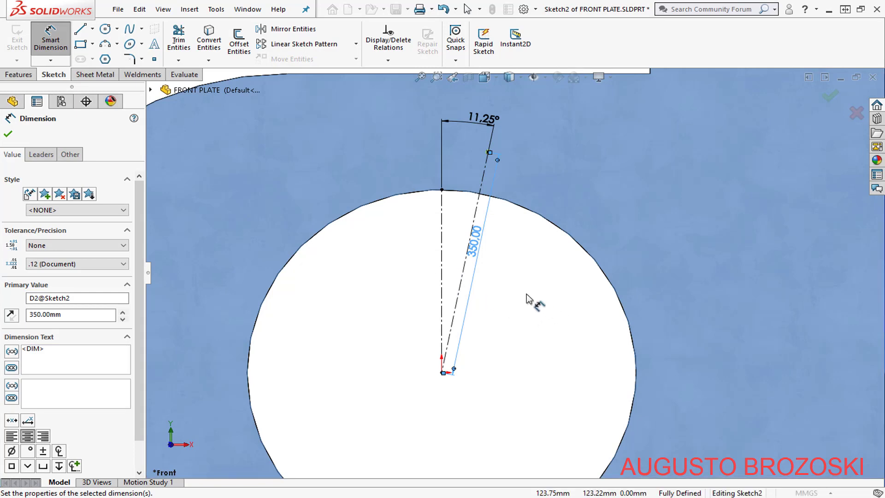
key("Escape")
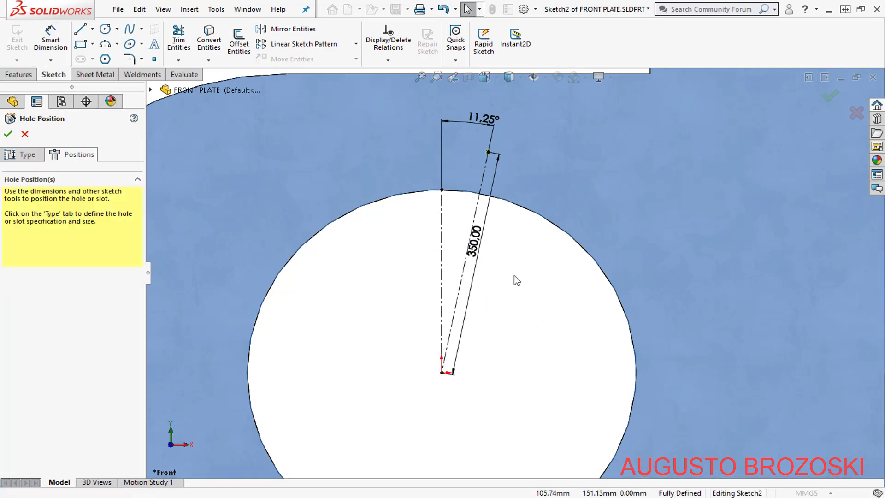
left_click_drag(504, 249, 508, 261)
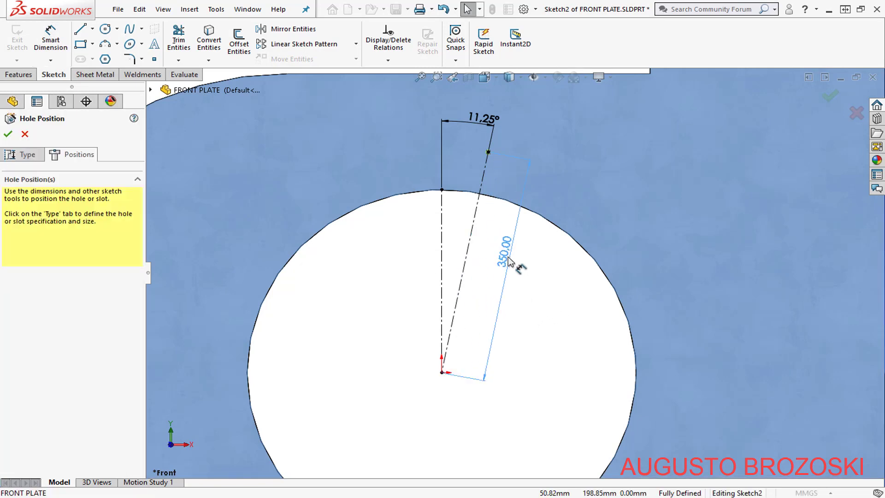
left_click(489, 288)
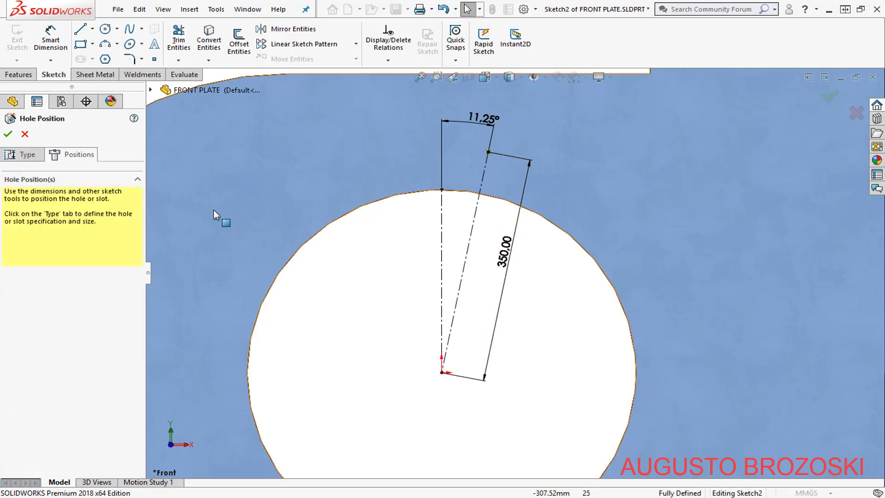
- Size the DIN screw clearance hole for M12 with a Normal fit
left_click(24, 154)
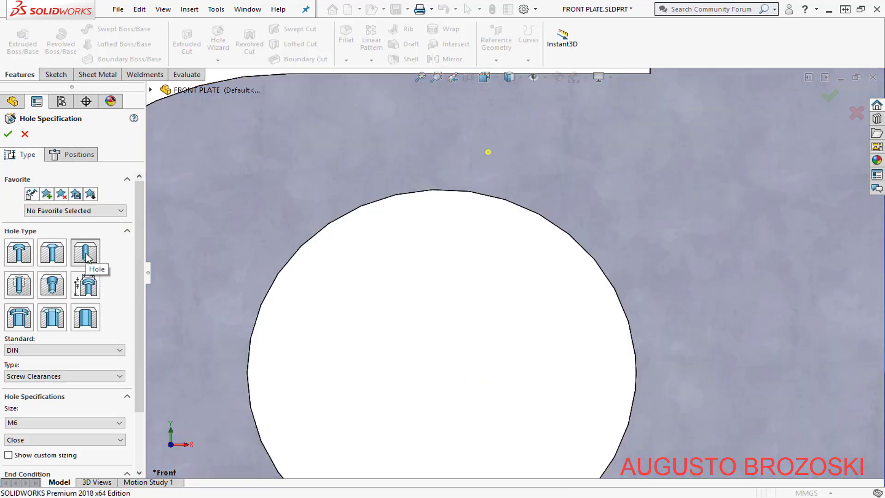
scroll(127, 341, "down", 3)
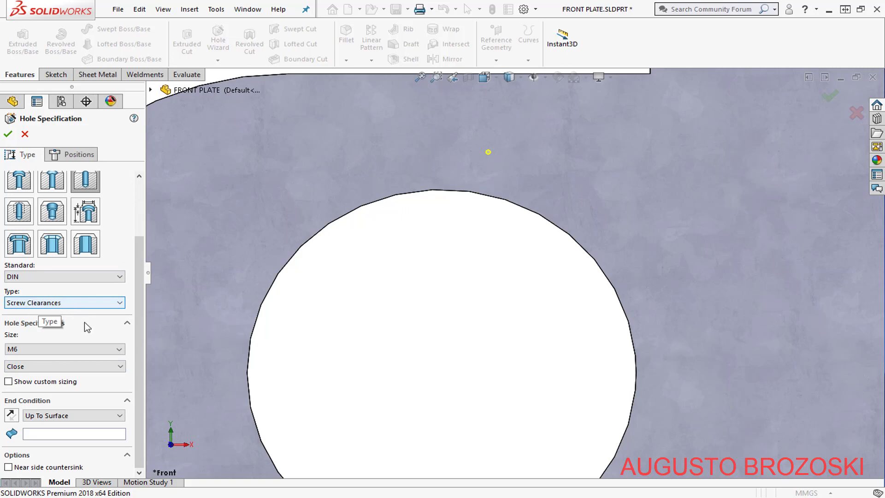
left_click(95, 349)
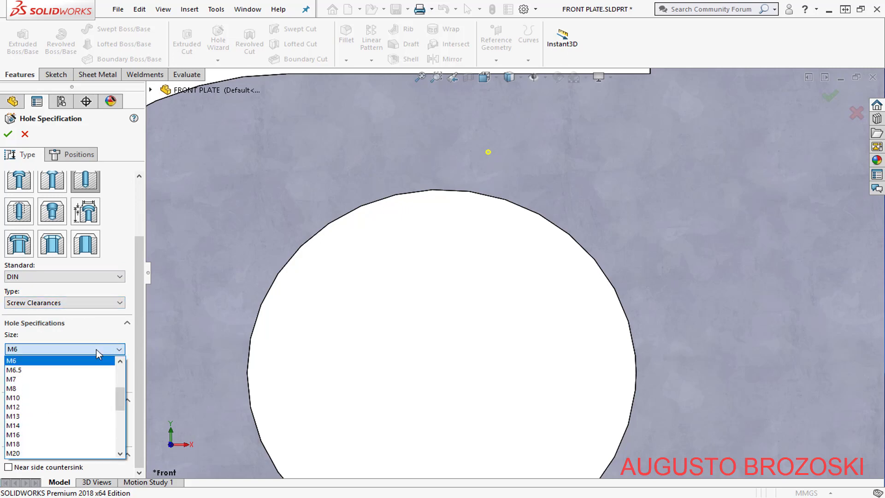
left_click(64, 407)
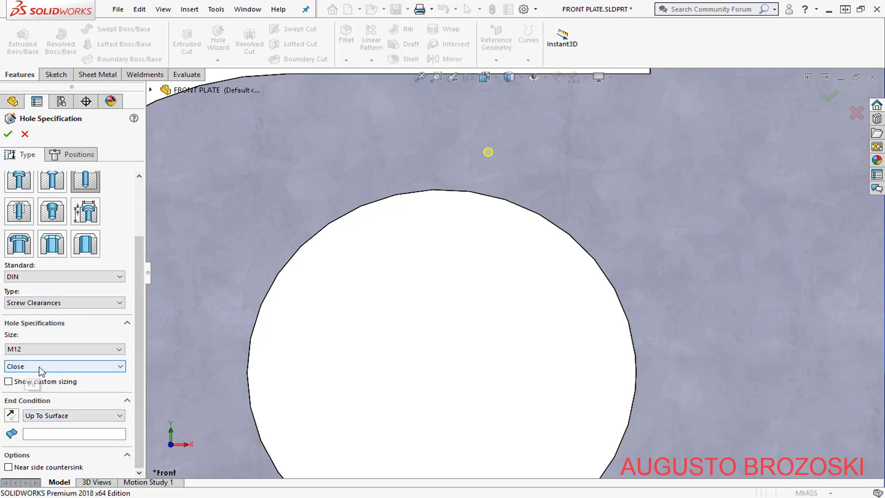
left_click(118, 371)
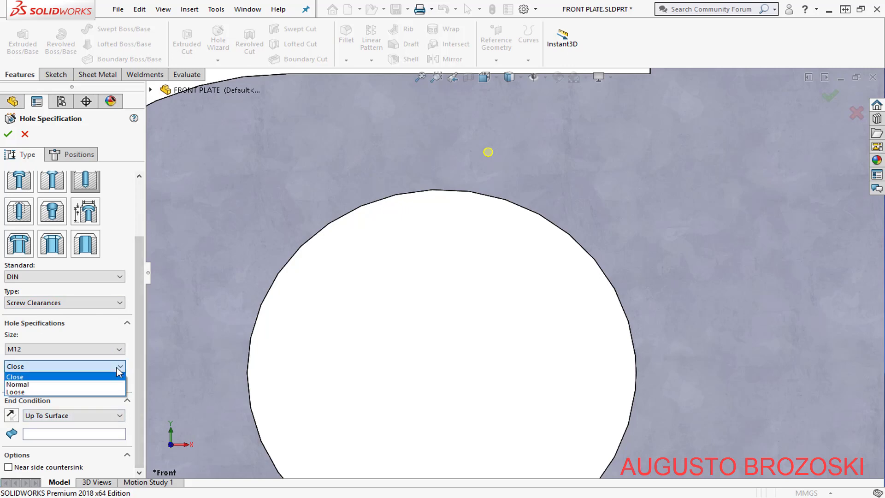
left_click(87, 386)
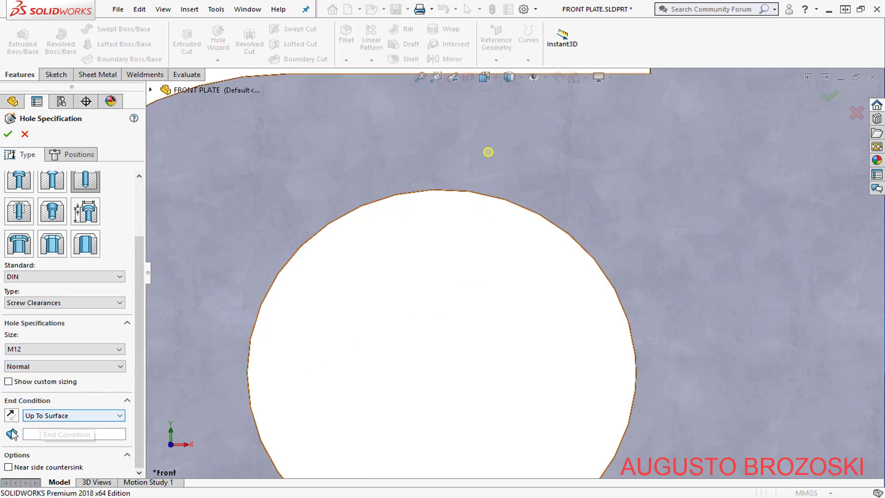
- Set the hole's end condition to Through All and create it in the plate
left_click(124, 416)
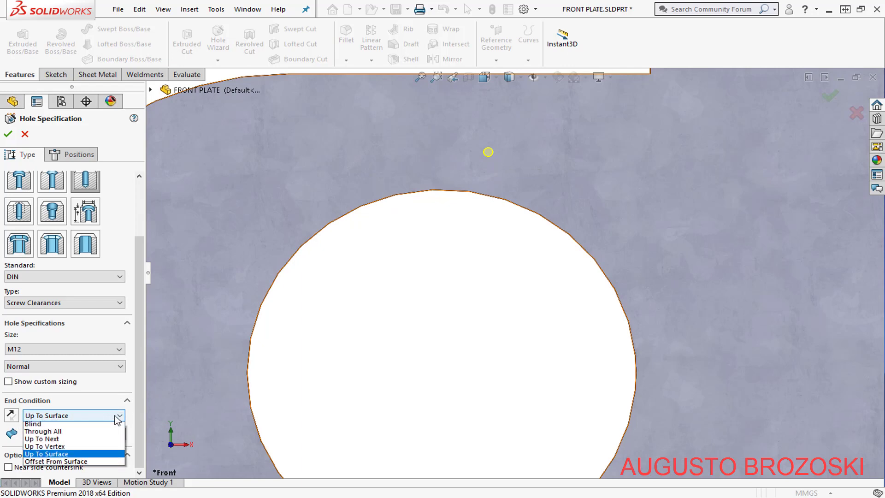
left_click(74, 434)
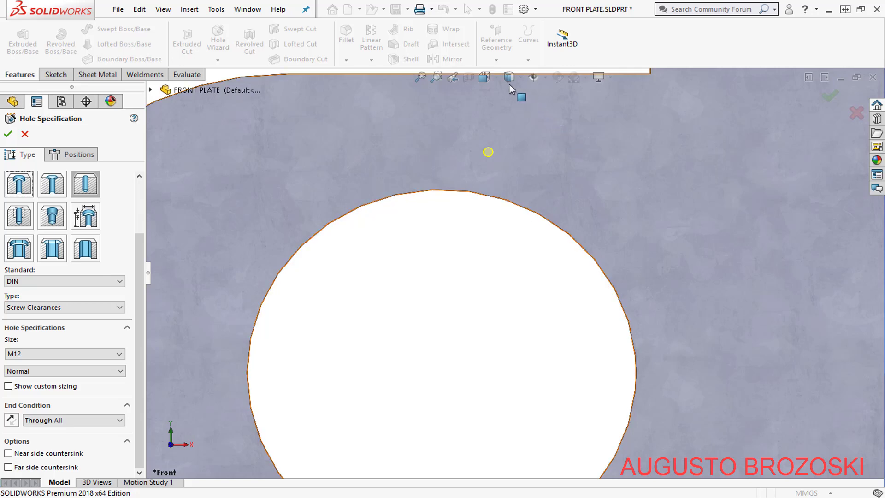
left_click(493, 78)
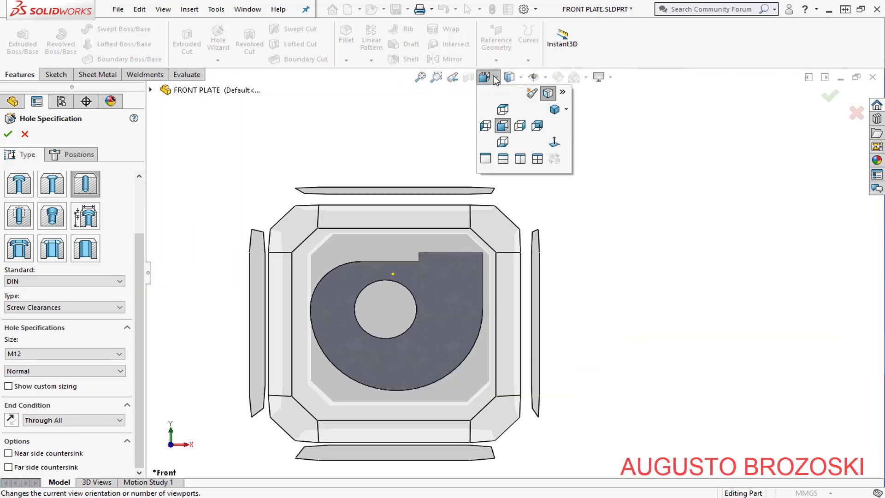
key("ctrl+7")
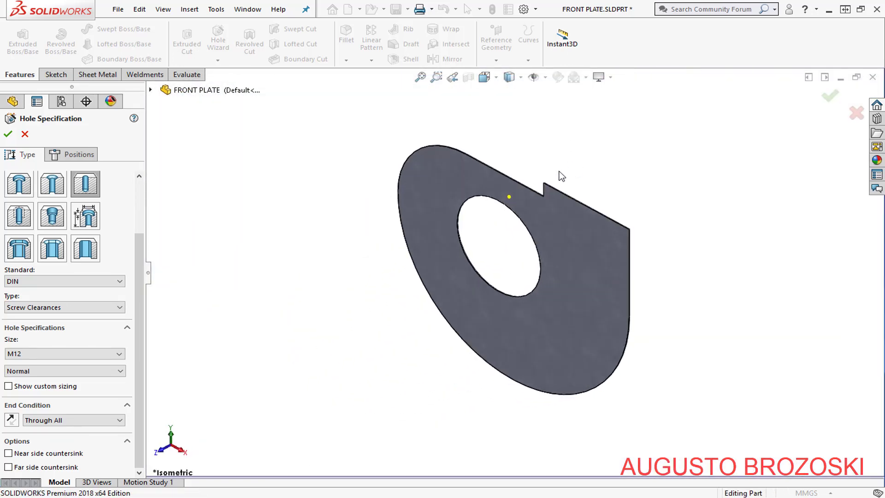
scroll(515, 202, "down", 3)
scroll(508, 200, "down", 4)
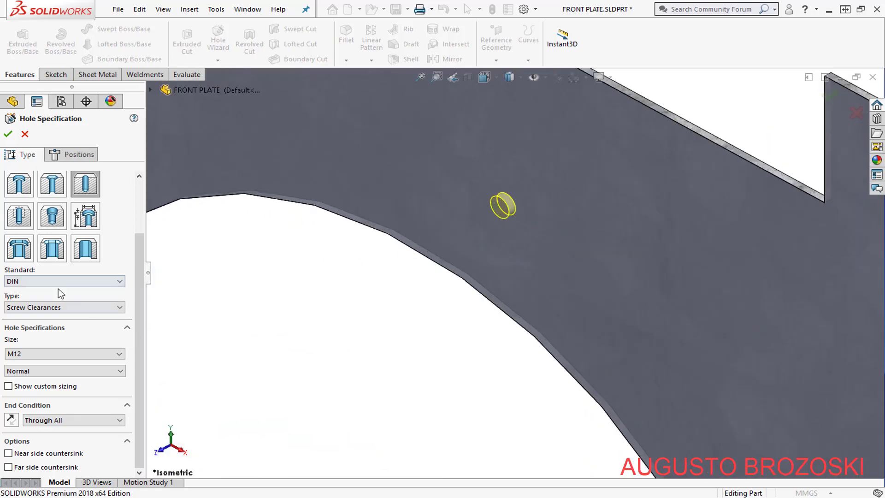
left_click(8, 136)
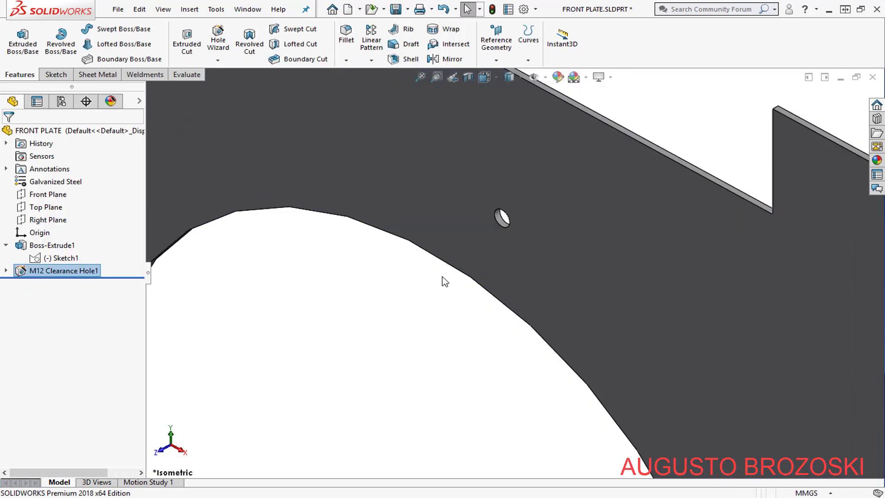
- Circular-pattern the M12 clearance hole around the centre opening's edge with 16 equally spaced instances over 360°
scroll(553, 225, "up", 2)
scroll(447, 288, "up", 3)
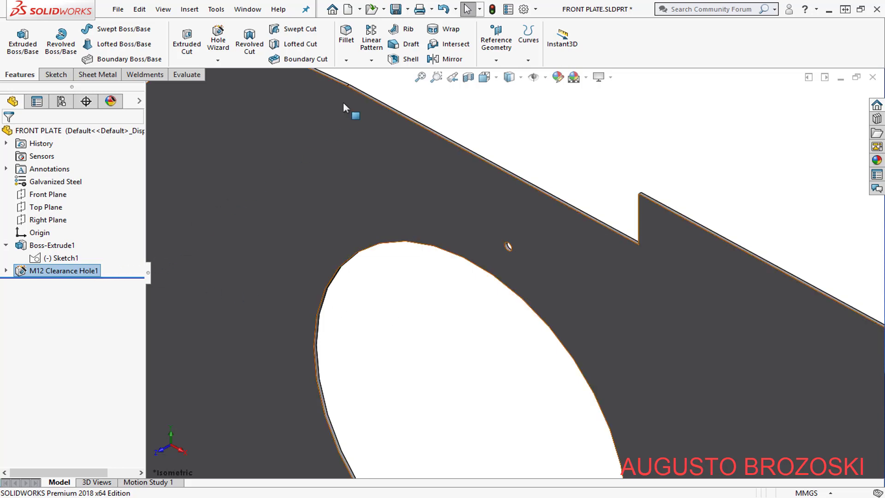
left_click(372, 61)
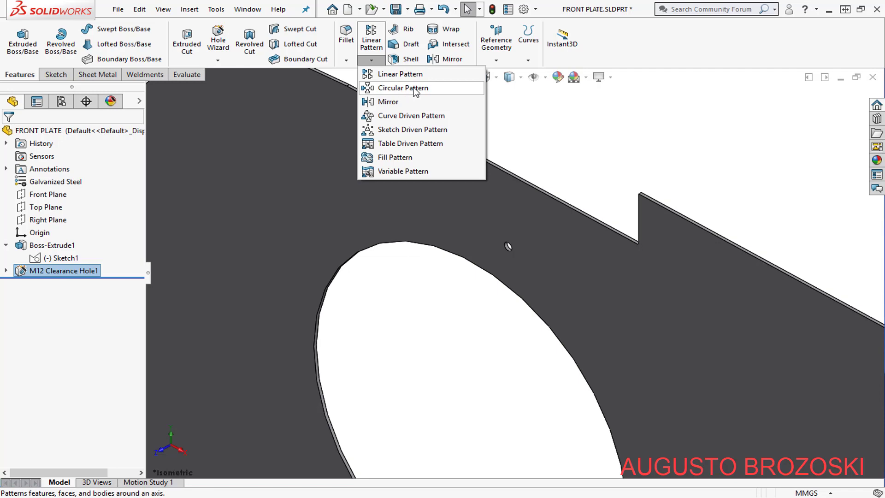
left_click(415, 92)
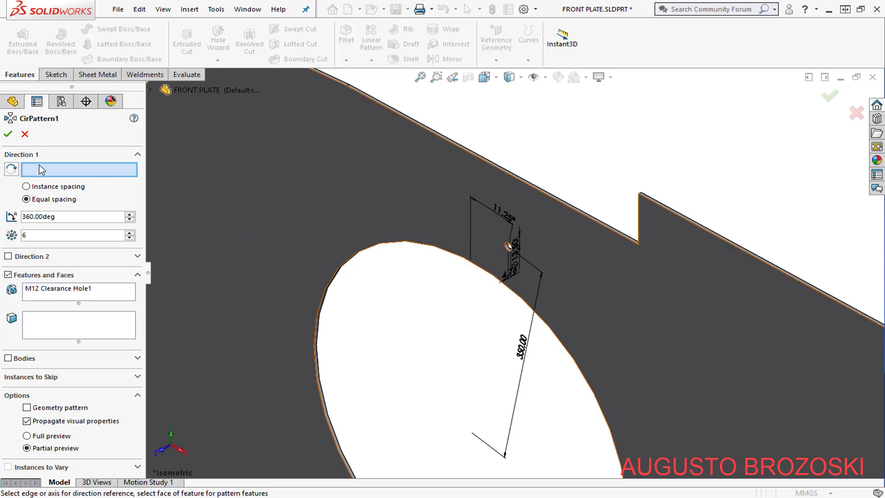
left_click(327, 287)
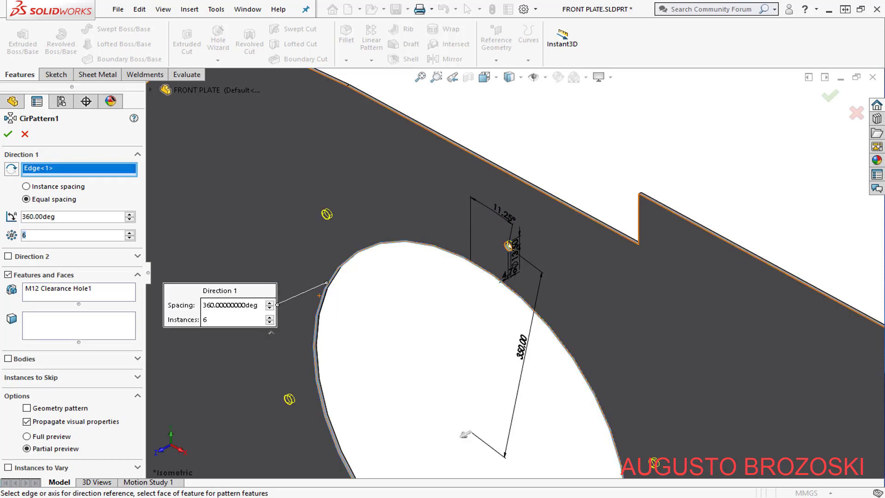
type("16")
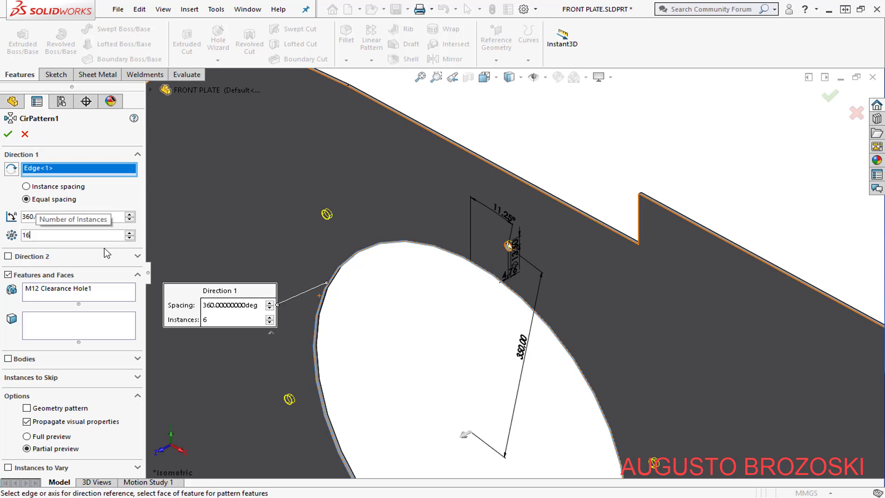
key("Return")
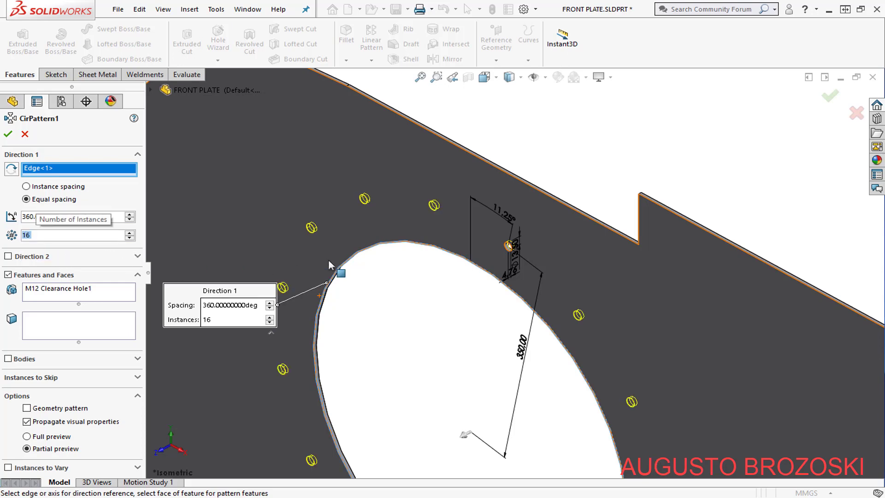
scroll(413, 265, "up", 5)
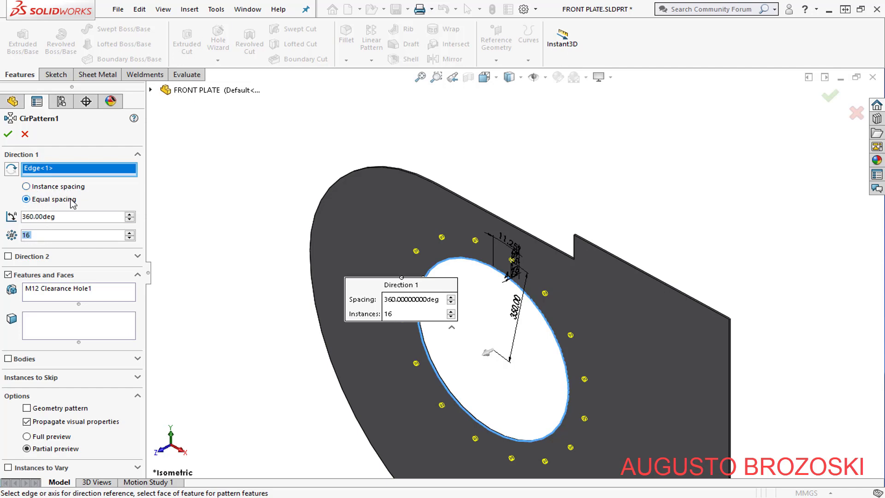
left_click(8, 135)
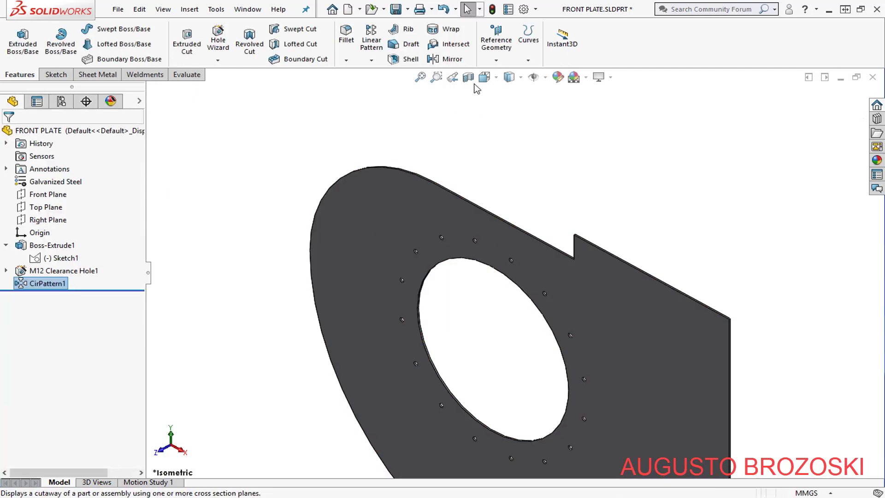
- Fit the whole plate in view and save the FRONT PLATE part
left_click(420, 77)
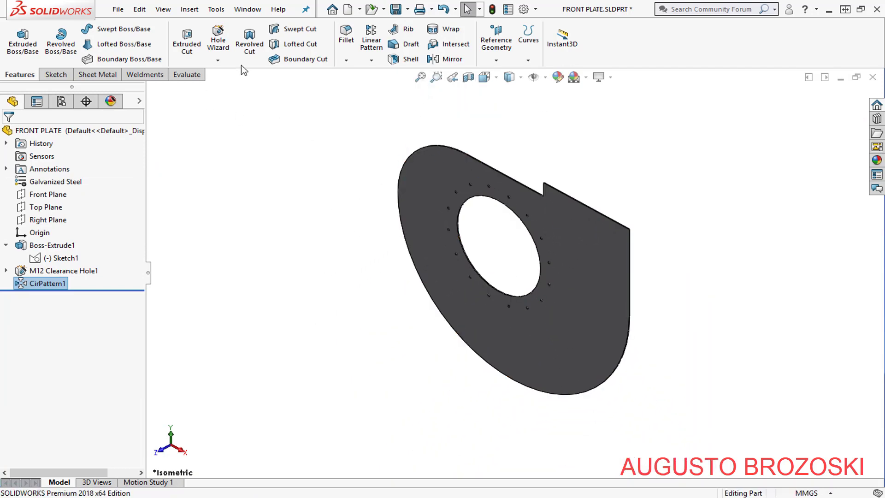
left_click(396, 10)
left_click(364, 134)
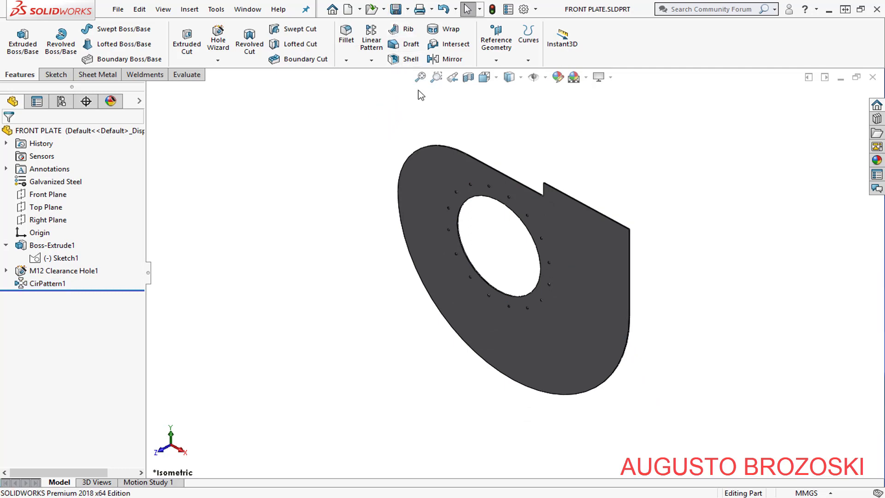
- Check the parts list and outlet flange details in the fan housing PDF, and save a new SolidWorks part as OUTLET FLANGE
left_click(328, 489)
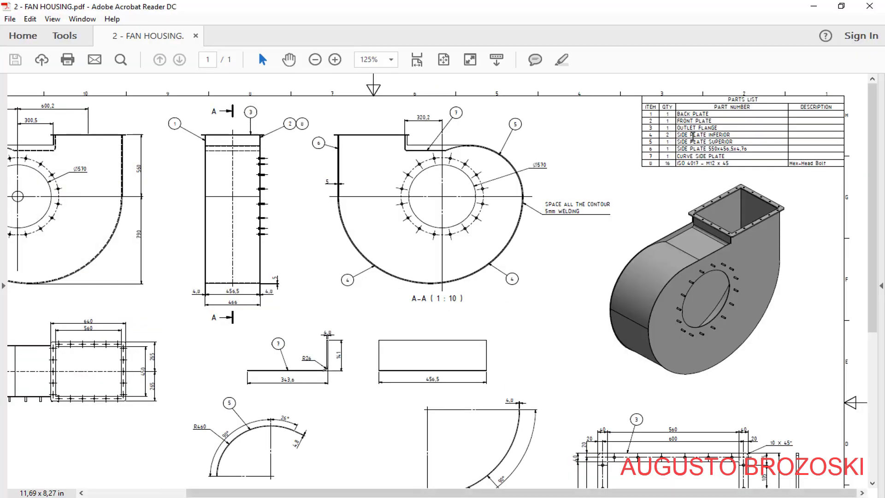
scroll(593, 253, "down", 4)
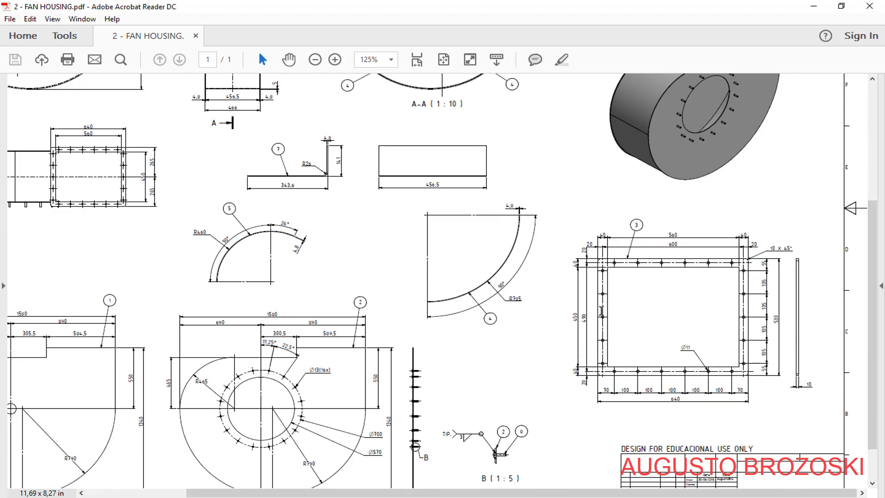
scroll(603, 314, "up", 3)
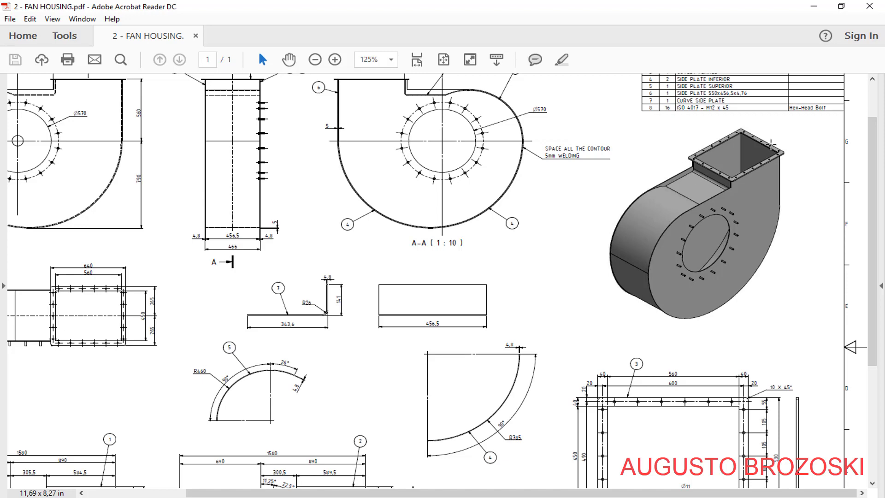
left_click(813, 7)
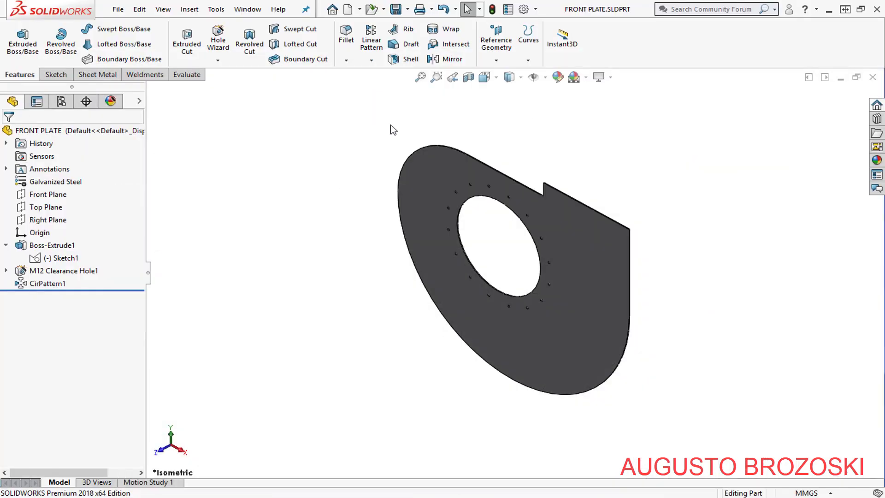
left_click(347, 9)
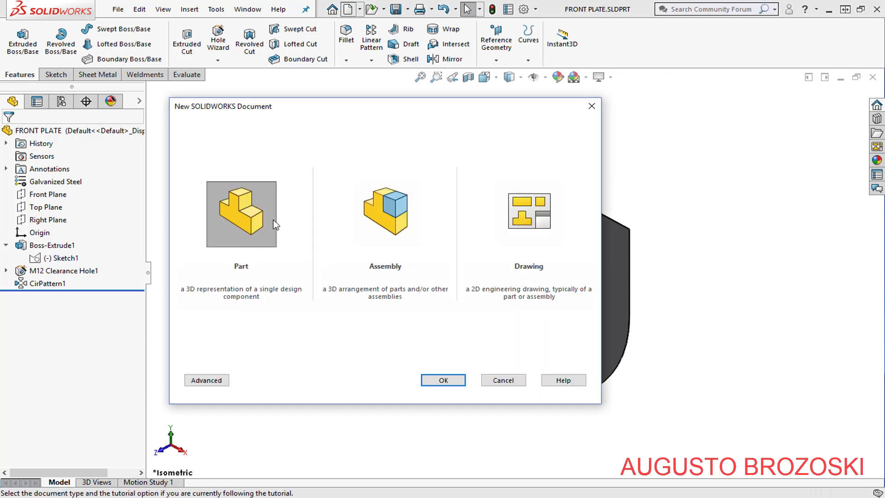
left_click(450, 380)
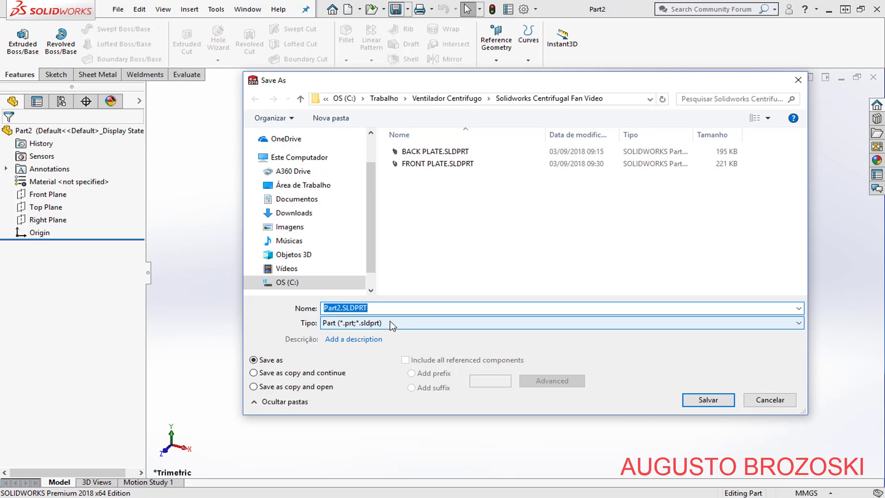
type("OUTLET FLN")
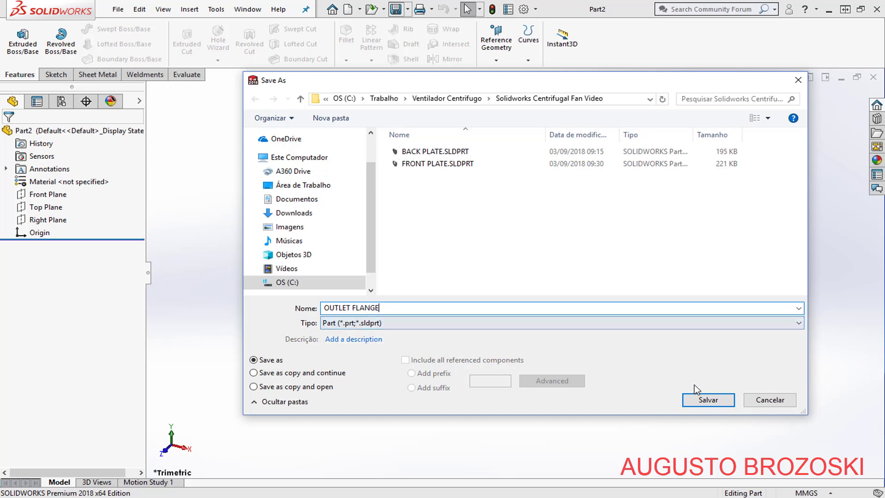
left_click(710, 400)
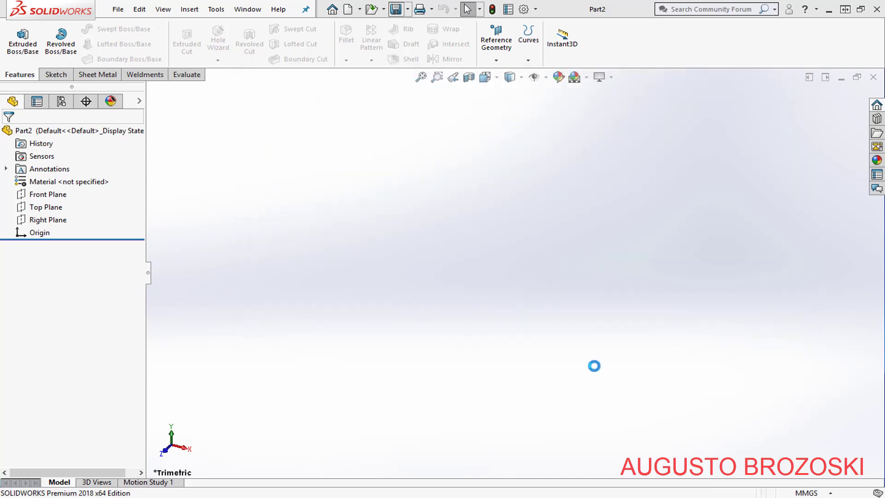
- Start a sketch on the Top Plane and draw a center rectangle about 223 mm wide from the origin
left_click(56, 75)
left_click(17, 40)
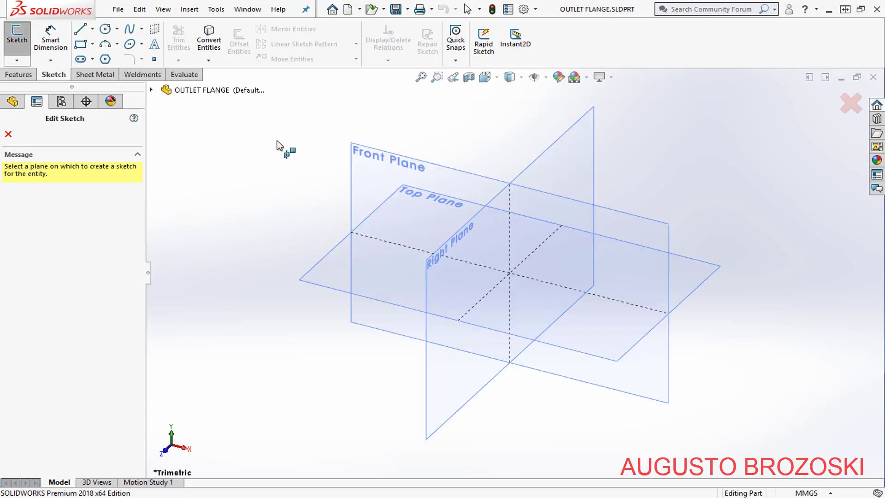
left_click(324, 255)
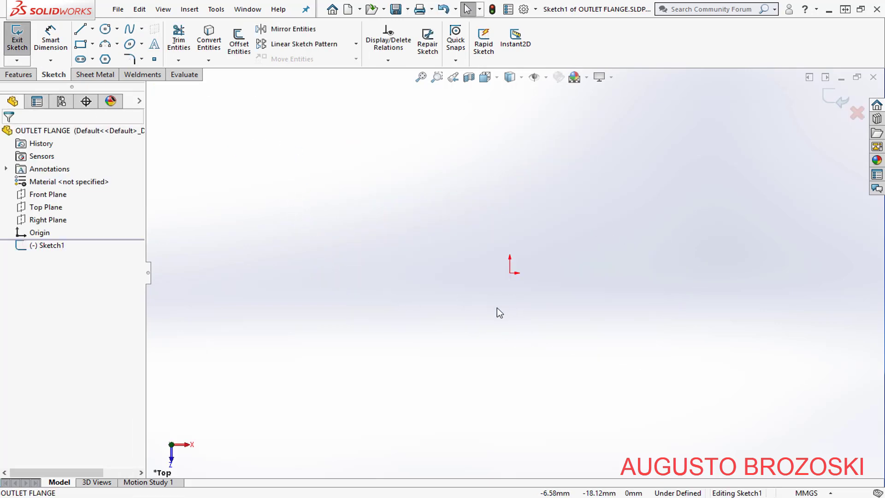
left_click(92, 45)
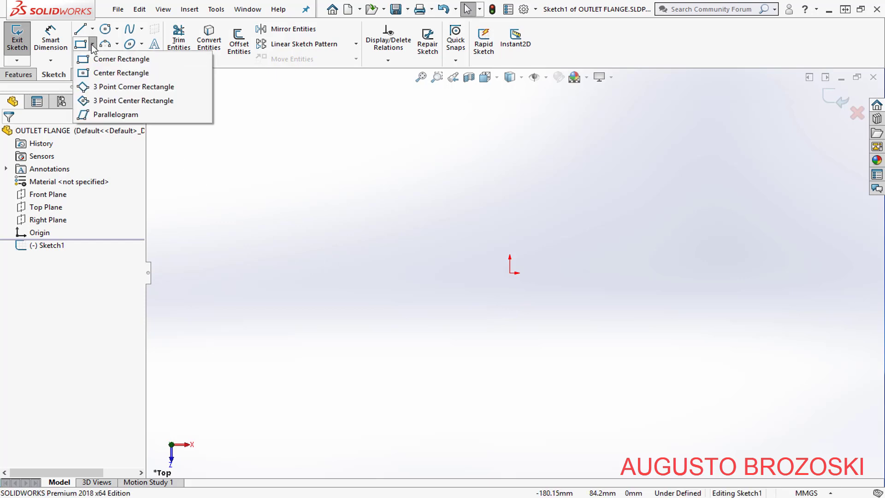
left_click(124, 73)
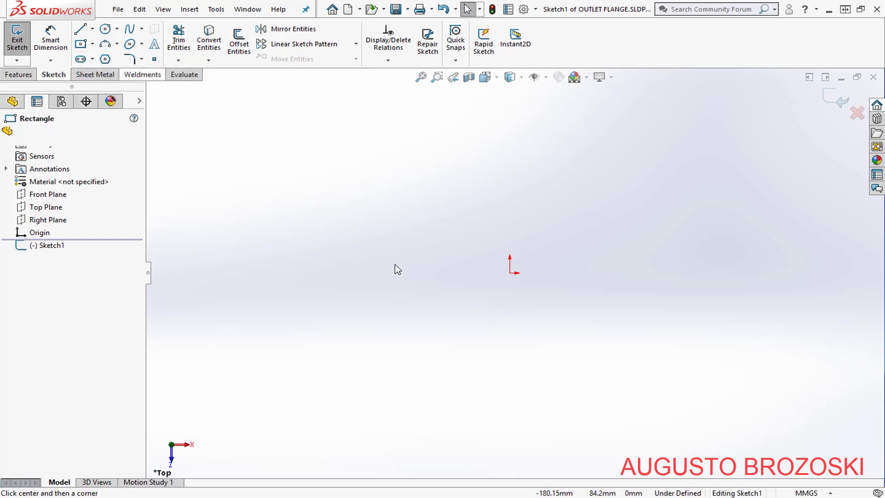
left_click(510, 273)
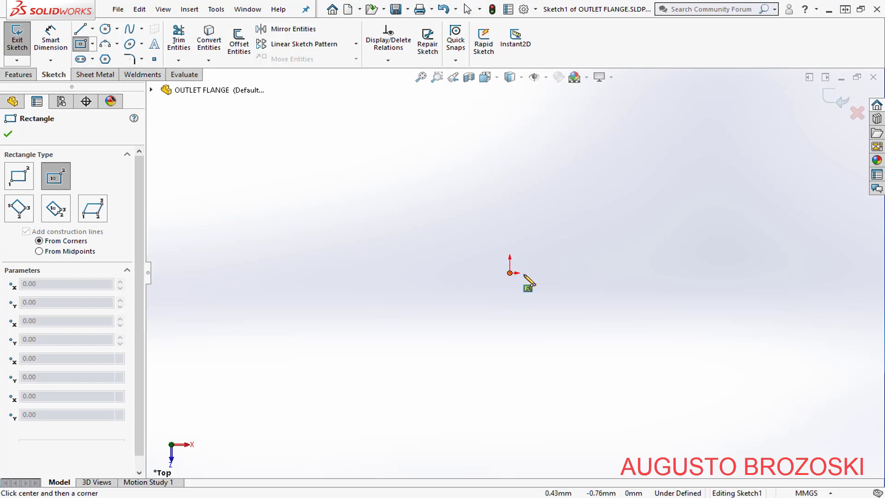
left_click(735, 127)
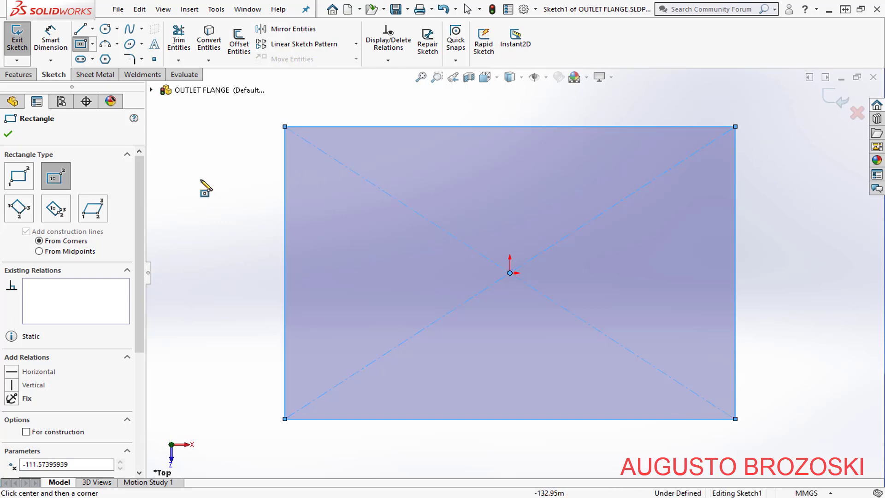
- Add a horizontal dimension to the rectangle's lower edge
left_click(54, 43)
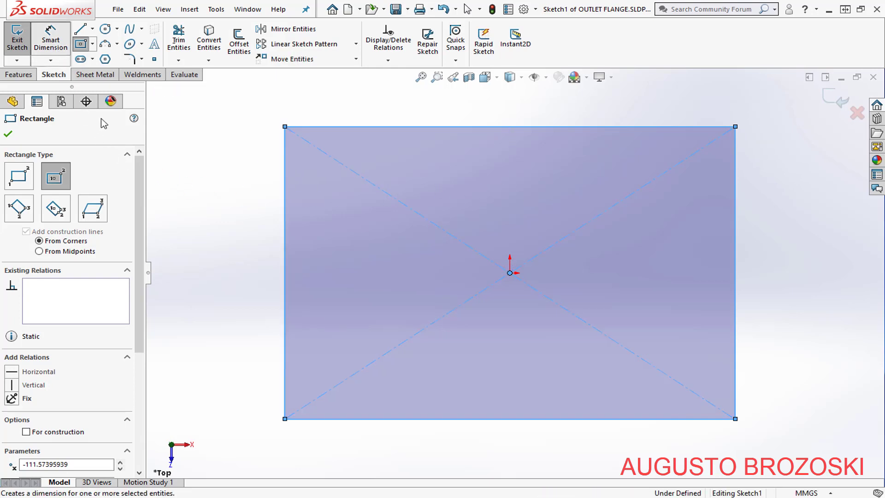
left_click(537, 423)
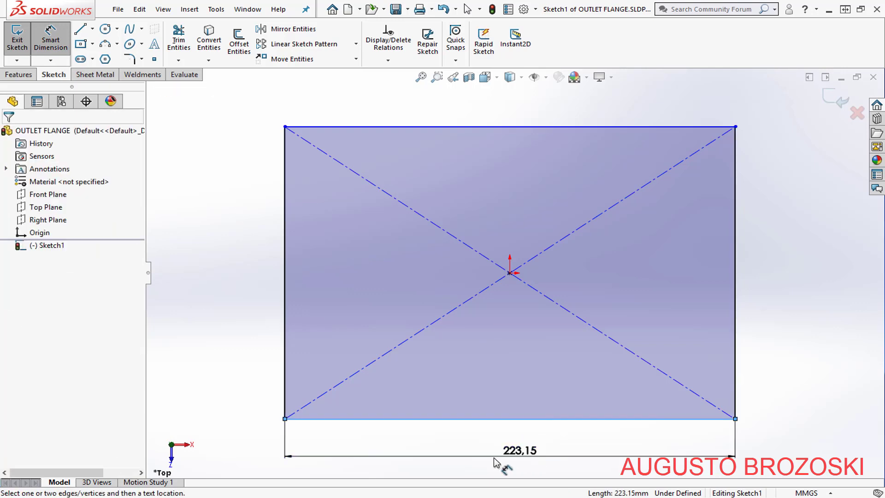
left_click(510, 460)
- Switch to the fan housing PDF in Acrobat Reader and examine the outlet flange detail, item 3, enlarged to 300%
left_click(319, 496)
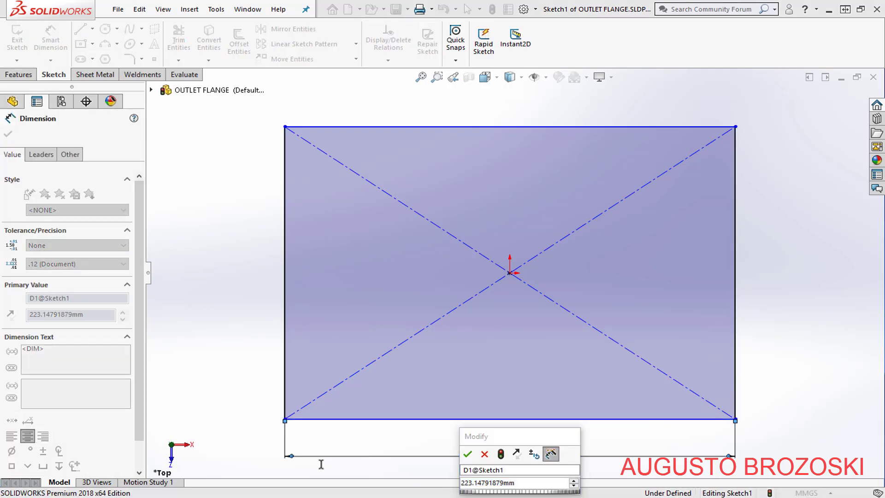
scroll(391, 321, "down", 5)
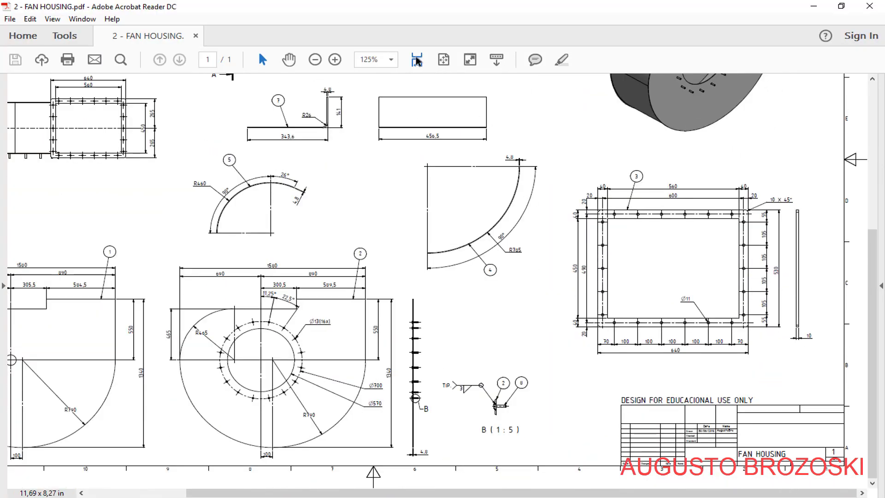
left_click(336, 62)
left_click(336, 63)
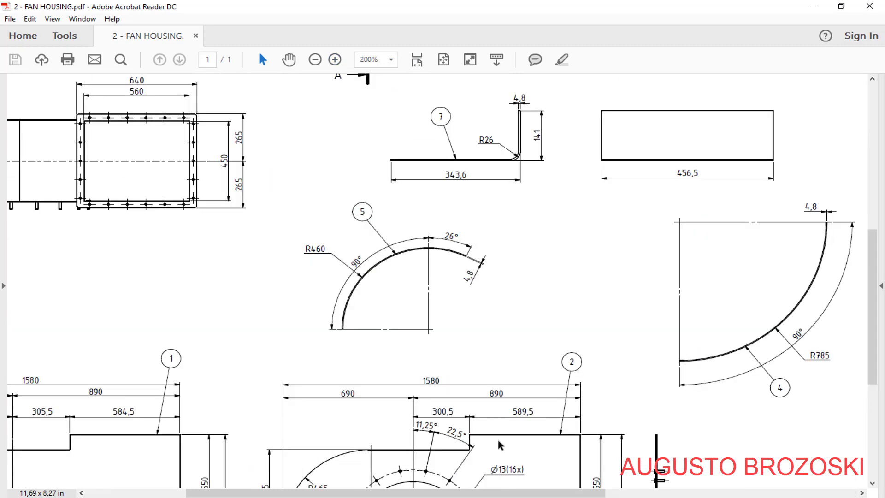
left_click_drag(509, 496, 760, 496)
scroll(686, 350, "down", 4)
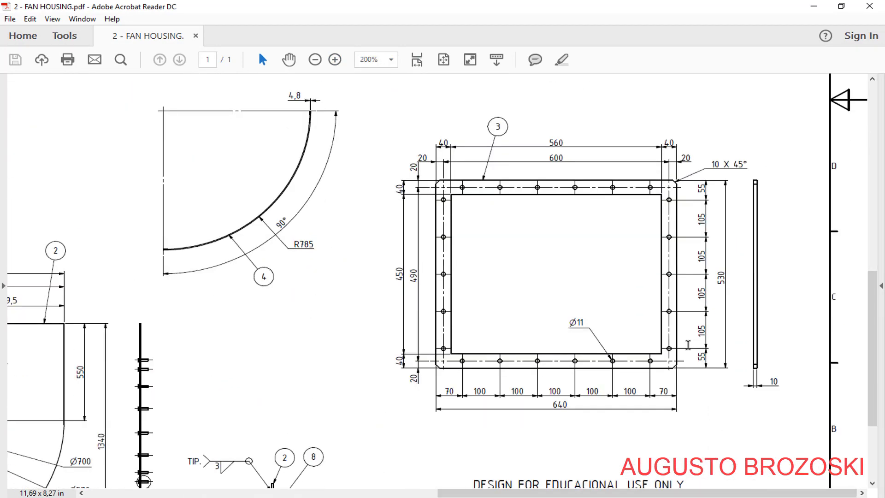
left_click(335, 60)
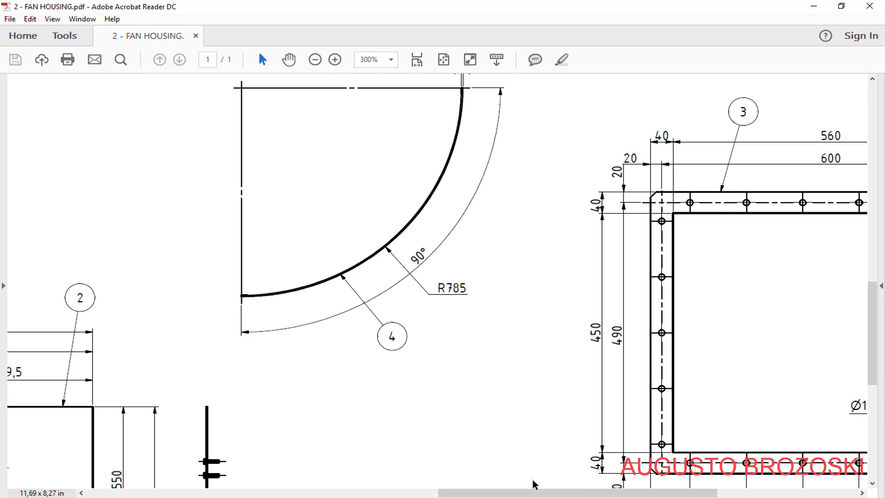
left_click_drag(541, 493, 681, 493)
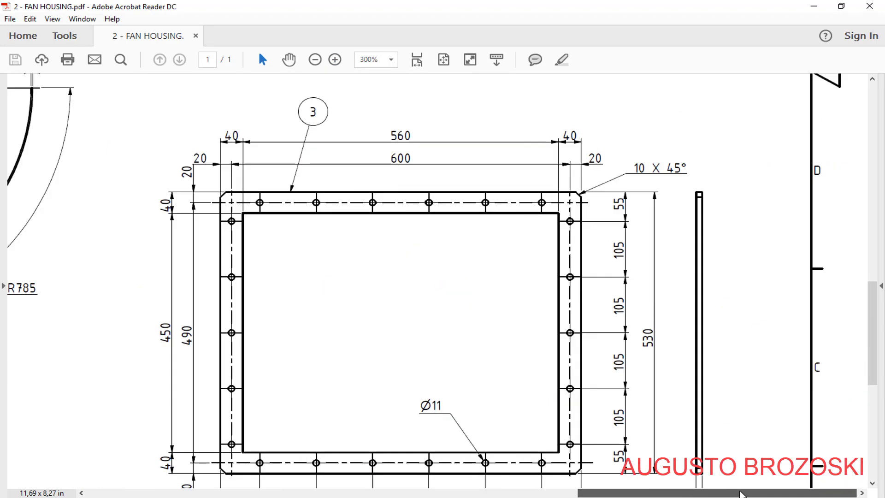
left_click(872, 484)
left_click(872, 484)
left_click(872, 484)
left_click(872, 484)
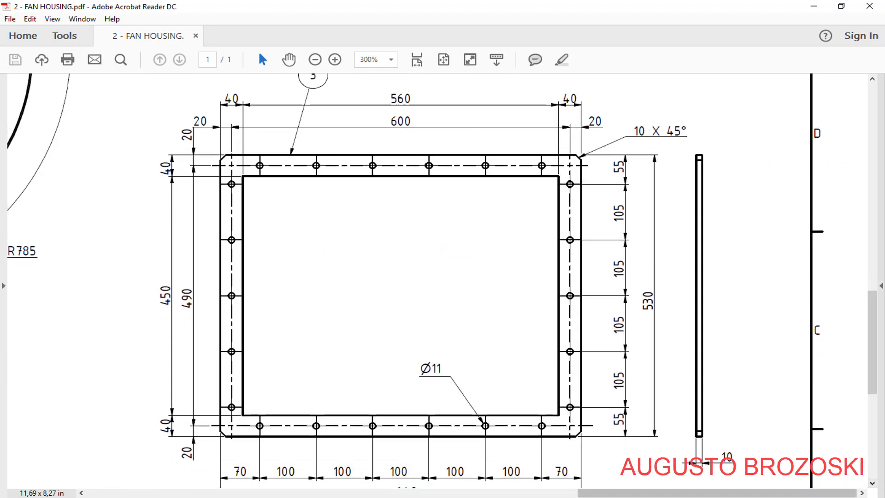
left_click(872, 484)
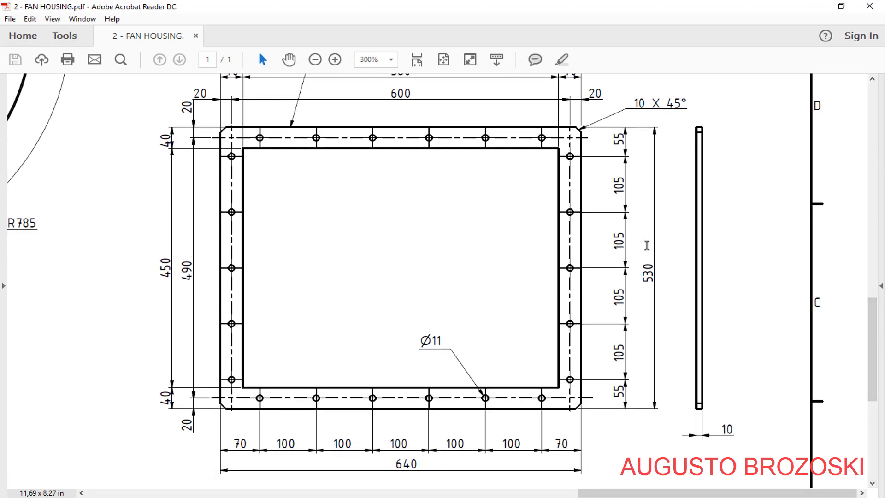
left_click(813, 7)
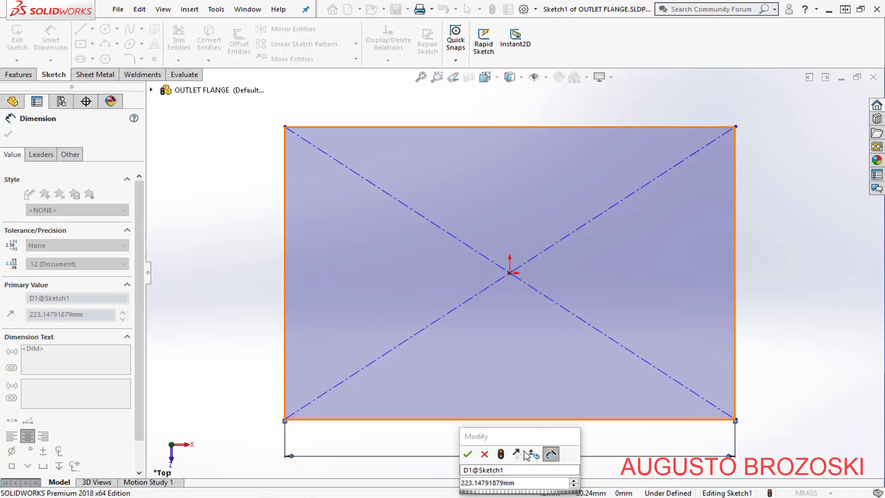
- Set the rectangle's width to 640 mm
type("6")
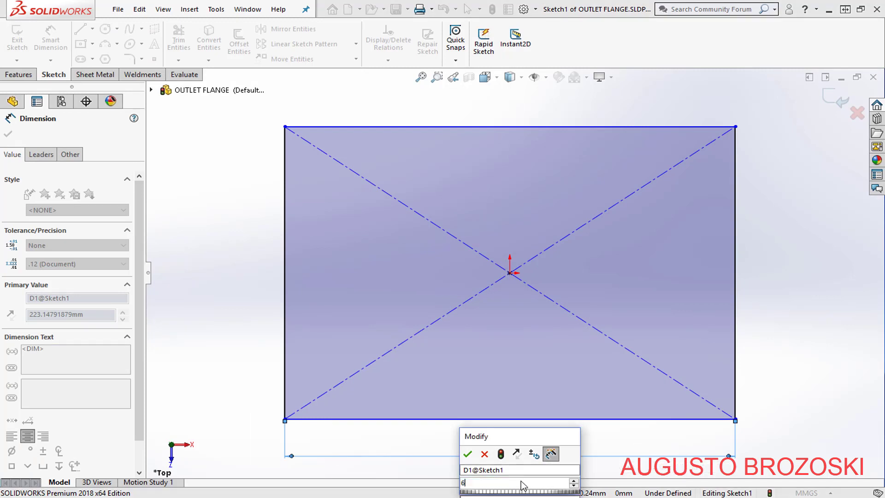
type("40")
key("Return")
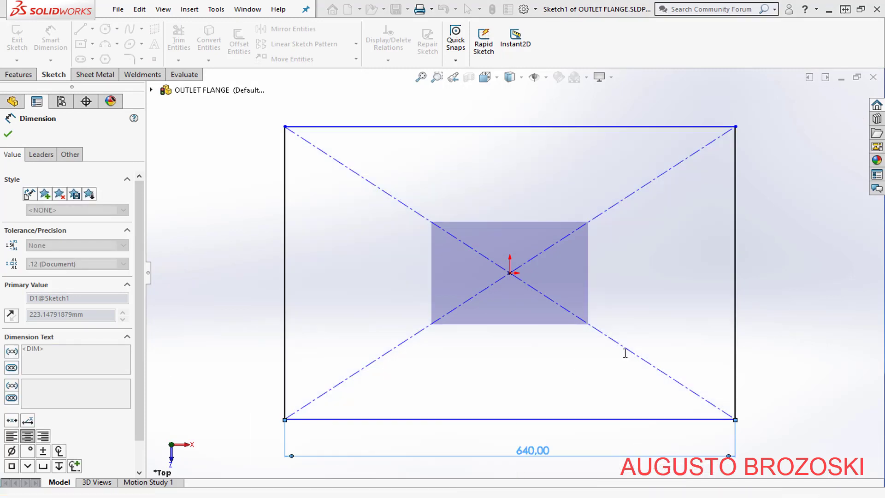
- Dimension the rectangle's vertical side as 540 mm and fit the sketch in view
left_click(736, 245)
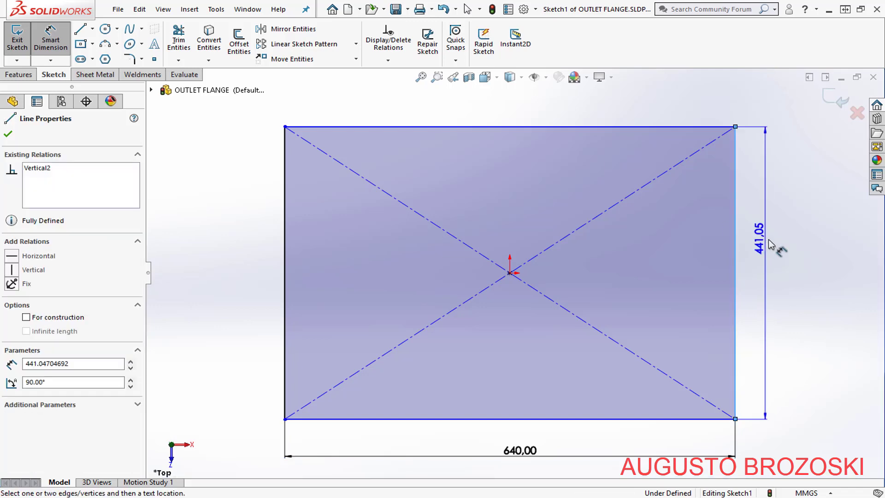
left_click(774, 251)
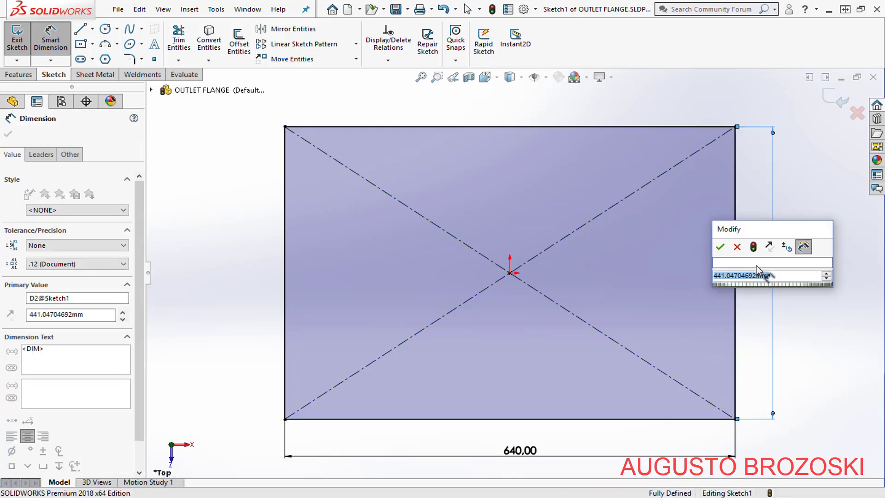
type("540")
key("Return")
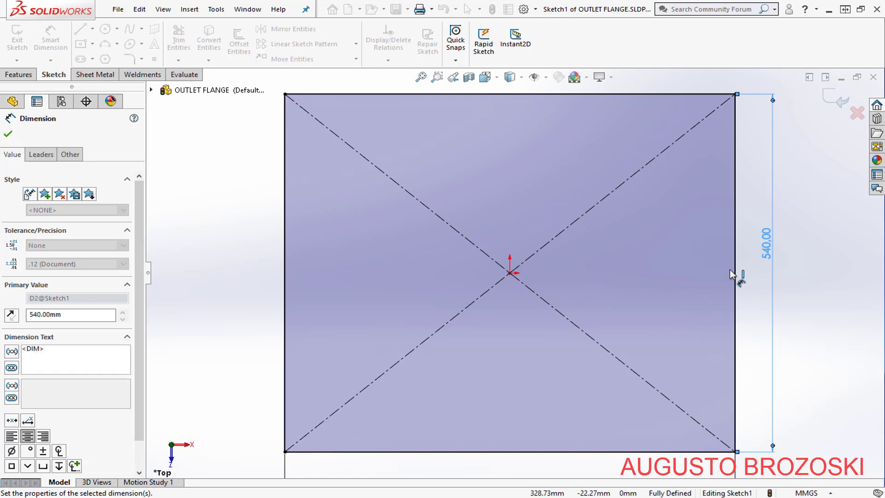
left_click(421, 77)
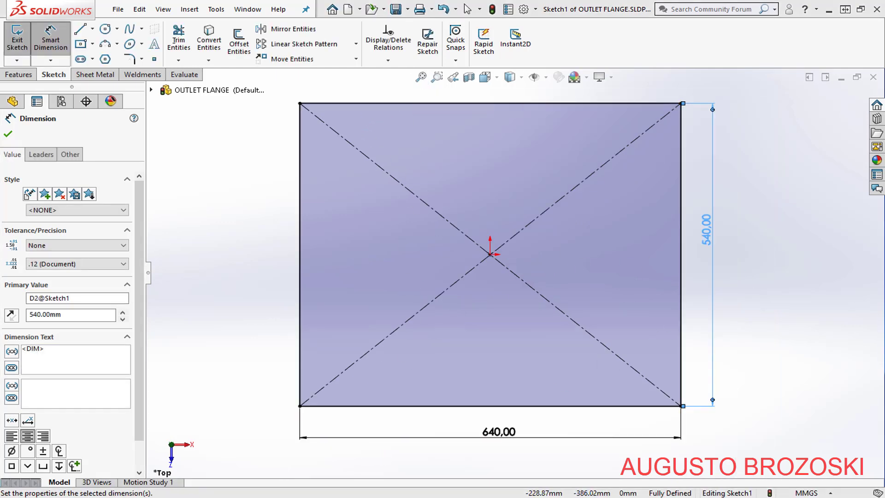
- Recheck the flange height in the fan housing PDF and set the rectangle's height to 530 mm
key("alt+Tab")
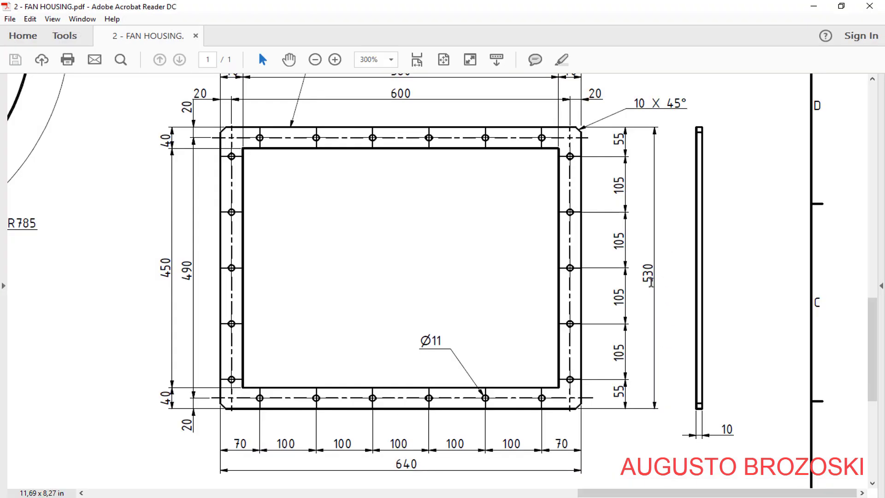
left_click(813, 6)
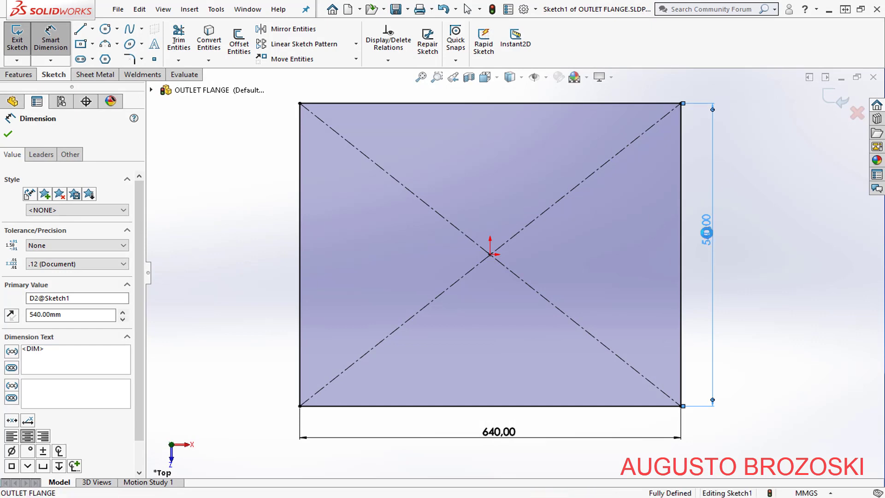
double_click(710, 242)
type("5")
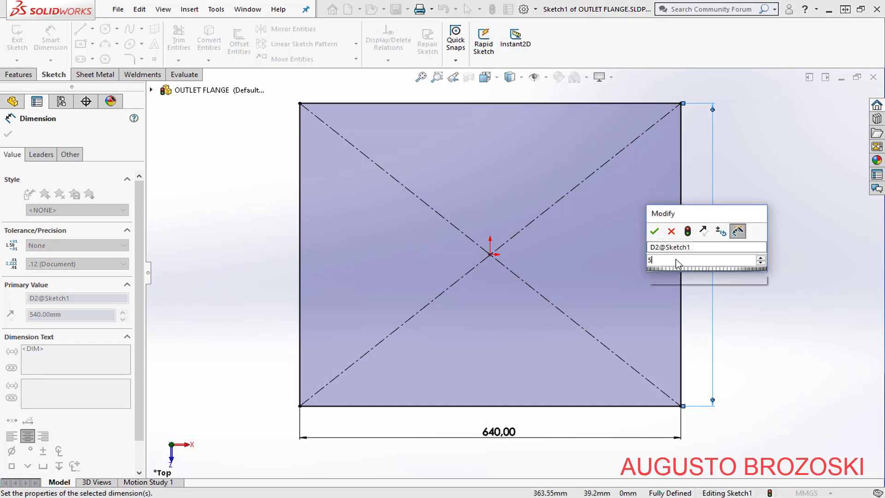
type("30")
key("Return")
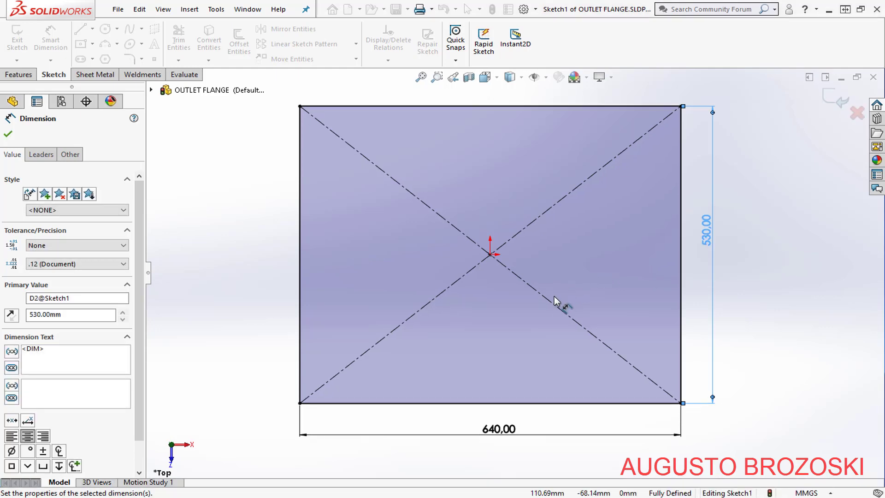
left_click(771, 290)
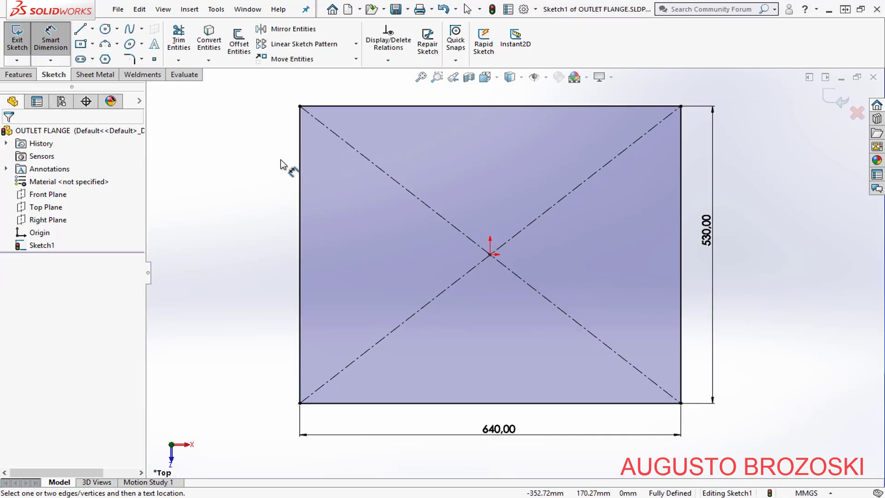
- Draw a second center rectangle about 523 mm wide from the origin, inside the flange outline
left_click(81, 45)
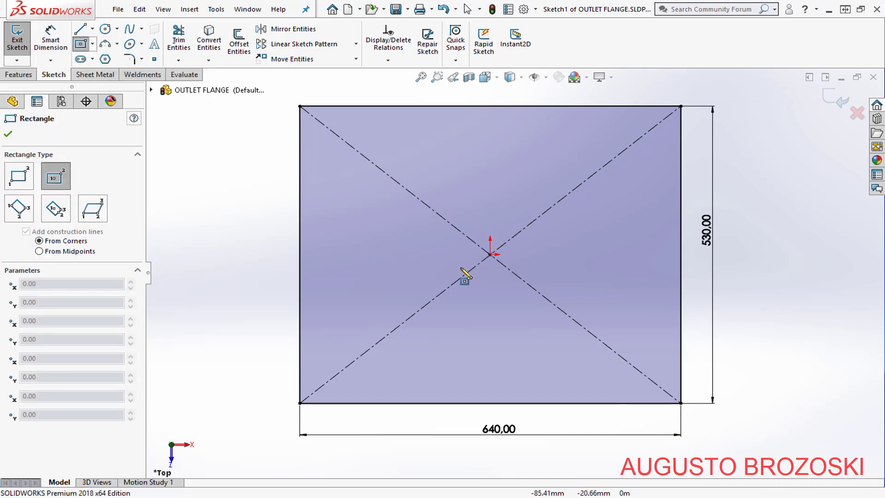
left_click(490, 254)
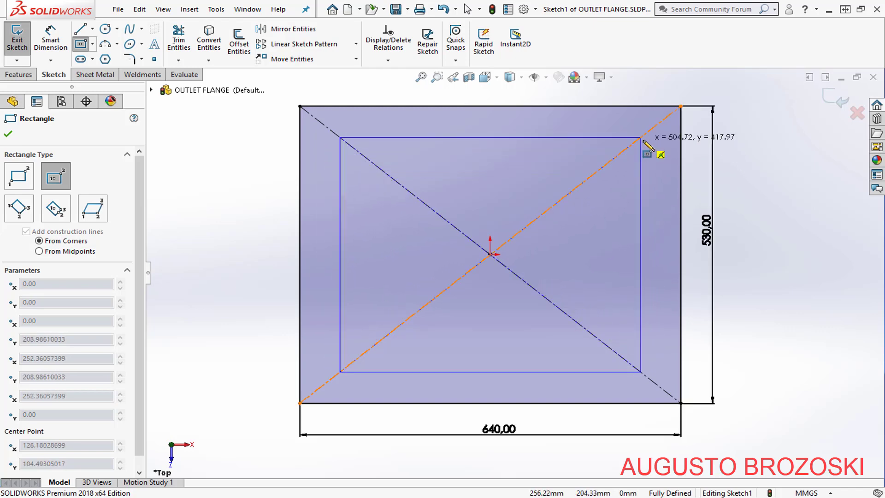
left_click(646, 168)
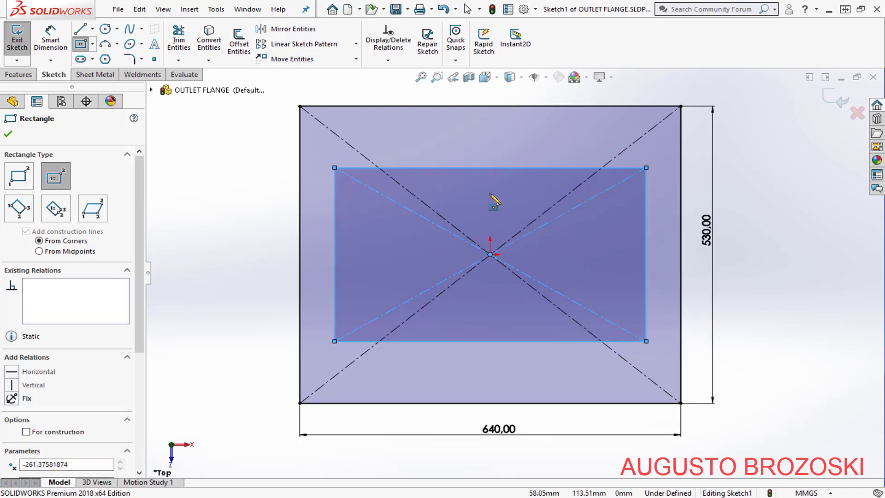
- Check the opening's size in the fan housing PDF and dimension the inner rectangle's width as 560 mm
left_click(51, 40)
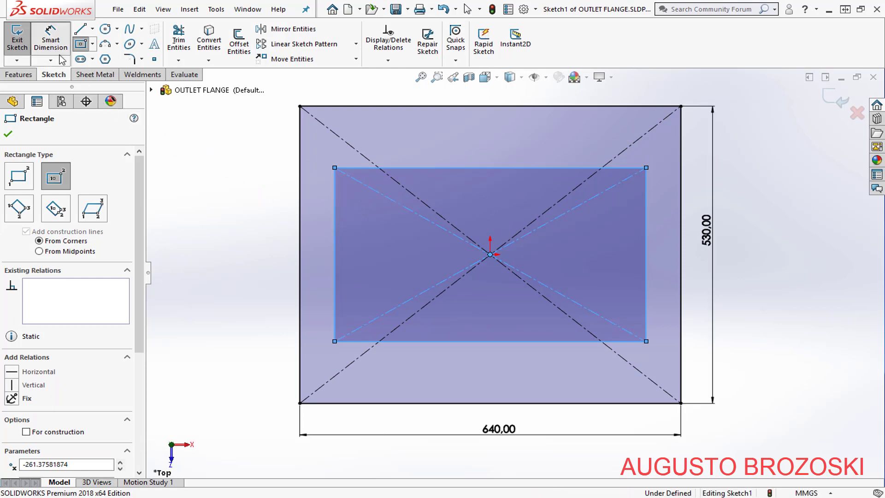
left_click(507, 342)
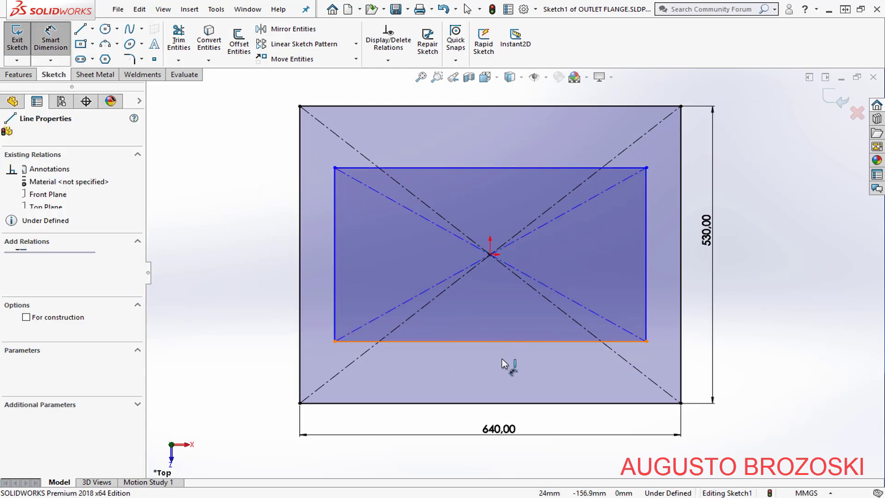
left_click(501, 423)
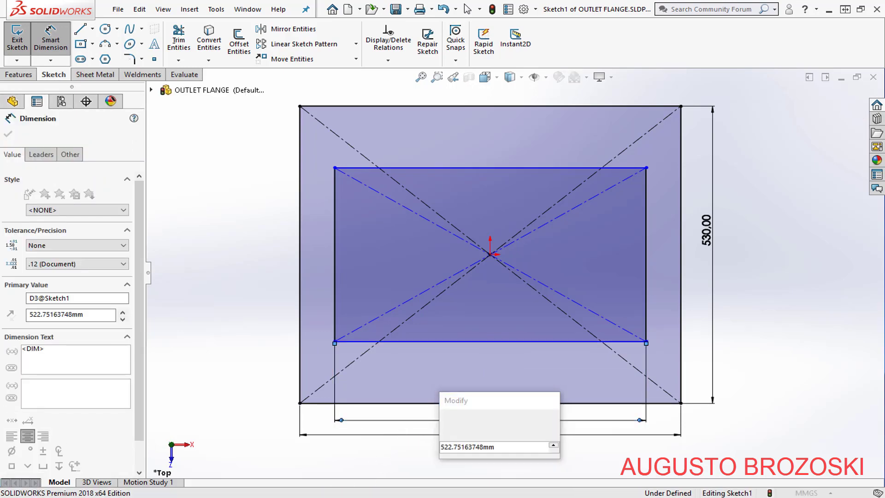
key("alt+Tab")
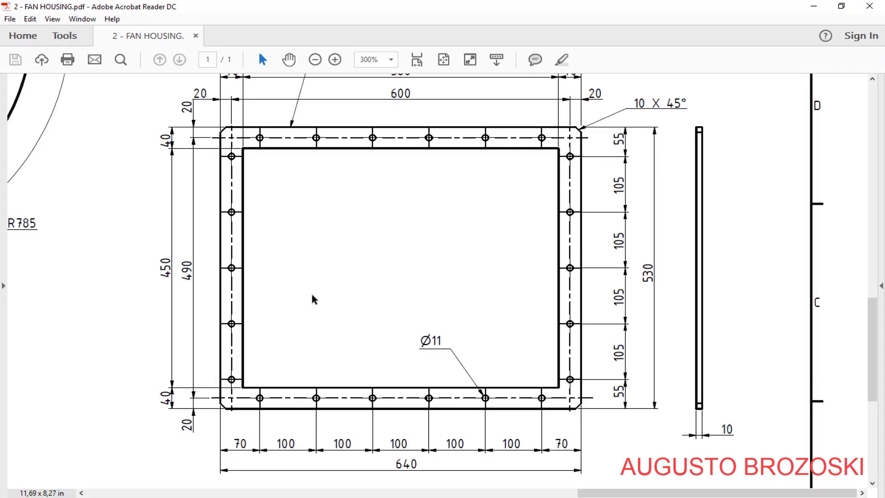
scroll(315, 297, "up", 3)
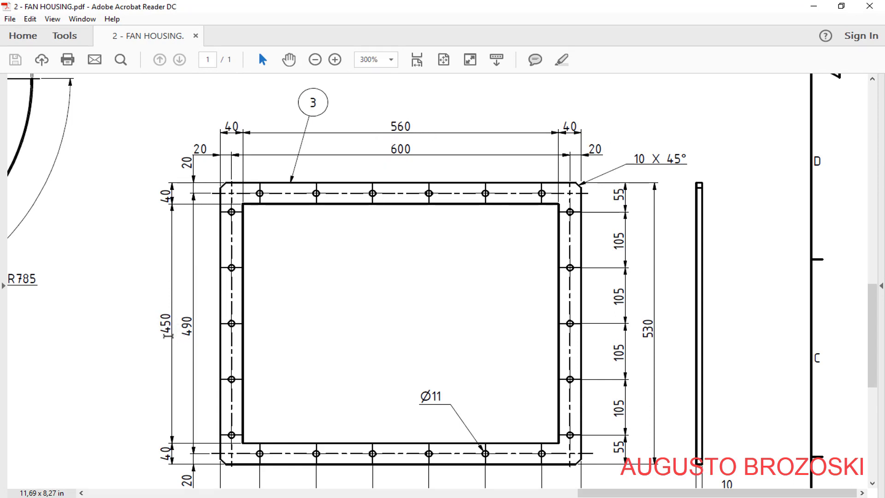
left_click(815, 7)
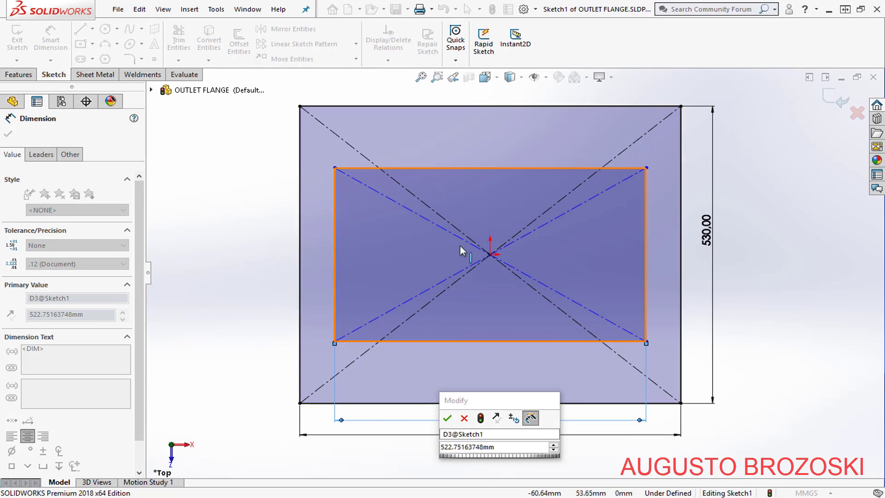
double_click(490, 450)
type("560")
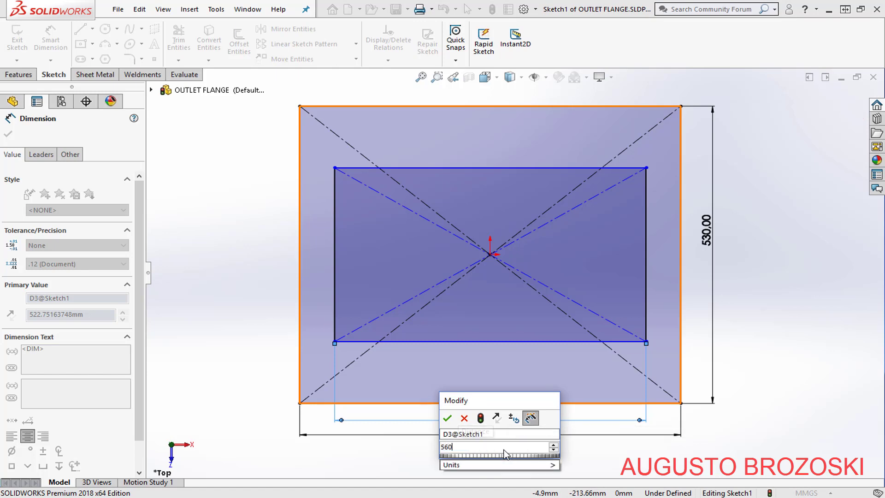
key("Return")
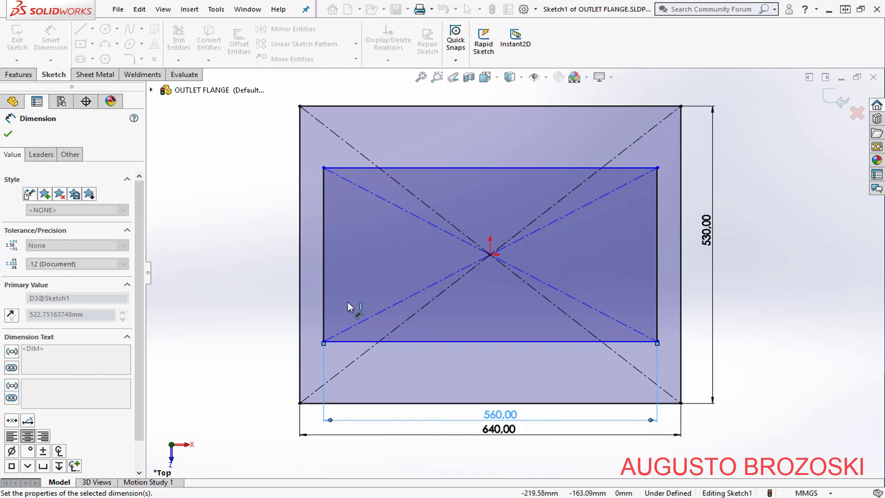
- Dimension the inner rectangle's height as 450 mm and close the flange sketch
left_click(325, 237)
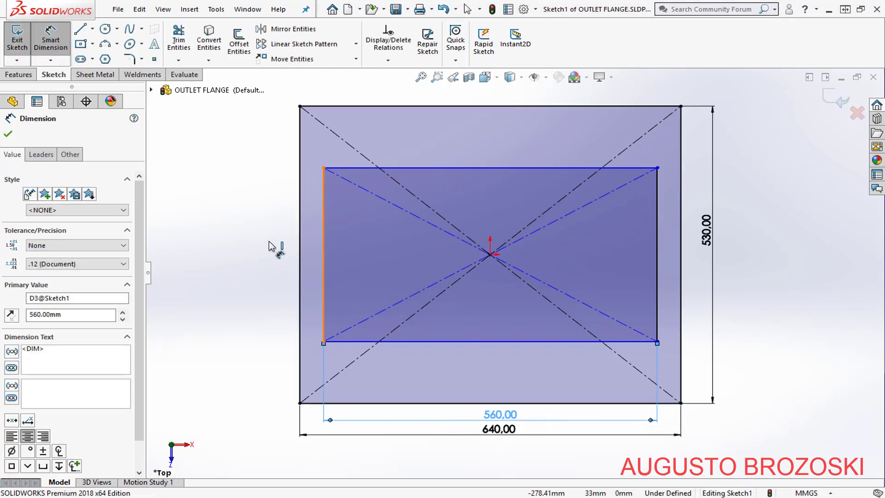
left_click(262, 245)
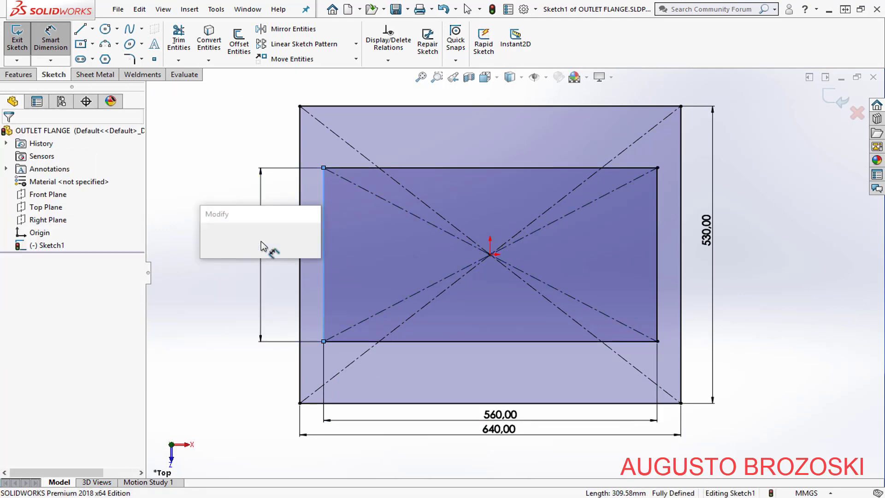
type("450")
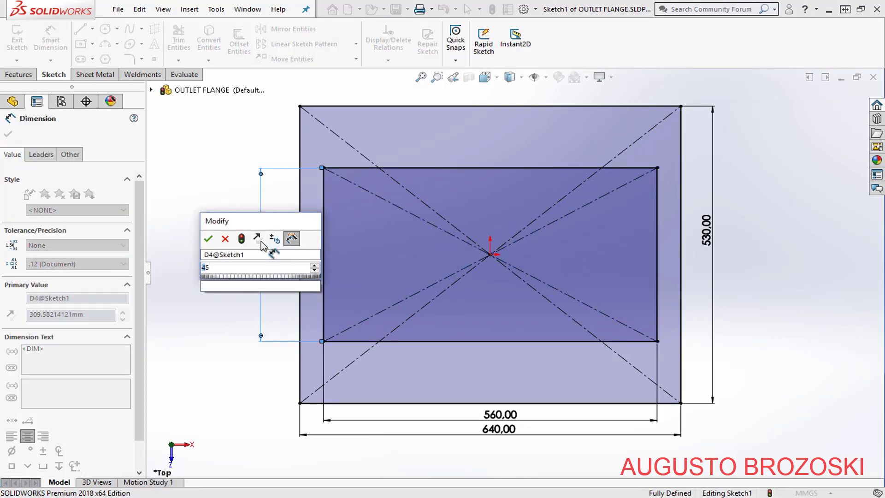
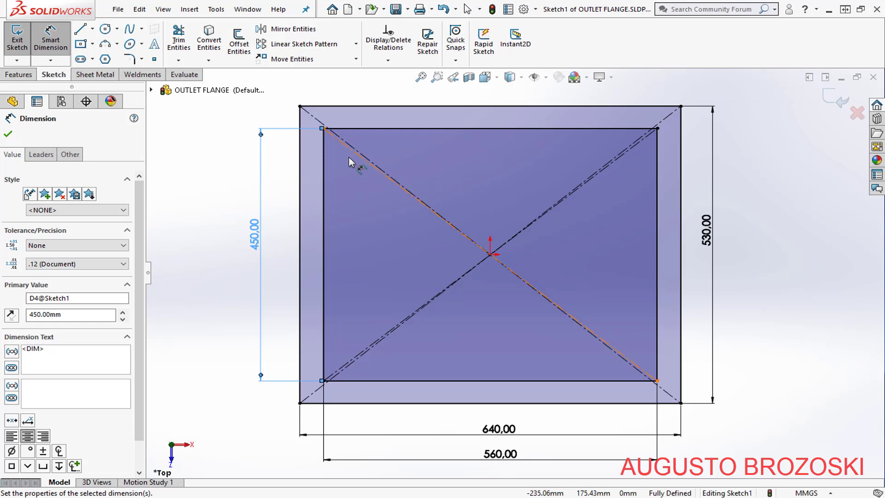
left_click(8, 134)
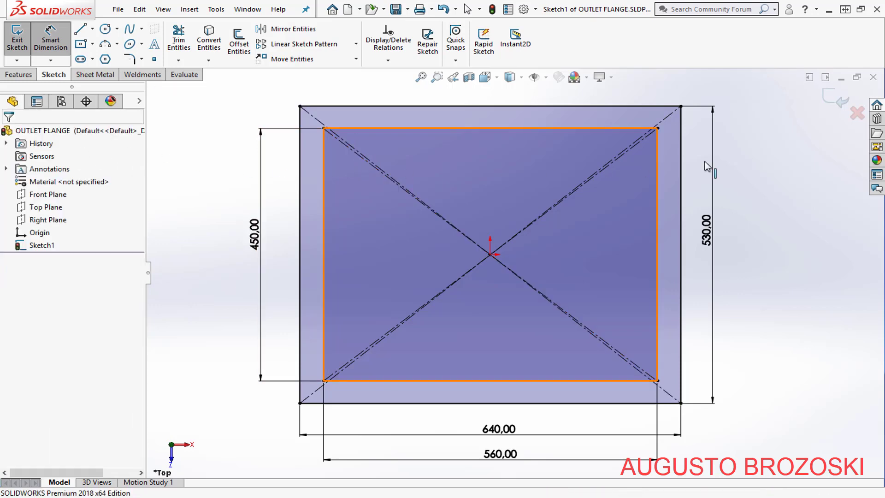
key("Escape")
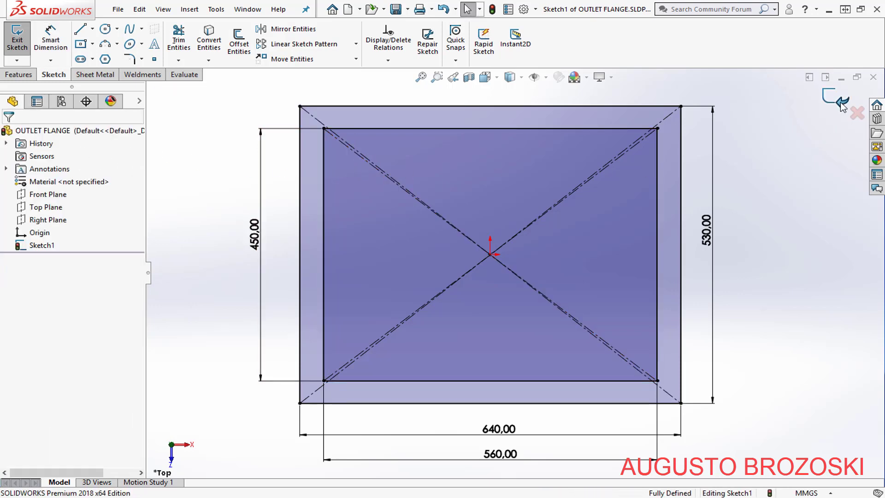
left_click(840, 103)
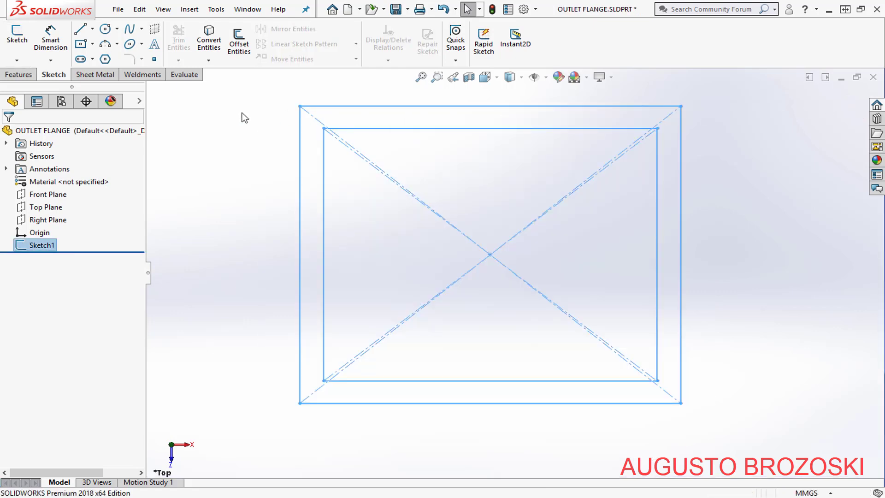
- Extrude the flange sketch 10 mm as a blind boss, checking the thickness in the fan housing PDF, and save the part
left_click(484, 77)
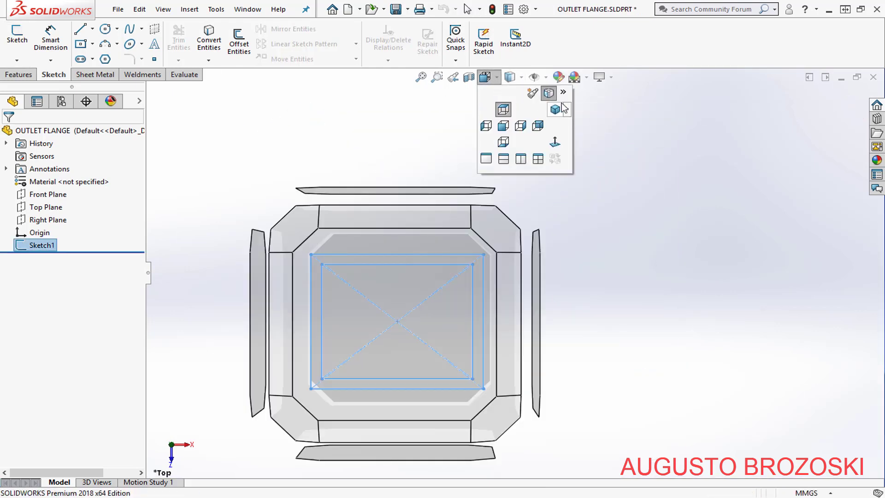
left_click(555, 111)
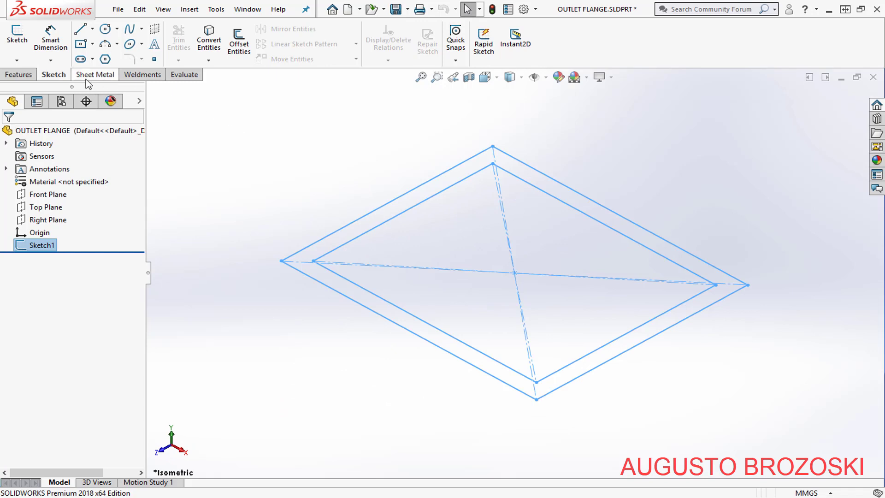
left_click(19, 74)
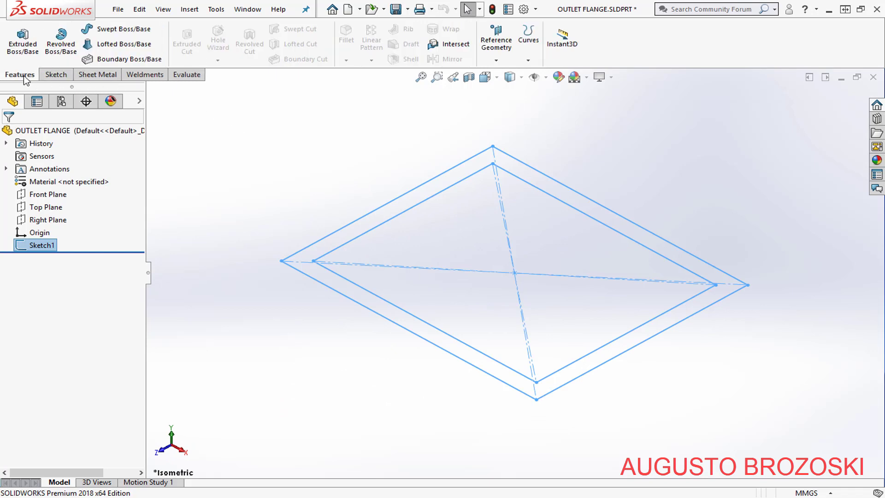
left_click(20, 45)
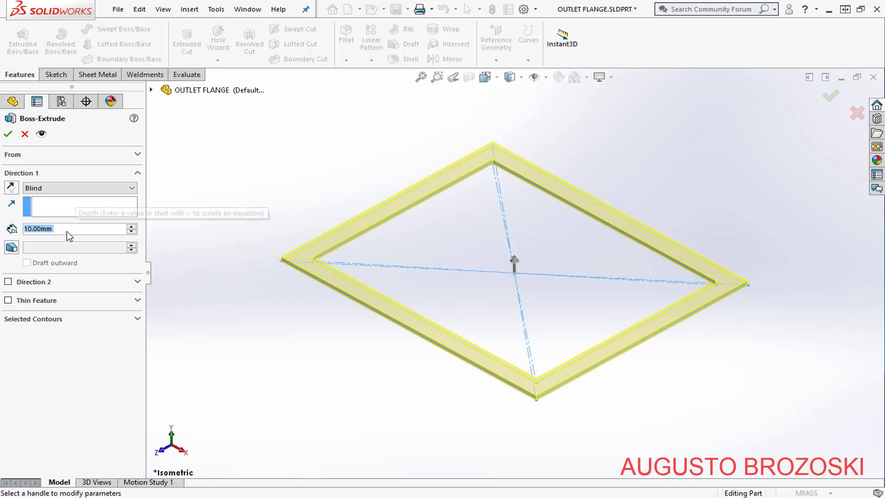
left_click(336, 492)
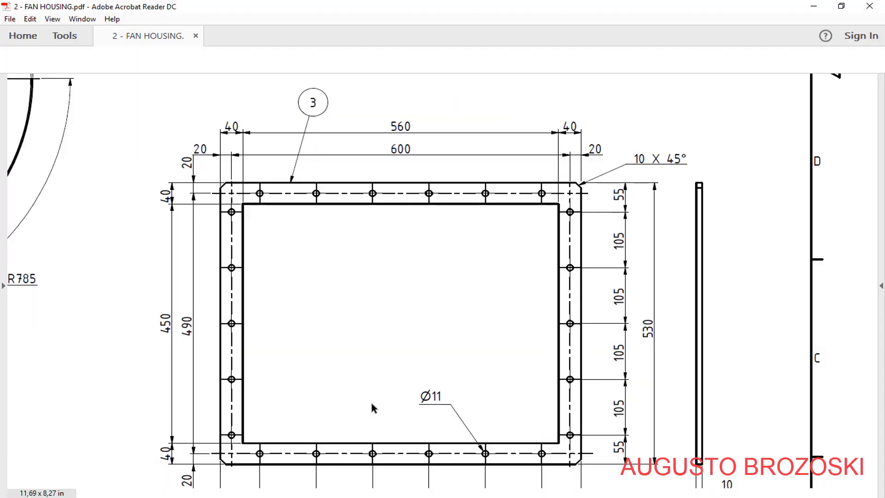
scroll(520, 338, "down", 2)
scroll(520, 338, "down", 3)
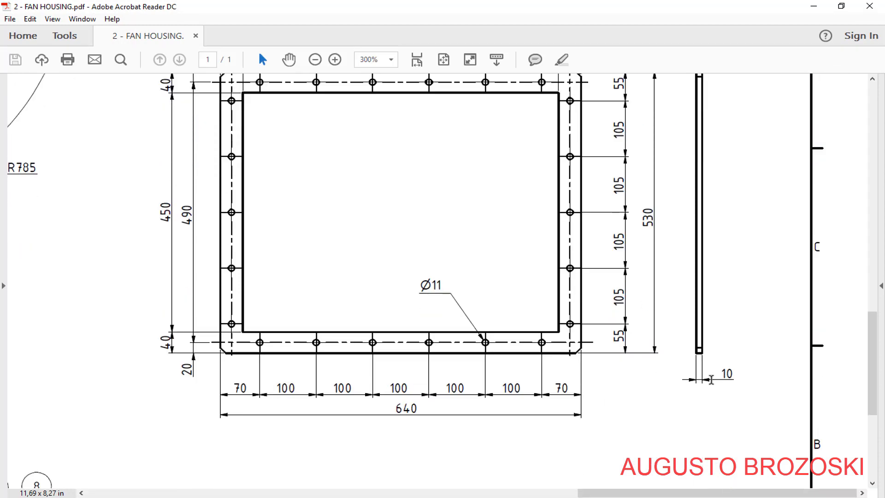
left_click(813, 6)
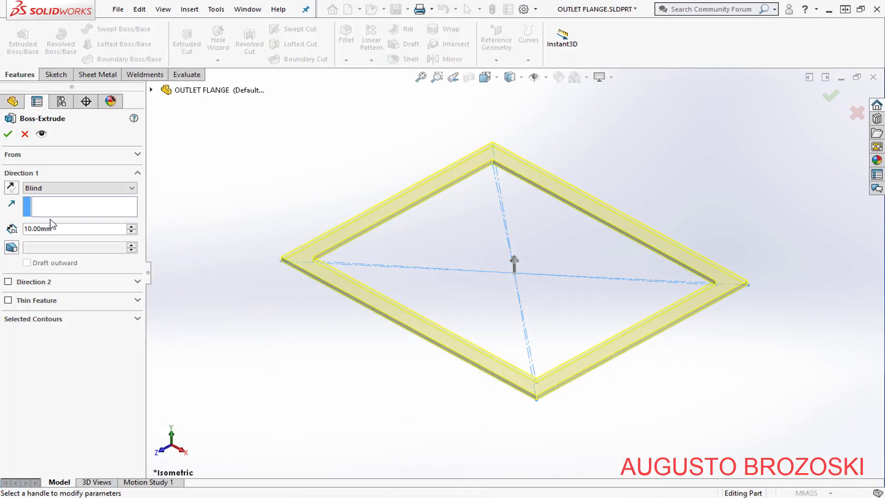
left_click(8, 133)
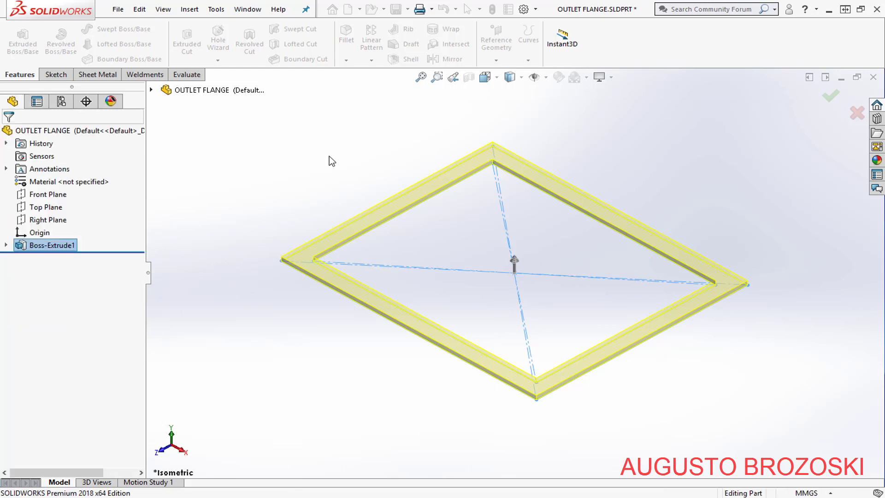
left_click(421, 77)
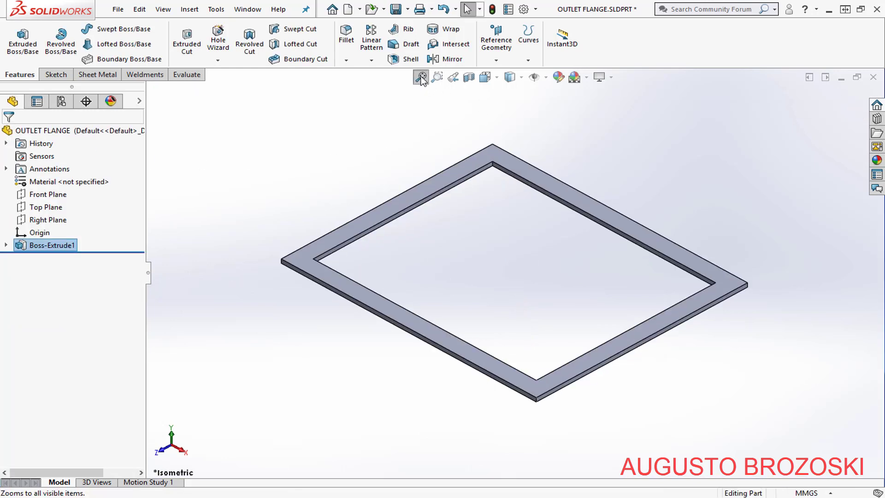
left_click(395, 9)
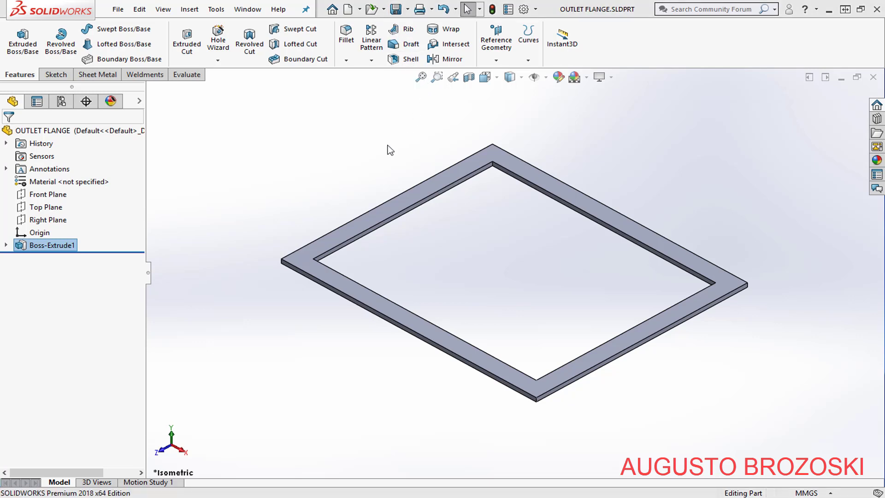
- Check the hole layout in the fan housing PDF and place a Hole Wizard point on the flange's upper face, about 44 mm from its left edge
key("alt+Tab")
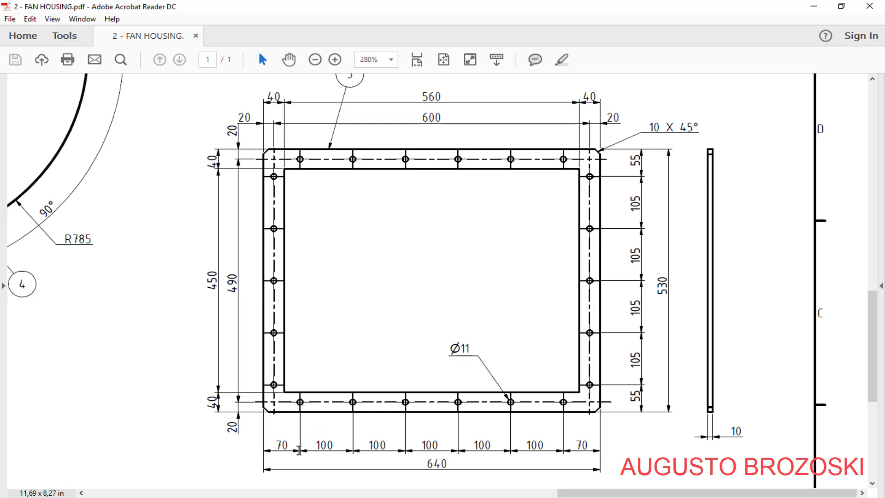
left_click(817, 8)
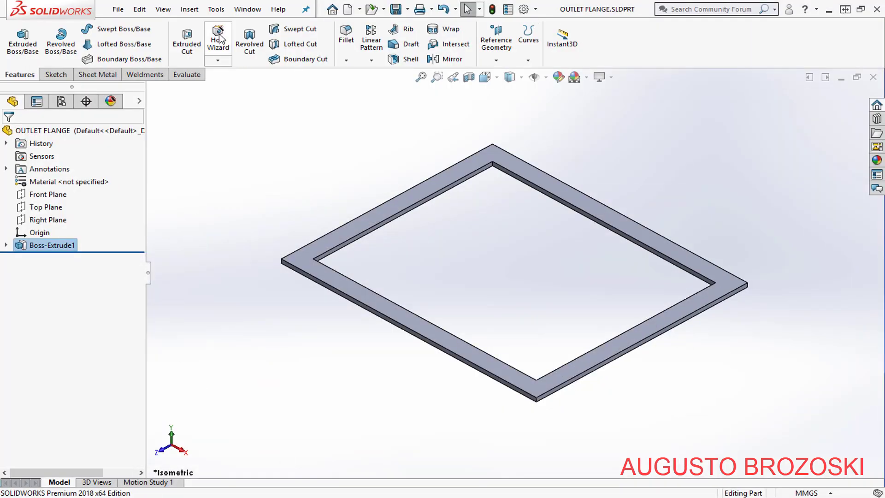
left_click(218, 39)
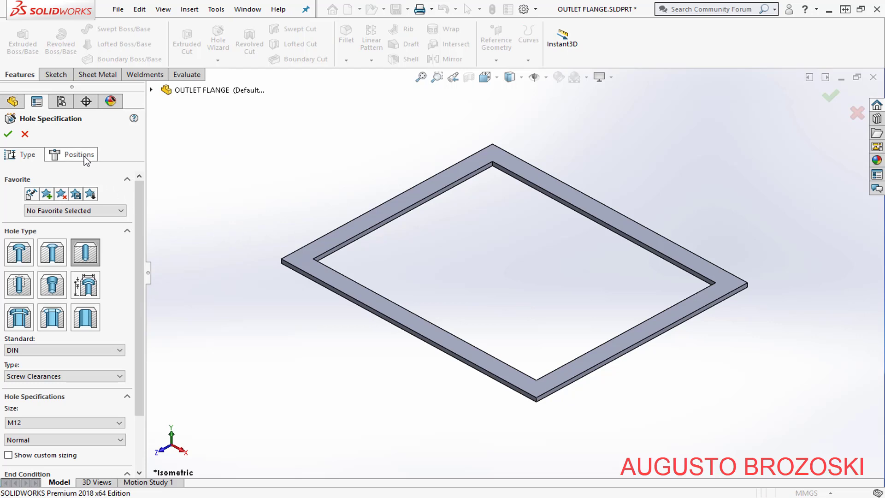
left_click(82, 154)
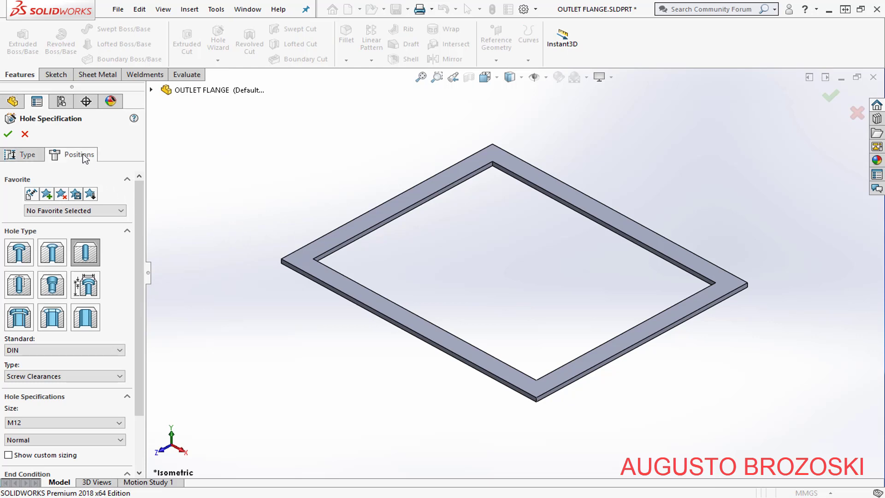
left_click(305, 262)
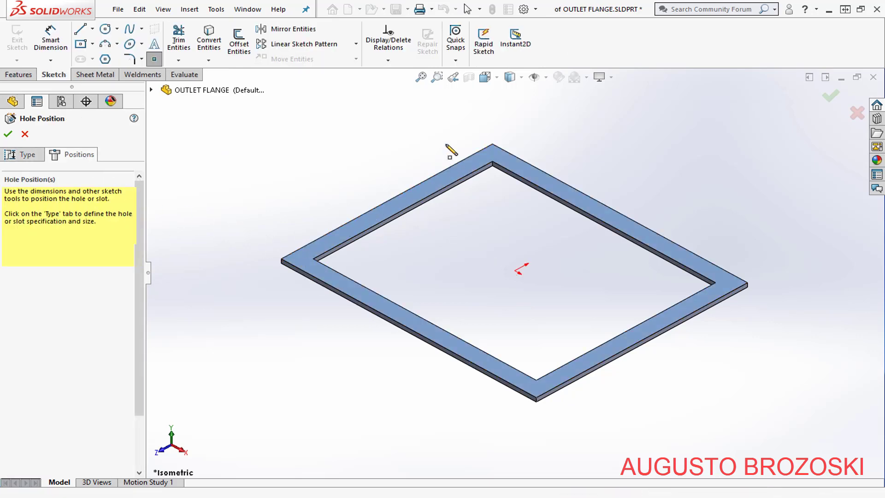
left_click(498, 79)
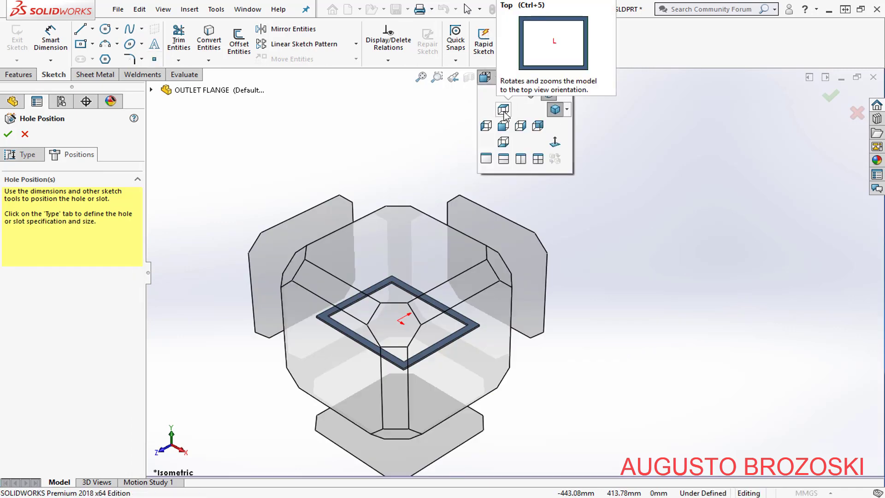
left_click(504, 111)
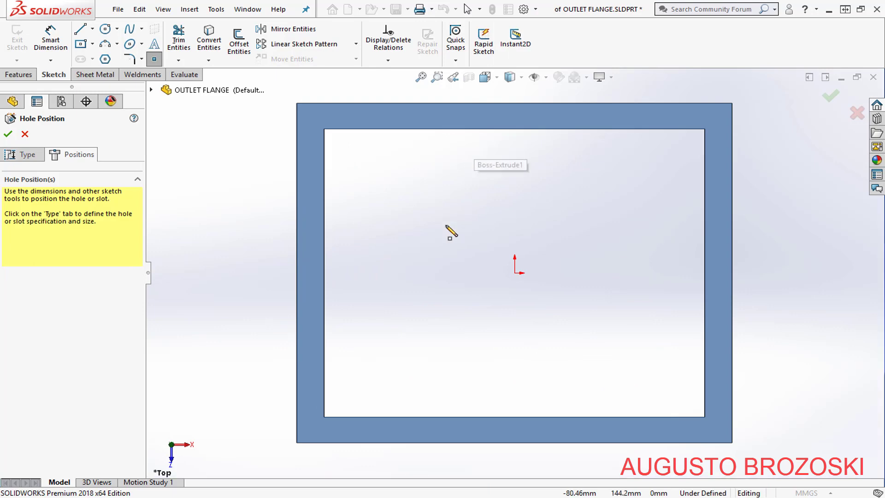
scroll(372, 440, "down", 5)
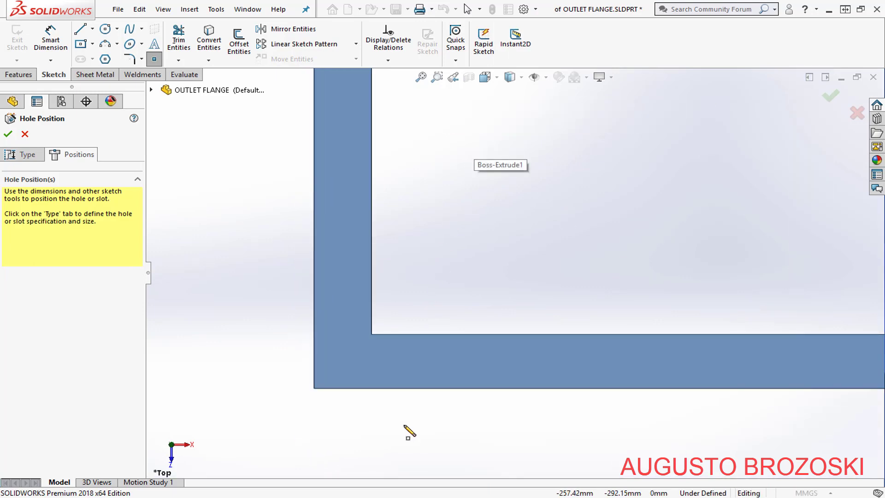
left_click(378, 338)
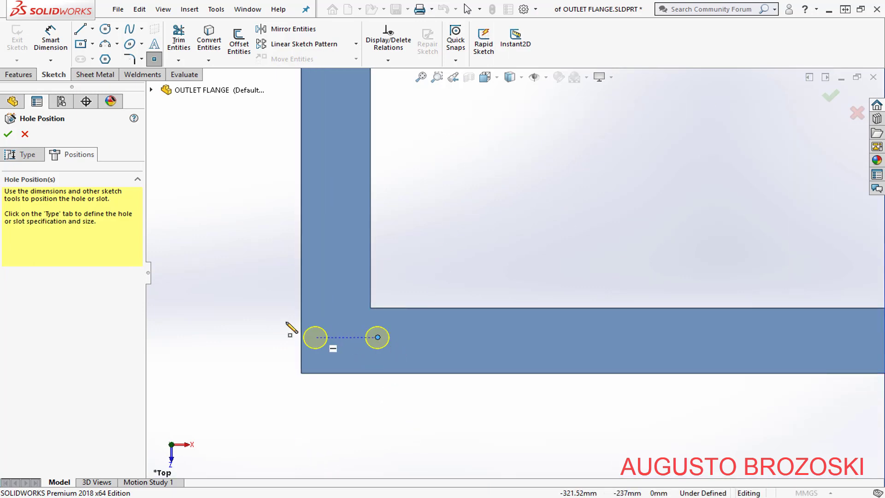
- Dimension the hole point 70 mm from the flange's outer left edge
left_click(61, 46)
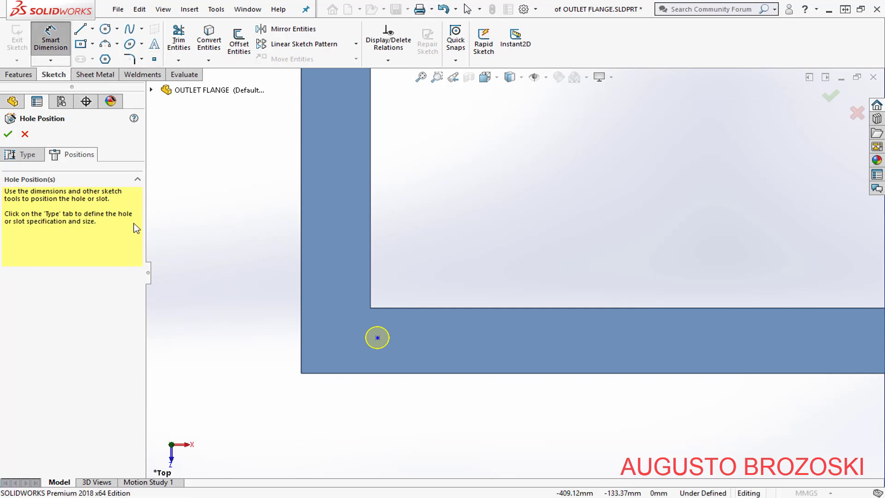
left_click(300, 355)
left_click(378, 338)
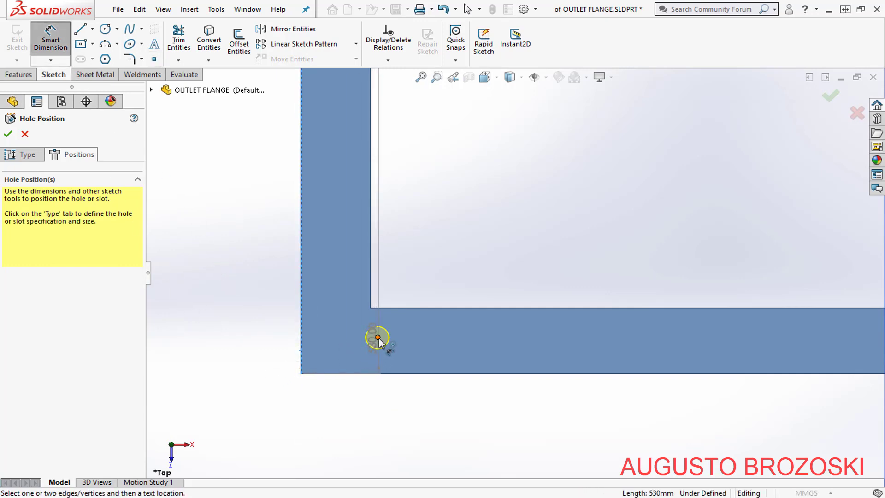
left_click(336, 397)
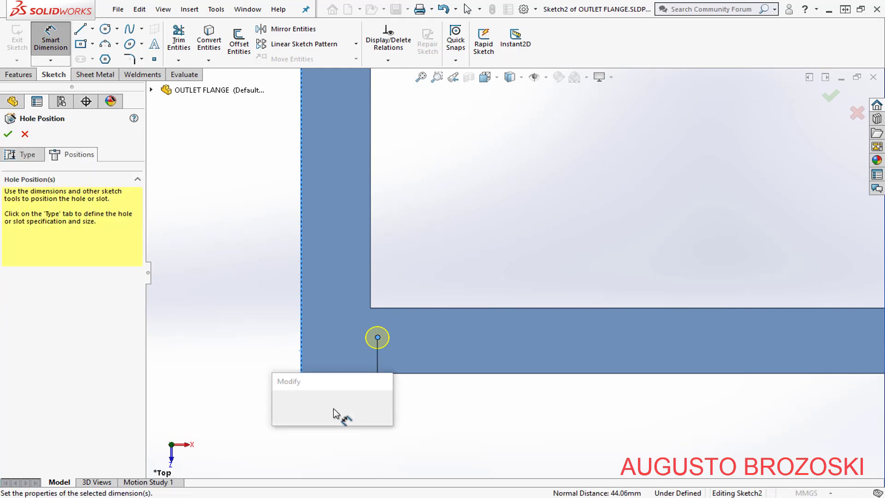
type("70")
key("Return")
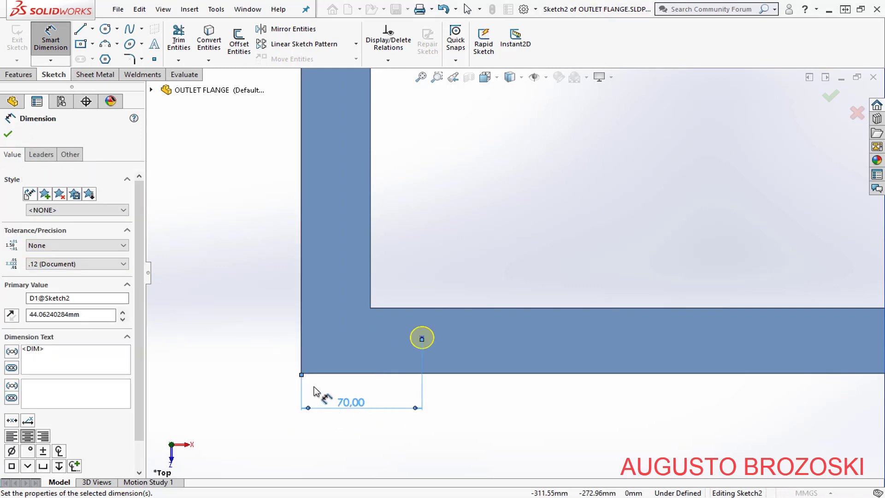
- Dimension the hole point 20 mm from the flange's outer front edge and finish dimensioning
left_click(362, 374)
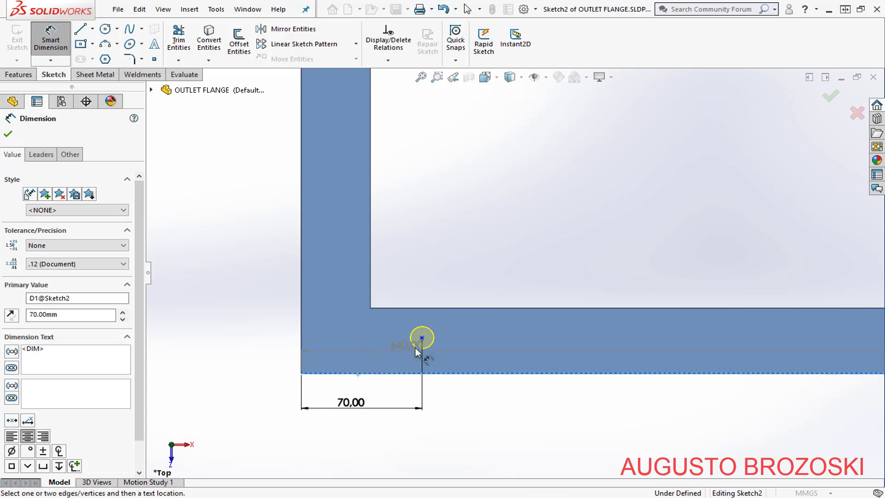
left_click(421, 338)
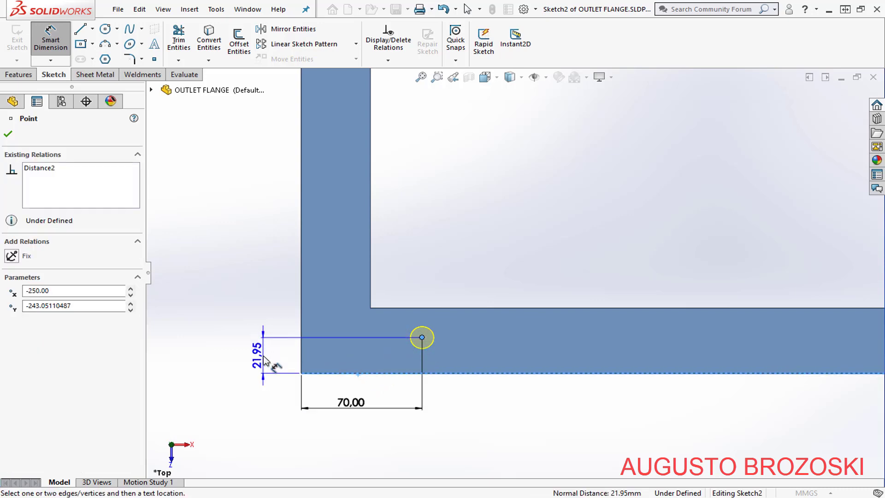
left_click(264, 356)
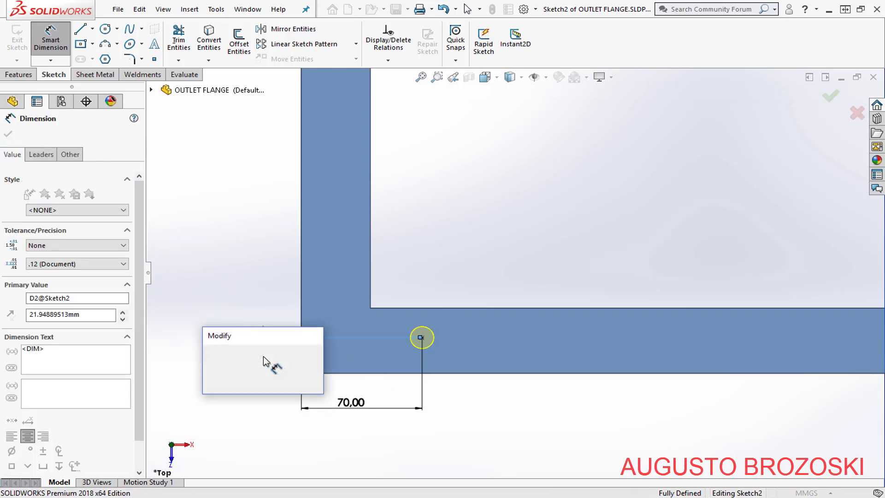
type("20")
key("Return")
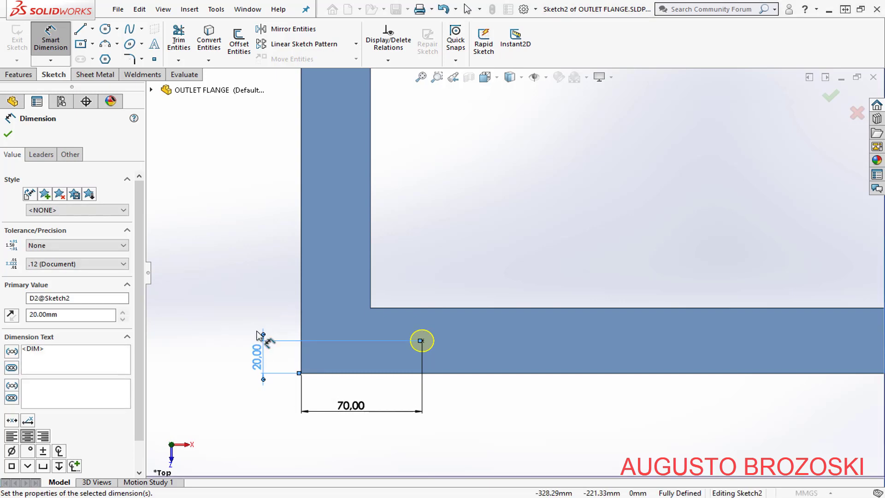
left_click(8, 134)
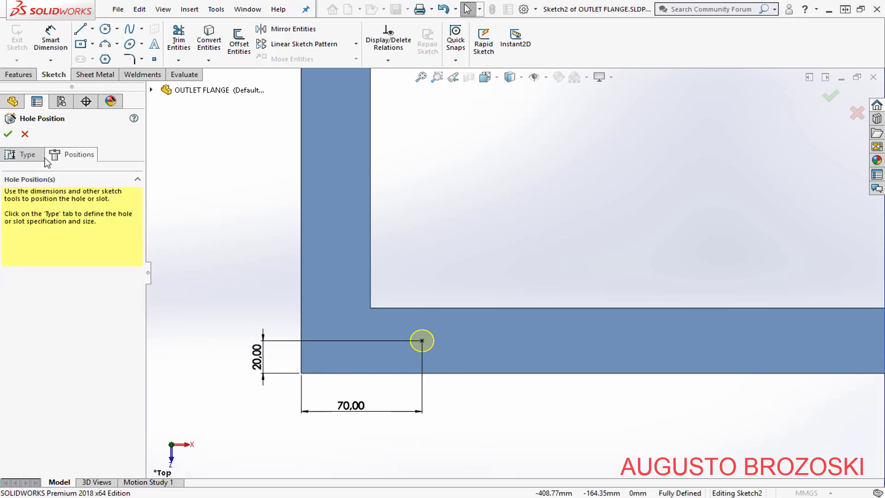
- Set the DIN screw clearance hole's size to M10 and create the hole through the flange
left_click(29, 155)
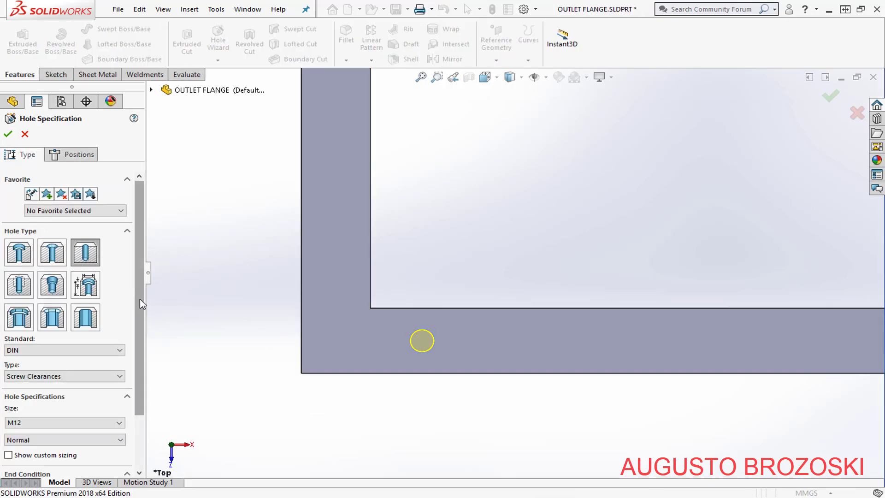
left_click_drag(140, 298, 140, 384)
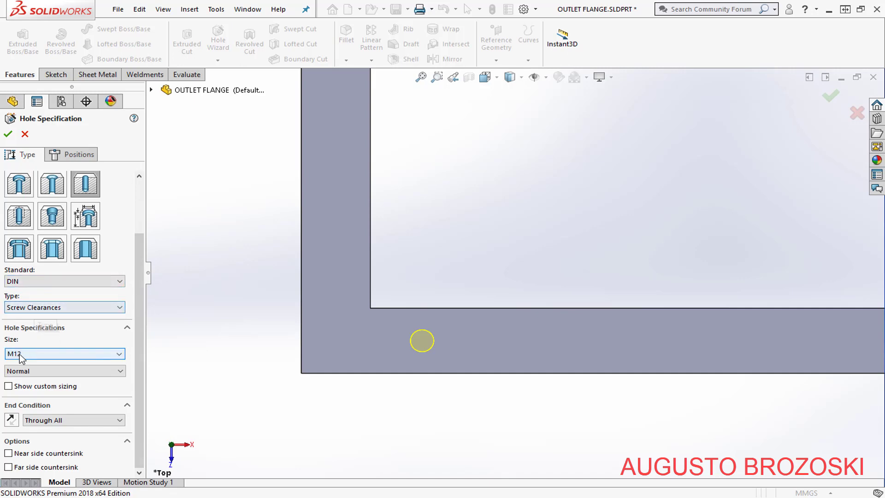
left_click(83, 356)
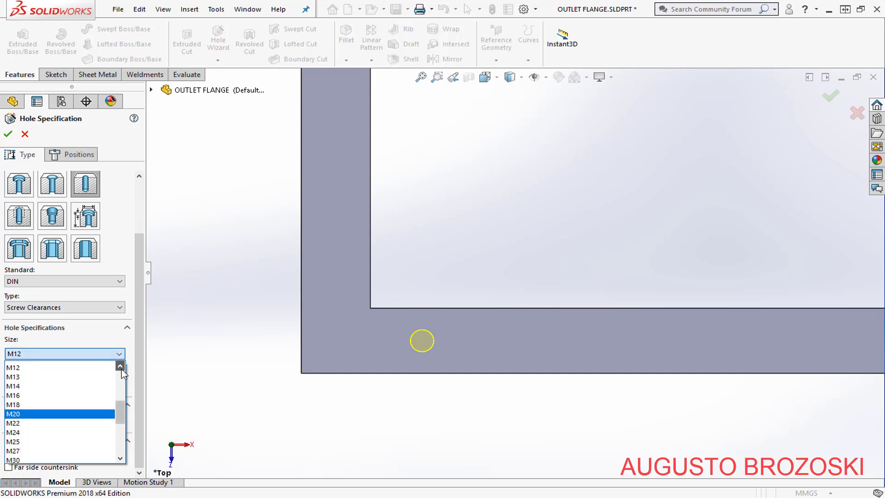
scroll(121, 368, "up", 2)
left_click(38, 374)
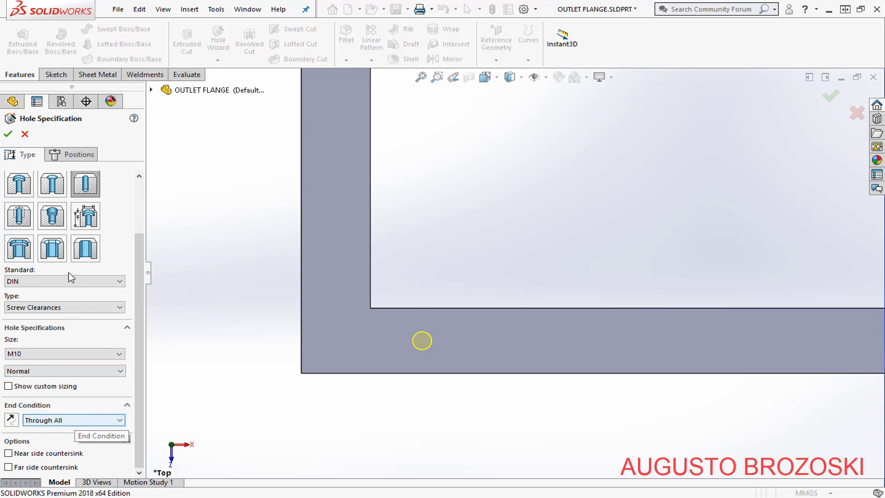
left_click(7, 134)
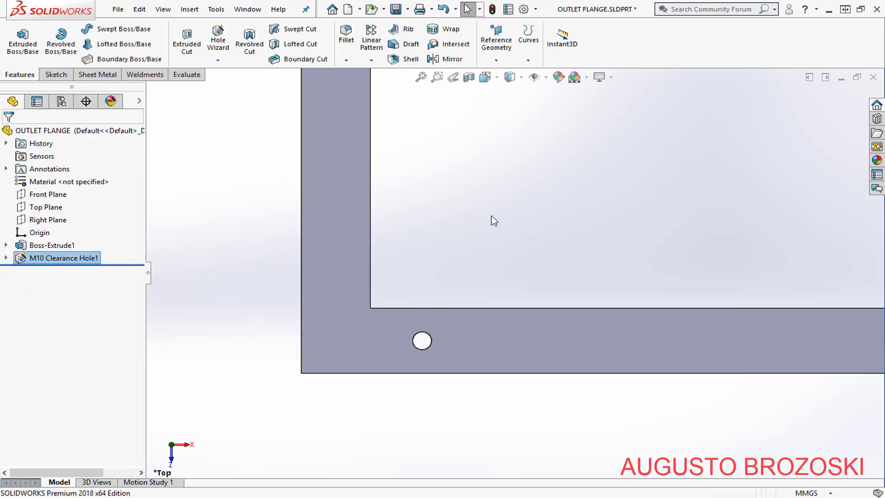
- Start a linear pattern of the M10 clearance hole in isometric view, using the flange's long outer front edge as Direction 1
left_click(497, 77)
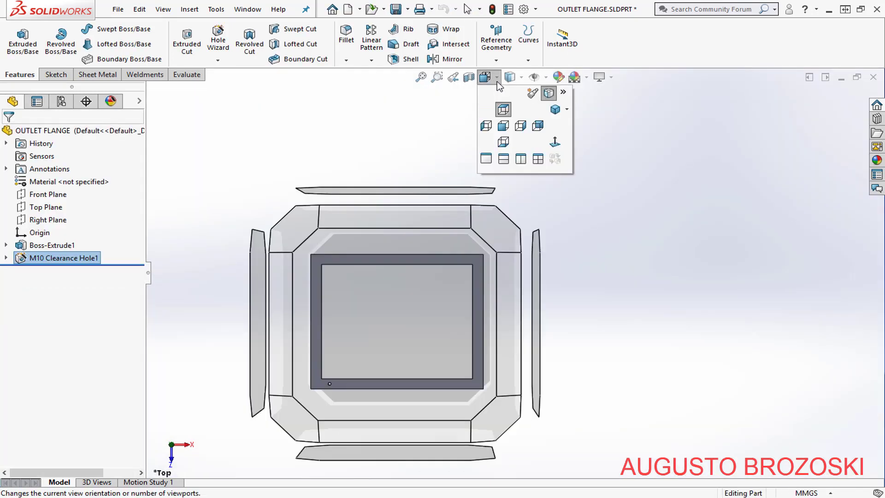
left_click(552, 112)
key("ctrl+7")
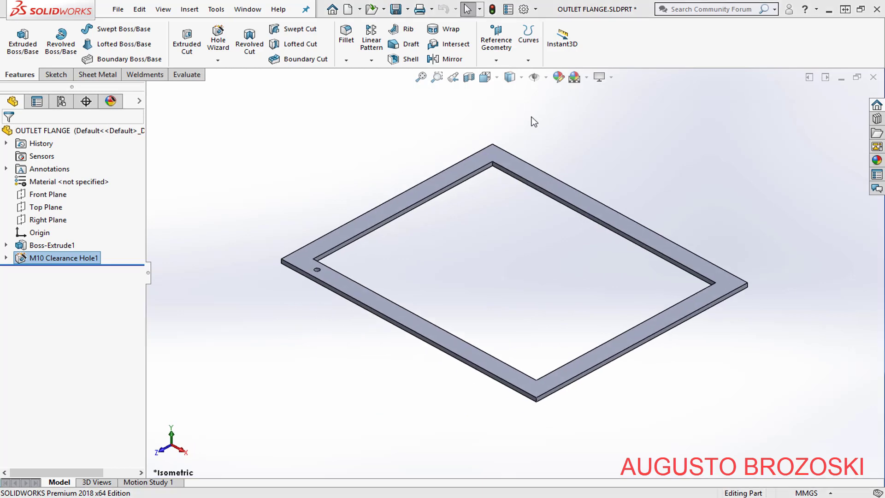
left_click(371, 61)
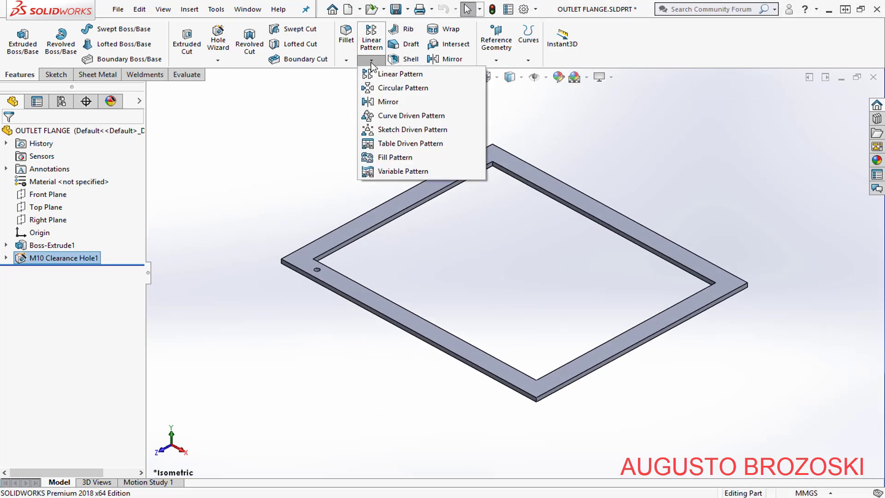
left_click(401, 73)
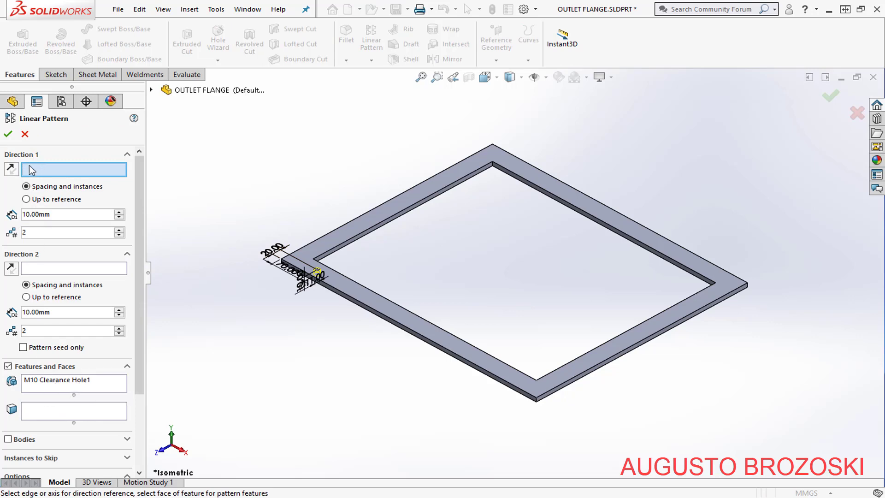
scroll(318, 295, "down", 3)
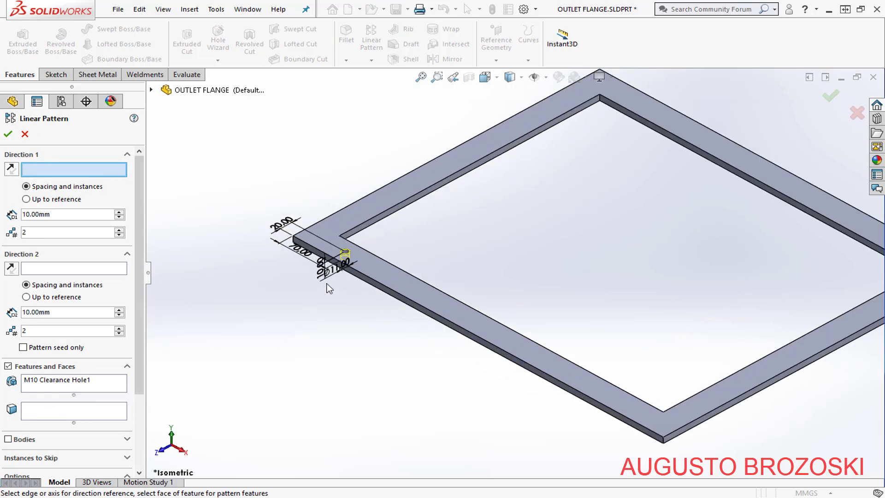
scroll(329, 288, "down", 1)
left_click(391, 277)
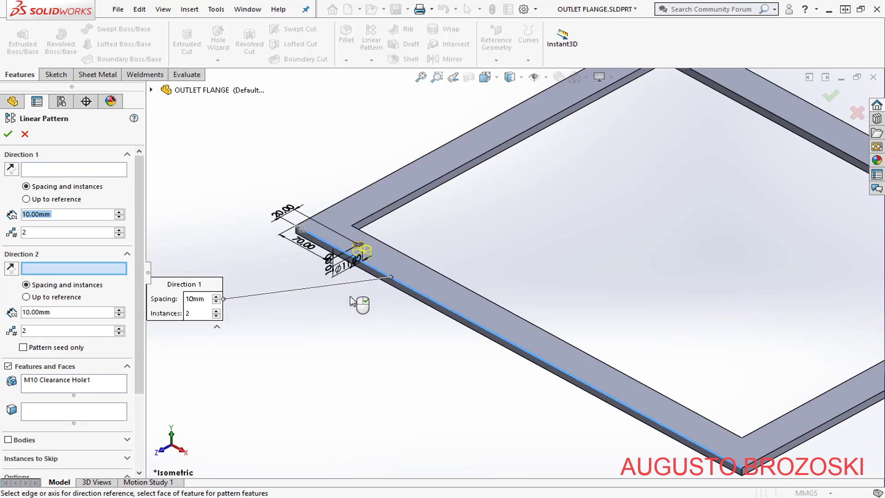
scroll(309, 270, "down", 2)
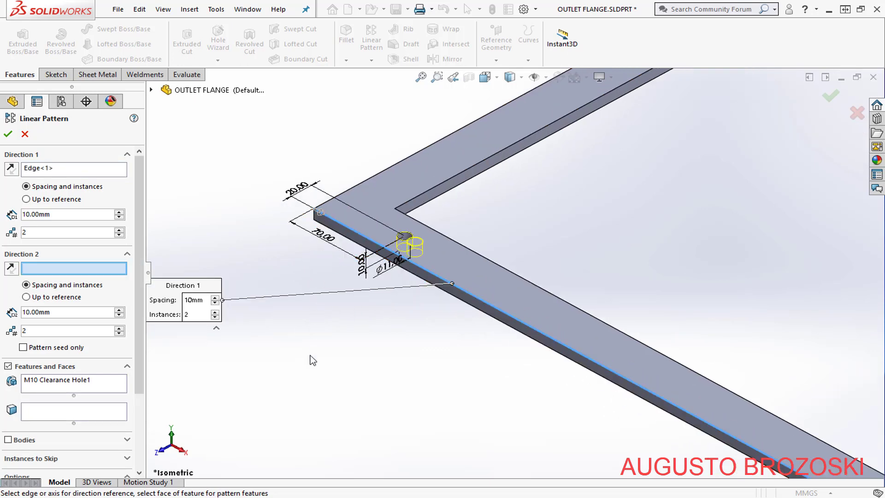
- Check the hole pitch in the fan housing PDF and set the Direction 1 pattern to 100 mm spacing and 6 instances
key("alt+Tab")
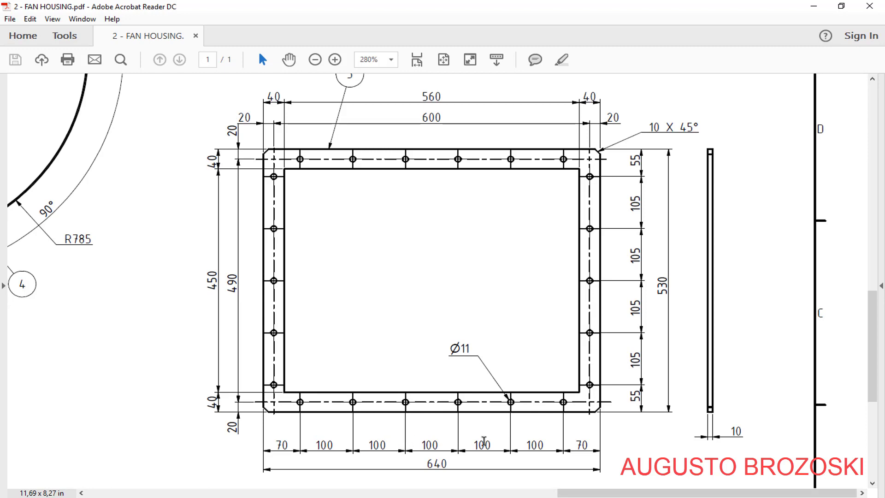
key("alt+Tab")
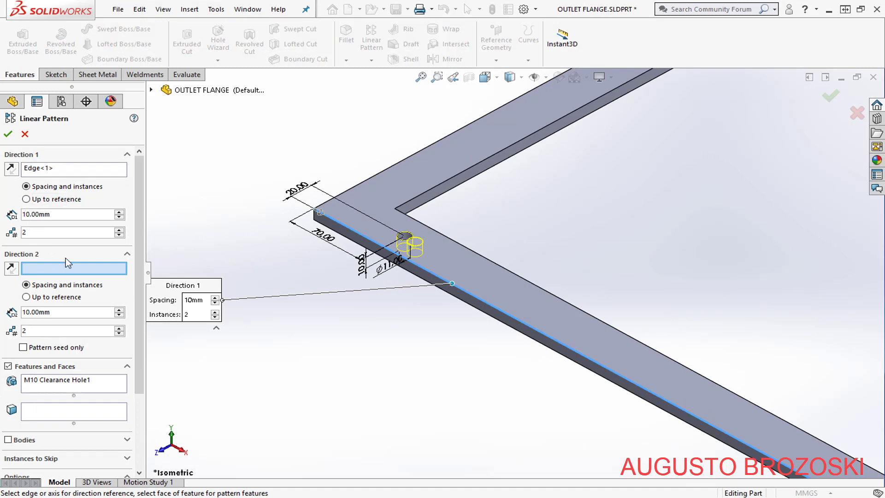
type("0")
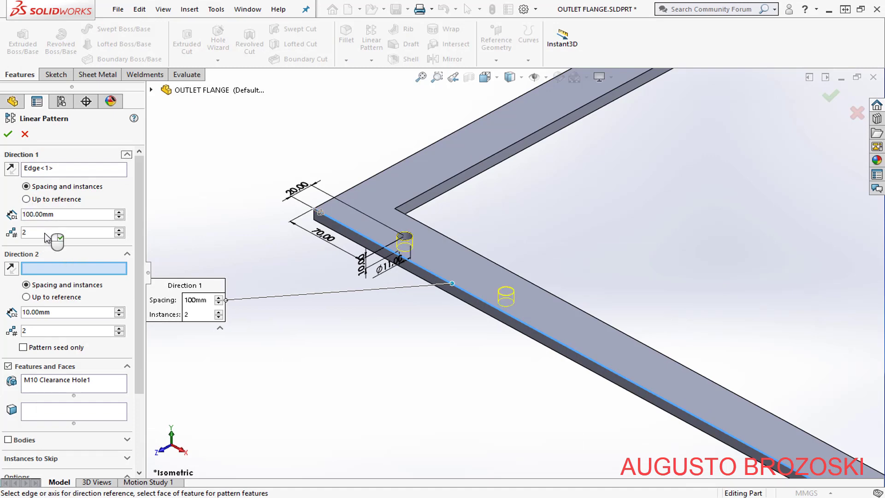
key("Tab")
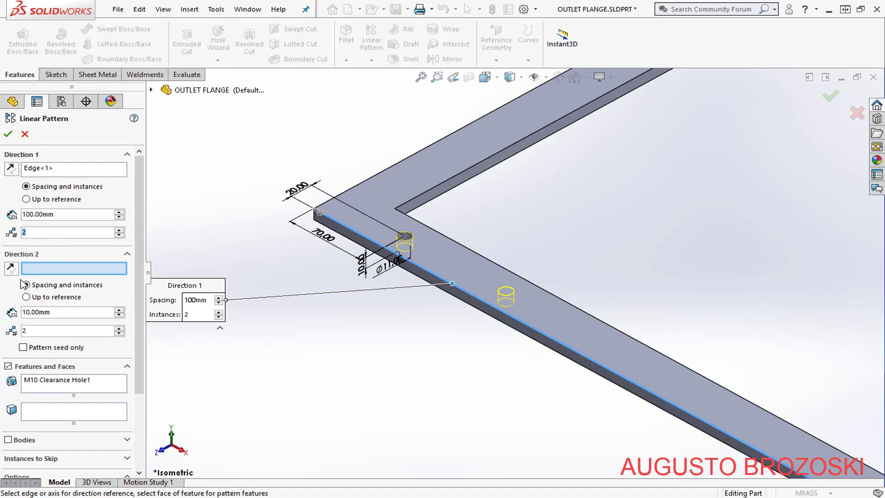
type("6")
scroll(515, 272, "up", 5)
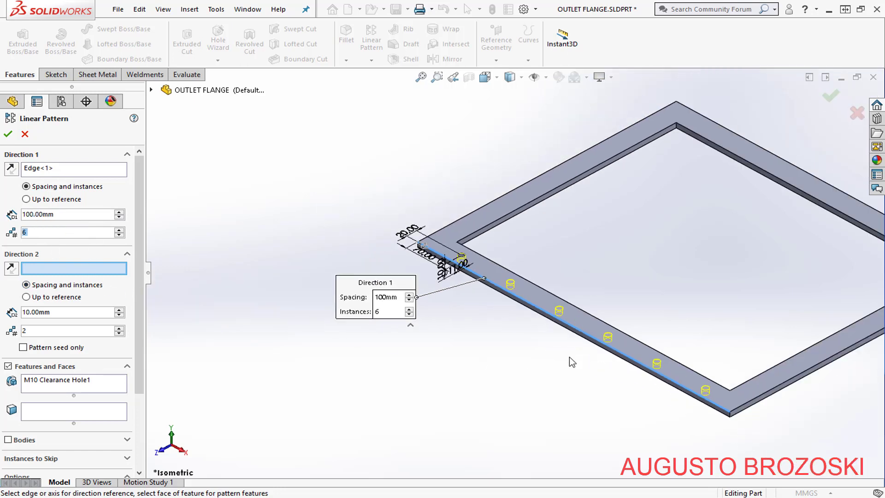
- Use the flange's short outer left edge as Direction 2 of the linear pattern and check the hole row spacing in the fan housing PDF
scroll(613, 343, "up", 2)
scroll(692, 292, "down", 2)
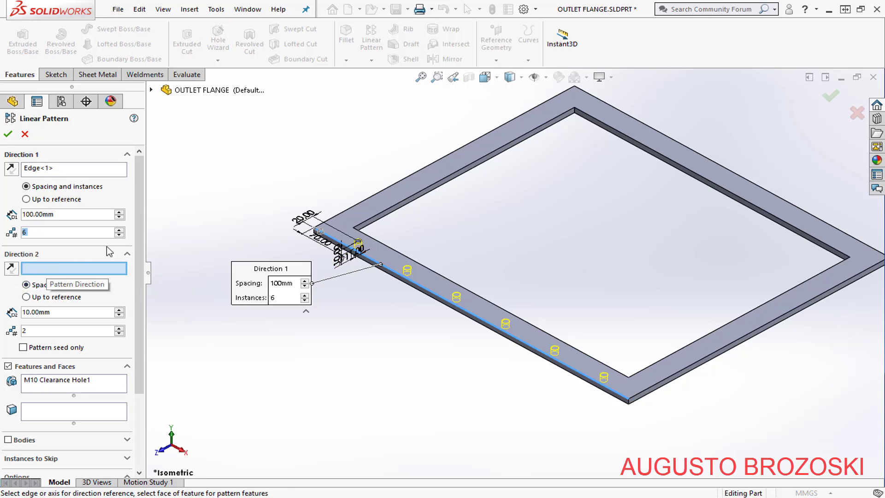
left_click(349, 207)
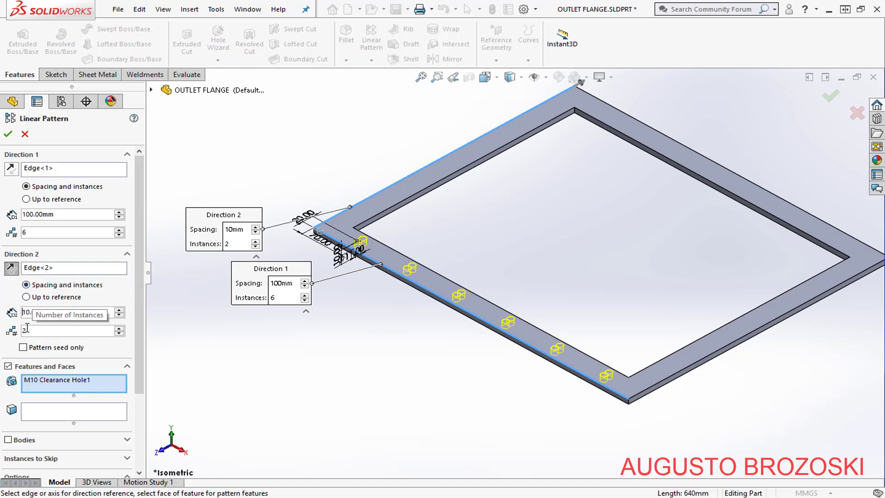
key("alt+Tab")
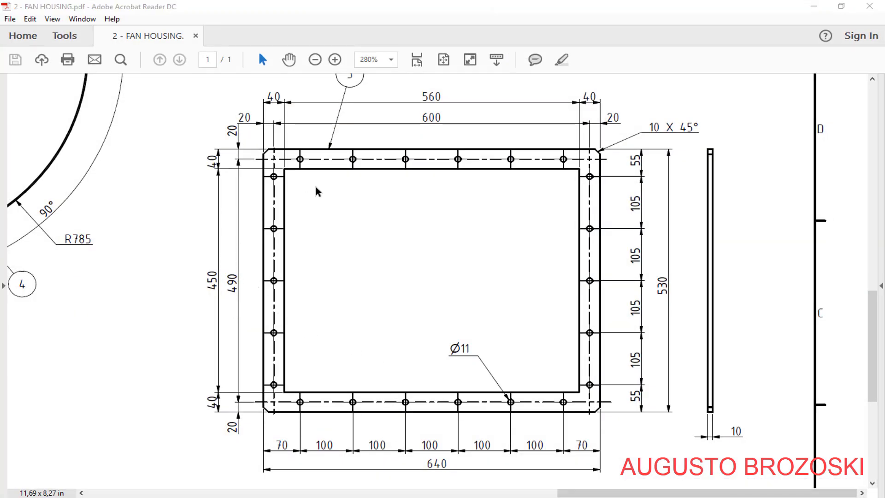
left_click(813, 6)
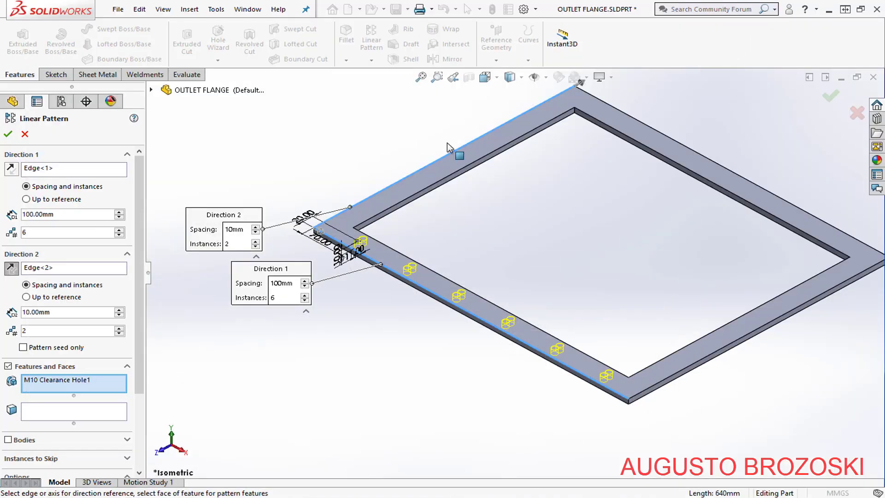
- Set the Direction 2 spacing to 490 mm with 2 instances, create the hole pattern, and save the part
double_click(58, 311)
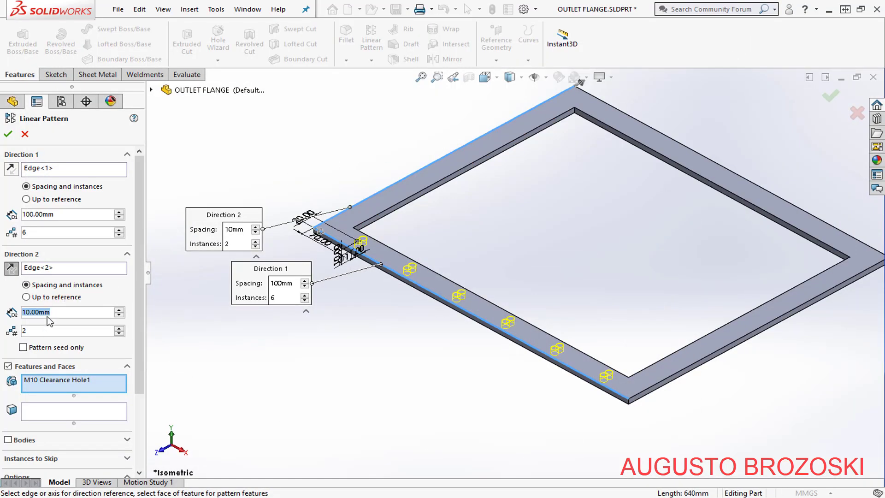
type("490")
mouse_move(84, 330)
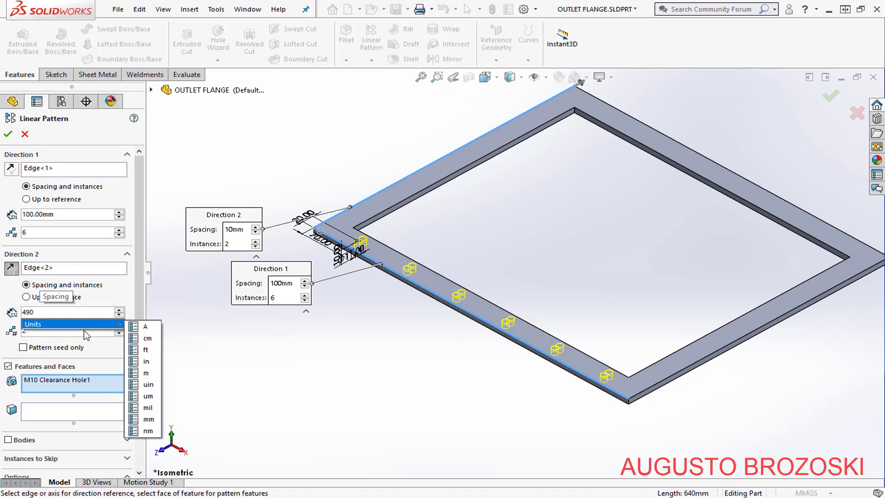
key("Return")
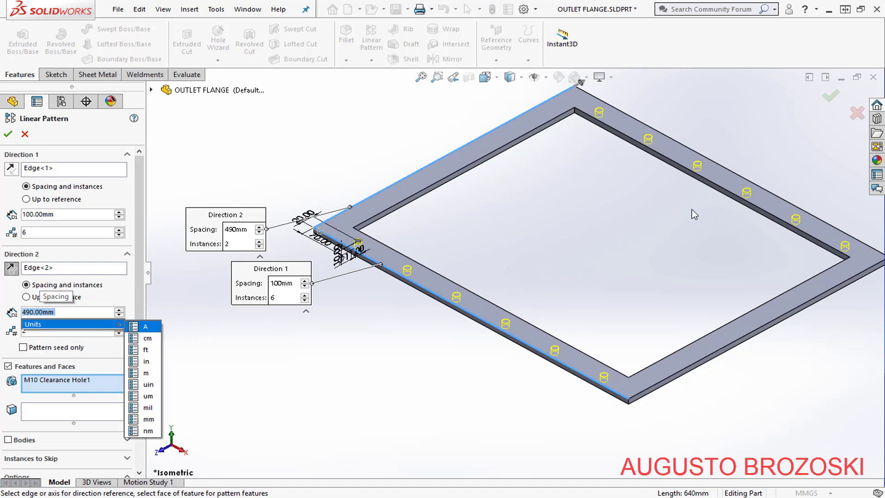
left_click(8, 134)
left_click(8, 134)
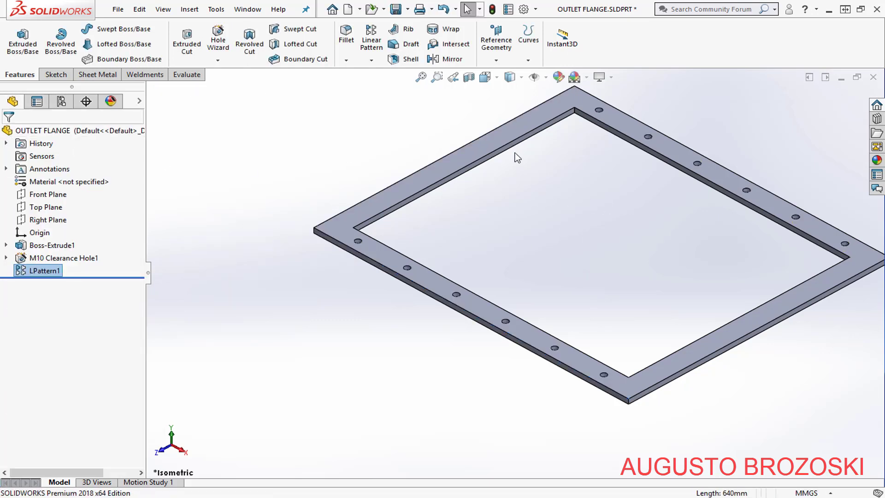
left_click(419, 78)
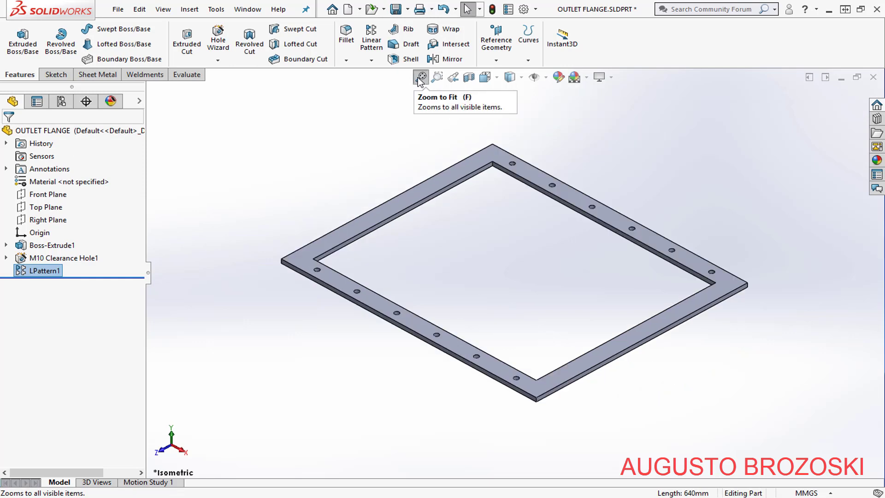
left_click(396, 9)
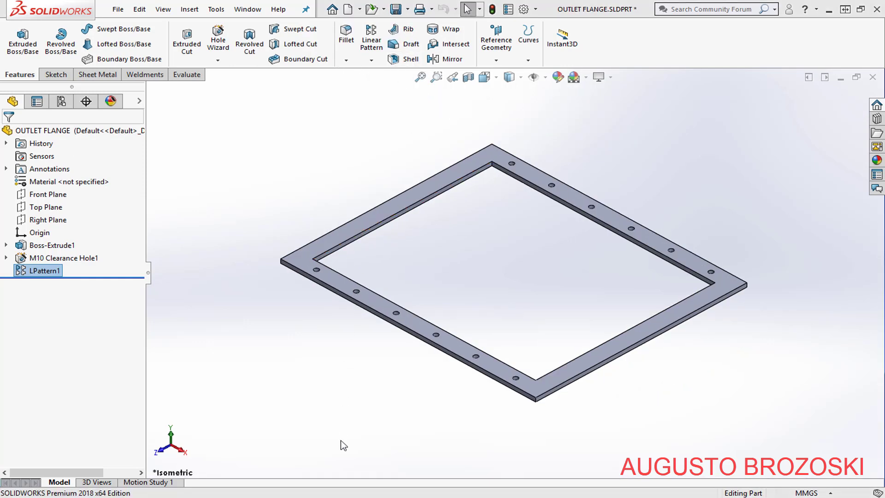
- Check the side hole positions in the fan housing PDF and start positioning another DIN M10 clearance hole on the flange's top face in top view
left_click(322, 497)
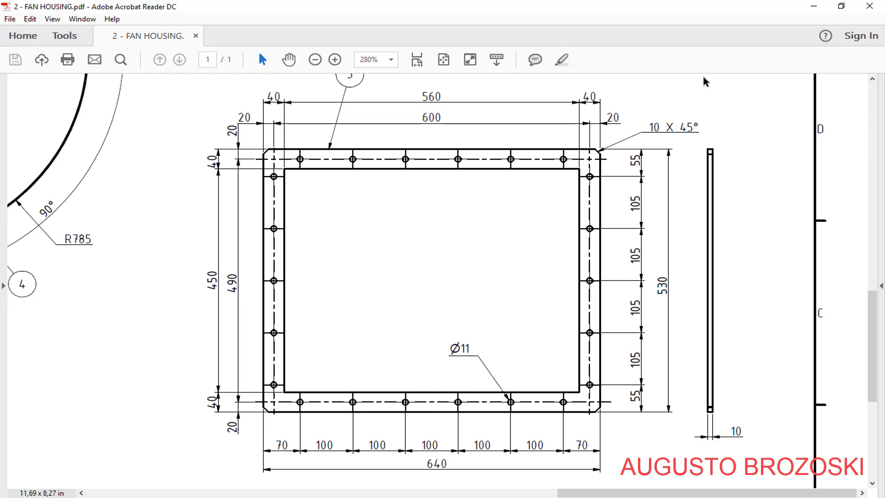
left_click(811, 9)
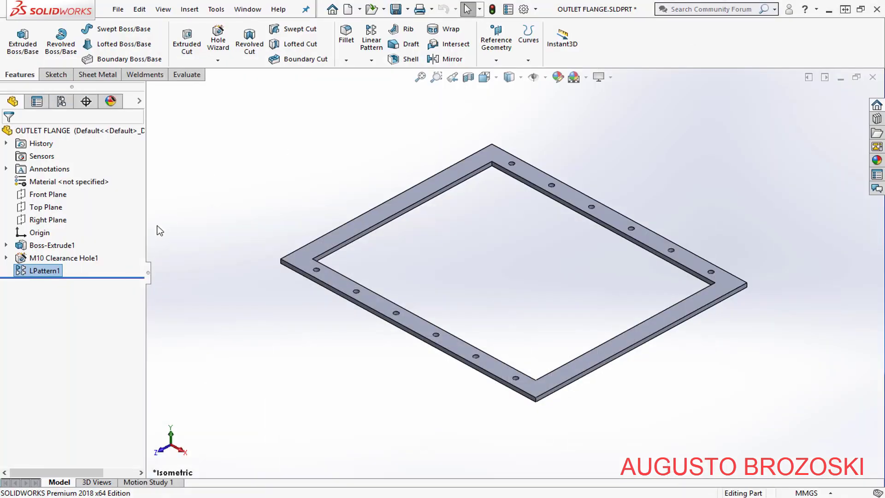
left_click(218, 43)
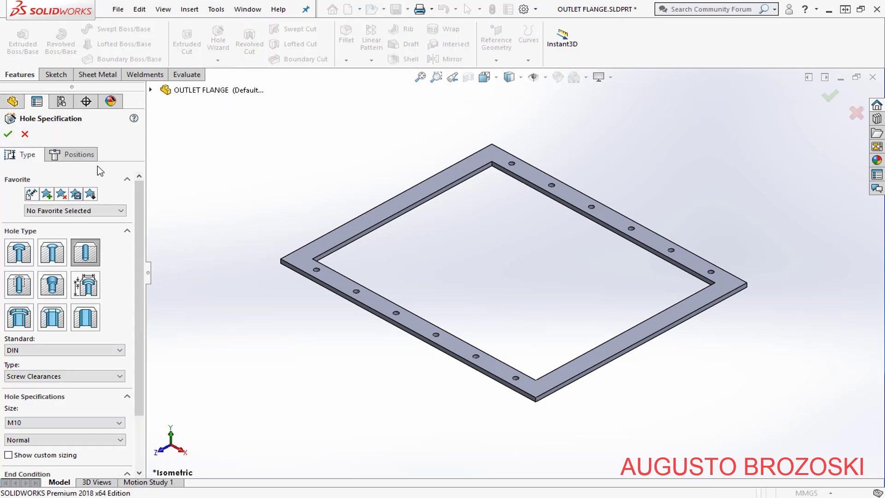
left_click(80, 157)
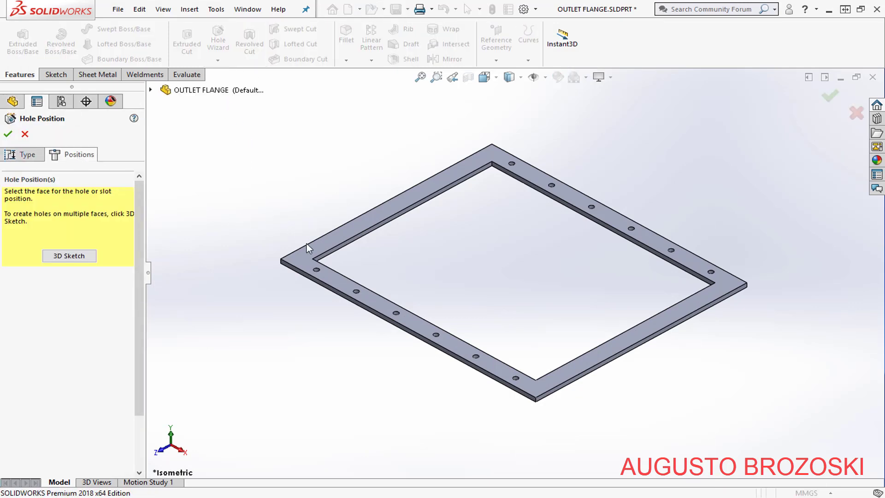
left_click(307, 255)
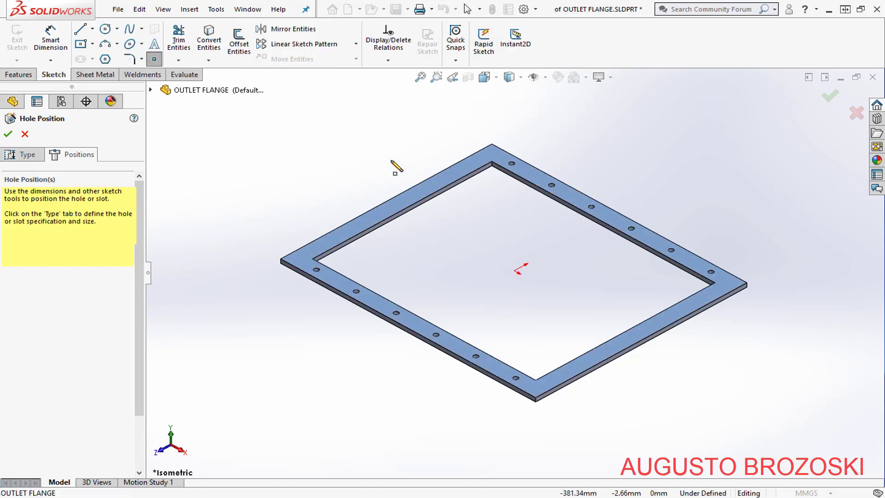
left_click(497, 79)
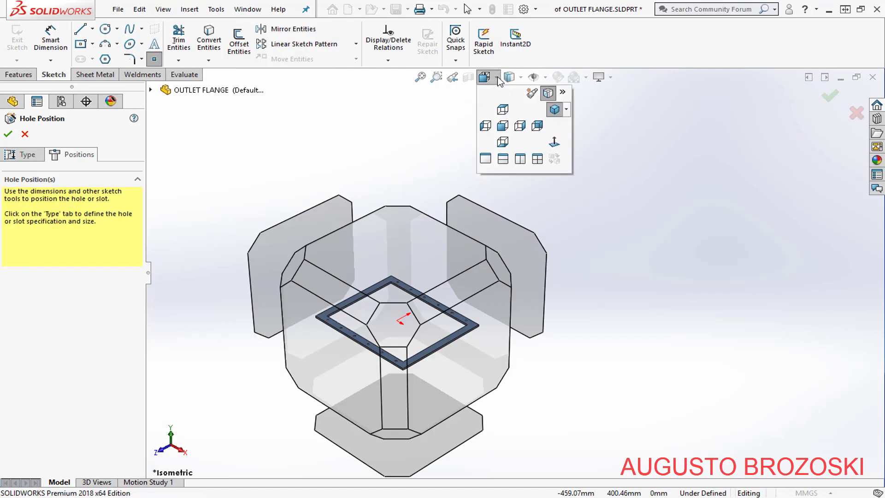
left_click(503, 111)
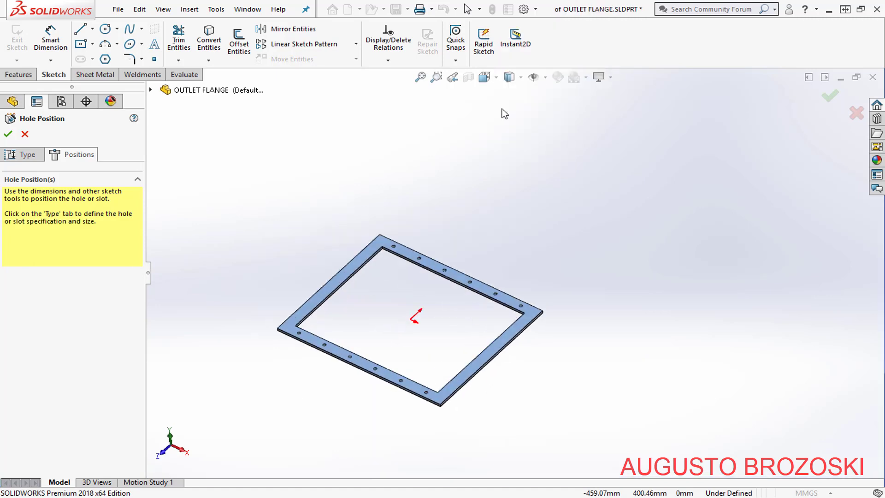
- Place one hole point on the flange's side strip, just above the lower corner beside the existing hole row
scroll(297, 460, "down", 3)
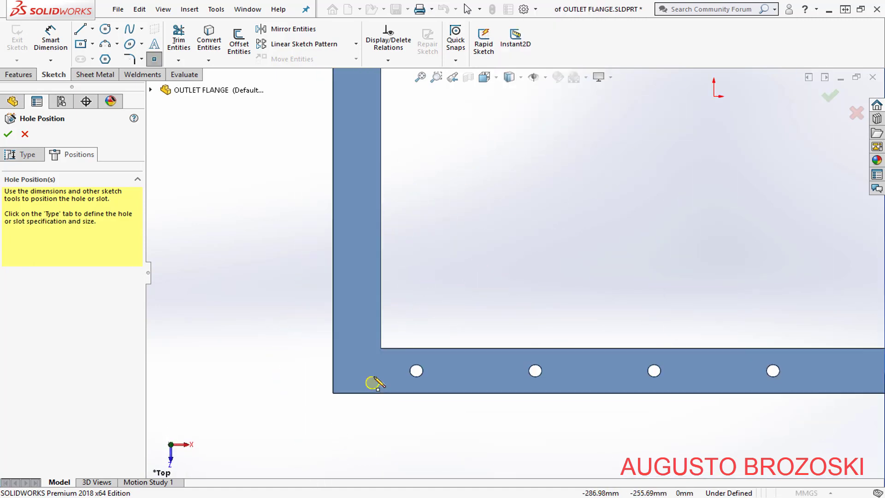
scroll(374, 383, "down", 2)
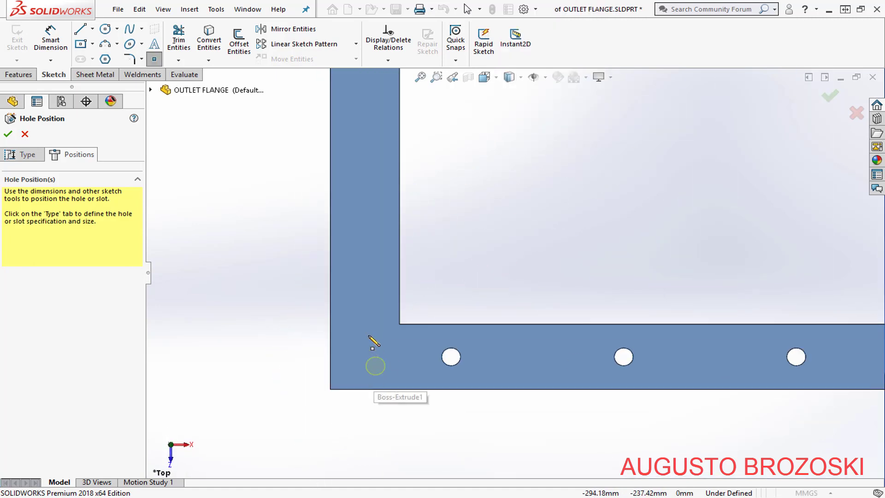
left_click(357, 291)
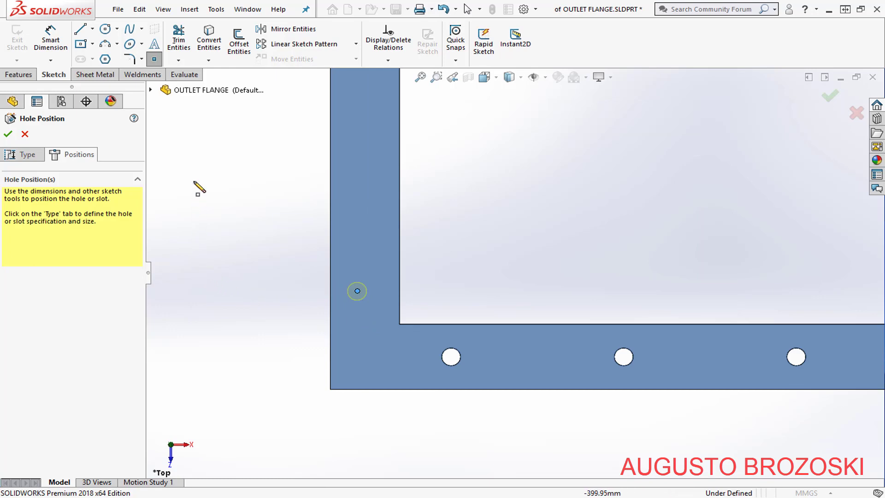
key("Escape")
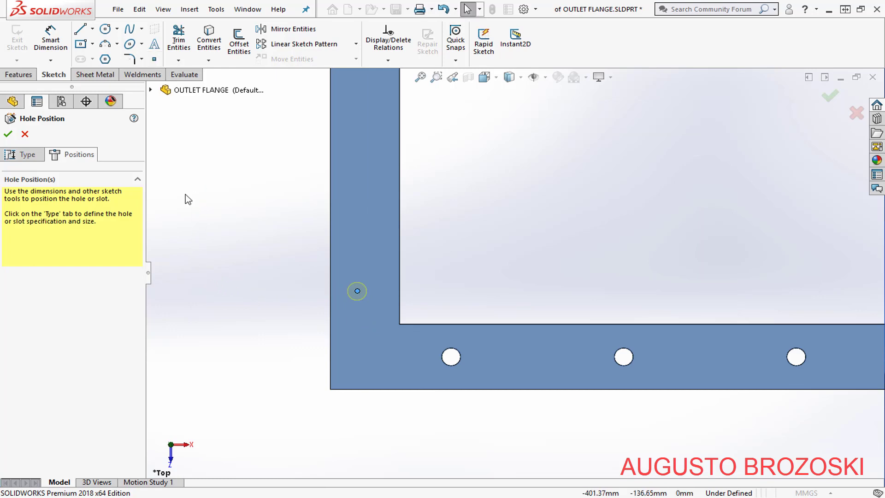
- Dimension the hole point 55 mm from the flange's lower outer edge
left_click(60, 46)
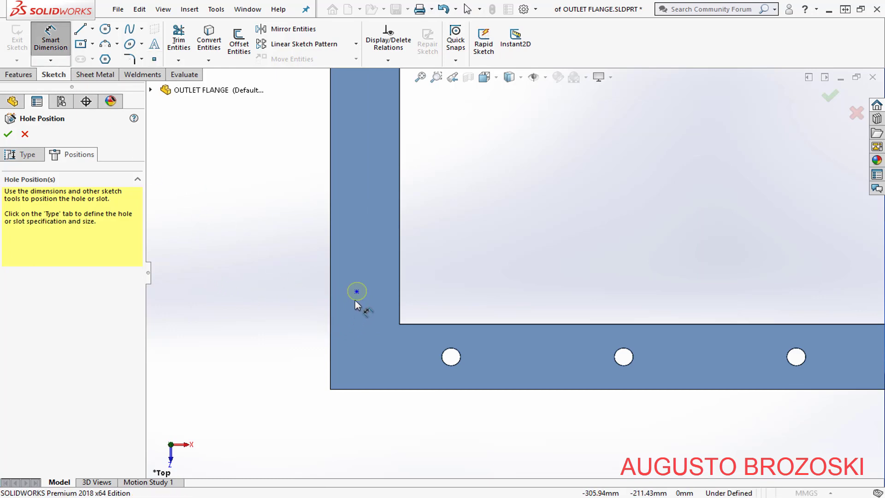
left_click(359, 319)
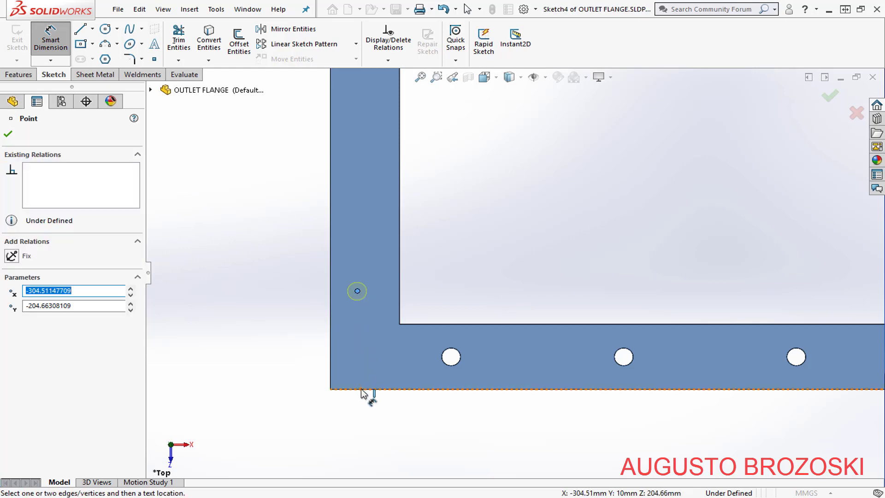
left_click(361, 391)
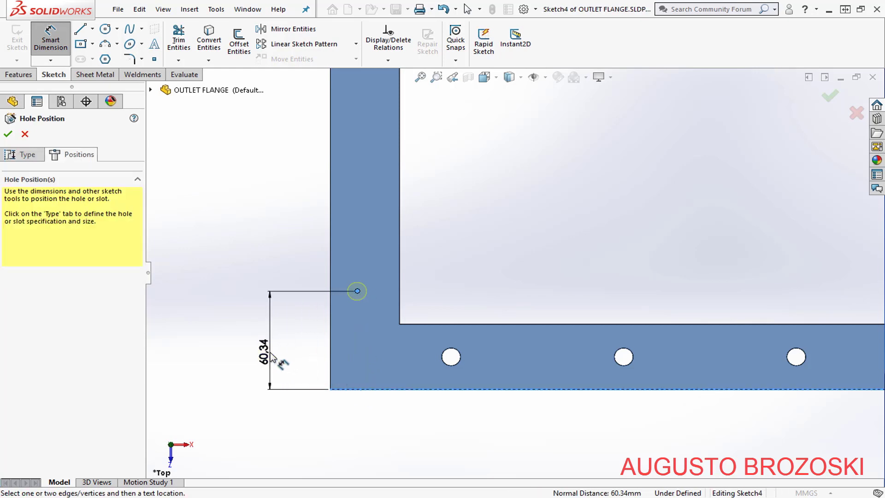
left_click(268, 353)
type("5")
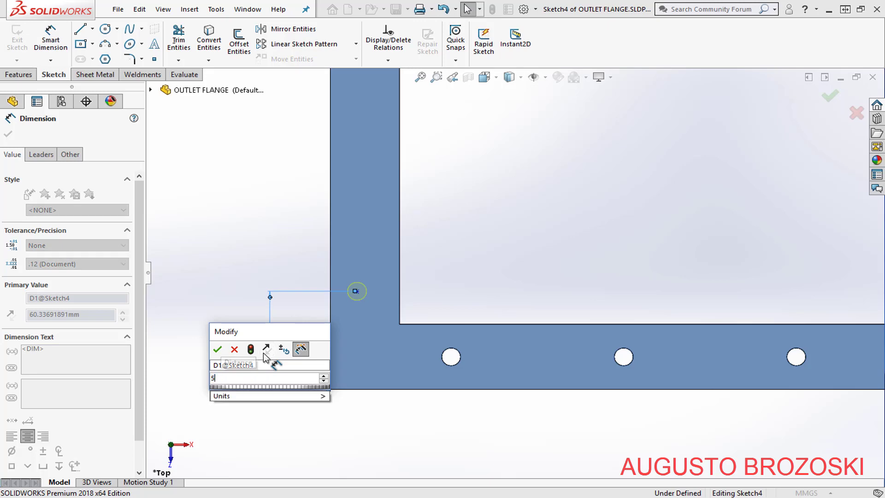
type("5")
key("Return")
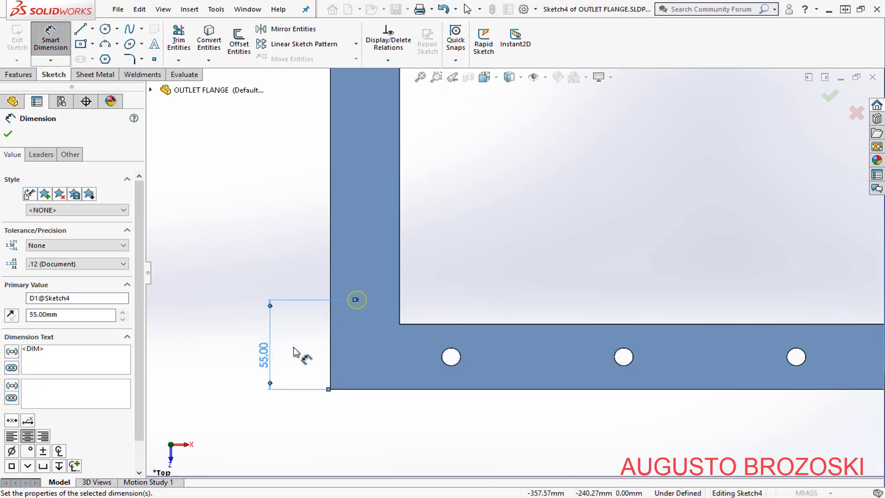
- Dimension the hole point 20 mm from the flange's adjacent side outer edge and finish dimensioning
left_click(329, 347)
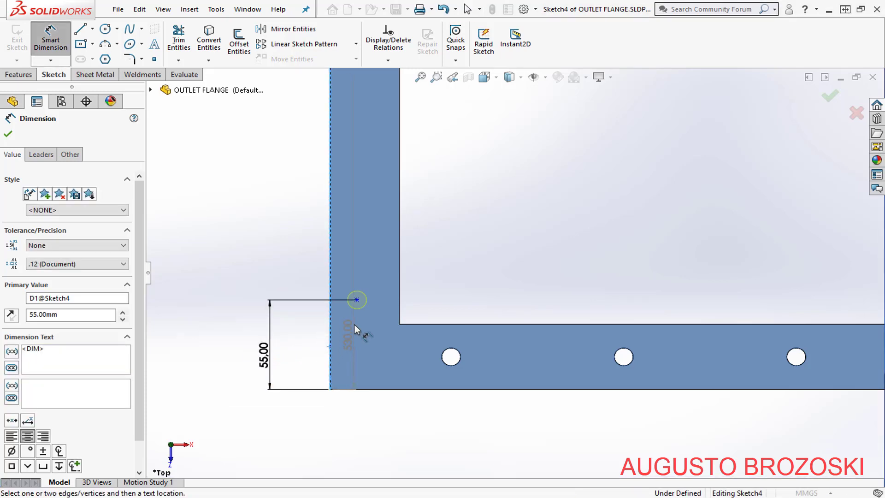
left_click(356, 300)
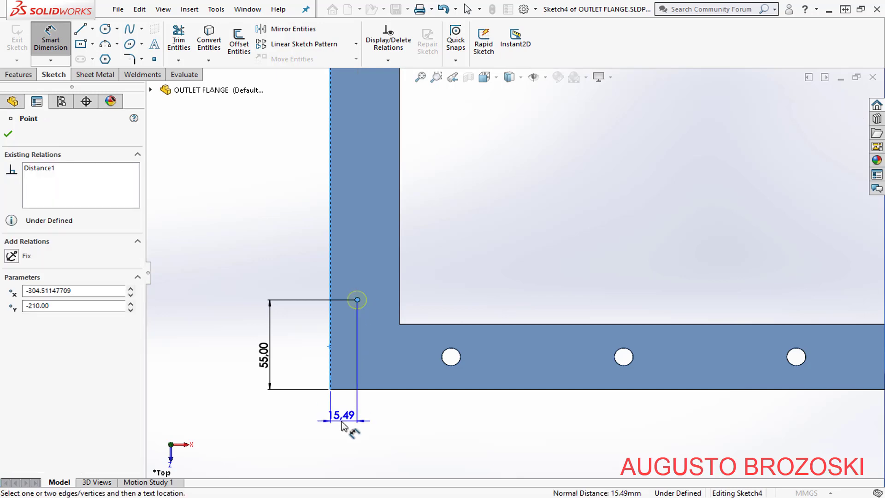
left_click(341, 426)
type("2")
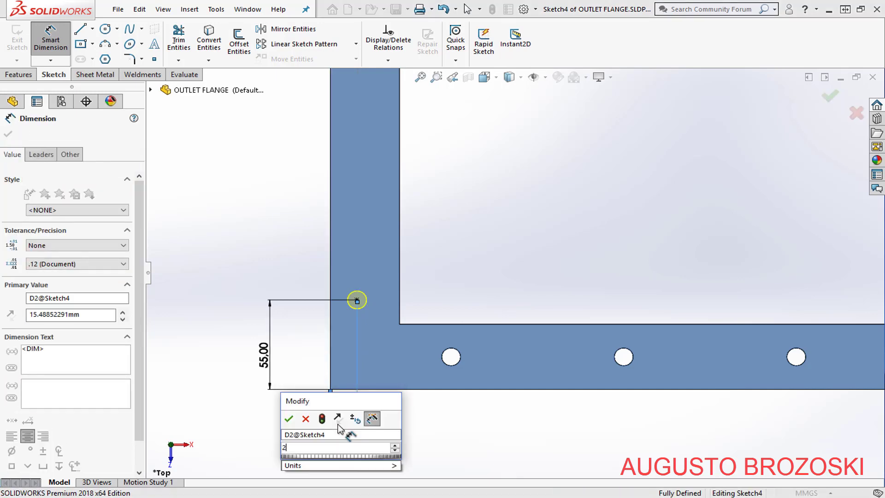
type("0")
key("Return")
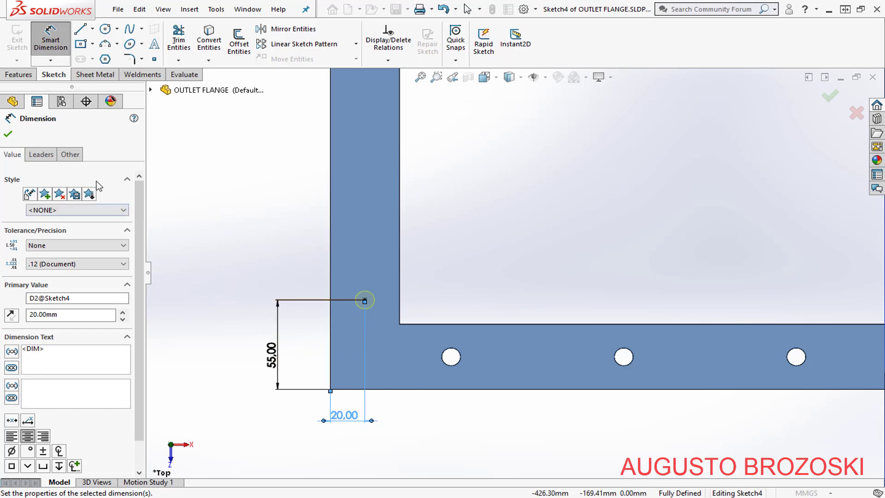
left_click(8, 133)
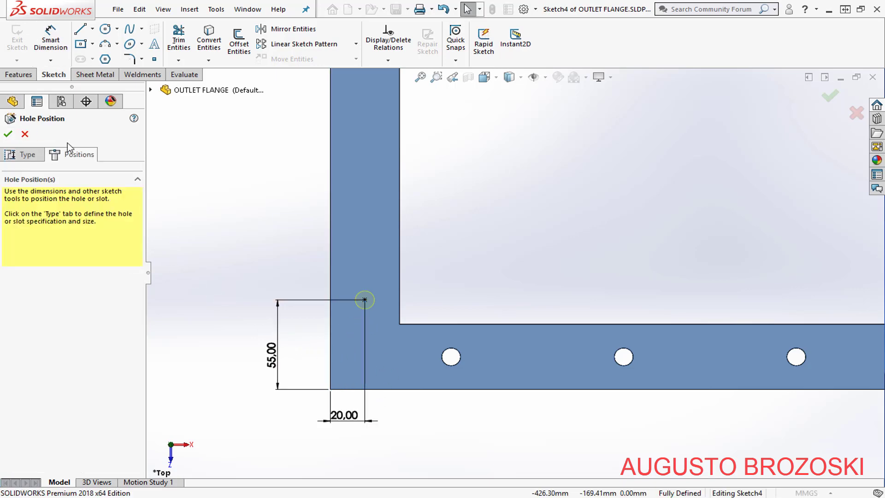
- Review the DIN M10 screw clearance, Through All specification and create the hole
left_click(30, 157)
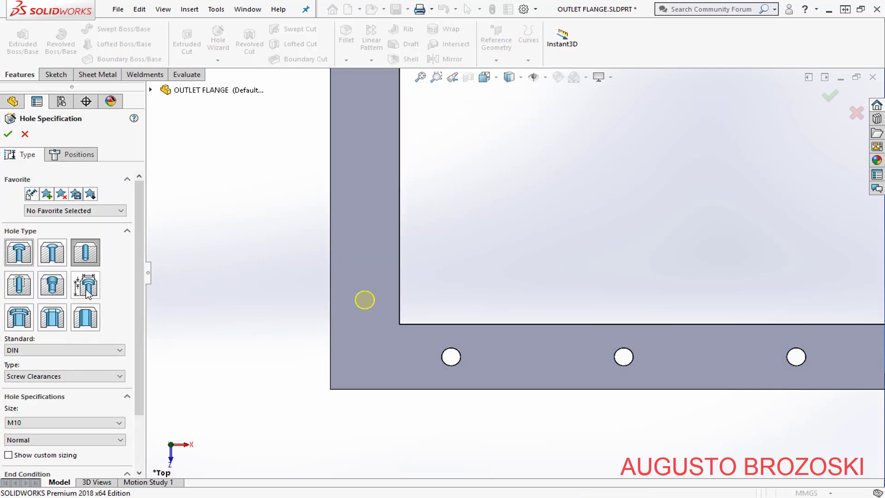
scroll(140, 347, "down", 3)
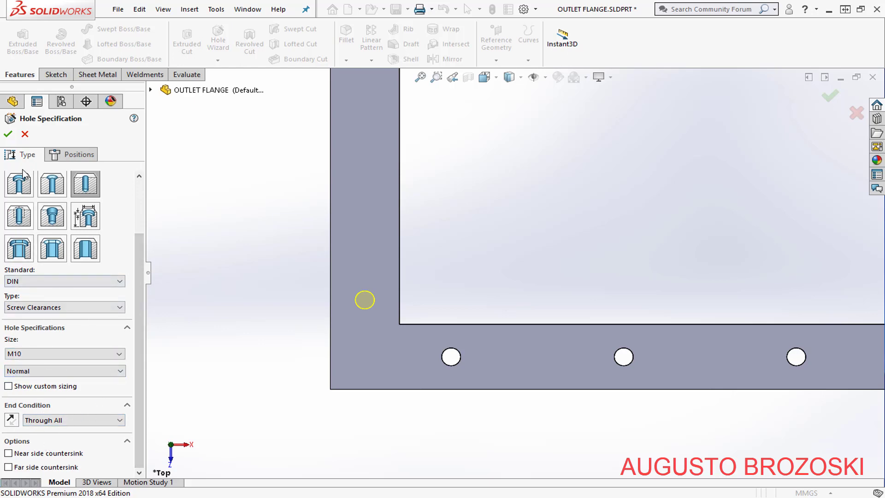
left_click(8, 135)
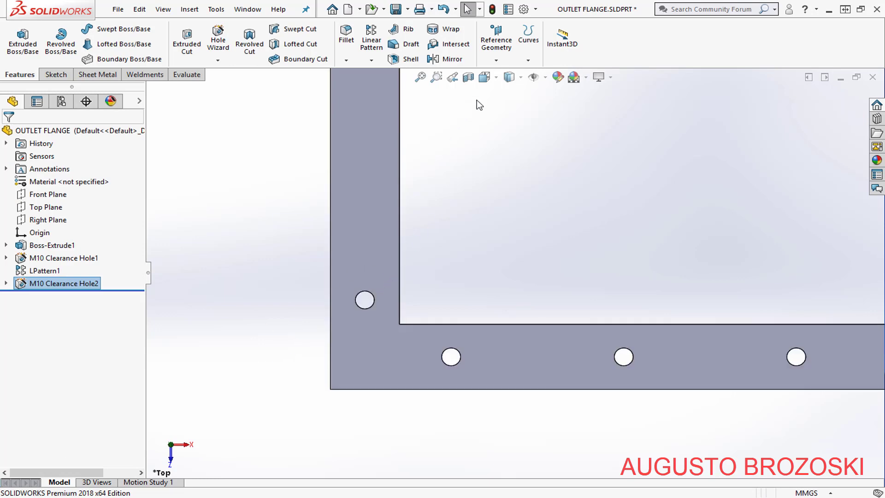
- Start a linear pattern of the new clearance hole in isometric view, with the flange's short outer edge as Direction 1
left_click(495, 79)
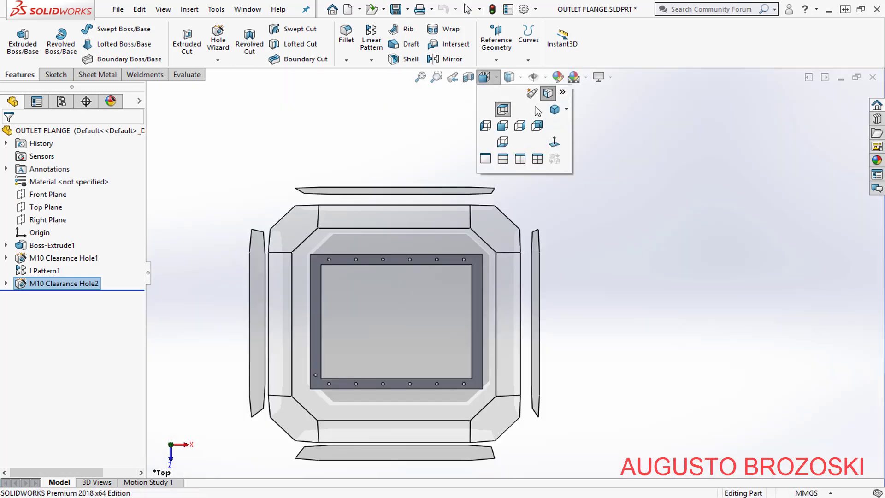
left_click(554, 109)
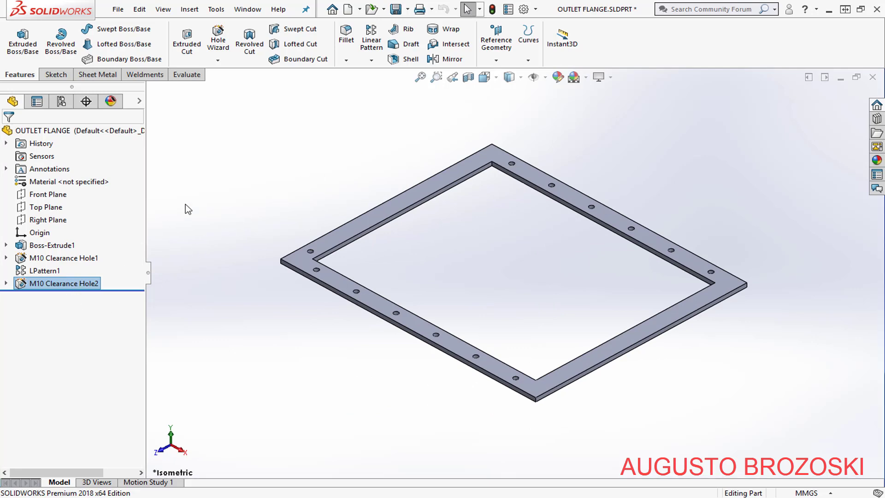
left_click(372, 59)
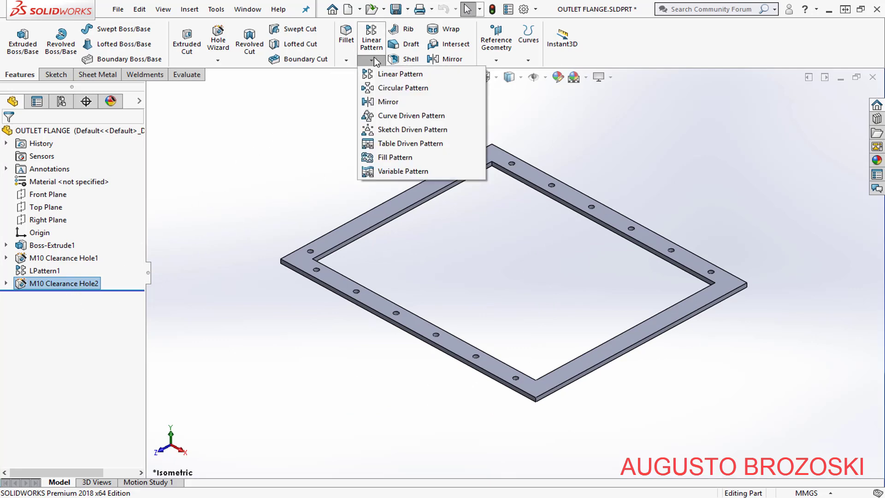
left_click(404, 77)
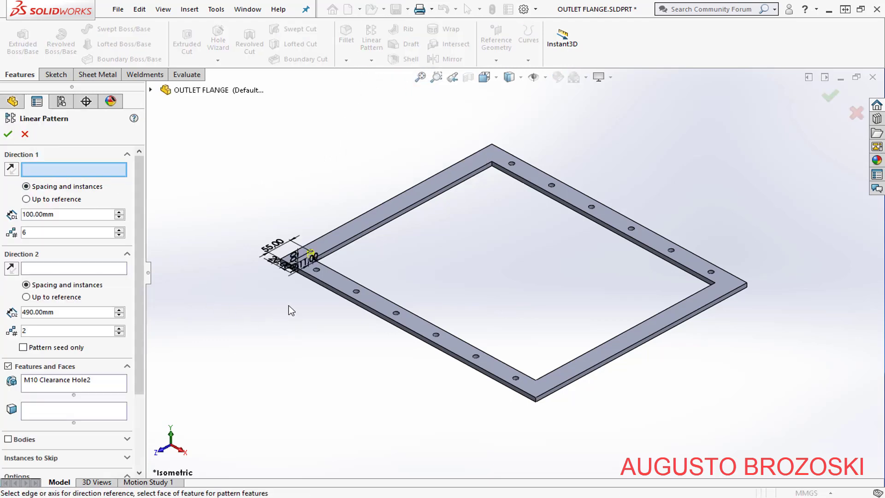
scroll(319, 259, "down", 5)
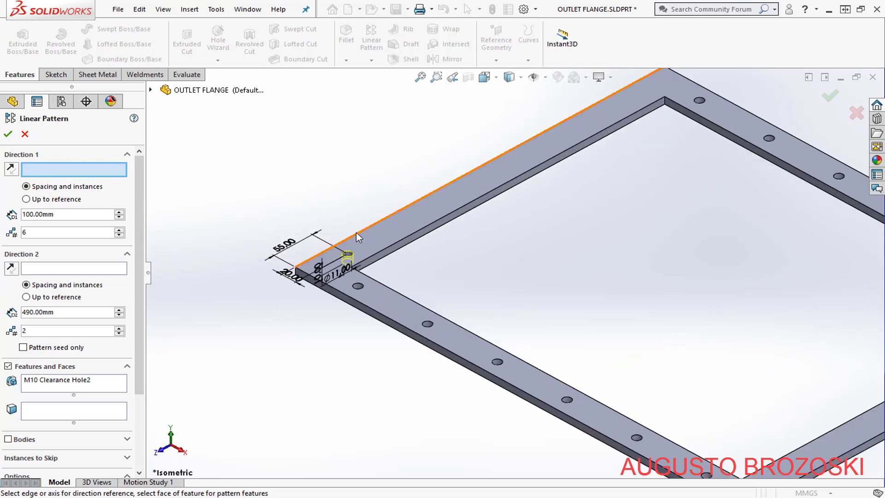
left_click(355, 233)
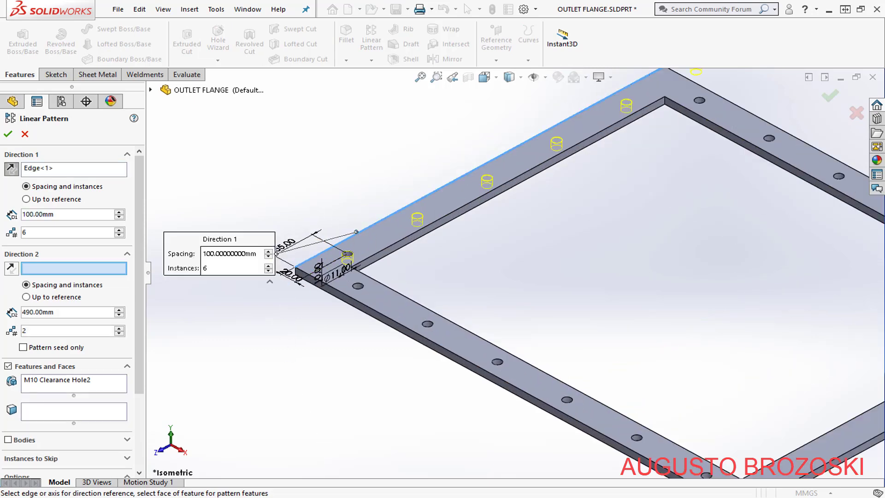
- Consult the fan housing PDF drawing, then set Direction 1 of the hole pattern to 105 mm spacing and 5 instances
key("alt+Tab")
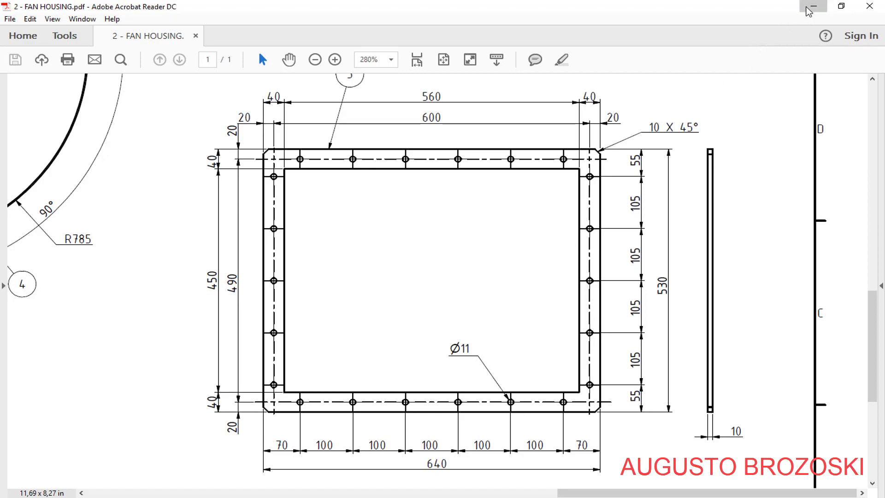
left_click(814, 7)
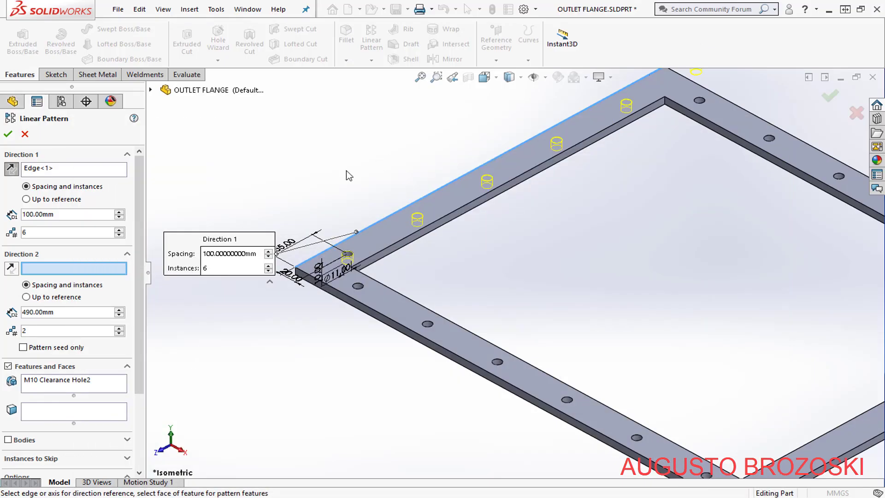
double_click(65, 214)
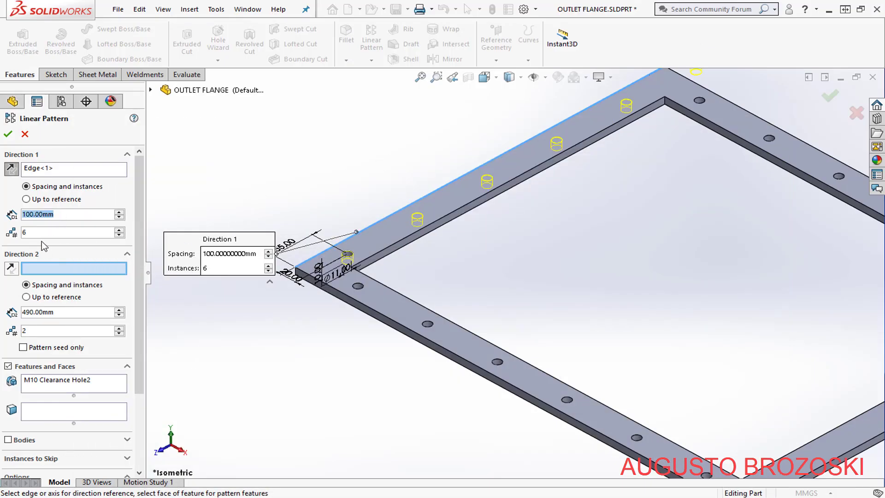
type("19")
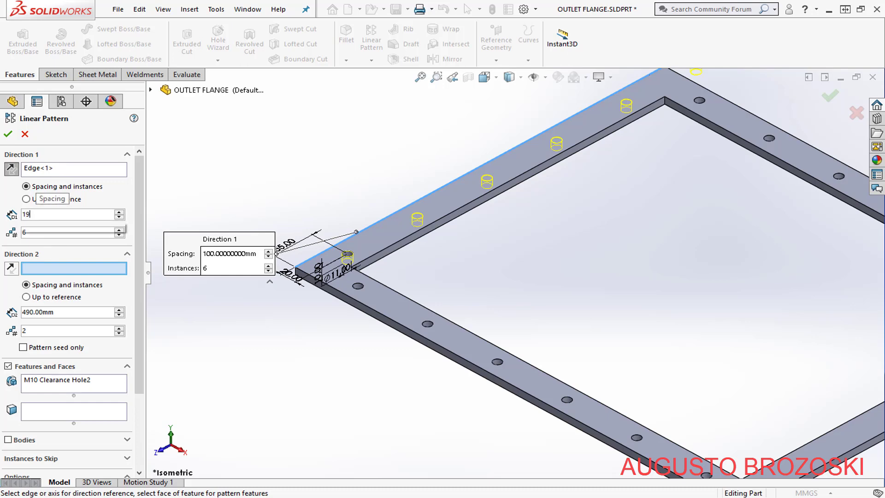
key("BackSpace")
type("05")
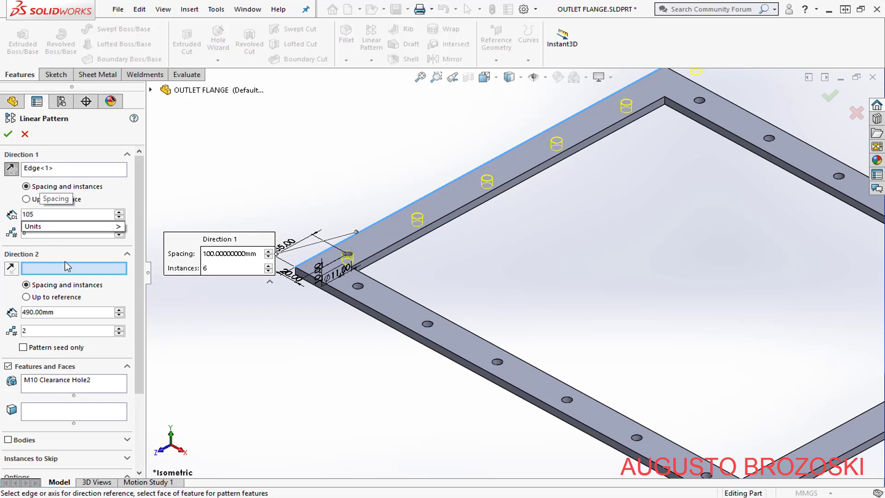
key("Return")
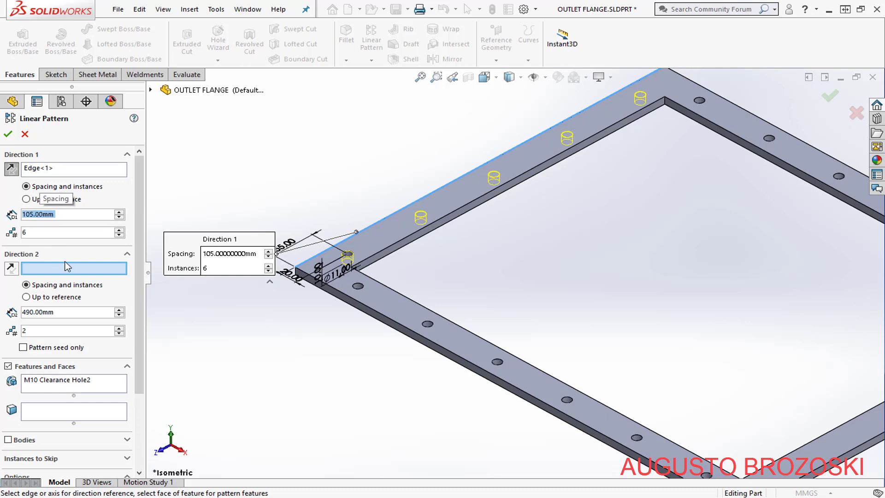
left_click(38, 232)
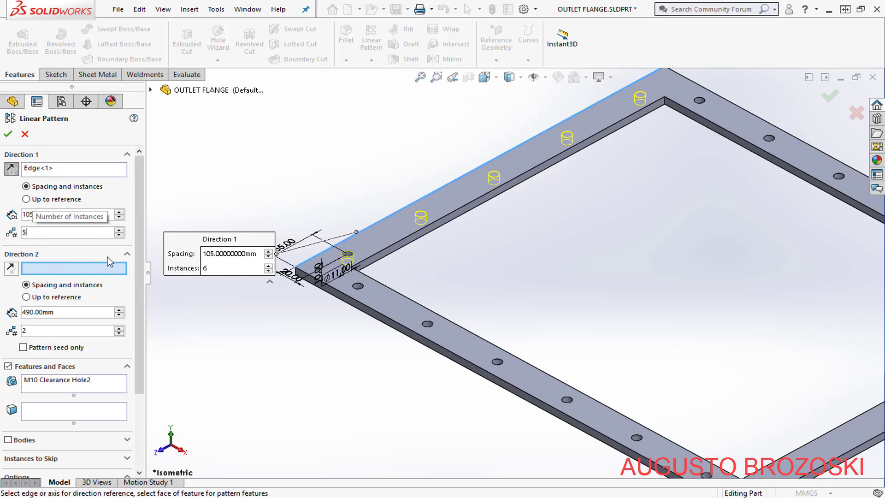
type("5")
scroll(404, 300, "up", 1)
scroll(517, 267, "up", 2)
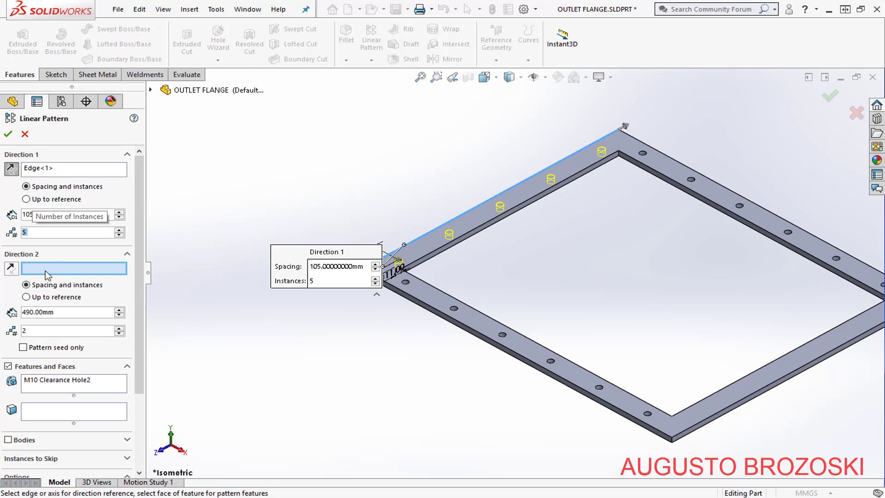
- Use the flange's long outer edge as Direction 2 of the pattern and set its spacing to 600 mm
scroll(434, 322, "down", 5)
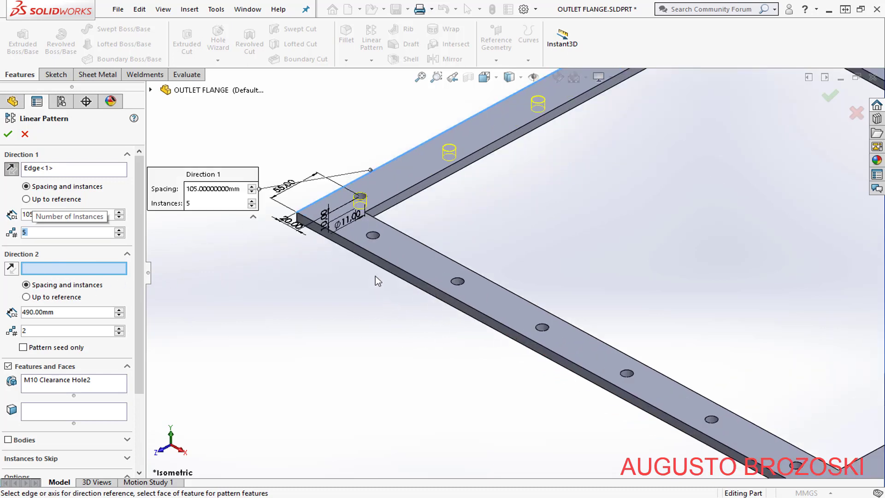
left_click(398, 272)
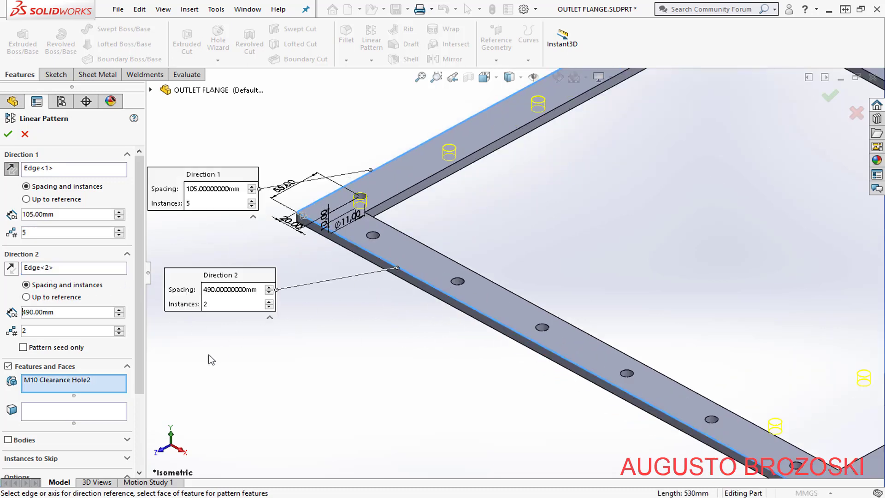
key("alt+Tab")
double_click(52, 311)
type("600")
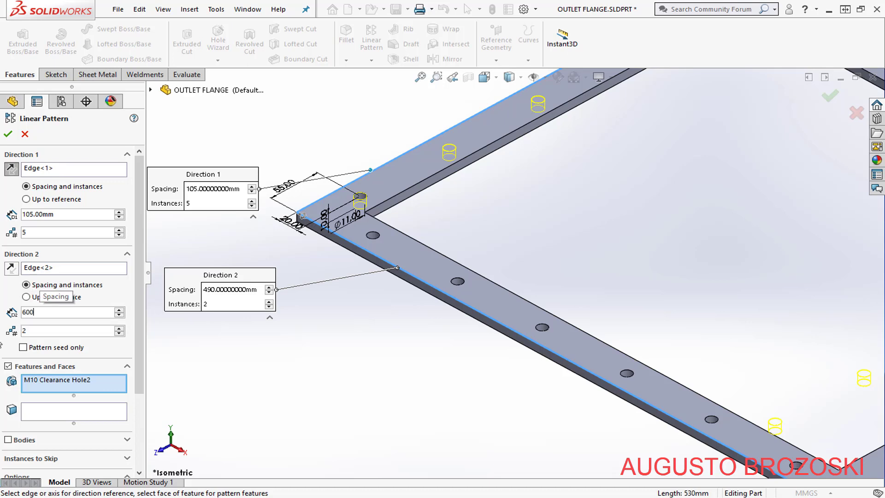
key("Return")
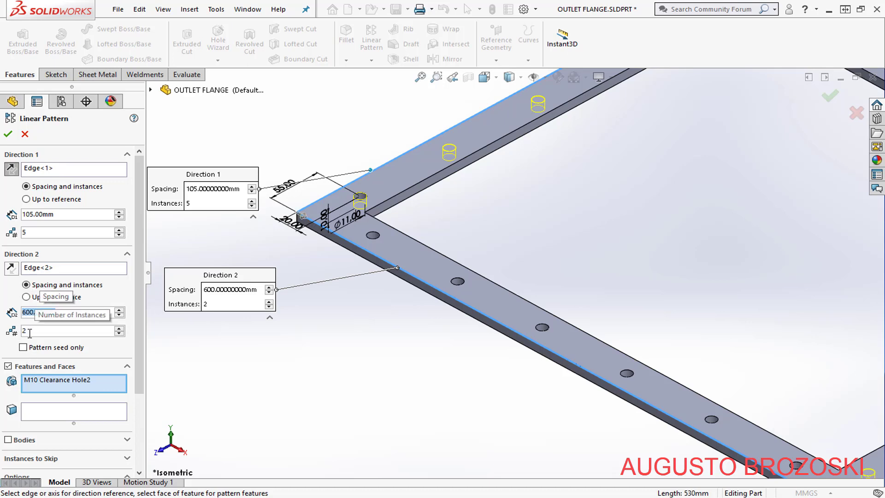
- Create the two-direction pattern of the clearance hole, show the whole flange in isometric view and save the part
scroll(395, 291, "up", 3)
scroll(212, 257, "up", 1)
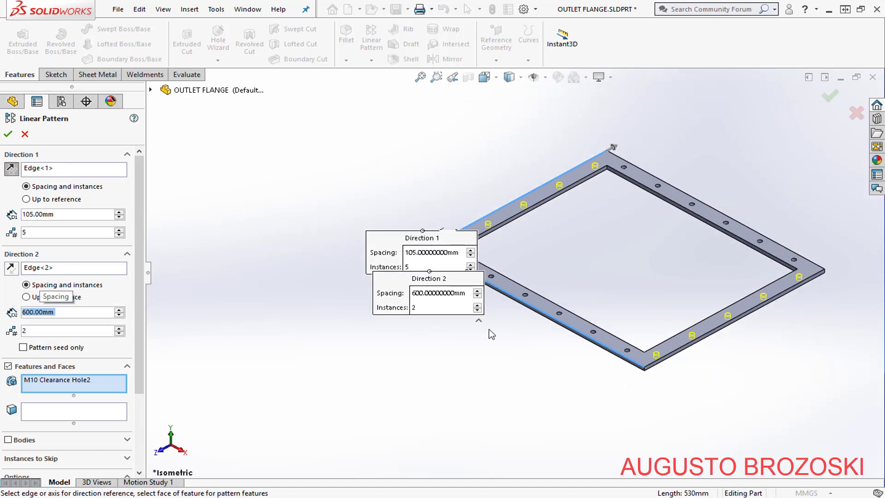
left_click(8, 134)
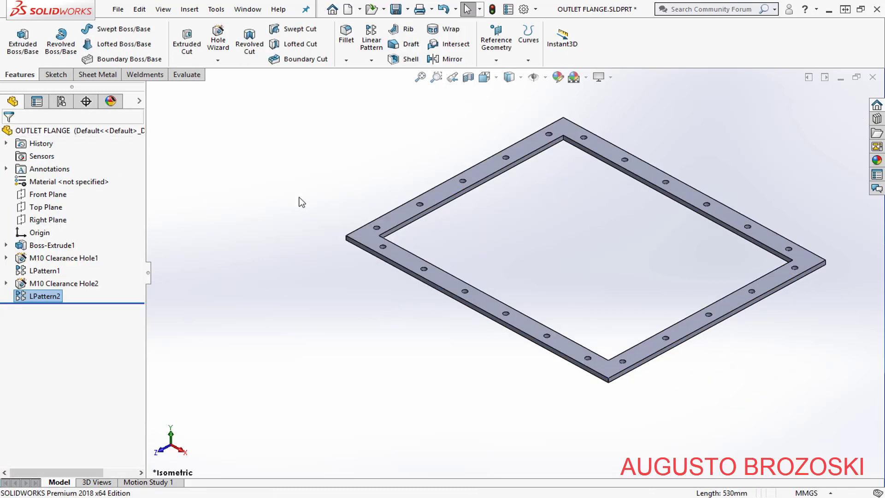
left_click(407, 150)
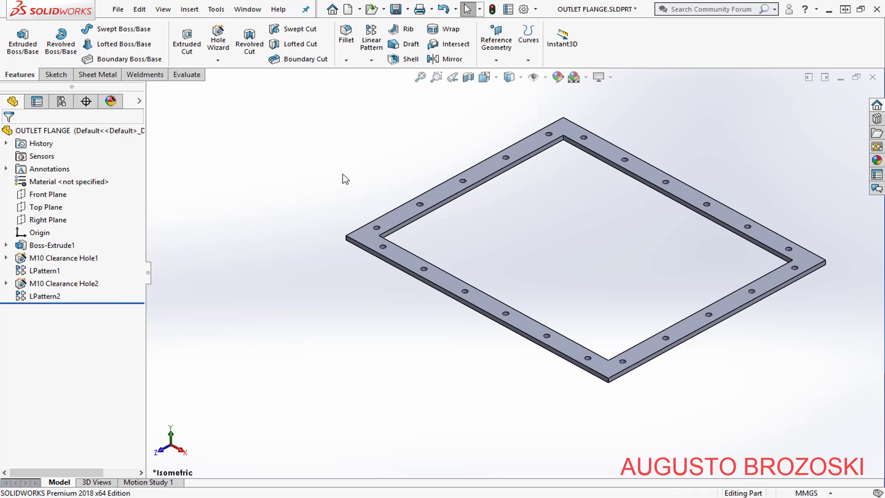
left_click(485, 78)
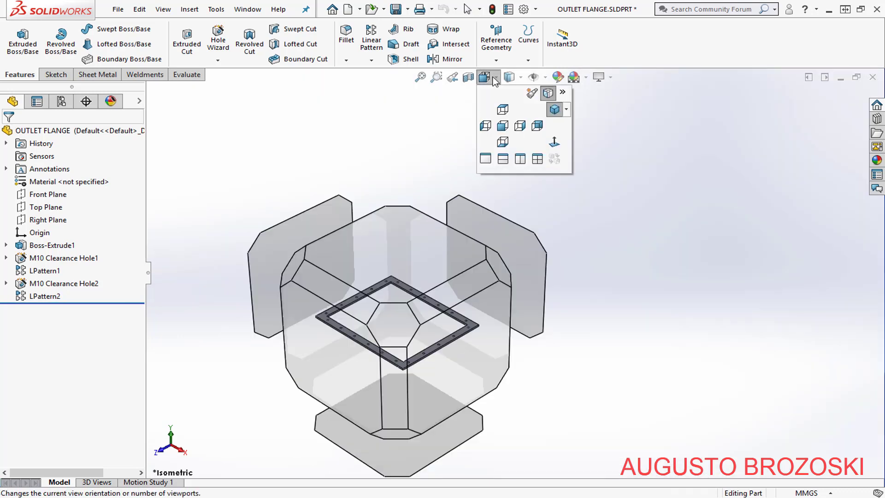
left_click(555, 112)
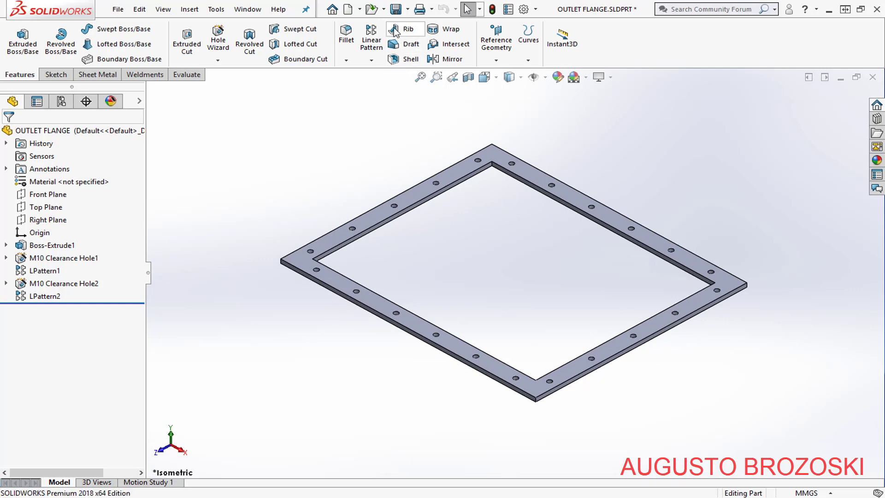
left_click(395, 9)
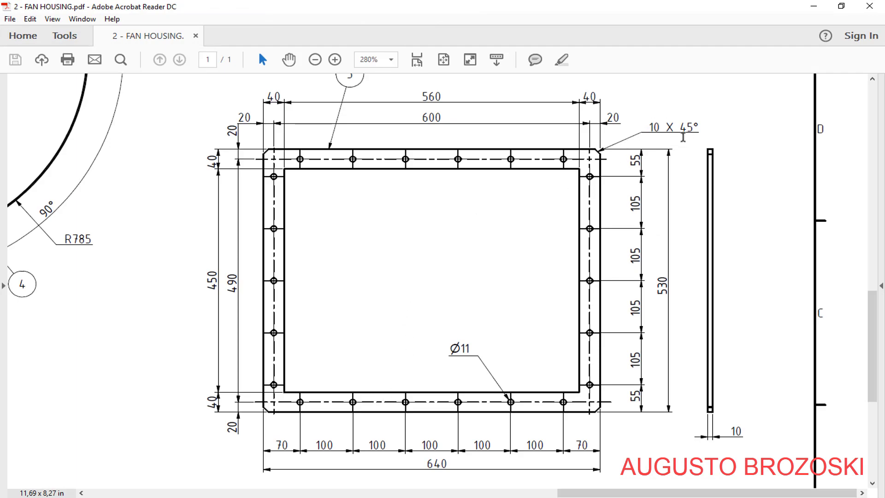
- Consult the corner note in the PDF drawing, then start a 10 mm, 45° chamfer on the two outer corner edges of one long side
left_click(814, 7)
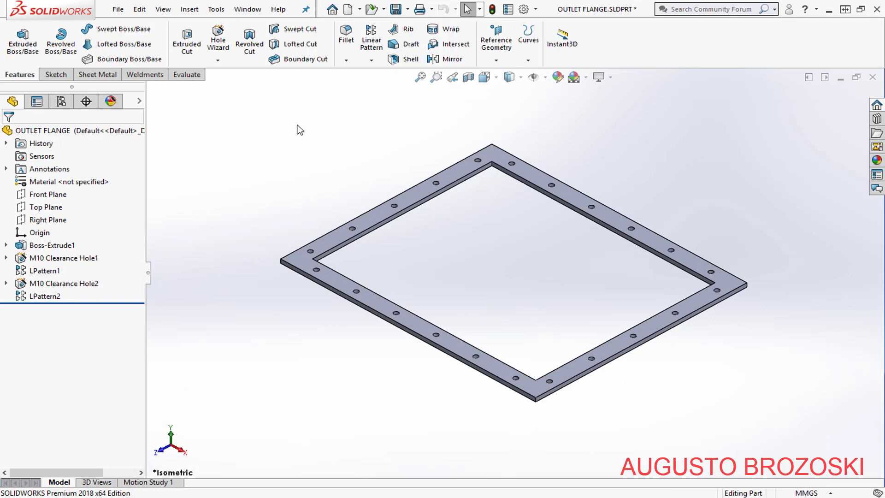
left_click(346, 61)
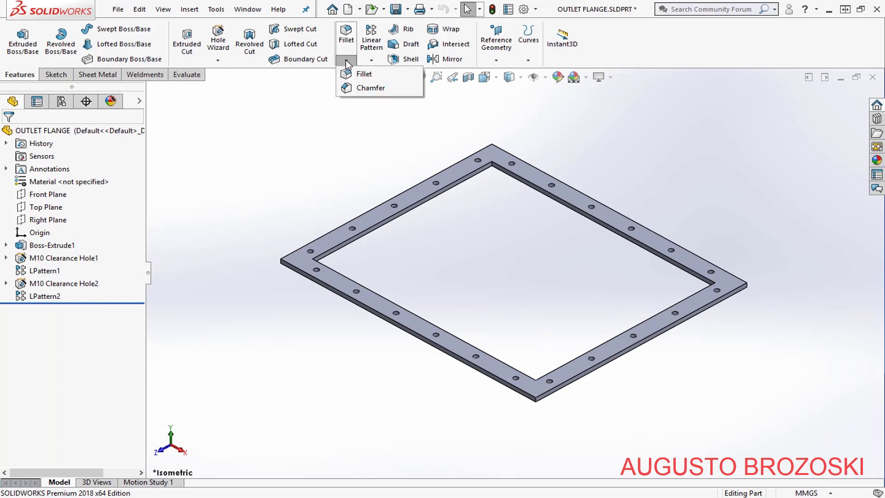
left_click(371, 88)
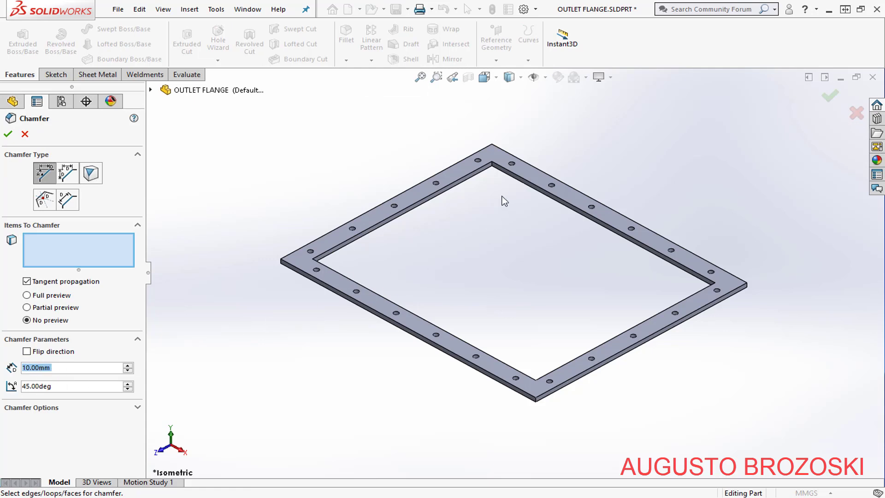
scroll(291, 278, "down", 5)
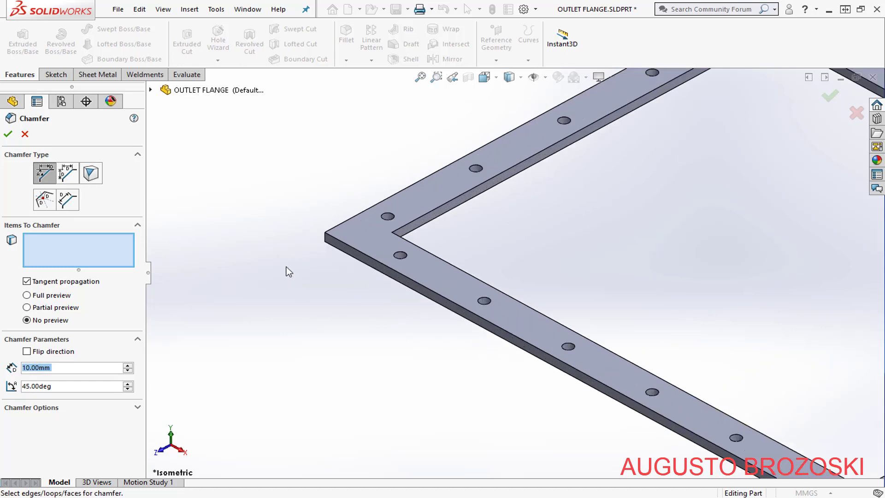
left_click(325, 237)
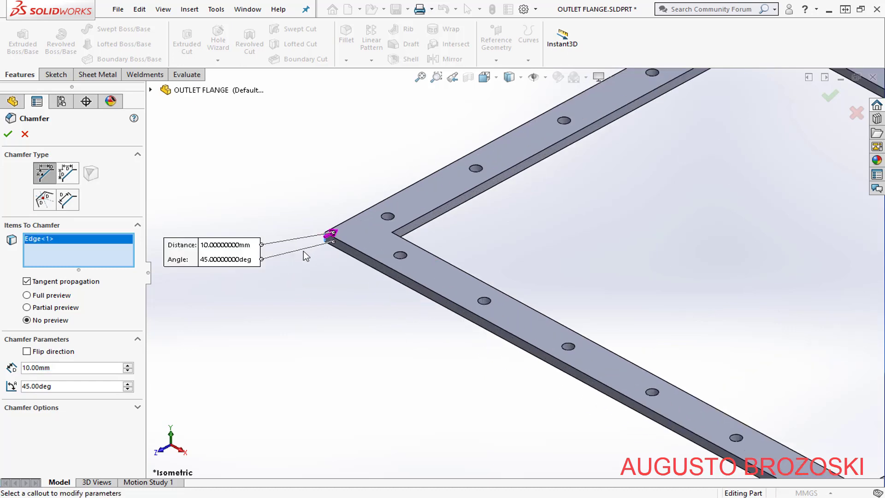
scroll(531, 266, "up", 4)
scroll(652, 395, "down", 5)
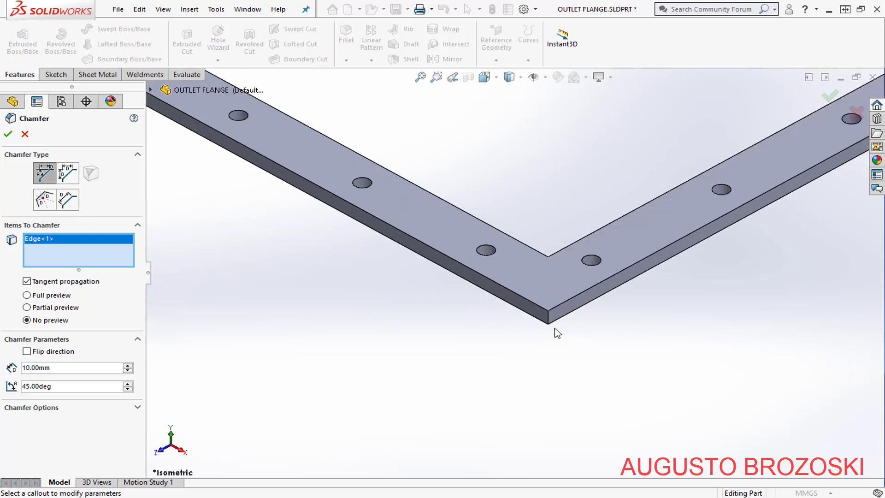
left_click(549, 321)
- Add the flange's two remaining outer corner edges to the selection and create the chamfer
scroll(474, 346, "up", 4)
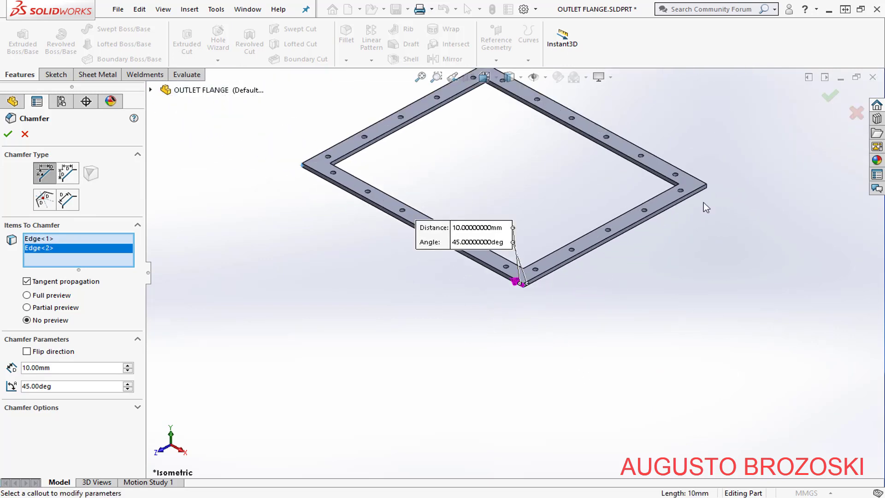
scroll(699, 199, "down", 5)
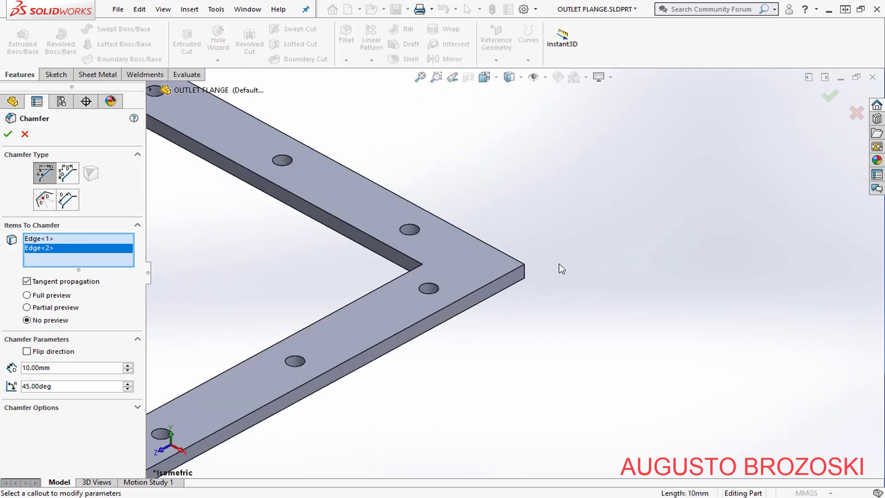
left_click(530, 280)
scroll(565, 256, "up", 3)
scroll(565, 257, "up", 4)
scroll(299, 179, "up", 1)
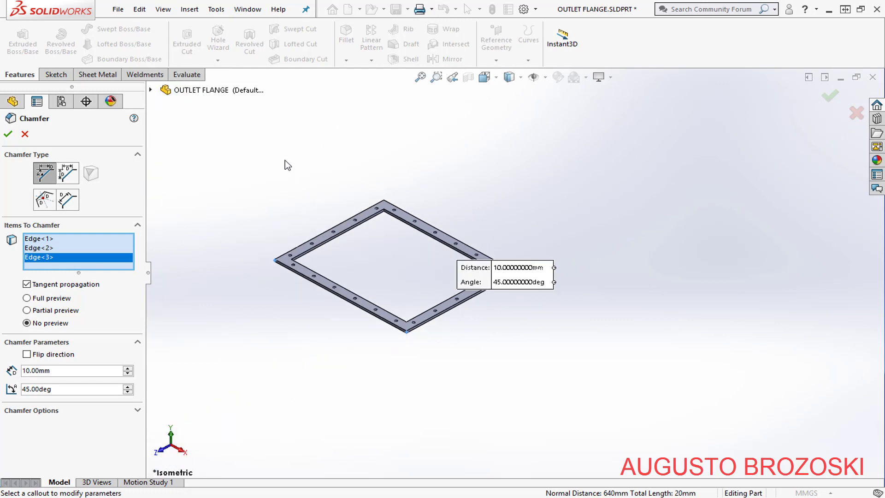
scroll(408, 237, "down", 6)
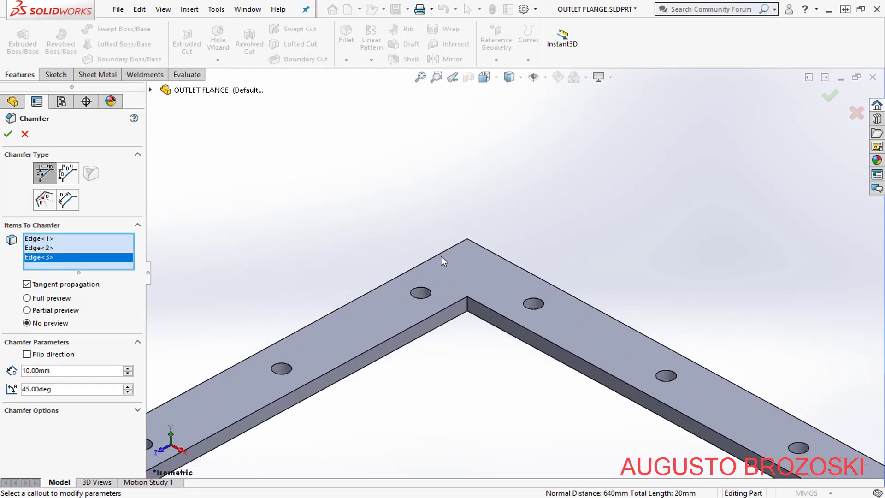
left_click(466, 249)
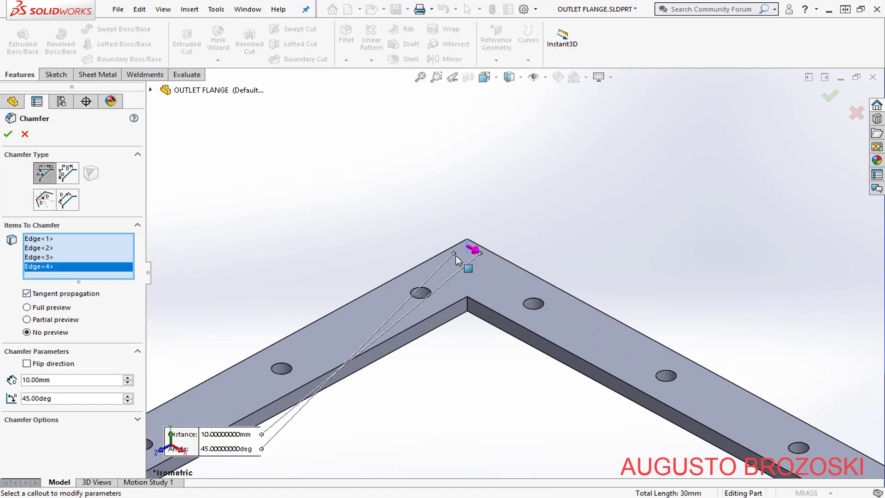
left_click(7, 135)
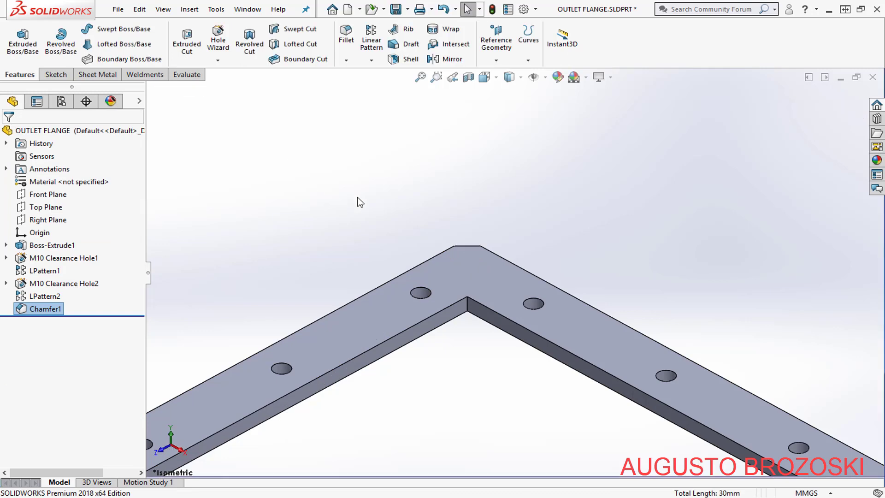
- Fit the whole chamfered flange in view and save the part
scroll(427, 209, "up", 5)
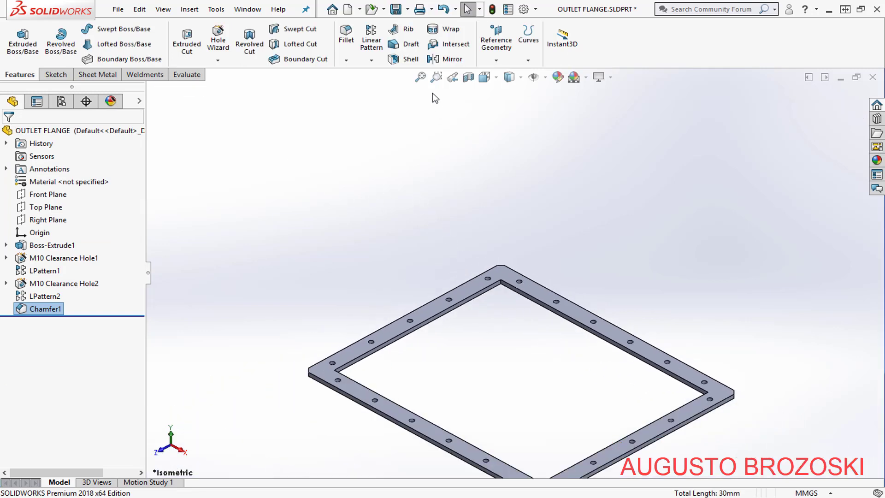
left_click(420, 77)
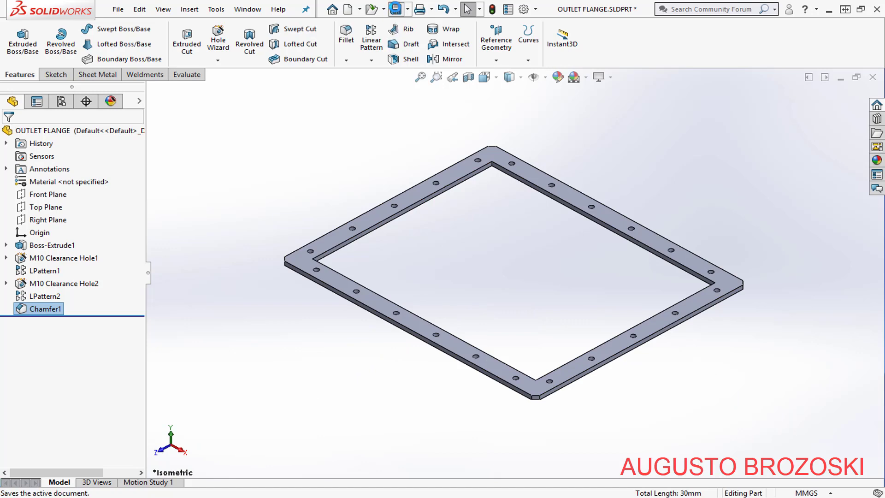
left_click(395, 9)
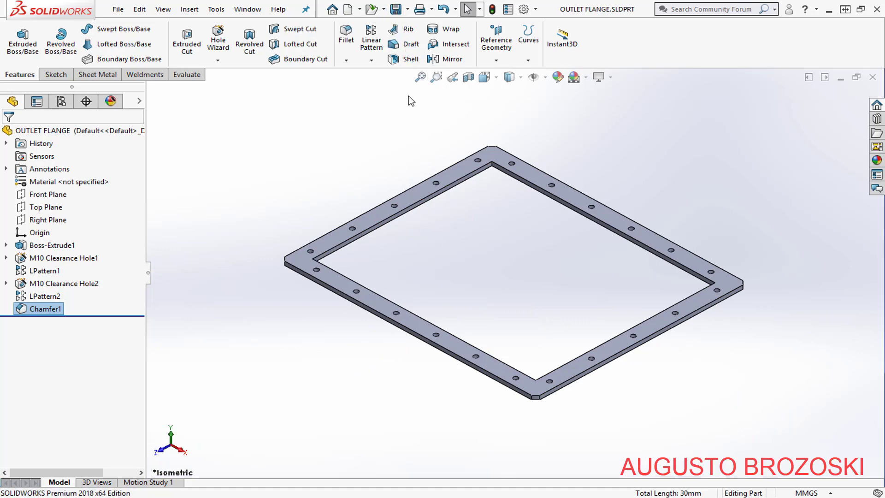
- Assign Plain Carbon Steel from the SOLIDWORKS steel materials to the outlet flange
right_click(94, 185)
left_click(130, 189)
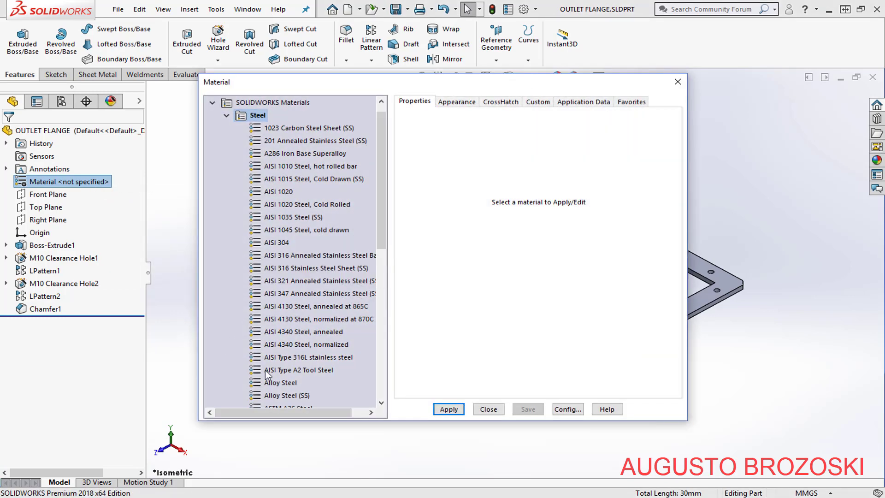
scroll(322, 392, "down", 2)
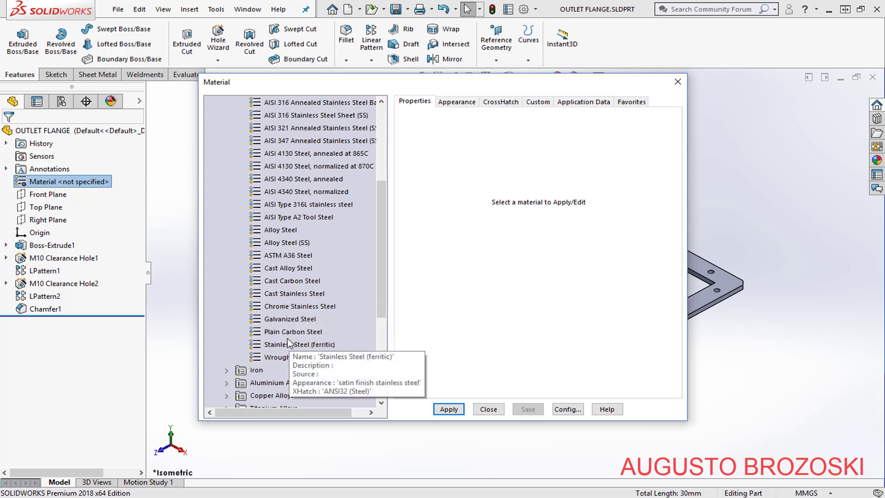
left_click(301, 332)
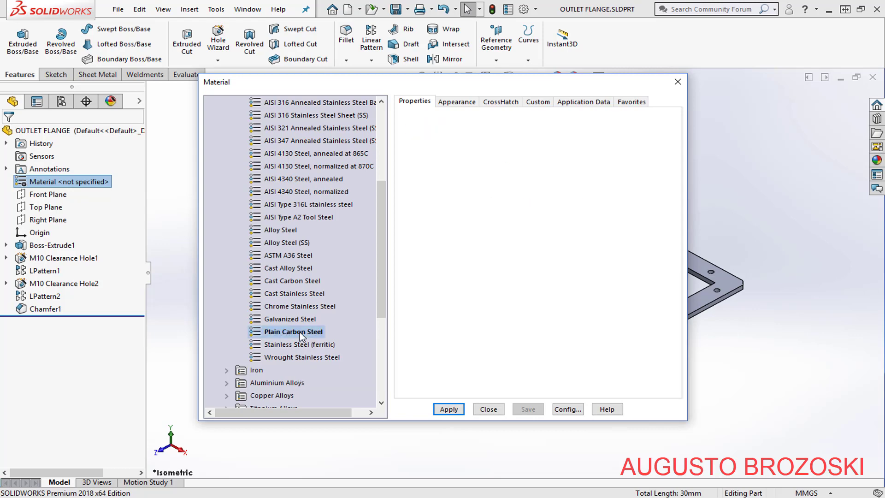
left_click(450, 410)
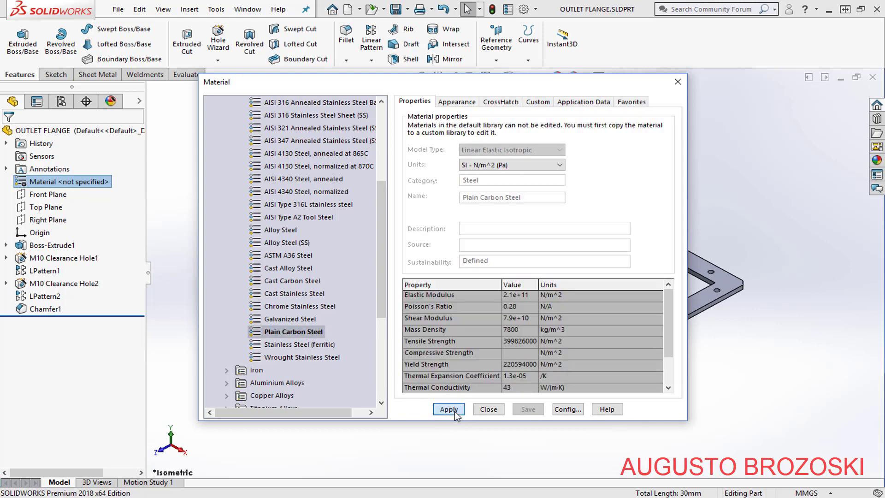
left_click(488, 409)
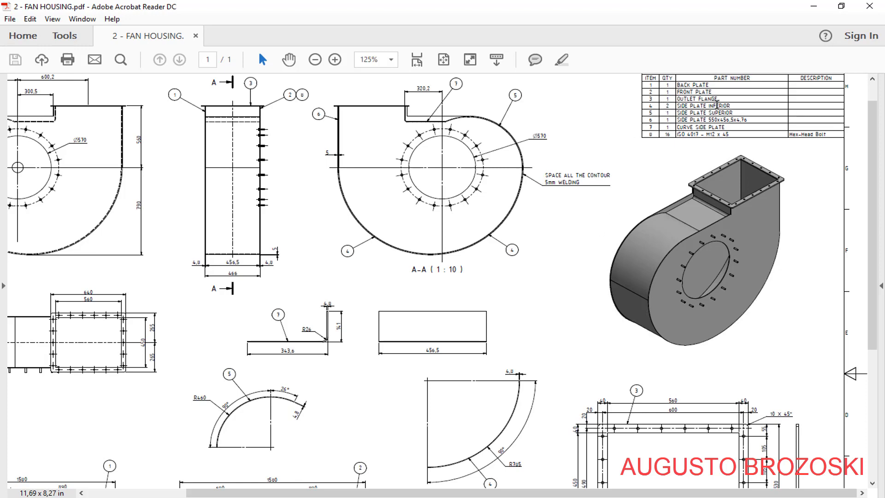
- Return from the PDF parts list to SOLIDWORKS, create a new part and save it as SIDE PLATE INFERIOR in the fan project folder
left_click(814, 7)
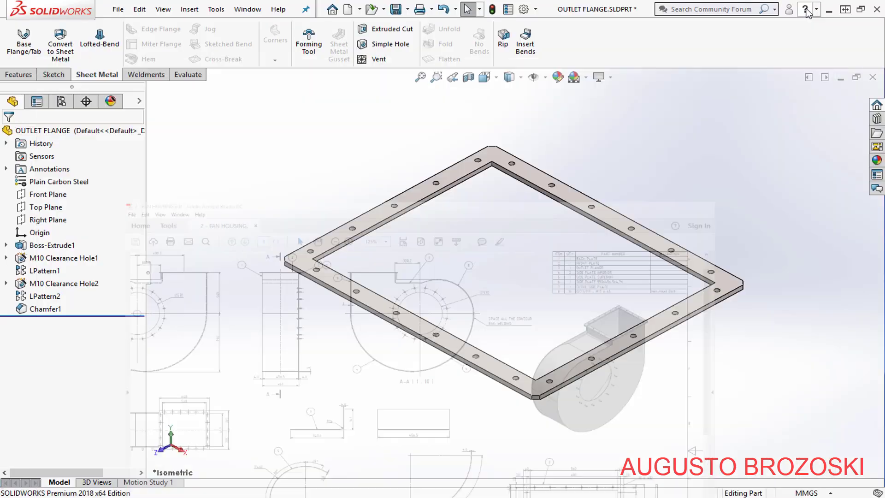
left_click(348, 9)
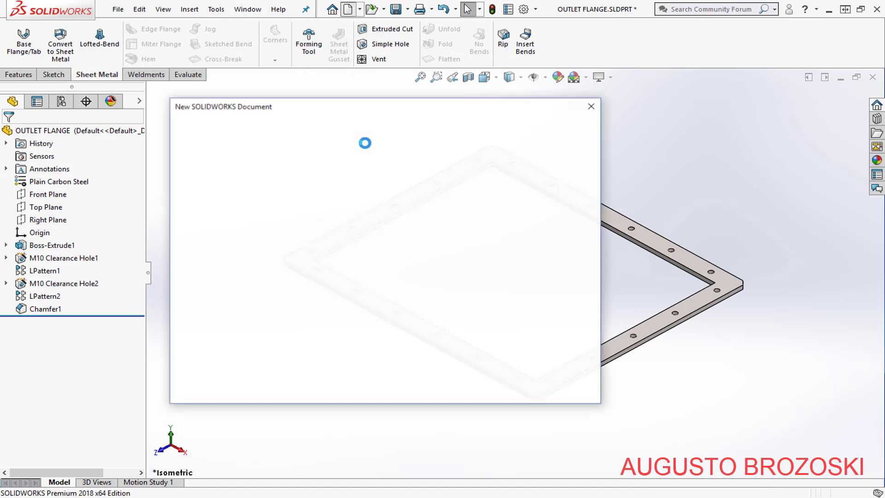
left_click(449, 379)
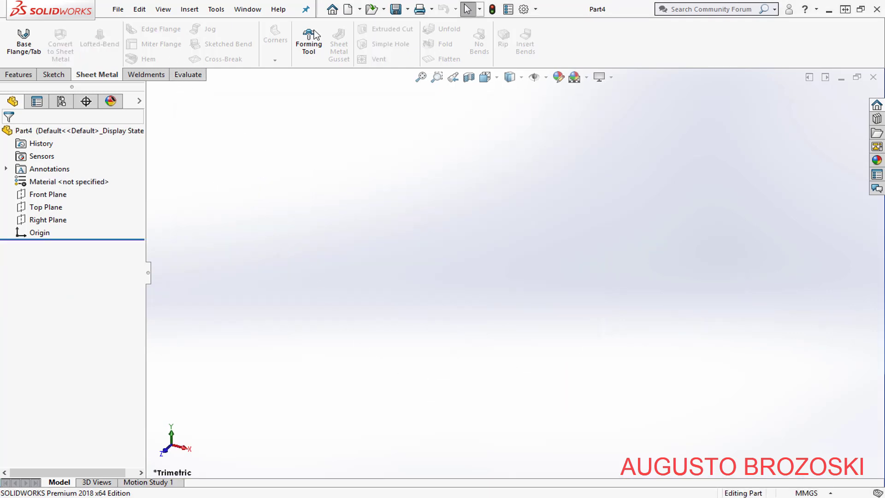
left_click(395, 10)
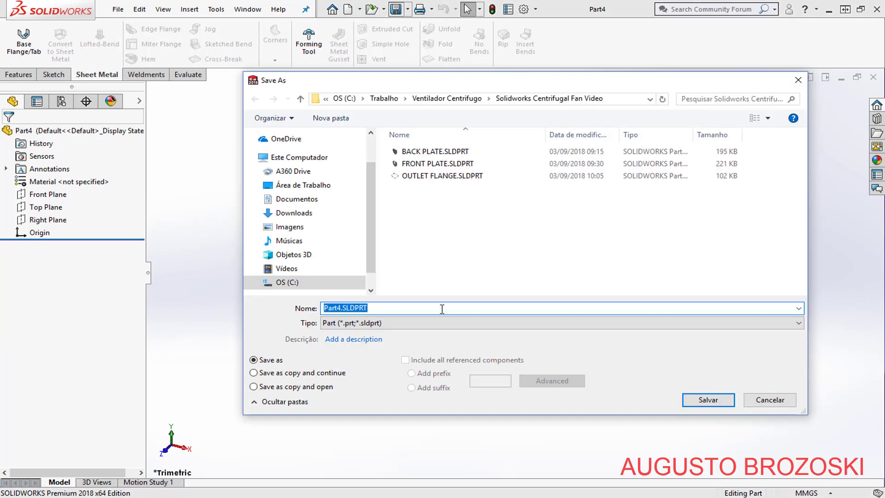
type("SIDE PLATE INFERIOR")
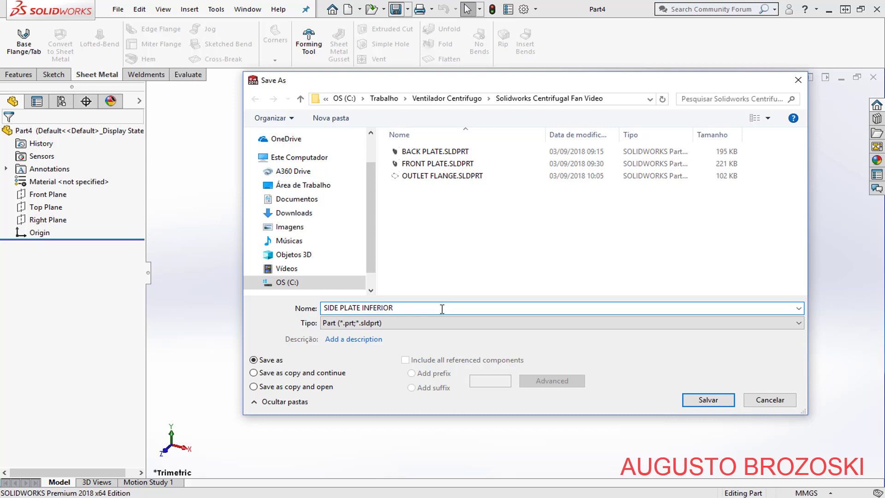
left_click(715, 402)
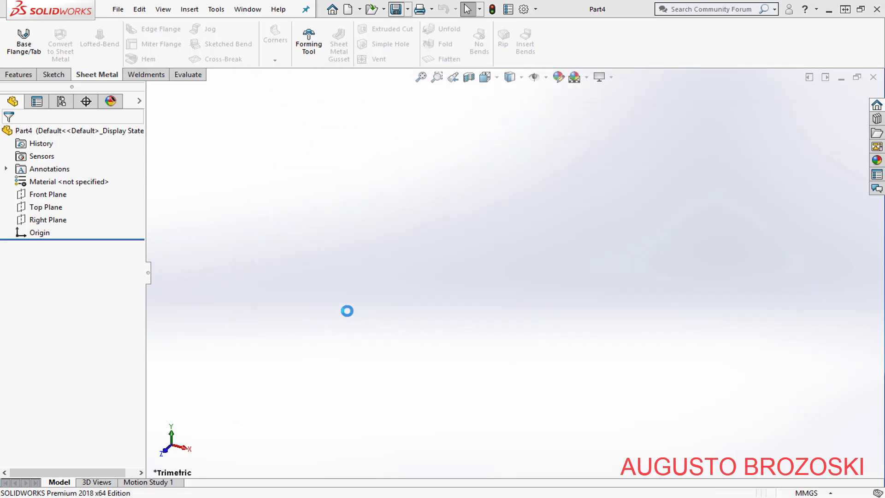
- Start a new sketch on the Front Plane of the side plate part
left_click(54, 76)
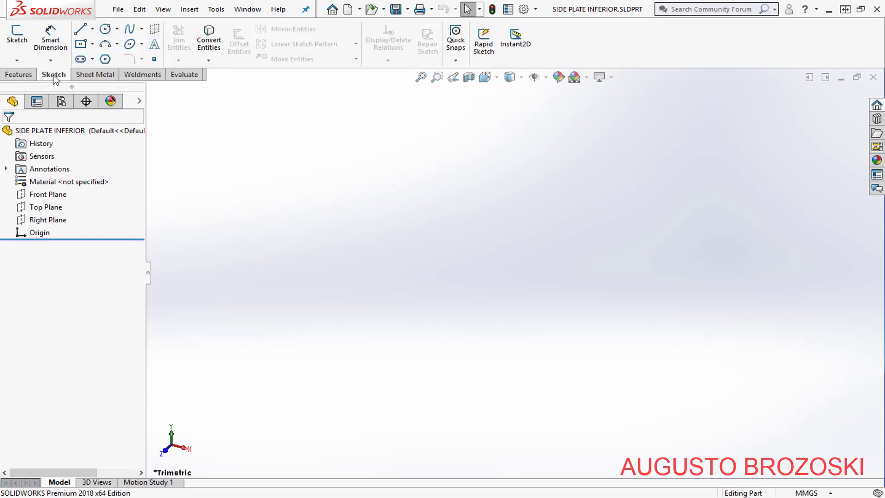
left_click(17, 37)
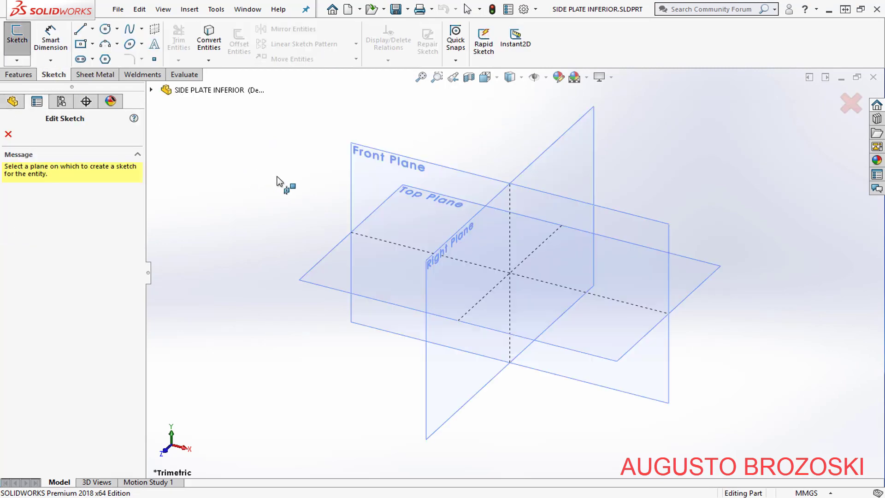
left_click(374, 155)
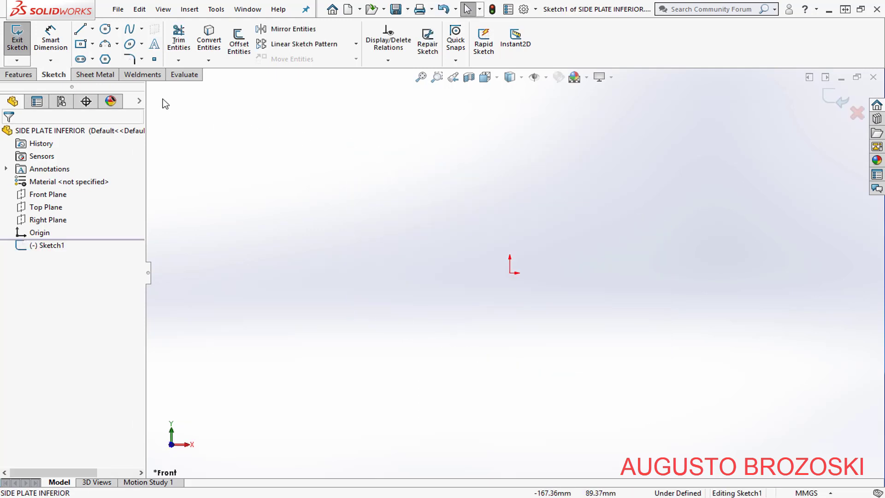
- Sketch a circle centred on the origin with a radius of about 84 mm
left_click(105, 28)
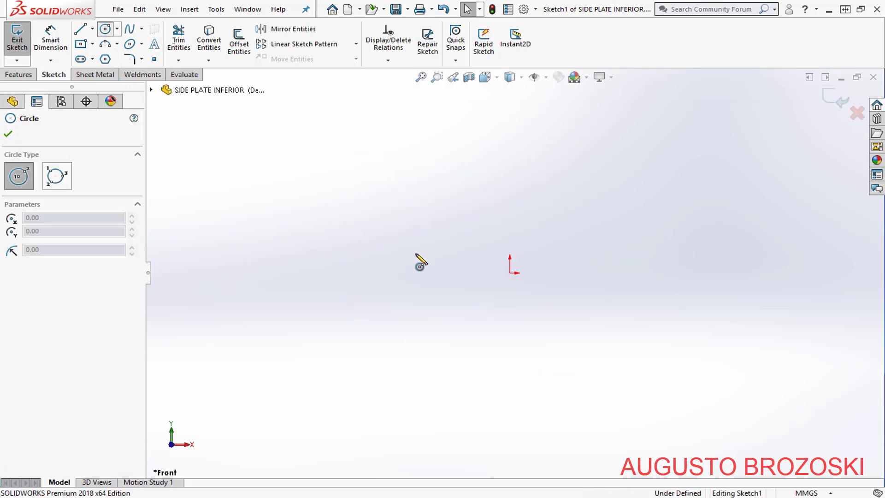
left_click(510, 272)
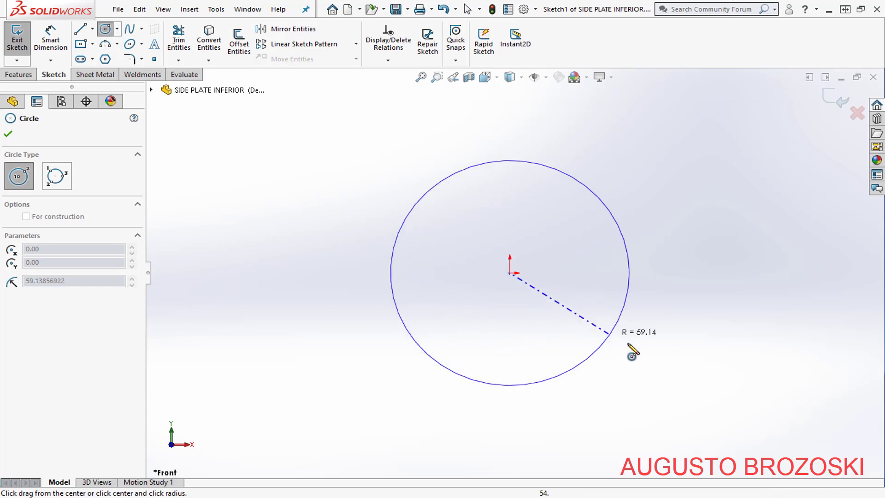
left_click(659, 361)
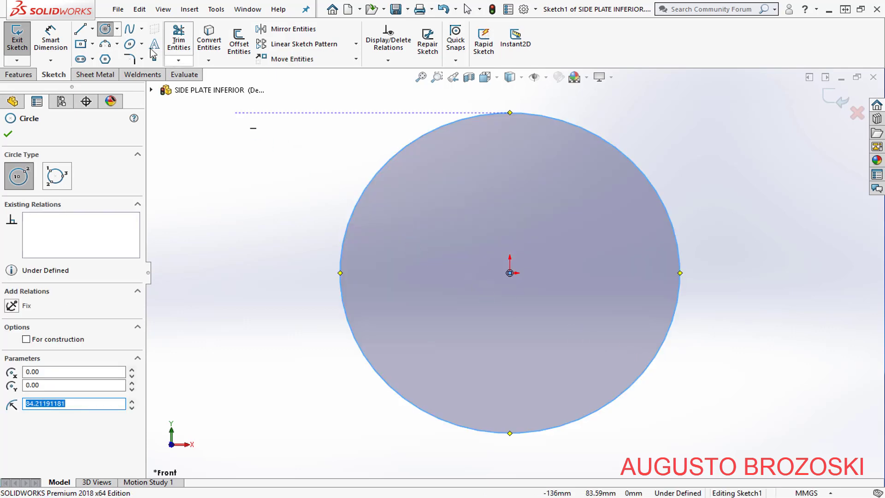
- Draw a horizontal and a vertical centerline connecting the origin to the circle's right and lower quadrant points
left_click(92, 29)
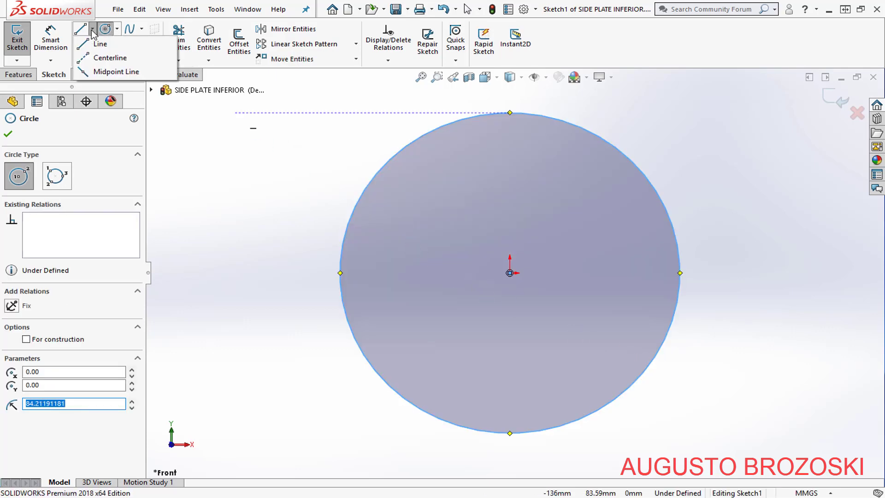
left_click(111, 59)
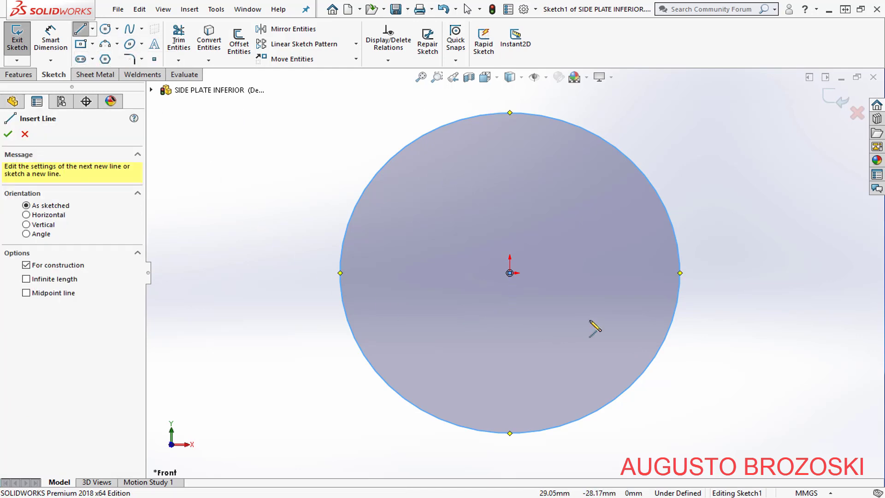
left_click(680, 273)
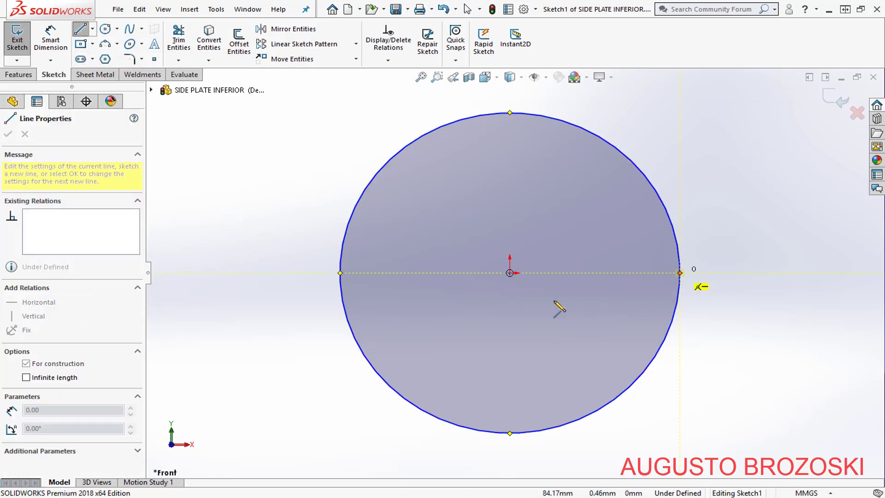
left_click(510, 273)
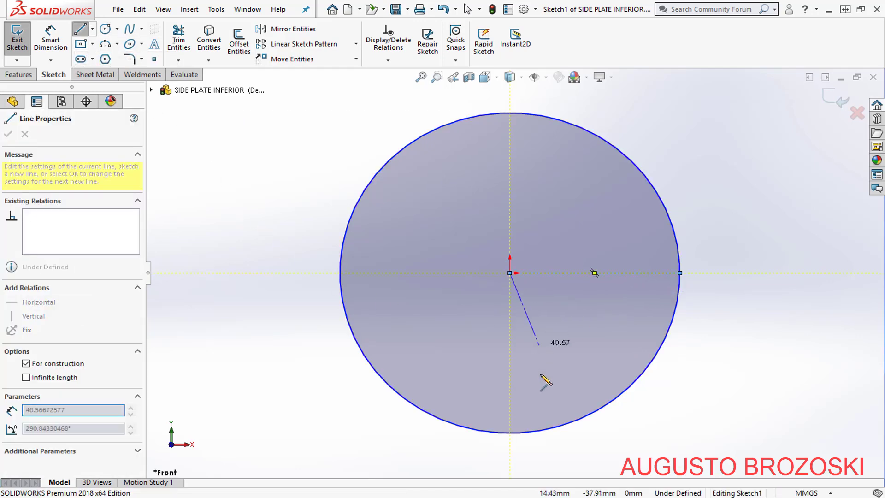
left_click(510, 433)
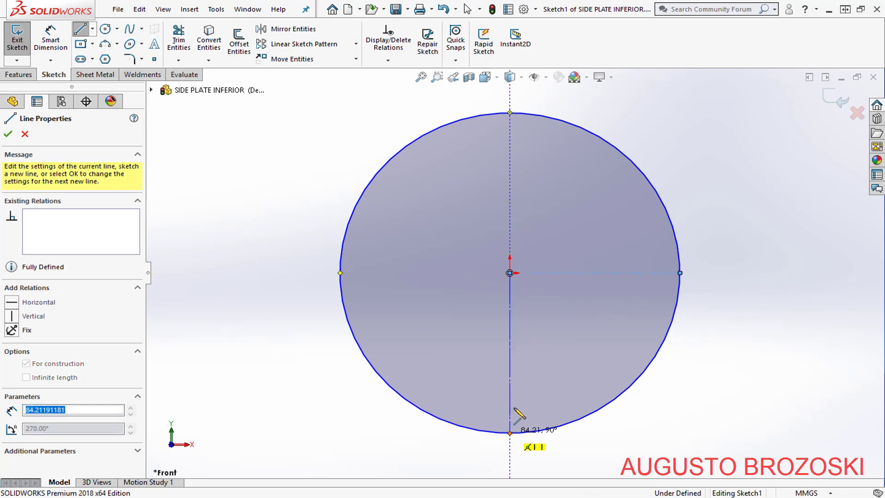
key("Escape")
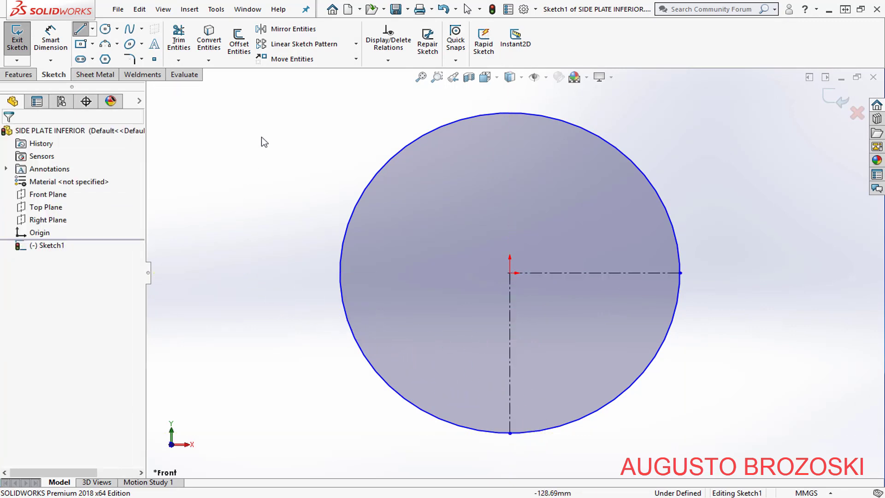
- Power trim the circle down to the lower-right quarter arc between the two centerlines
left_click(179, 40)
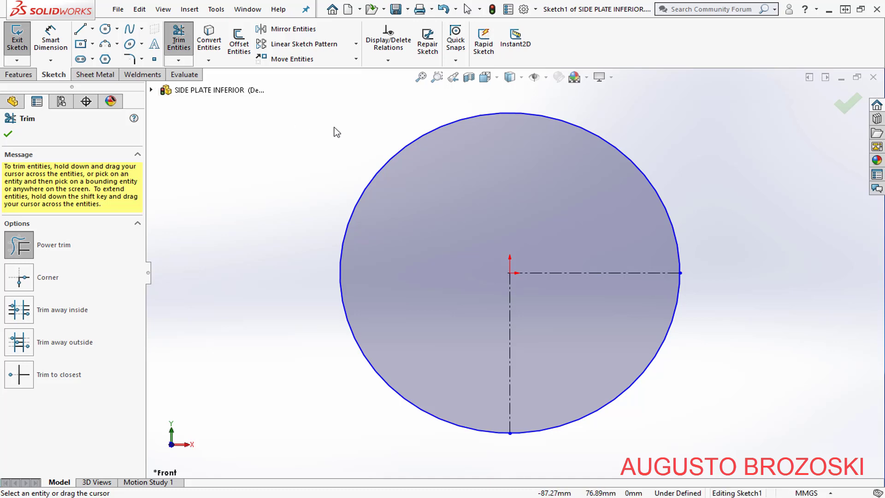
left_click_drag(385, 188, 362, 185)
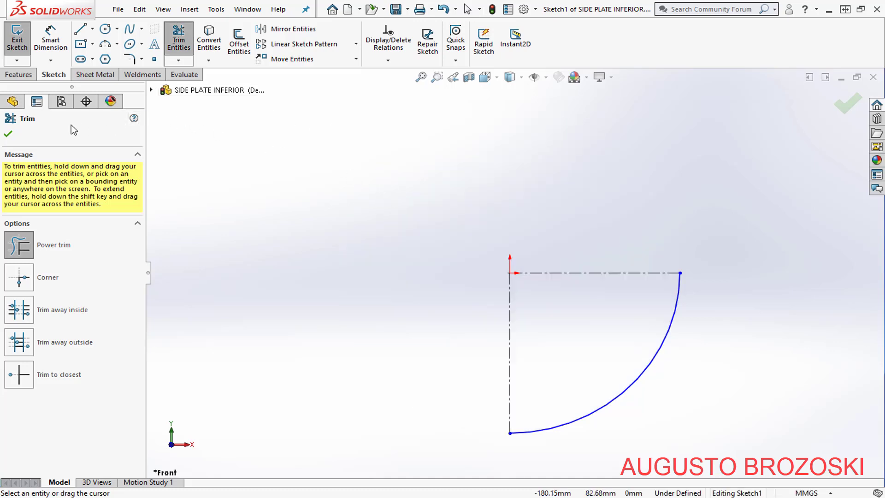
left_click(8, 134)
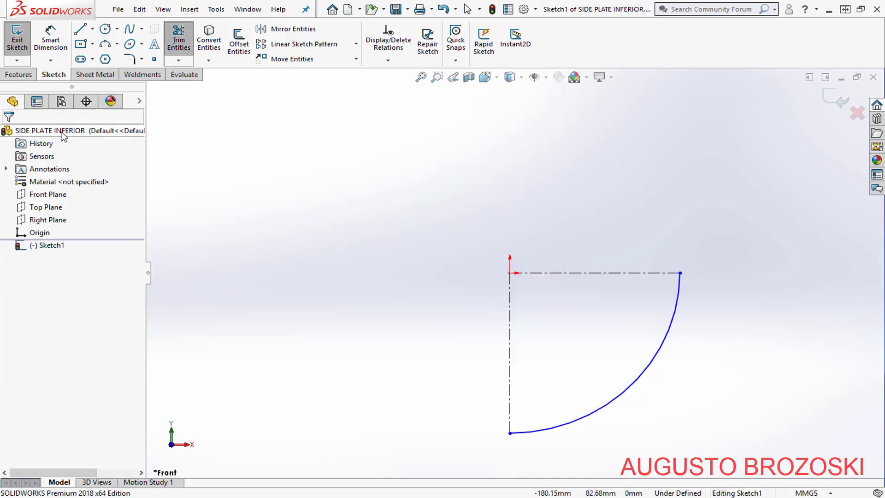
- Apply a radius dimension to the quarter arc
left_click(51, 40)
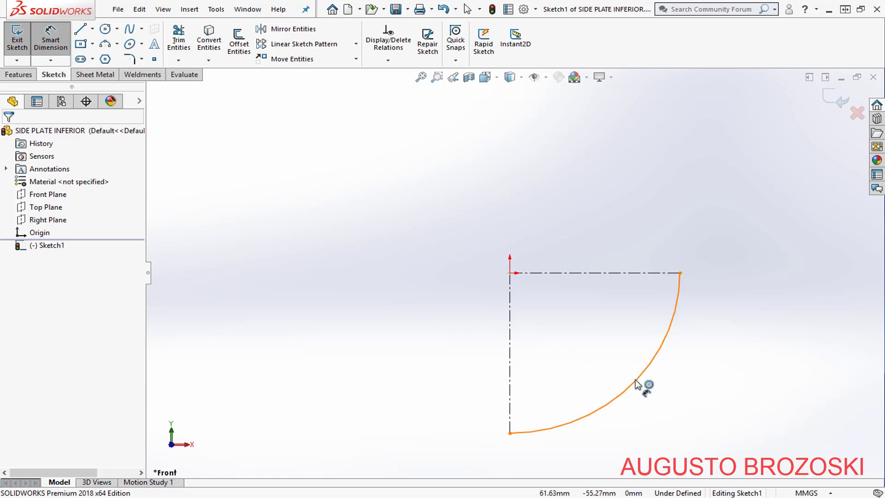
left_click(636, 381)
left_click(599, 352)
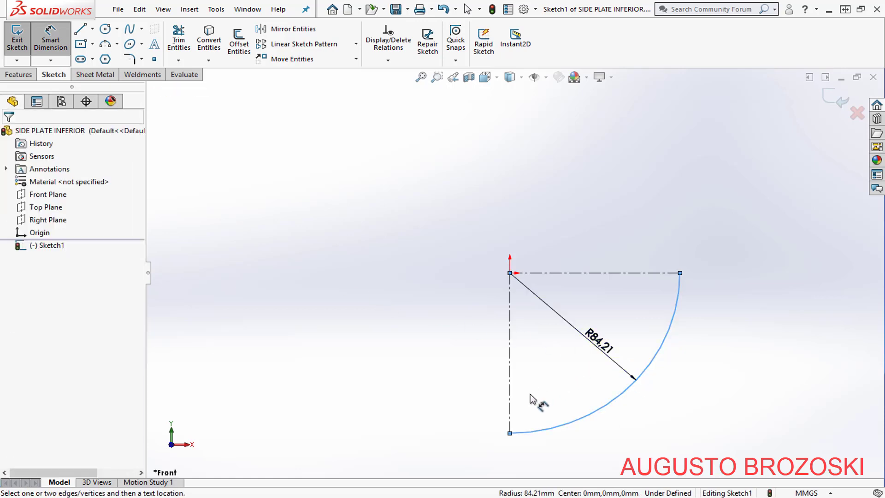
- Switch to the fan housing PDF and examine the item 4 detail enlarged to 300% for the arc's radius
key("alt+Tab")
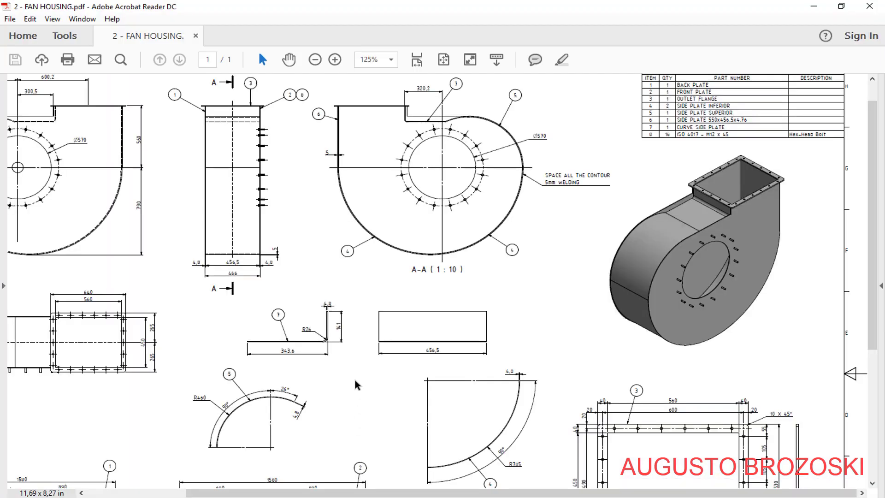
scroll(461, 383, "down", 5)
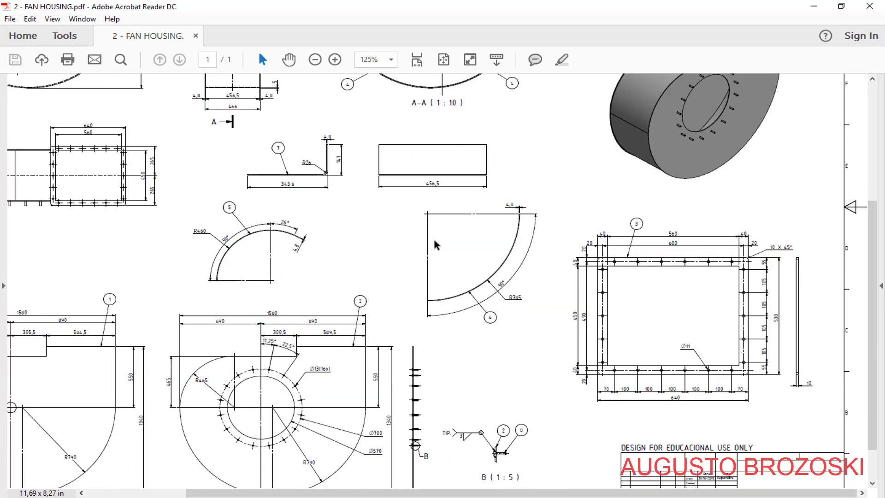
left_click(335, 60)
left_click(334, 60)
left_click(334, 59)
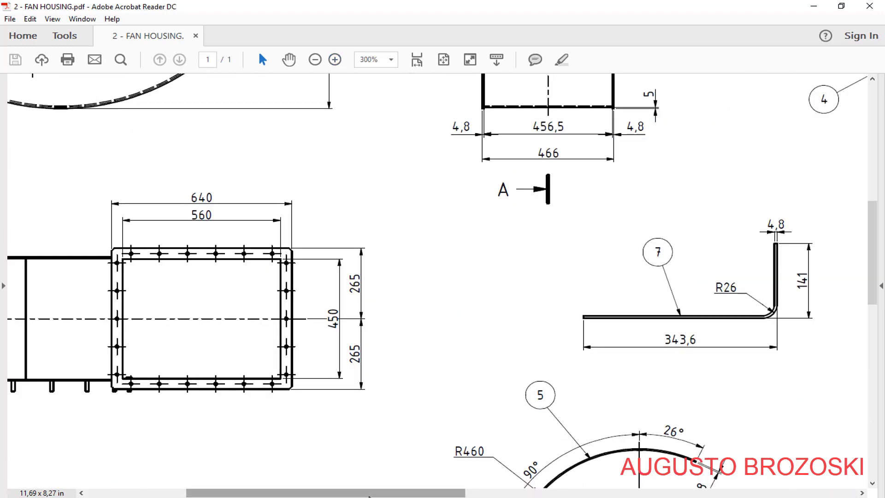
left_click_drag(362, 492, 526, 492)
scroll(498, 360, "down", 7)
scroll(497, 341, "down", 3)
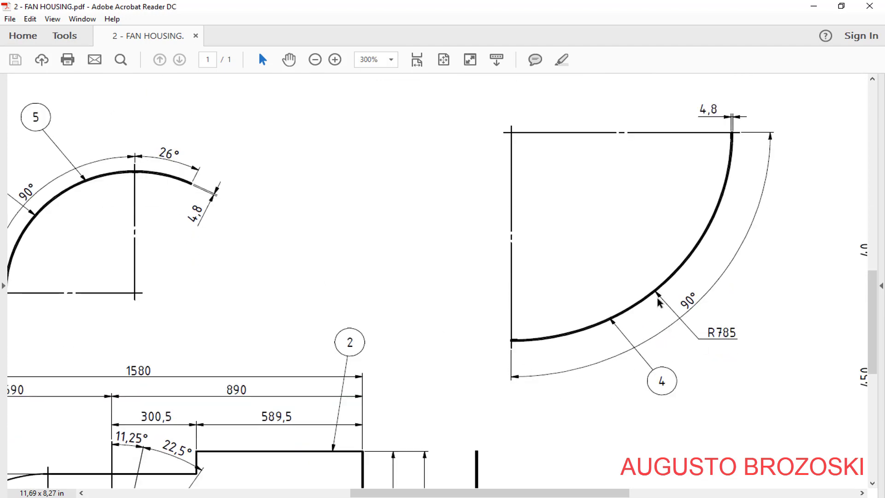
- Return to SOLIDWORKS and set the quarter arc's radius to 785 mm
left_click(813, 6)
left_click(595, 374)
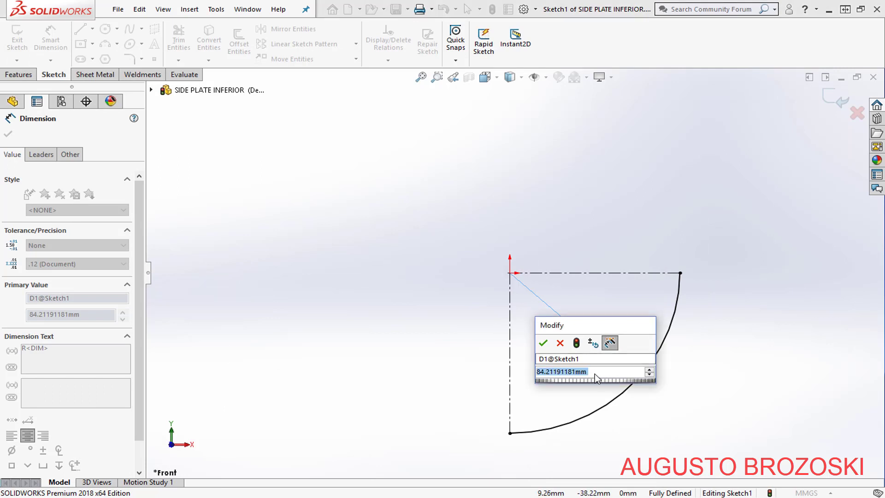
type("785")
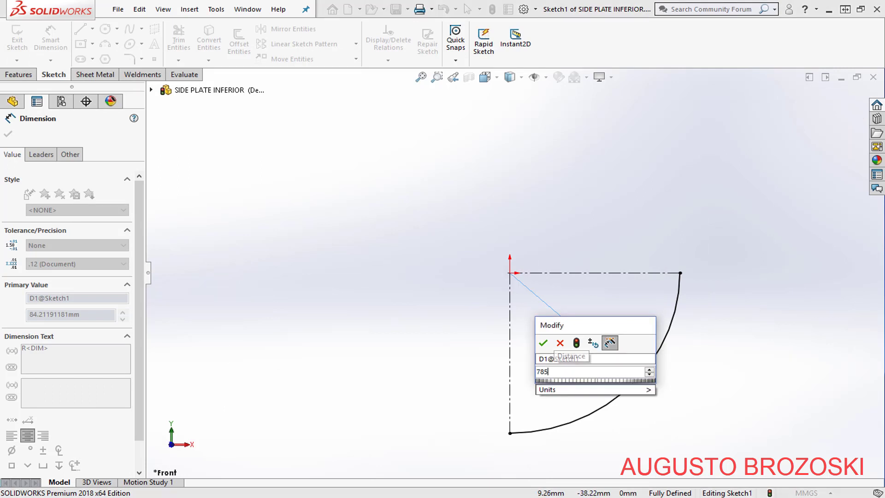
key("Return")
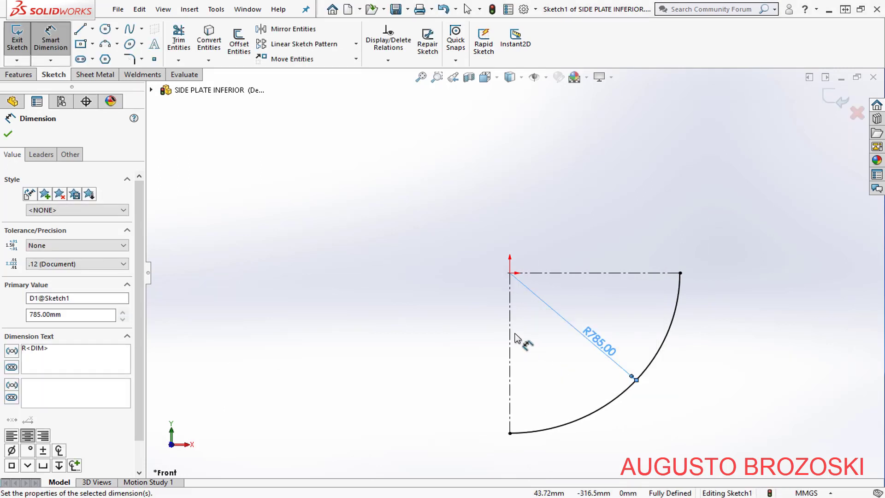
left_click(420, 76)
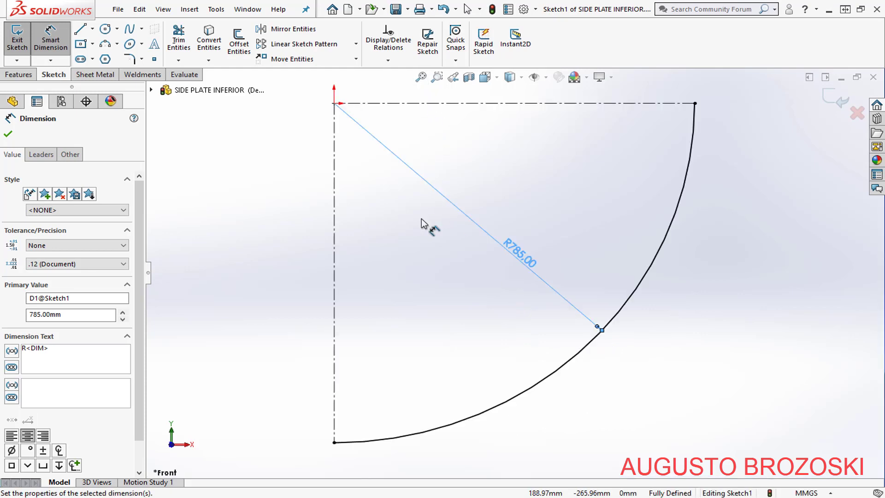
- Exit the quarter-arc sketch and start a sheet metal Base Flange from it
left_click(835, 101)
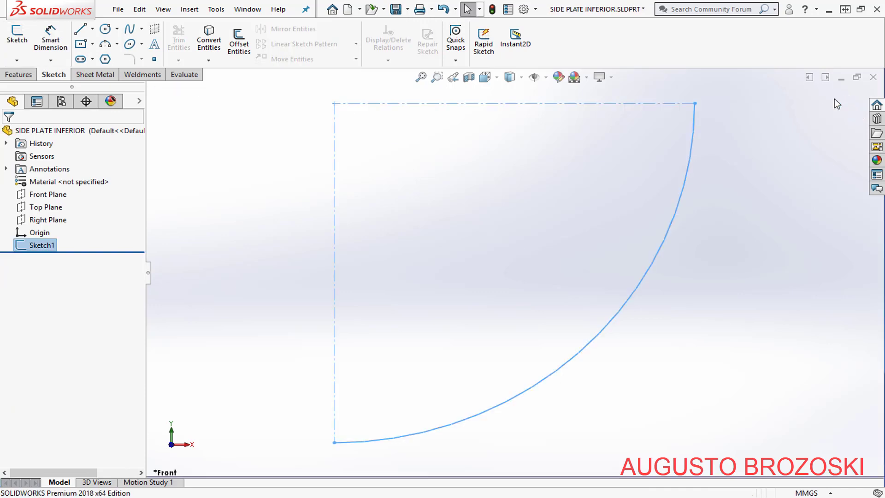
left_click(484, 77)
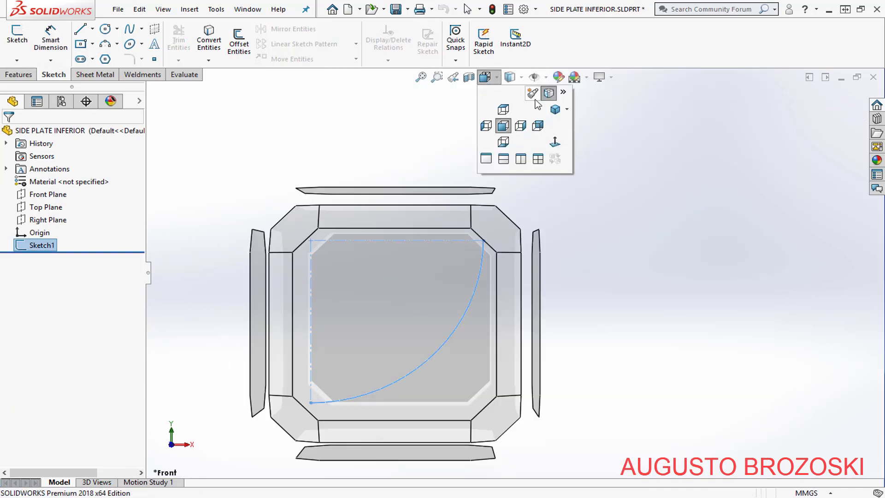
left_click(555, 111)
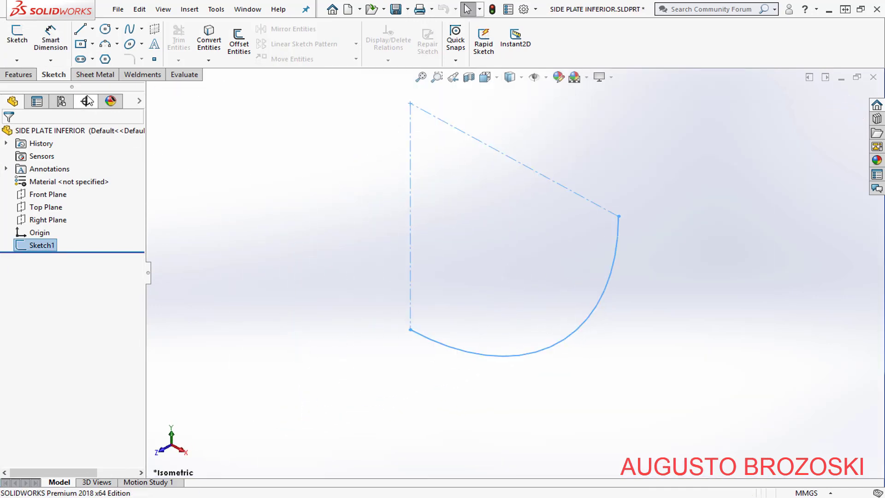
left_click(92, 77)
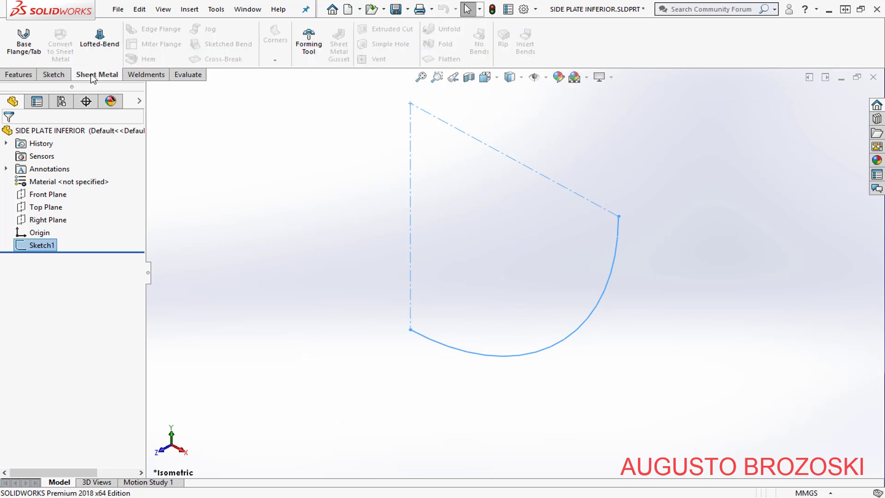
left_click(26, 53)
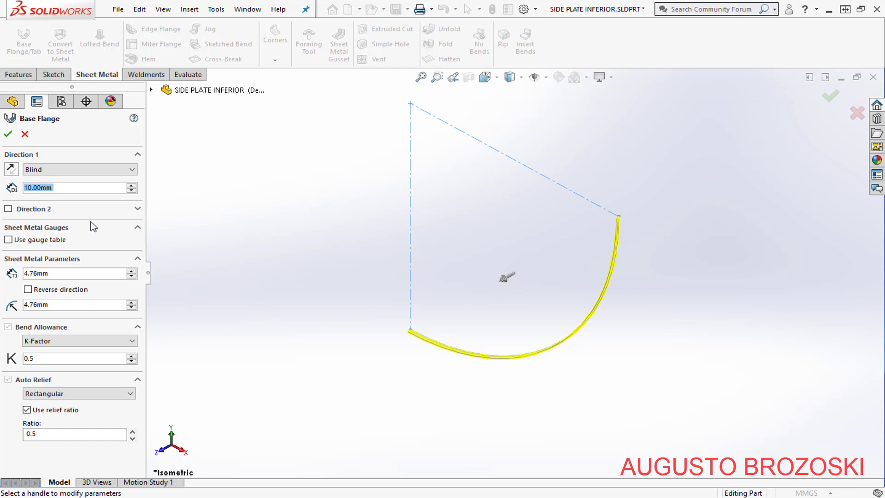
scroll(586, 240, "down", 4)
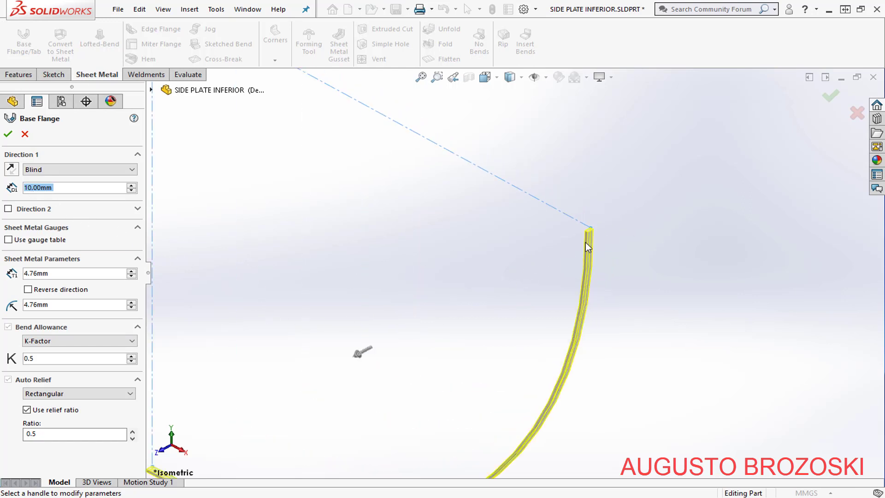
- Switch to the fan housing PDF and examine the part details and the housing's side view for the side plate's width
key("alt+Tab")
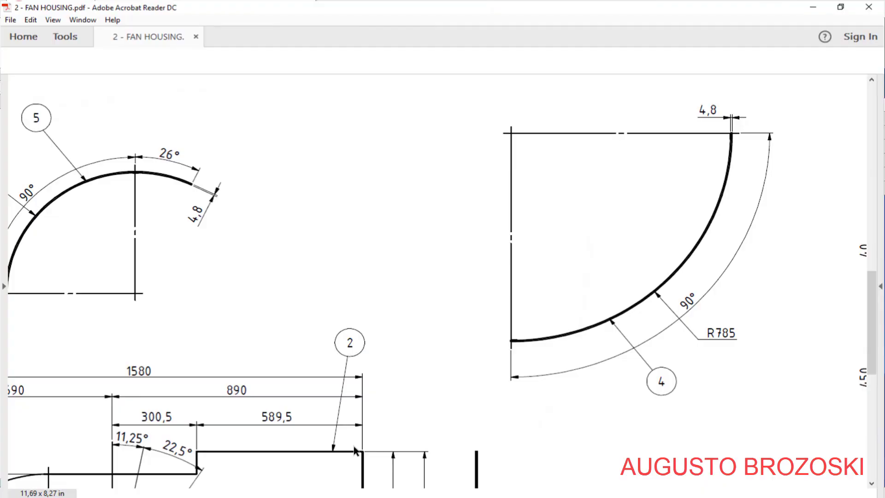
scroll(518, 323, "up", 3)
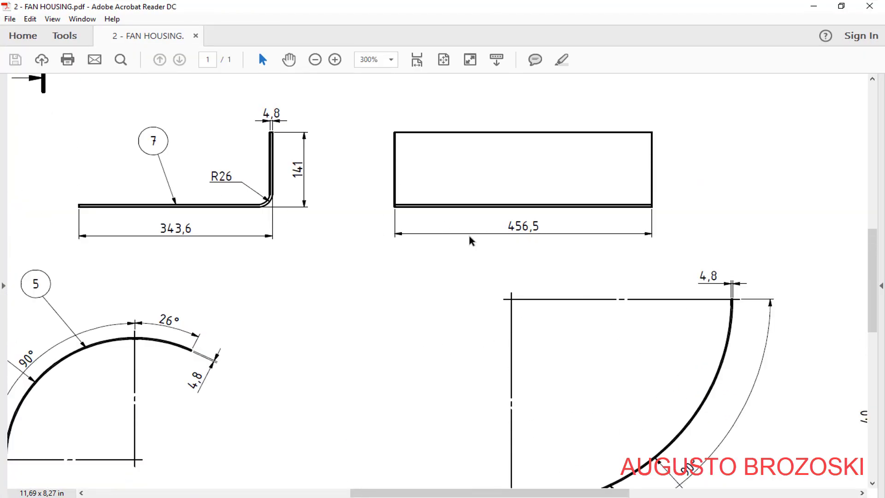
scroll(446, 248, "down", 2)
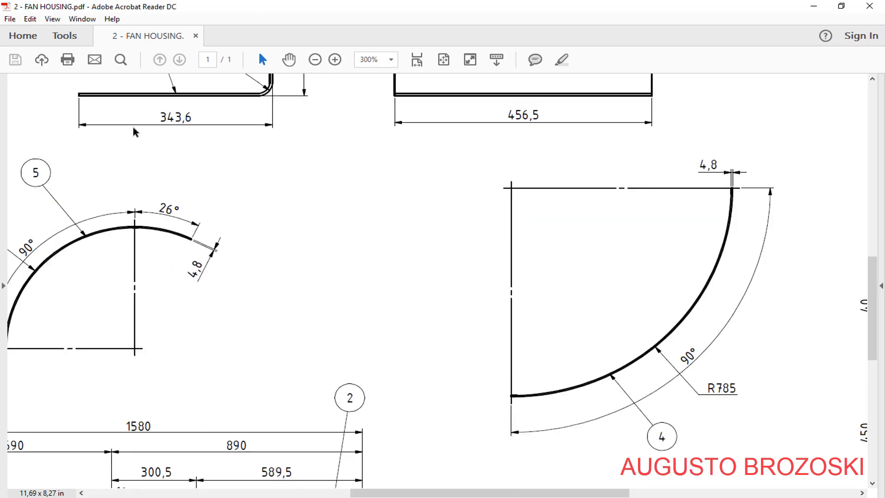
scroll(447, 298, "up", 2)
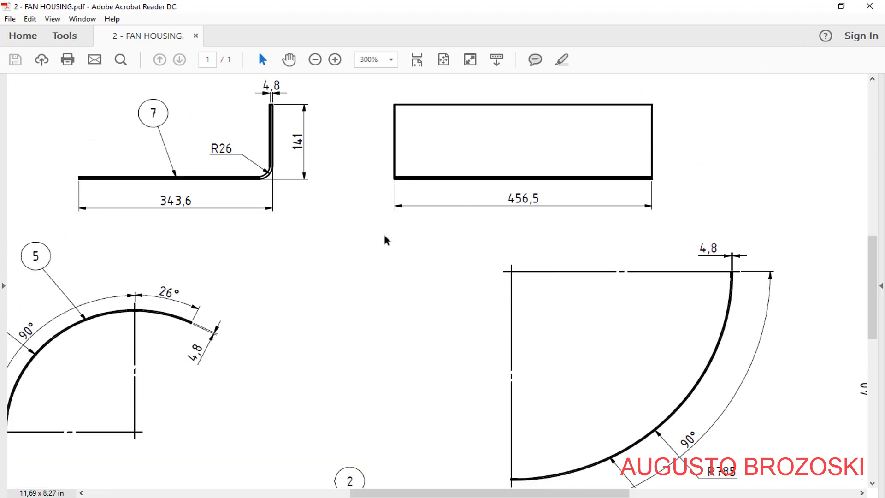
scroll(344, 251, "up", 4)
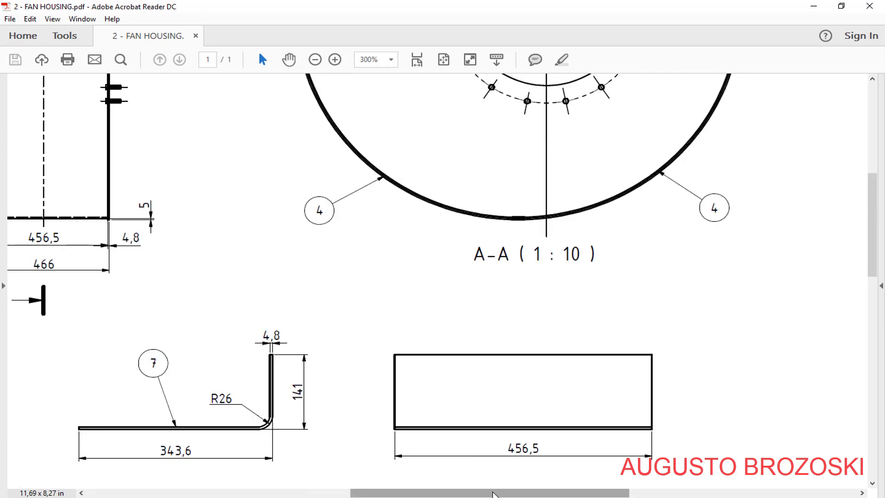
left_click_drag(494, 492, 378, 492)
scroll(420, 279, "up", 2)
scroll(418, 278, "up", 1)
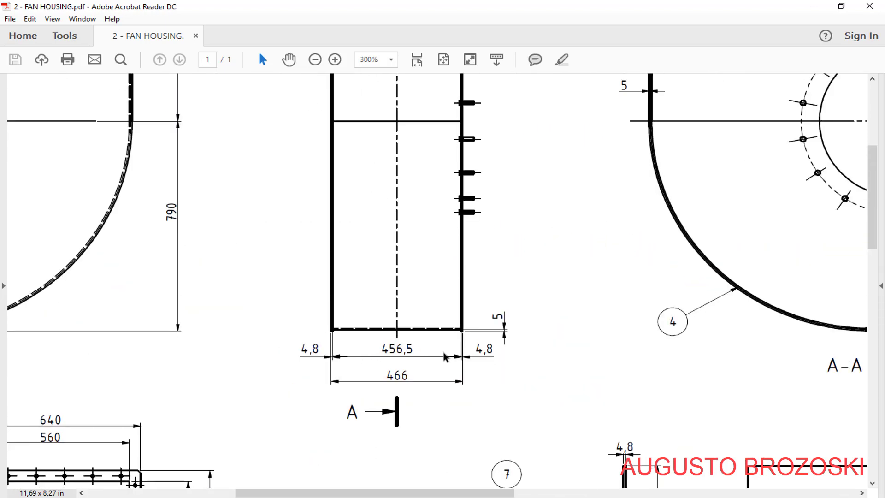
scroll(395, 352, "up", 4)
scroll(399, 355, "down", 6)
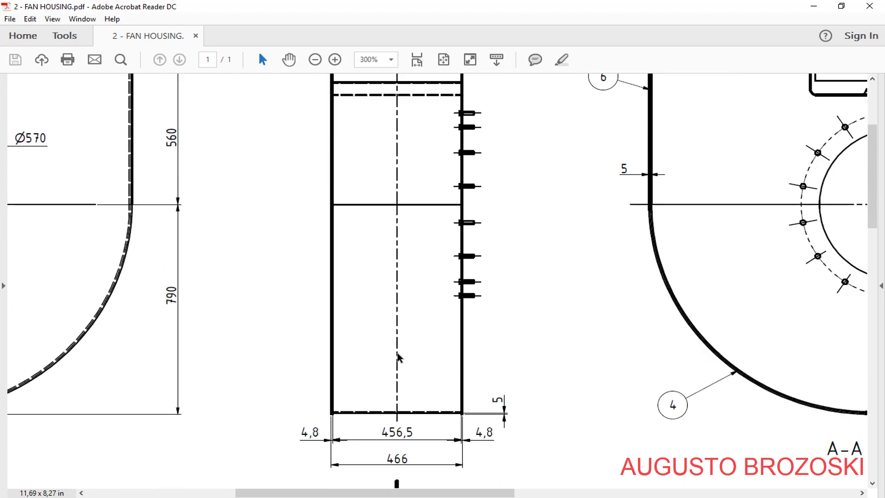
- Check the item 4 detail in the PDF, return to SOLIDWORKS and set the Base Flange depth to 456.5 mm
scroll(401, 362, "down", 5)
scroll(499, 488, "right", 10)
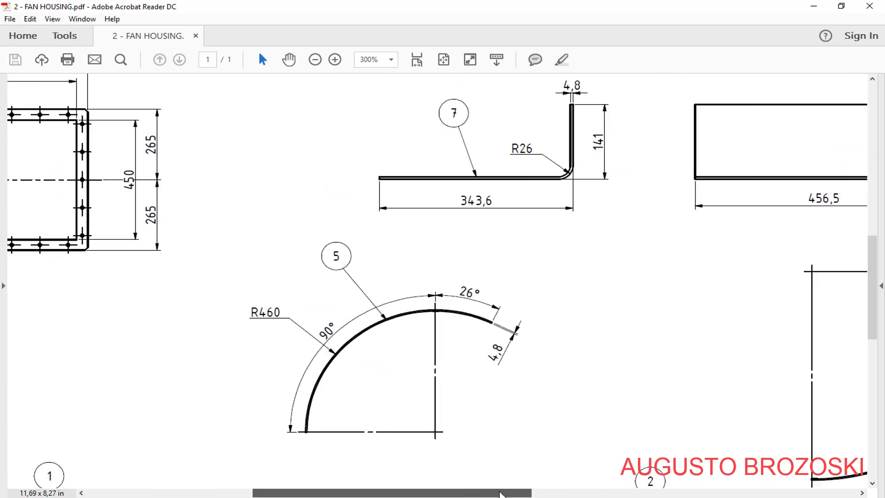
scroll(520, 168, "down", 3)
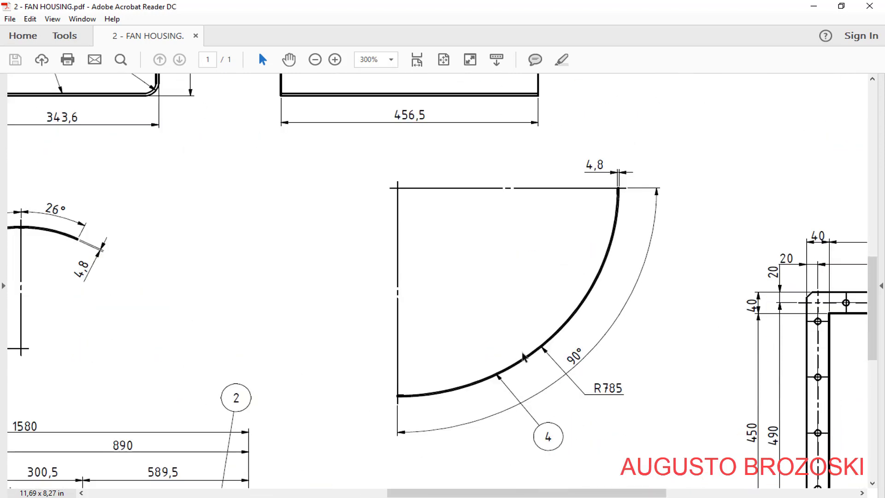
left_click(813, 8)
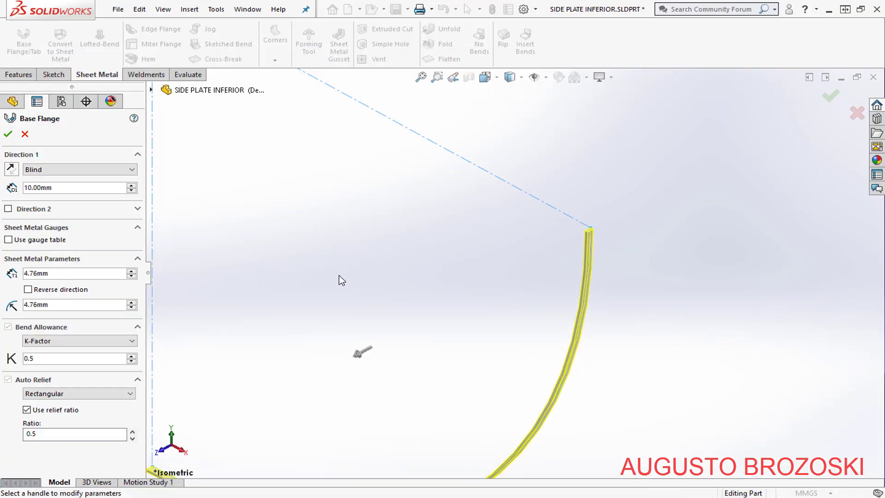
double_click(56, 186)
type("456")
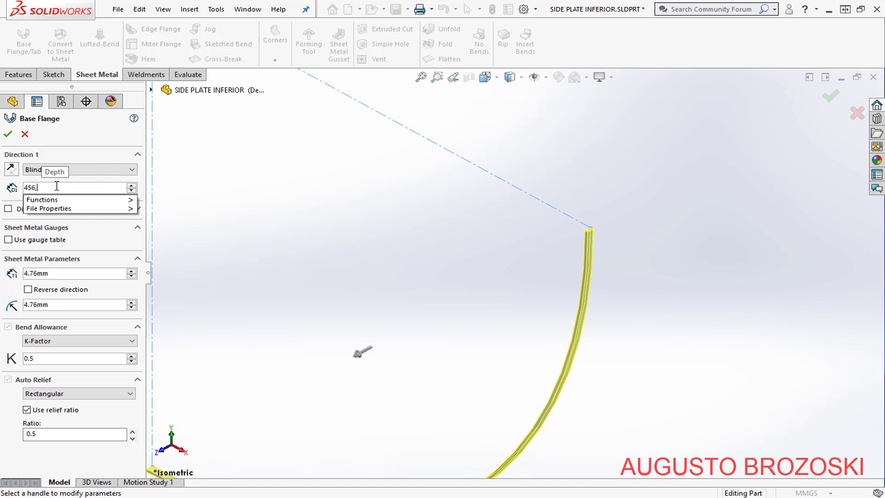
type(",5")
key("Return")
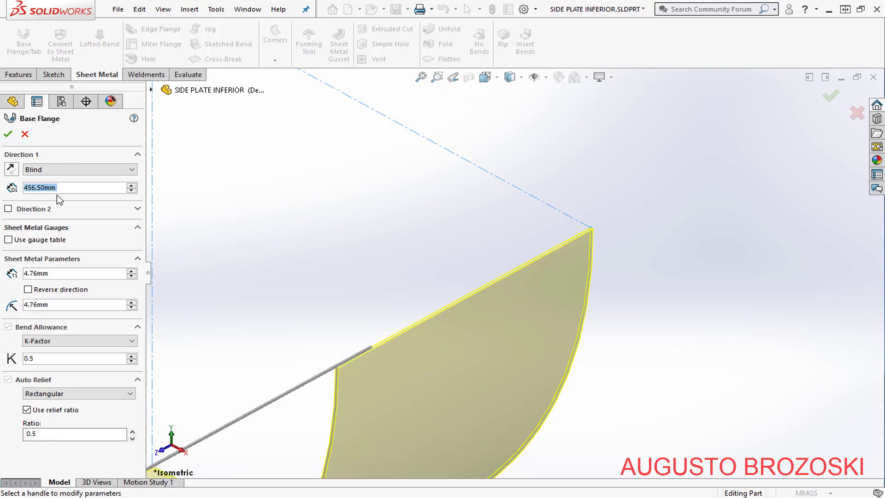
- Change the Base Flange end condition to Mid Plane and create the flange
left_click(93, 167)
left_click(82, 211)
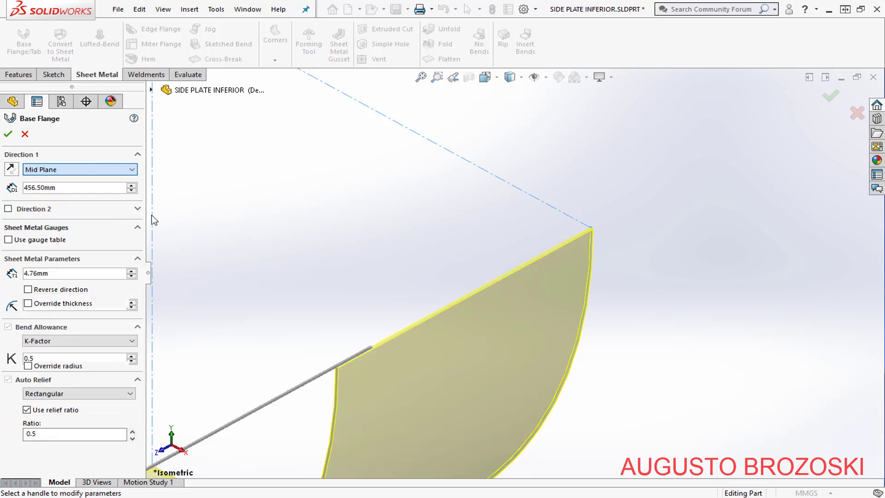
scroll(470, 272, "up", 2)
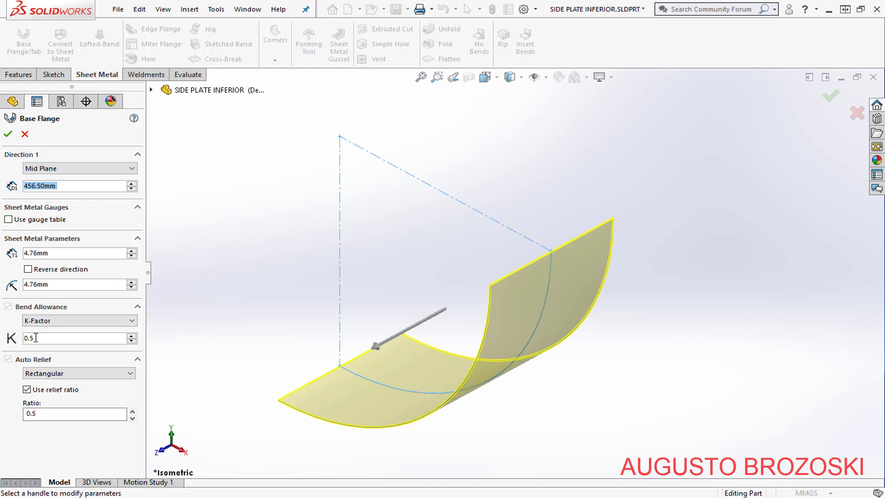
left_click(9, 135)
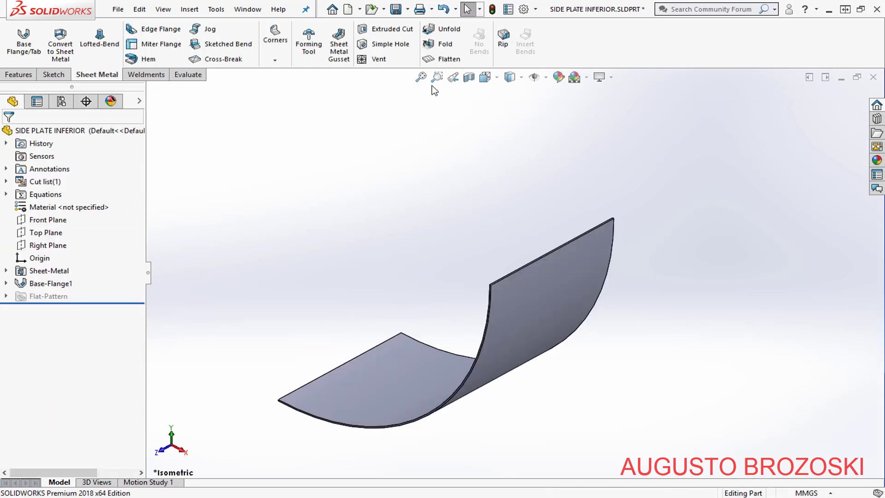
left_click(421, 77)
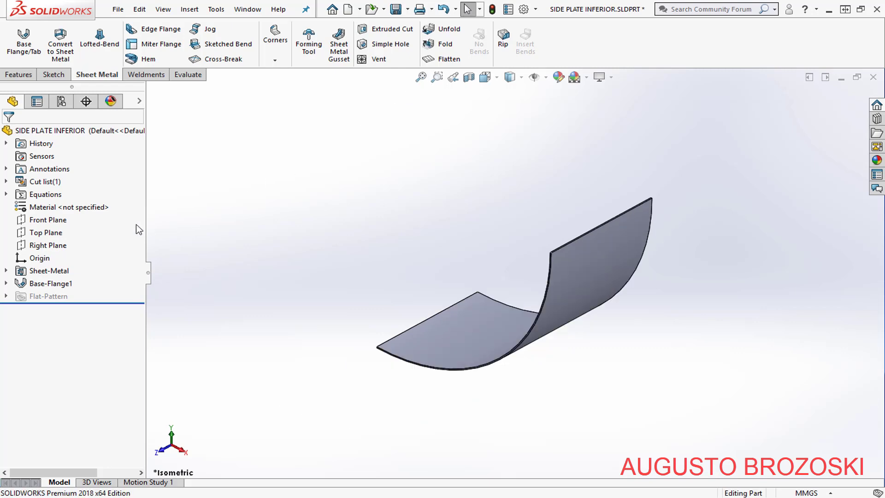
- Assign Plain Carbon Steel as the material of the inferior side plate
right_click(81, 213)
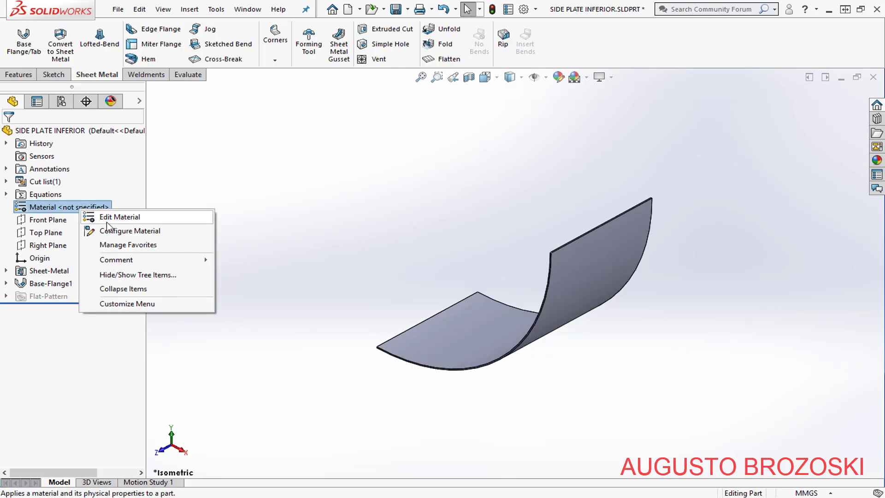
left_click(123, 217)
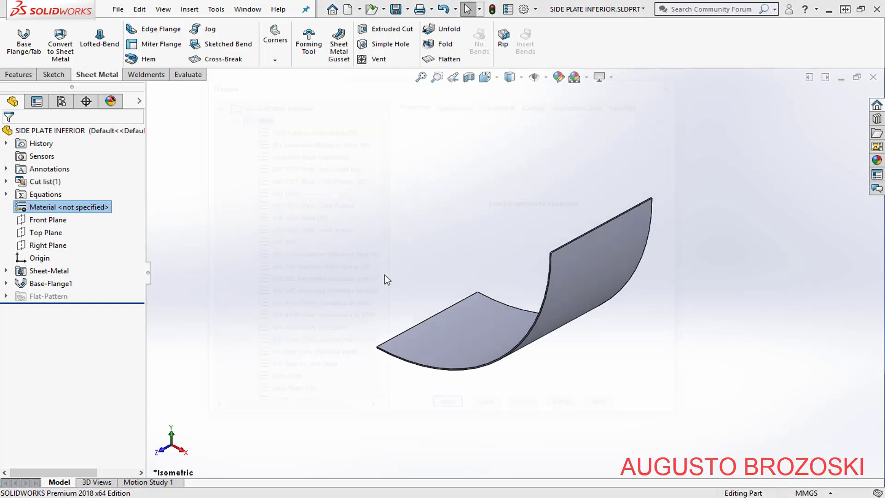
scroll(312, 300, "down", 2)
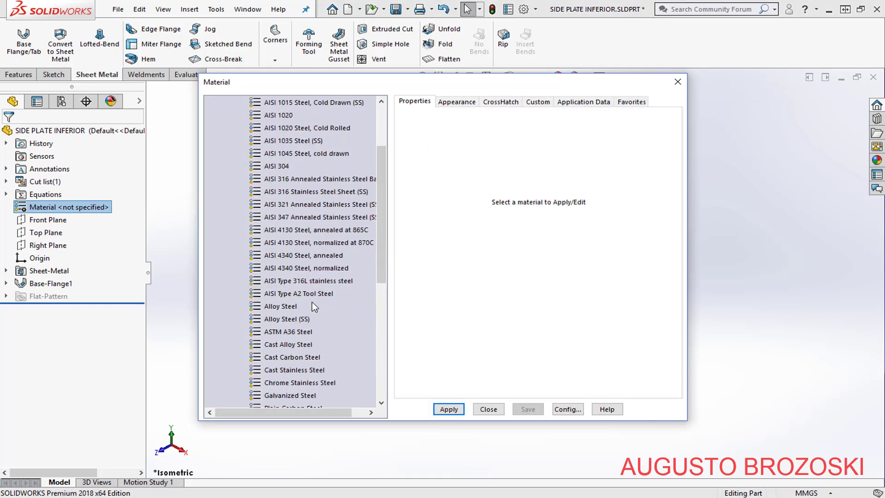
scroll(312, 302, "down", 1)
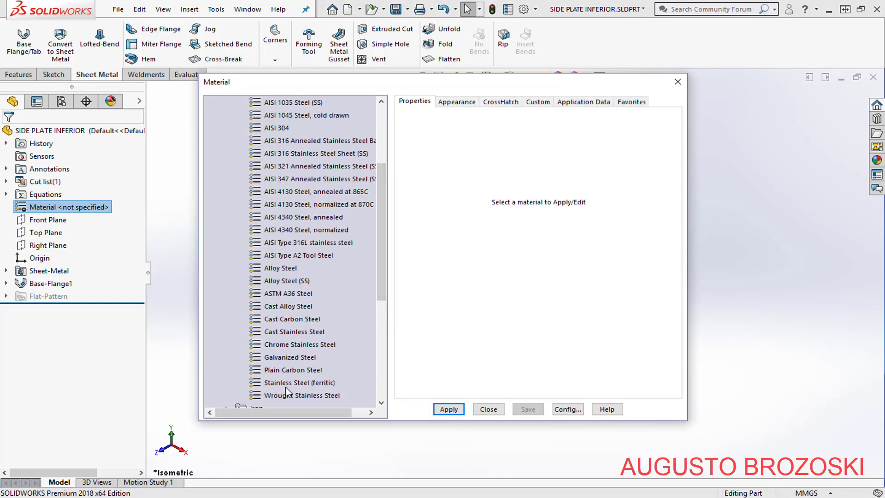
scroll(283, 383, "down", 1)
left_click(285, 332)
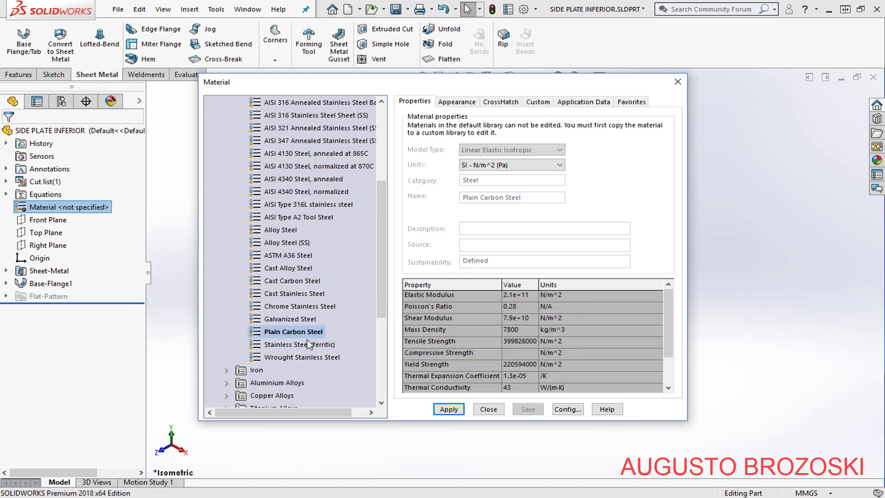
left_click(448, 409)
left_click(488, 410)
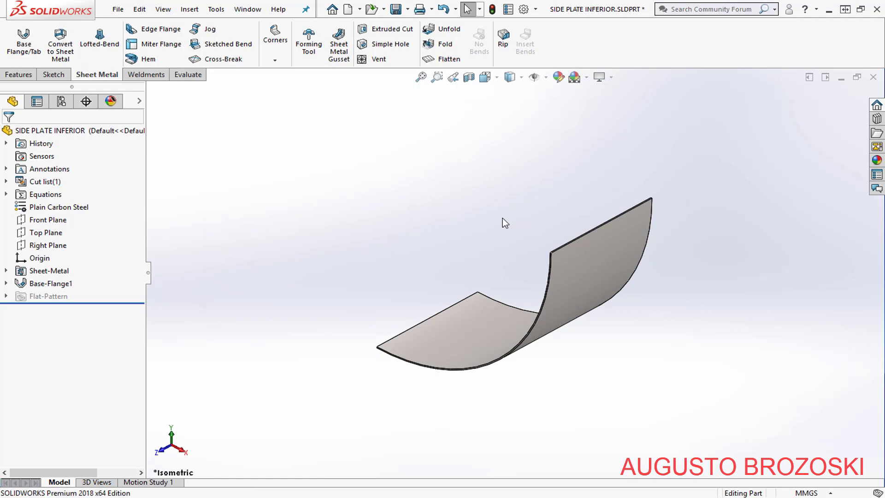
- Switch to the fan housing PDF, recheck the radius on the item 4 detail, and return to SOLIDWORKS
left_click(326, 496)
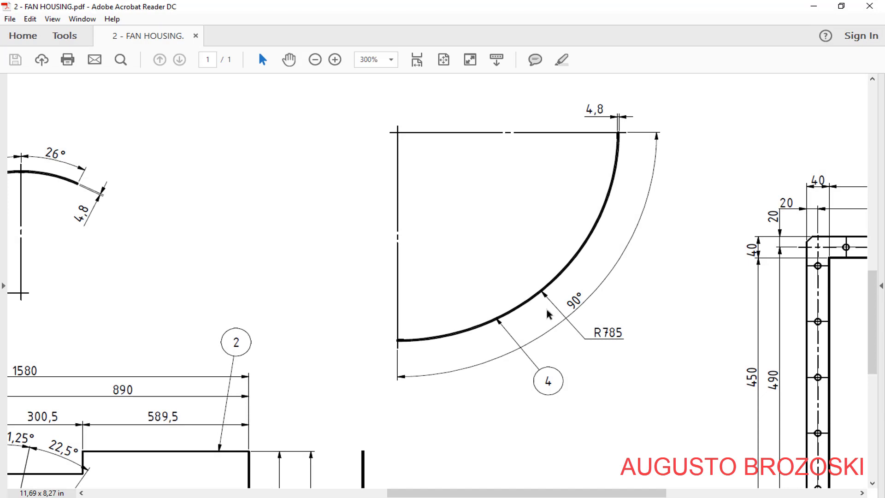
scroll(550, 314, "up", 1)
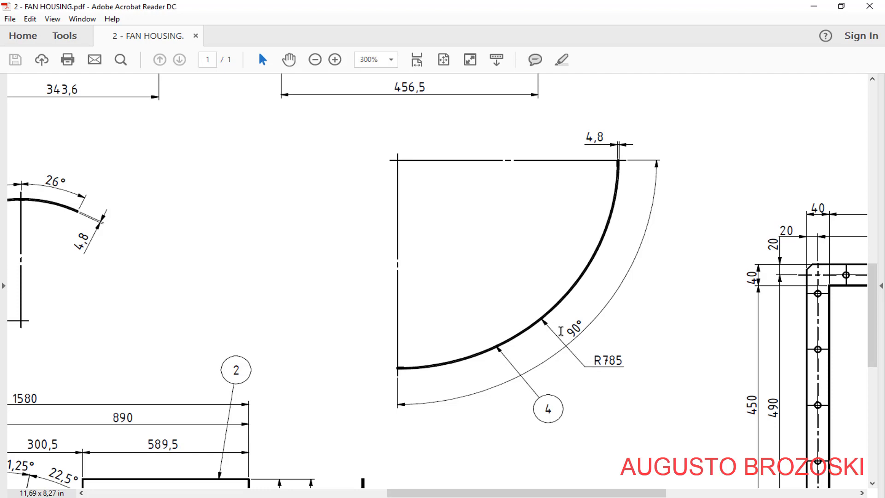
left_click(813, 6)
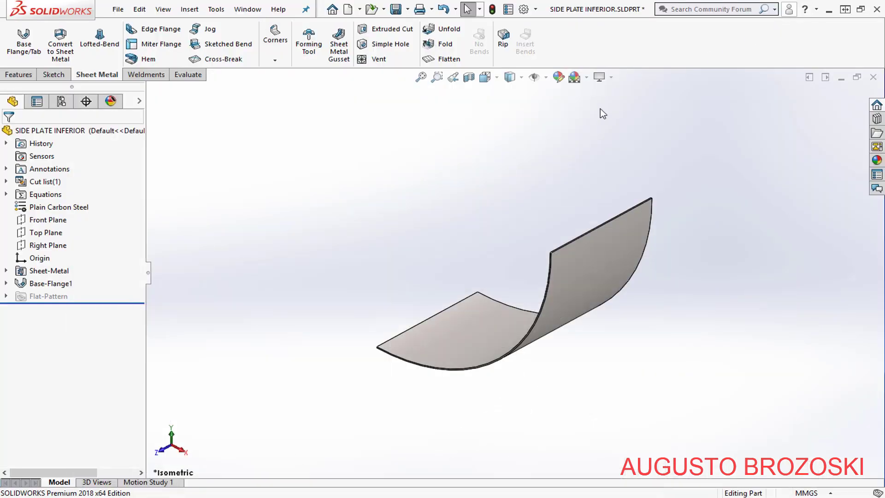
- Edit the base flange and reverse its thickness direction so the material lies inside the 785 mm arc
left_click(41, 285)
right_click(42, 285)
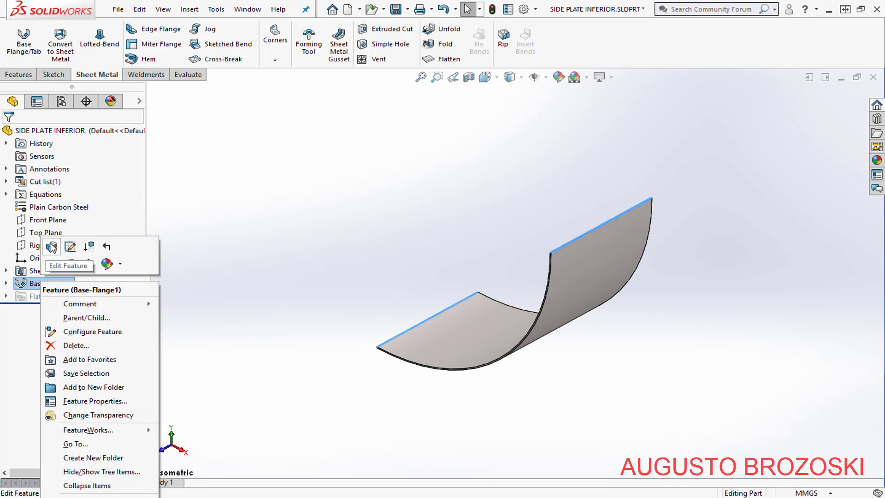
left_click(52, 247)
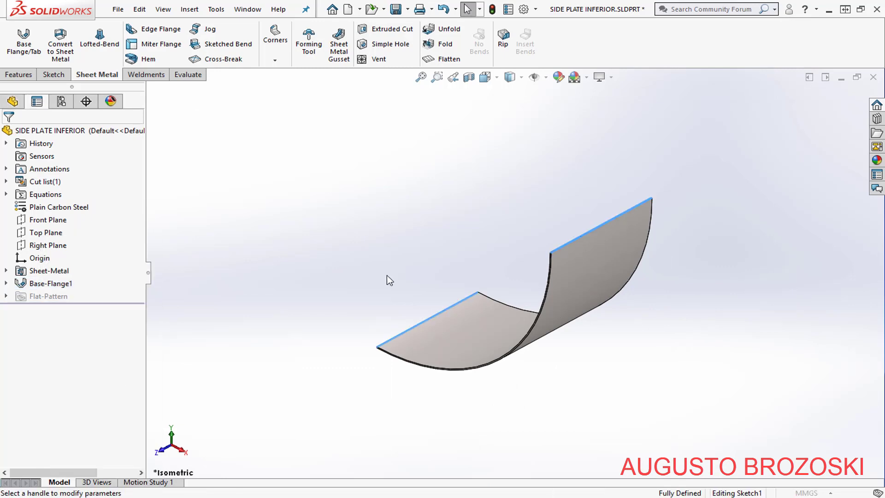
left_click(489, 78)
left_click(503, 125)
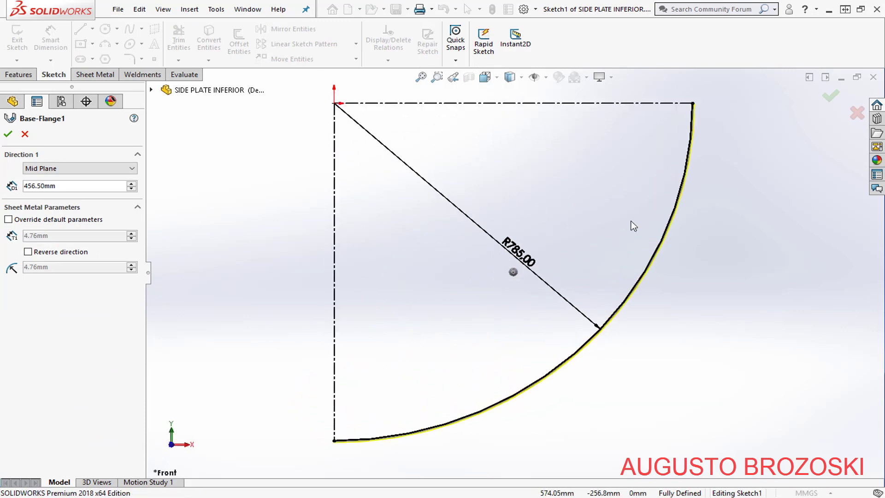
scroll(697, 104, "down", 9)
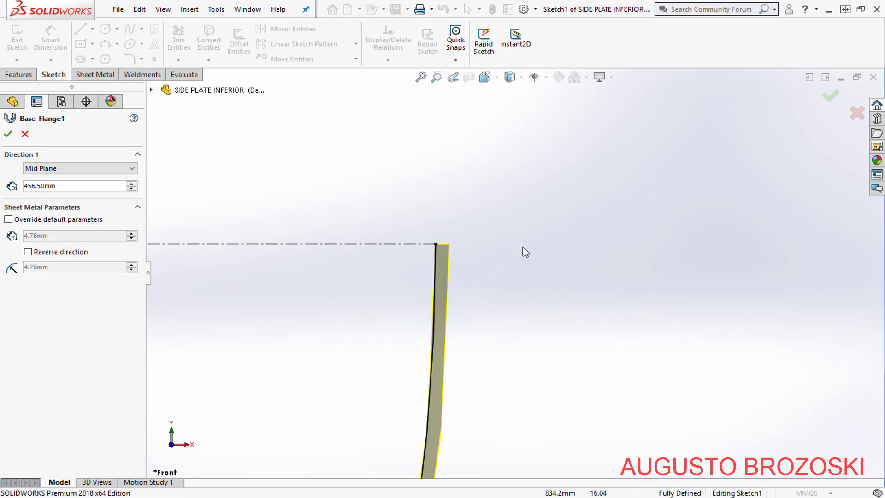
scroll(483, 290, "up", 1)
scroll(466, 287, "down", 2)
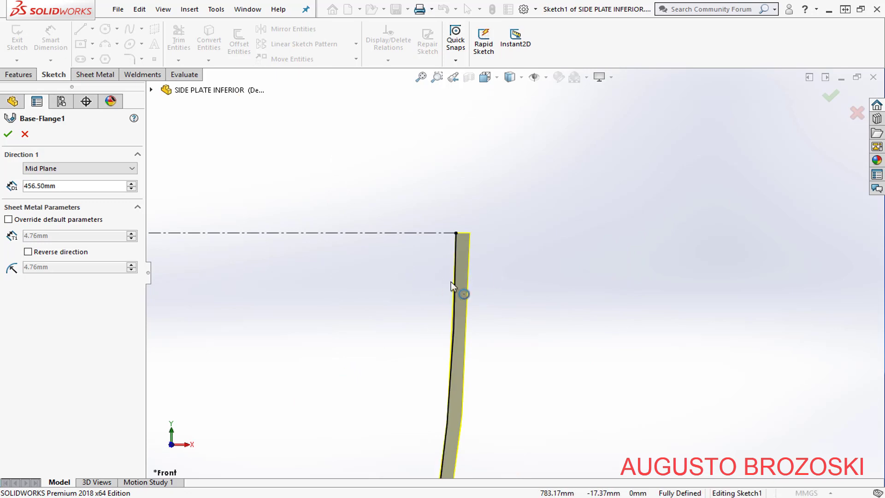
left_click(27, 252)
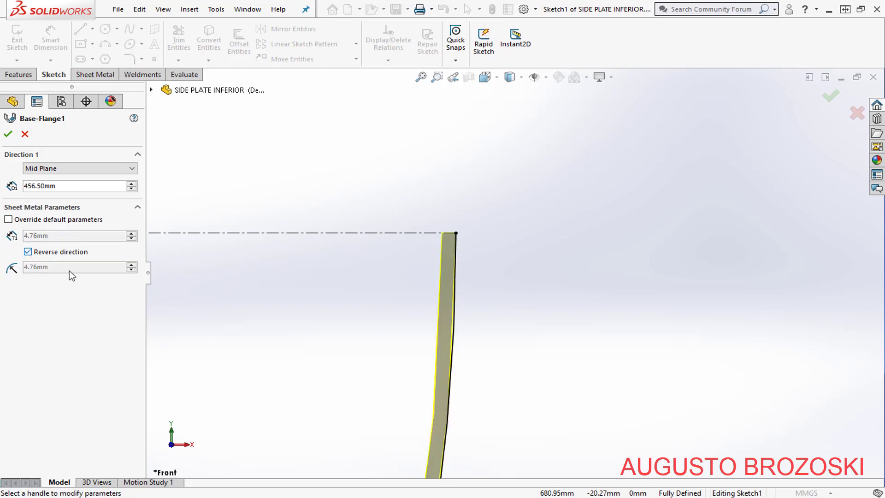
scroll(505, 215, "up", 6)
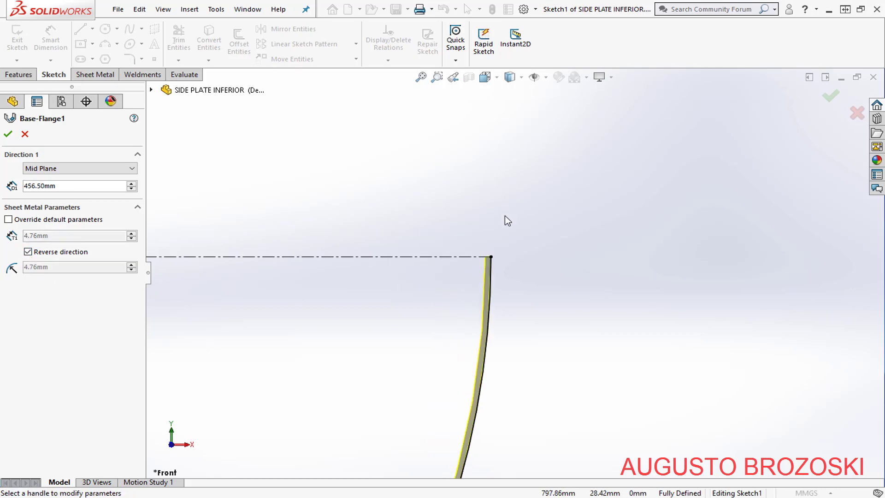
scroll(491, 343, "down", 8)
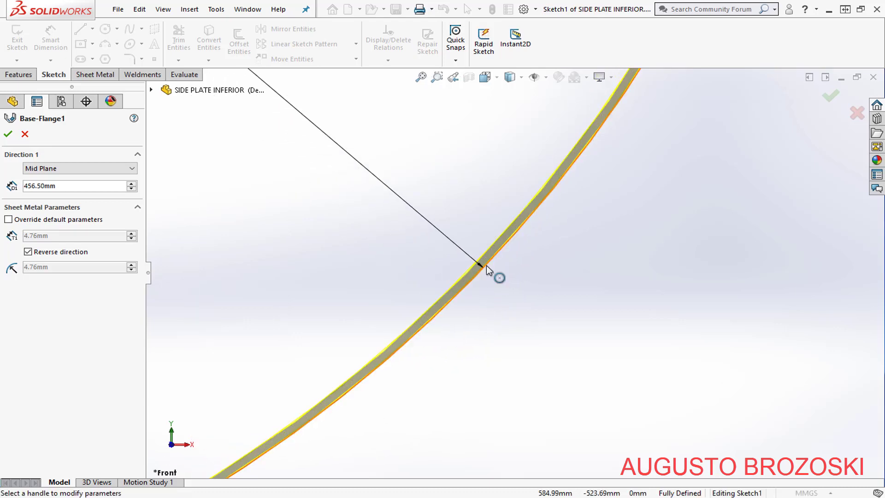
left_click(8, 134)
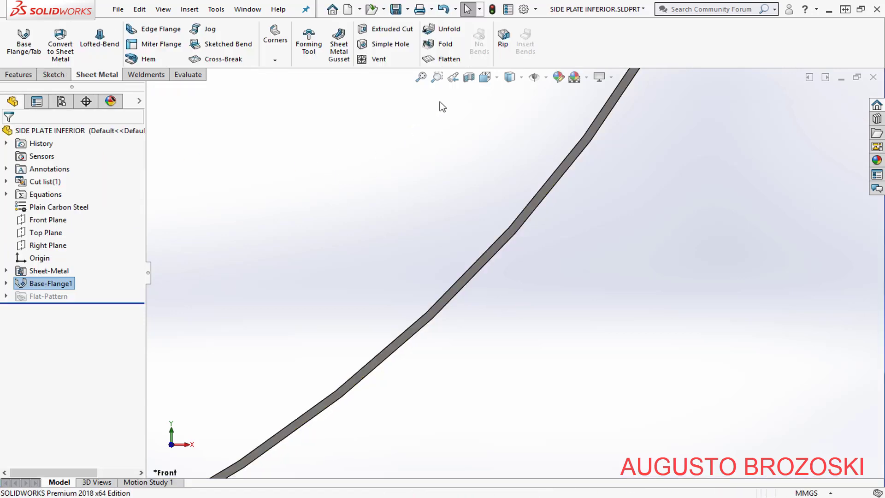
- Restore the isometric view and save the inferior side plate part
left_click(484, 77)
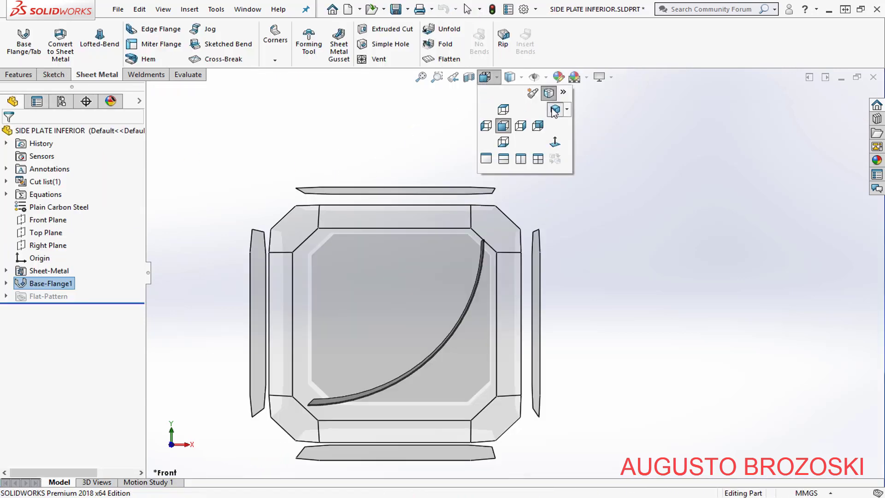
left_click(554, 110)
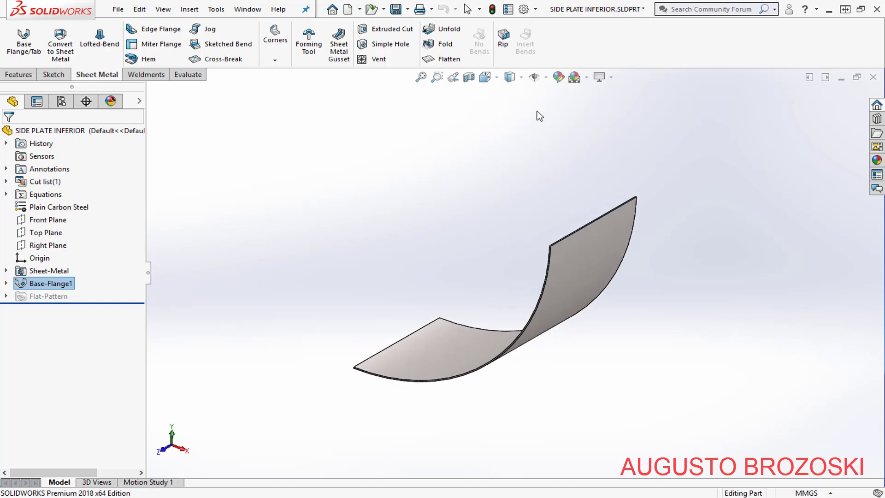
left_click(395, 10)
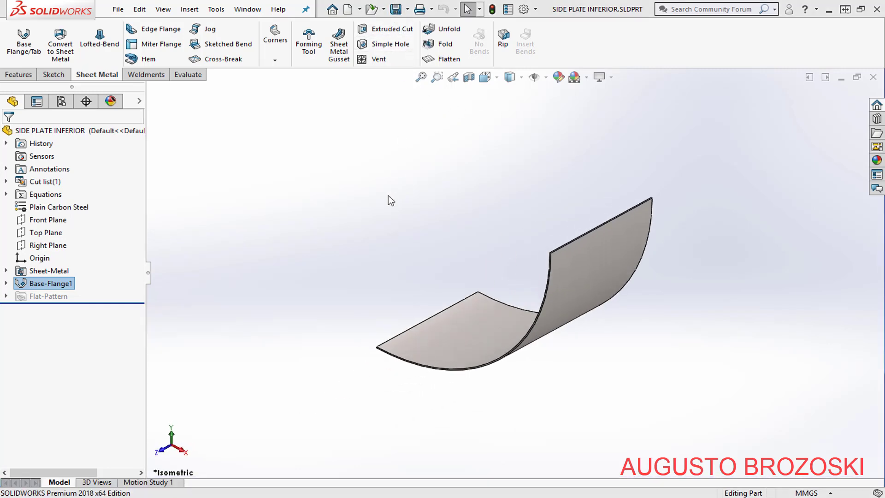
- Create a new part and sketch a circle of about 51 mm radius centred on the origin on the Front Plane
key("alt+Tab")
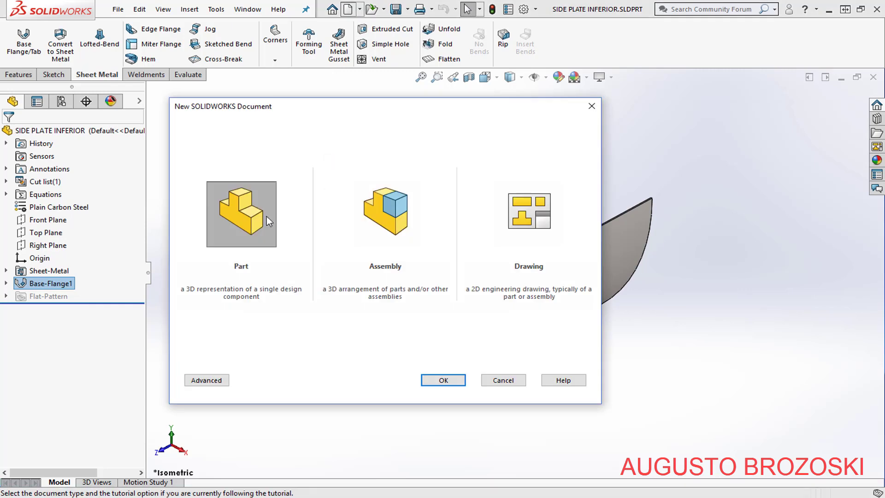
left_click(443, 379)
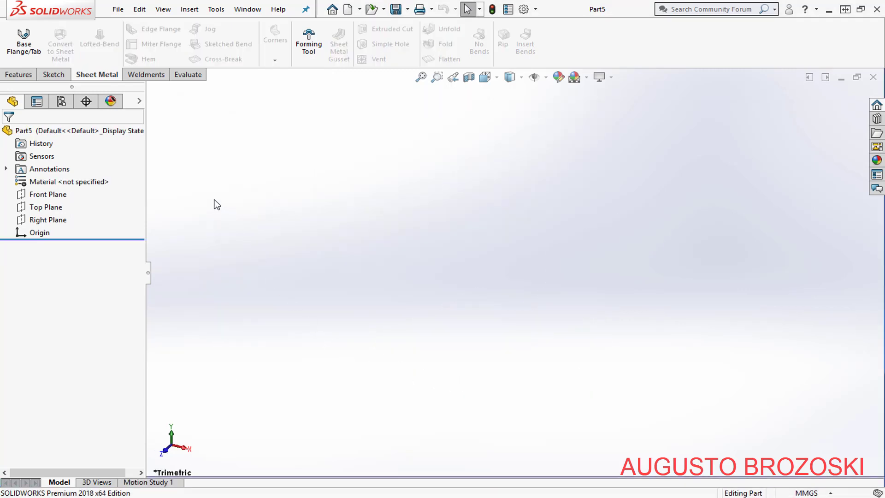
left_click(57, 74)
left_click(17, 39)
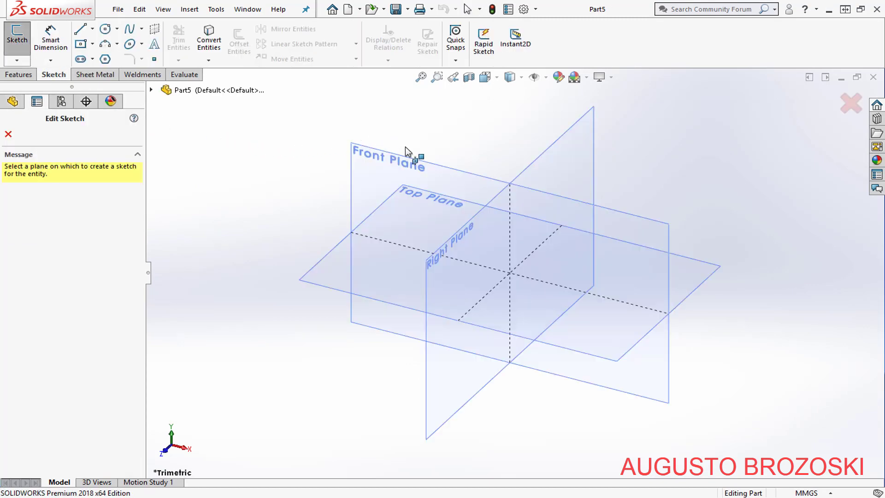
left_click(407, 160)
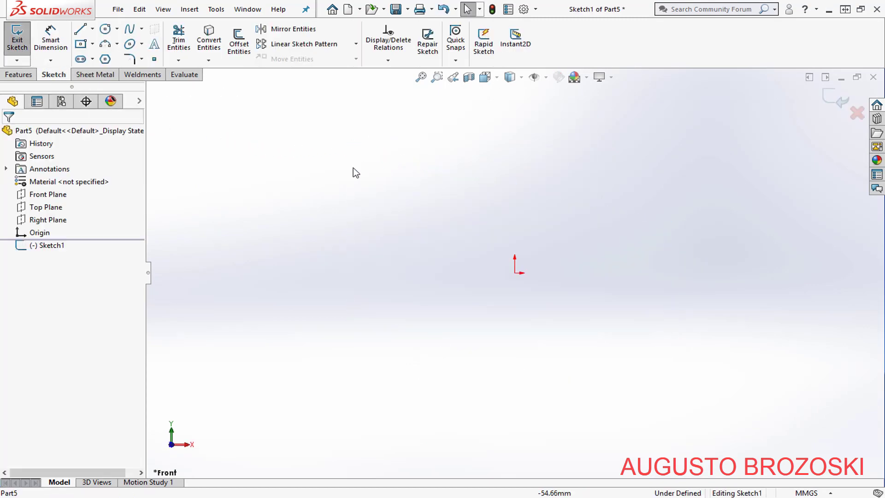
left_click(105, 29)
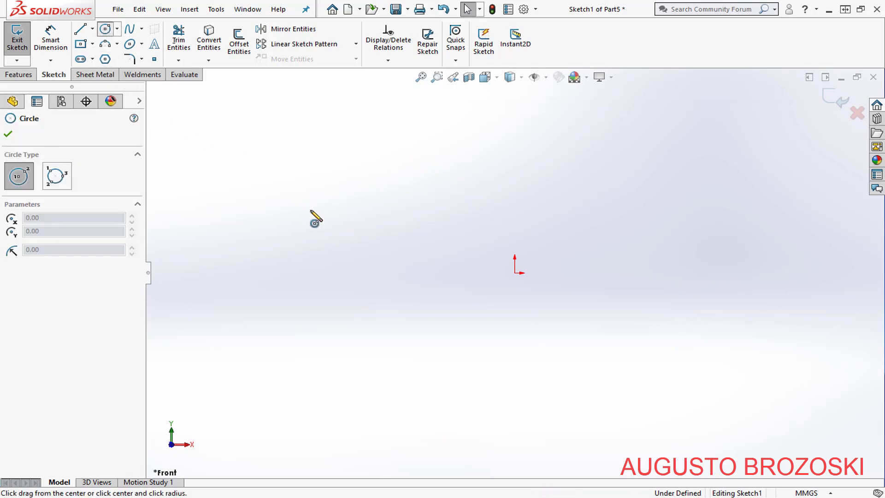
left_click_drag(514, 273, 408, 202)
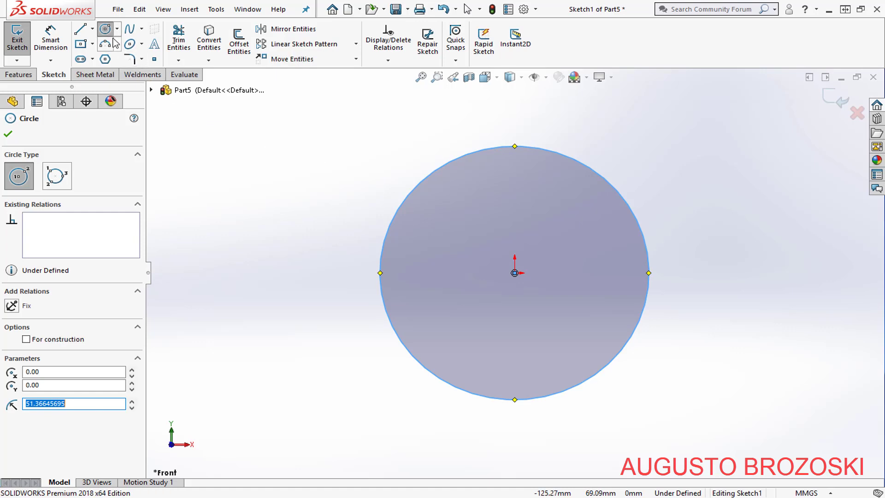
- Draw a horizontal centerline from the circle's left quadrant to the origin and a vertical one from the origin to its top quadrant
left_click(93, 28)
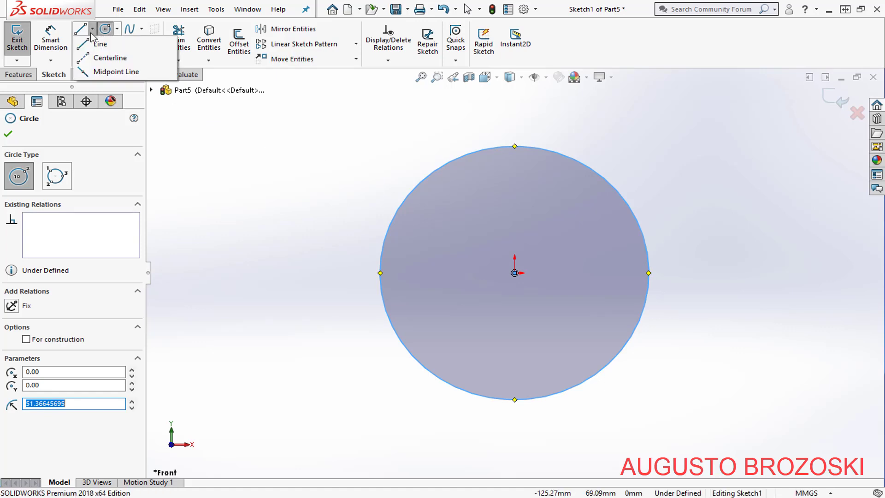
left_click(110, 59)
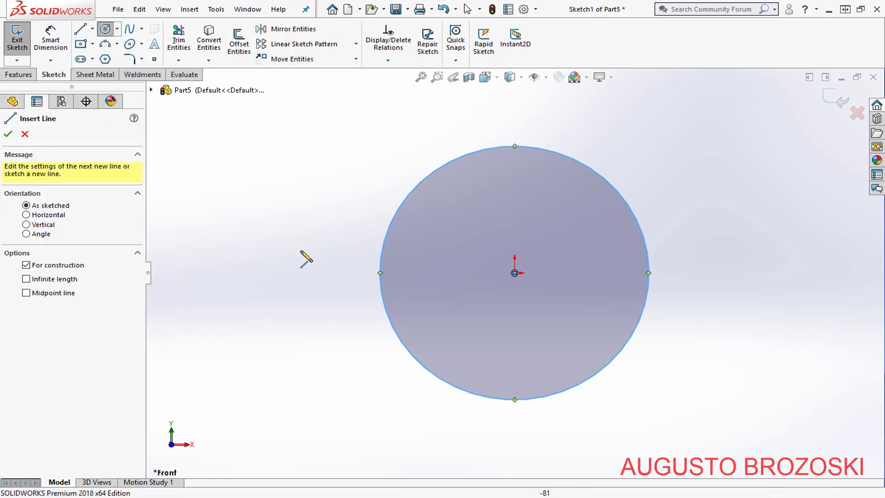
left_click(380, 273)
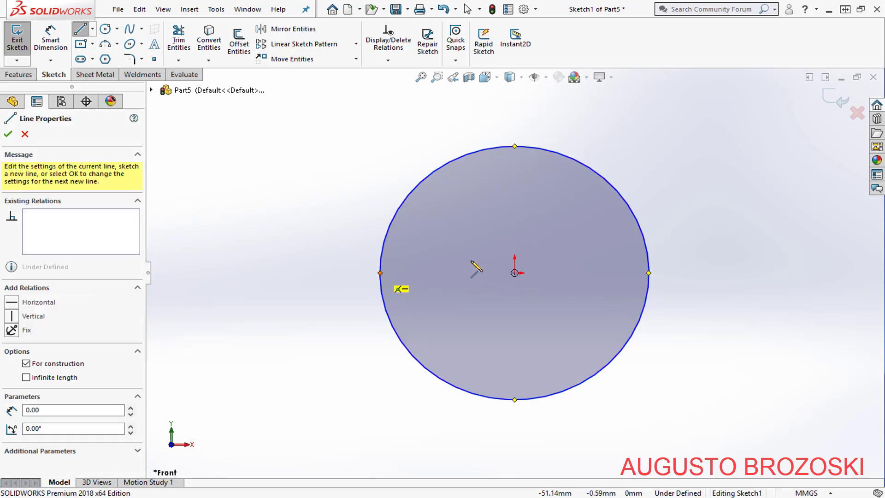
left_click(515, 273)
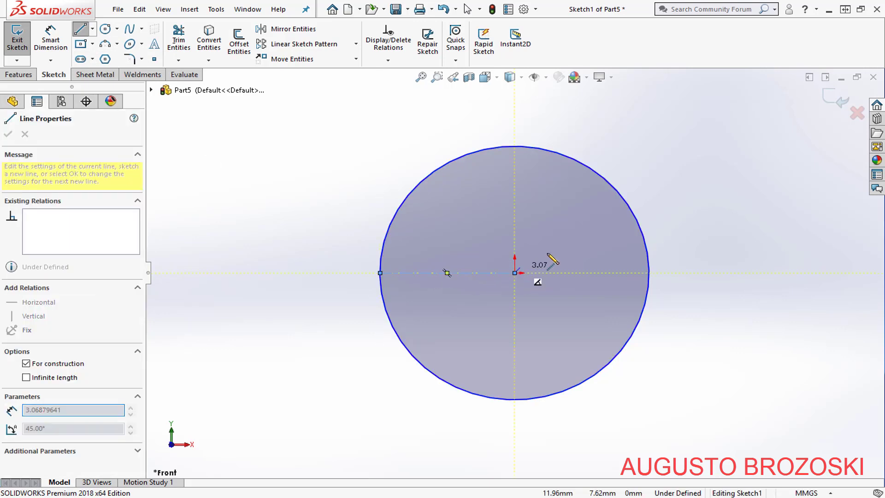
left_click(515, 146)
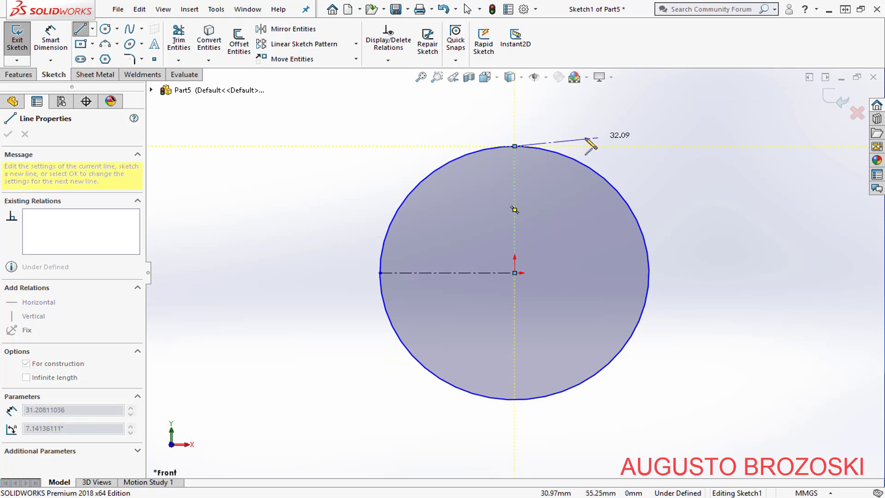
key("Escape")
key("Escape")
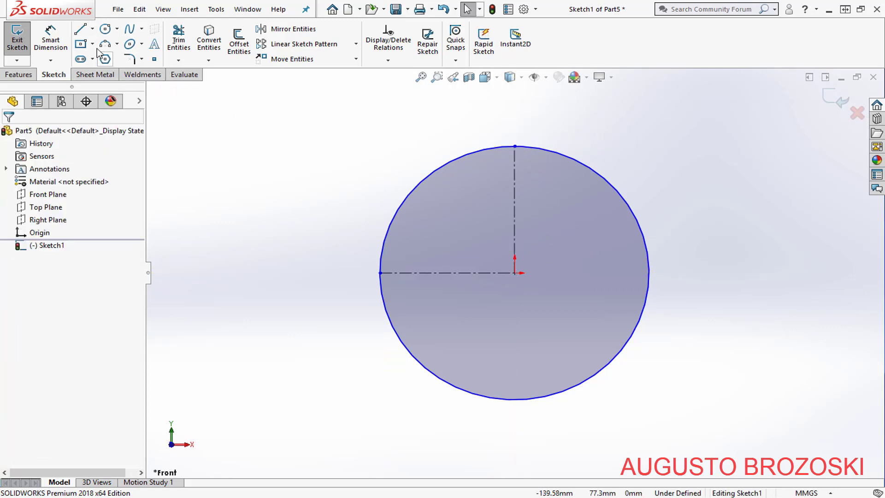
- Draw a centerline from the origin to the circle about 17° clockwise from vertical, and trim away the circle's right and lower portion
left_click(92, 30)
left_click(106, 57)
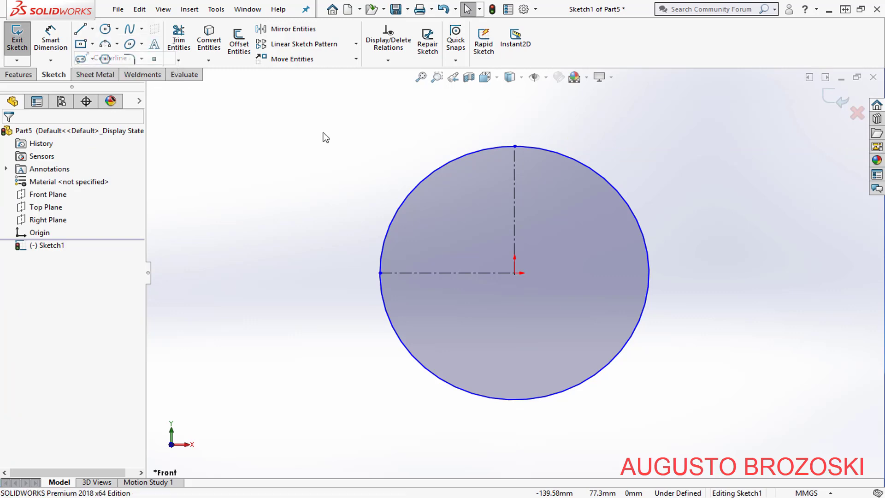
scroll(609, 177, "down", 1)
scroll(582, 198, "down", 1)
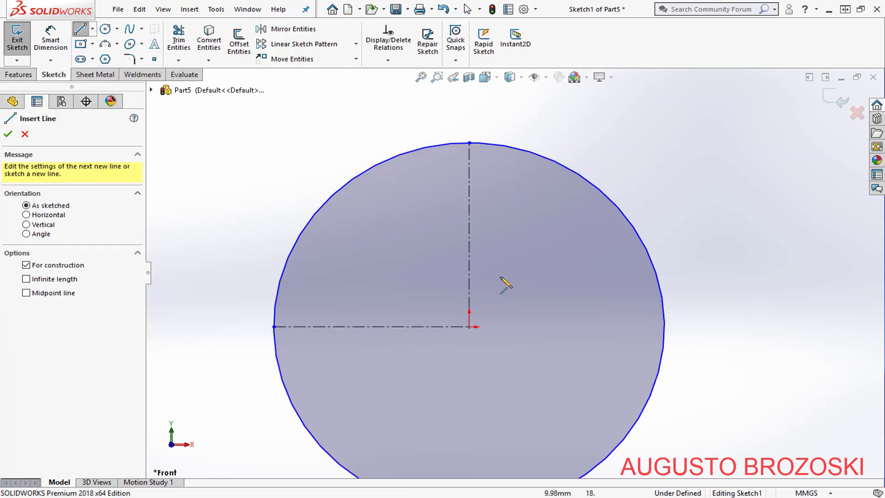
left_click(469, 326)
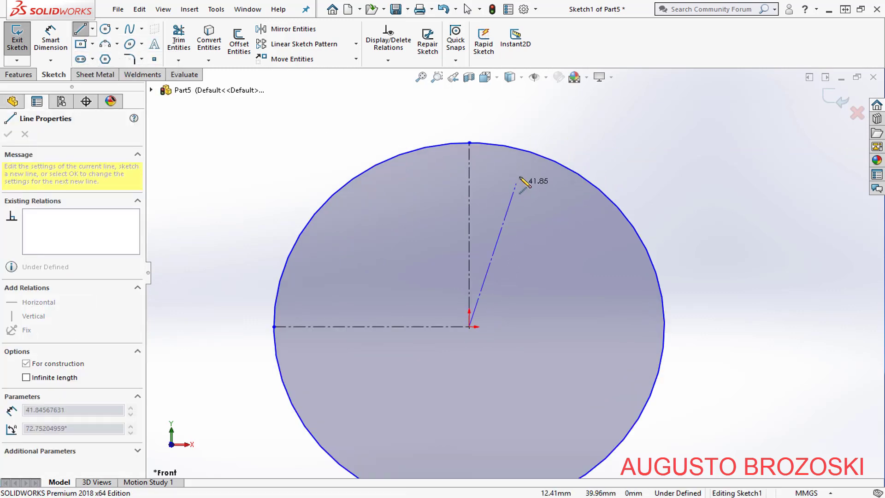
left_click(525, 150)
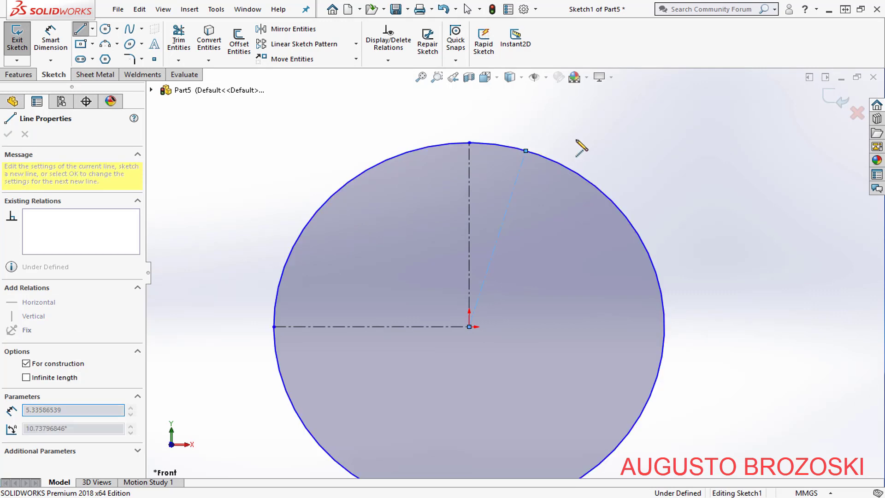
key("Escape")
key("Escape")
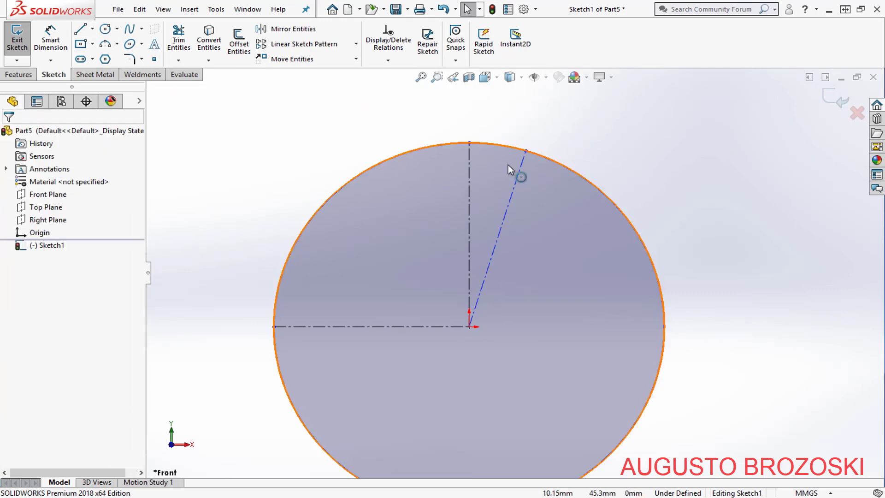
left_click(178, 41)
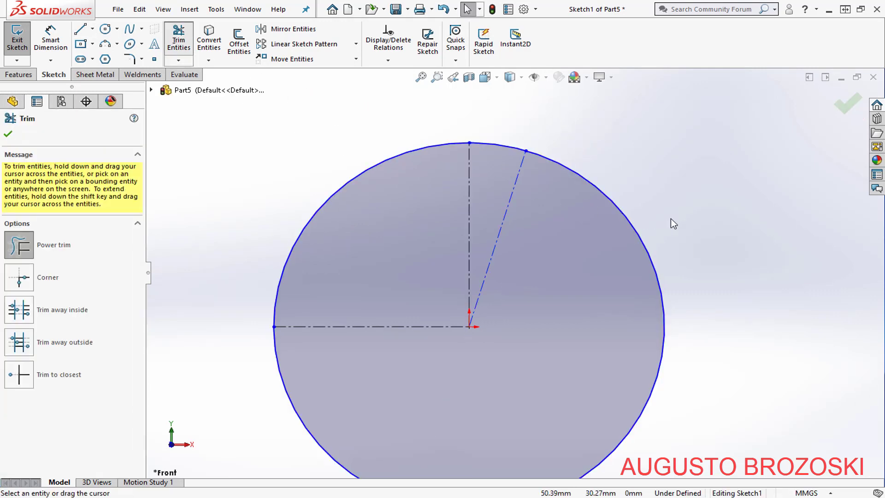
left_click_drag(652, 249, 608, 277)
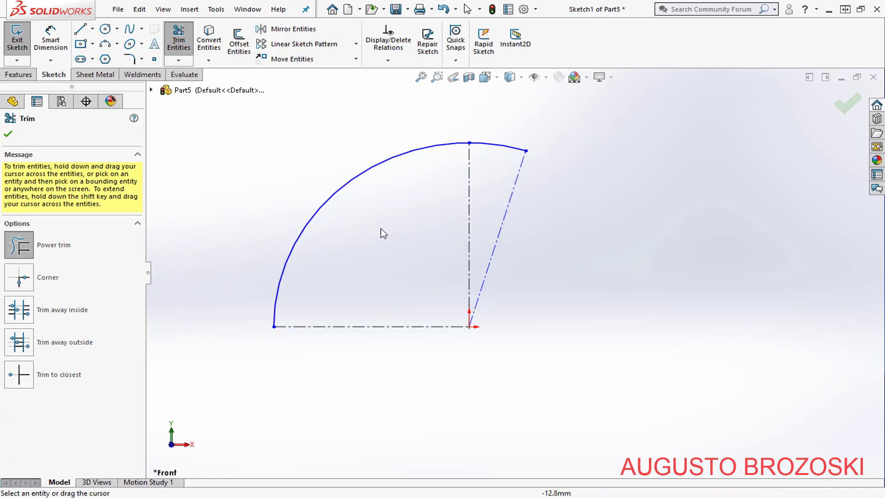
- Place a radius dimension on the trimmed arc
left_click(51, 39)
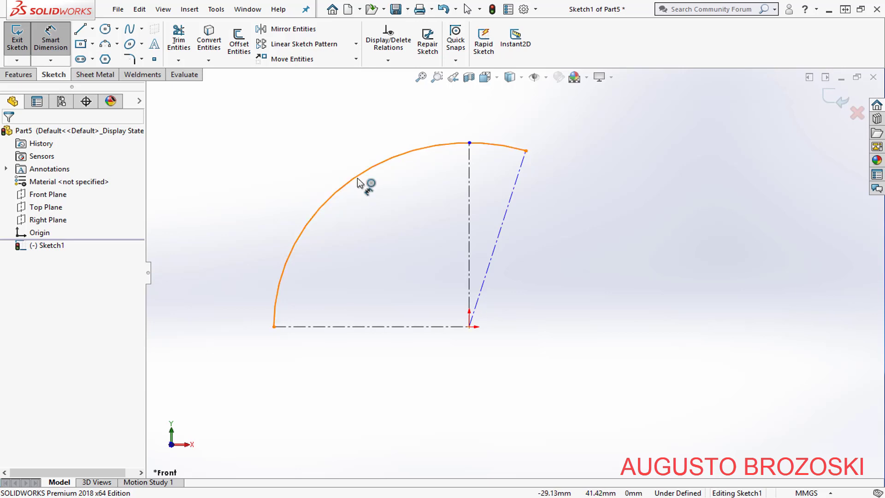
left_click(363, 191)
left_click(394, 228)
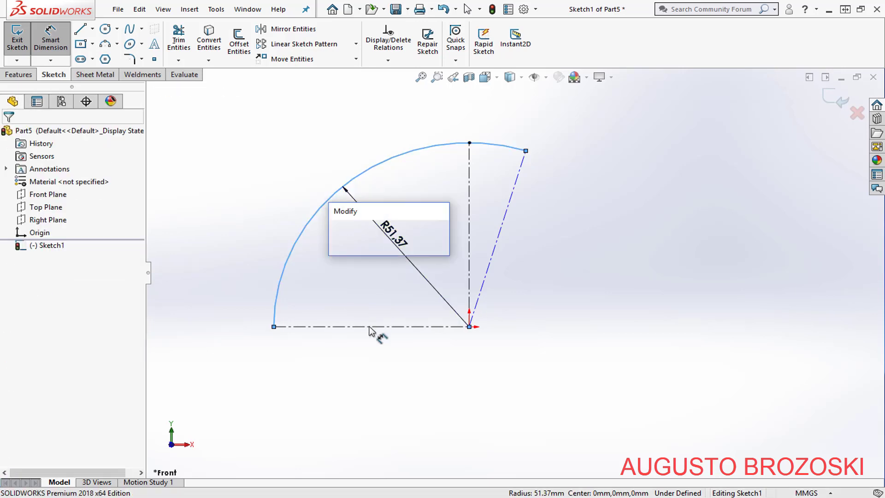
- Switch to the fan housing PDF, examine the item 5 detail for its radius and angles, and return to SOLIDWORKS
left_click(320, 495)
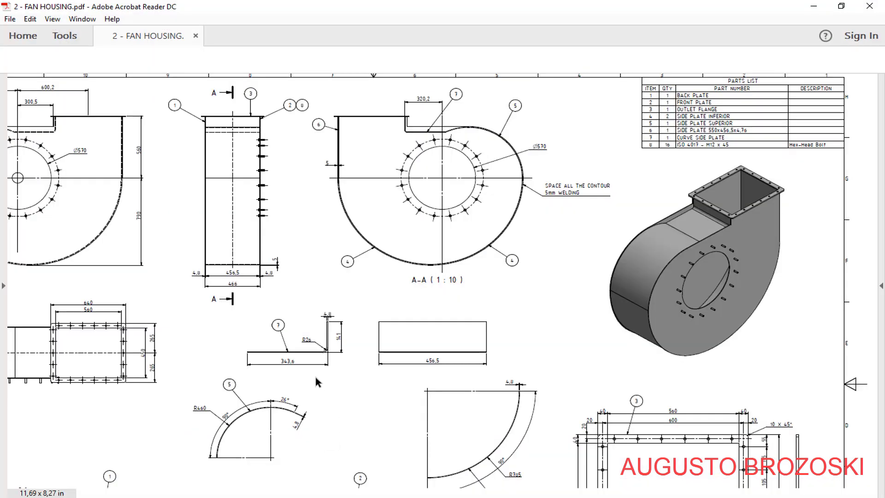
scroll(313, 373, "down", 3)
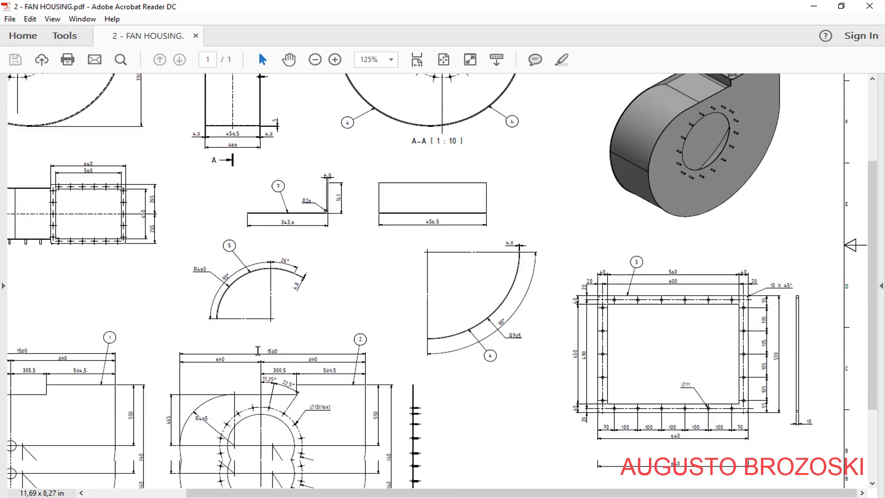
left_click(335, 59)
left_click(335, 59)
left_click(335, 59)
scroll(381, 247, "down", 7)
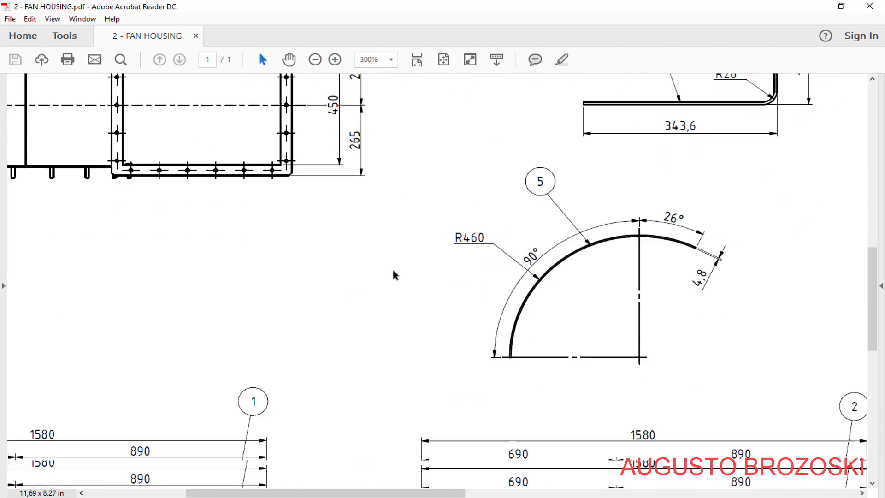
left_click_drag(385, 493, 520, 487)
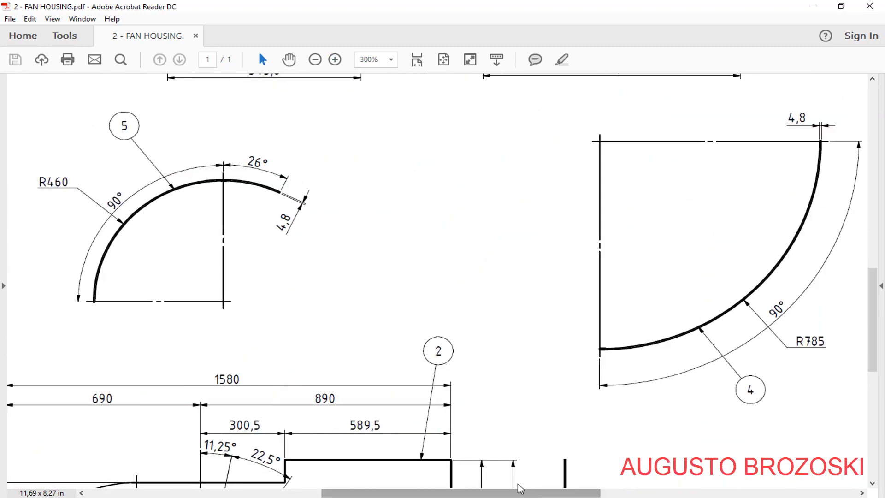
left_click_drag(390, 492, 348, 492)
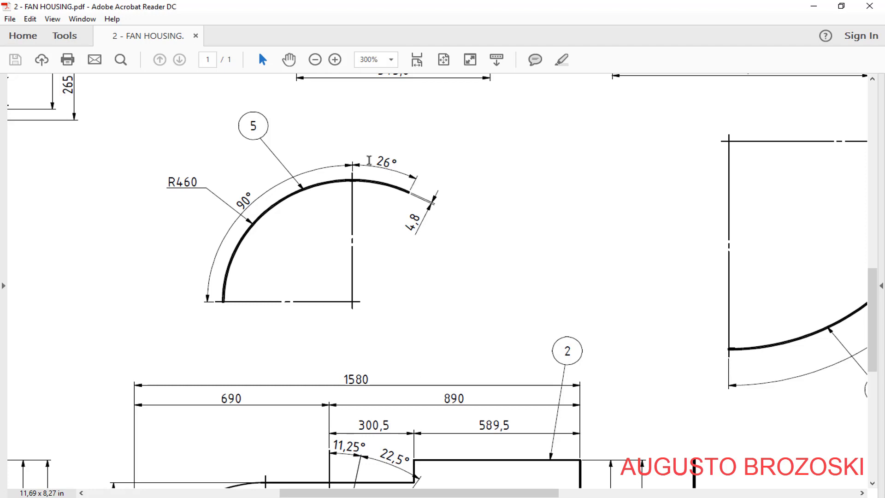
left_click(813, 6)
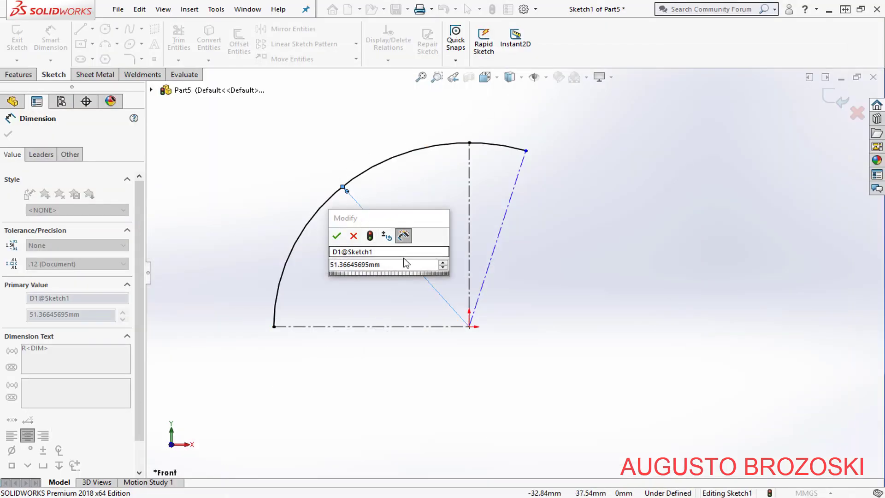
- Set the arc's radius to 460 mm
left_click(401, 270)
type("460")
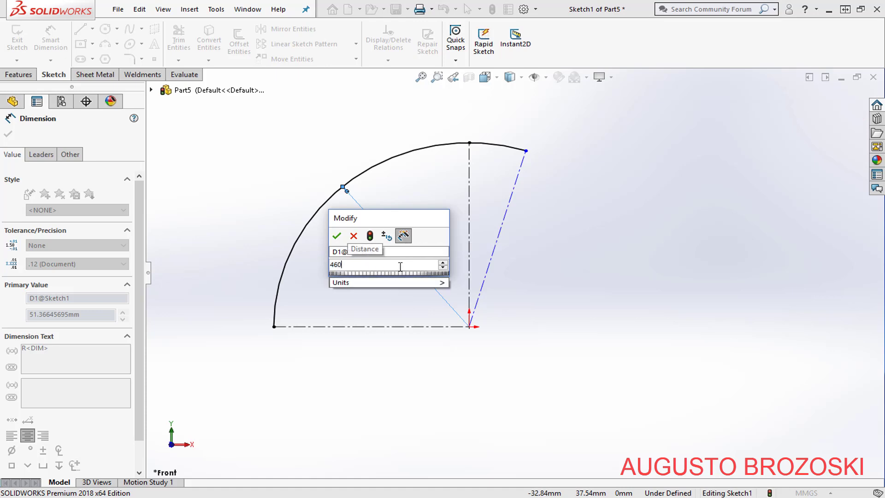
key("Return")
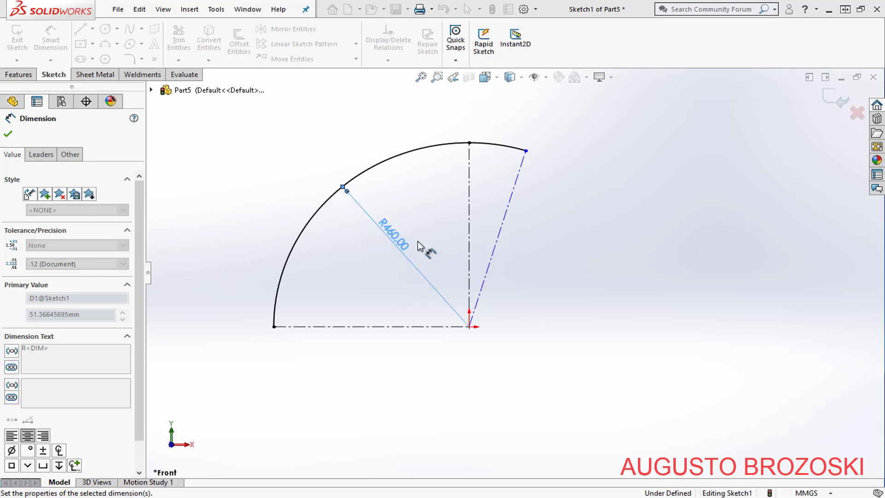
- Dimension the angle between the vertical and slanted centerlines as 26°, and recheck it against the item 5 detail in the PDF
left_click(469, 182)
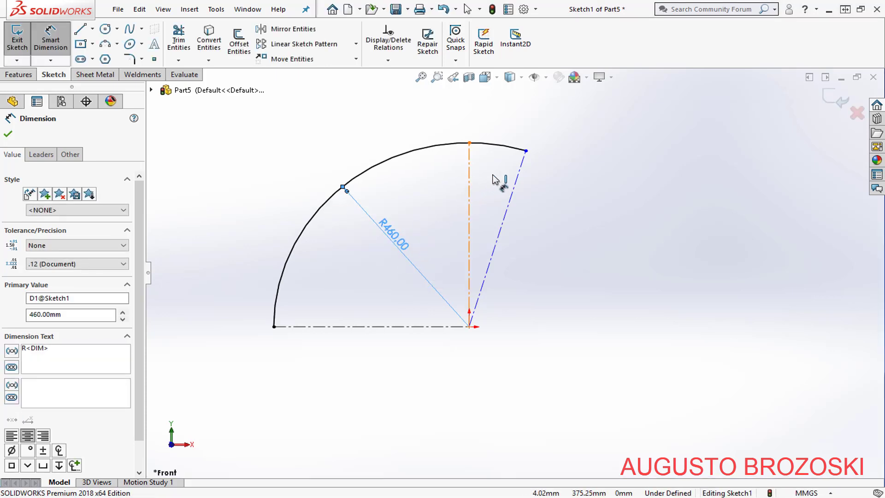
left_click(517, 177)
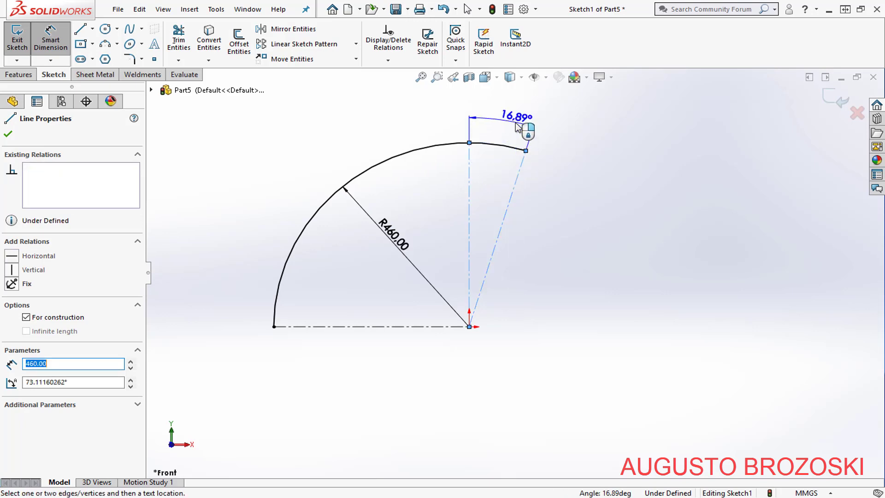
left_click(508, 133)
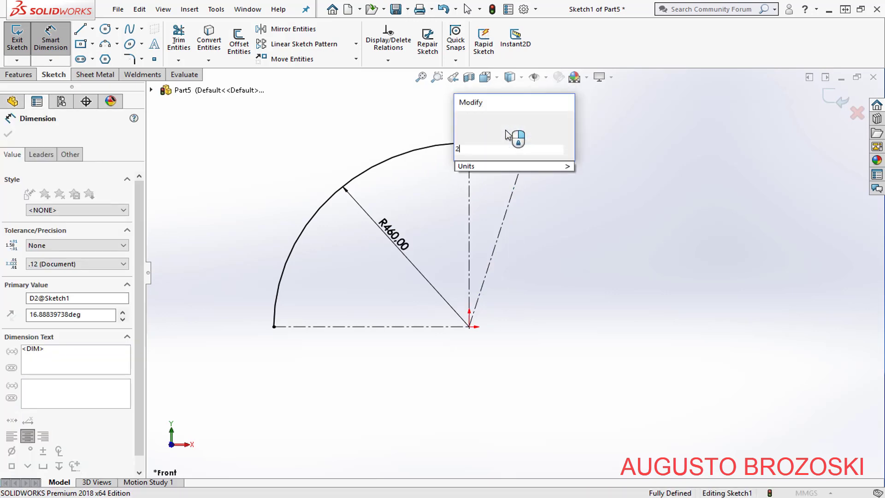
key("Return")
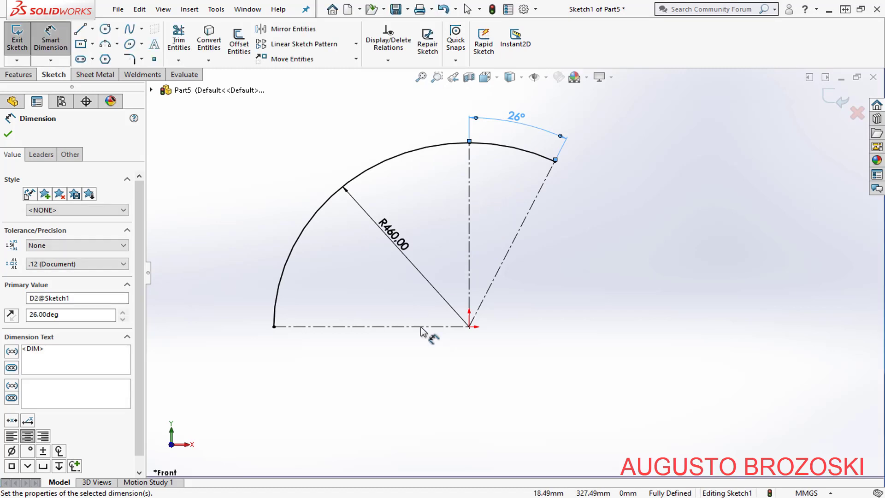
left_click(338, 497)
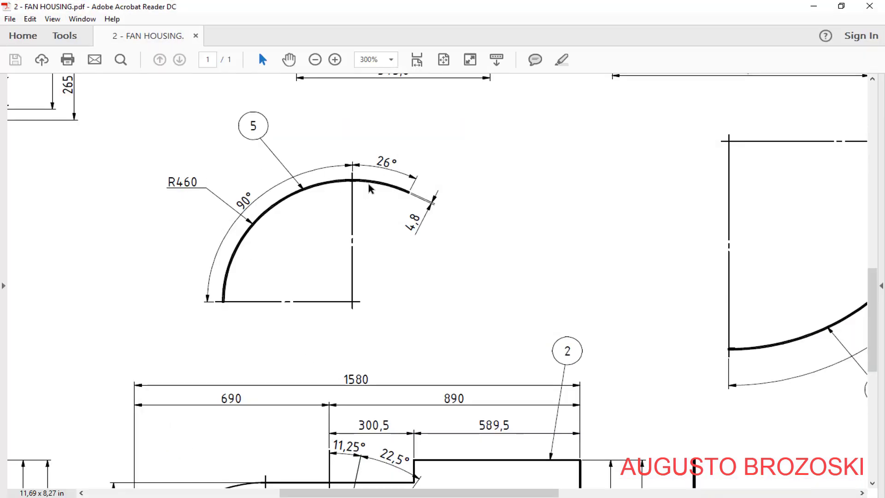
left_click(814, 7)
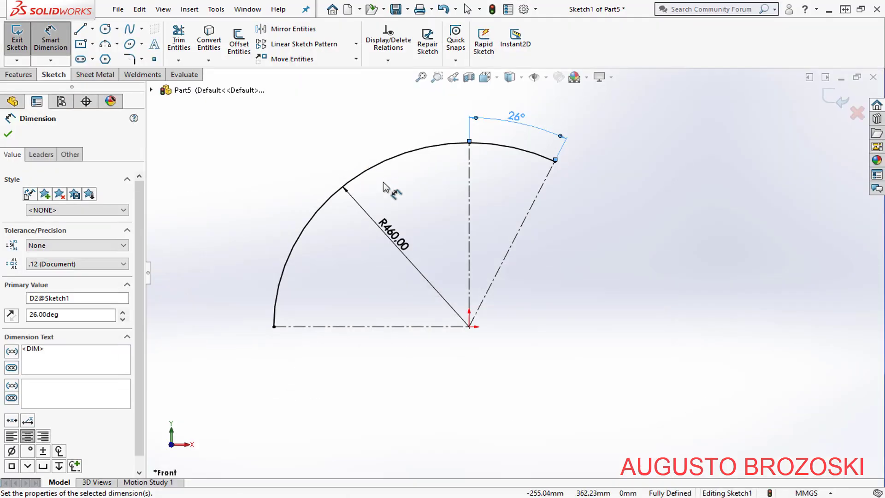
- Finish the dimensioned arc sketch and start a sheet metal Base Flange from it in isometric view
left_click(7, 134)
left_click(834, 97)
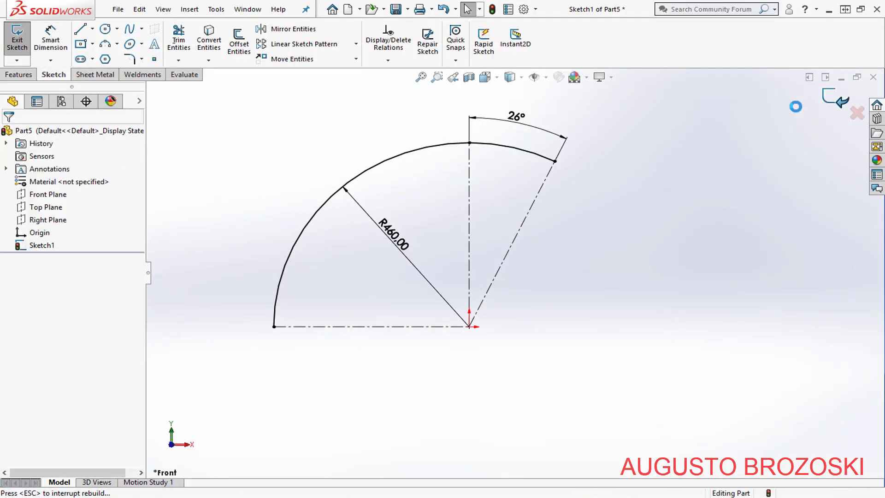
left_click(485, 78)
left_click(555, 109)
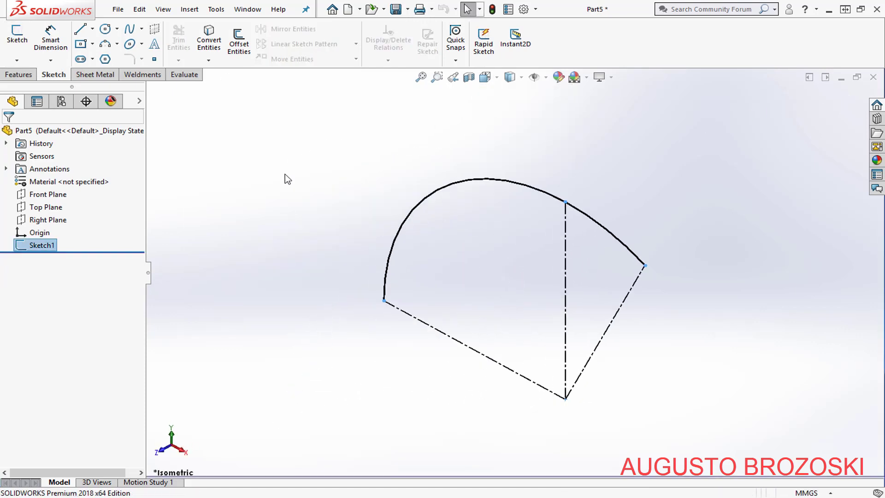
left_click(98, 76)
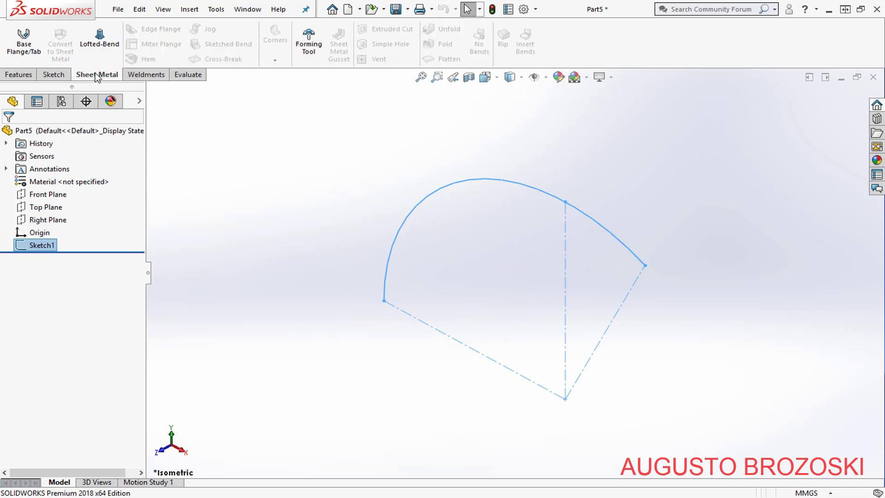
left_click(22, 44)
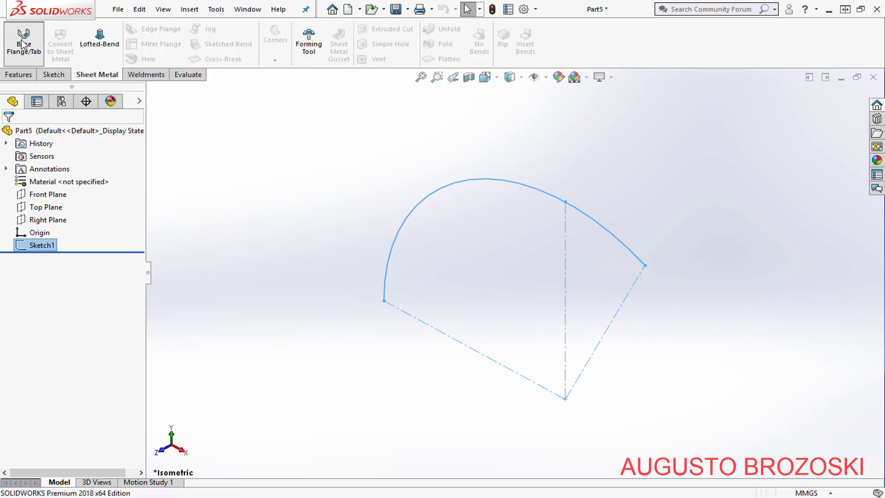
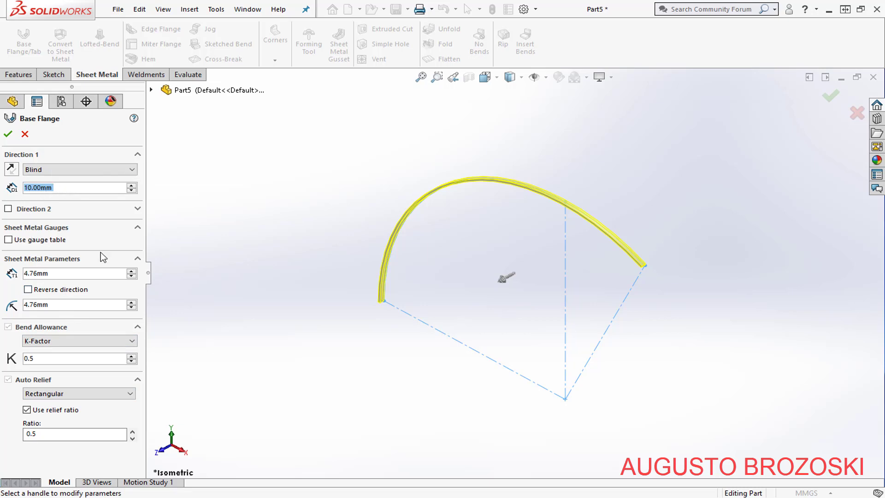
- Switch to the fan housing PDF, examine the side plate views for the plate width, and return to SOLIDWORKS
left_click(305, 490)
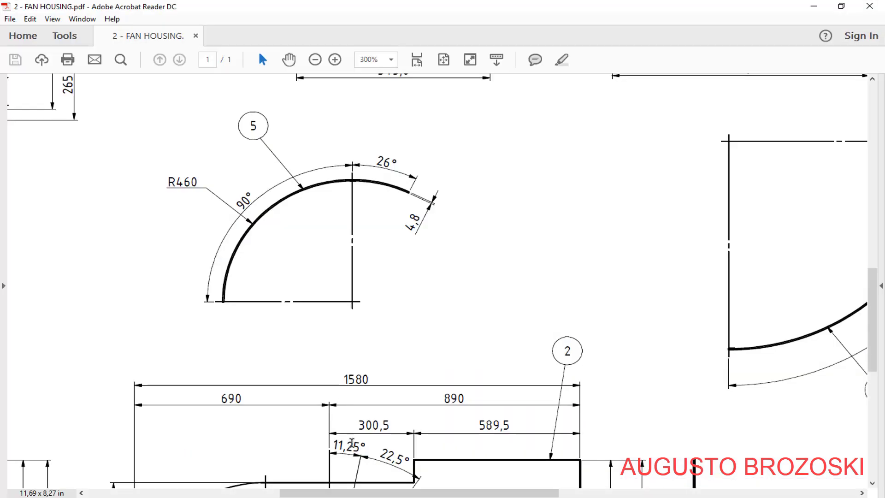
scroll(453, 346, "up", 3)
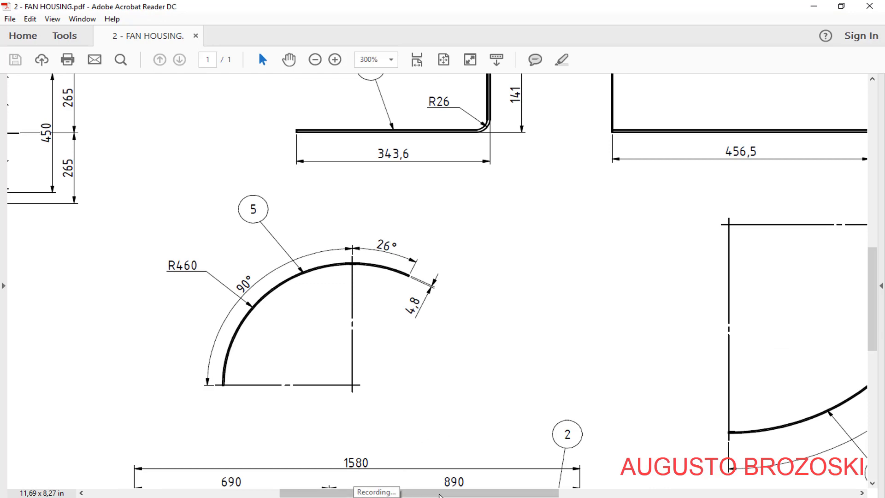
left_click_drag(444, 493, 504, 495)
scroll(364, 369, "up", 1)
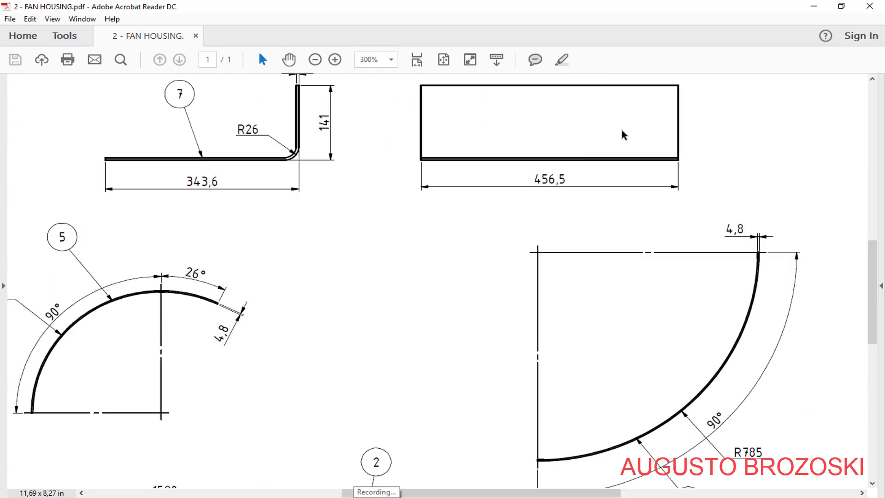
left_click(813, 6)
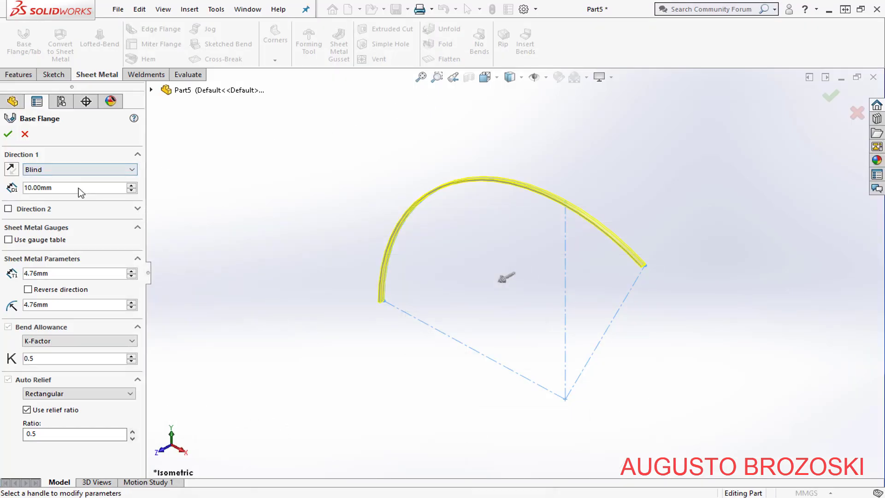
- Set the base flange depth to 456.5 mm with a Mid Plane end condition
double_click(78, 187)
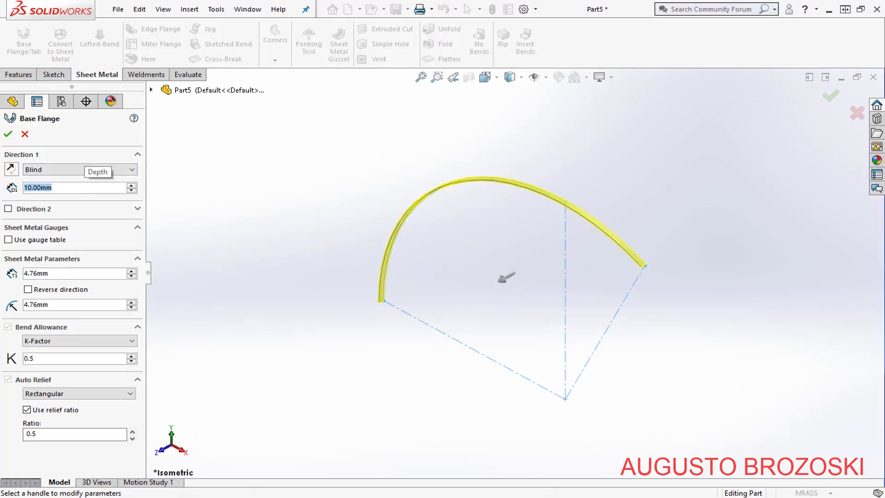
type("456,5")
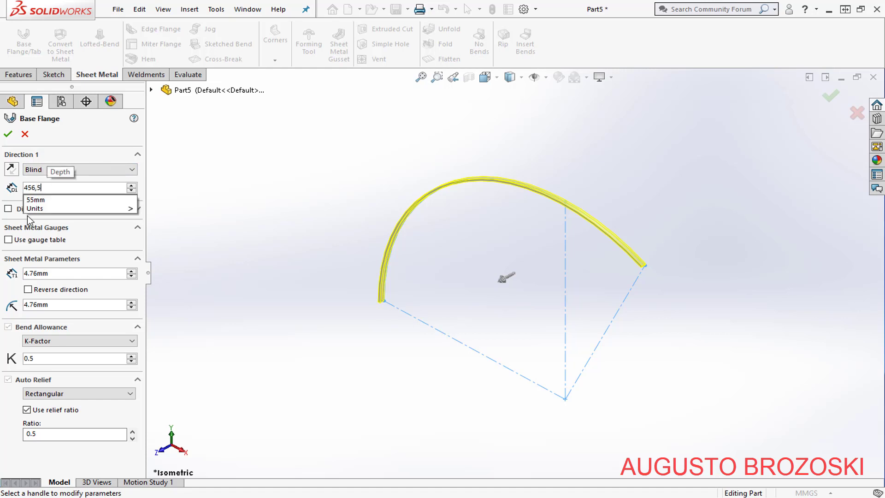
key("Return")
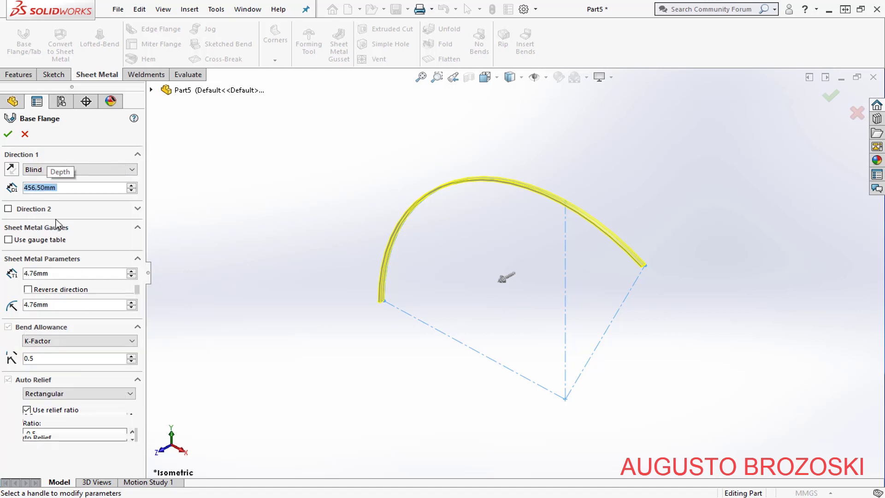
left_click(87, 170)
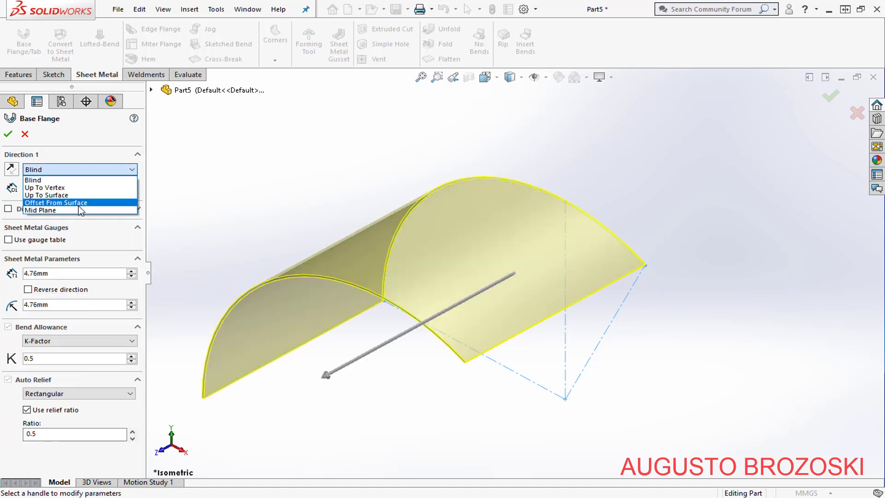
left_click(80, 211)
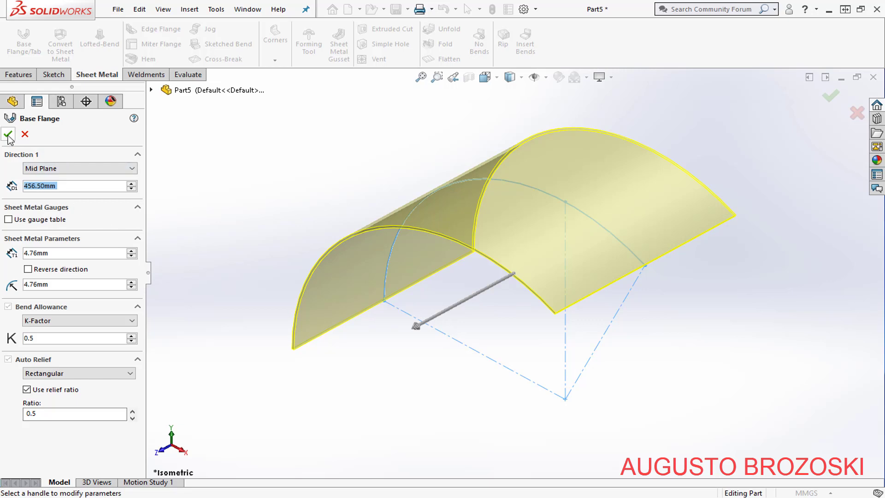
- Check the arc's end in front view, reverse the thickness to the inner side of the arc, and accept the base flange
left_click(497, 76)
left_click(507, 151)
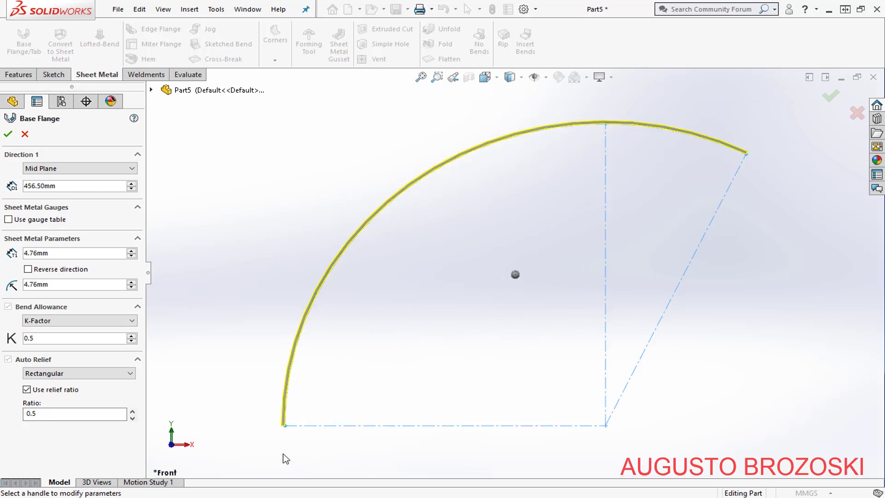
scroll(327, 397, "down", 10)
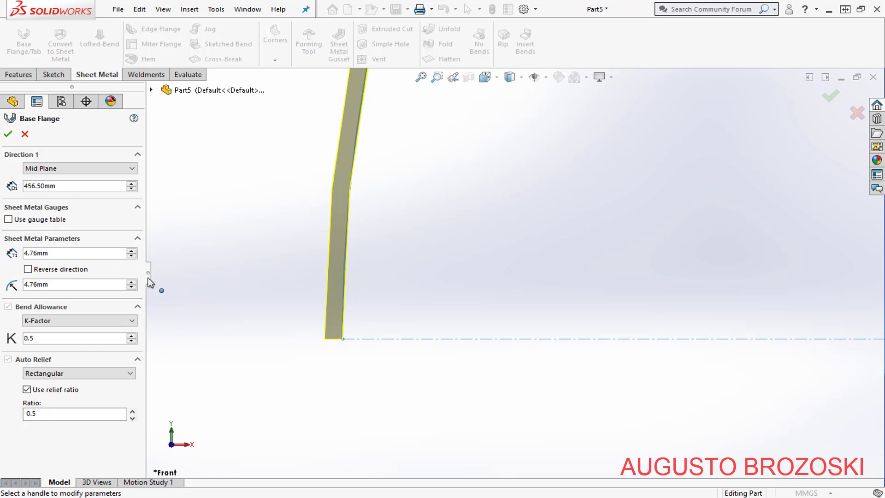
left_click(28, 270)
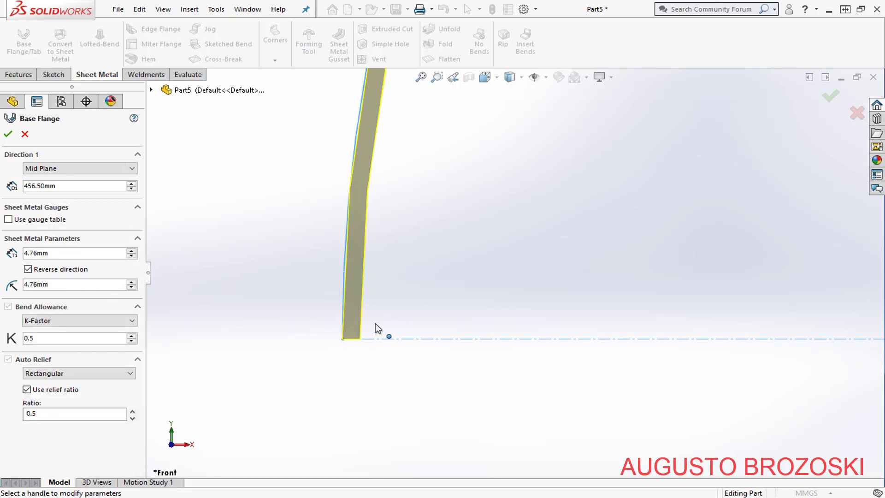
key("f")
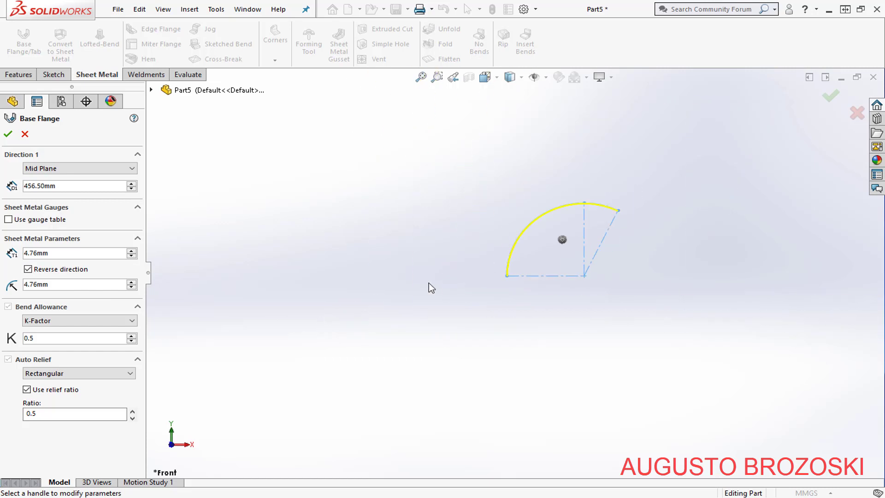
scroll(534, 233, "down", 4)
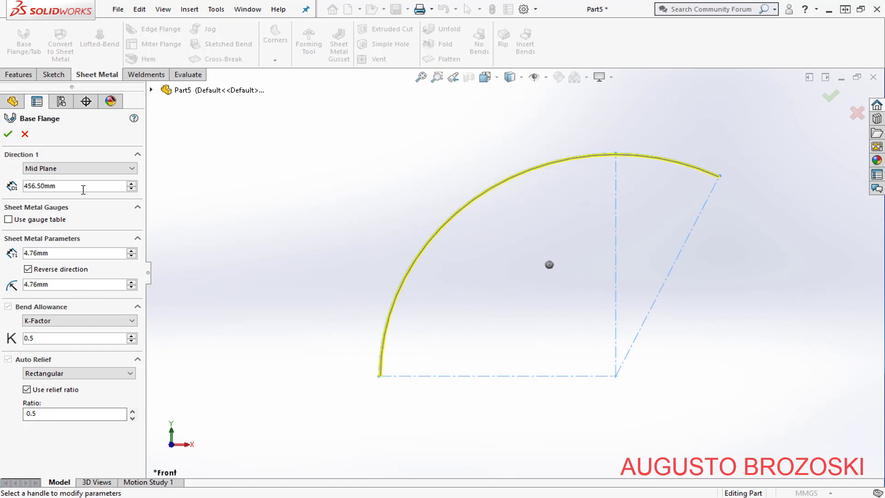
left_click(7, 134)
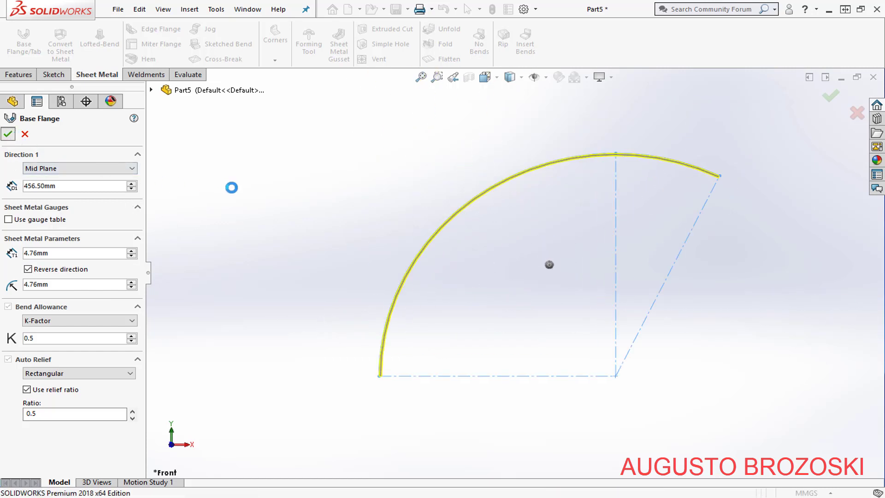
- Show the curved plate in isometric view and apply Plain Carbon Steel as its material
left_click(495, 80)
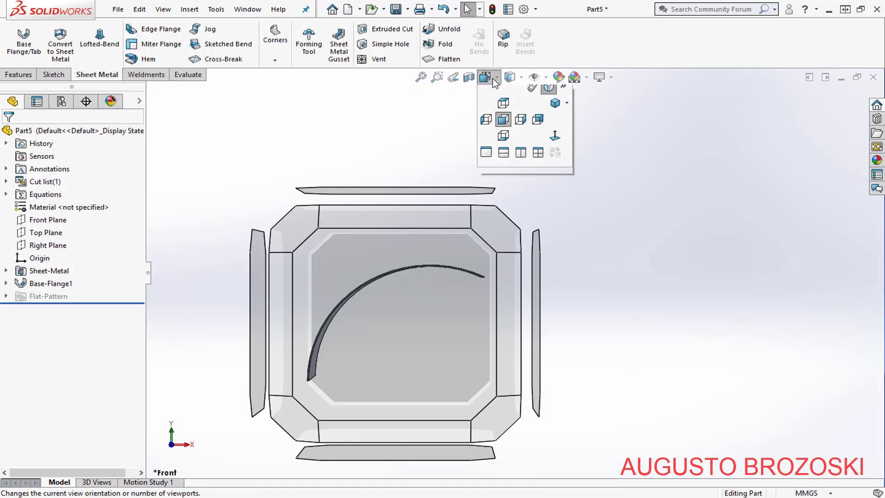
left_click(555, 102)
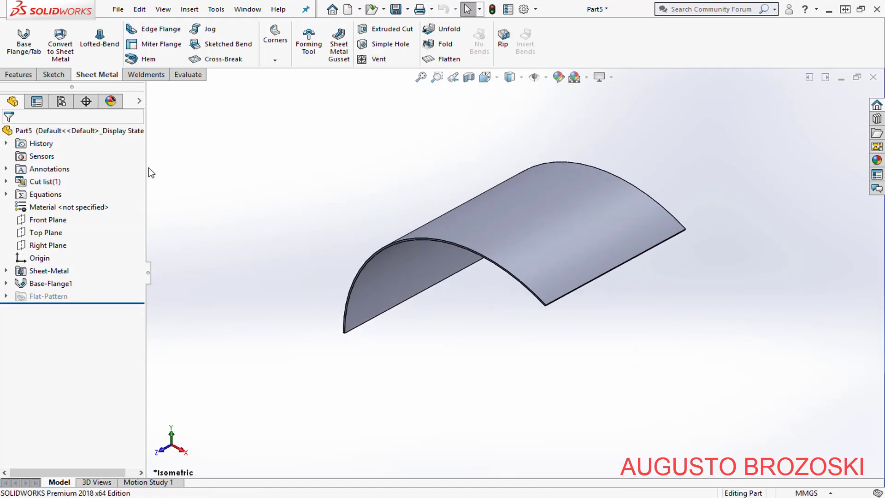
right_click(61, 207)
left_click(102, 212)
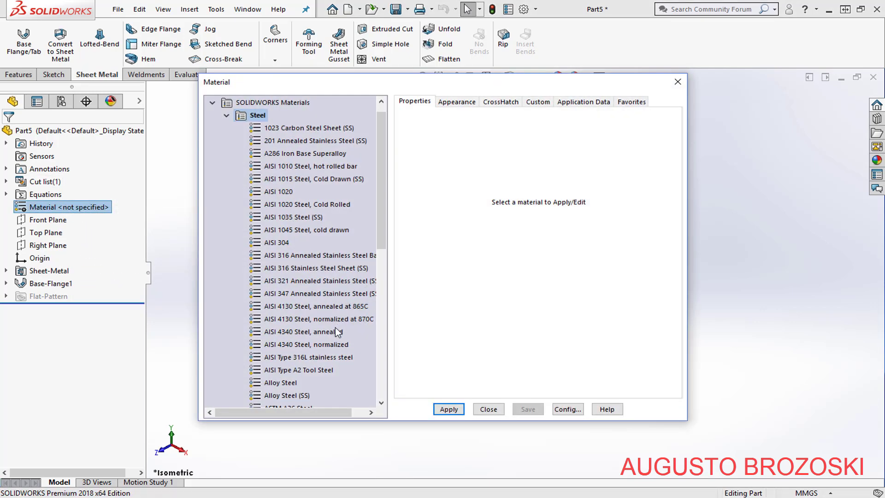
scroll(333, 331, "down", 4)
left_click(286, 332)
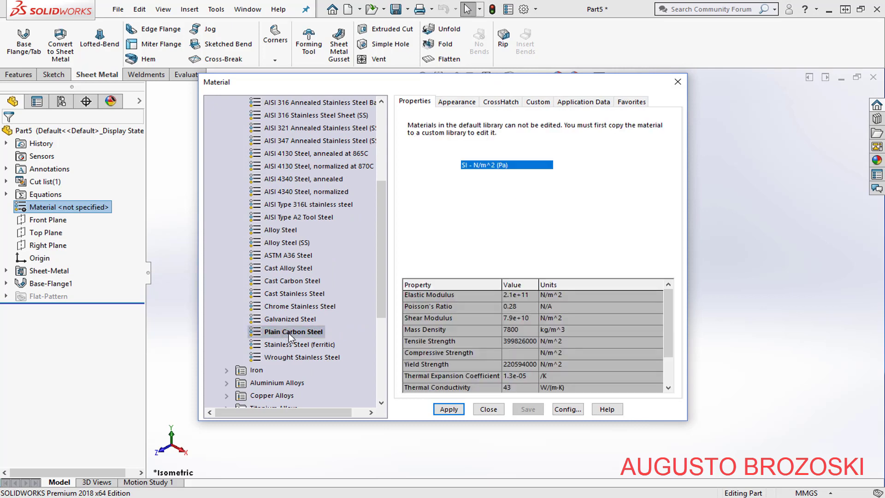
left_click(448, 409)
left_click(489, 410)
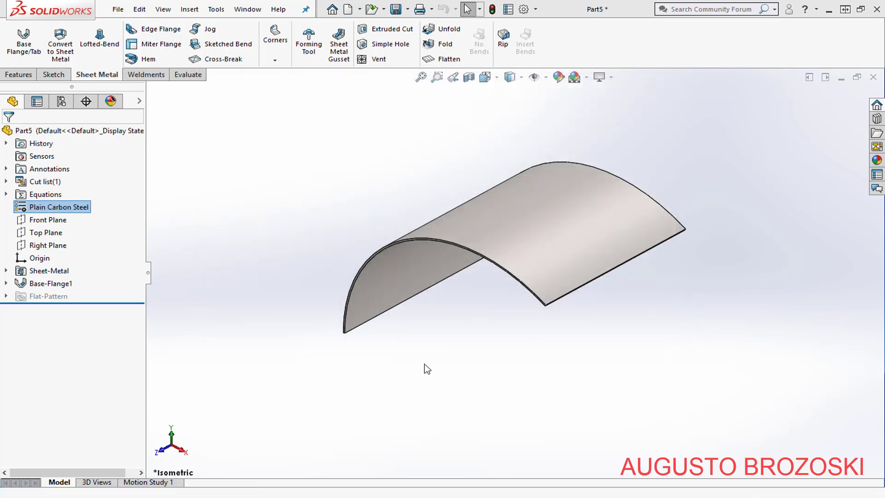
- Save the part as SIDE PLATE SUPERIOR.SLDPRT in the Solidworks Centrifugal Fan Video folder
left_click(397, 10)
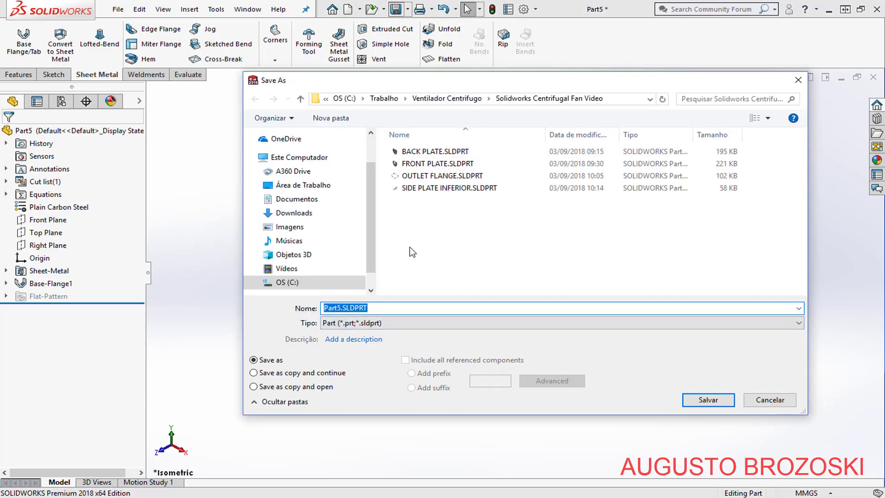
left_click(427, 190)
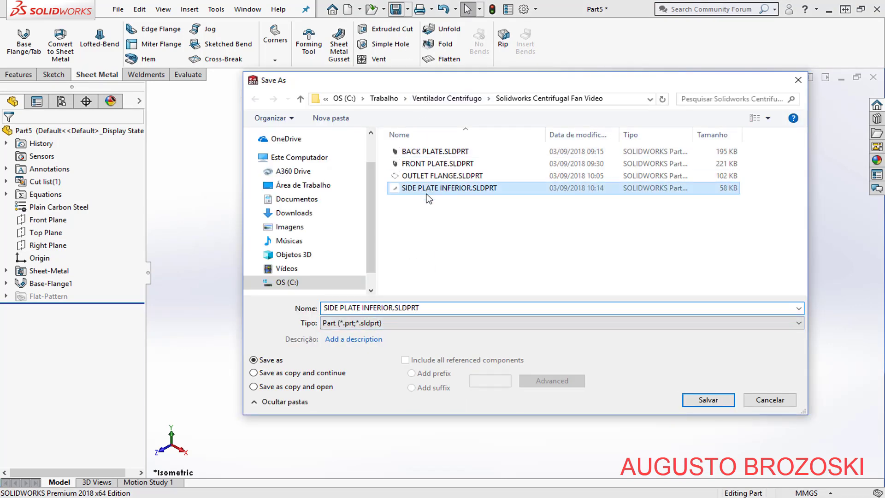
left_click(374, 307)
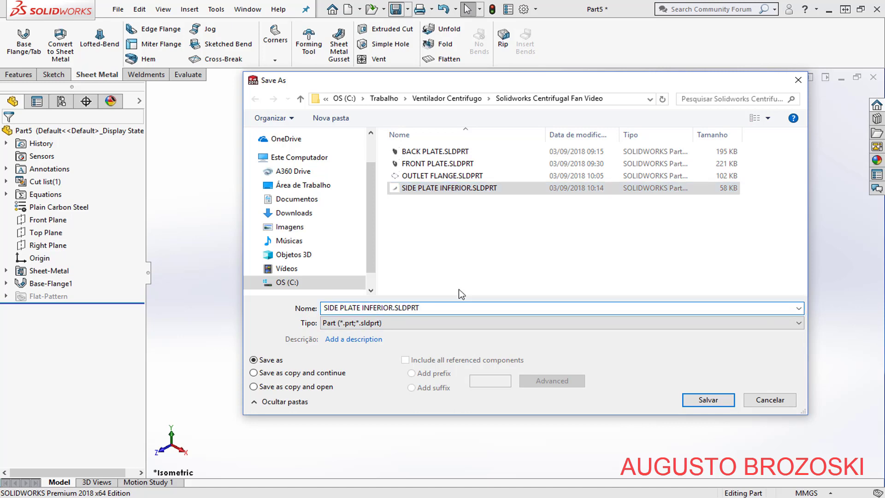
key("BackSpace")
key("BackSpace")
key("BackSpace")
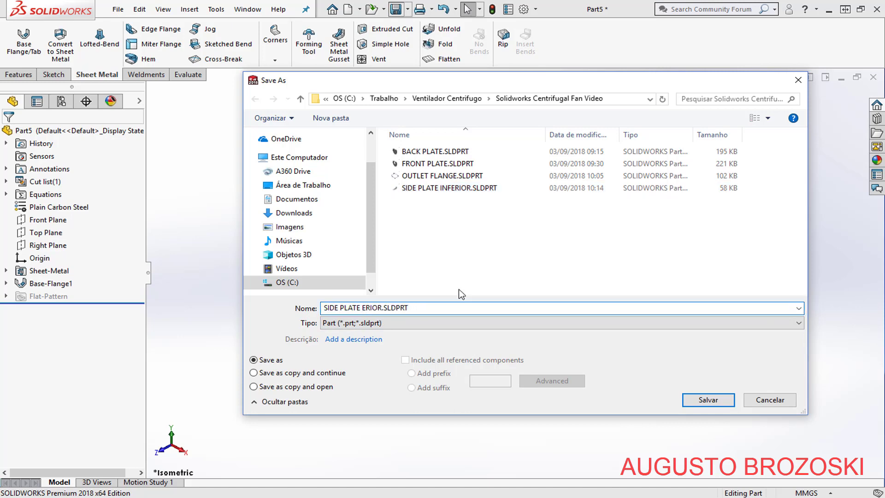
type("SUP")
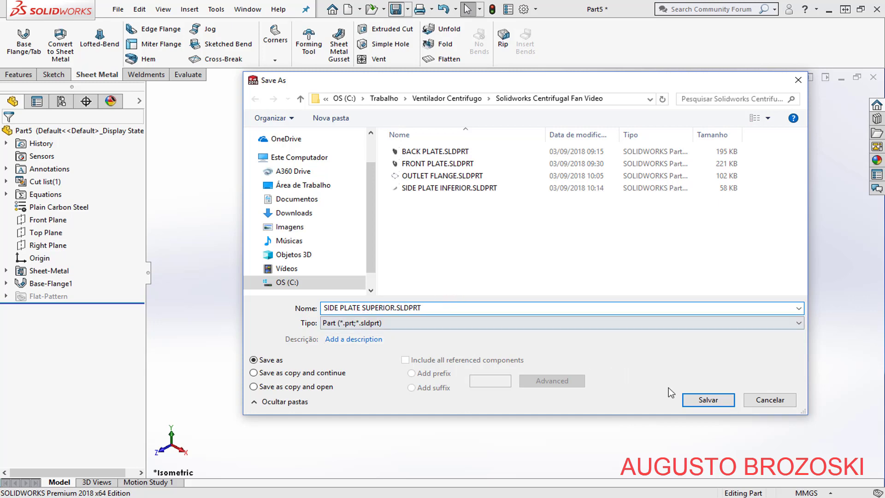
left_click(708, 400)
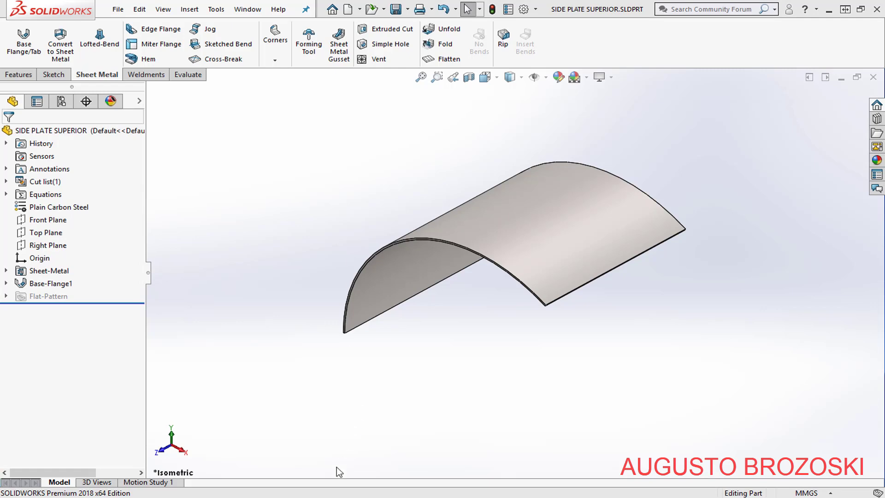
- Review the fan housing PDF for the next item, return to SOLIDWORKS, and create a new part document
key("alt+Tab")
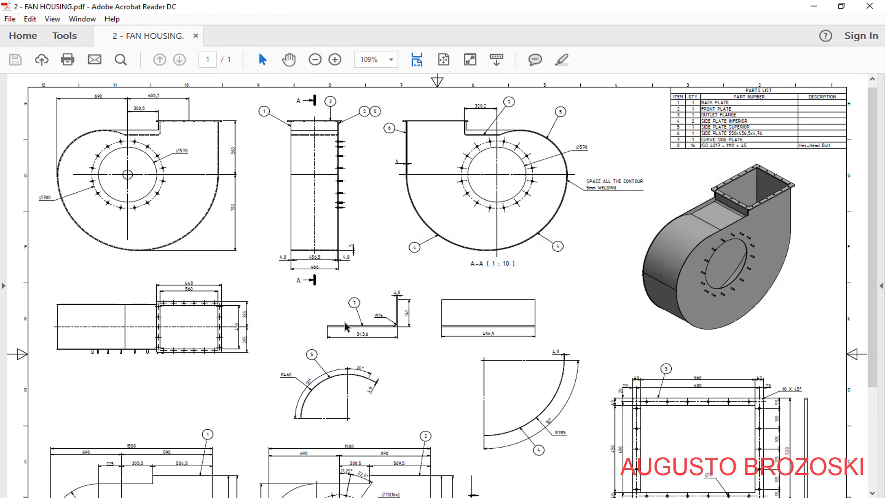
key("alt+Tab")
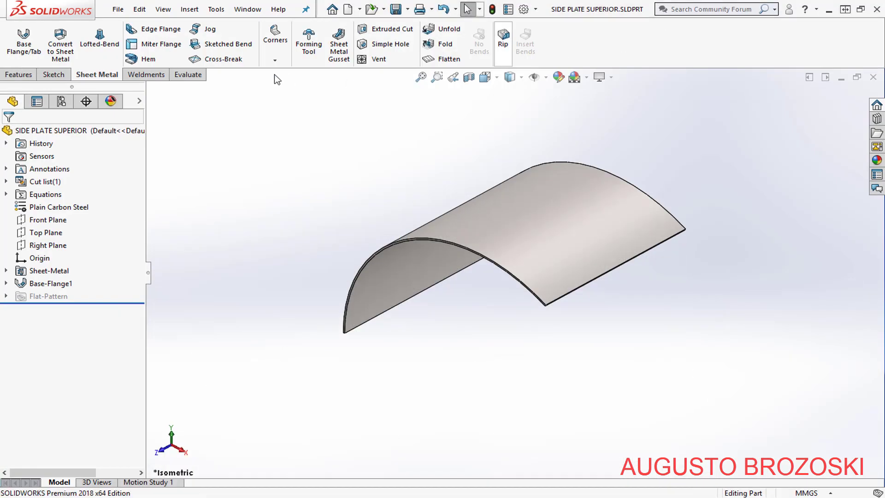
left_click(348, 9)
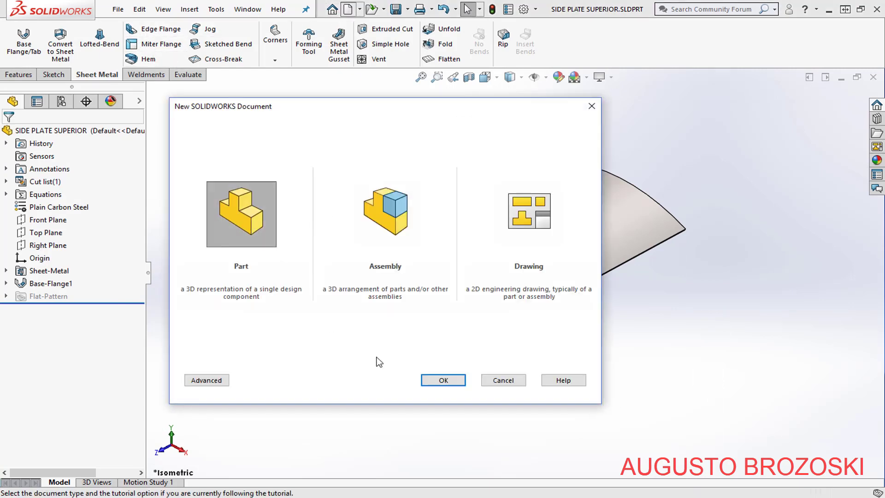
left_click(442, 382)
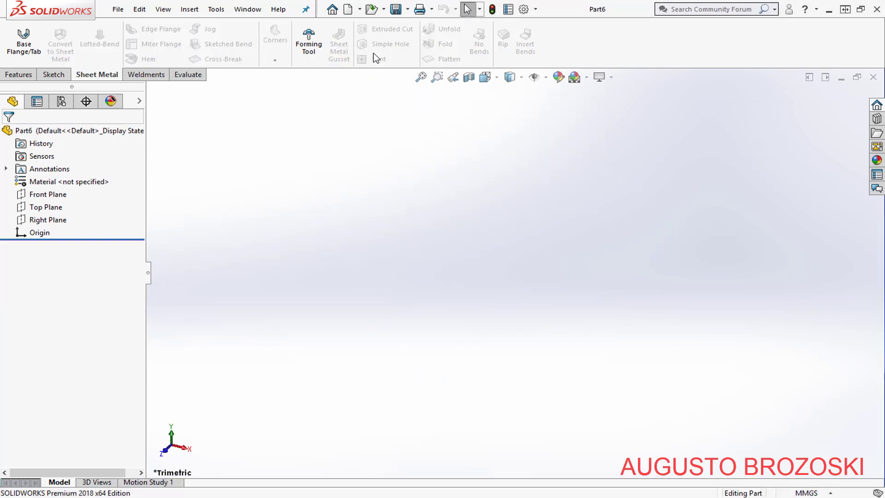
- Save the new part as CURVE SIDE PLATE in the Solidworks Centrifugal Fan Video folder
left_click(396, 9)
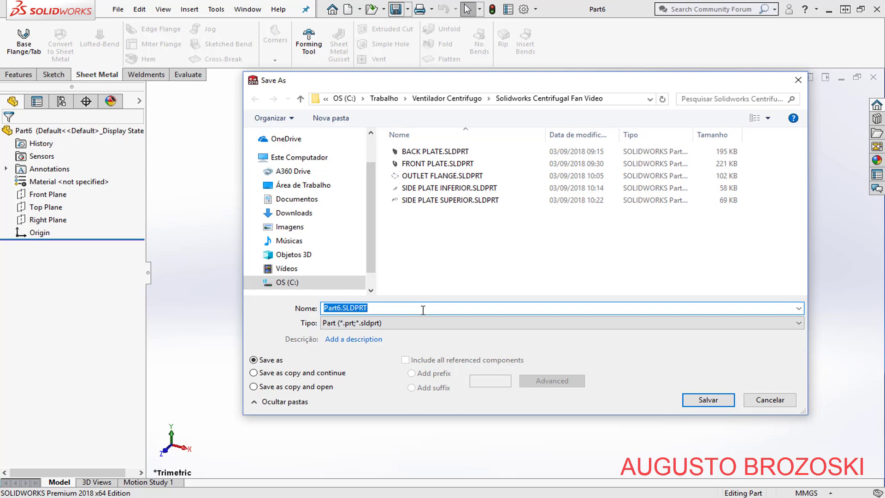
type("CURVE SIDE PLATE")
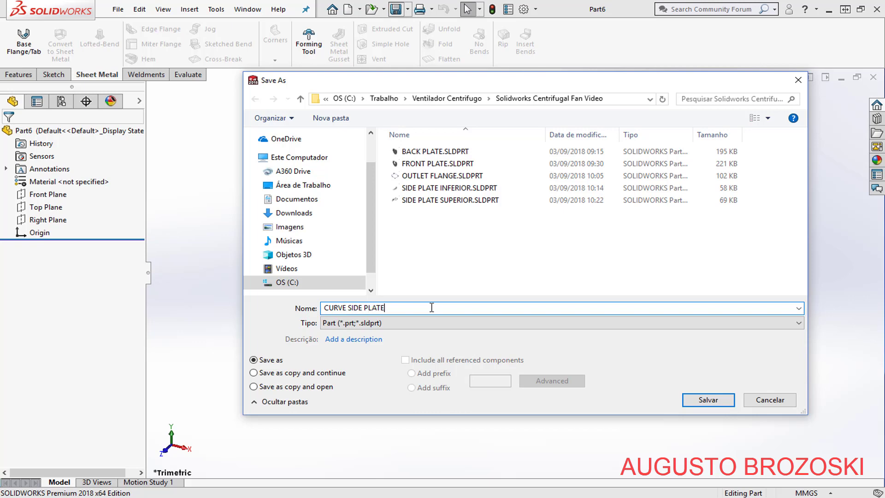
left_click(725, 401)
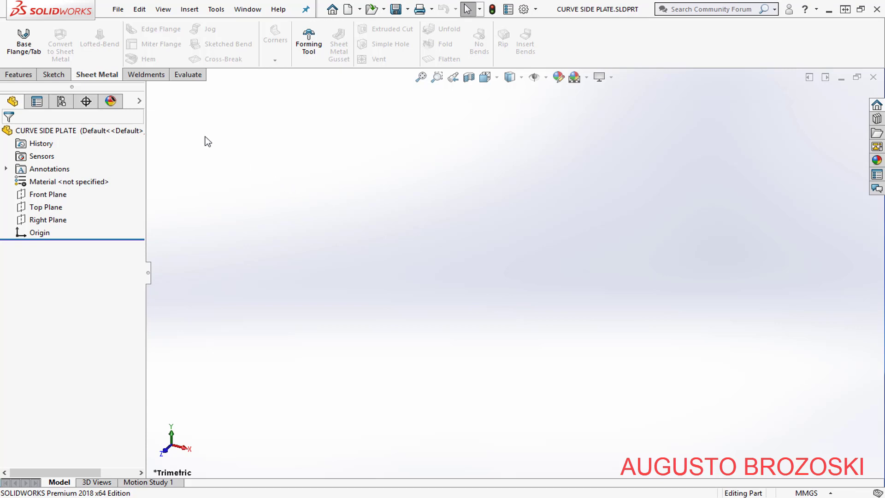
- Start a new sketch on the Front Plane
left_click(54, 74)
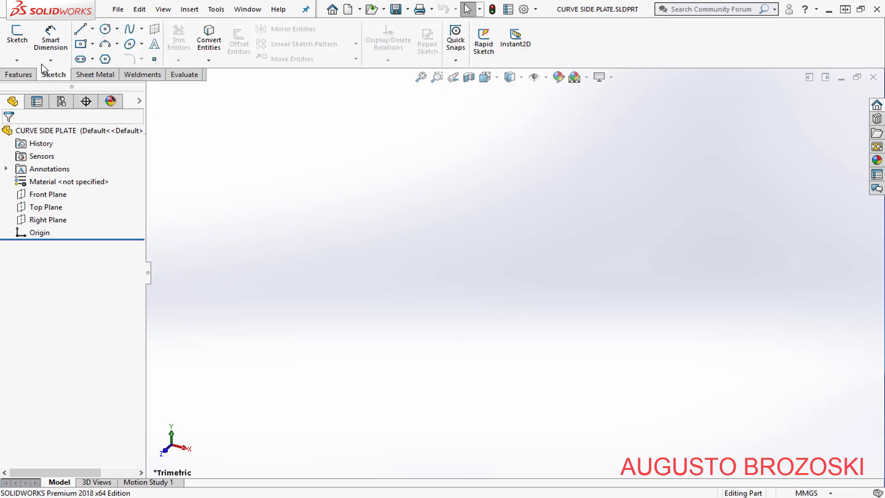
left_click(17, 36)
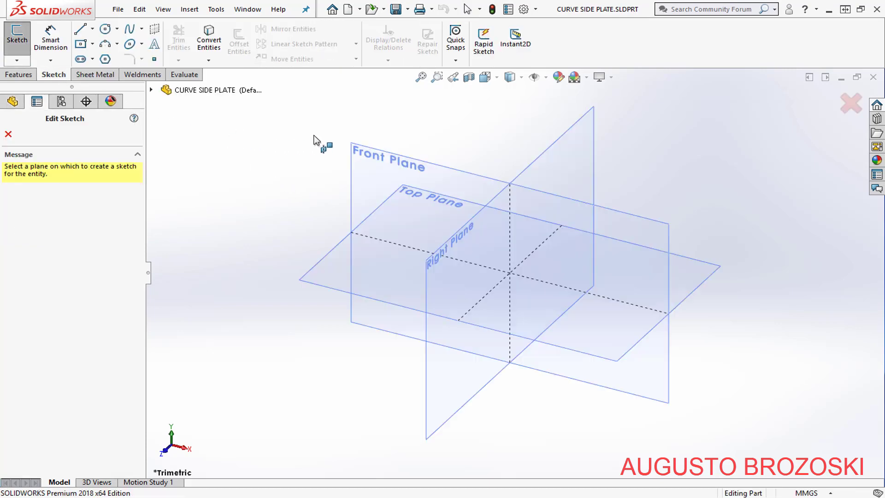
left_click(414, 159)
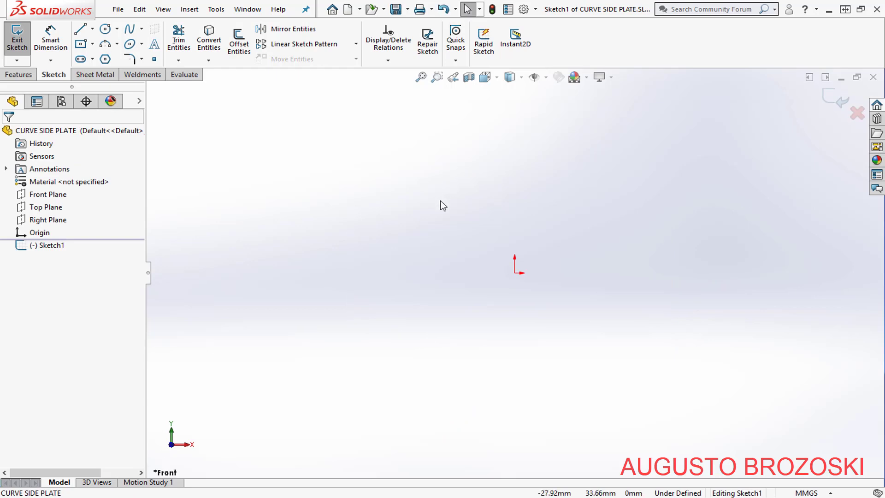
- Examine the dimensions of item 7, the curve side plate, in the fan housing PDF and return to SOLIDWORKS
key("alt+Tab")
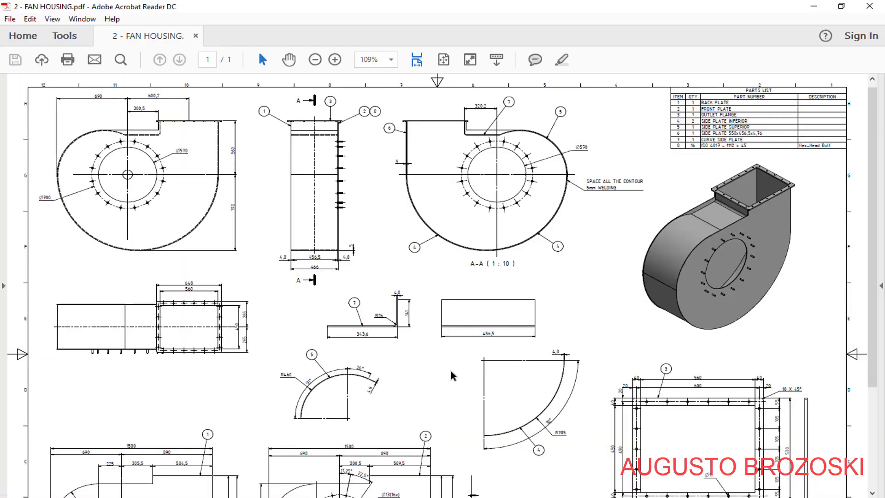
left_click(334, 59)
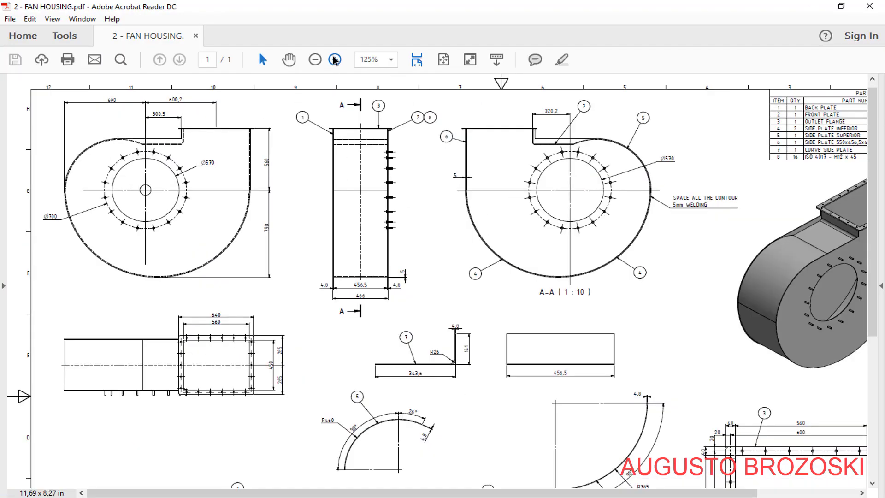
left_click(335, 60)
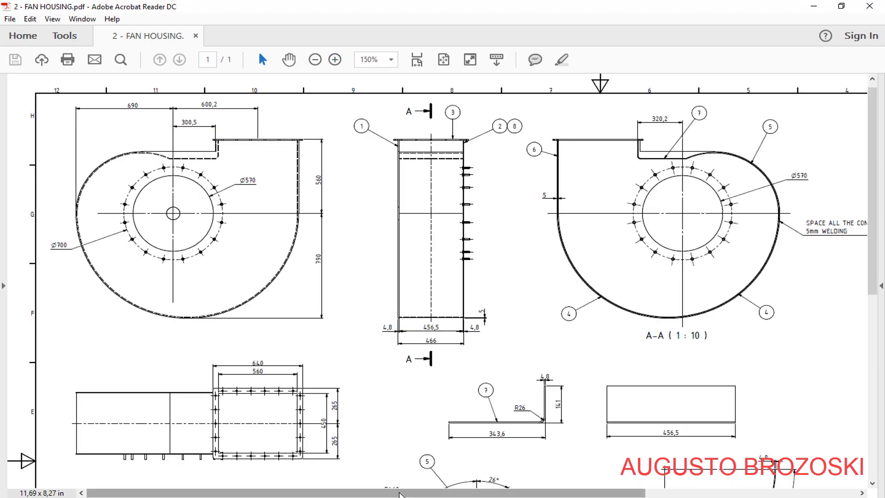
left_click_drag(397, 493, 486, 481)
scroll(459, 406, "down", 5)
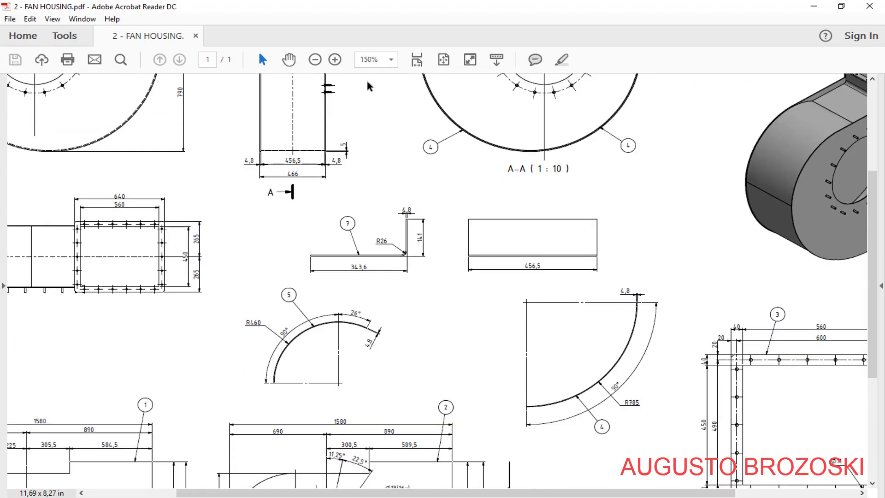
left_click(335, 60)
left_click(335, 60)
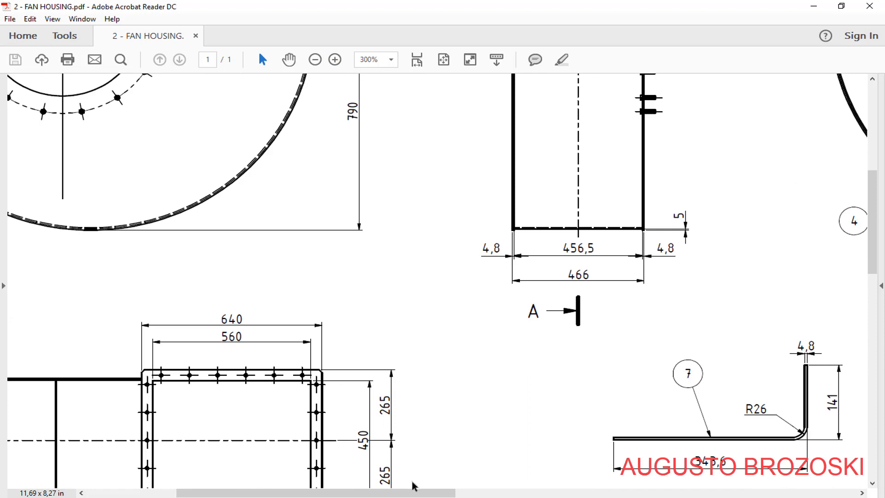
left_click_drag(413, 485, 597, 492)
scroll(330, 318, "down", 6)
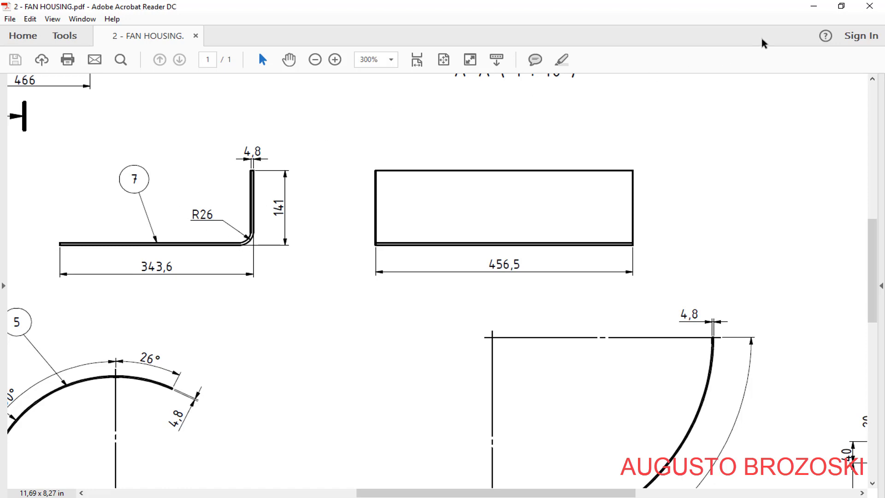
left_click(813, 7)
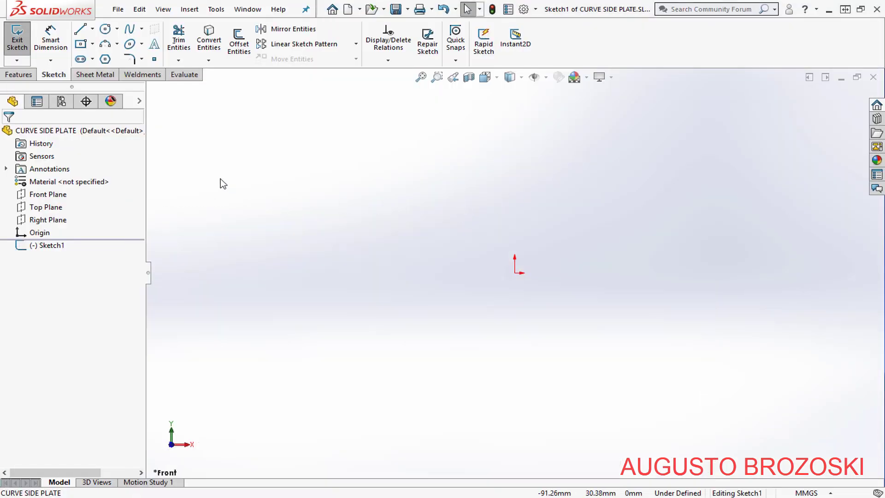
- Sketch a circle of about 11 mm radius, centred about 11 mm left of and 10 mm above the origin
left_click(105, 29)
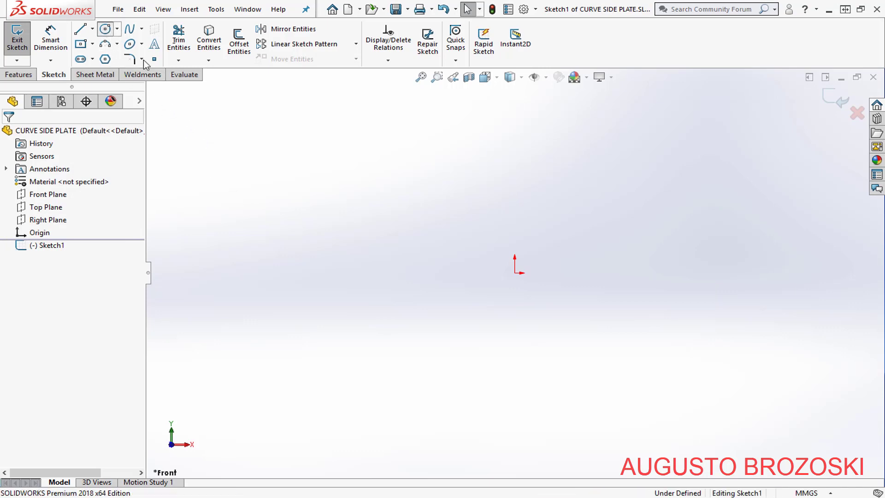
scroll(527, 257, "down", 1)
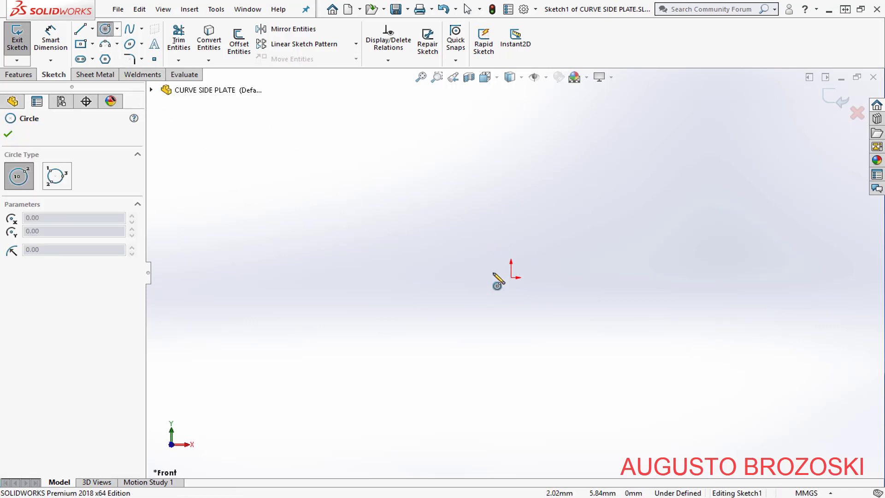
left_click(477, 248)
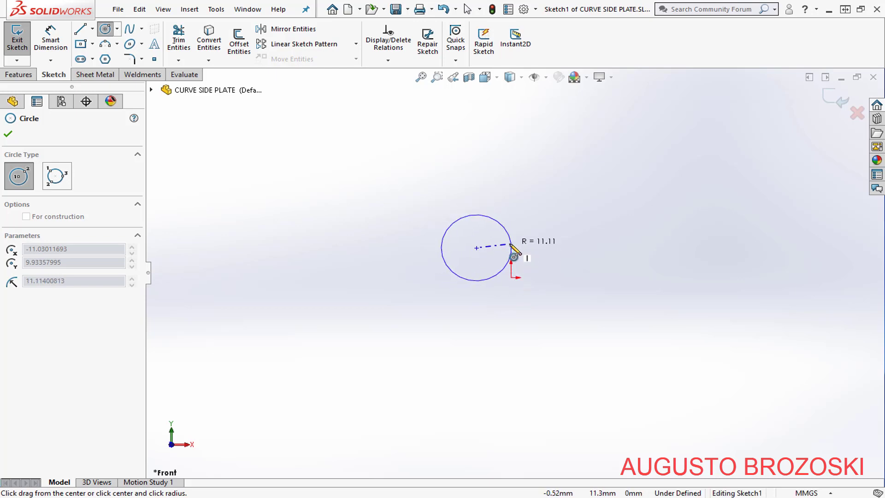
left_click(510, 248)
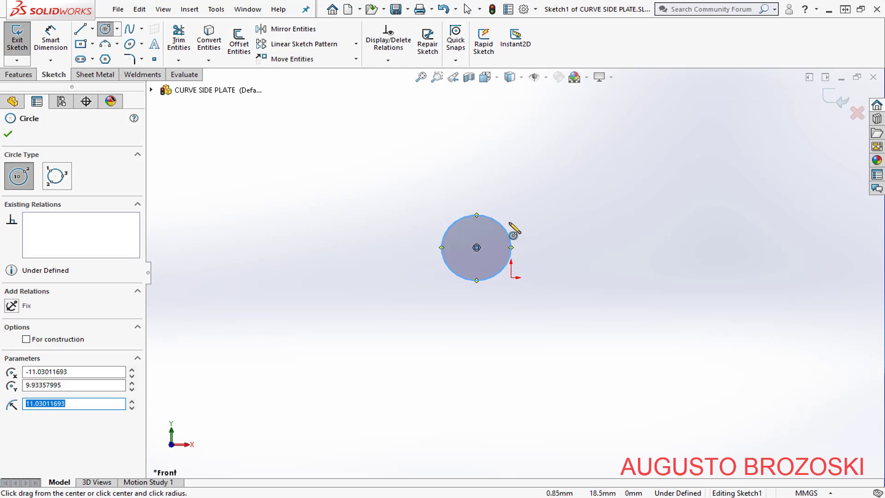
key("Escape")
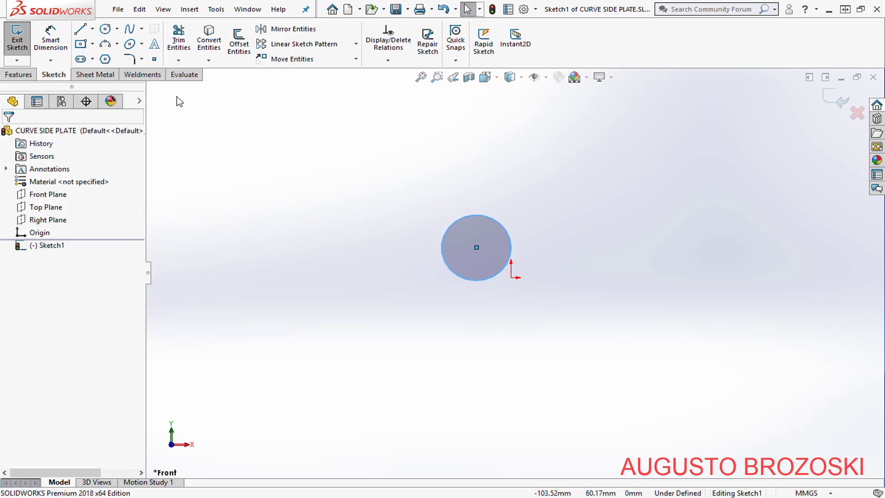
- Draw a vertical line upward from the circle's right quadrant point
left_click(80, 29)
left_click(512, 247)
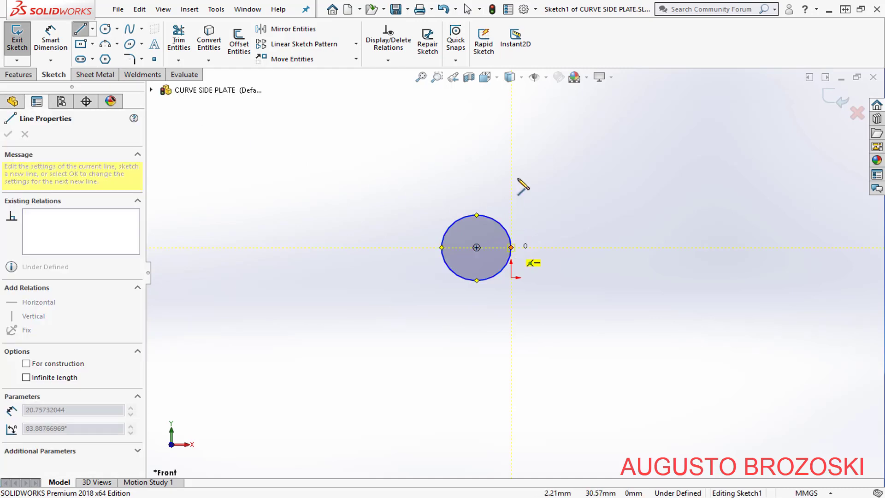
left_click(513, 101)
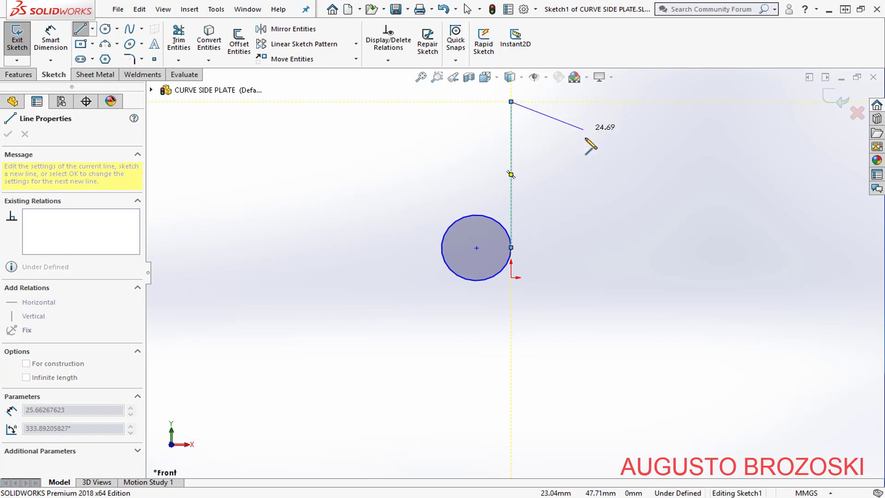
key("Escape")
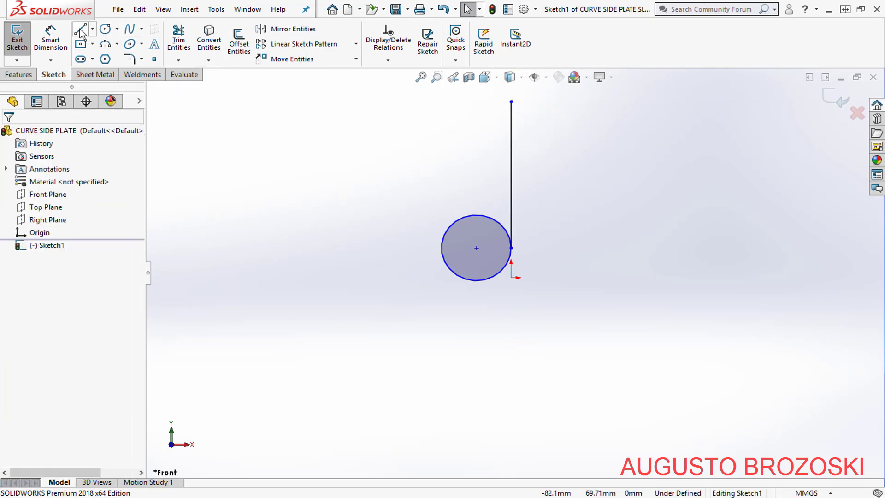
- Draw a horizontal line leftward from the circle's bottom quadrant point and trim the circle to the corner arc joining both lines
left_click(82, 31)
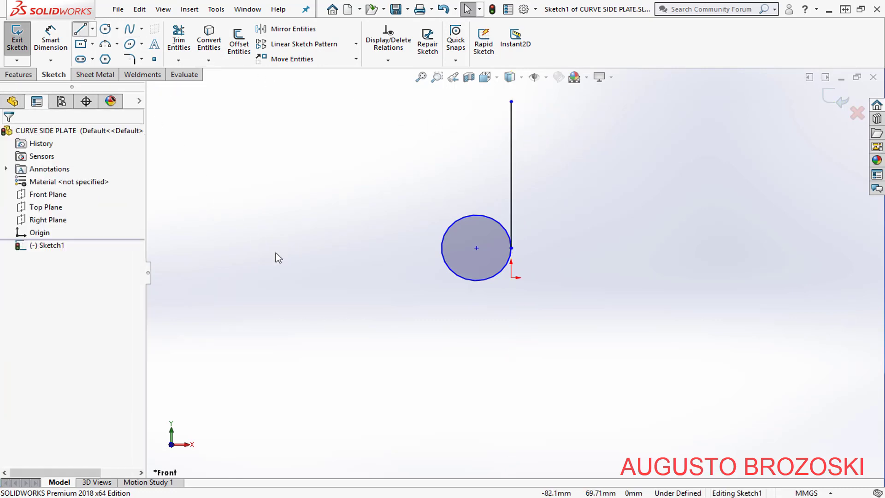
left_click(477, 280)
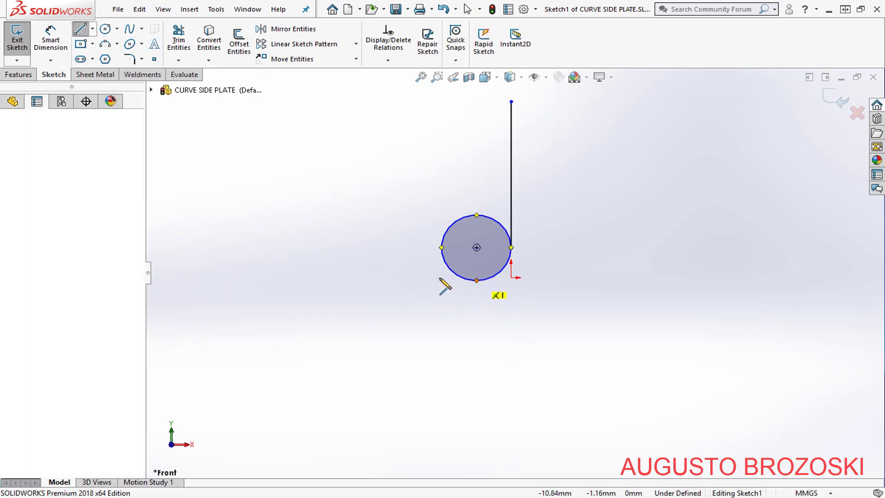
left_click(259, 280)
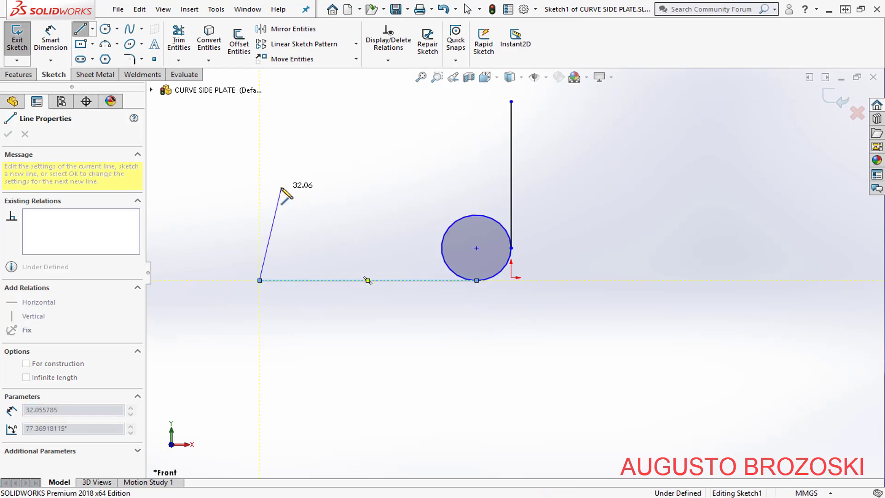
key("Escape")
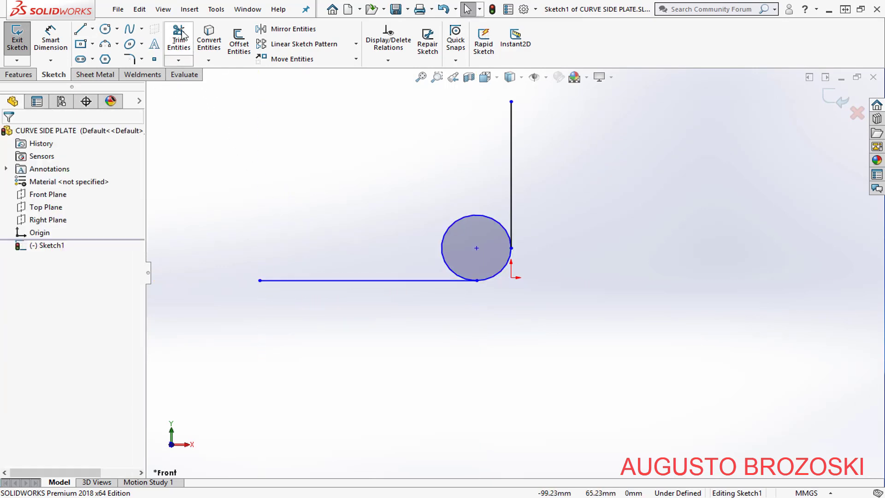
left_click(183, 34)
left_click_drag(439, 217, 460, 231)
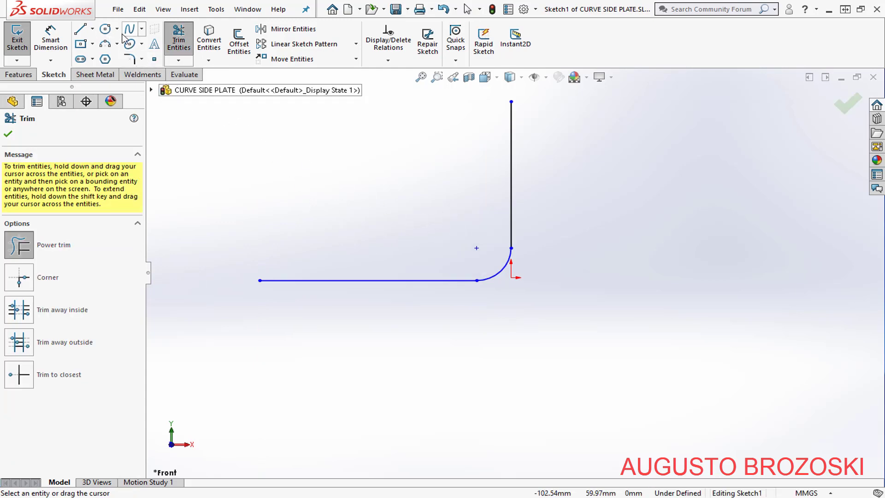
- Dimension the corner arc with a radius of 26 mm, checking the value for item 7 in the fan housing PDF
left_click(50, 39)
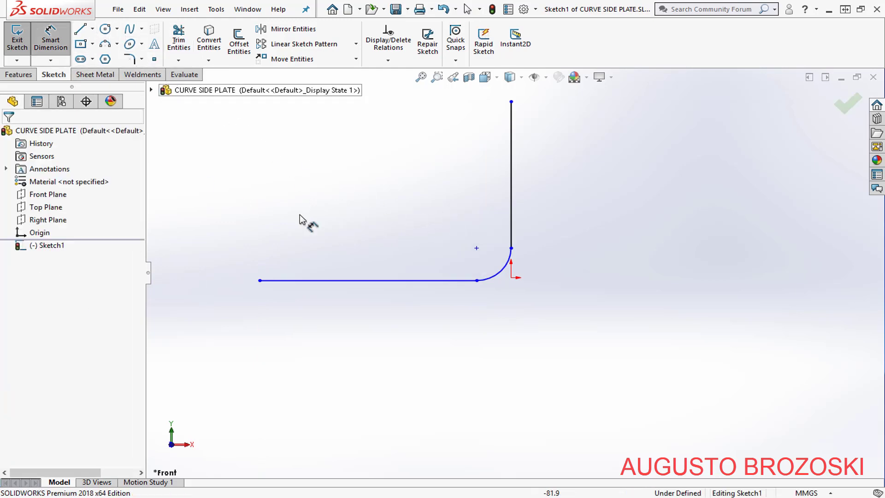
left_click(502, 275)
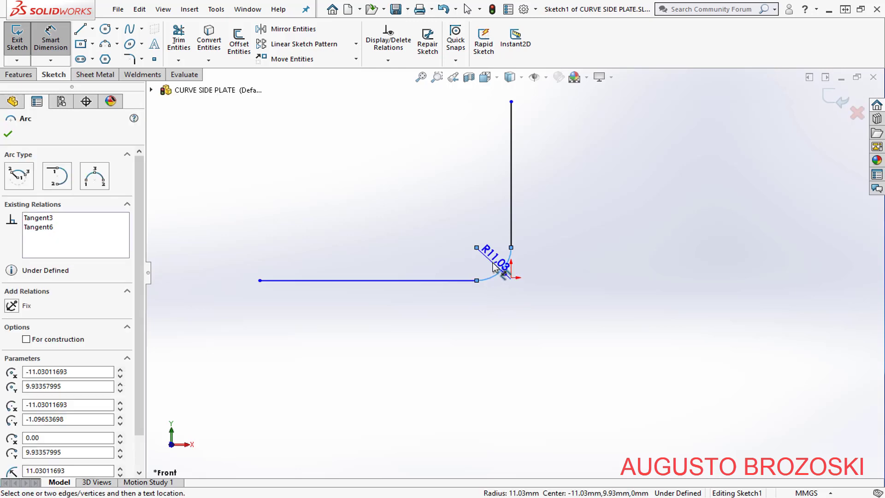
left_click(494, 267)
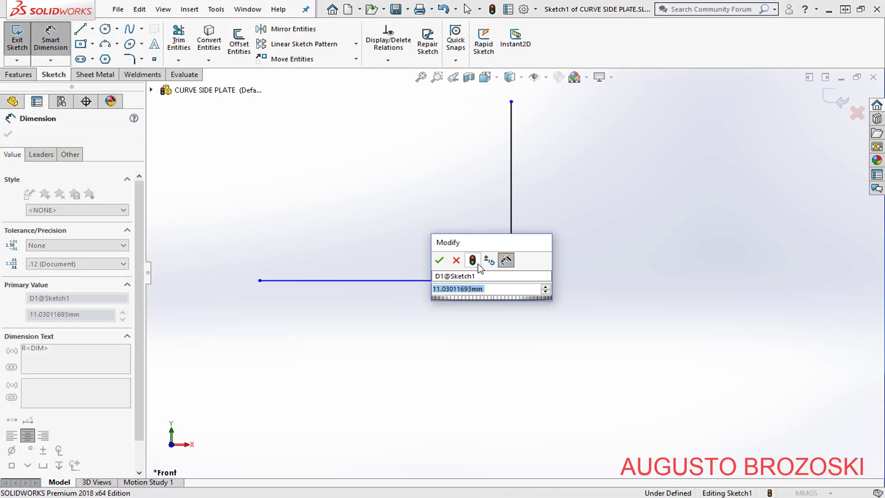
left_click(300, 496)
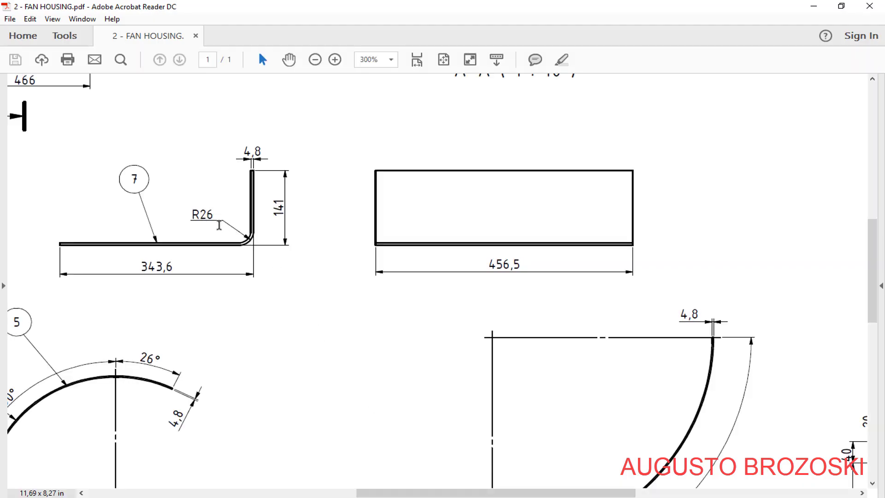
left_click(813, 6)
left_click(496, 291)
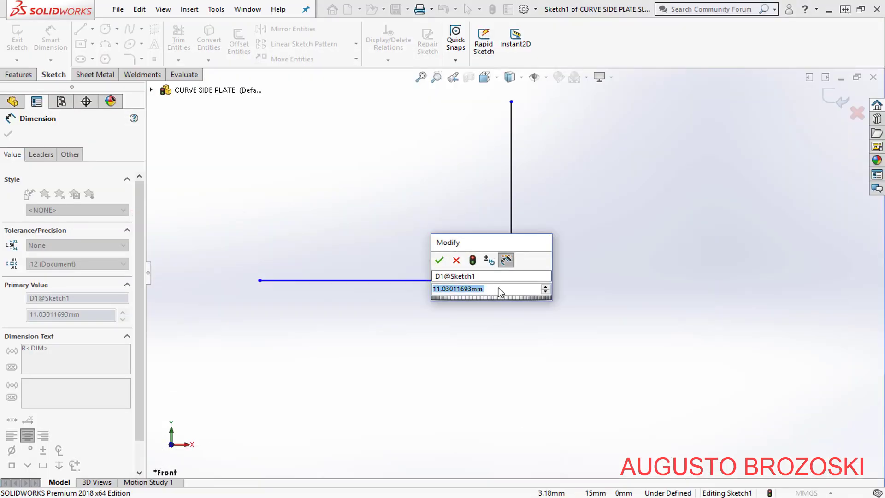
type("26")
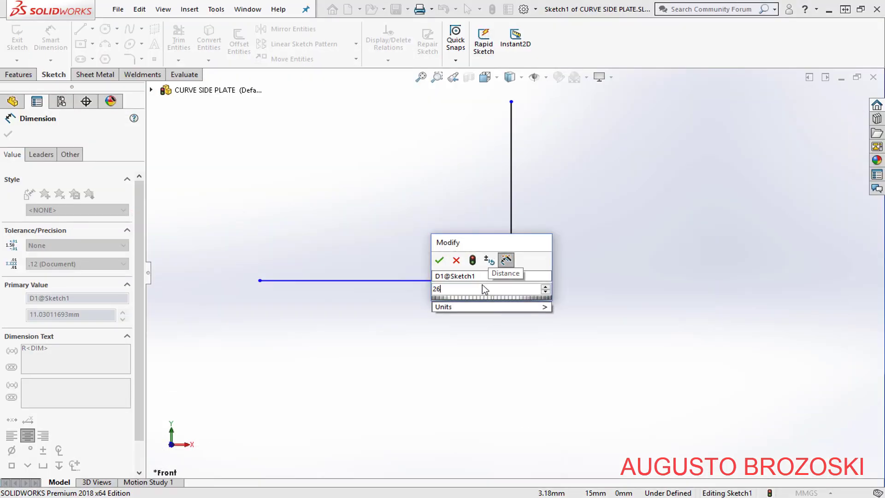
key("Return")
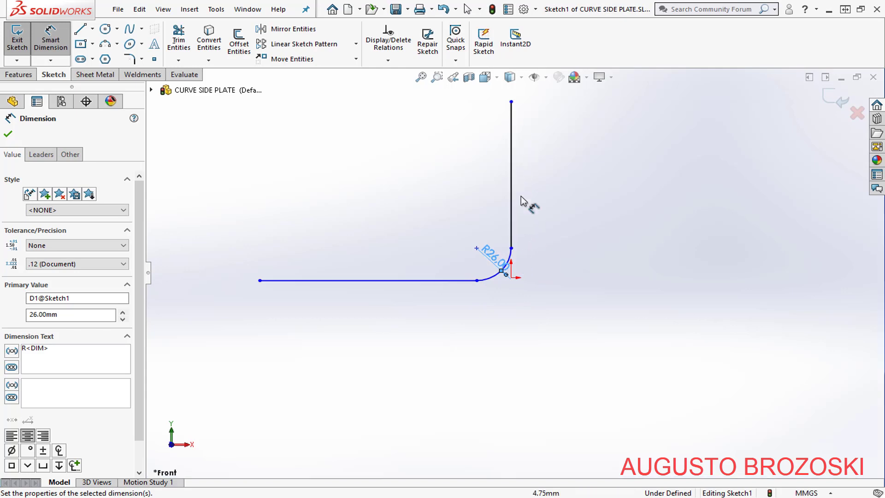
scroll(463, 272, "down", 3)
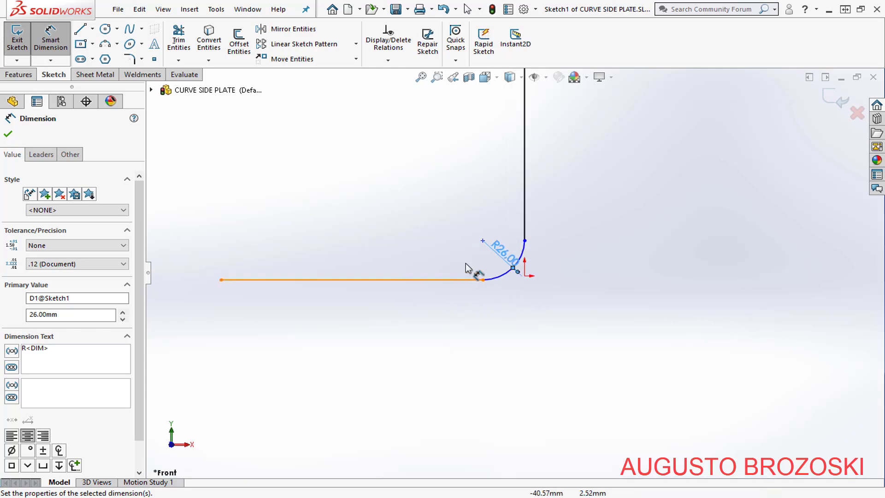
key("Escape")
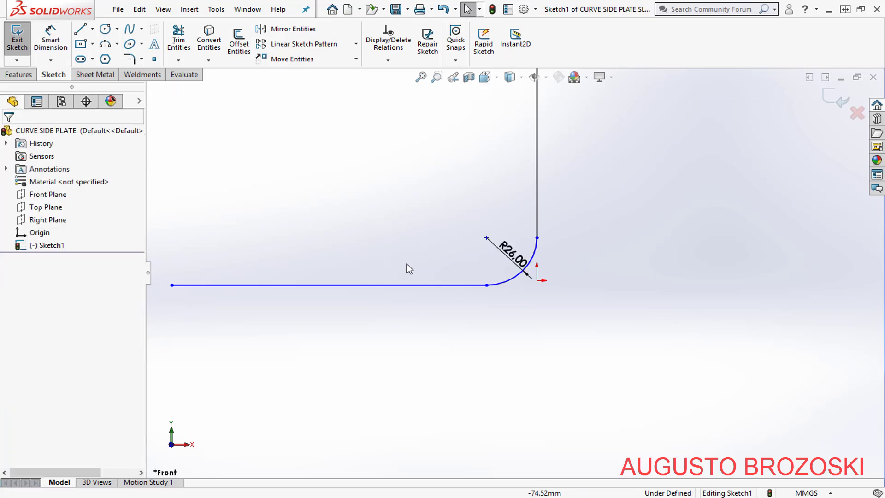
- Add a horizontal relation between the corner arc's lower endpoint and the origin
left_click(486, 284)
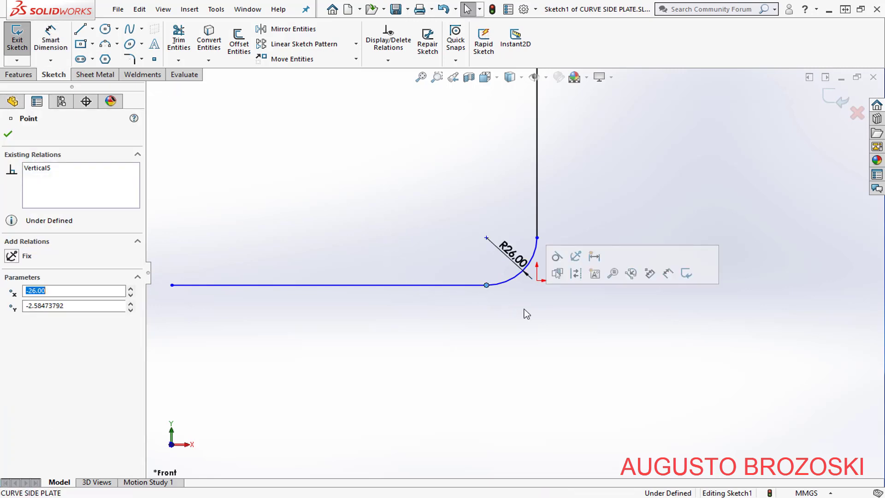
left_click(537, 281, "ctrl")
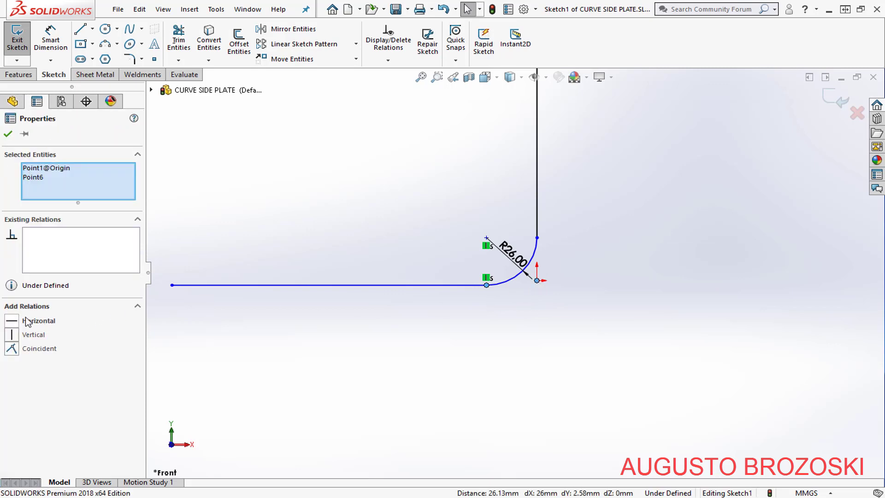
left_click(12, 322)
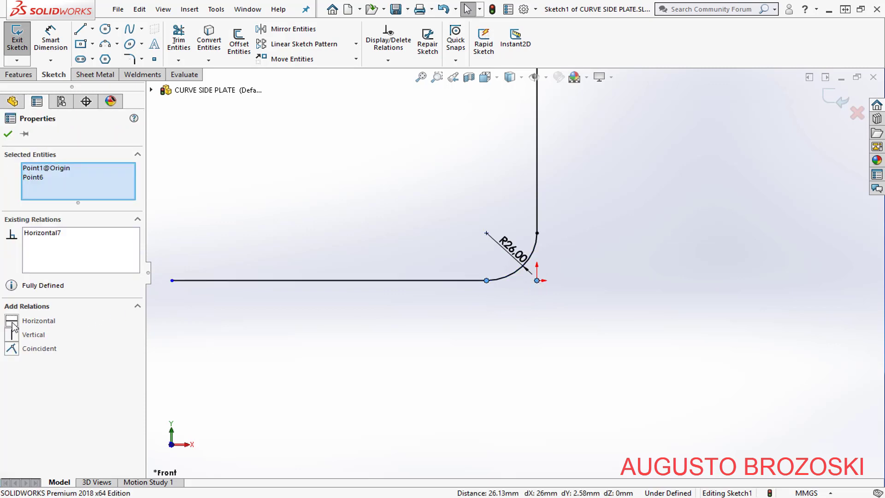
left_click(9, 134)
scroll(489, 312, "up", 3)
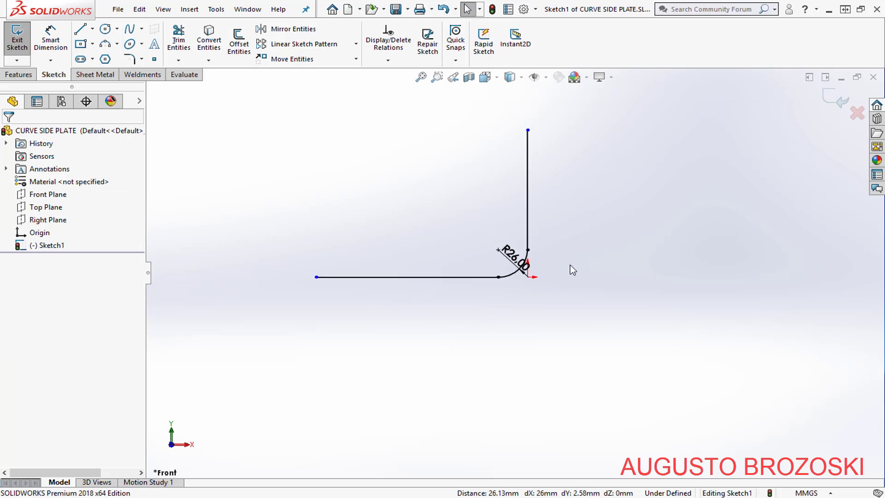
scroll(572, 270, "down", 2)
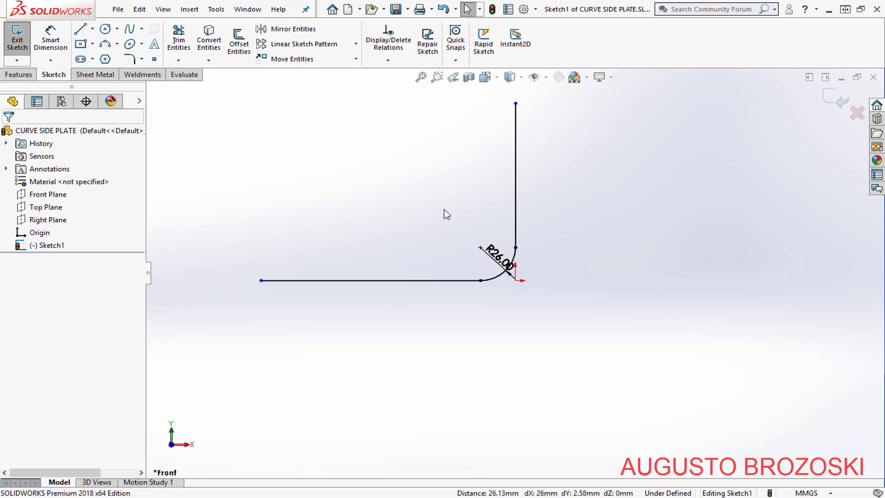
- Dimension the vertical leg's overall height from the origin to its upper endpoint as 141 mm
left_click(51, 40)
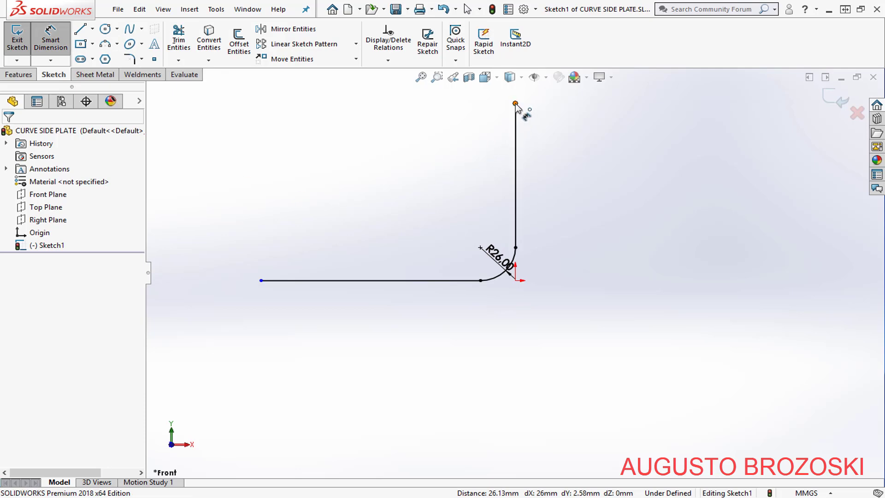
left_click(515, 281)
left_click(515, 280)
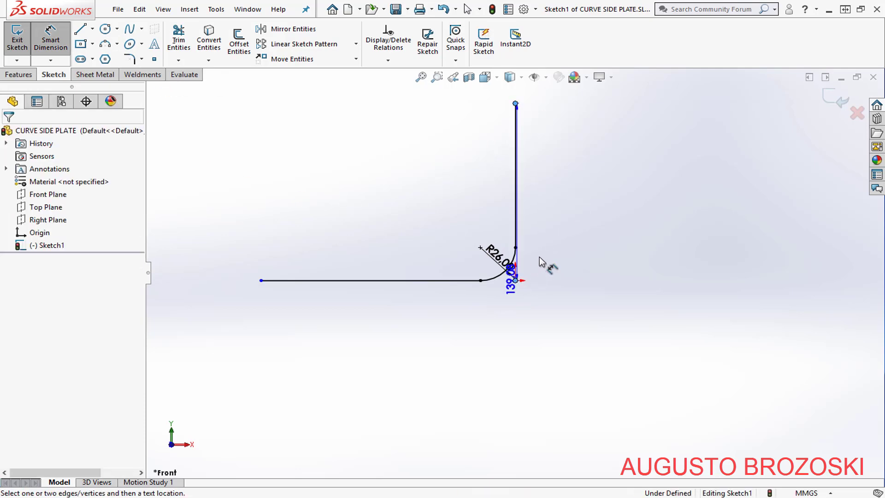
left_click(572, 207)
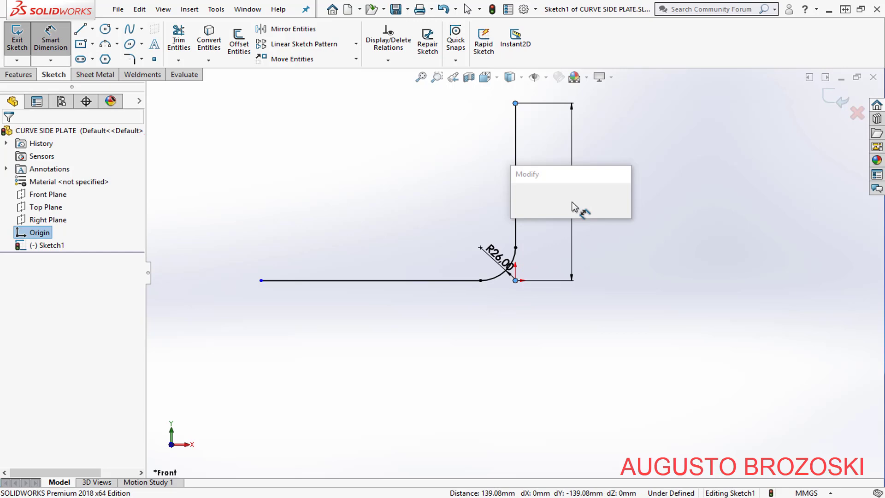
type("141")
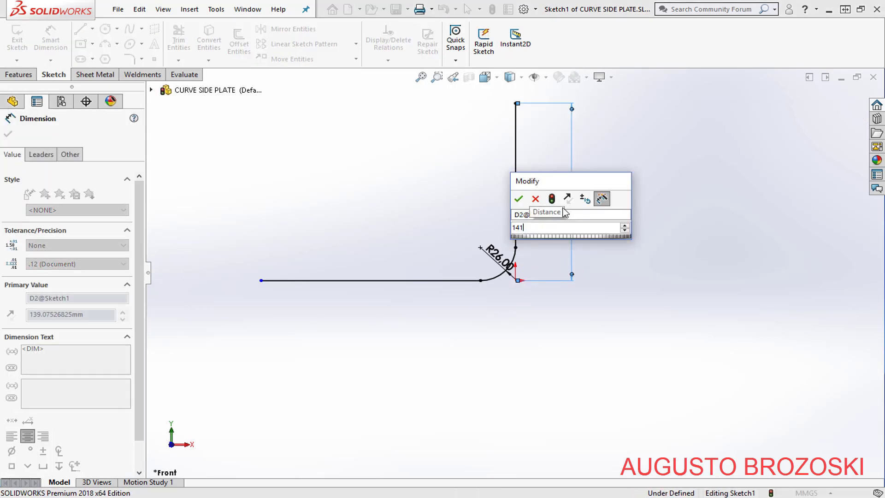
key("Return")
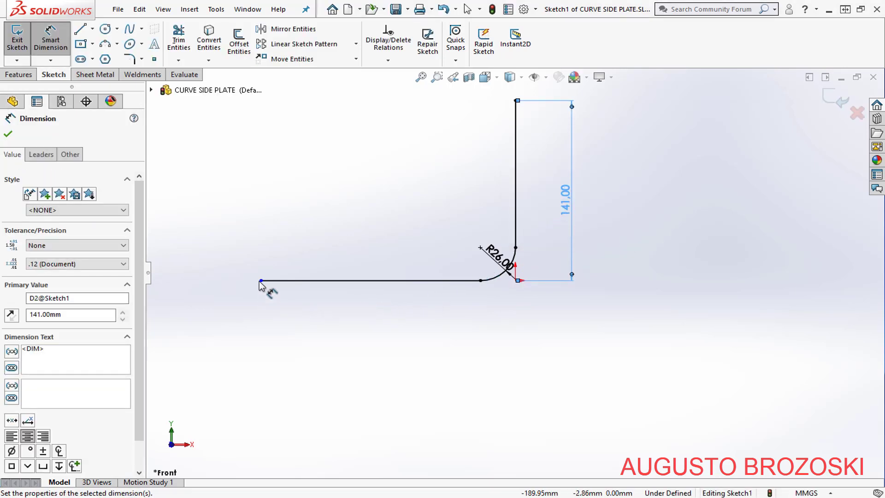
- Dimension the horizontal leg's overall length from its far endpoint to the origin as 346.6 mm, consulting item 7 in the fan housing PDF
left_click(261, 280)
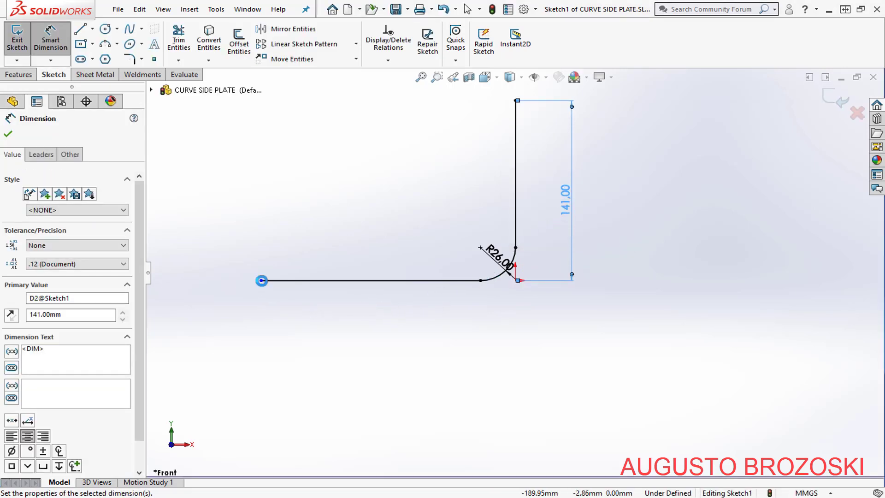
left_click(516, 282)
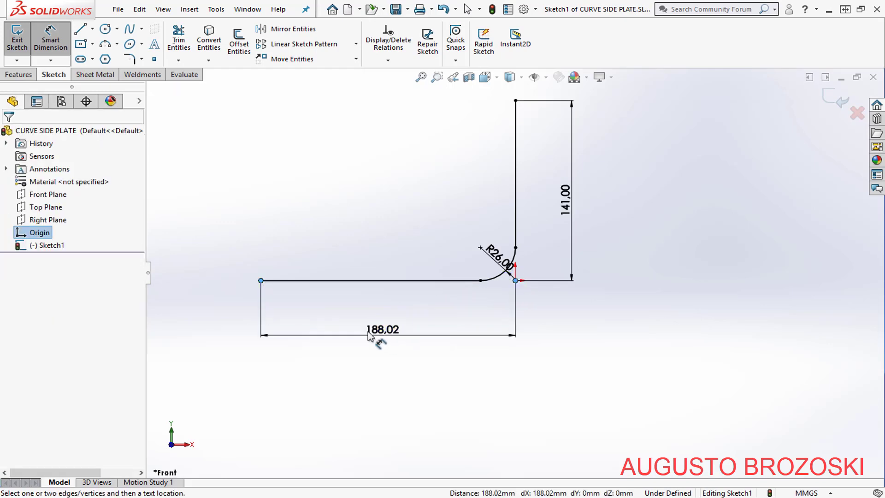
left_click(369, 336)
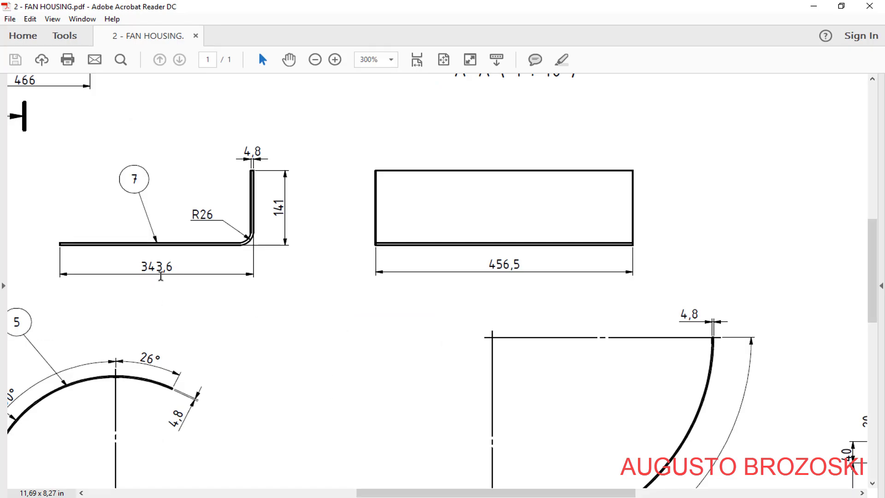
left_click(813, 6)
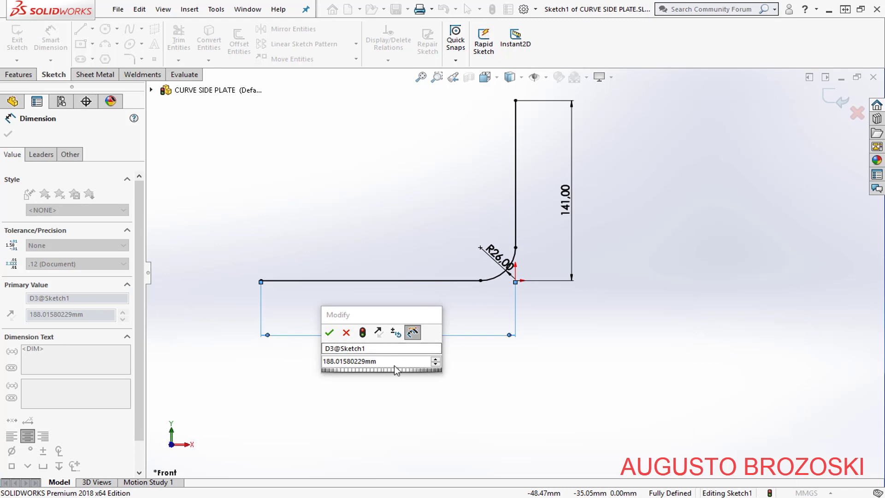
type("34")
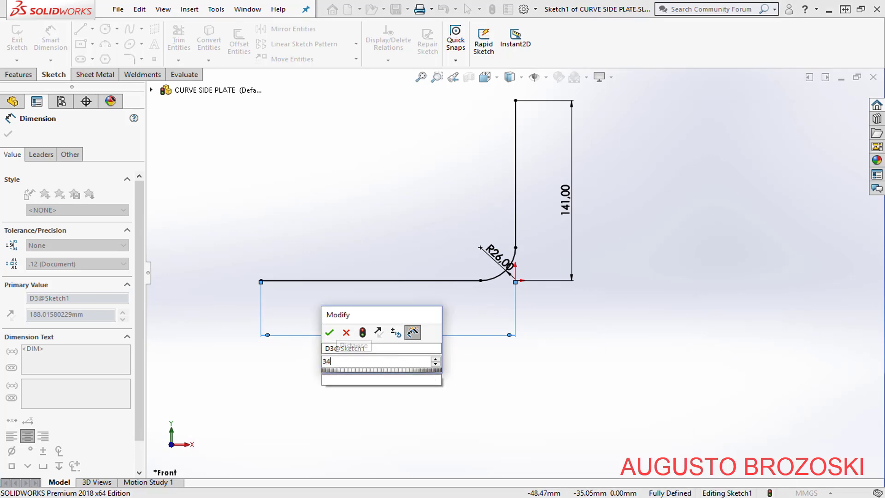
type("6,")
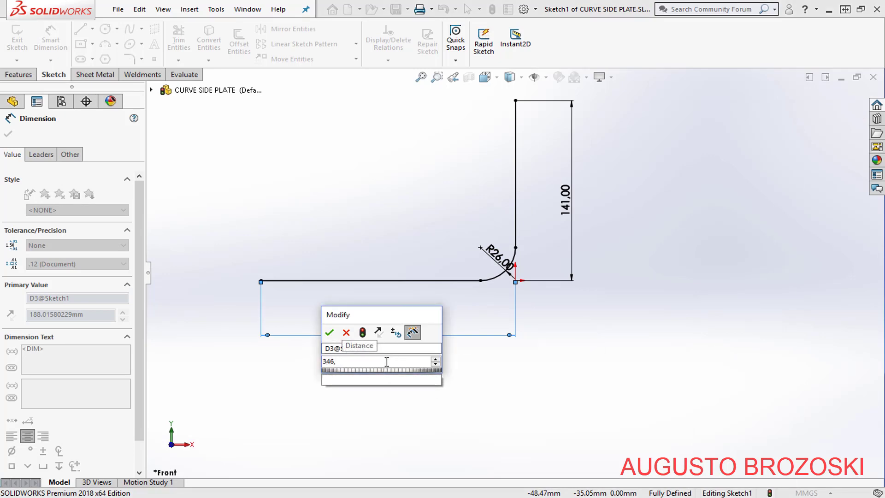
type("6")
key("Return")
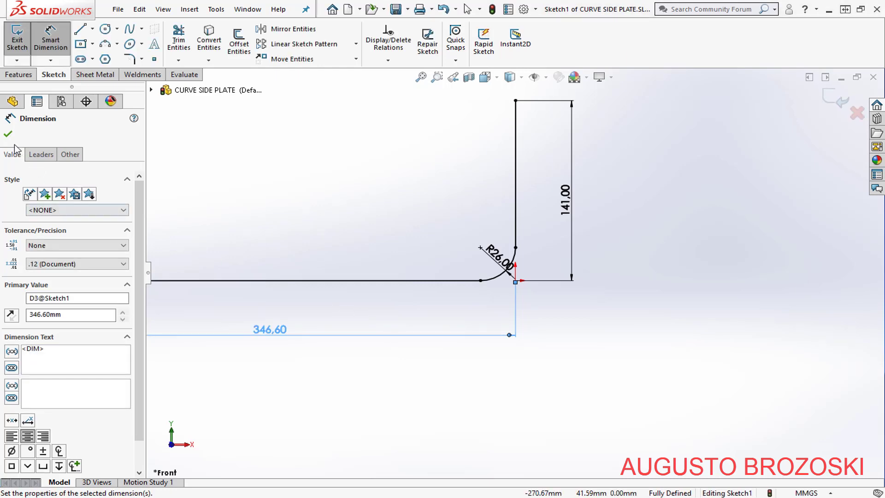
left_click(7, 134)
key("Escape")
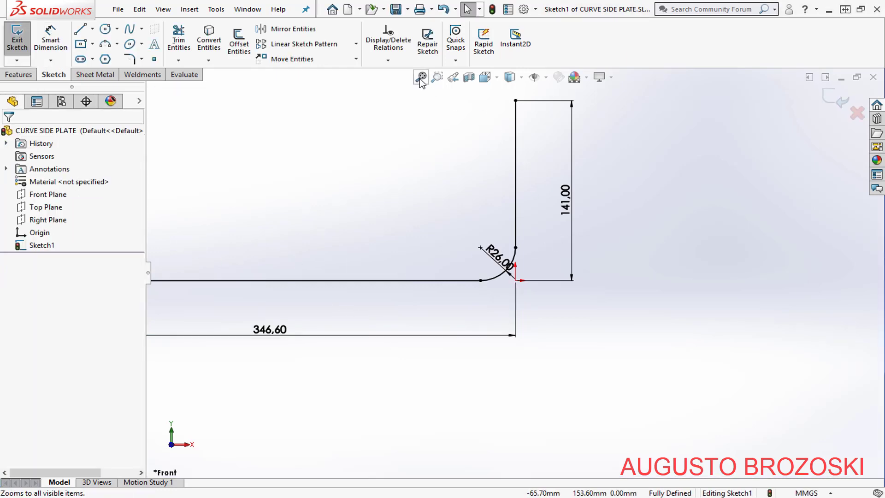
- Exit the sketch and start a Base Flange from the L-profile, 456.5 mm wide with a Mid Plane end condition, checking the width in the PDF
left_click(420, 79)
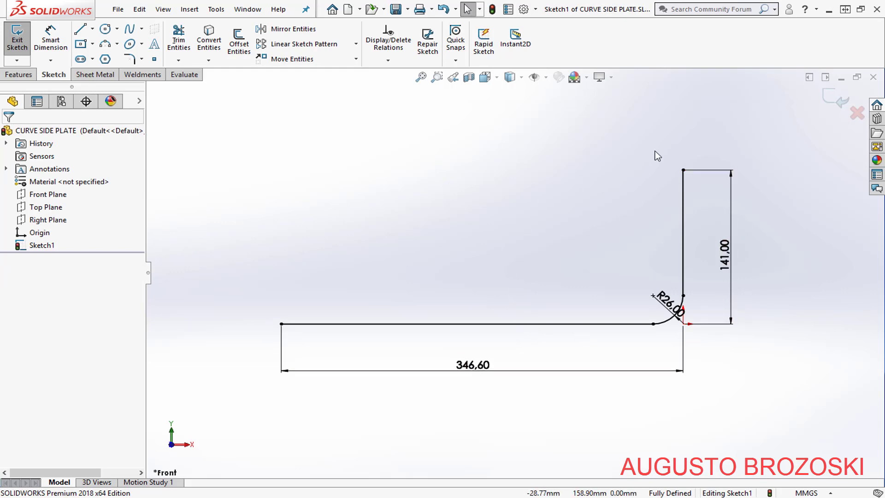
left_click(834, 101)
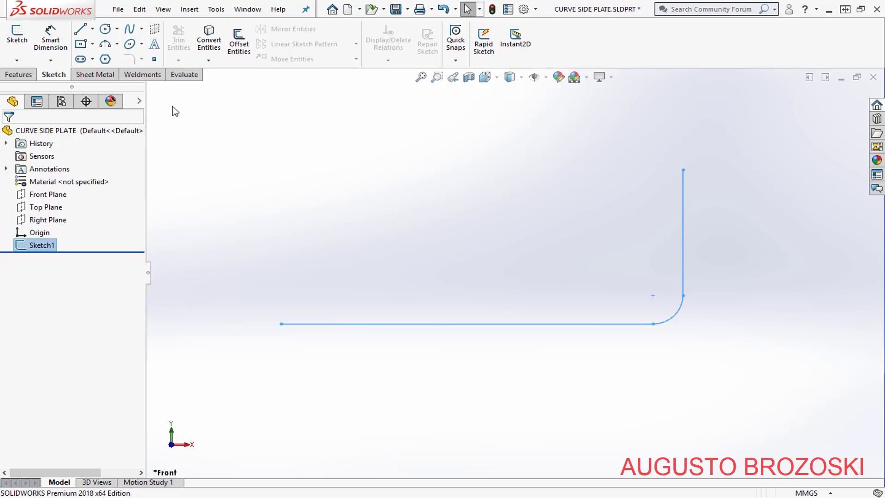
left_click(92, 78)
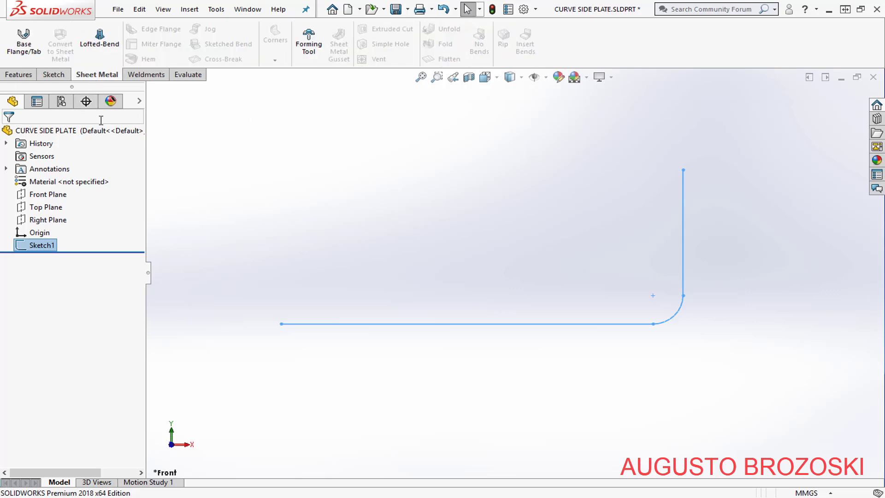
left_click(24, 46)
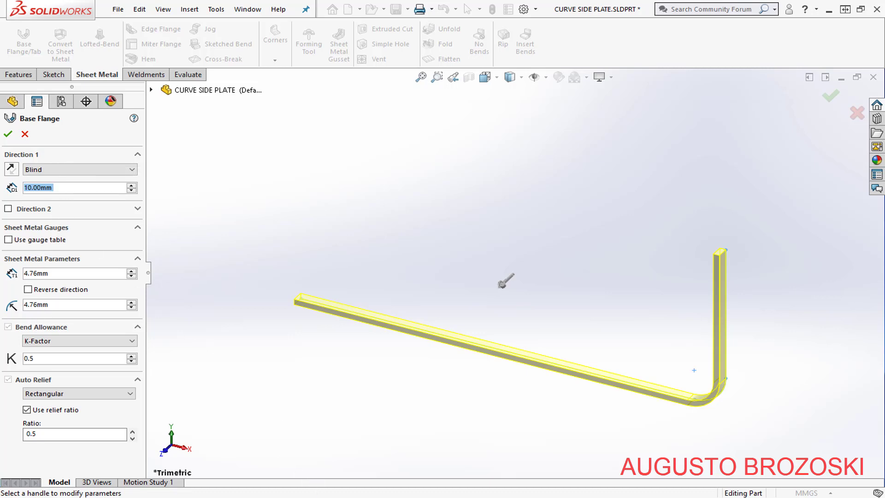
key("alt+Tab")
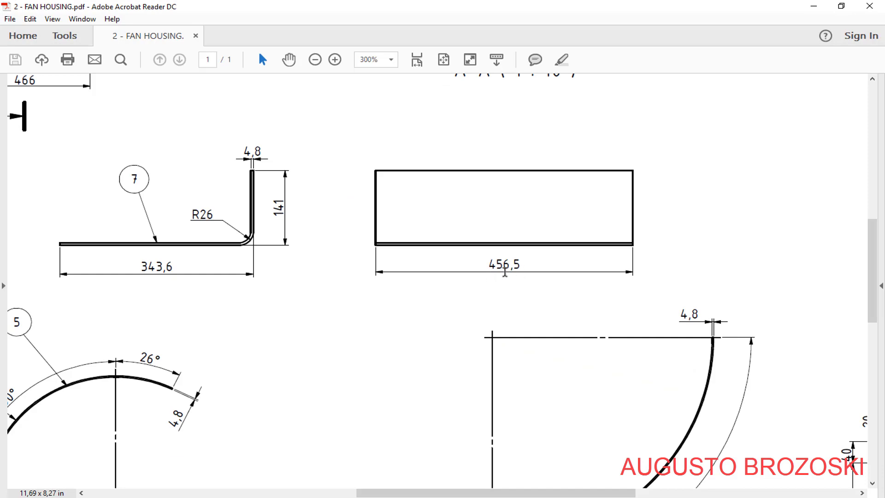
left_click(813, 7)
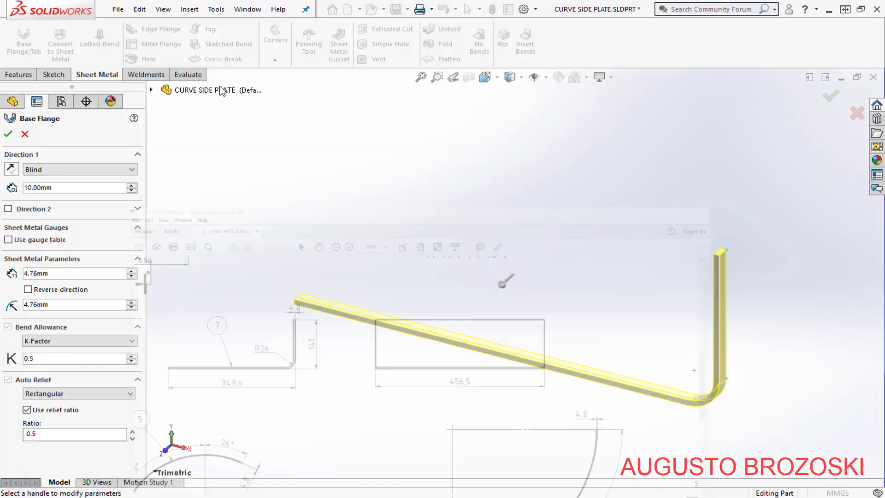
left_click(66, 187)
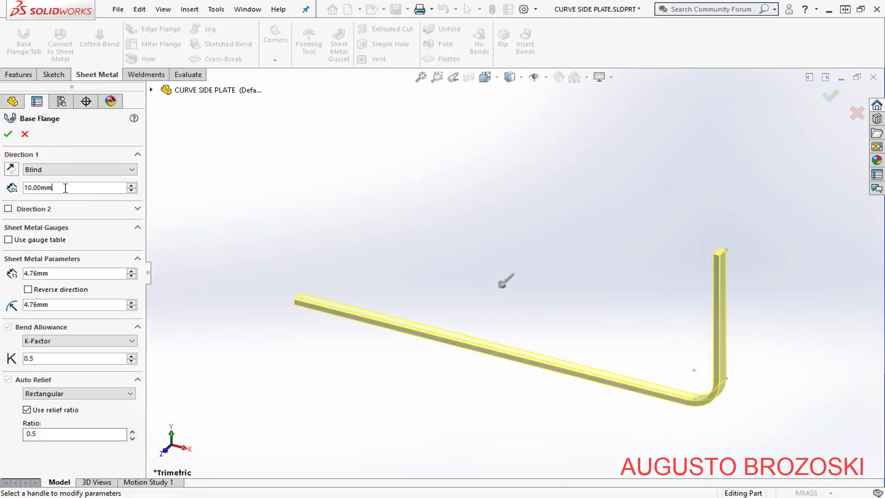
double_click(51, 186)
type("456,5")
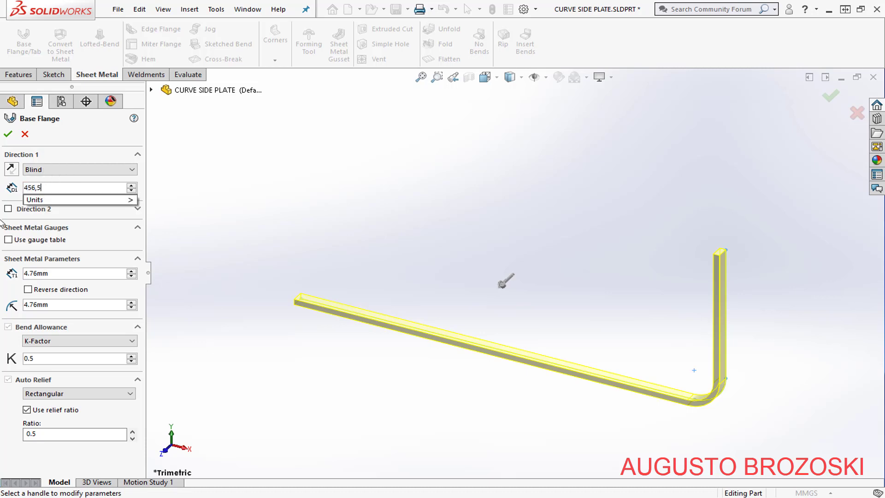
key("Return")
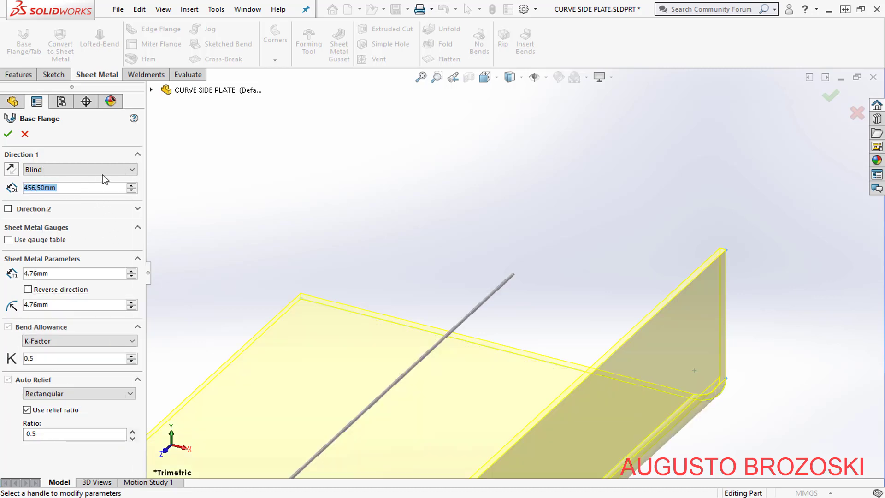
left_click(103, 174)
left_click(97, 207)
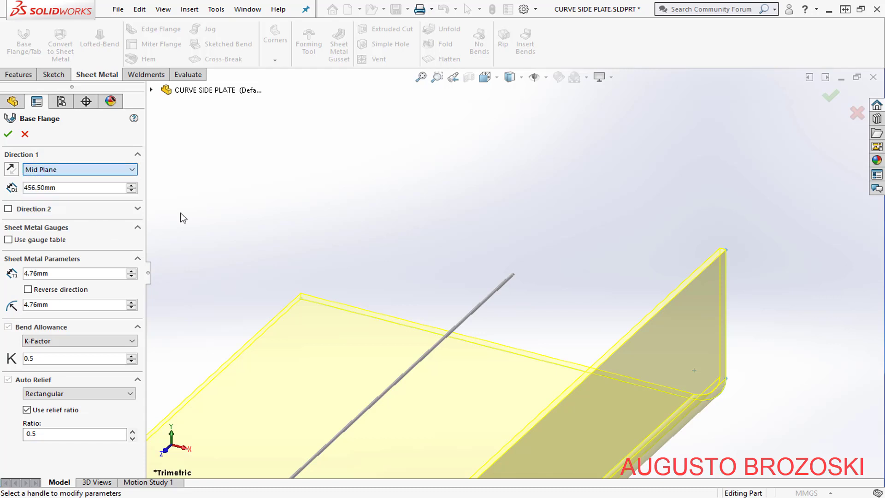
left_click(421, 77)
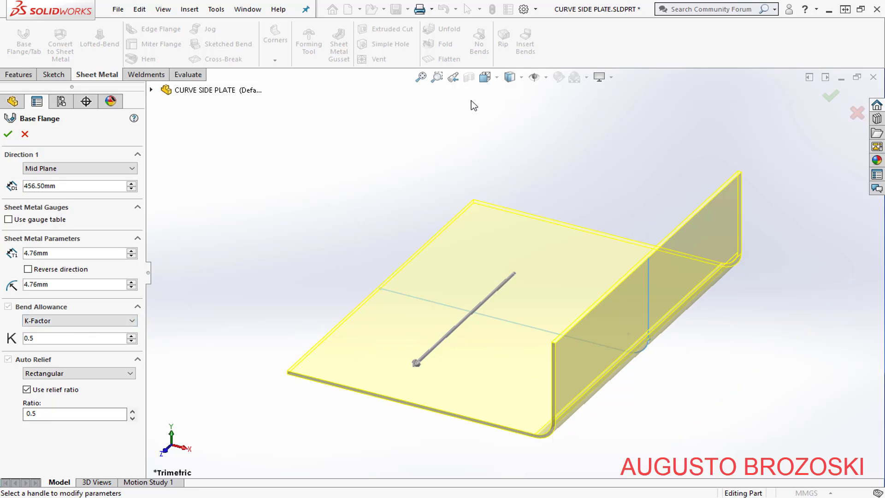
- Inspect the flange preview in front view and reverse the thickness direction so the material lies outside the sketched profile
left_click(485, 76)
left_click(513, 314)
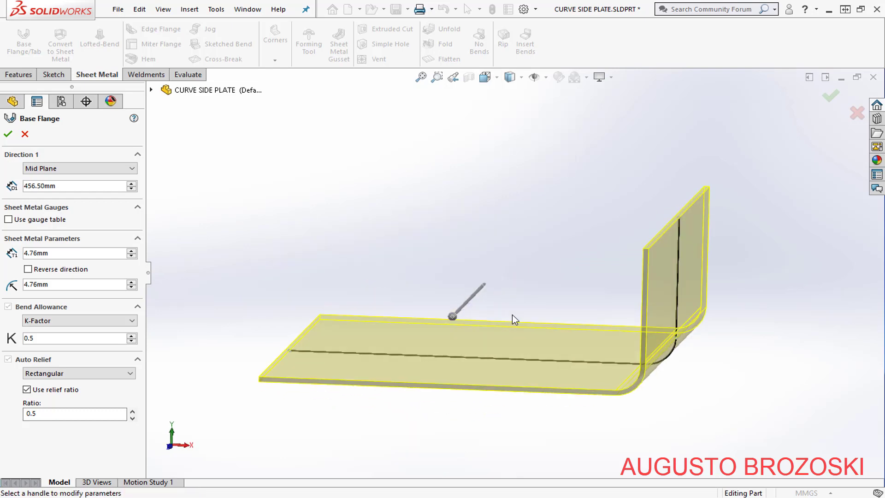
scroll(784, 336, "down", 3)
scroll(694, 258, "up", 2)
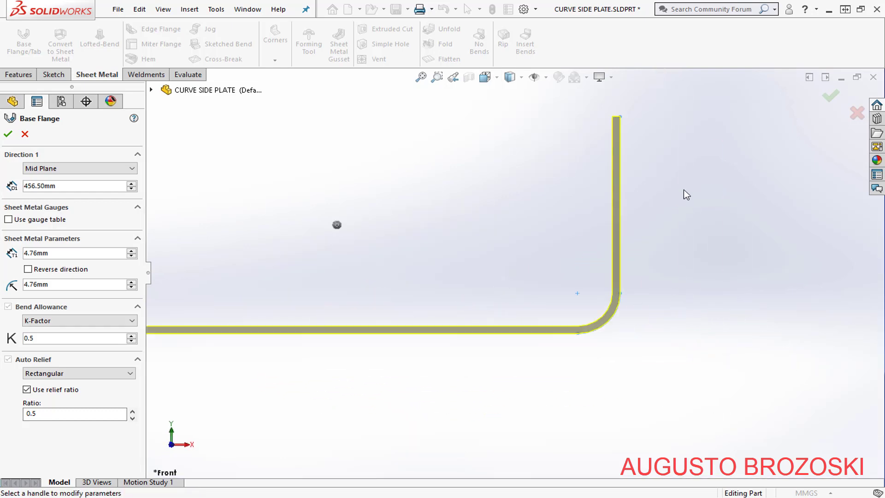
scroll(674, 245, "down", 4)
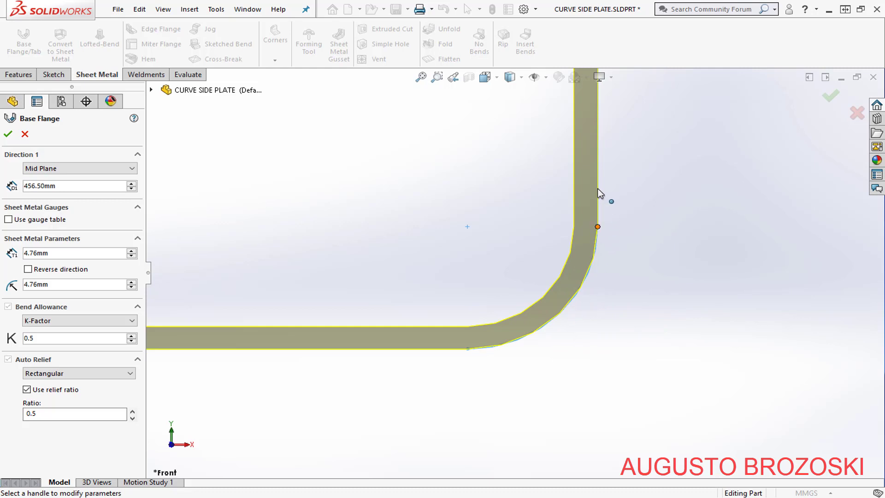
scroll(590, 306, "up", 5)
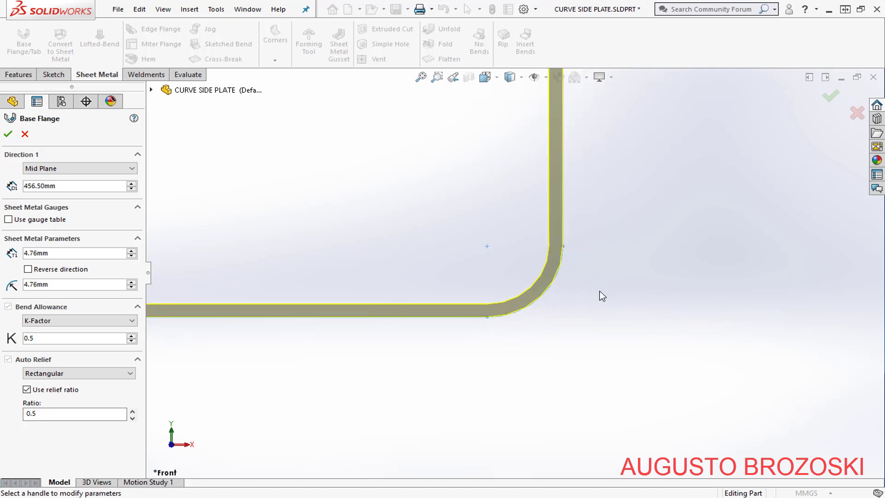
scroll(512, 196, "down", 4)
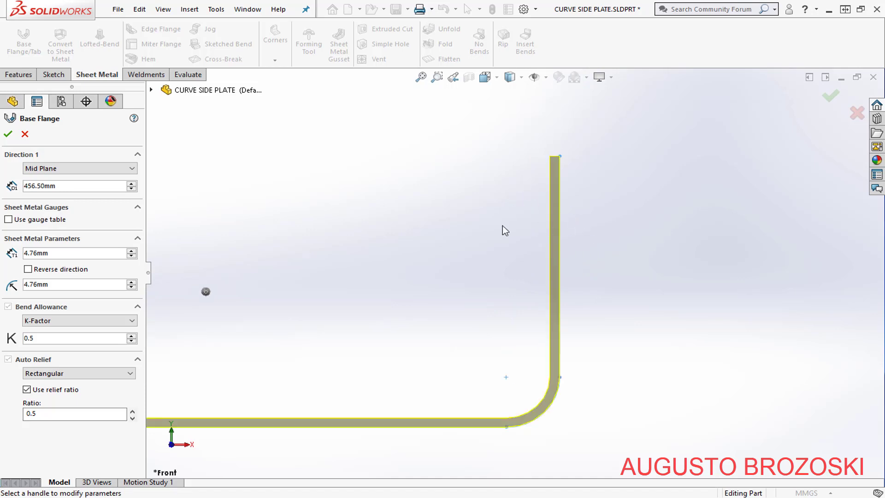
left_click(28, 269)
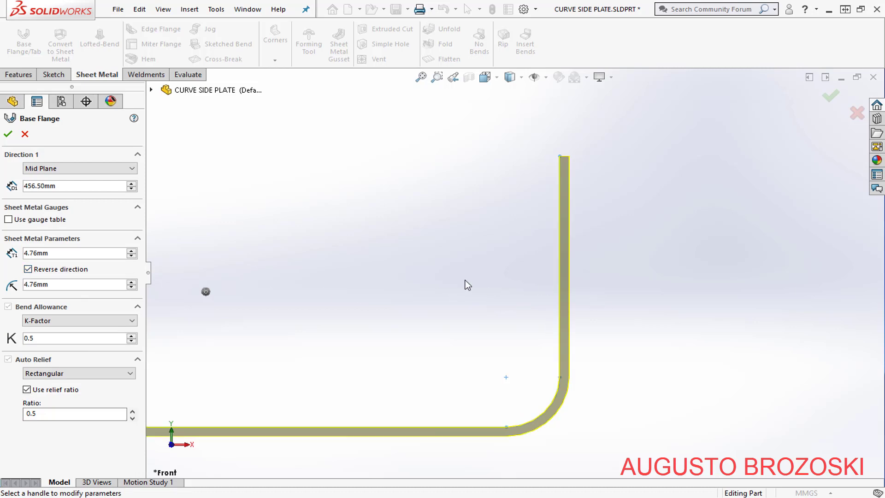
- Flip the thickness direction so the material lies inside the L-profile, and complete the Base Flange
left_click(28, 270)
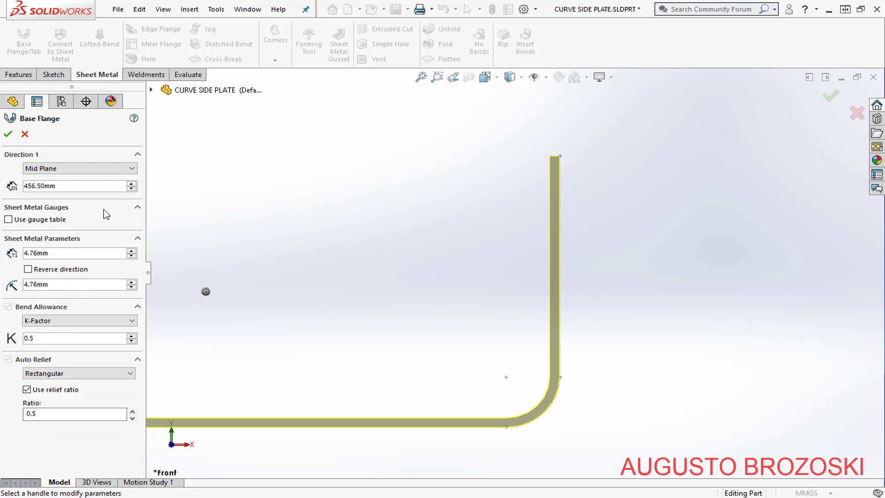
left_click(8, 135)
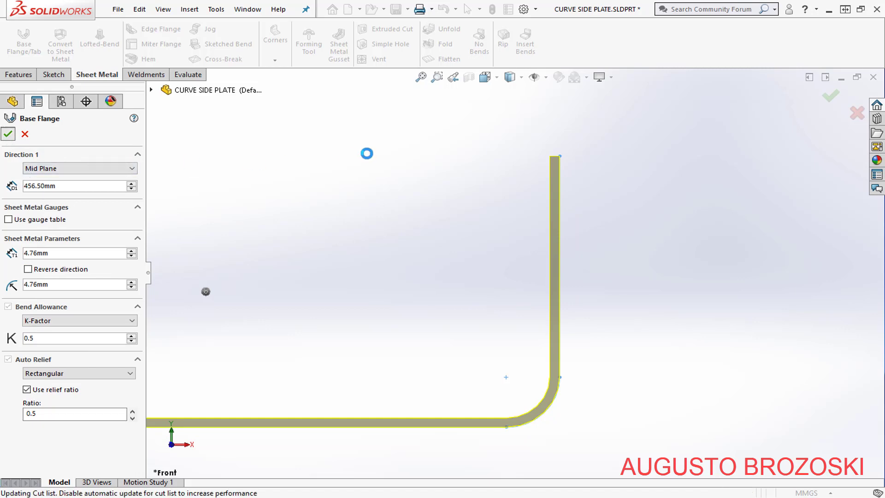
left_click(485, 77)
left_click(555, 109)
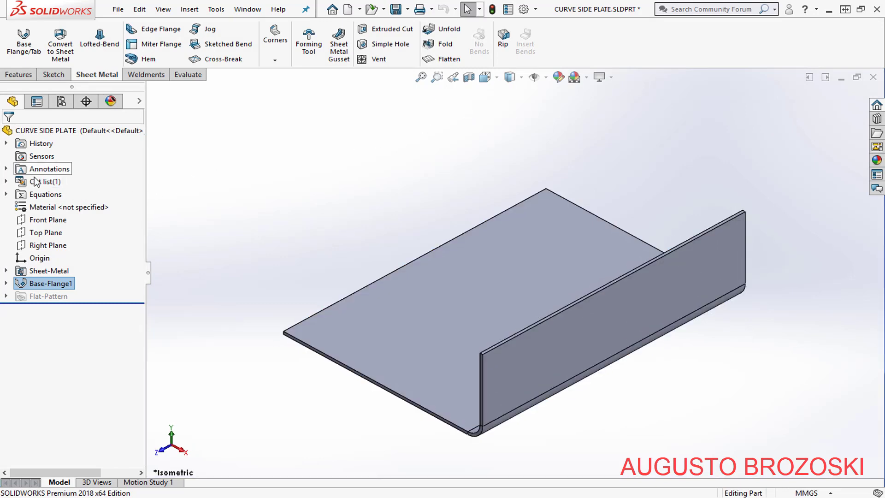
- Assign Plain Carbon Steel as the curve side plate's material and save the part
right_click(69, 207)
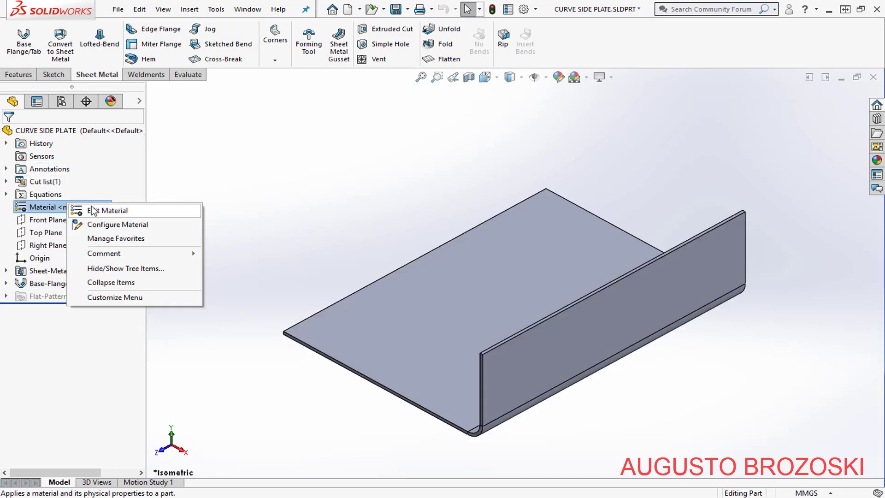
left_click(110, 211)
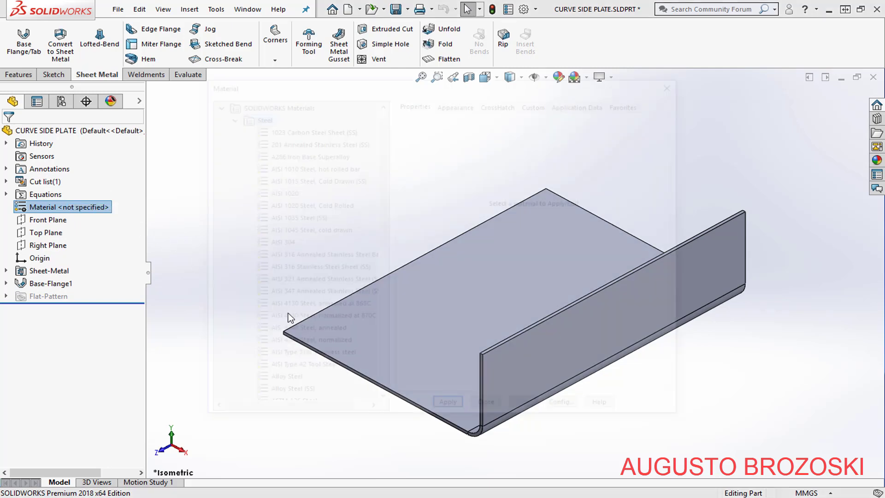
scroll(286, 377, "down", 4)
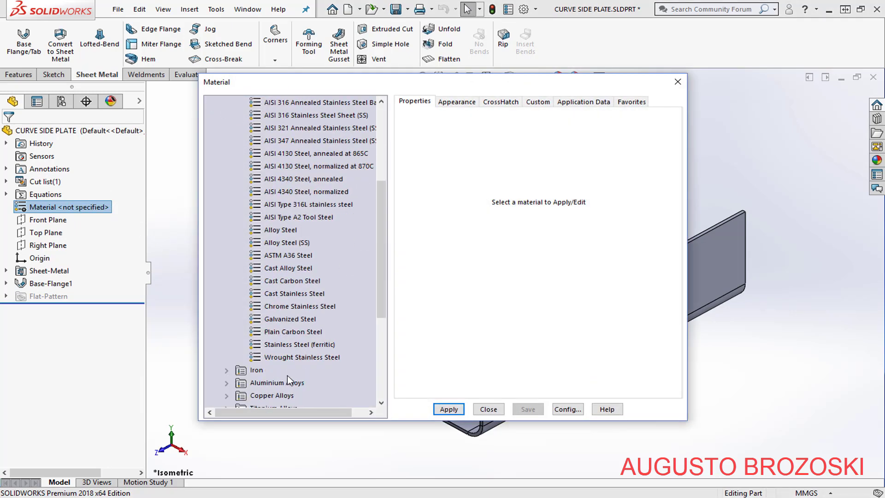
left_click(277, 332)
left_click(449, 409)
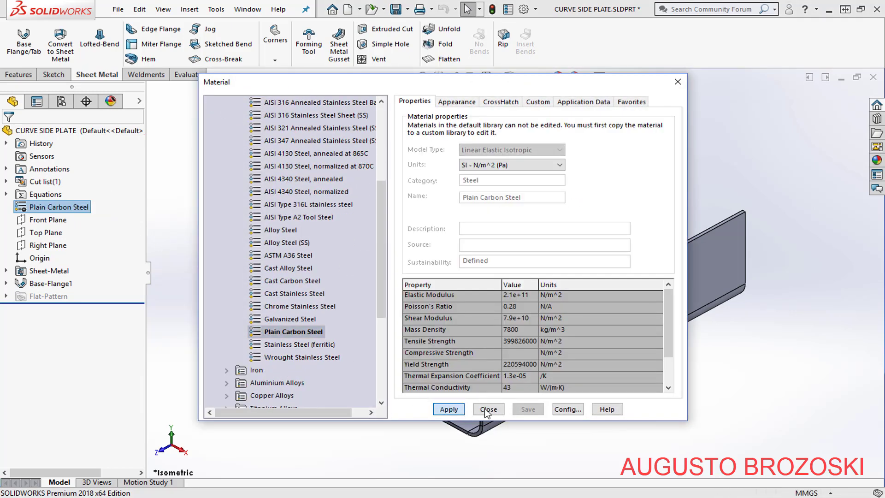
left_click(487, 409)
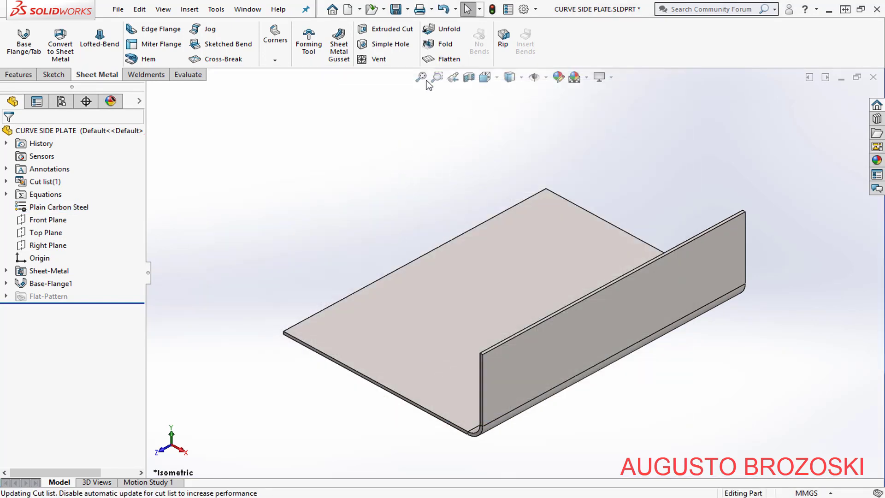
left_click(396, 10)
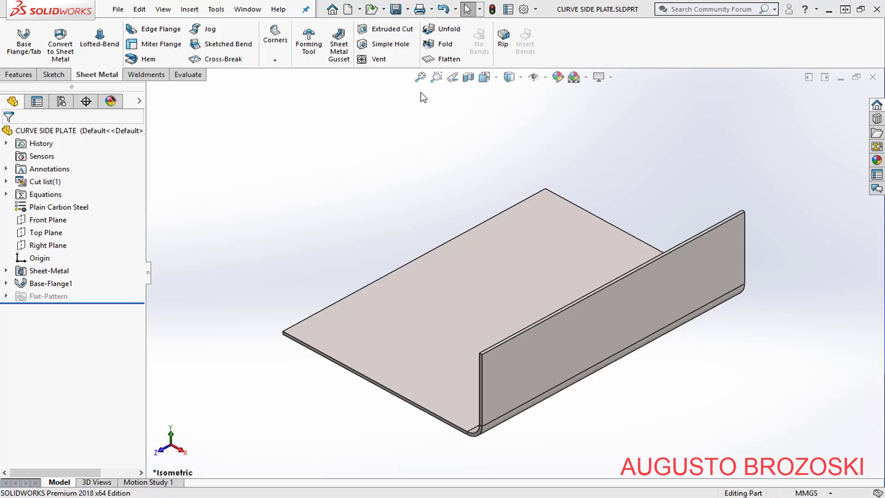
- Consult the fan housing PDF's parts list for the next plate, return to SOLIDWORKS and create a new part document
key("alt+Tab")
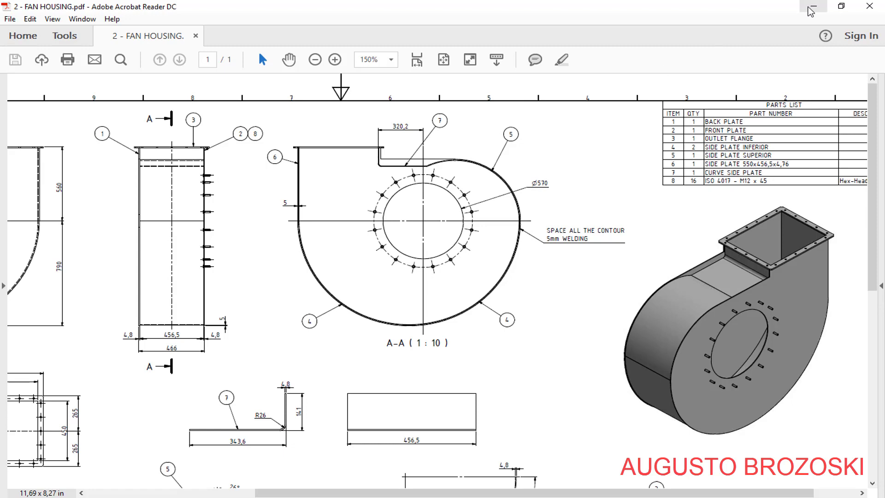
left_click(812, 7)
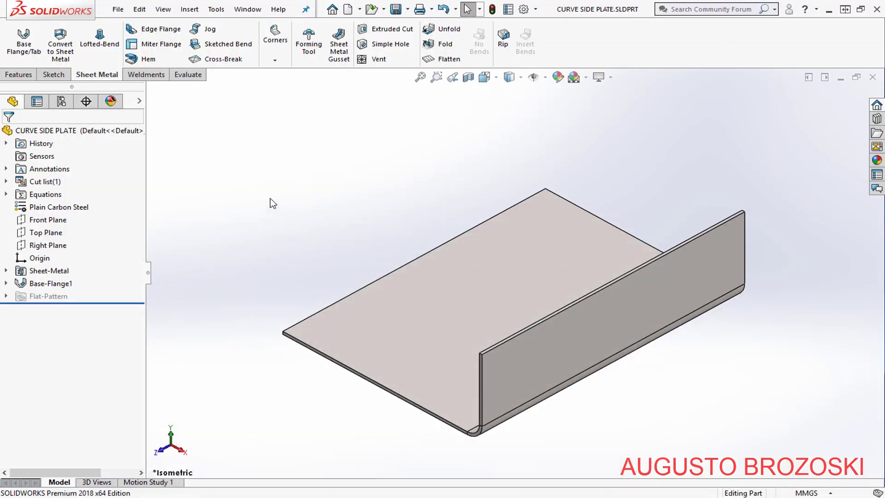
left_click(347, 9)
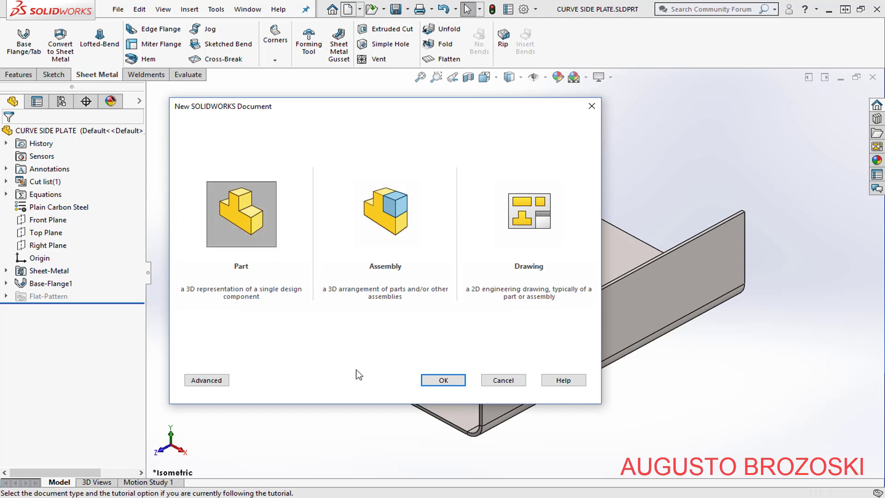
left_click(455, 380)
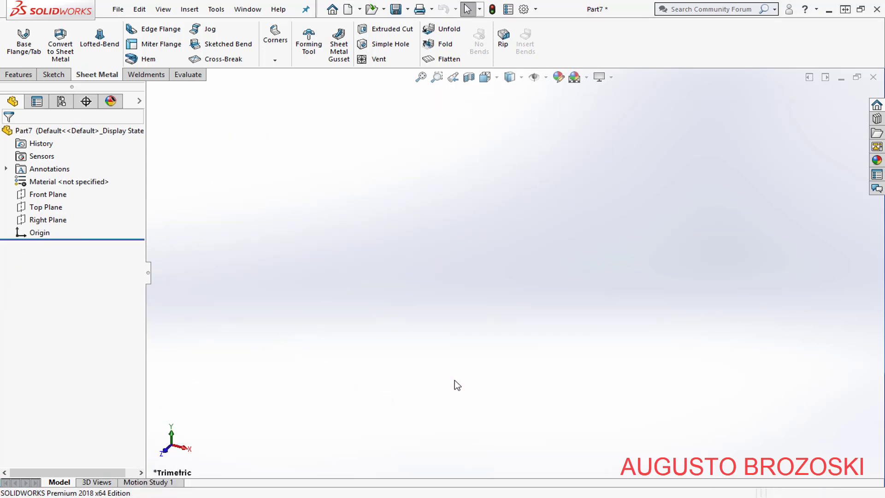
- Sketch a center rectangle about 63 mm wide and 101 mm high on the Right Plane, centred on the origin
left_click(52, 74)
left_click(17, 35)
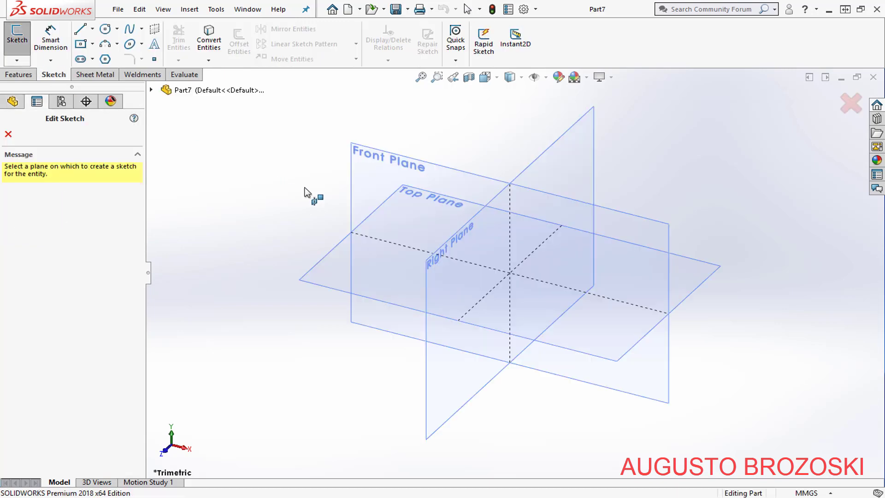
left_click(559, 146)
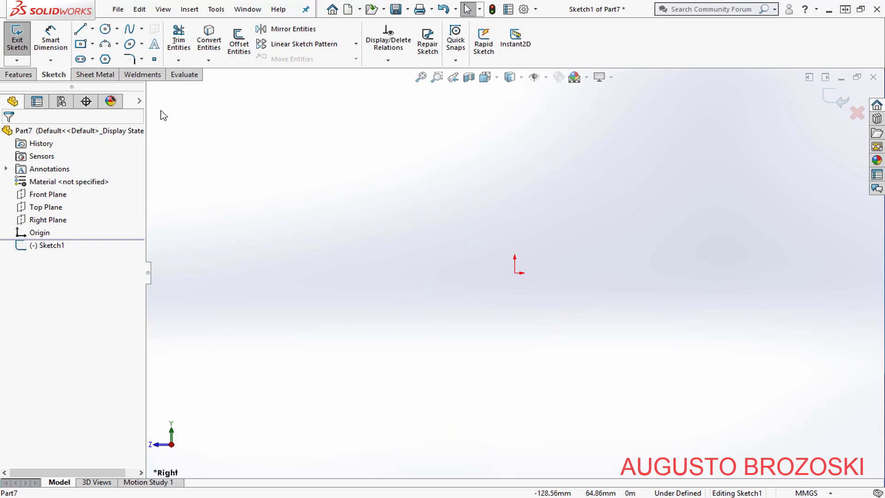
left_click(81, 45)
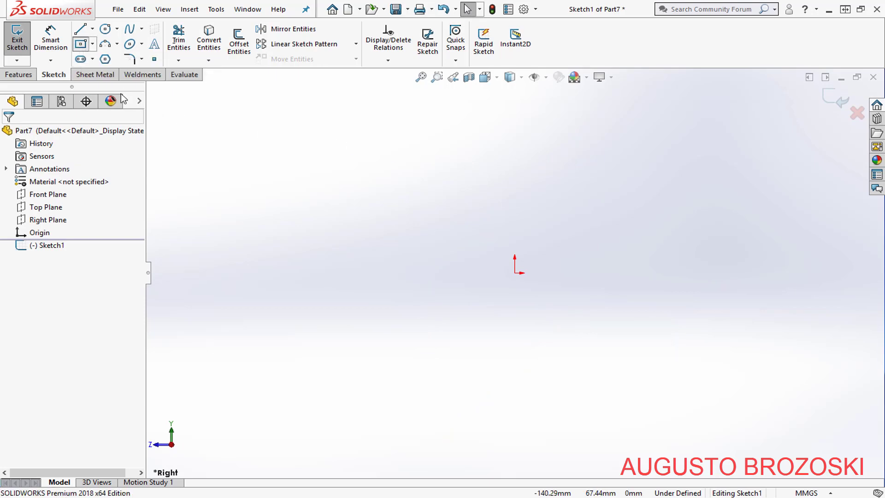
left_click(514, 272)
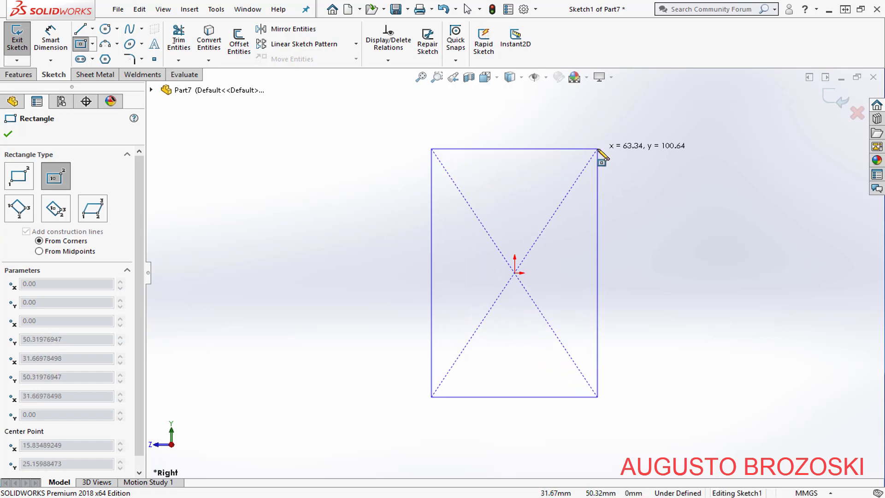
left_click(597, 149)
- Dimension the rectangle's lower horizontal edge as 456.5 mm
left_click(51, 39)
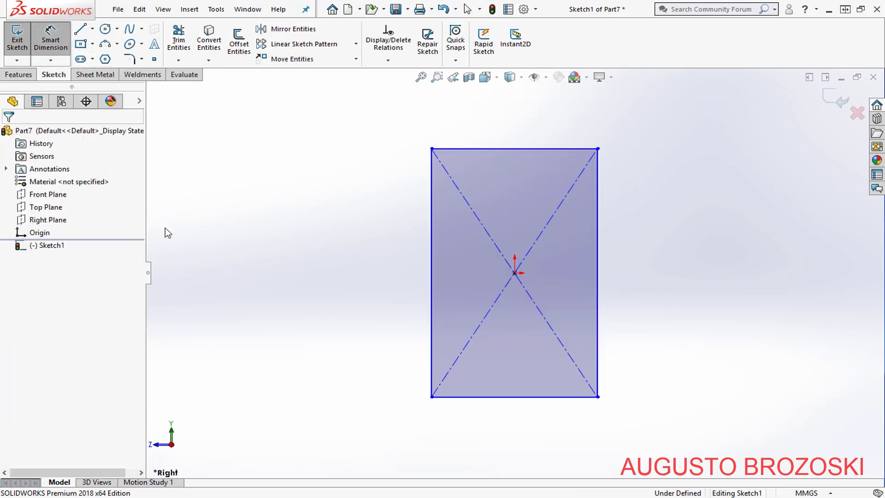
left_click(506, 399)
left_click(501, 441)
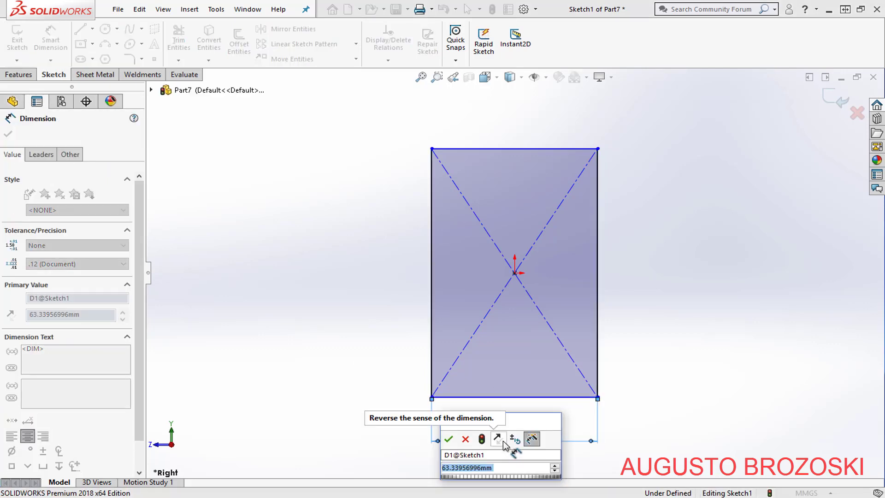
type("456")
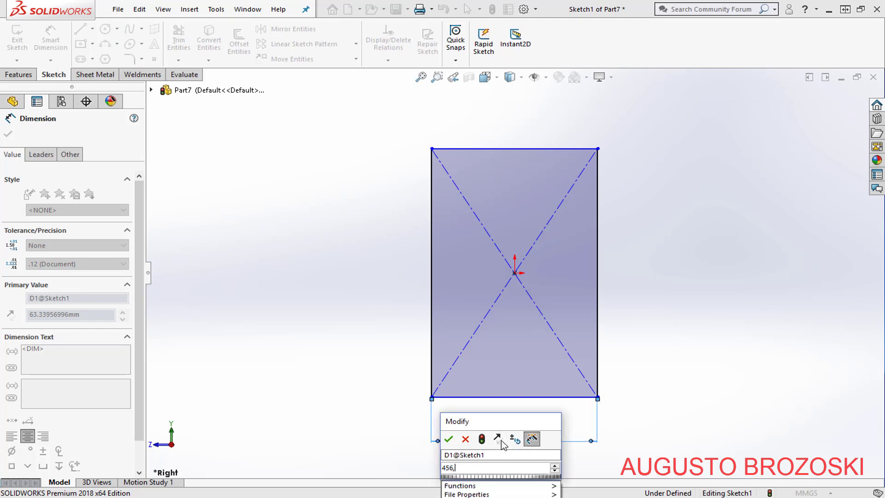
type(",5")
key("Return")
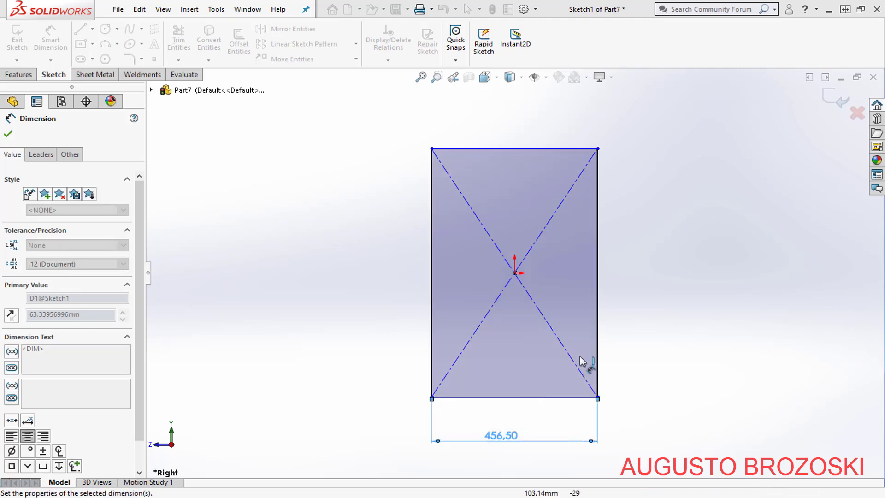
- Dimension the rectangle's vertical side, set its height to 550 mm, and exit the sketch
left_click(617, 262)
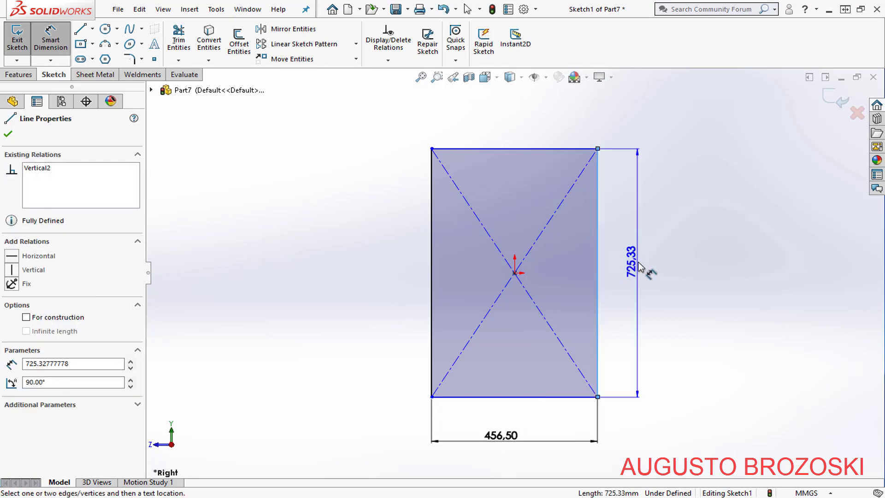
left_click(645, 276)
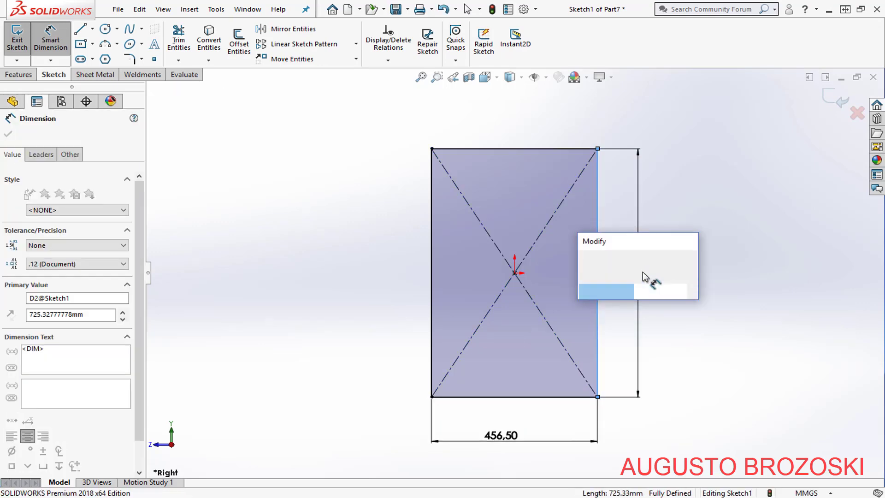
type("800")
key("Return")
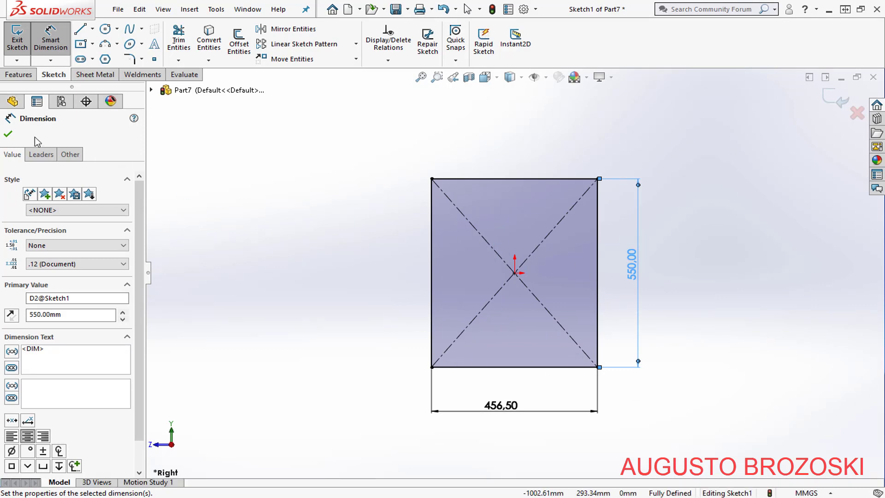
left_click(8, 134)
key("Escape")
left_click(836, 105)
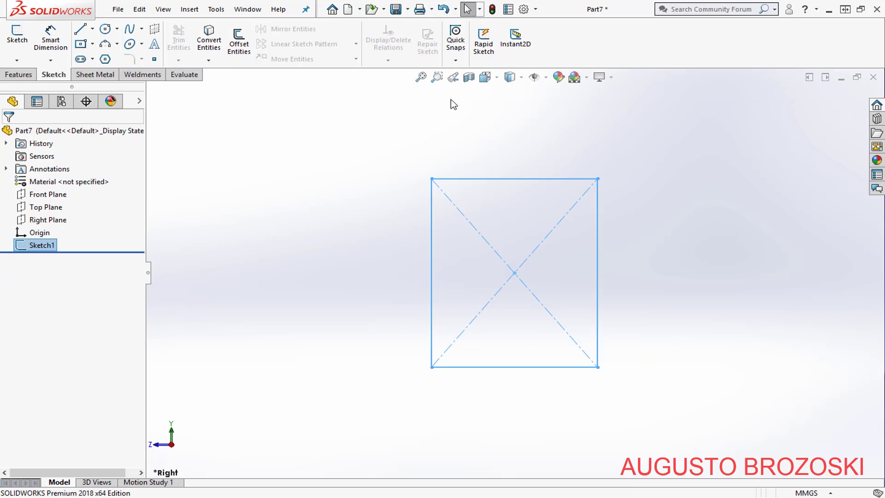
- Extrude the rectangle sketch 4.76 mm as a blind boss in an isometric view
left_click(489, 79)
left_click(556, 110)
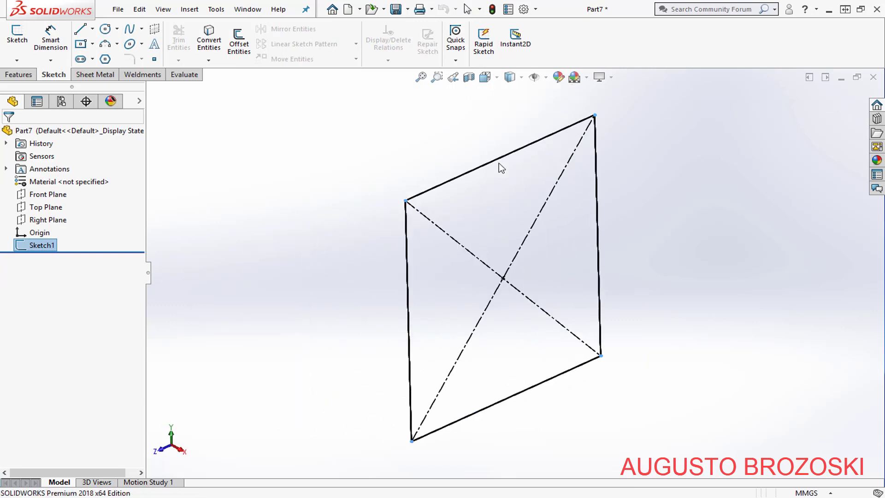
left_click(20, 75)
left_click(32, 44)
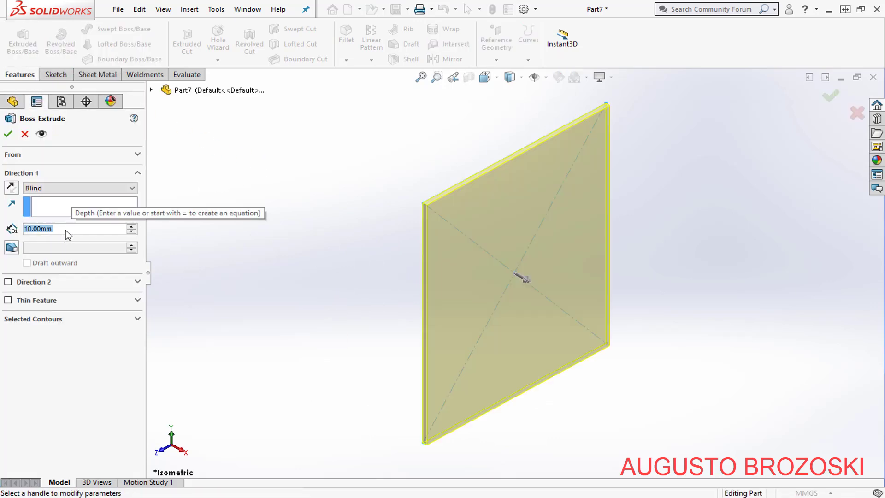
type("4.")
type("76")
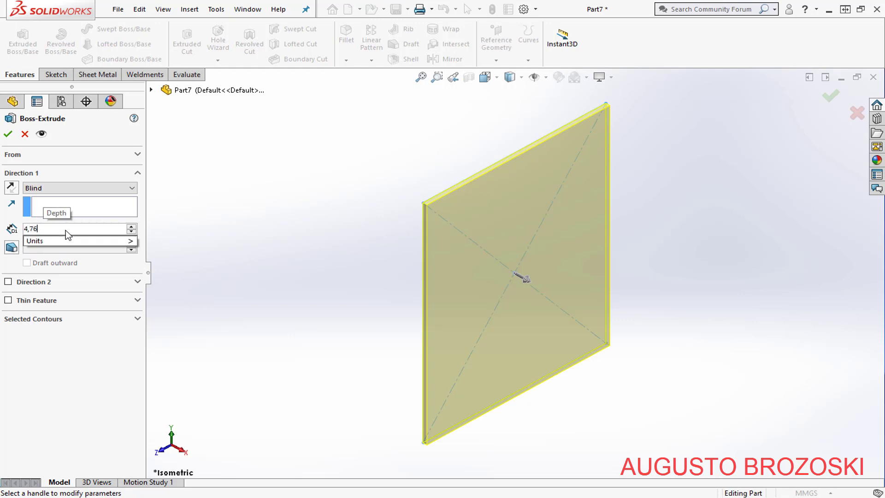
key("Return")
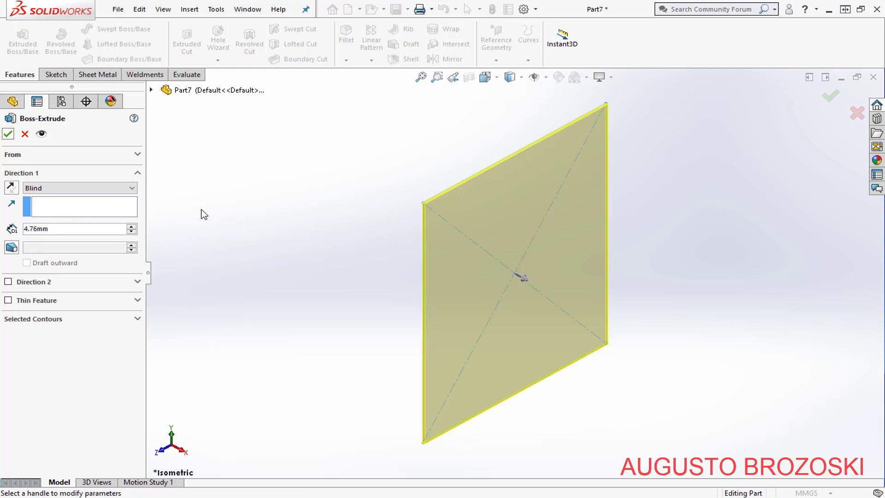
key("Return")
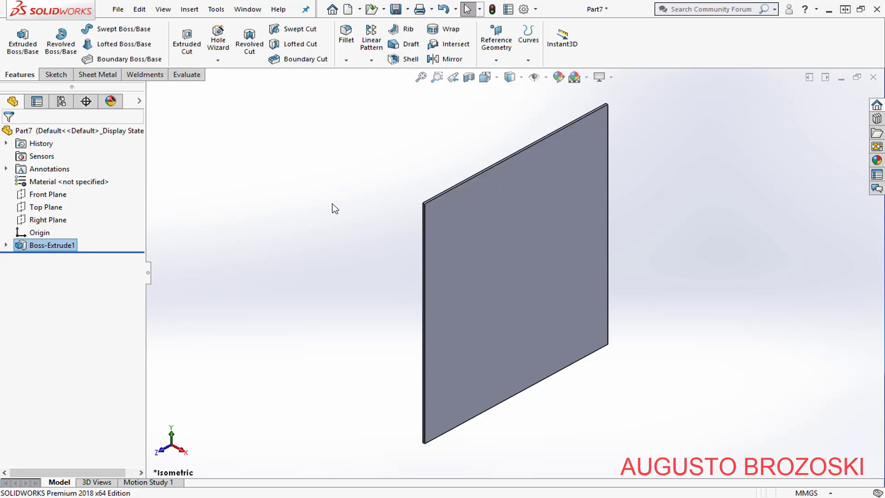
- Save the part as "SIDE PLATE 550 X 456" in the Solidworks Centrifugal Fan Video folder
left_click(395, 9)
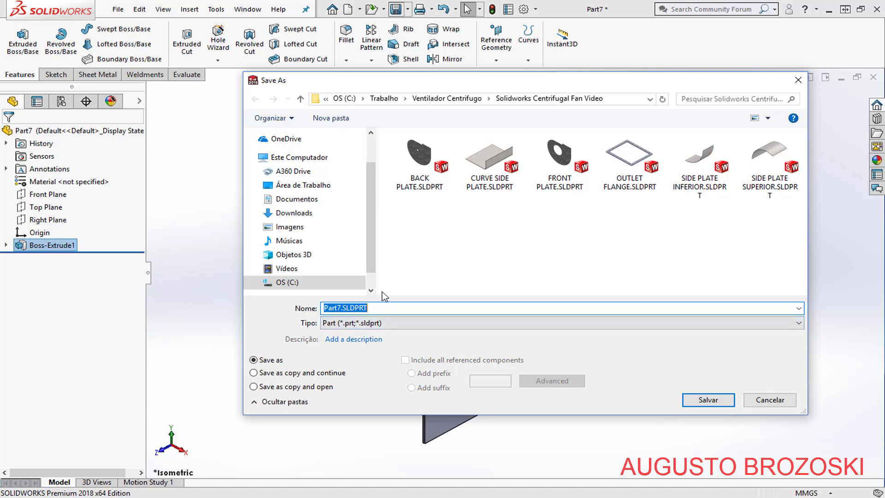
type("SIDE PLATE")
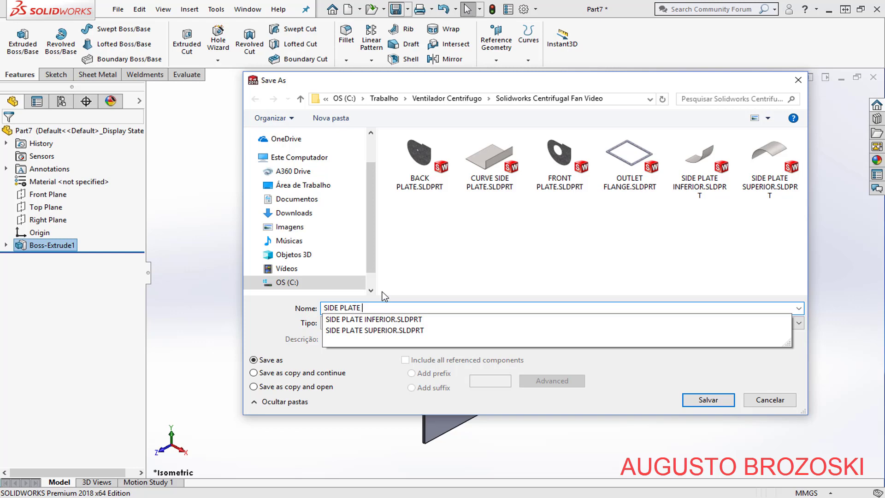
type("550 X 456")
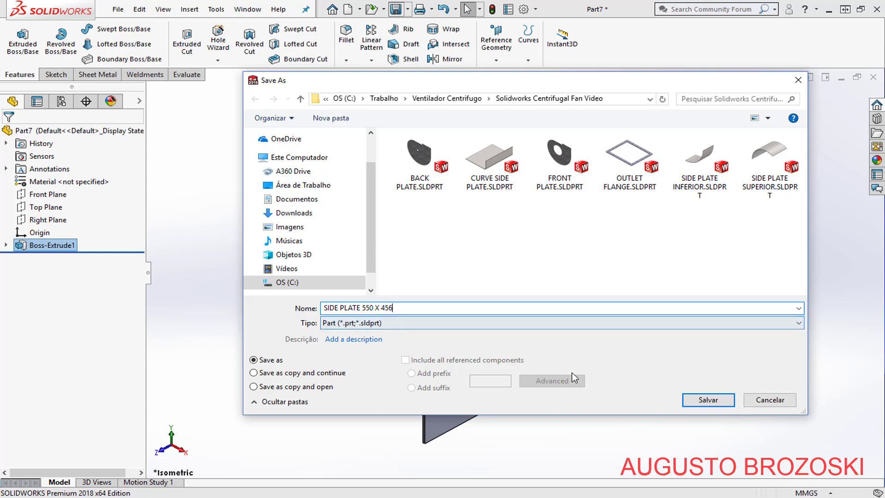
left_click(709, 400)
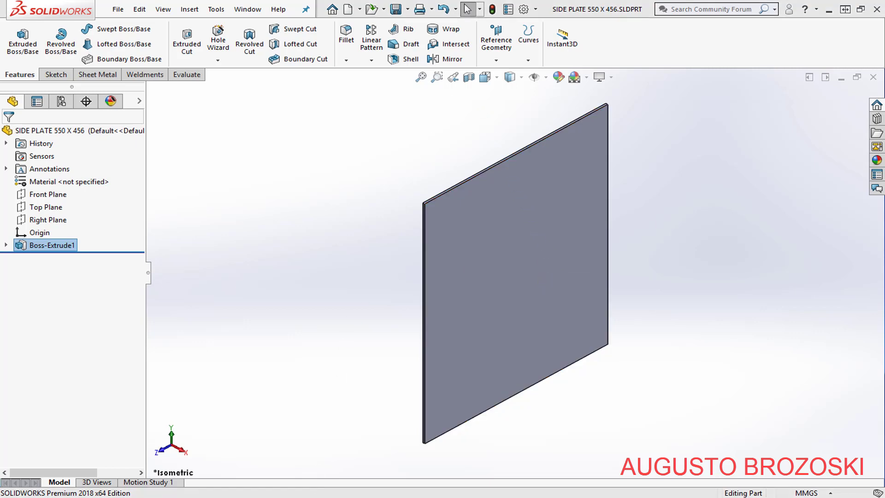
- Check the fan housing drawing in Acrobat Reader and create a new assembly without inserting any component
key("alt+Tab")
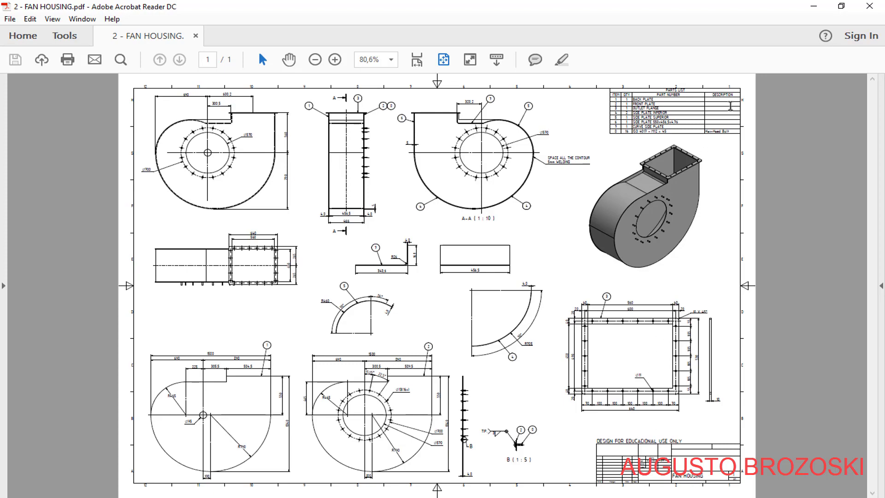
left_click(814, 6)
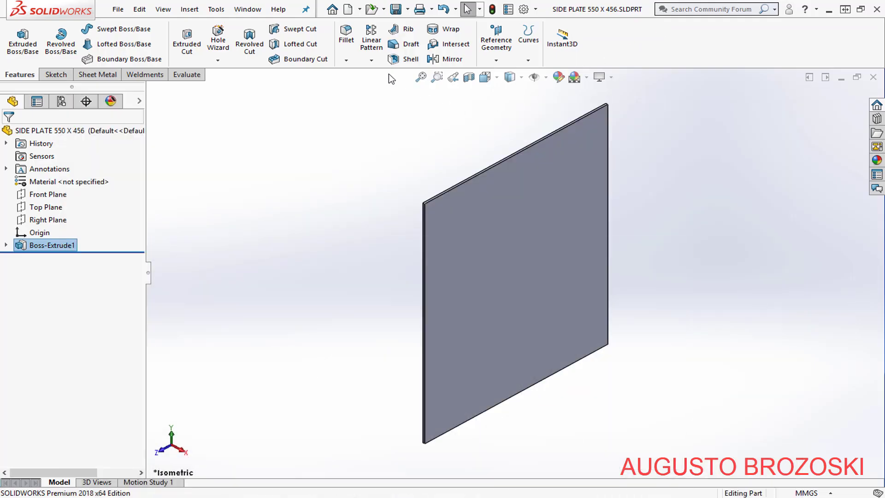
left_click(347, 10)
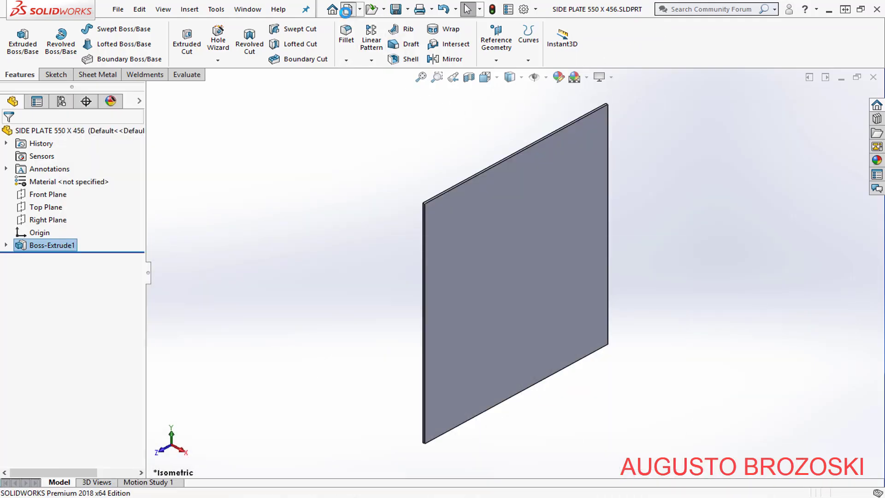
left_click(362, 214)
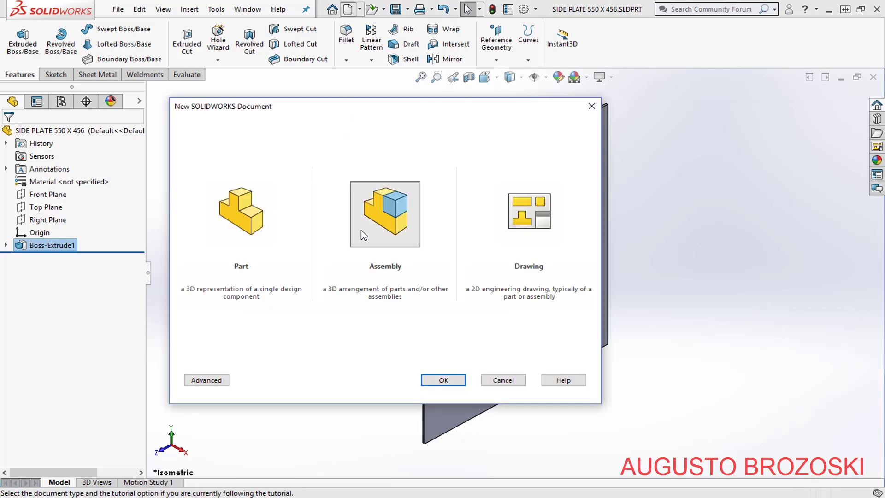
left_click(443, 380)
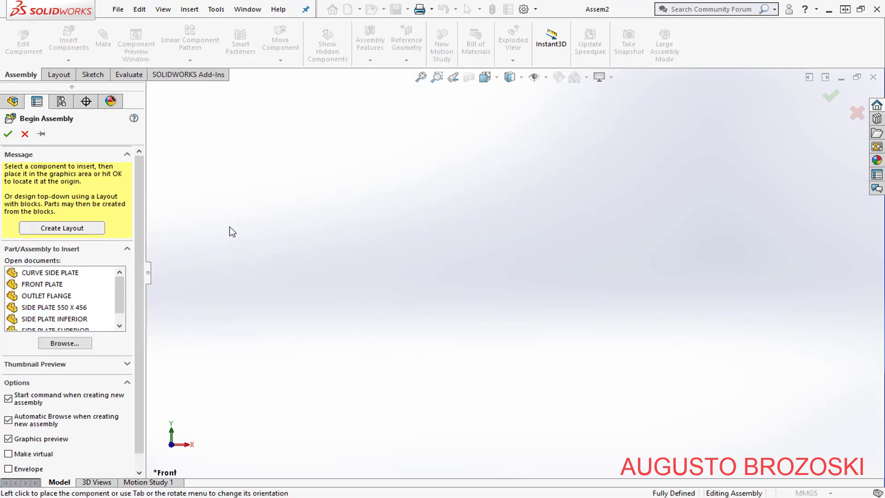
left_click(24, 133)
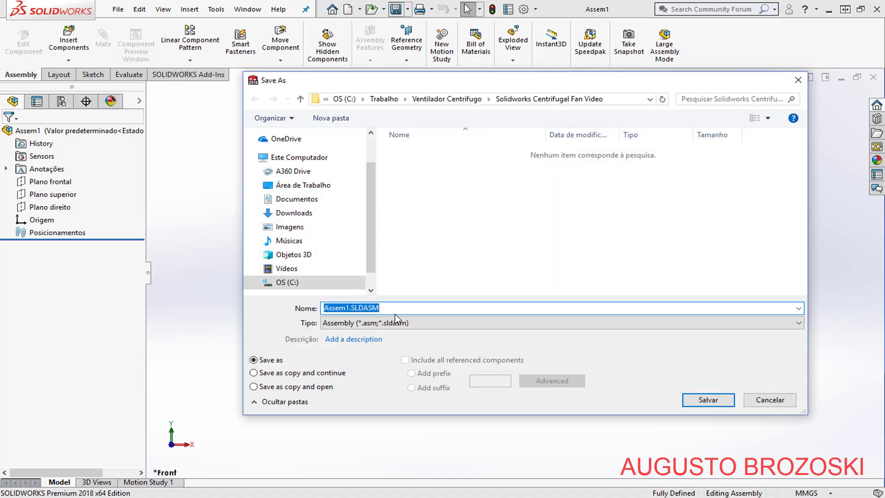
- Save the empty assembly as "FAN HOUSING" in the Solidworks Centrifugal Fan Video folder
type("FAN")
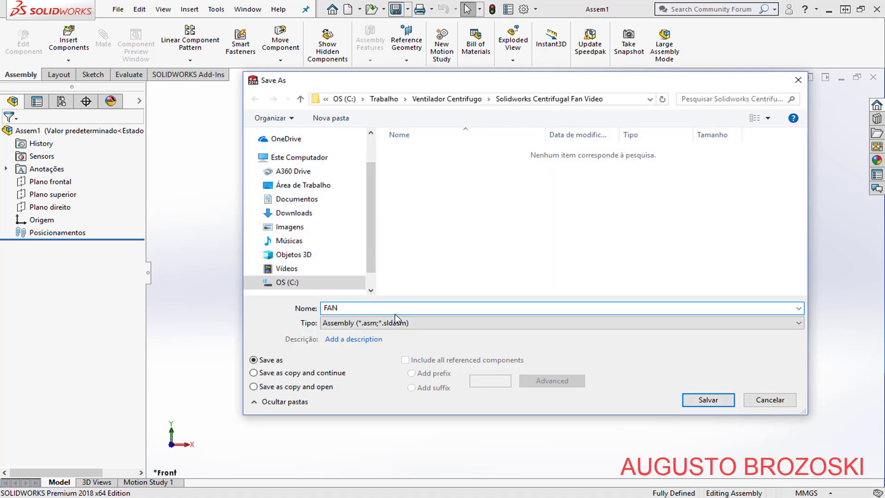
type(" HOUSING")
left_click(713, 401)
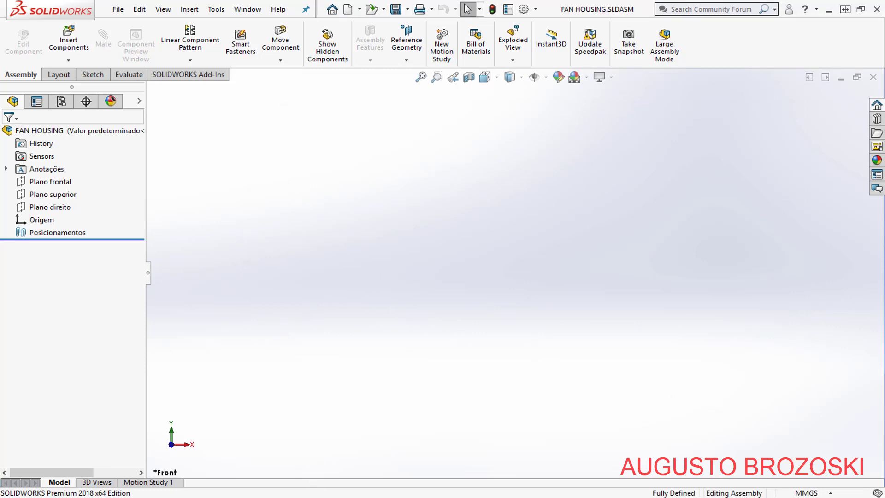
- Switch to the FAN HOUSING drawing in Acrobat Reader, fit it to the window width and examine the parts list
left_click(315, 497)
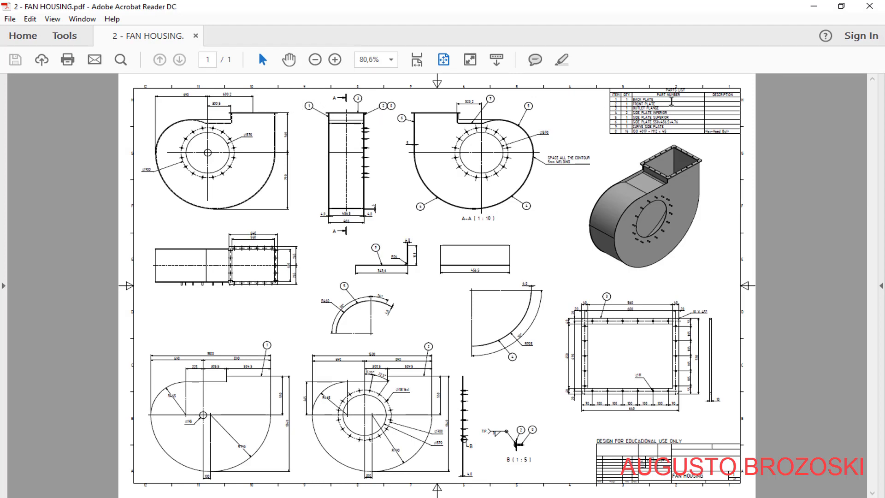
left_click(417, 60)
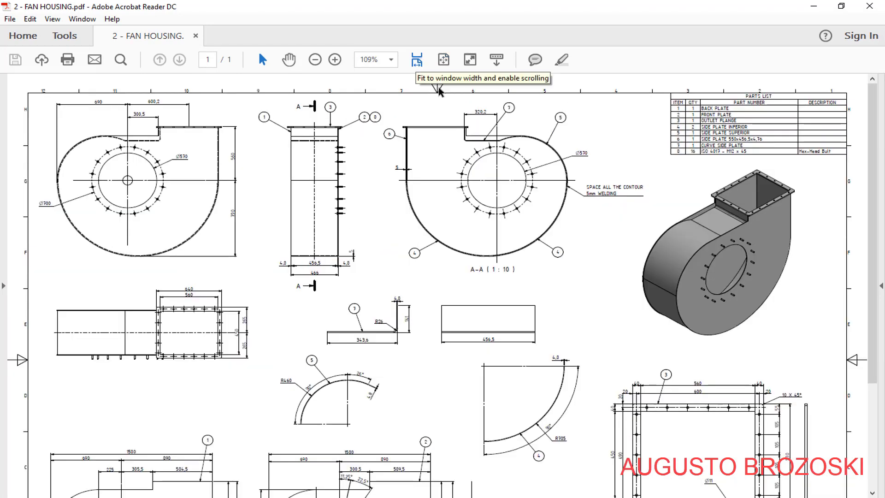
left_click(814, 6)
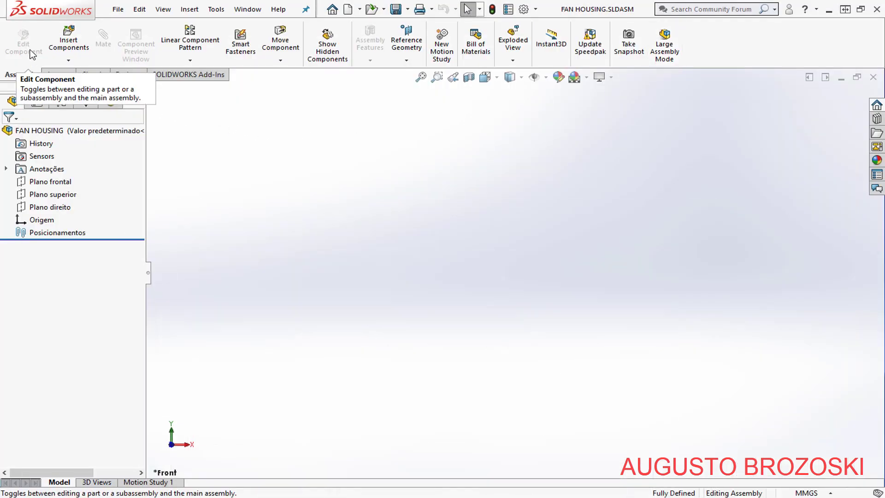
- Browse the project folder with thumbnails shown and insert BACK PLATE.SLDPRT at the assembly origin
left_click(65, 47)
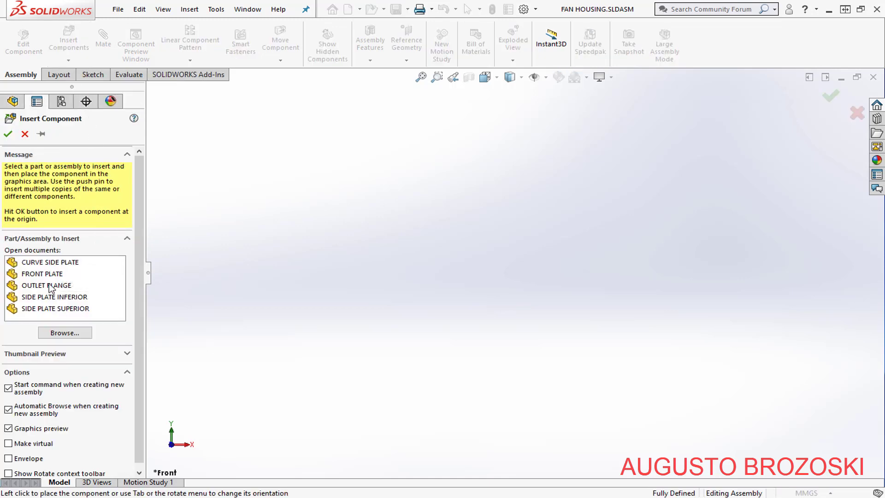
left_click(247, 9)
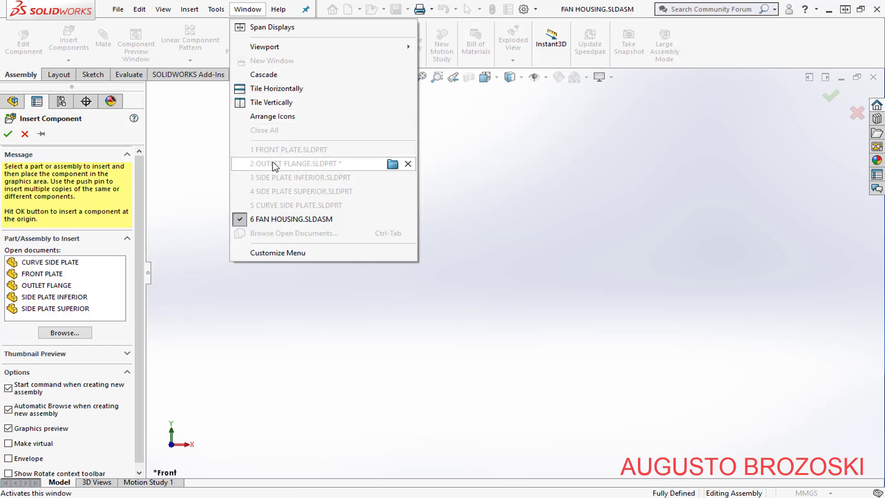
left_click(65, 273)
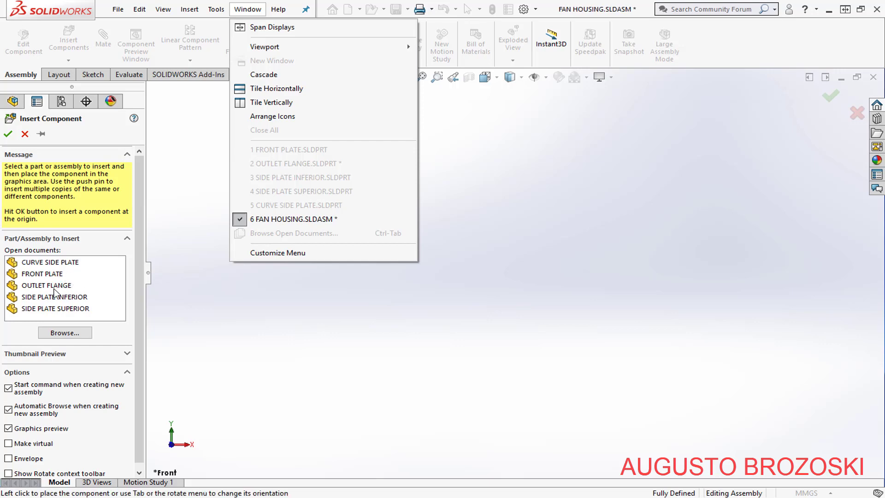
left_click(76, 335)
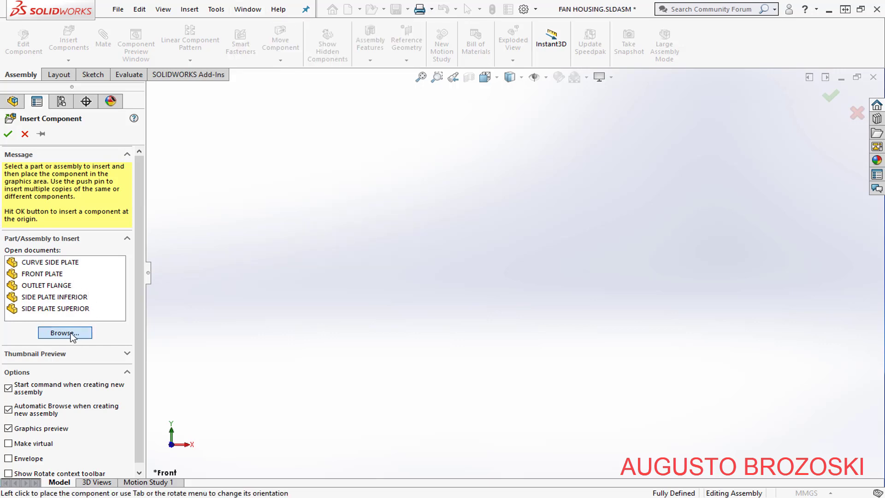
left_click(72, 335)
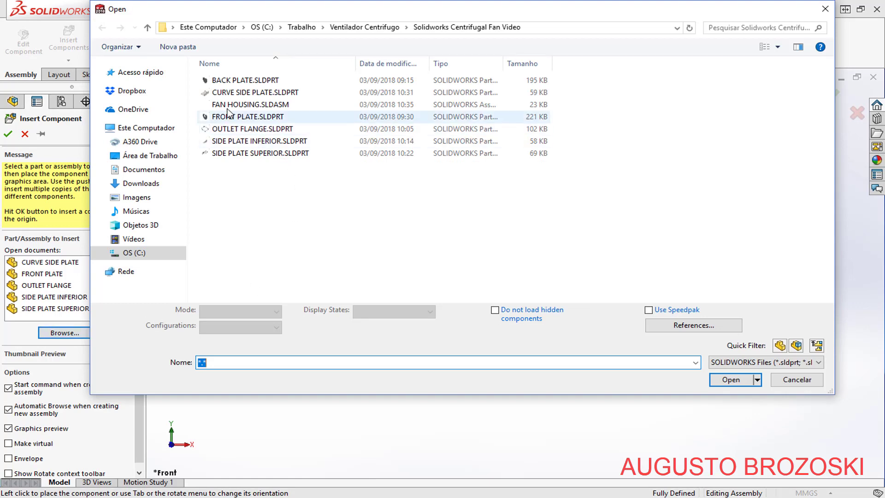
left_click(778, 48)
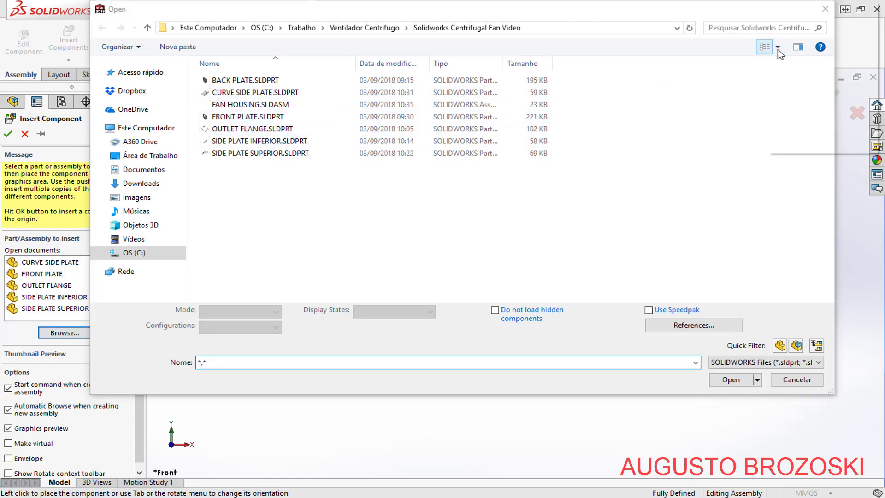
left_click(826, 33)
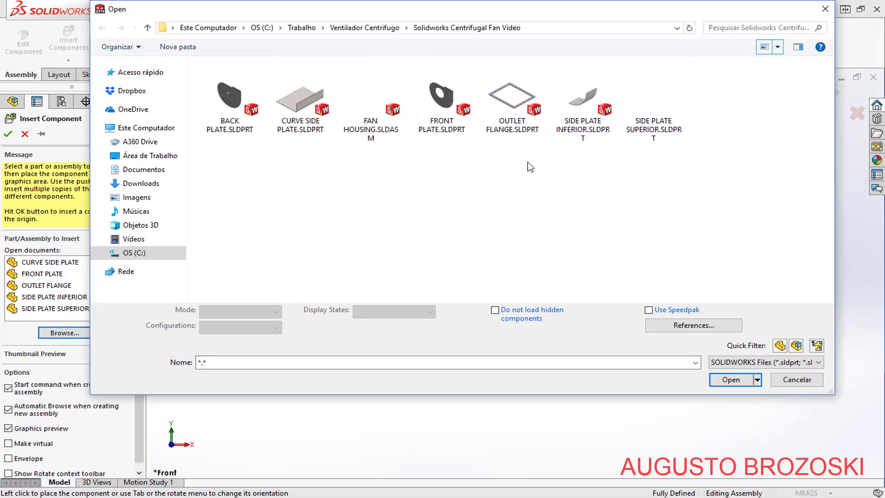
left_click(225, 111)
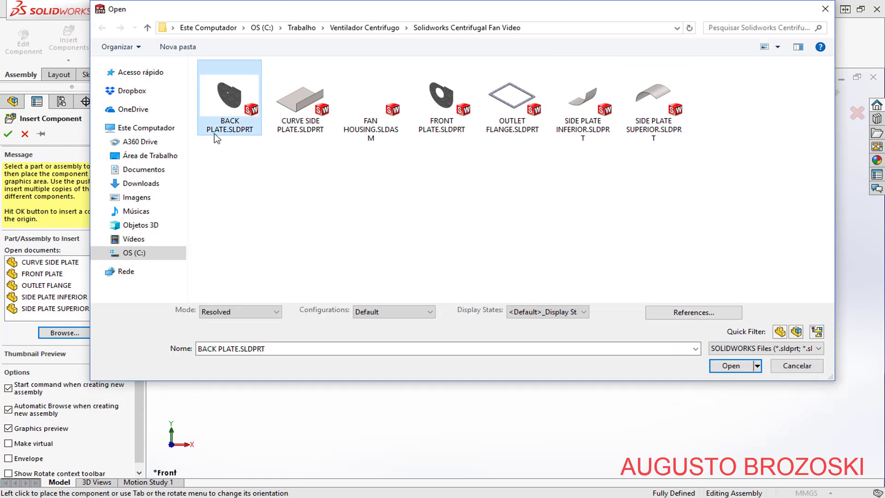
left_click(731, 365)
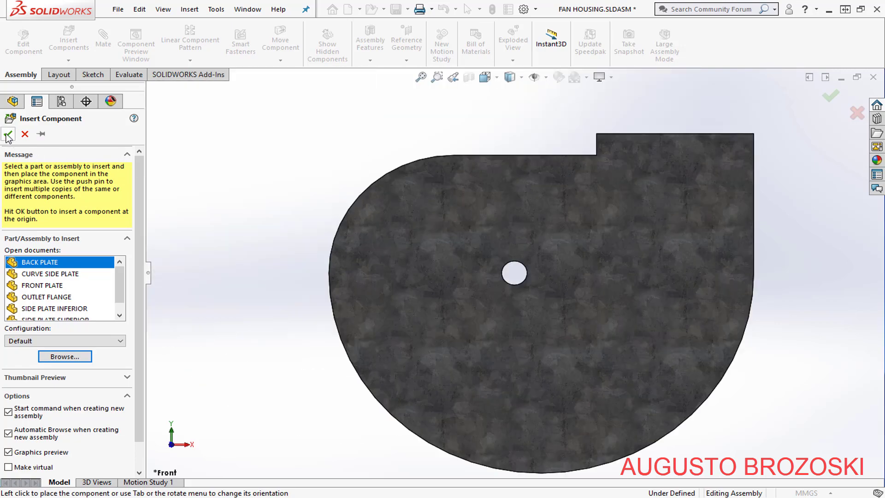
left_click(8, 134)
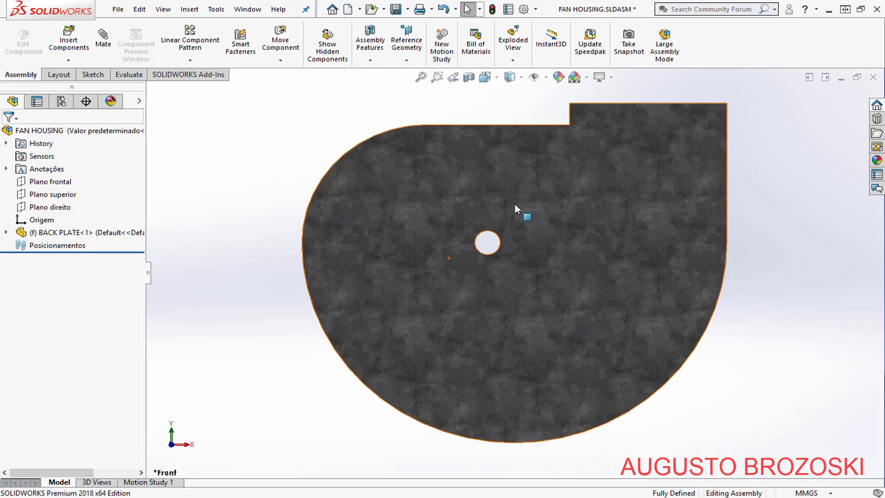
- Orient the assembly to the isometric view, expand BACK PLATE in the tree, and rebuild and save the document
left_click(495, 77)
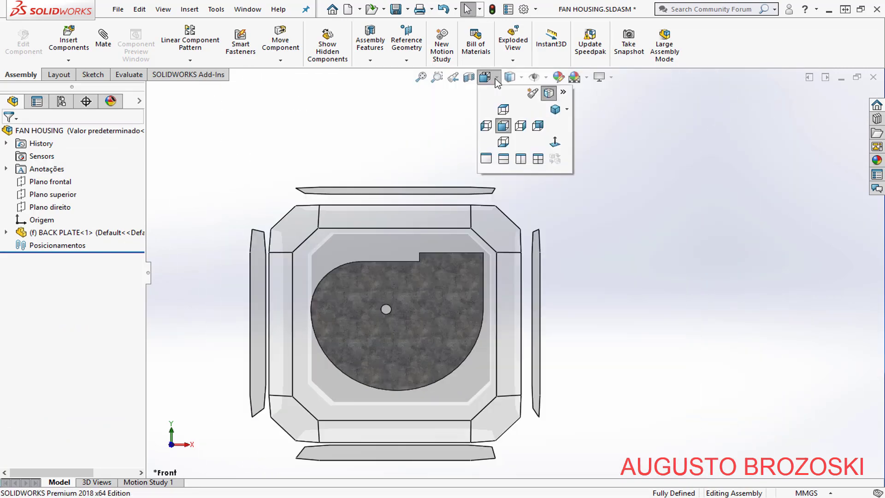
left_click(556, 110)
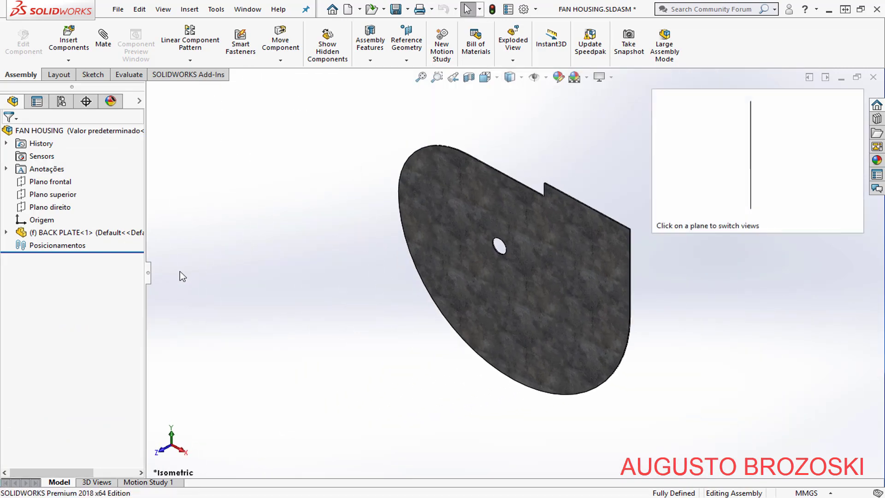
left_click(5, 233)
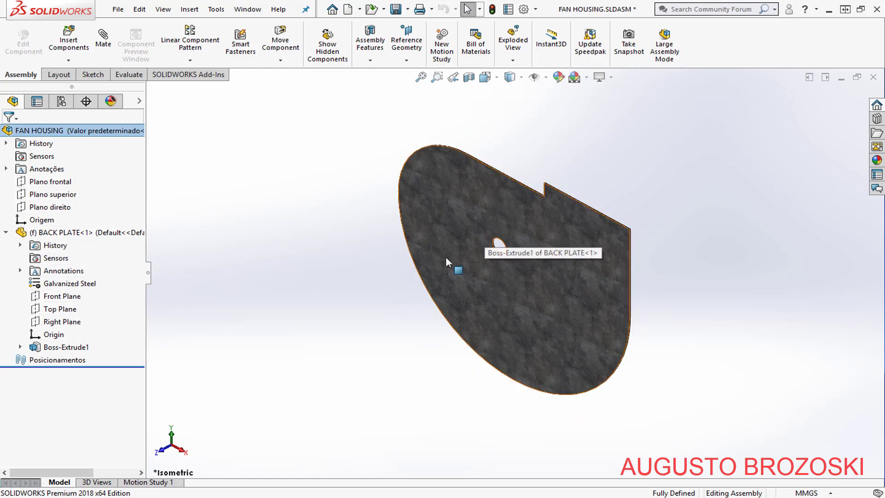
left_click(396, 9)
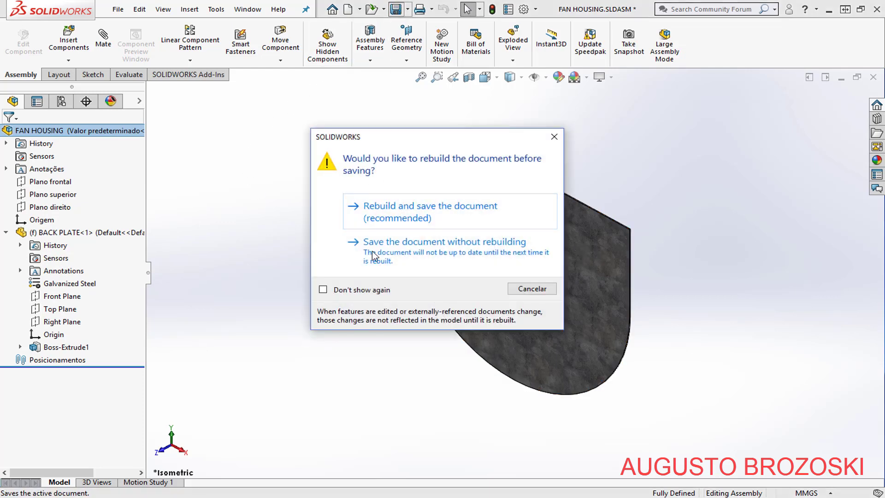
left_click(415, 219)
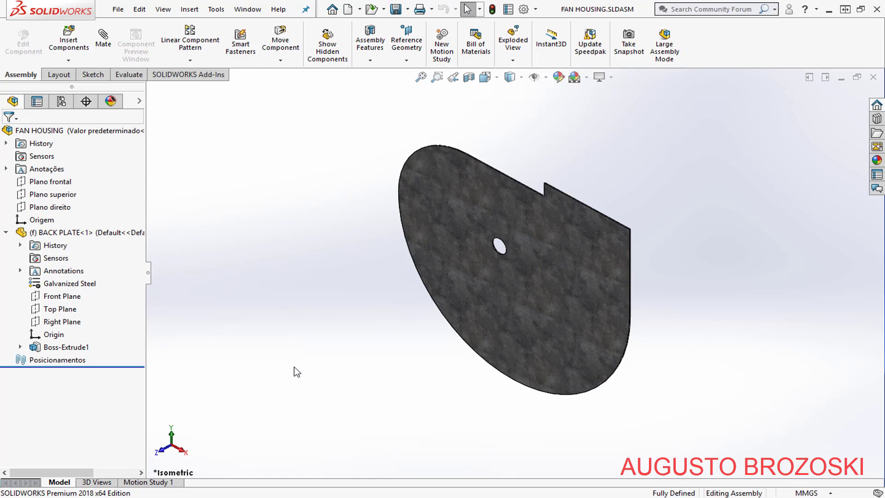
- Check the fan housing drawing in Acrobat Reader, return to SOLIDWORKS and insert SIDE PLATE INFERIOR beside the lower part of the back plate
key("alt+Tab")
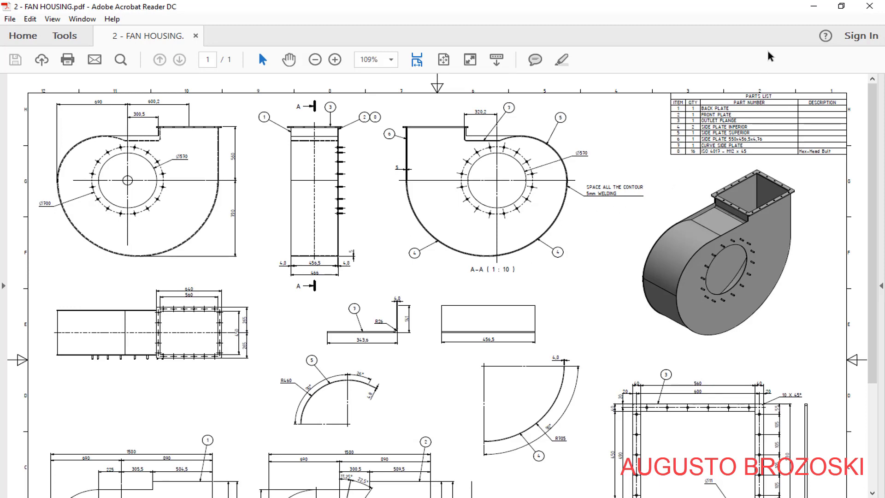
left_click(814, 6)
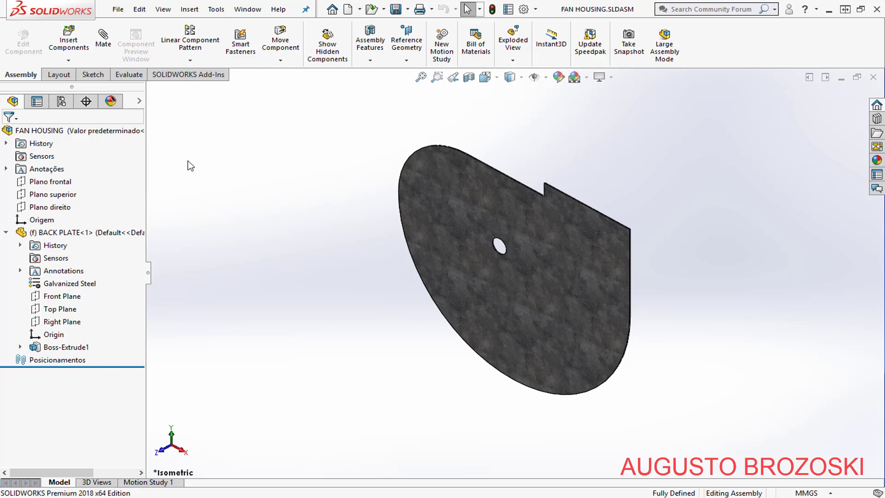
left_click(69, 41)
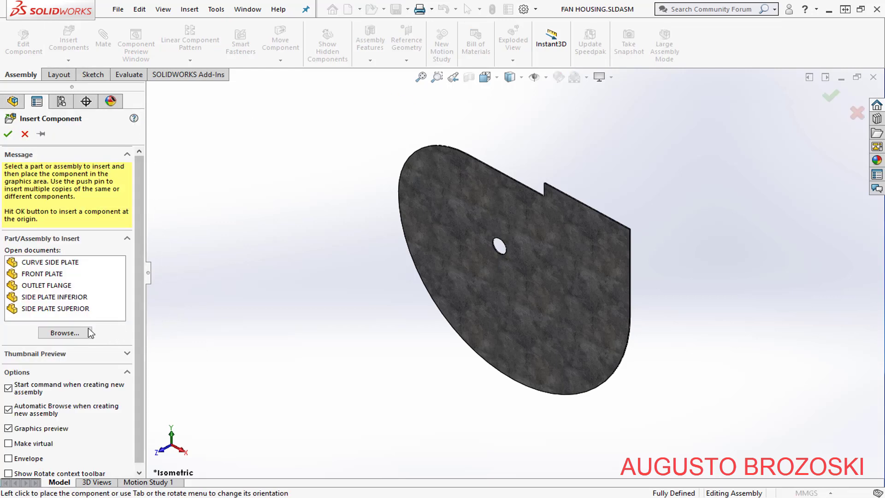
left_click(63, 298)
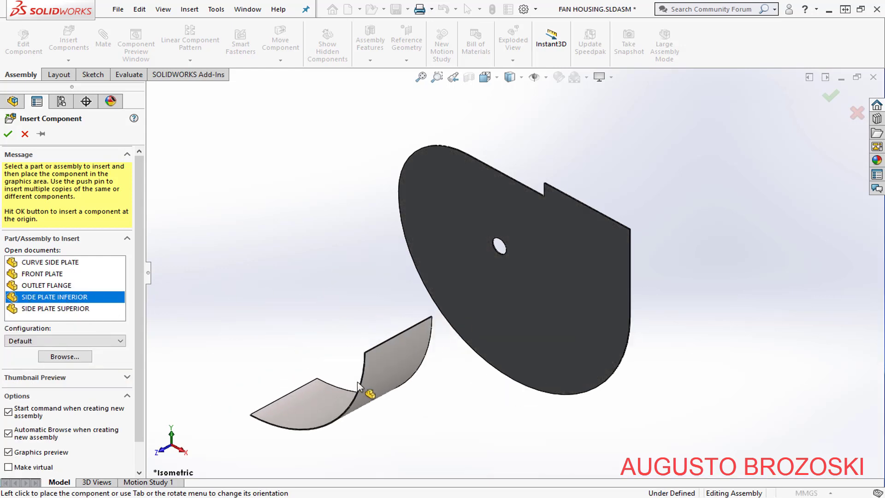
left_click(554, 382)
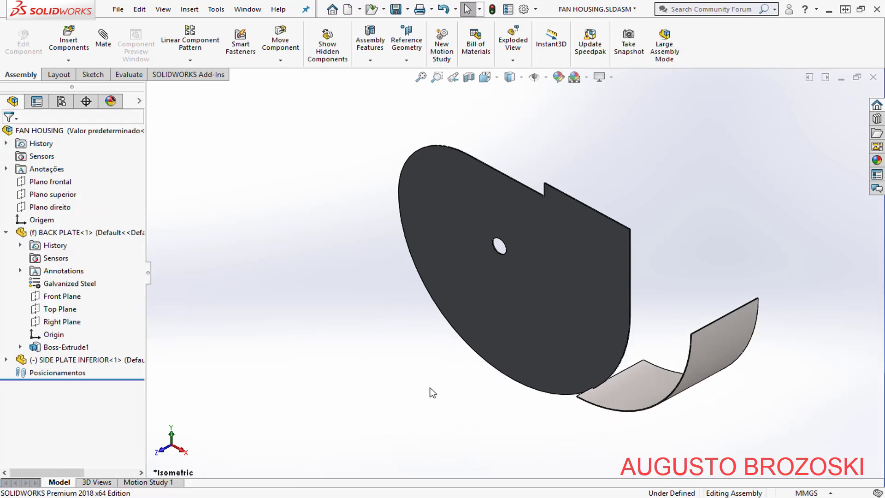
- Add a coincident mate between the side plate's thin curved end face and the back plate's front face
left_click(103, 41)
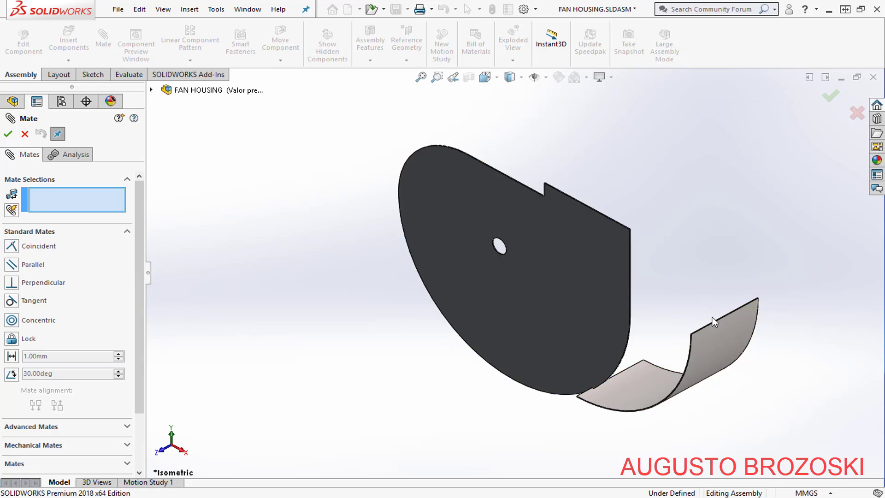
middle_click_drag(686, 314, 494, 377)
scroll(454, 400, "down", 3)
scroll(461, 369, "down", 8)
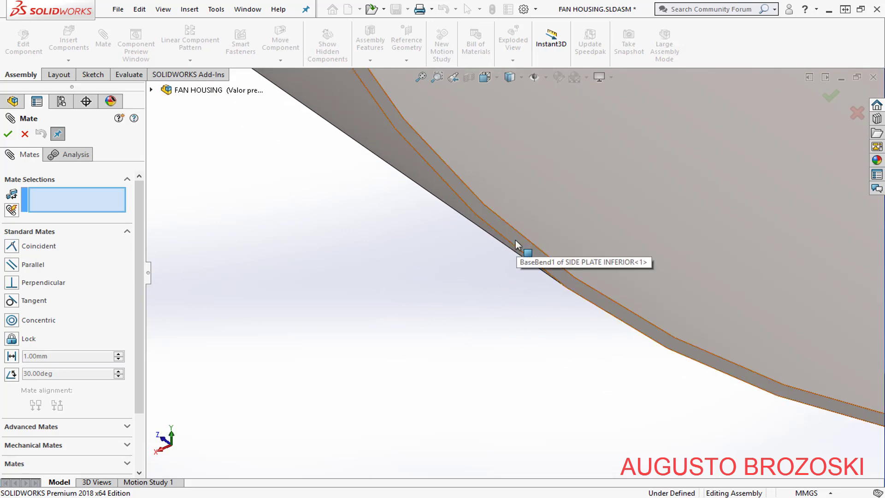
left_click(520, 248)
scroll(462, 322, "up", 10)
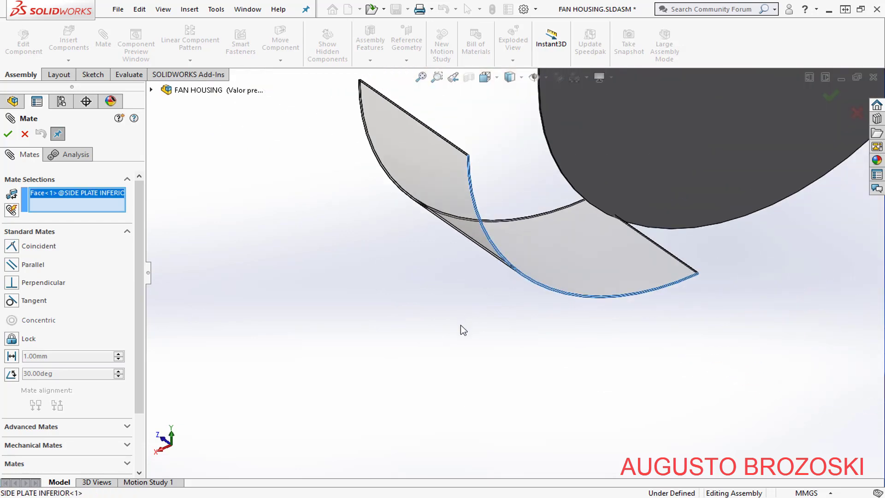
middle_click_drag(470, 305, 567, 302)
scroll(553, 246, "down", 6)
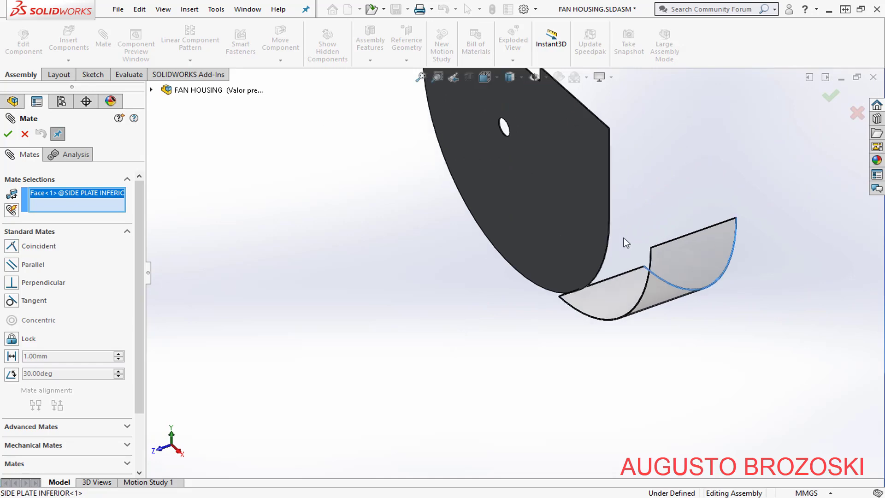
left_click(550, 237)
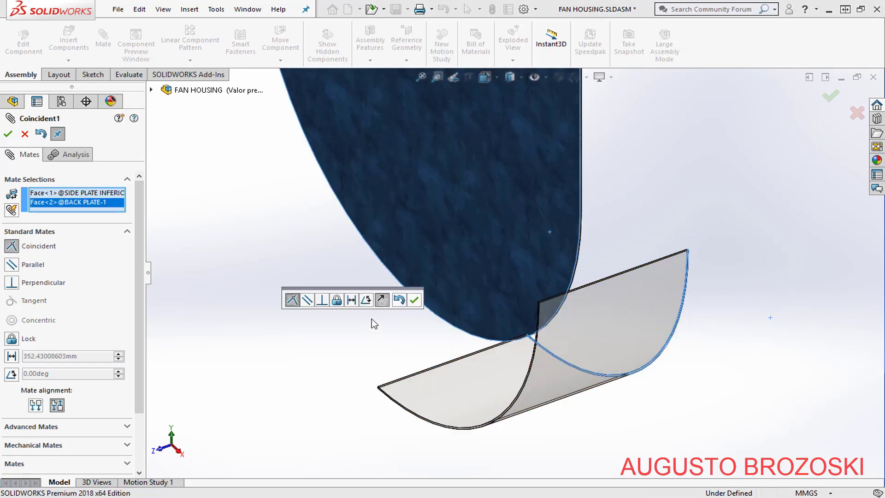
left_click(293, 303)
left_click(414, 301)
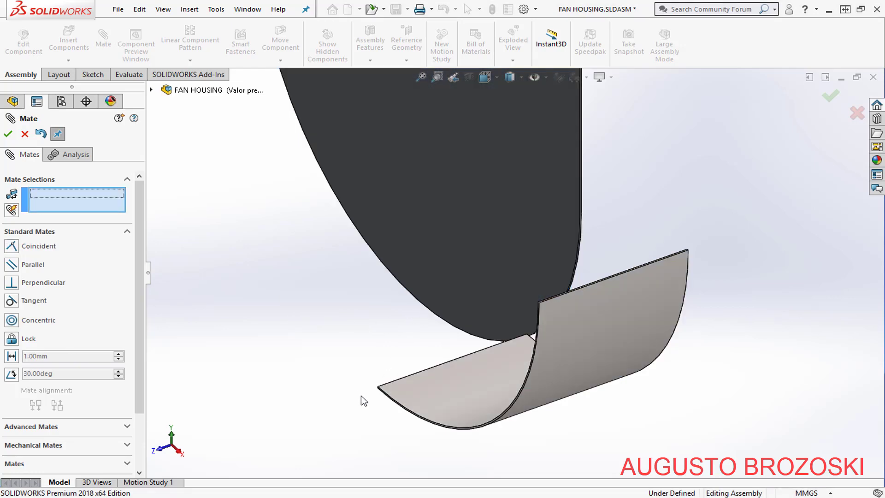
- Add a concentric mate between the side plate's curved outer face and the back plate's lower curved edge face
left_click(546, 395)
scroll(585, 267, "down", 6)
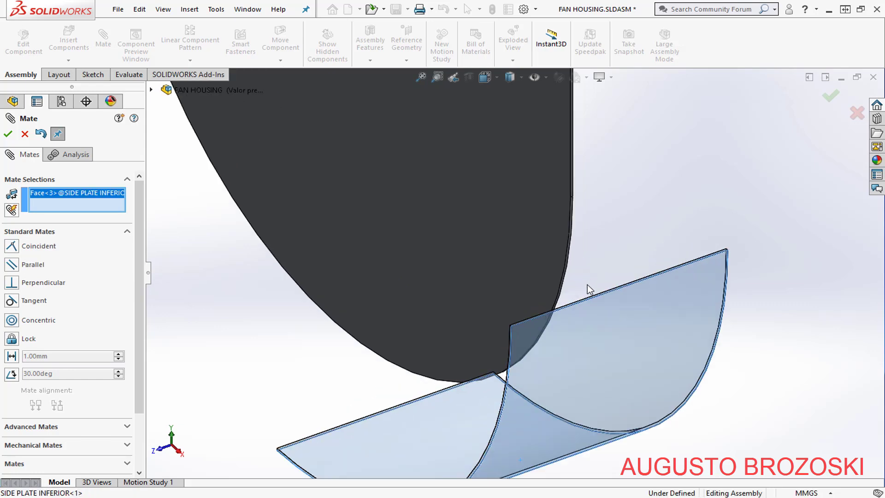
scroll(500, 297, "down", 3)
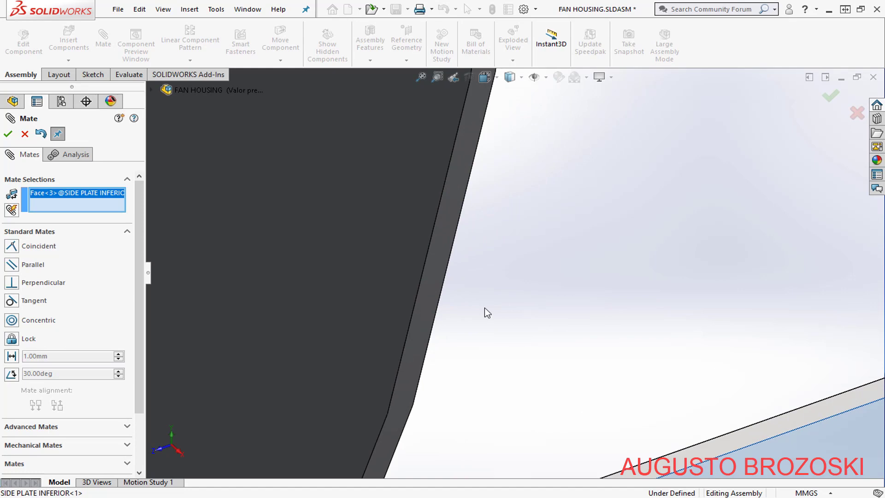
left_click(428, 303)
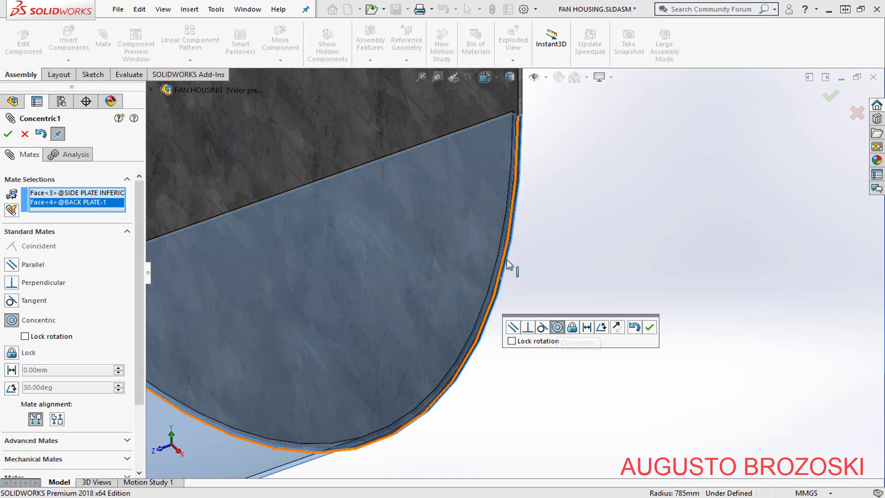
left_click(650, 327)
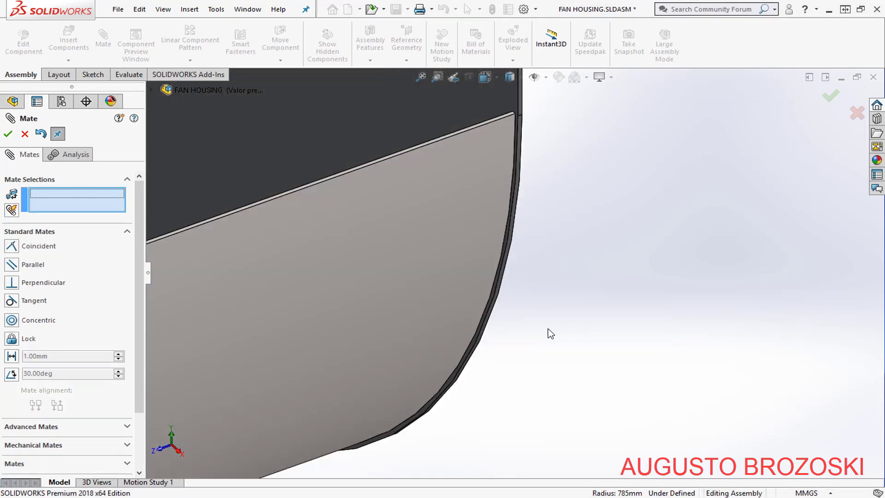
- Add a coincident mate between the Top Plane of SIDE PLATE INFERIOR and the assembly's Plano superior, and finish mating
scroll(600, 306, "up", 10)
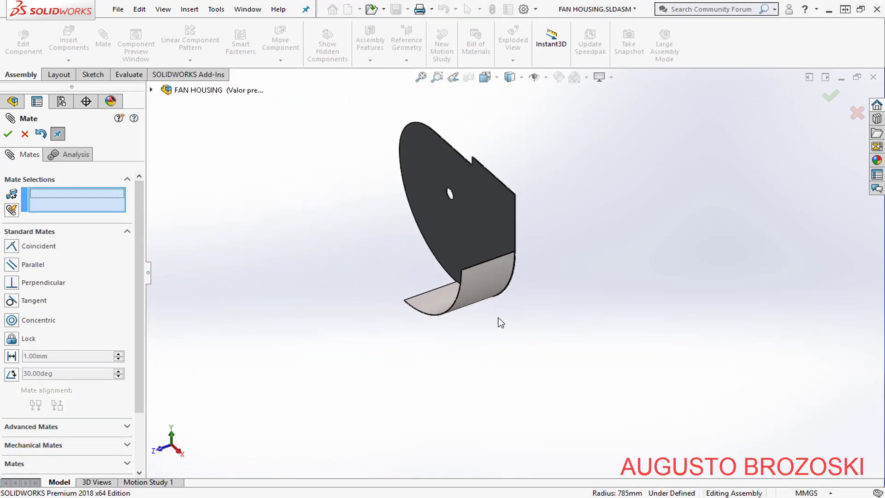
left_click(421, 77)
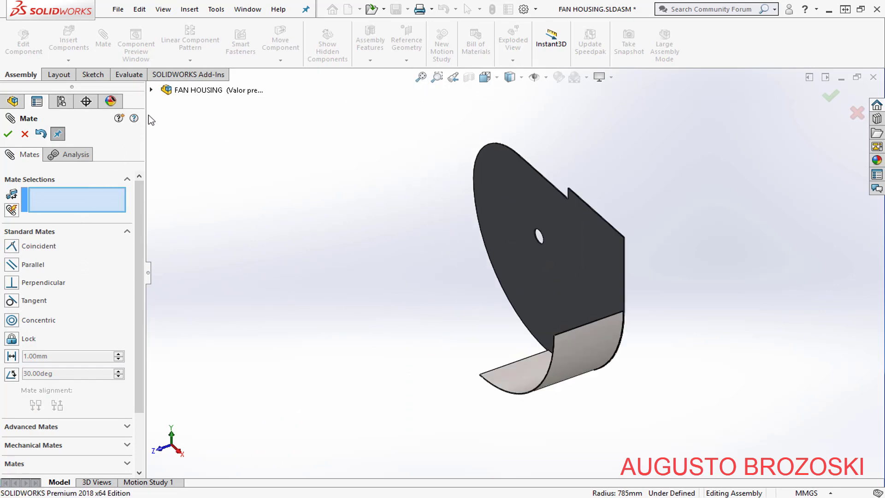
left_click(151, 91)
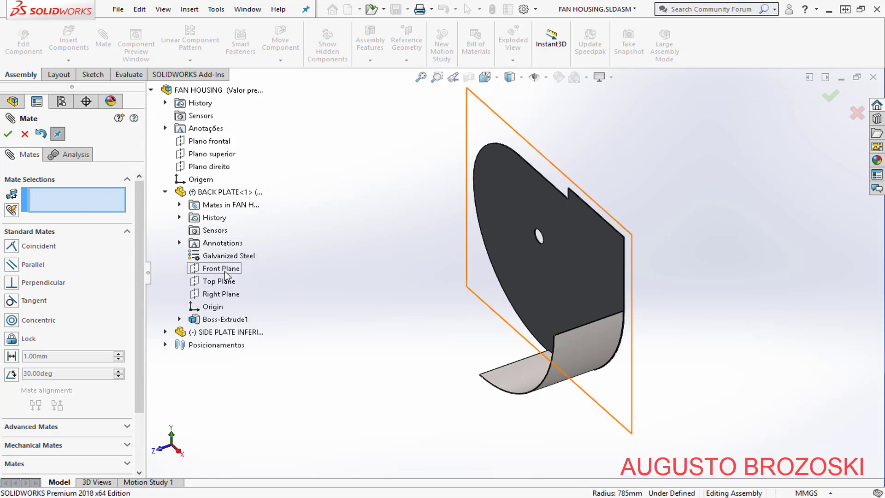
left_click(166, 333)
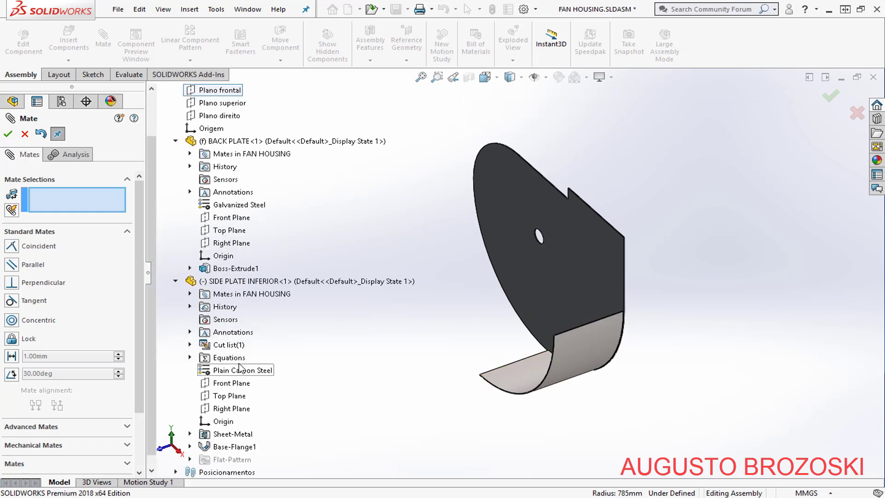
left_click(229, 399)
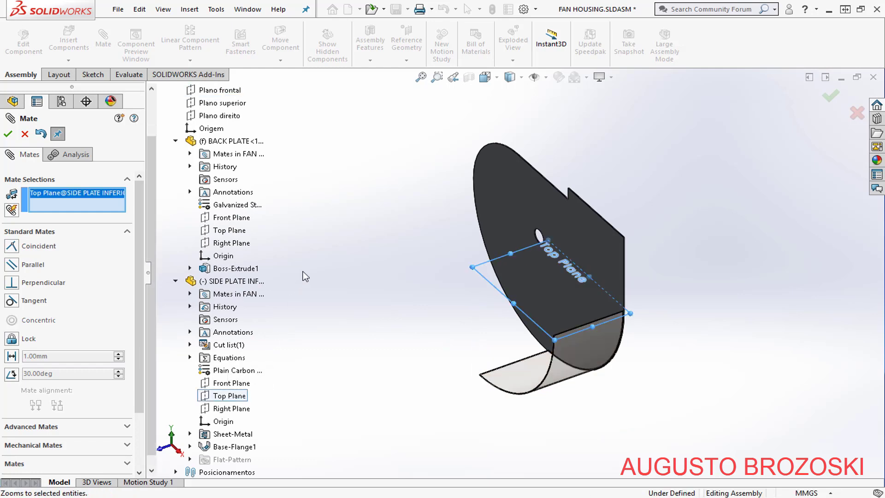
scroll(235, 212, "up", 2)
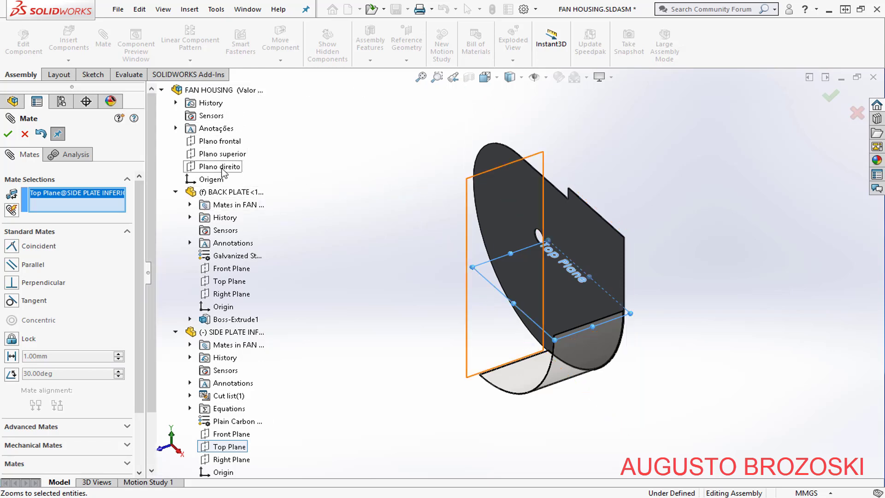
left_click(228, 157)
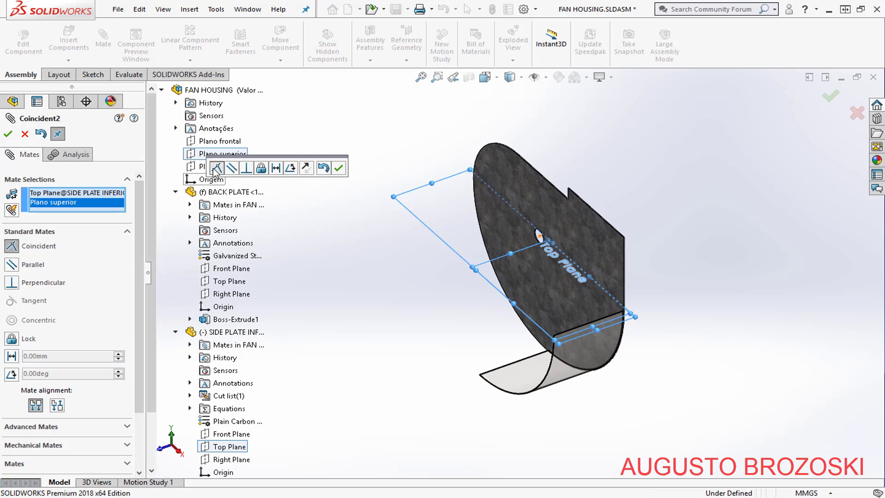
left_click(338, 169)
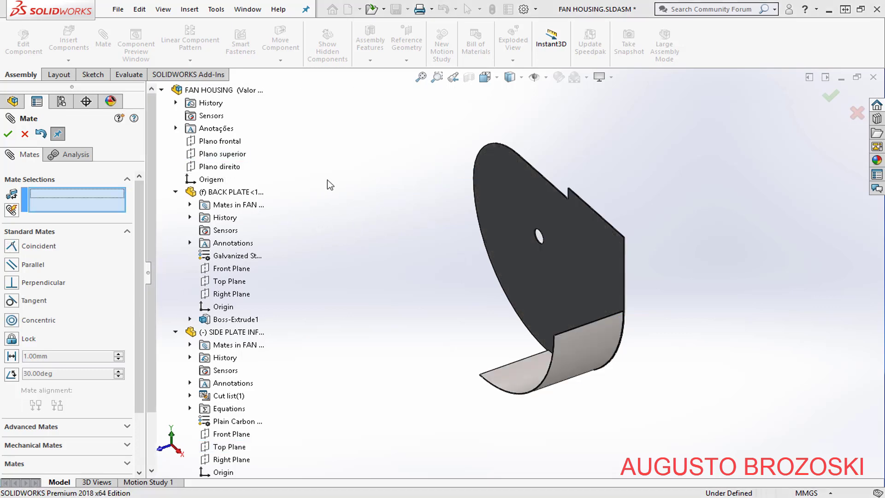
left_click(10, 134)
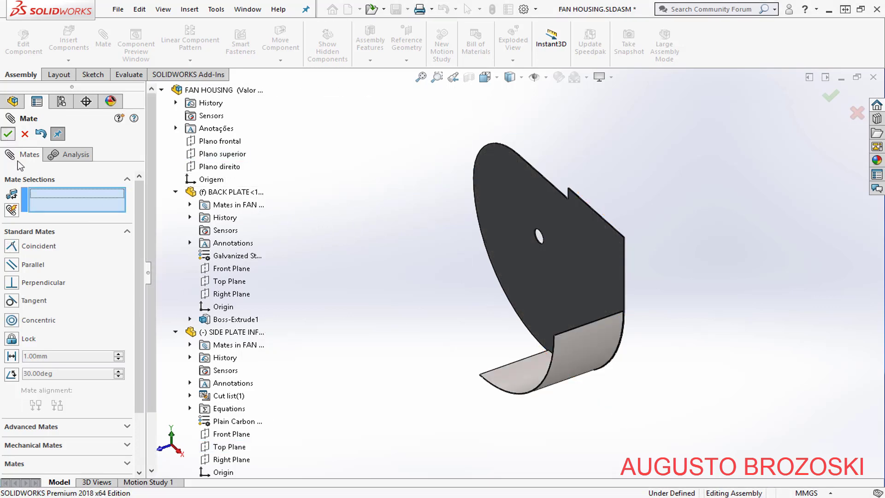
- Review the mates of SIDE PLATE INFERIOR and inspect the face selections of its Coincident1 mate without changing them
scroll(82, 306, "down", 3)
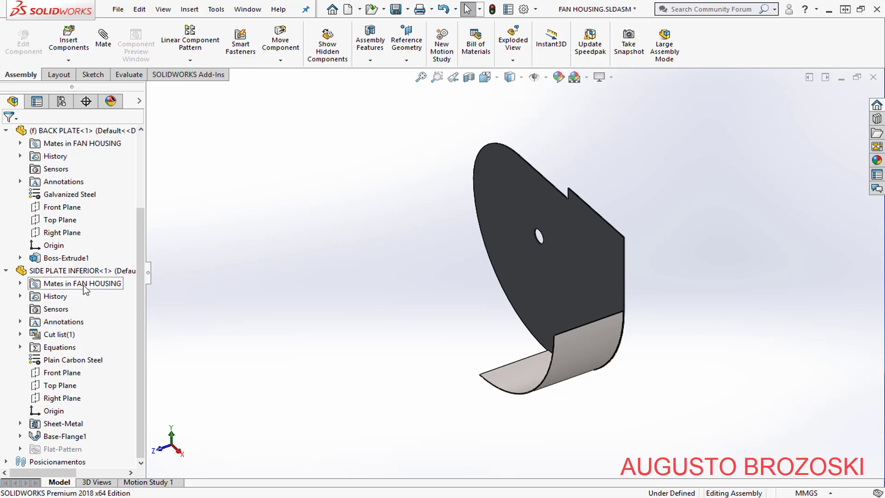
left_click(20, 283)
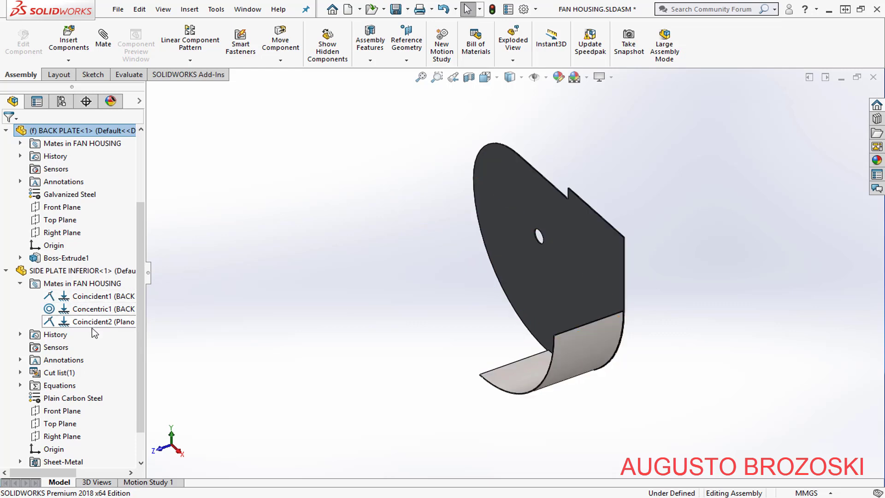
right_click(98, 300)
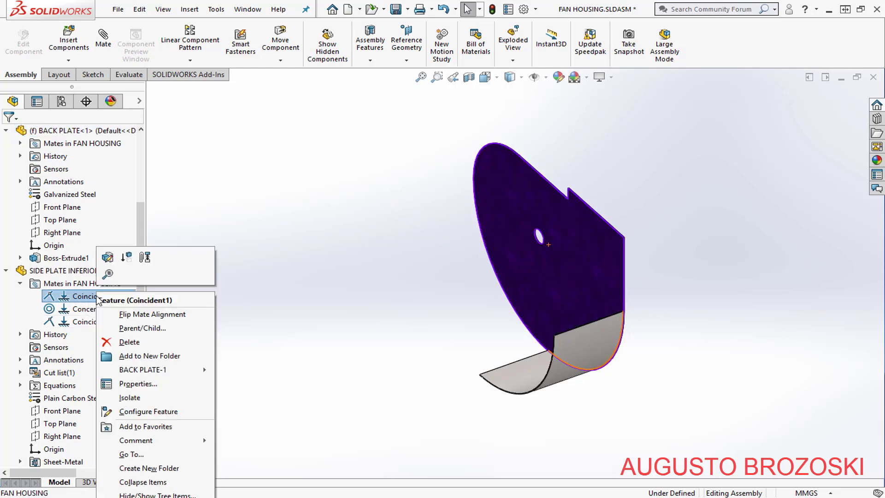
left_click(106, 257)
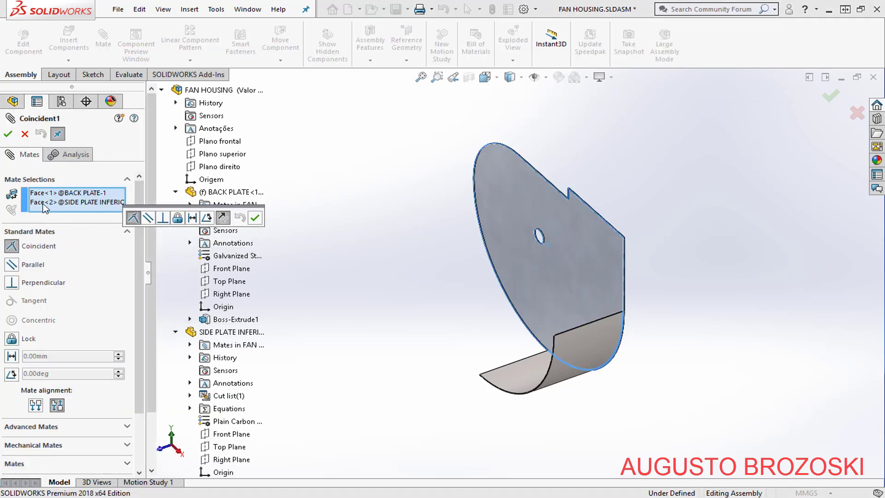
right_click(63, 194)
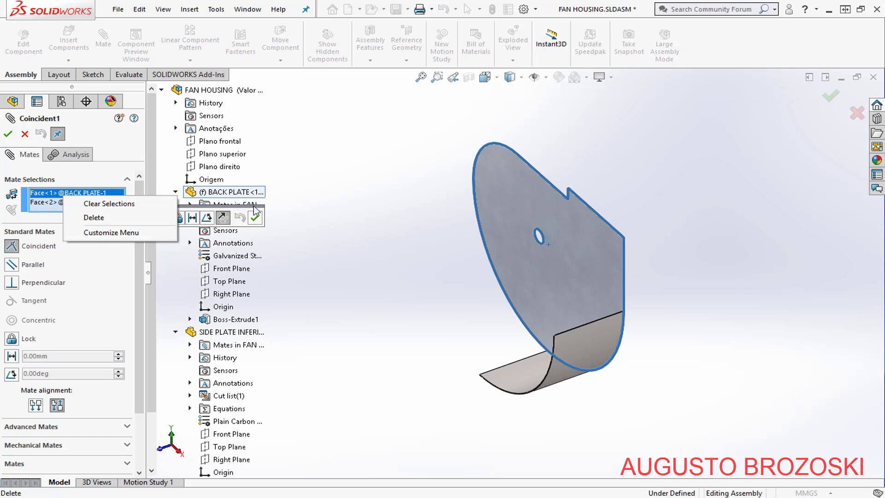
left_click(328, 168)
left_click(25, 136)
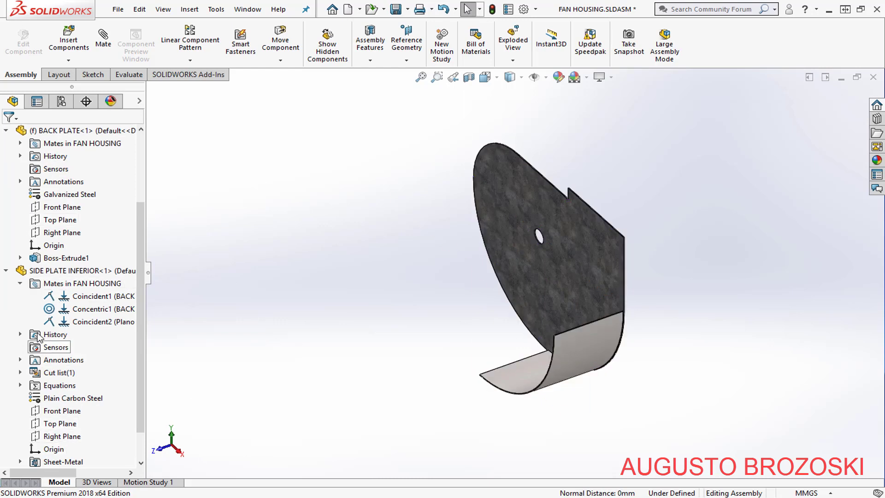
- Insert a second SIDE PLATE INFERIOR component and place it in free space beside the back plate
left_click(6, 271)
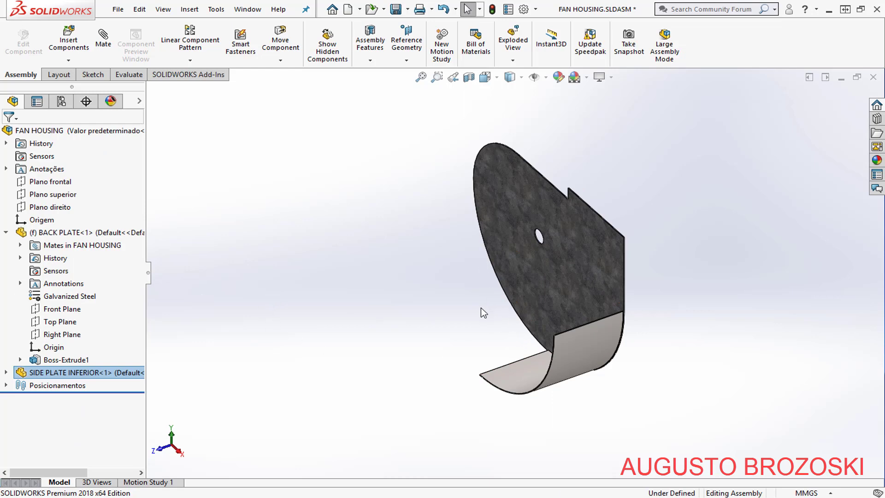
left_click(68, 41)
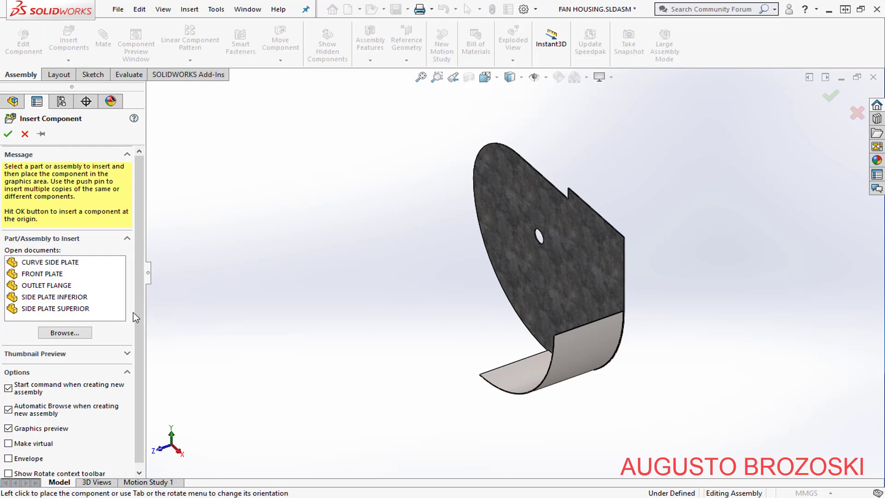
left_click(46, 298)
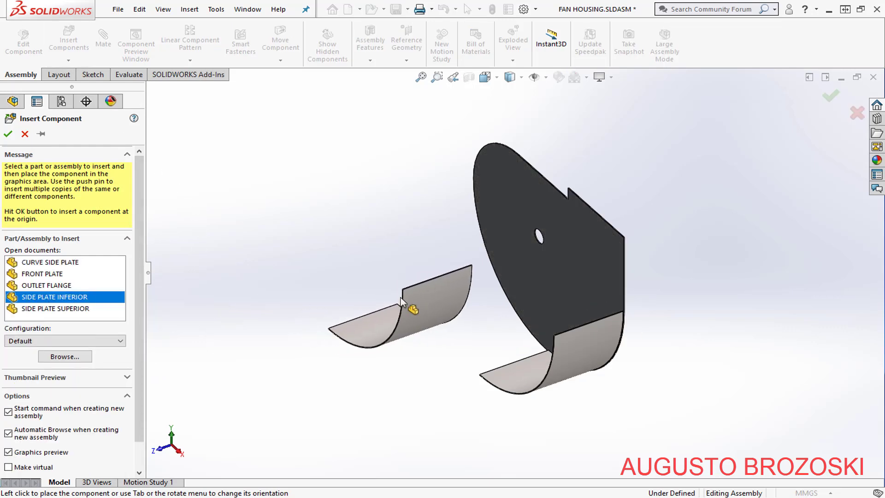
left_click(400, 302)
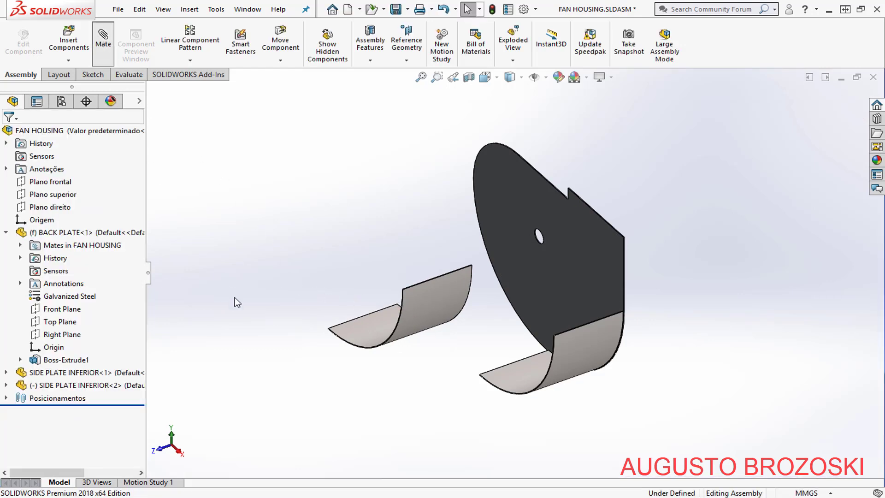
- Add a coincident mate with flipped alignment between the second side plate's thin curved end face and the back plate's front face
scroll(419, 310, "down", 10)
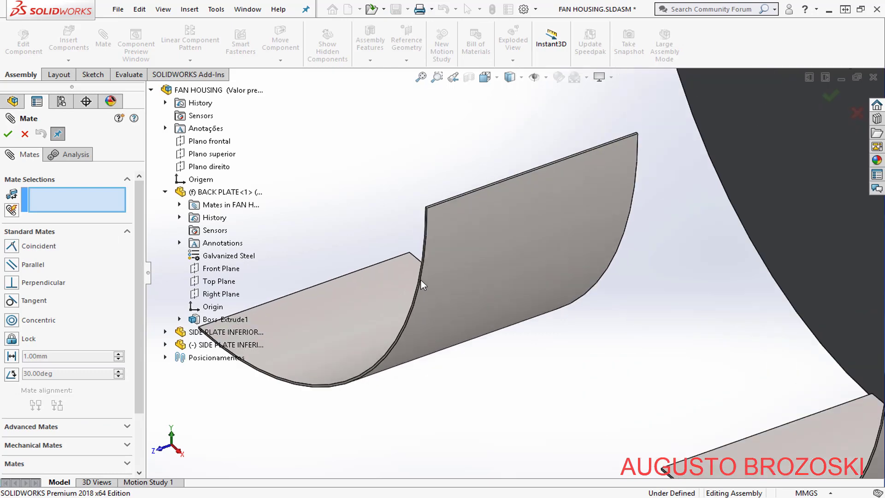
scroll(461, 259, "up", 5)
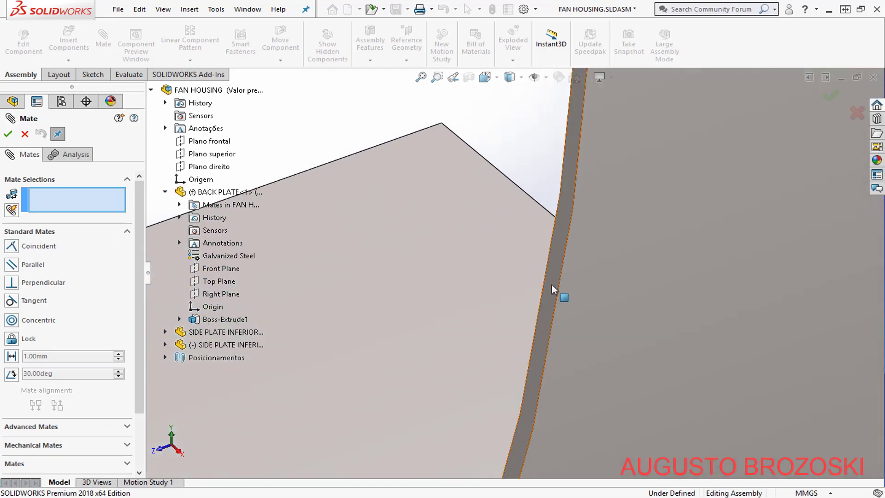
left_click(552, 285)
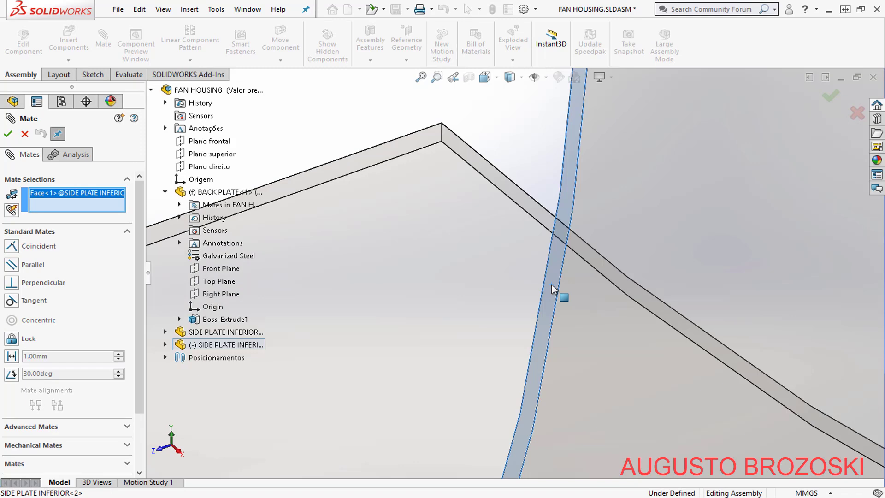
scroll(553, 289, "up", 10)
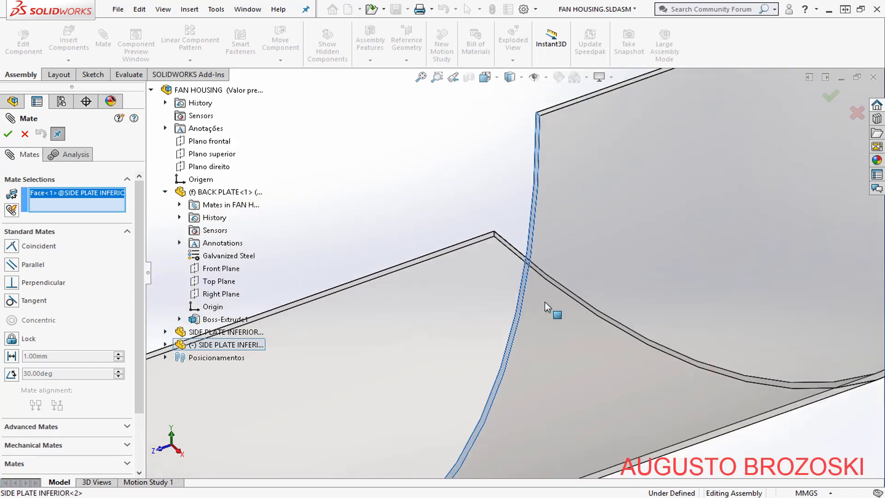
scroll(538, 305, "up", 3)
scroll(637, 265, "down", 3)
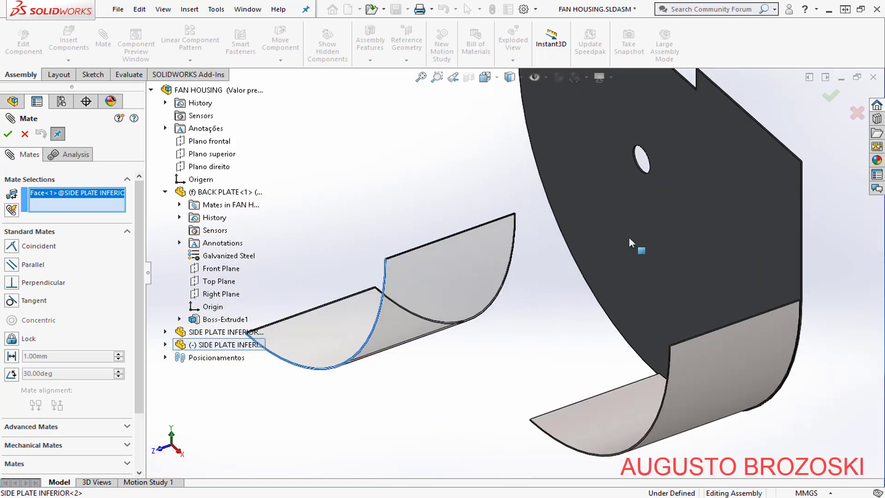
left_click(622, 227)
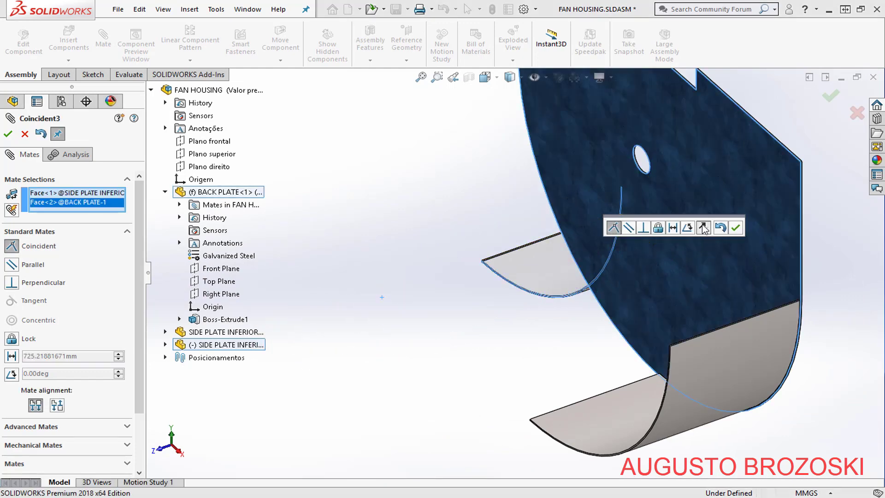
left_click(703, 227)
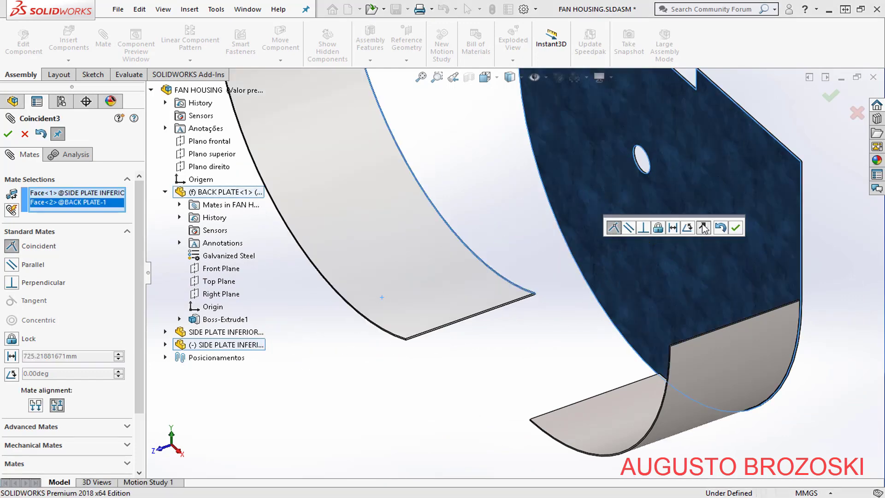
left_click(736, 228)
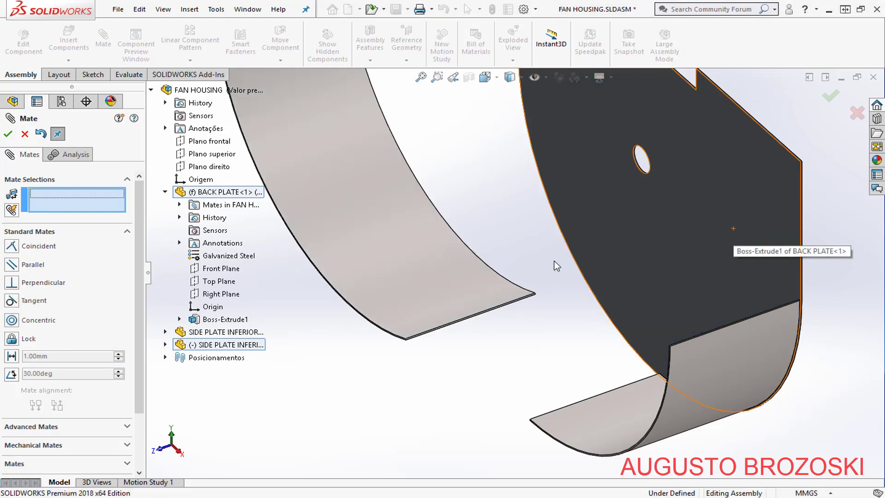
- Add a concentric mate between the second side plate's broad curved face and the back plate's lower curved edge face
scroll(557, 266, "up", 4)
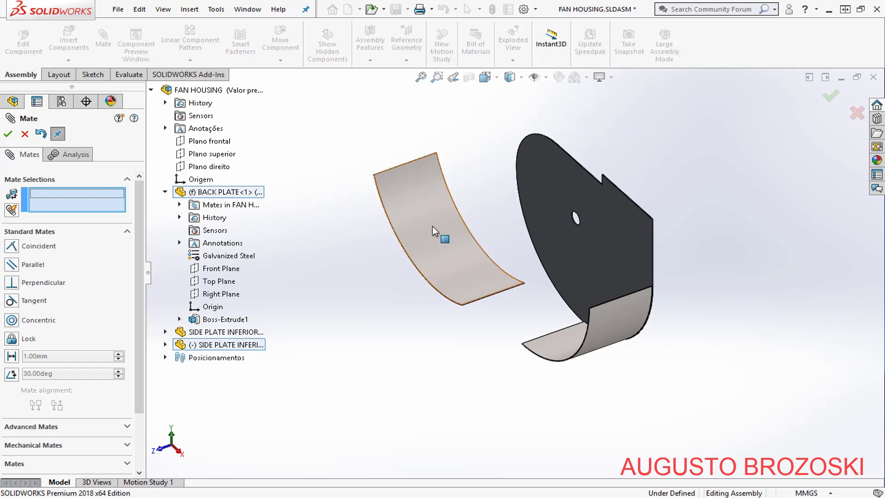
left_click(433, 227)
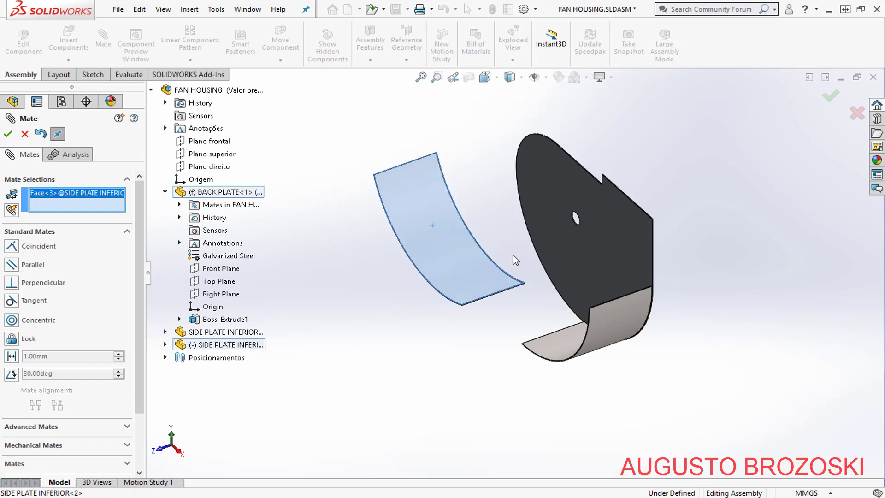
middle_click_drag(547, 276, 595, 219)
scroll(573, 251, "down", 10)
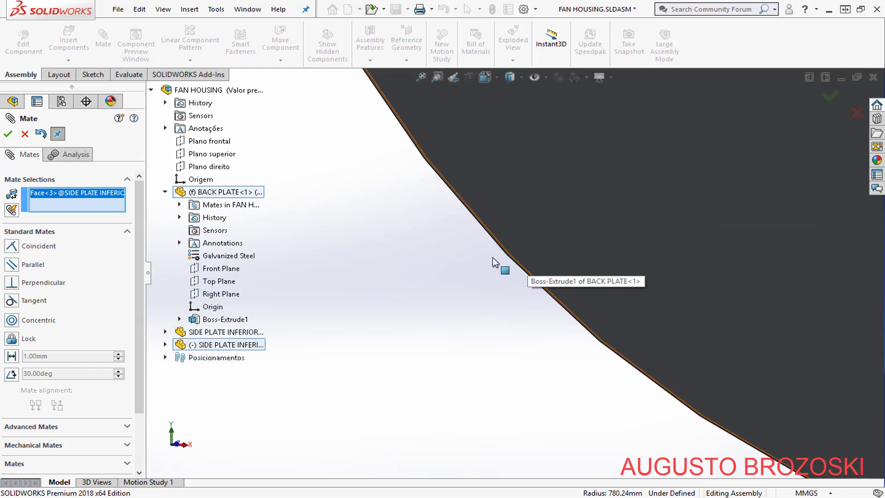
scroll(507, 261, "down", 3)
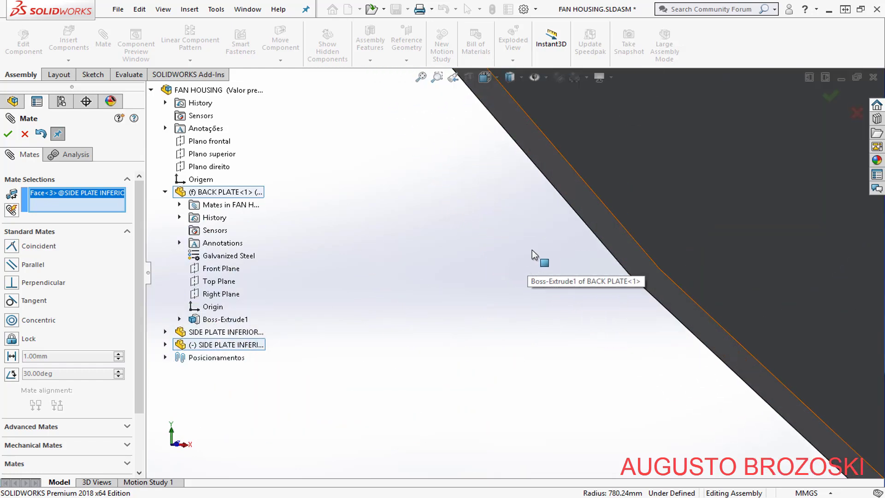
left_click(592, 213)
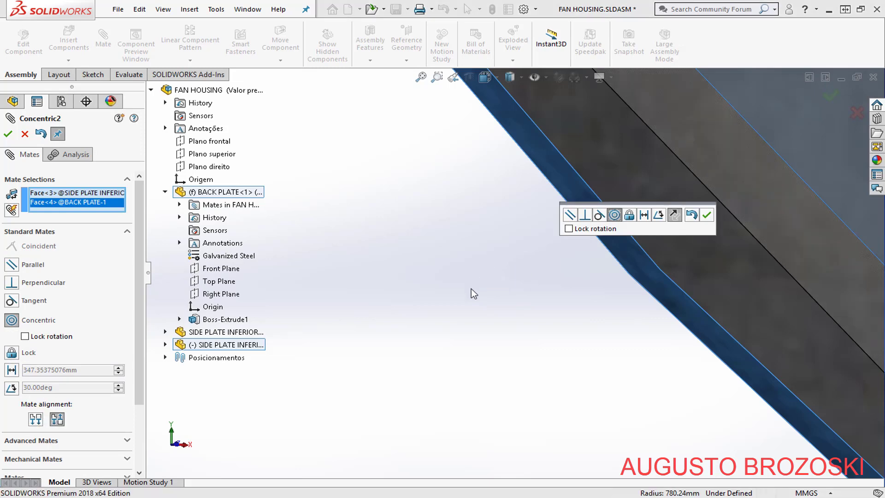
scroll(407, 315, "up", 5)
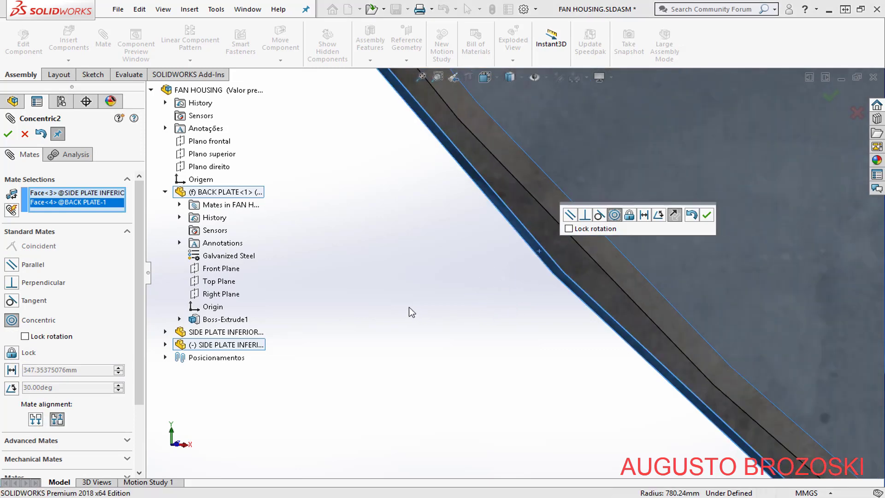
scroll(401, 316, "up", 6)
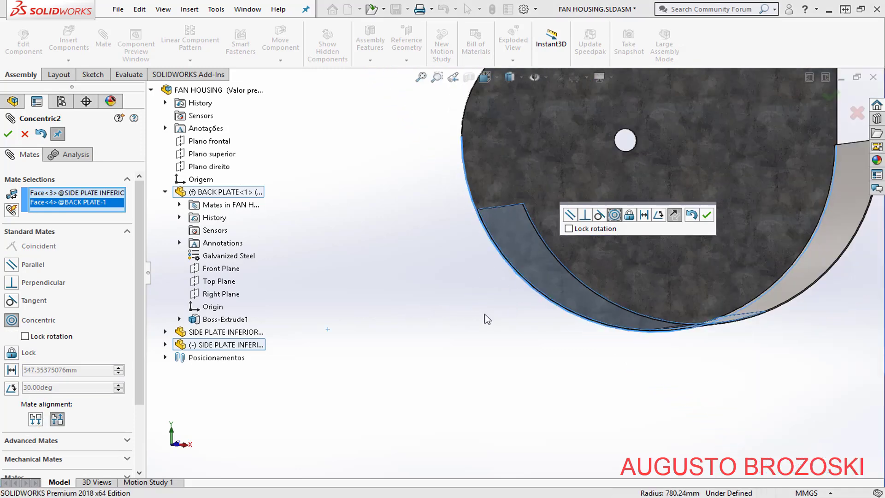
left_click(707, 215)
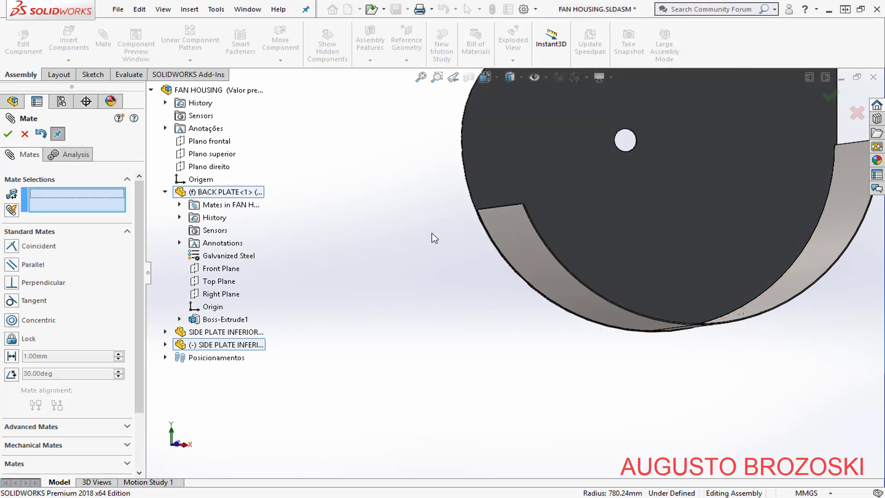
- Add a coincident mate between the second SIDE PLATE INFERIOR's Top Plane and the assembly's Plano superior, and finish mating
left_click(485, 77)
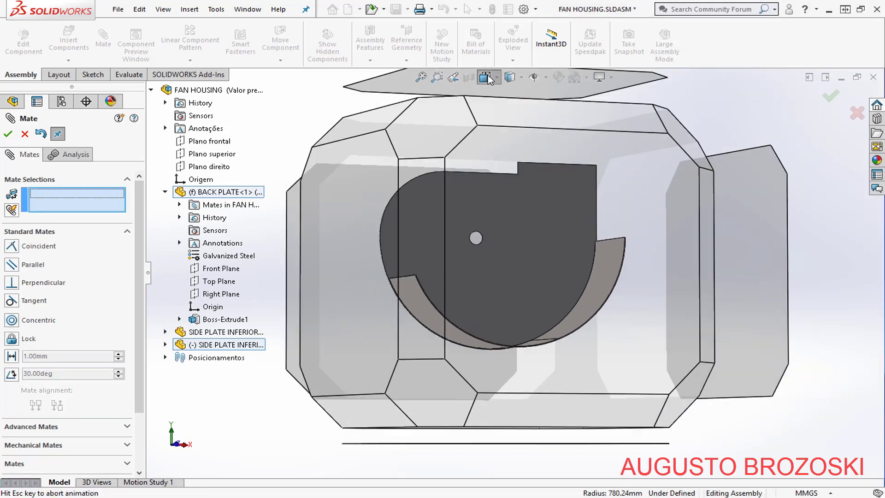
left_click(555, 110)
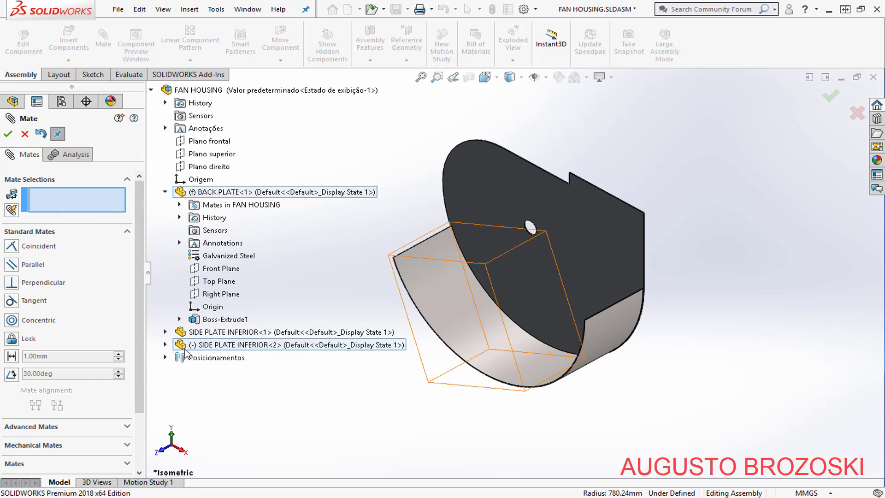
left_click(166, 345)
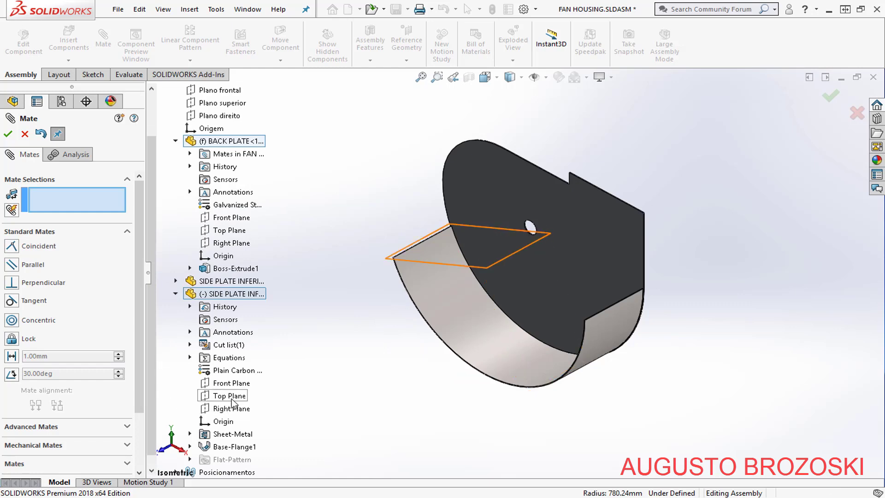
left_click(229, 396)
scroll(213, 216, "up", 2)
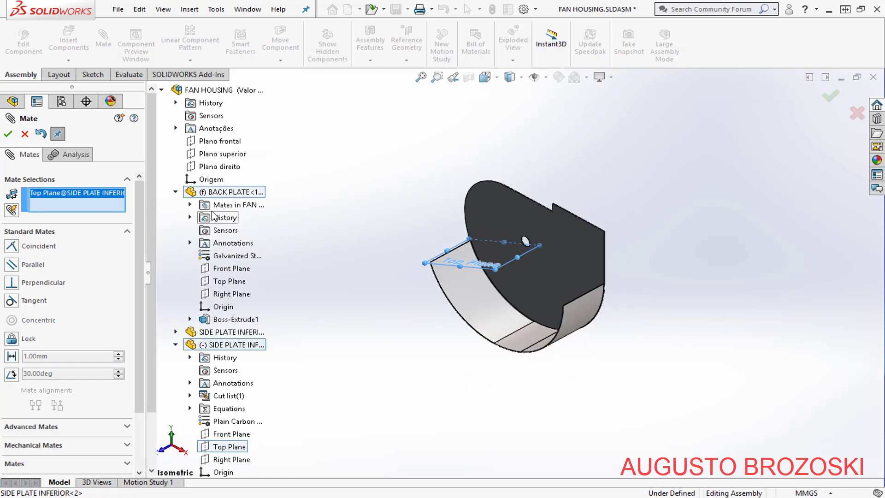
left_click(220, 155)
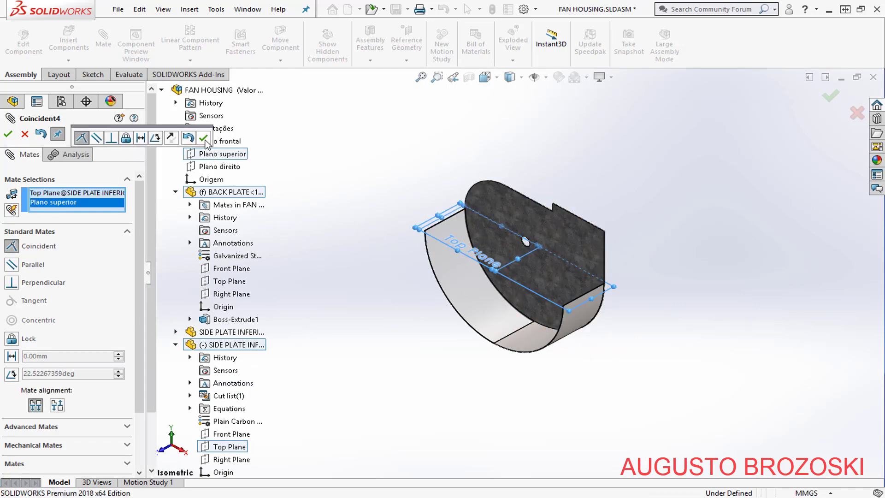
left_click(204, 139)
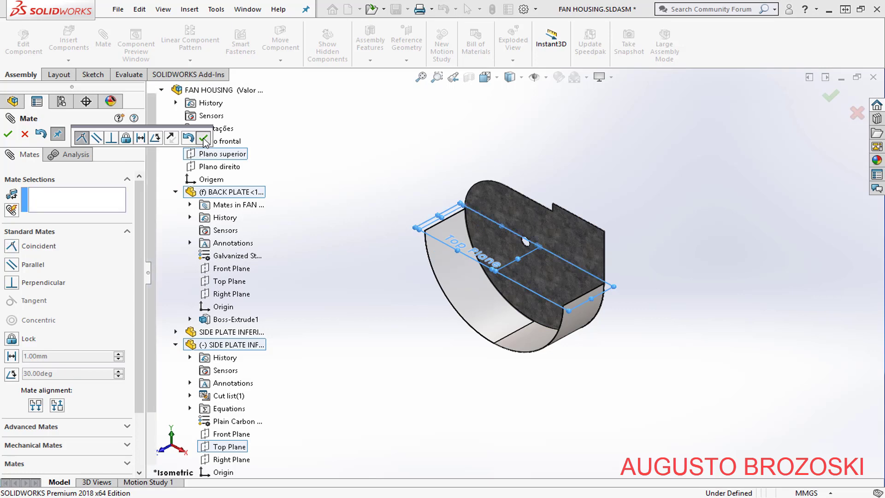
left_click(24, 135)
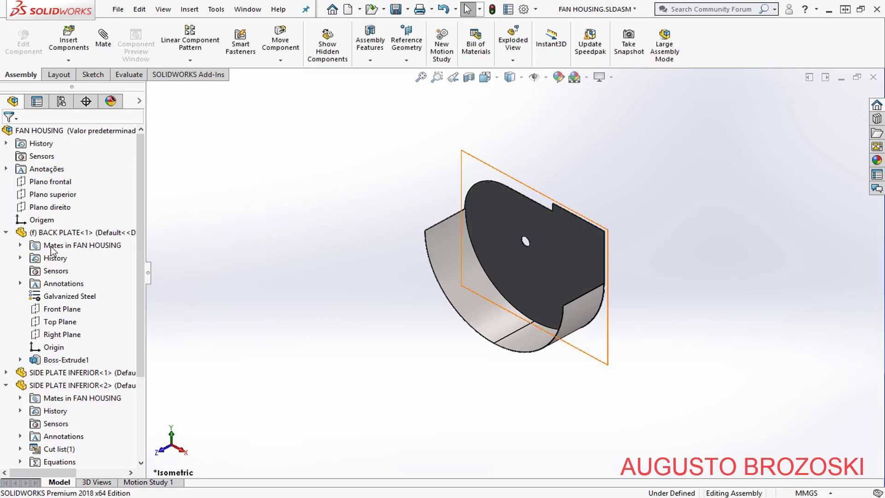
- Collapse the BACK PLATE and second SIDE PLATE INFERIOR tree entries and show the assembly in isometric view
left_click(6, 233)
left_click(6, 258)
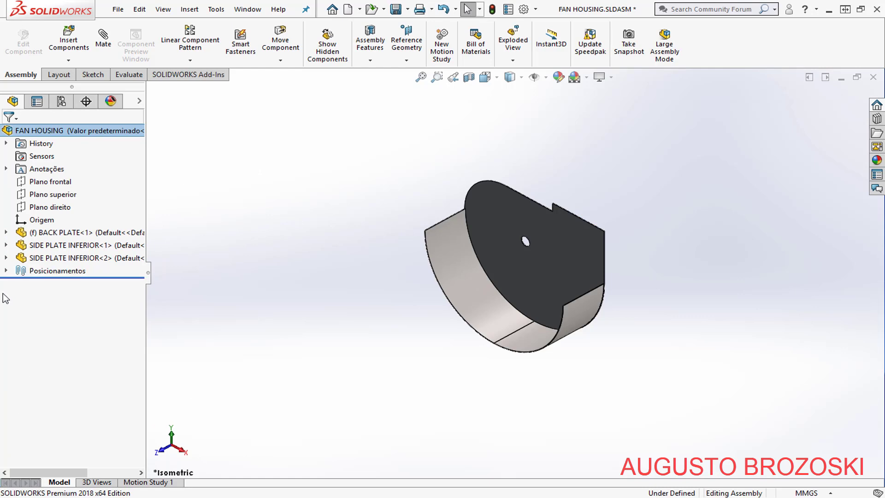
left_click(485, 77)
left_click(555, 111)
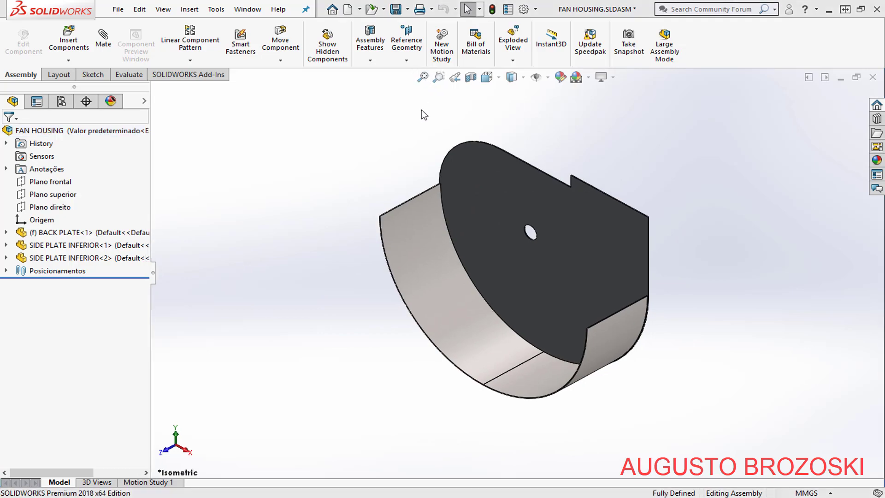
- Consult the fan housing PDF in Acrobat Reader, return to SOLIDWORKS, and insert SIDE PLATE SUPERIOR in free space beside the back plate
key("alt+Tab")
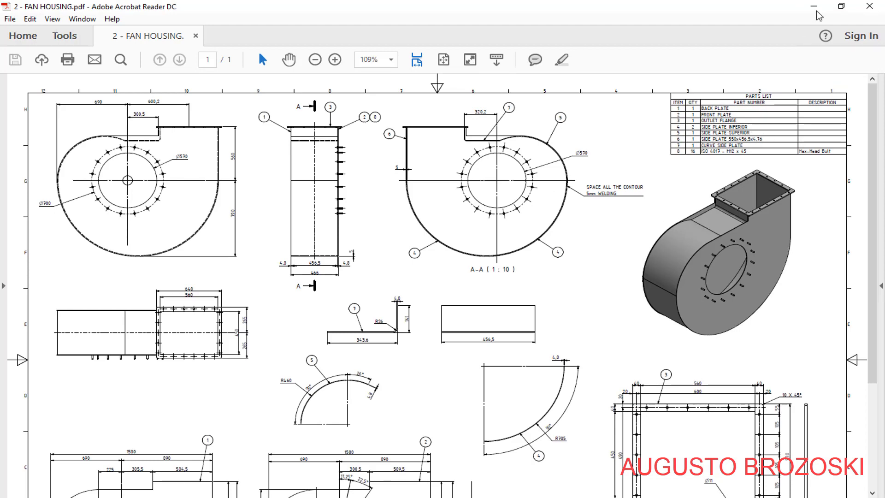
key("alt+Tab")
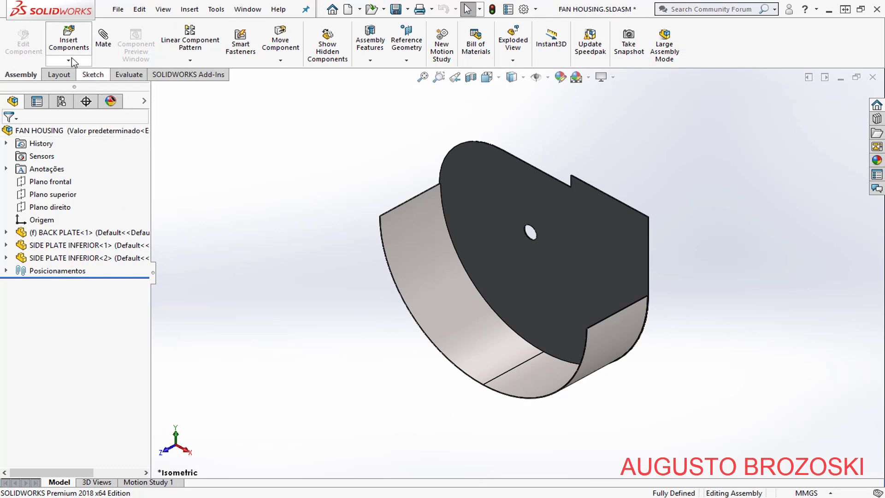
left_click(67, 46)
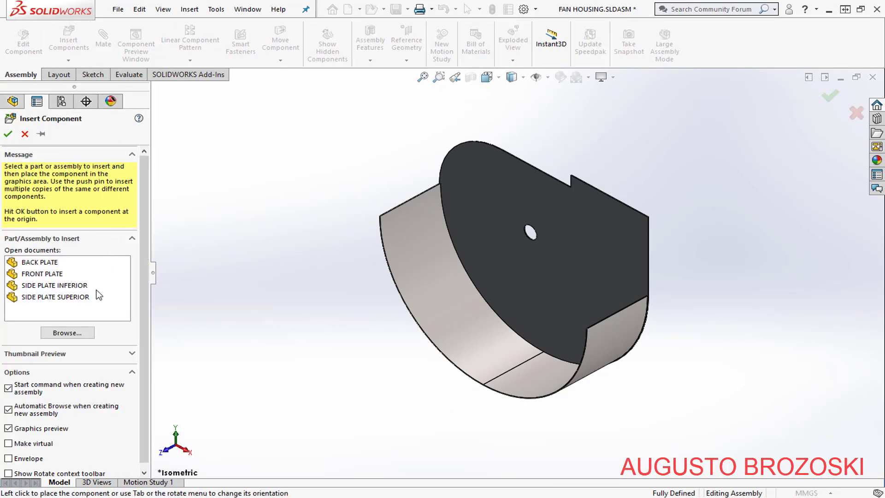
left_click(52, 297)
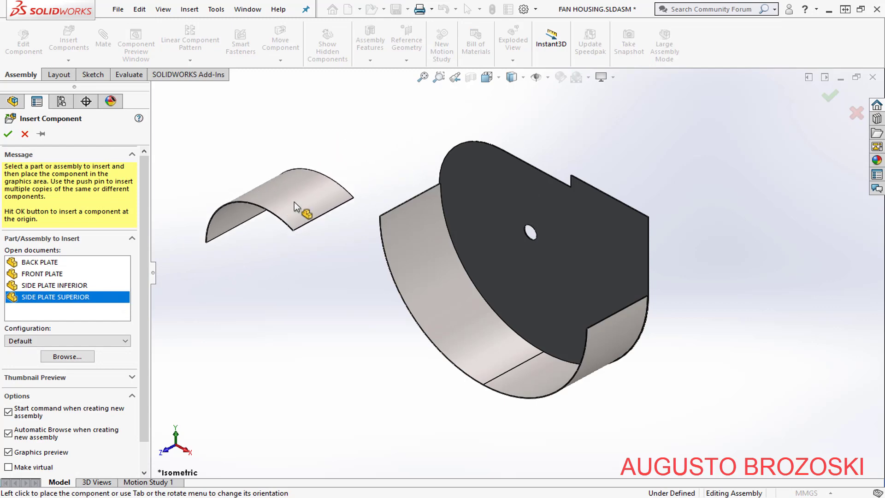
left_click(353, 180)
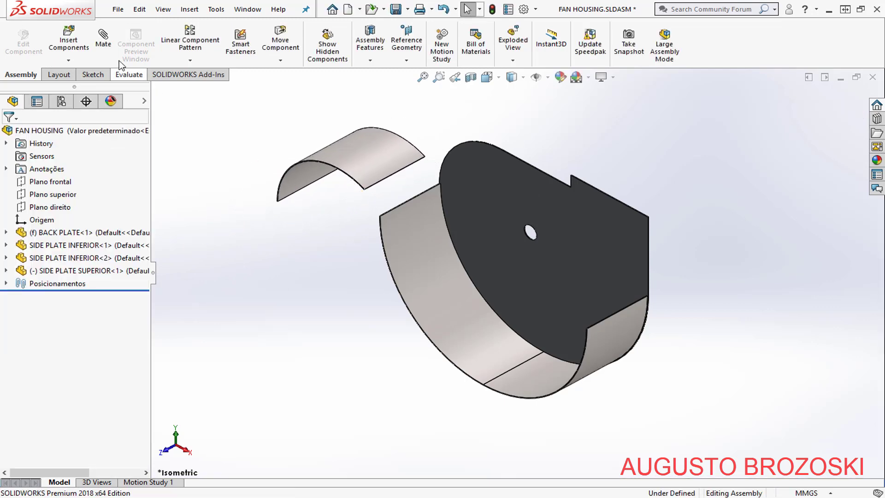
- Add a coincident mate between SIDE PLATE SUPERIOR's curved end edge face and the back plate's large inner face
left_click(96, 43)
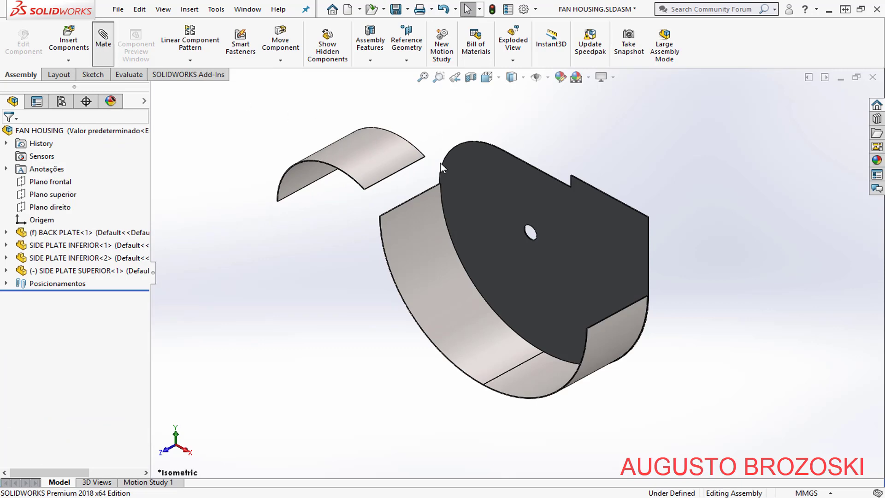
middle_click_drag(441, 167, 464, 163)
scroll(535, 184, "down", 10)
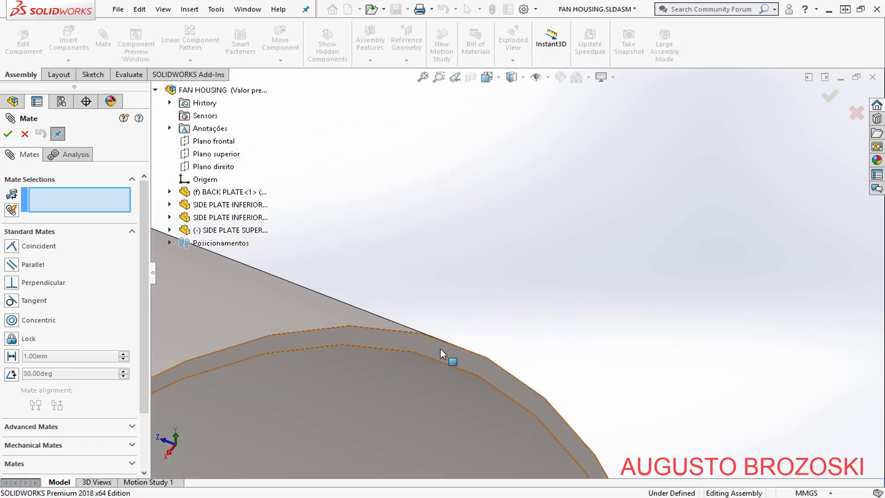
left_click(440, 348)
scroll(461, 243, "up", 3)
scroll(465, 258, "up", 5)
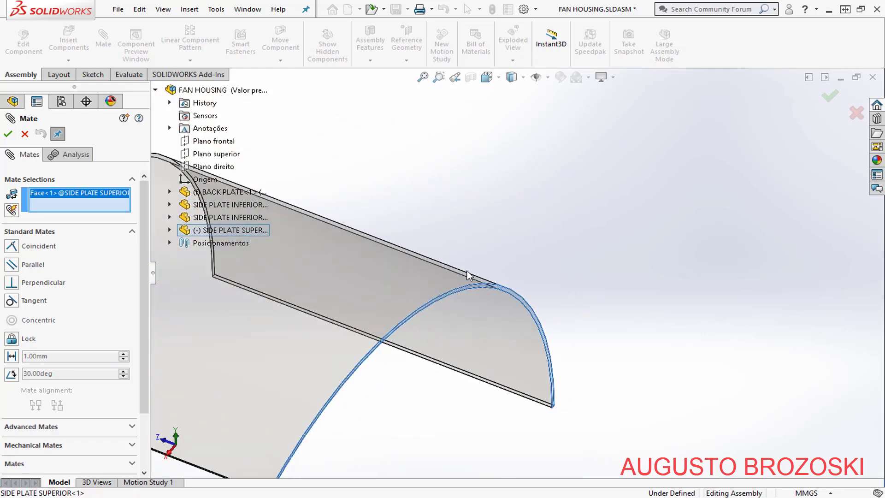
middle_click_drag(483, 345, 549, 393)
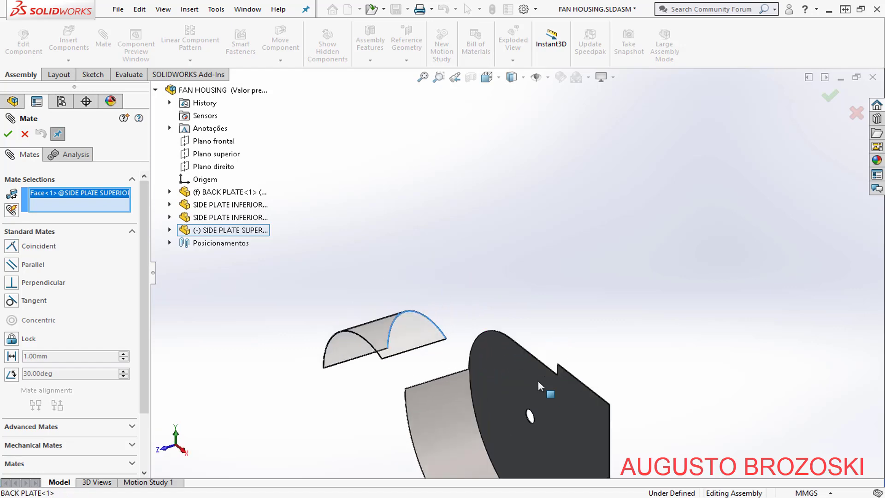
scroll(534, 378, "down", 6)
left_click(450, 263)
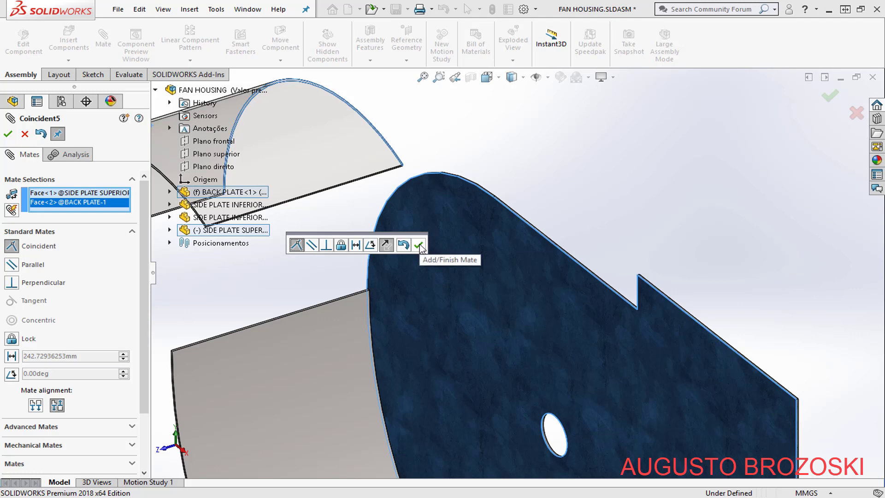
left_click(421, 248)
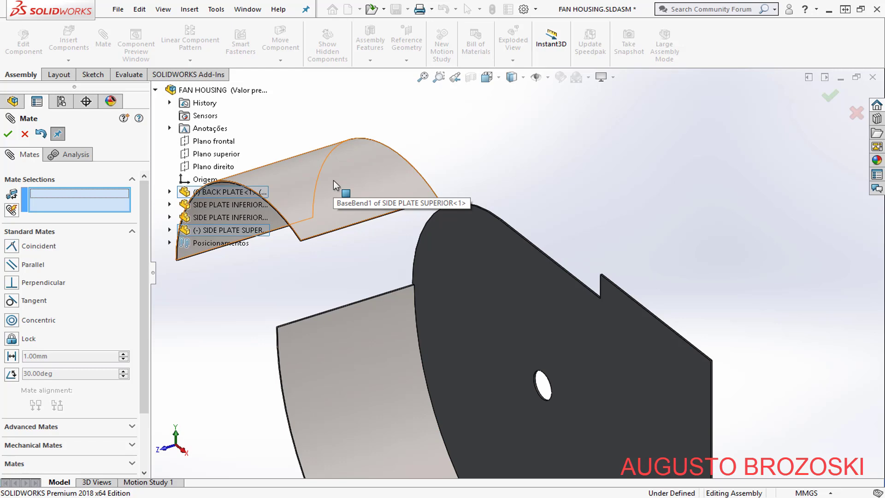
- Add a concentric mate between SIDE PLATE SUPERIOR's broad curved face and the back plate's upper curved edge face
left_click(334, 181)
scroll(432, 209, "down", 6)
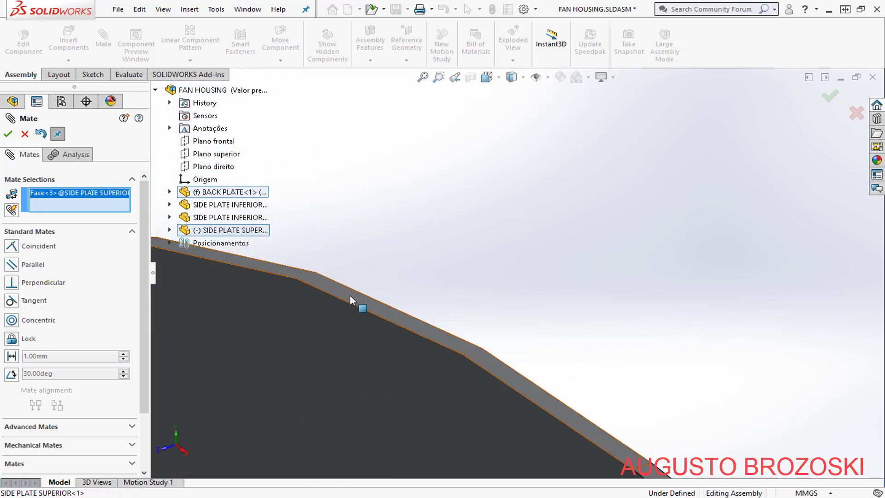
left_click(350, 295)
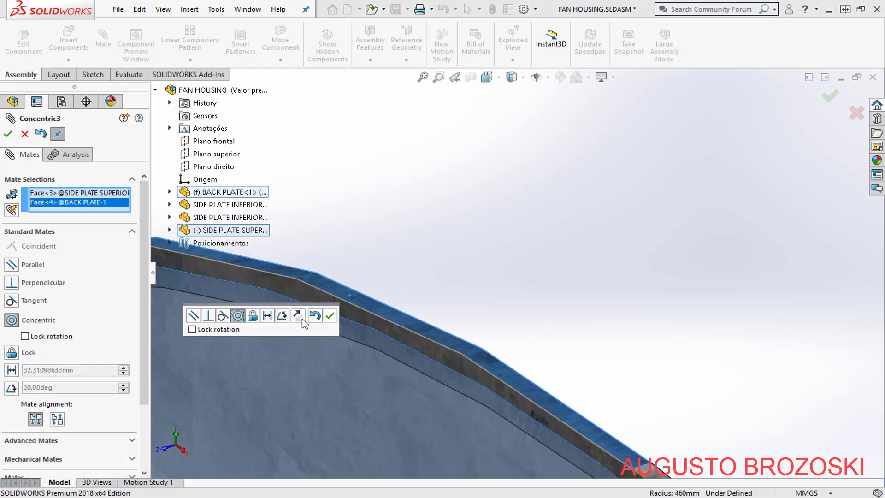
left_click(330, 317)
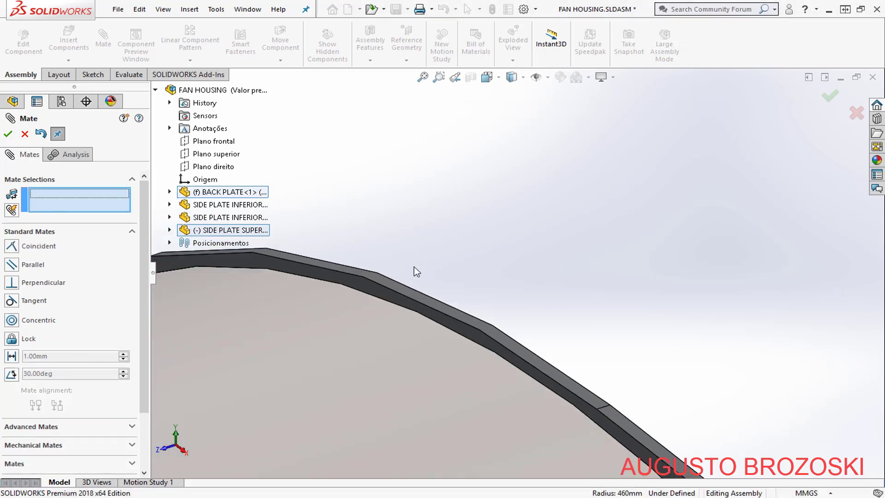
- Add a coincident mate between SIDE PLATE SUPERIOR's Top Plane and the assembly's Plano superior, and finish mating
scroll(445, 263, "up", 4)
scroll(445, 266, "up", 3)
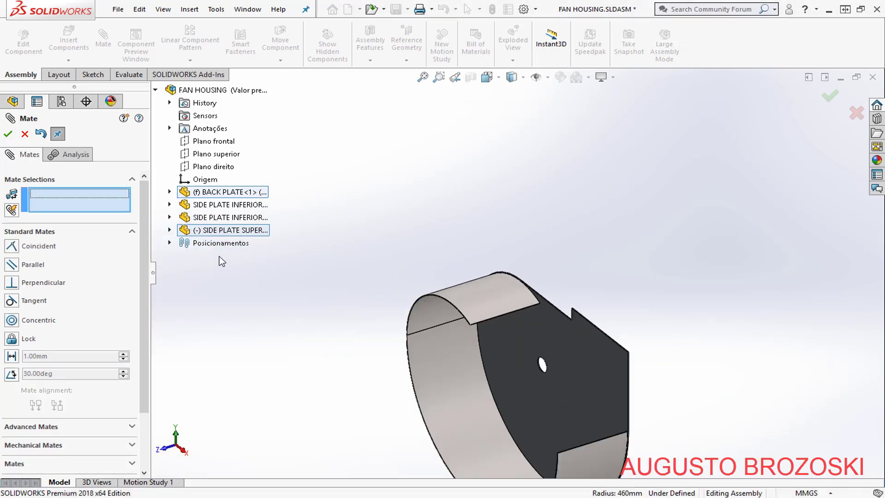
left_click(169, 230)
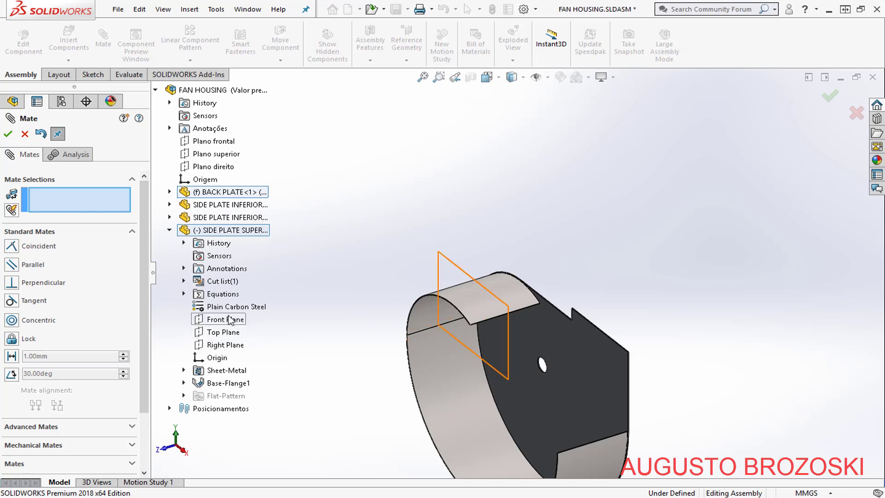
left_click(229, 339)
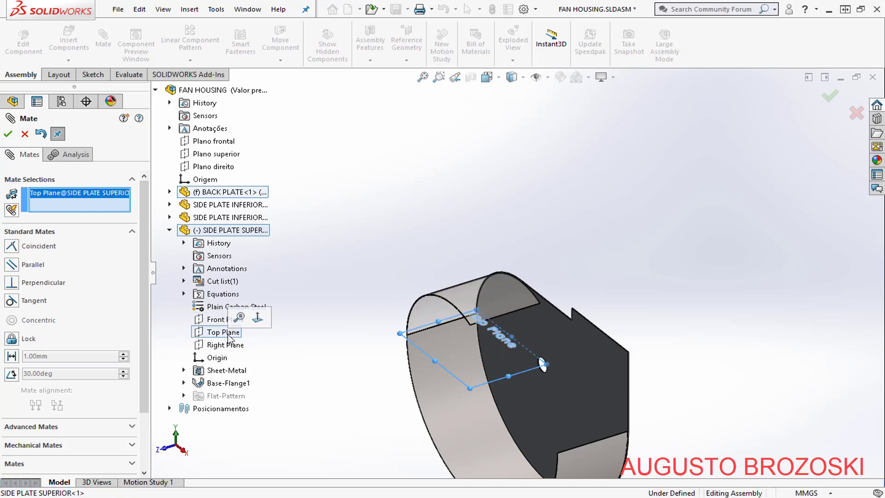
left_click(212, 155)
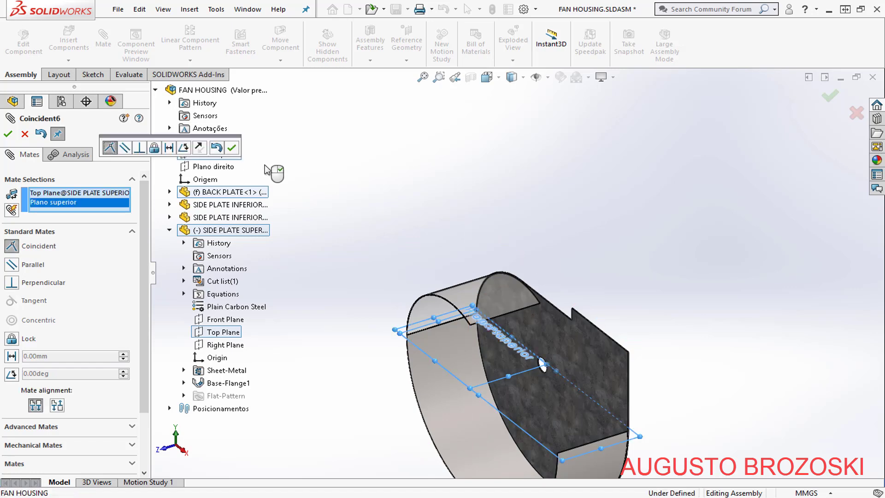
left_click(233, 148)
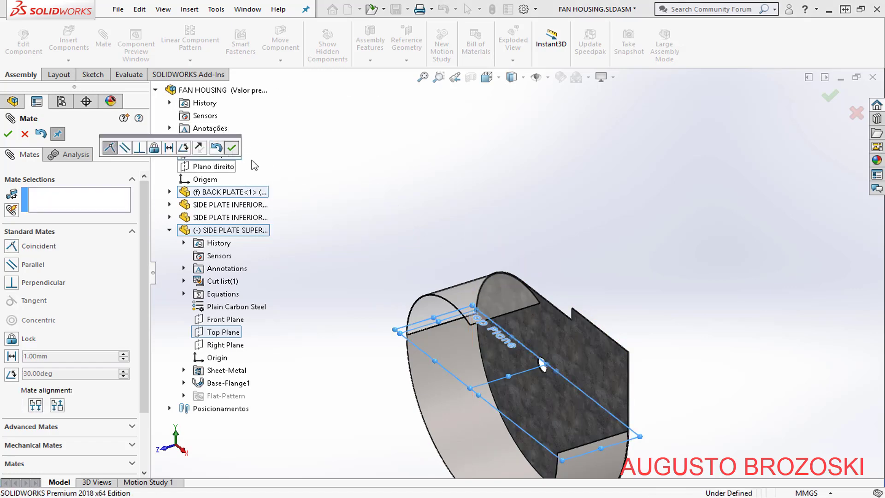
left_click(25, 134)
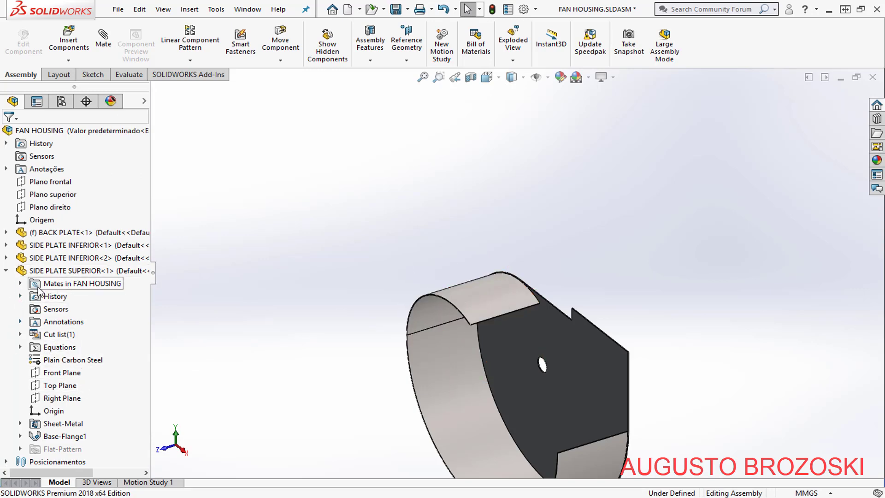
- Review the mates of SIDE PLATE SUPERIOR in the tree, collapse its entry, and fit the whole assembly in view
left_click(20, 284)
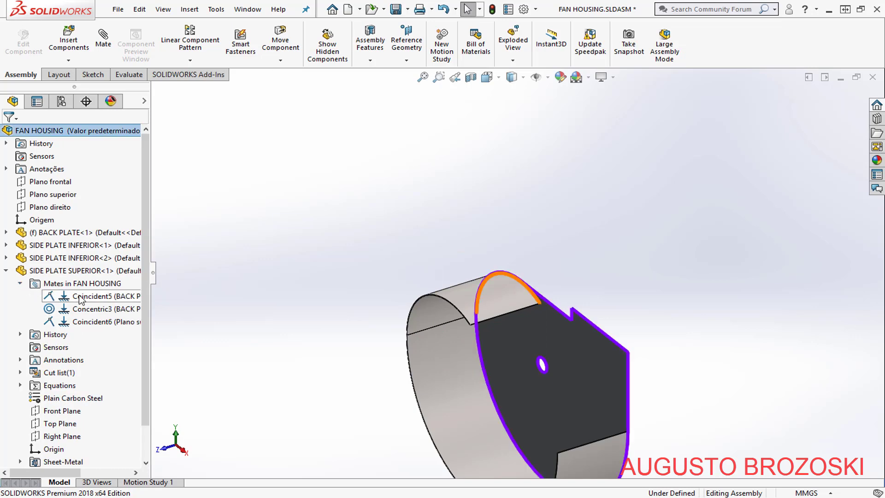
left_click(6, 272)
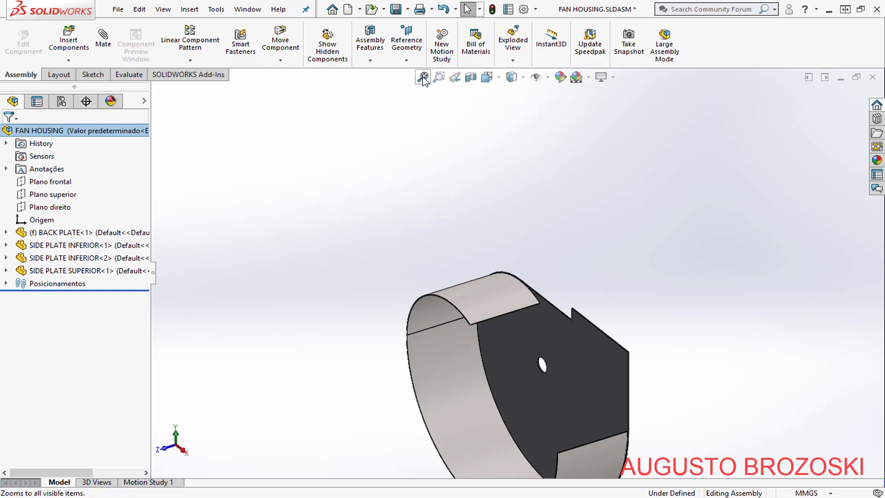
left_click(422, 77)
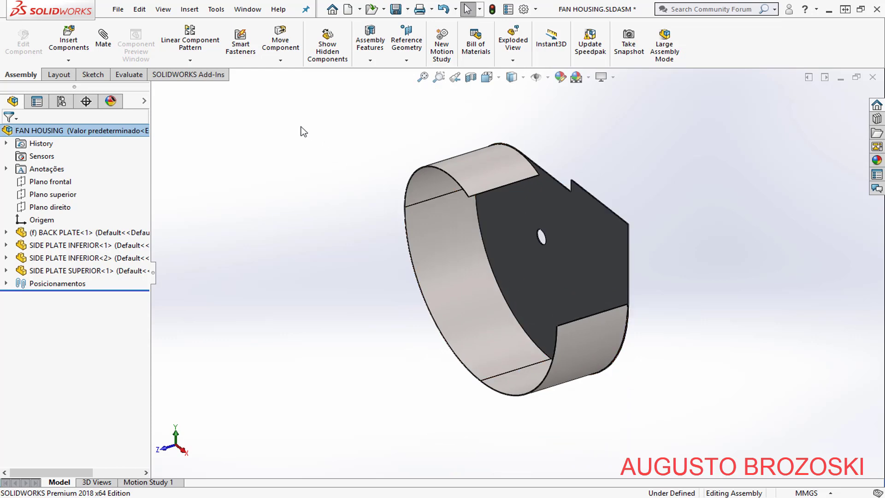
- Insert the SIDE PLATE 550 X 456 part in free space beside the back plate's straight outlet edge
left_click(74, 43)
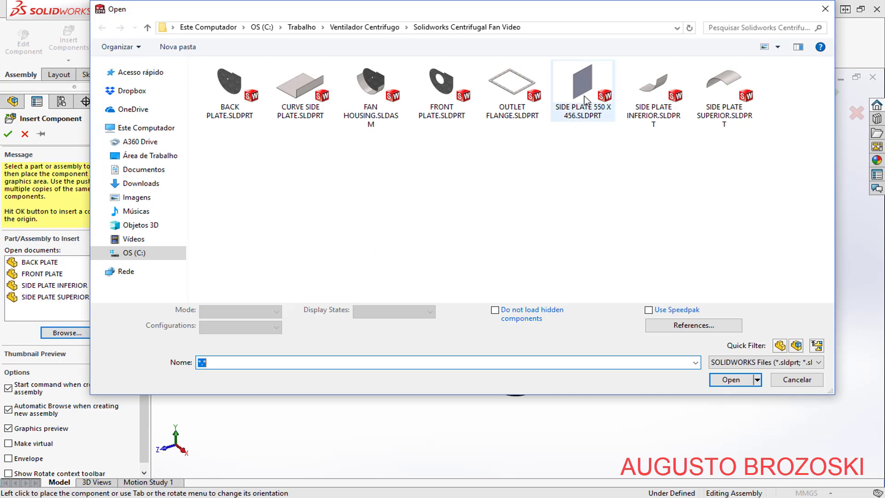
left_click(584, 90)
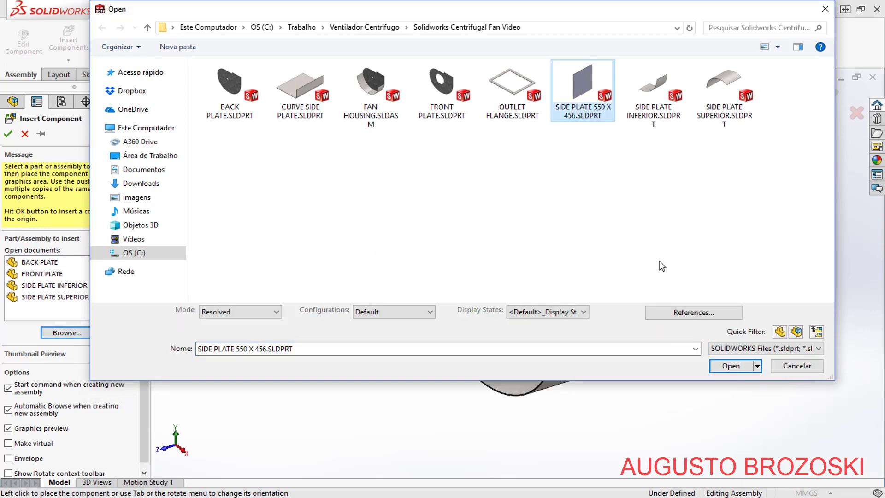
left_click(732, 365)
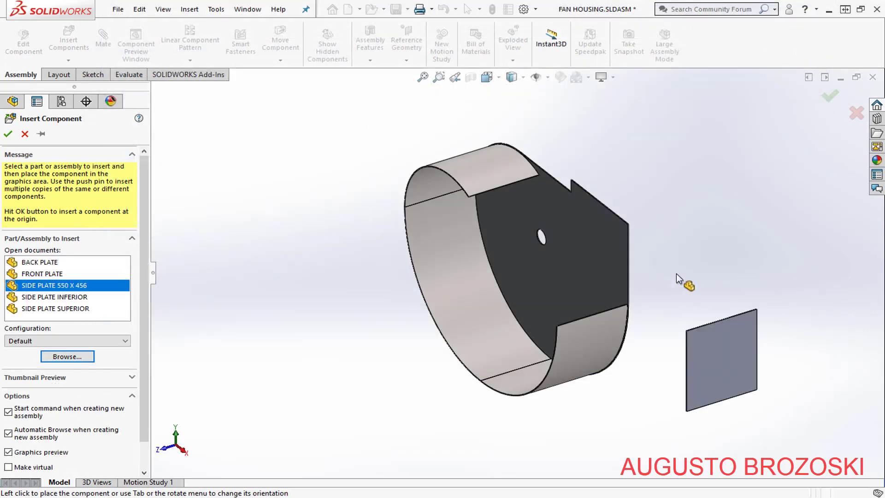
left_click(677, 301)
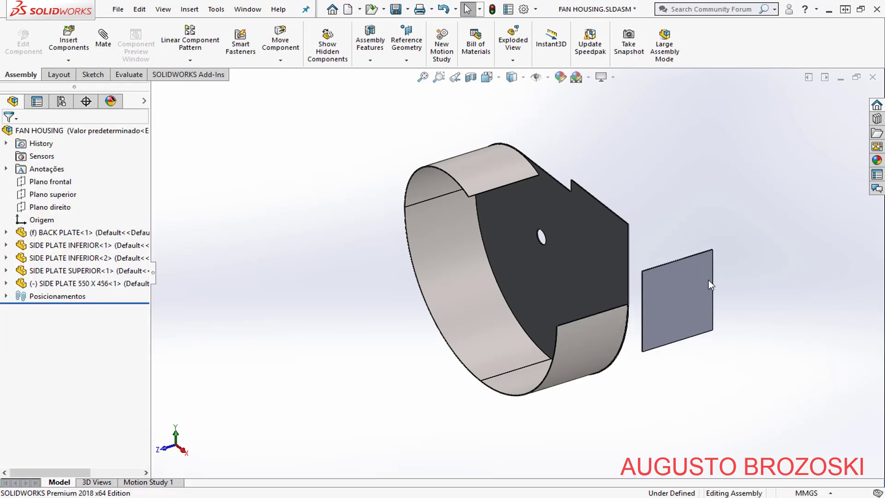
- Add a coincident mate between SIDE PLATE 550 X 456's narrow vertical edge face and the back plate's large inner face
middle_click_drag(724, 291, 497, 308)
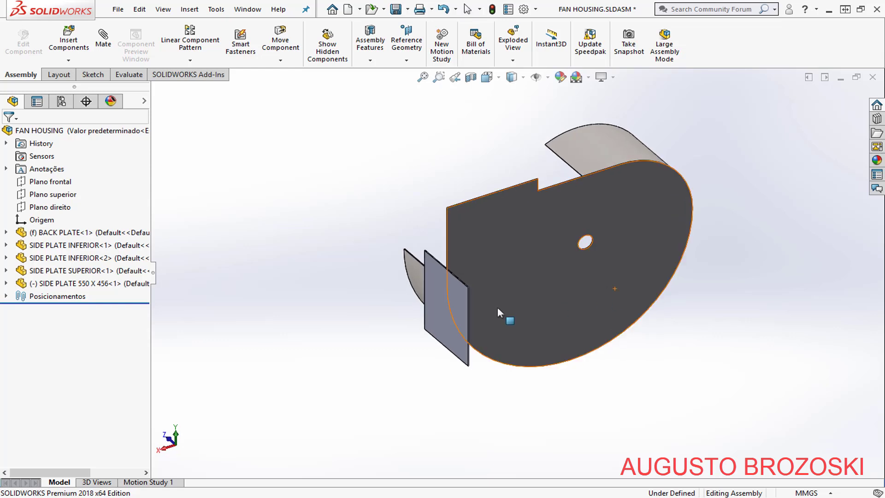
scroll(465, 308, "down", 3)
scroll(466, 309, "down", 5)
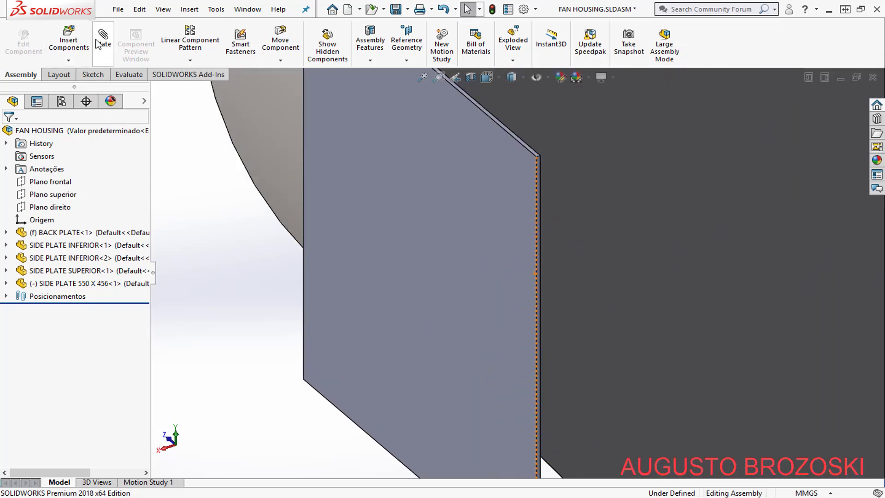
scroll(553, 217, "down", 3)
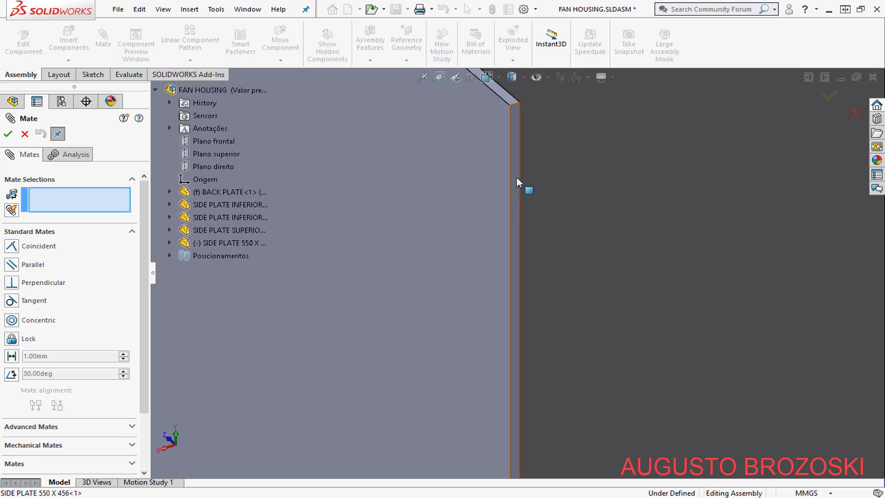
left_click(516, 178)
scroll(499, 216, "up", 5)
middle_click_drag(496, 235, 482, 188)
scroll(482, 188, "down", 5)
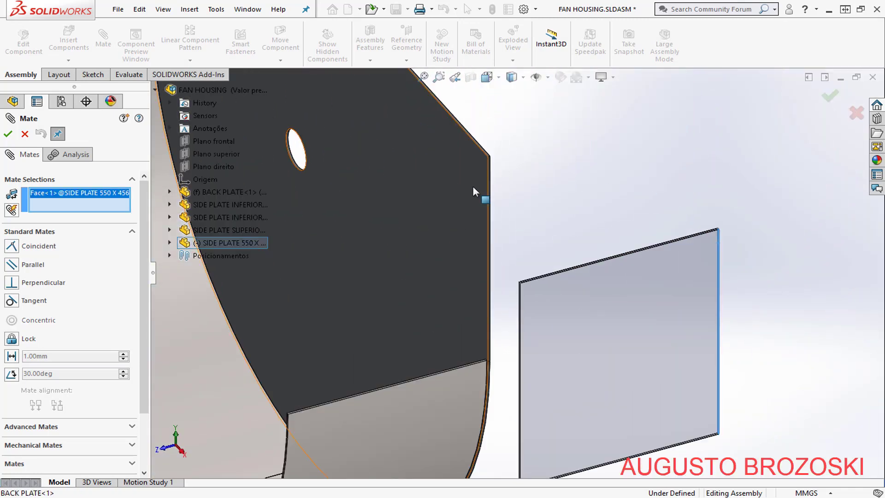
left_click(472, 186)
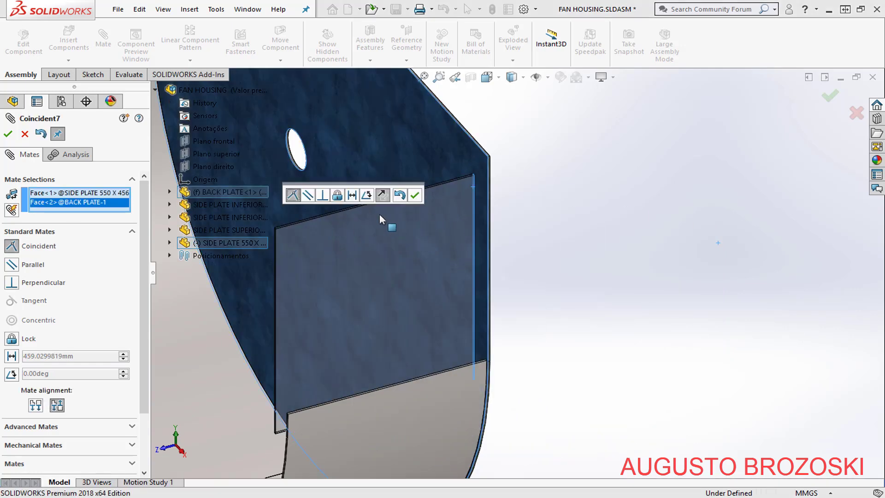
left_click(414, 195)
- Add a coincident mate between SIDE PLATE 550 X 456's lower edge face and the first SIDE PLATE INFERIOR's straight upper edge face
scroll(494, 248, "up", 3)
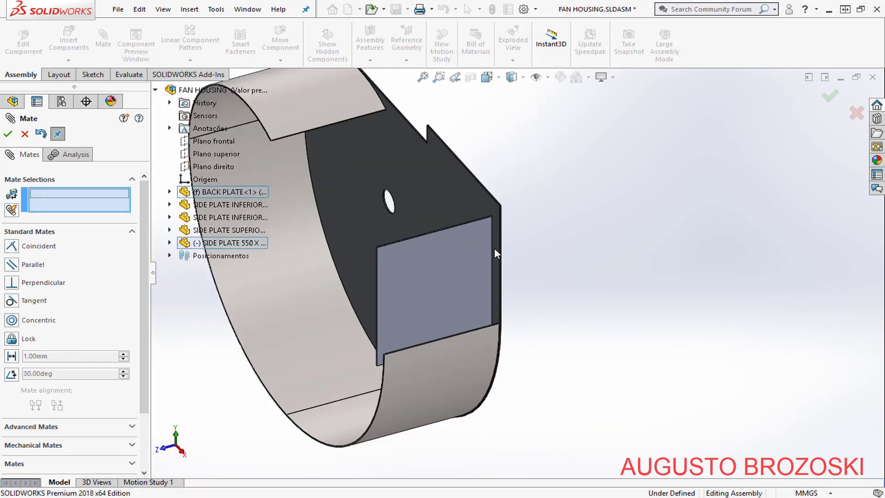
middle_click_drag(449, 330, 486, 198)
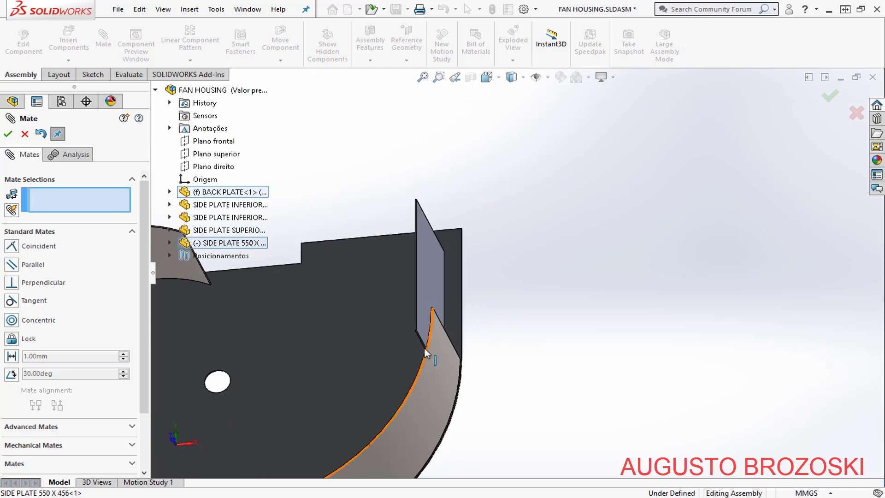
scroll(430, 329, "down", 4)
scroll(461, 300, "down", 5)
left_click(510, 231)
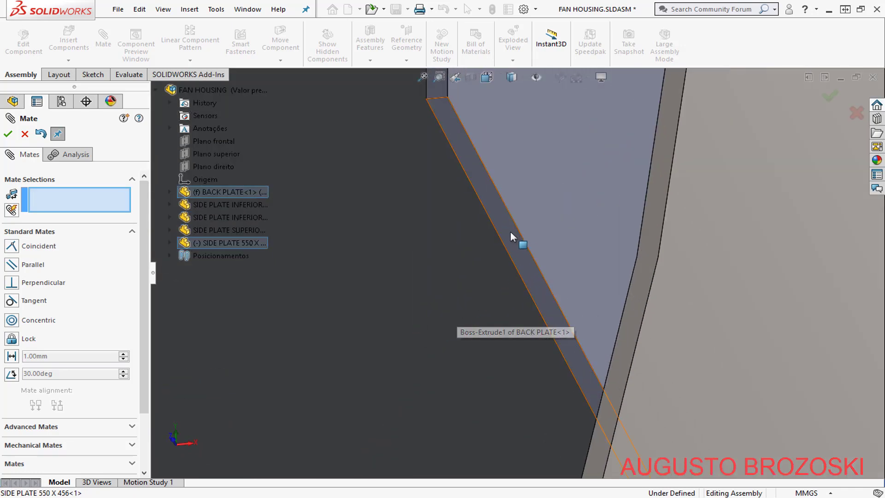
scroll(485, 258, "up", 8)
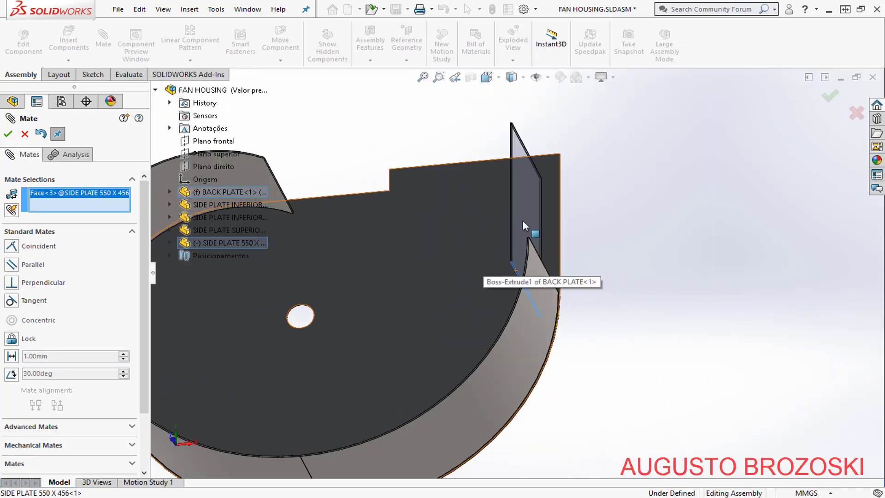
middle_click_drag(513, 268, 493, 332)
scroll(507, 333, "down", 4)
scroll(611, 265, "down", 6)
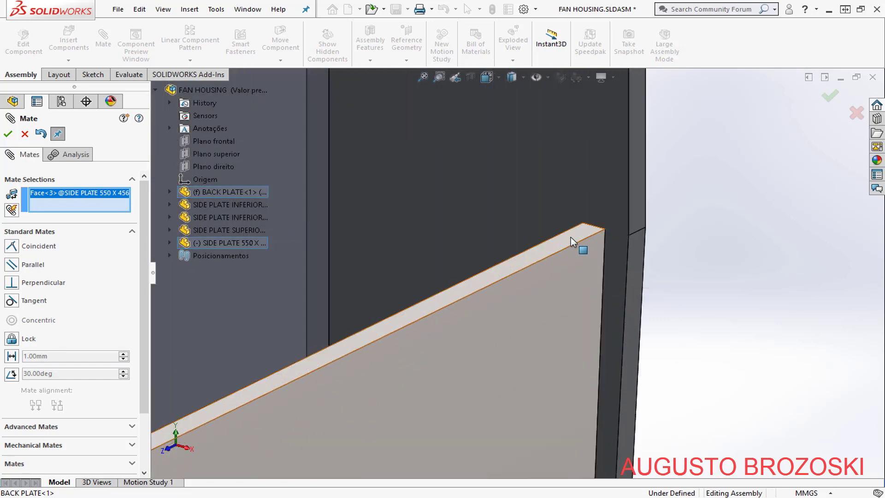
left_click(571, 237)
left_click(526, 244)
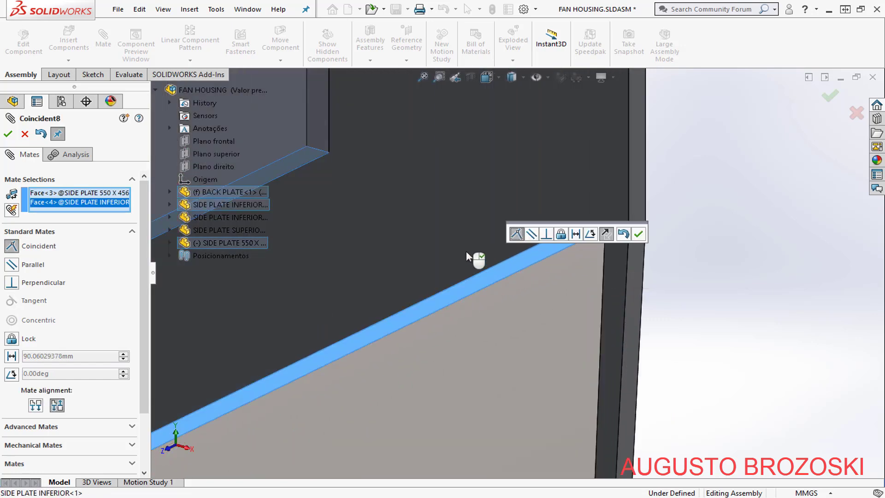
left_click(639, 235)
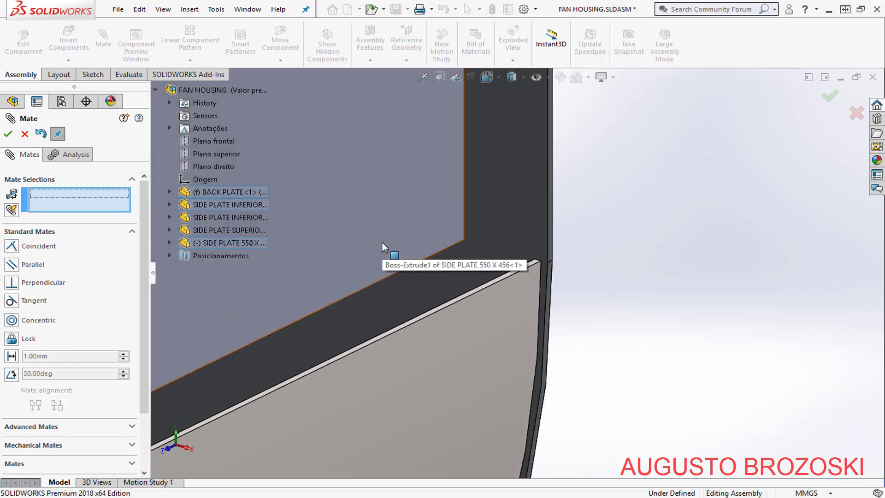
- Add a coincident mate between SIDE PLATE 550 X 456's large outer face and the first SIDE PLATE INFERIOR's upper outer edge
left_click(382, 241)
scroll(444, 267, "down", 4)
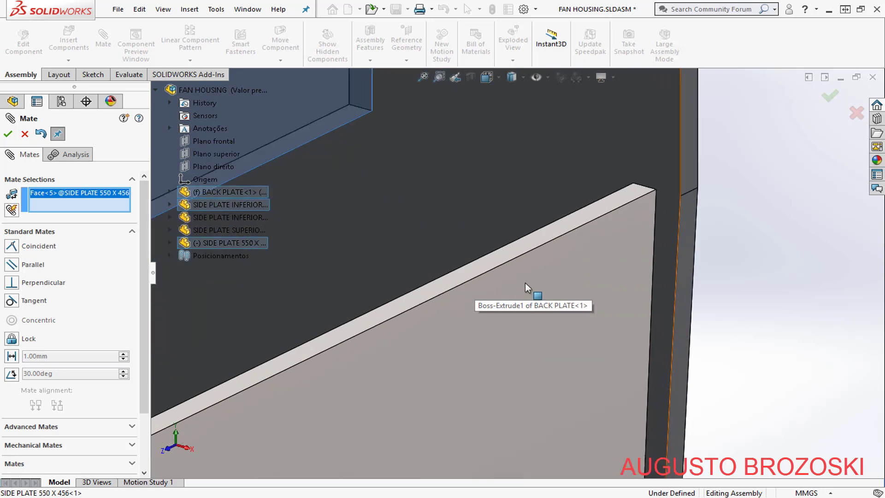
left_click(529, 245)
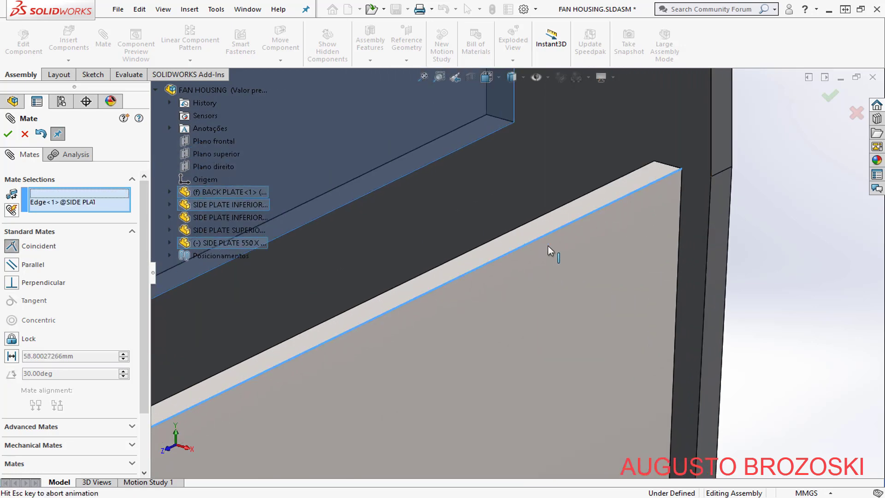
left_click(649, 235)
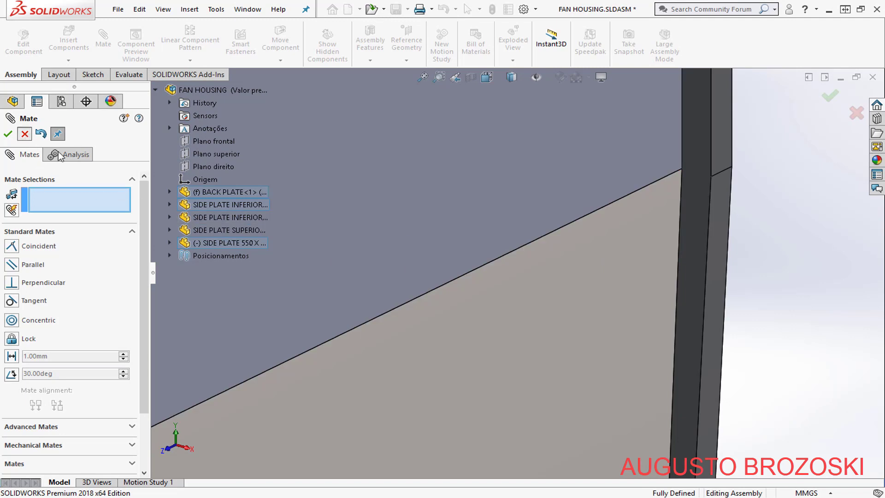
key("Escape")
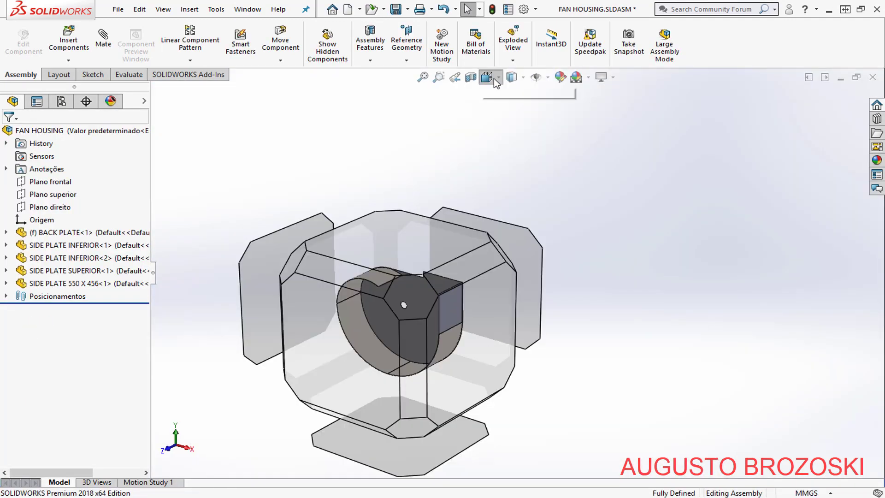
- Insert the OUTLET FLANGE part in free space above the housing's outlet opening
left_click(494, 78)
left_click(556, 111)
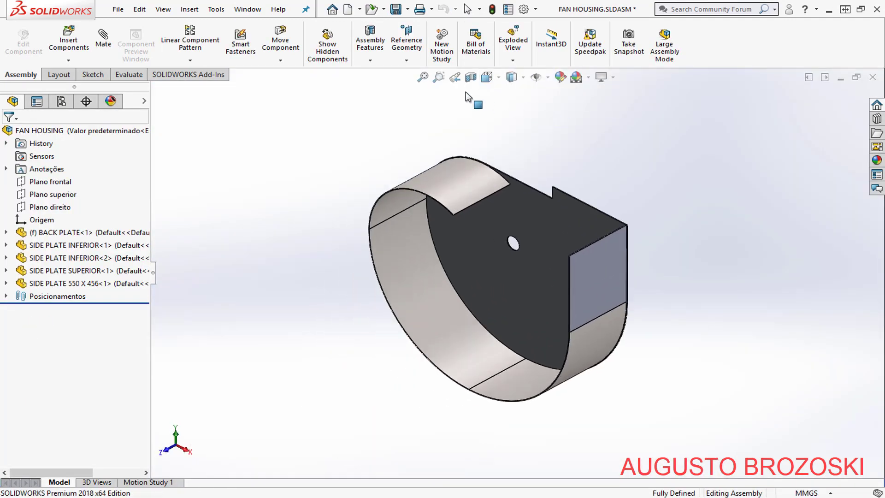
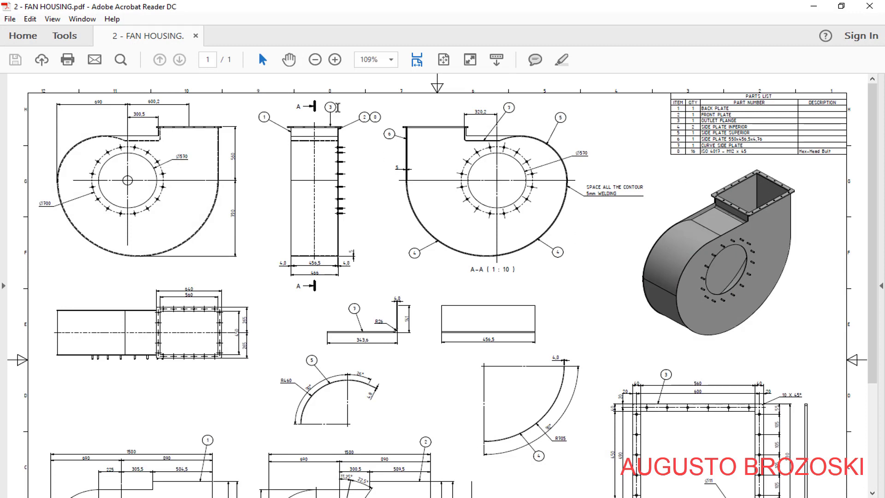
left_click(814, 6)
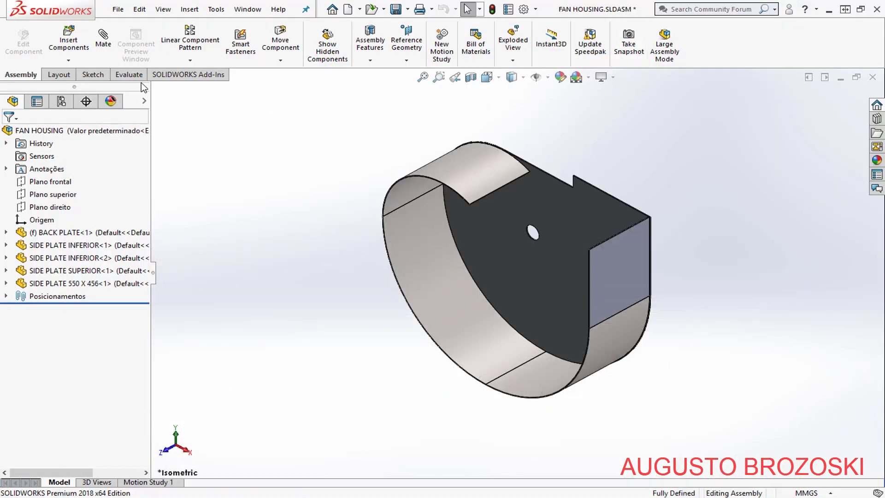
left_click(68, 42)
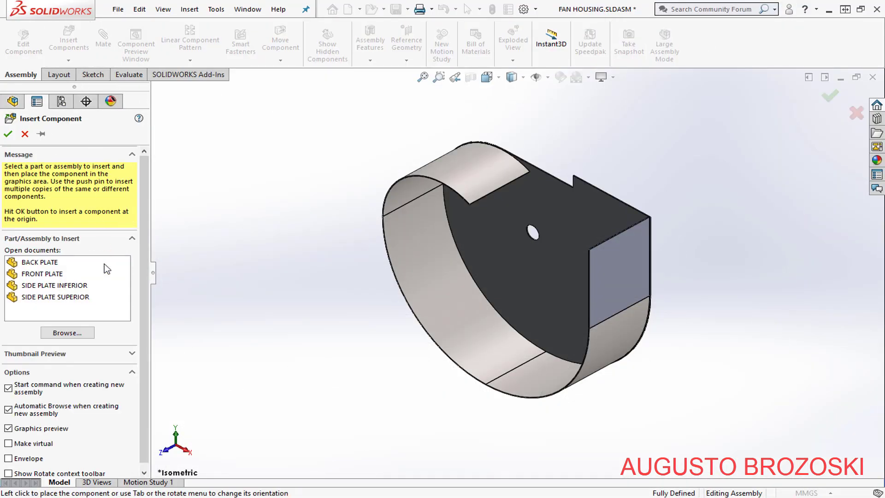
left_click(74, 333)
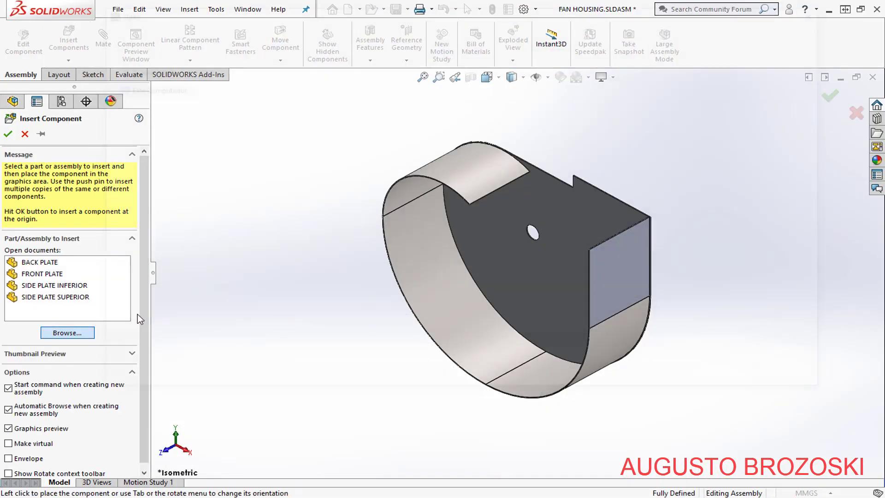
left_click(513, 93)
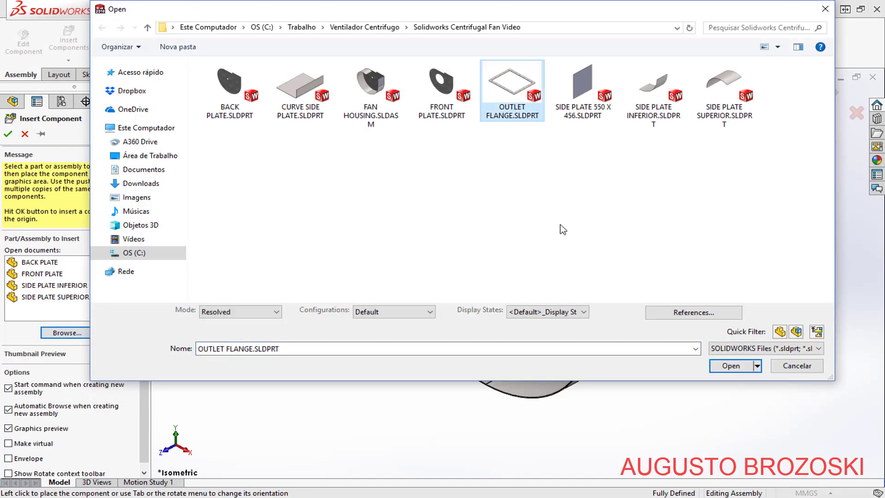
left_click(731, 366)
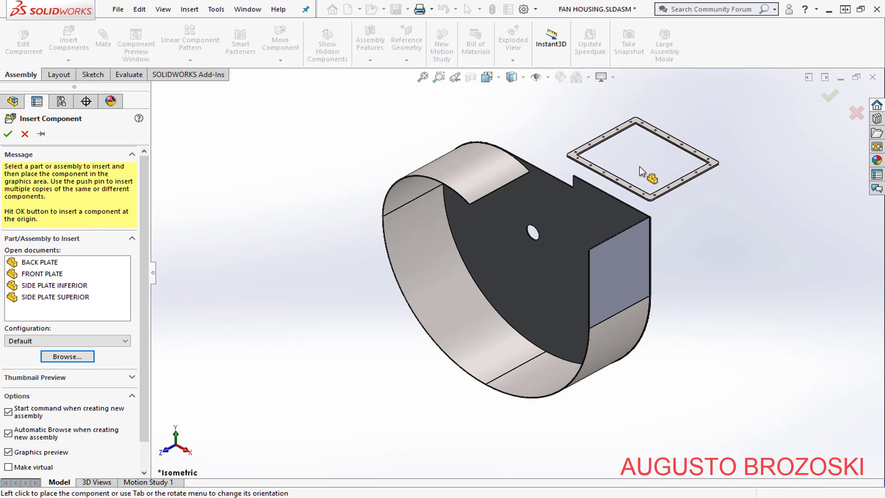
left_click(644, 166)
- Add a coincident mate between the OUTLET FLANGE's underside face and the back plate's straight upper edge face at the outlet
left_click(98, 44)
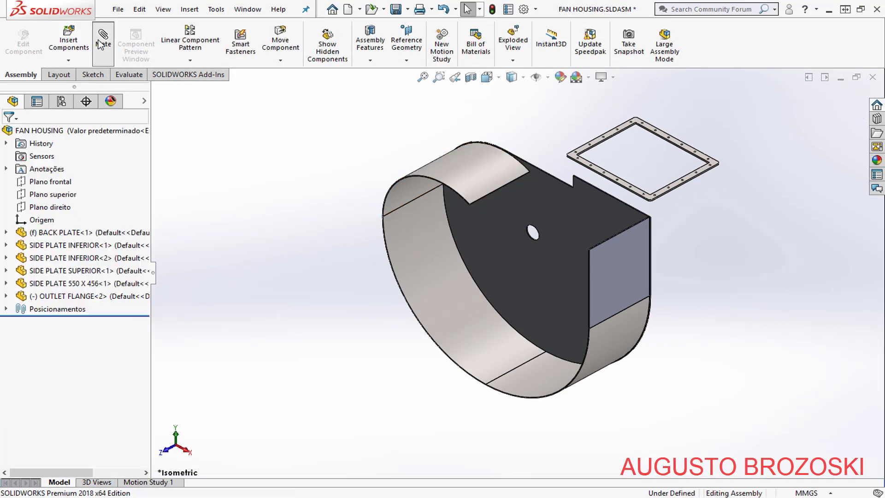
middle_click_drag(665, 212, 636, 96)
scroll(660, 109, "down", 10)
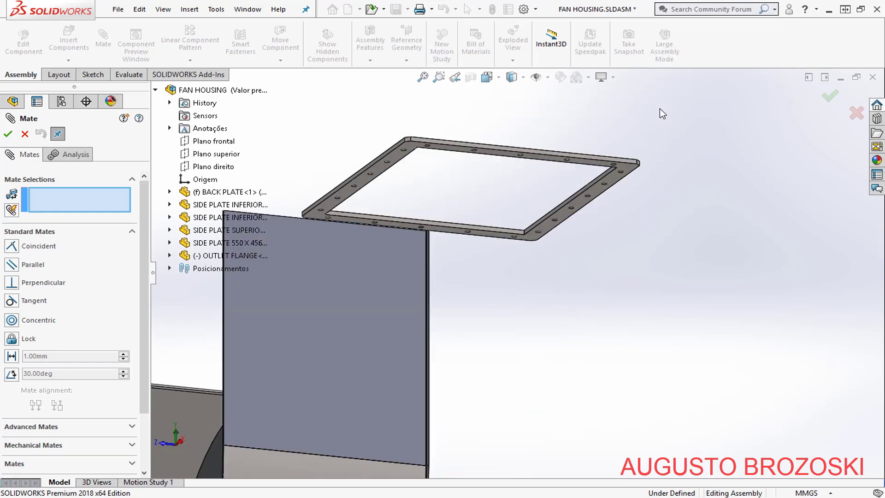
left_click(534, 214)
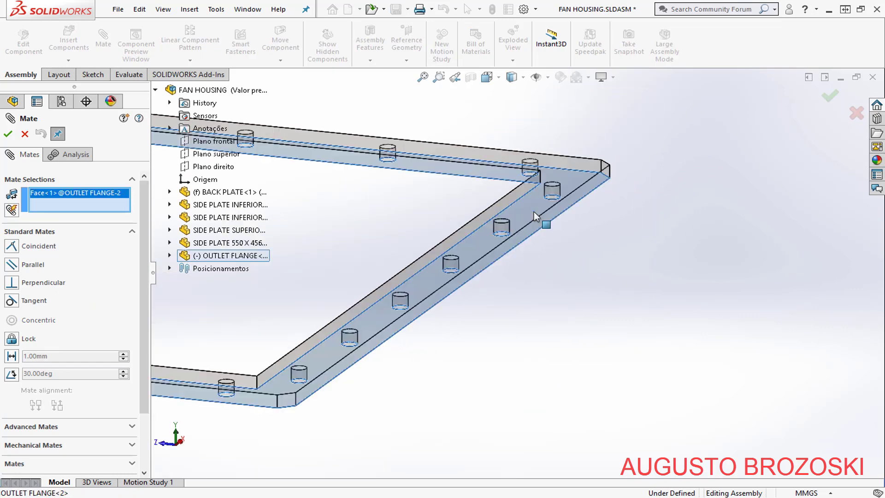
scroll(572, 221, "up", 5)
scroll(516, 272, "up", 4)
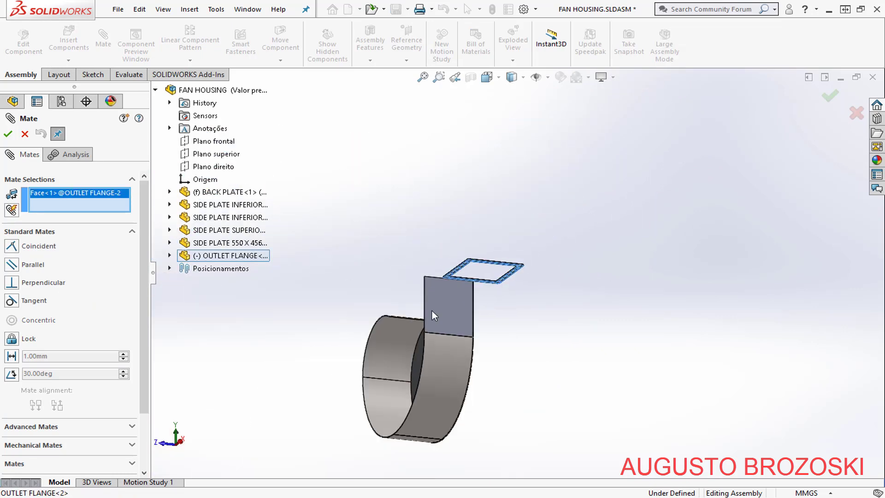
middle_click_drag(433, 312, 464, 401)
scroll(496, 340, "down", 3)
scroll(502, 314, "down", 6)
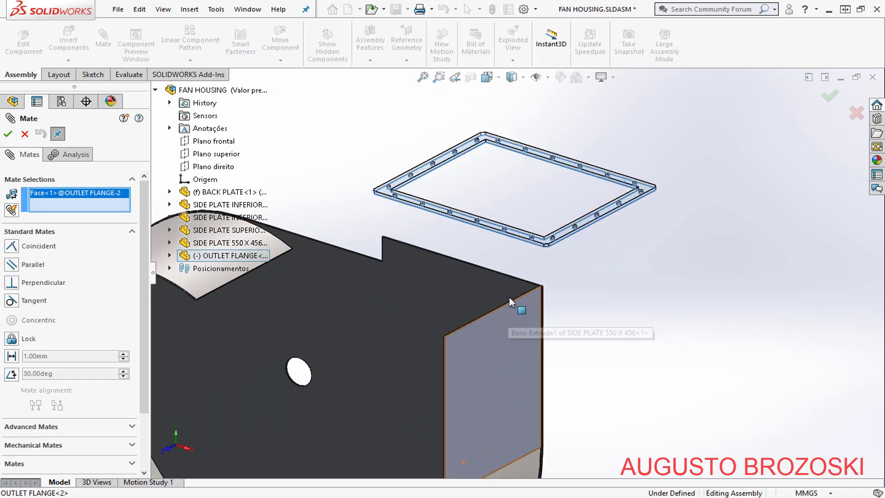
scroll(581, 240, "down", 3)
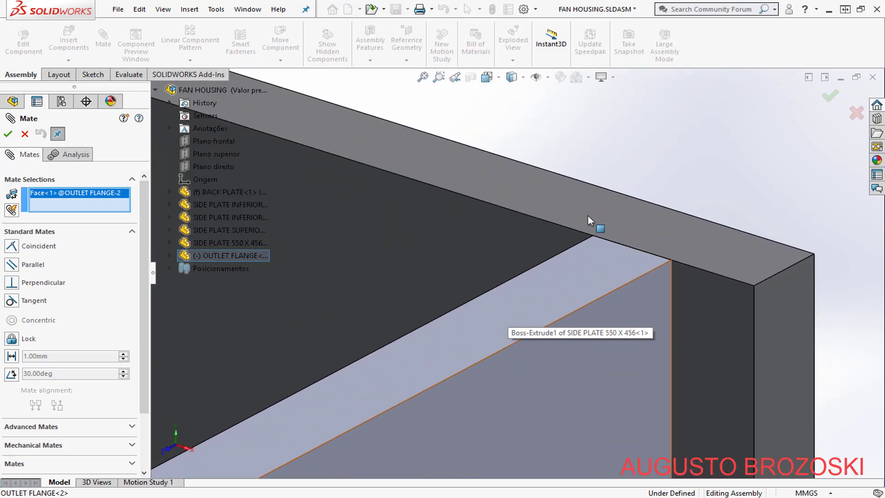
left_click(565, 201)
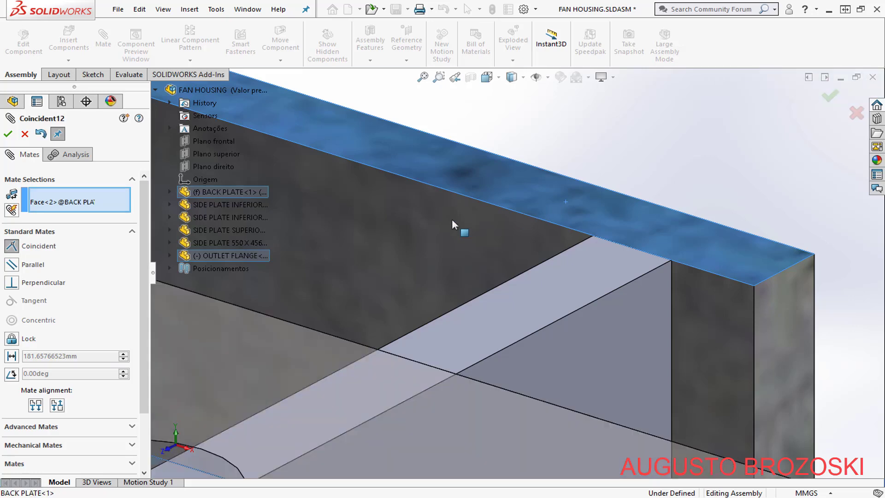
scroll(618, 256, "up", 8)
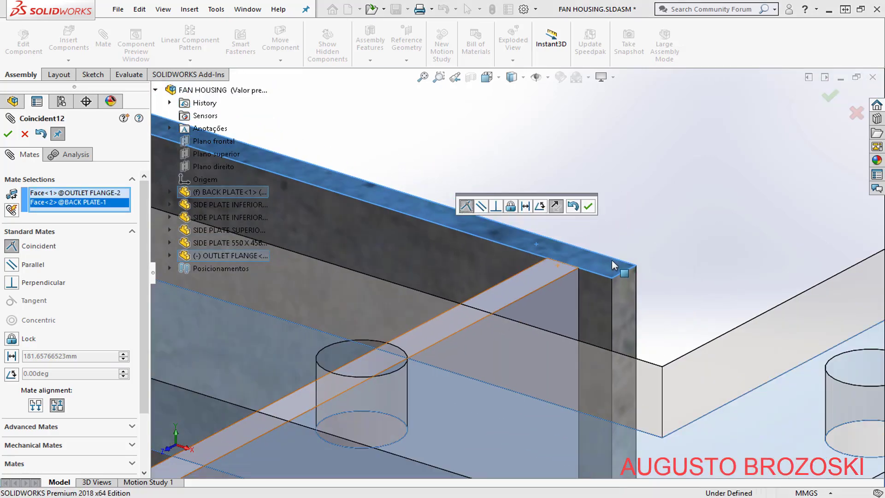
left_click(588, 209)
- Add a coincident mate between the OUTLET FLANGE's inner opening face and SIDE PLATE 550 X 456's large outer face
scroll(553, 241, "up", 8)
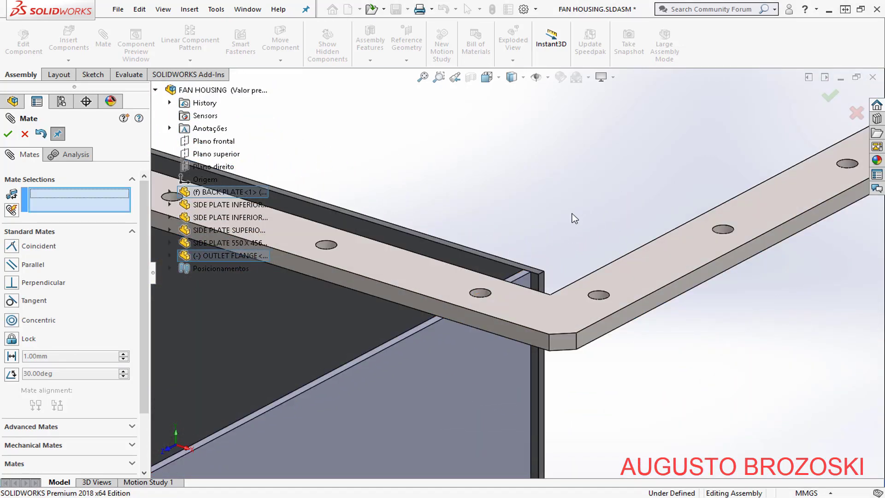
scroll(539, 261, "up", 3)
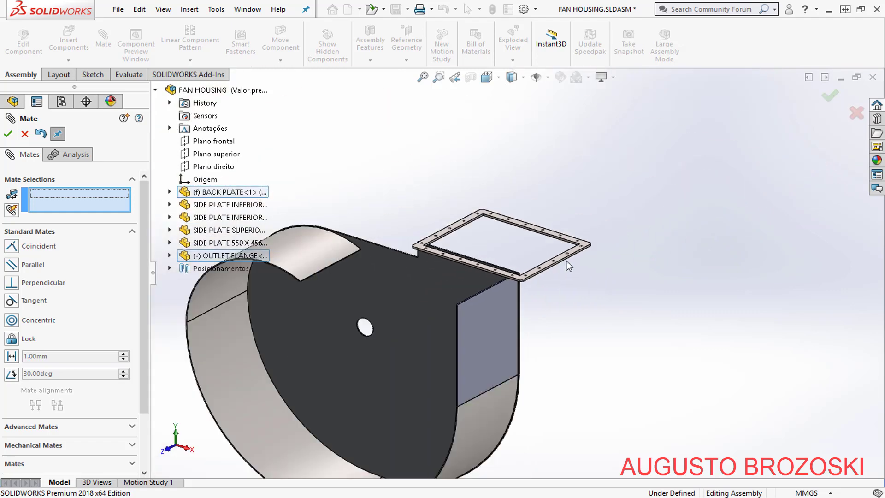
middle_click_drag(567, 260, 636, 254)
scroll(587, 290, "down", 5)
scroll(567, 283, "down", 5)
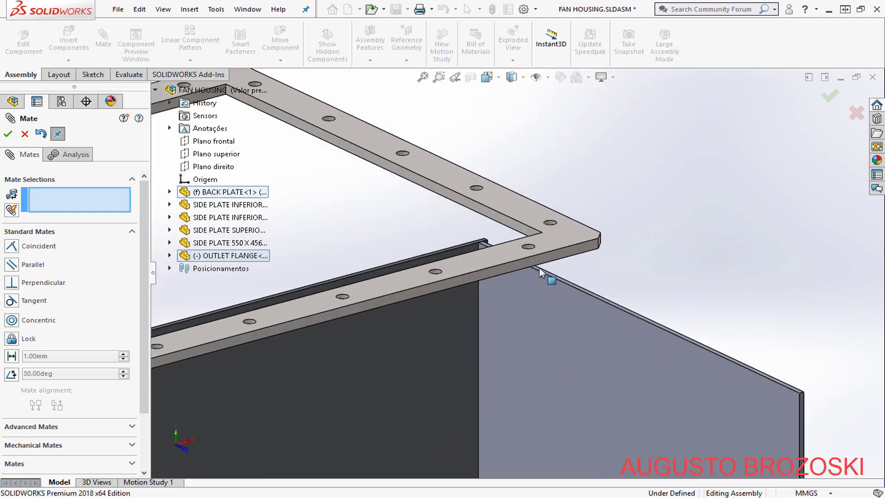
left_click(470, 175)
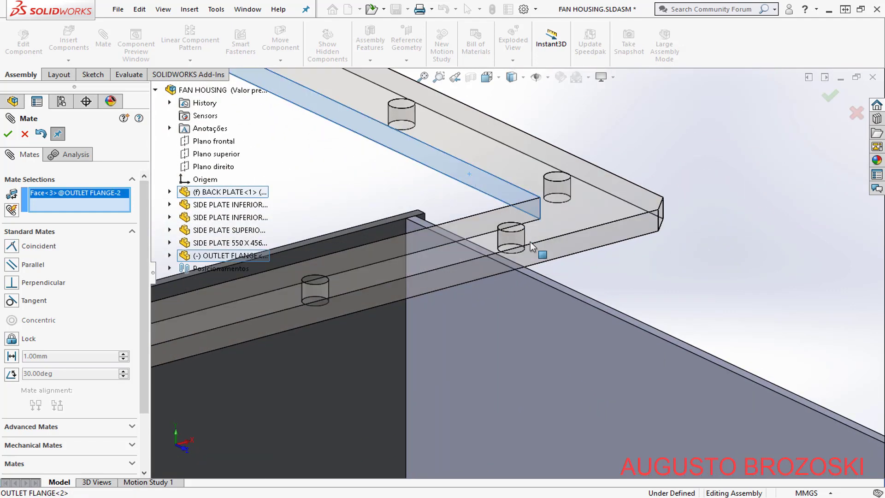
left_click(548, 302)
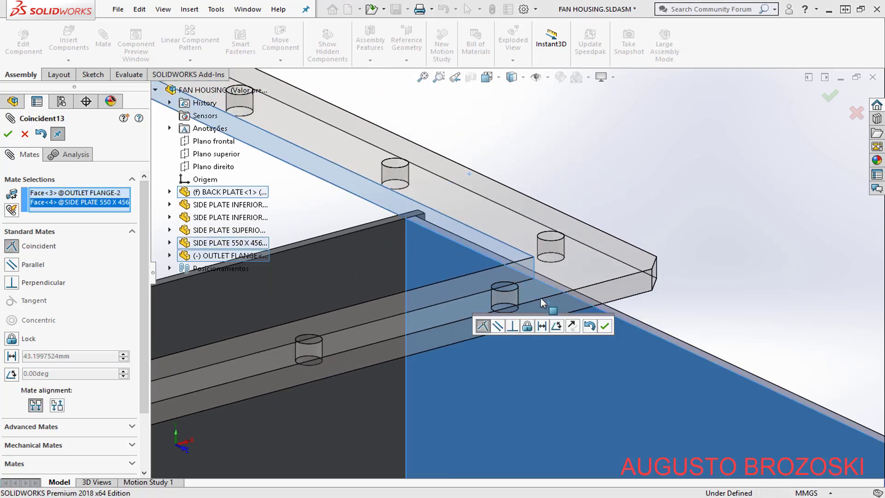
left_click(605, 326)
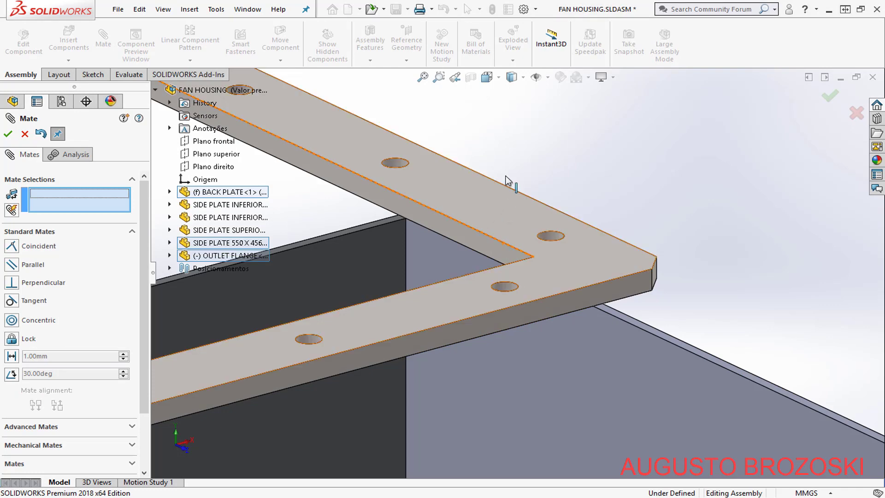
- Add a coincident mate between the OUTLET FLANGE's Front Plane and the first SIDE PLATE INFERIOR's Front Plane, and finish mating
left_click(497, 80)
left_click(505, 109)
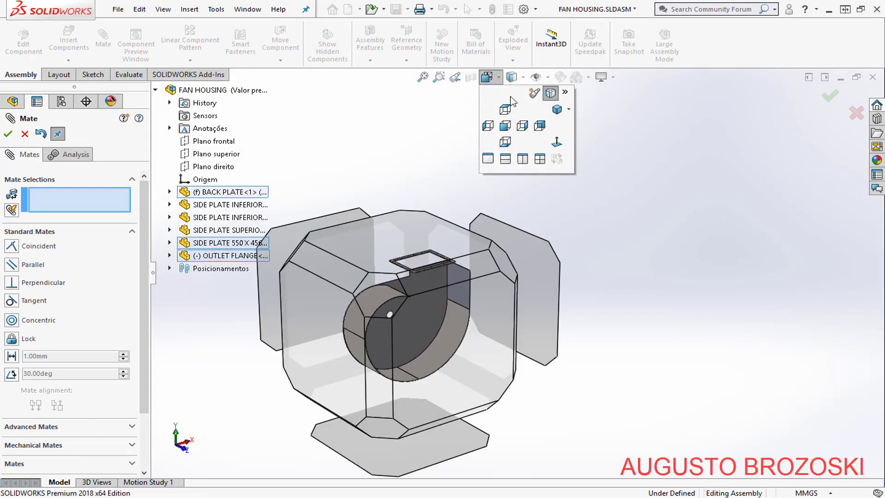
left_click(557, 110)
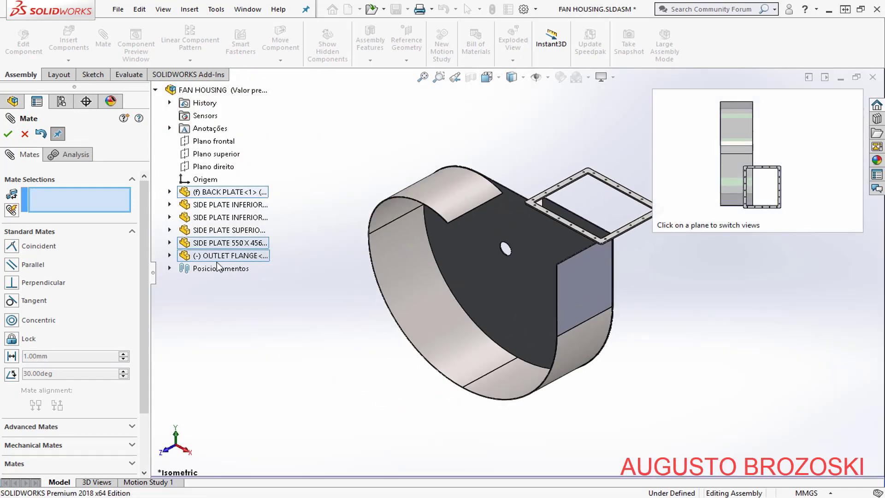
left_click(170, 256)
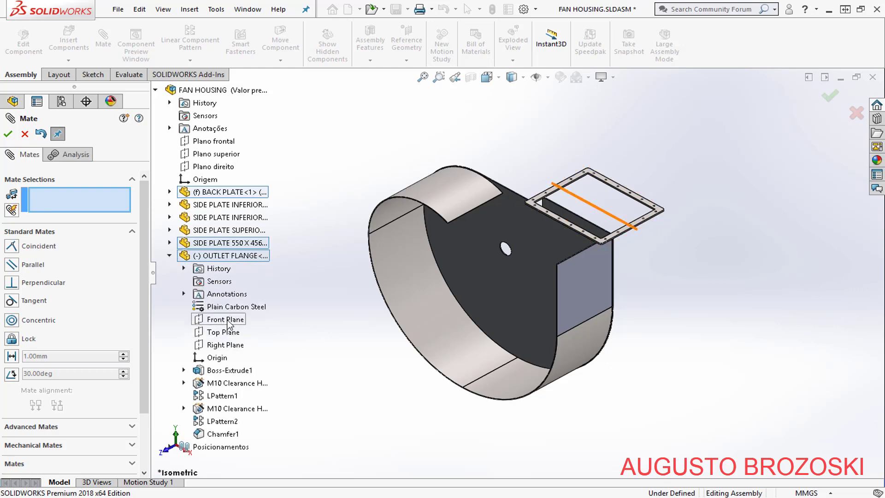
scroll(568, 209, "down", 4)
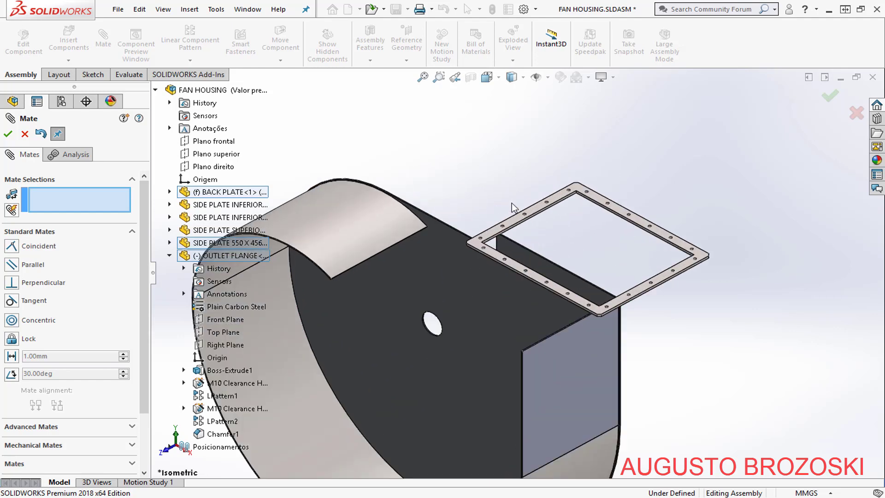
left_click(231, 320)
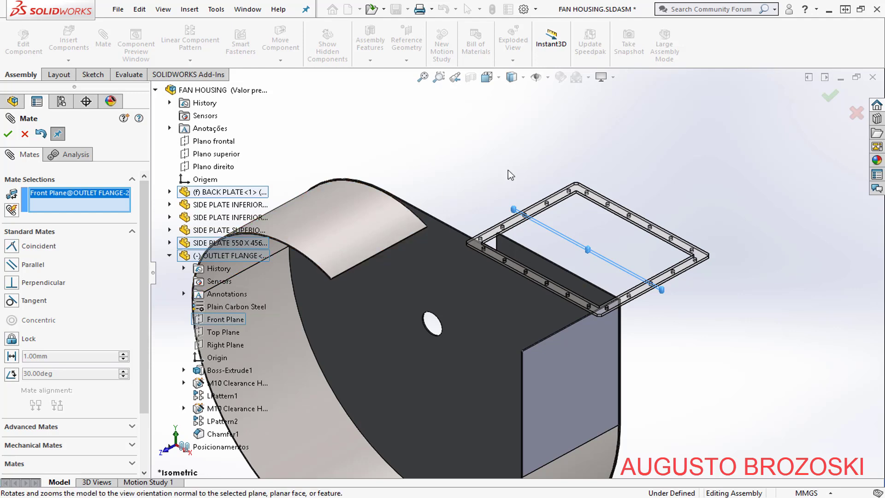
scroll(560, 164, "up", 2)
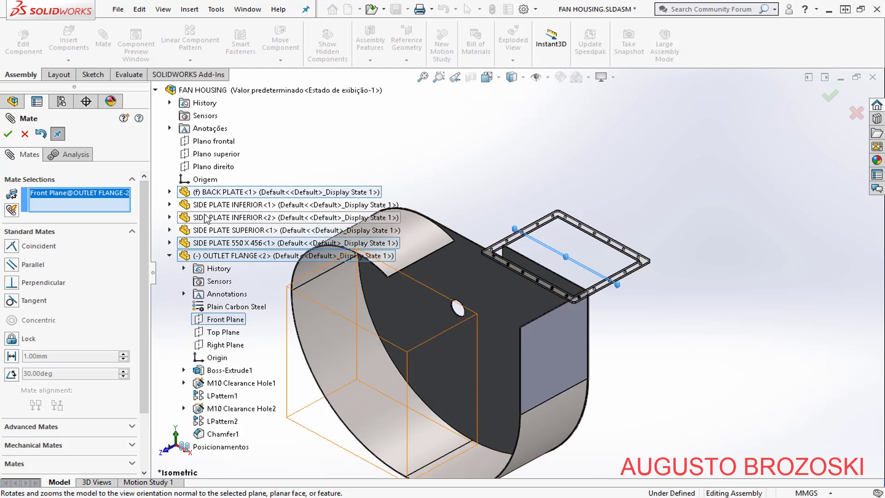
left_click(170, 204)
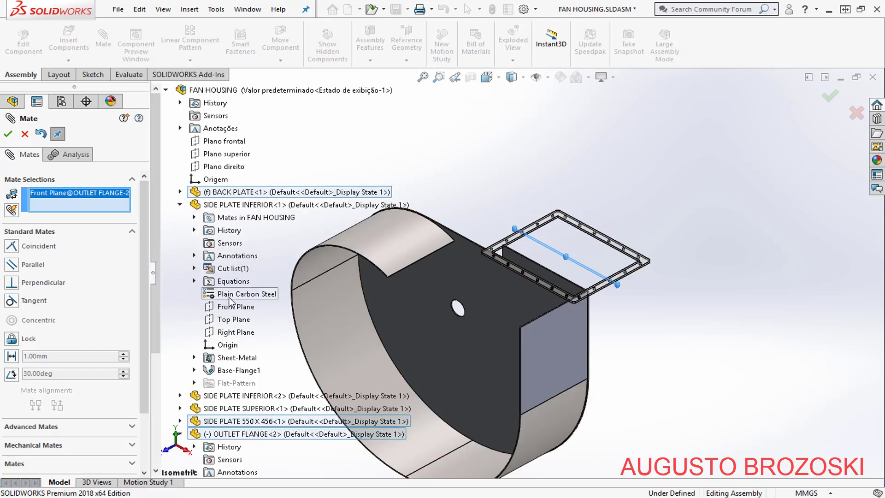
scroll(515, 261, "up", 2)
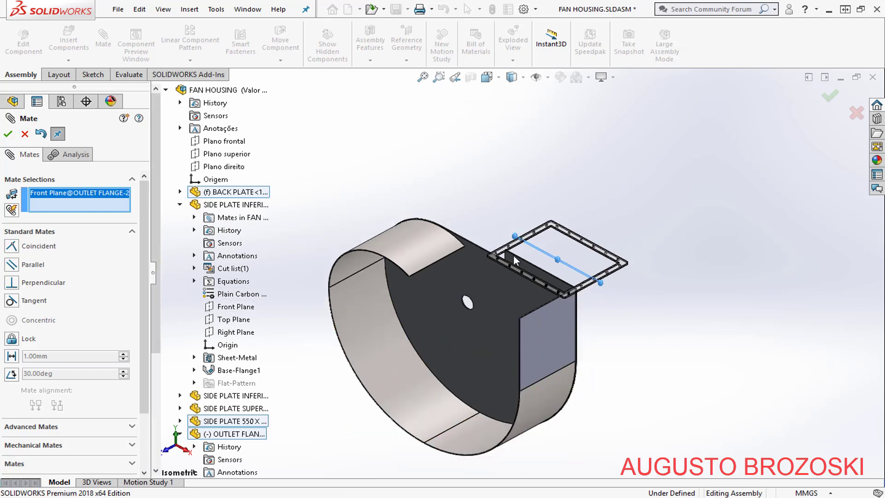
left_click(246, 310)
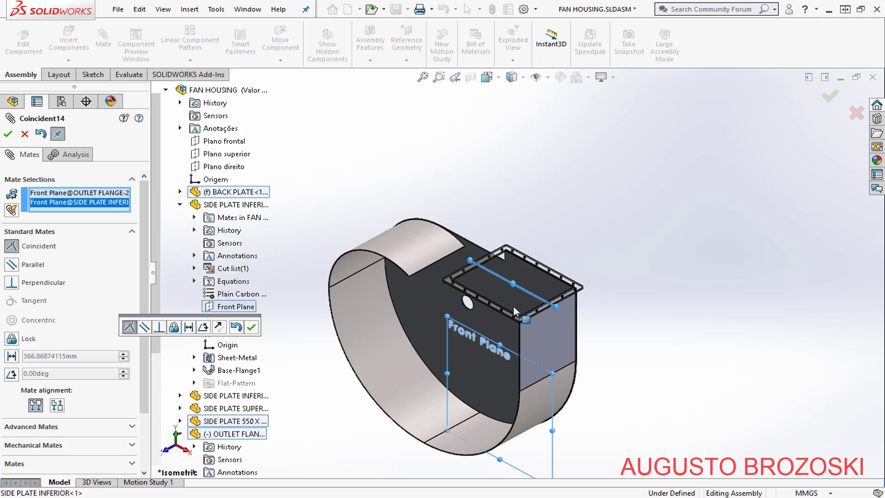
left_click(487, 77)
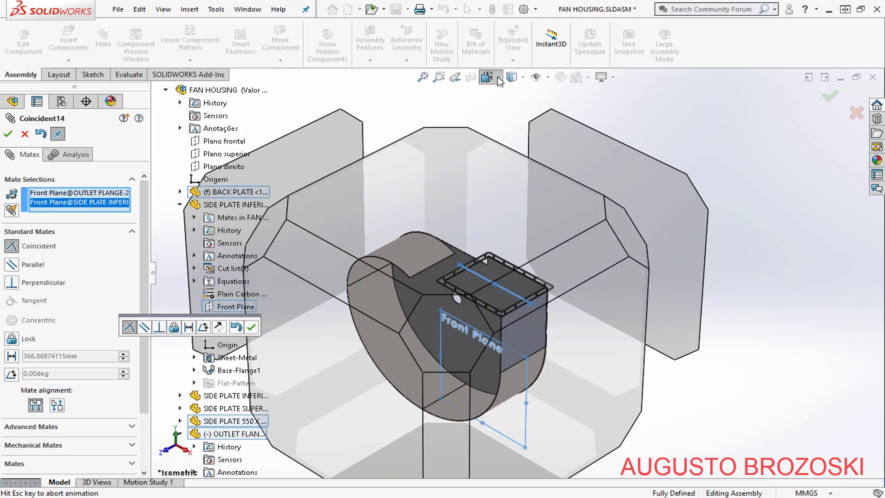
left_click(504, 111)
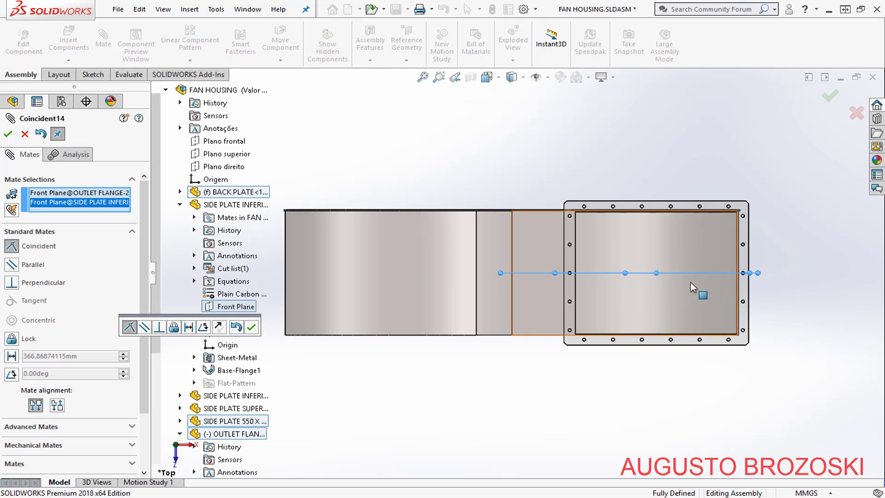
left_click(486, 77)
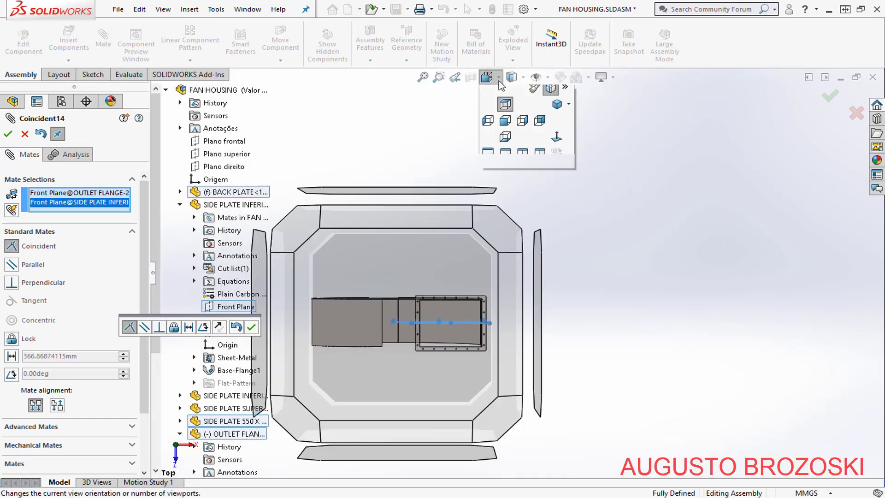
left_click(557, 109)
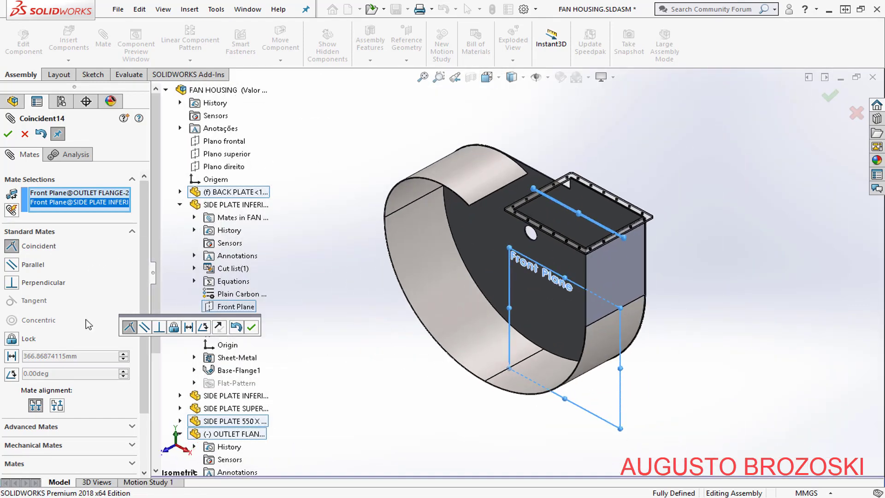
left_click(252, 327)
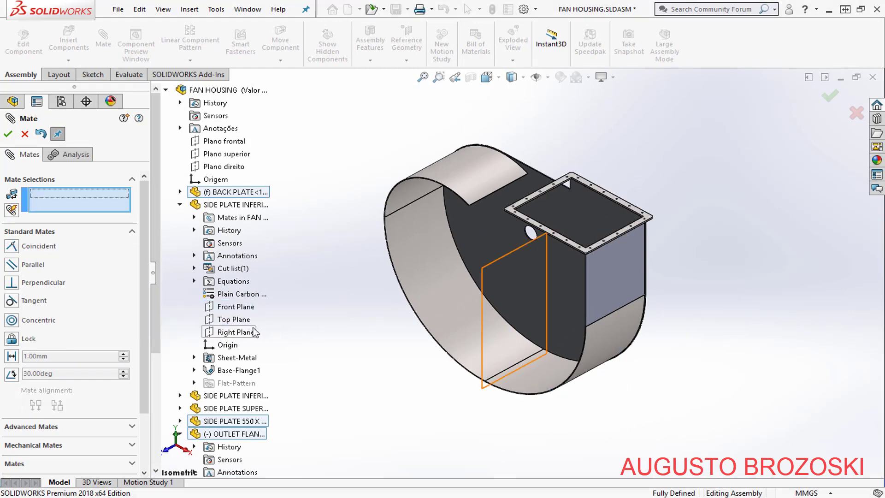
left_click(8, 134)
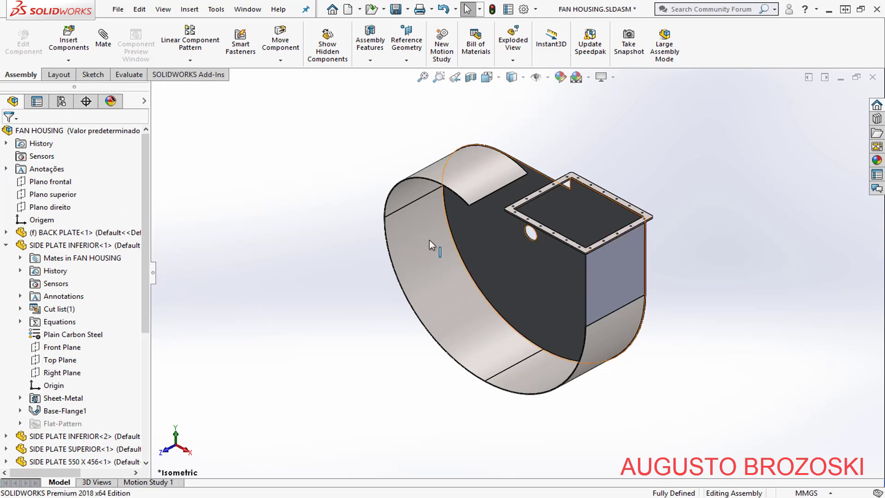
- Collapse the first SIDE PLATE INFERIOR and the OUTLET FLANGE in the design tree, and save the assembly
left_click(6, 245)
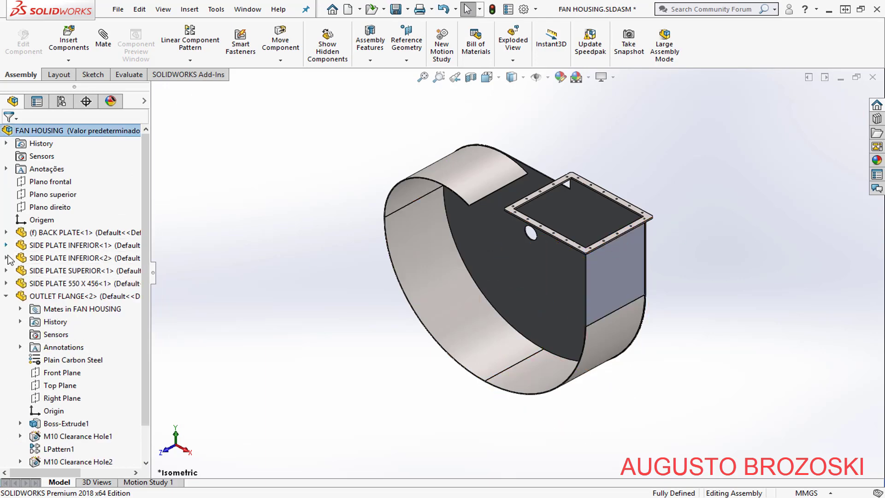
left_click(6, 296)
scroll(672, 195, "down", 5)
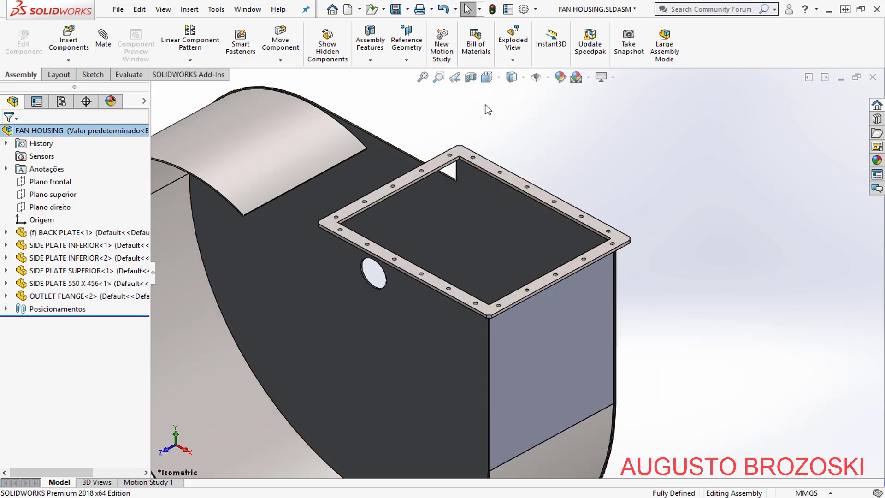
left_click(486, 78)
left_click(533, 98)
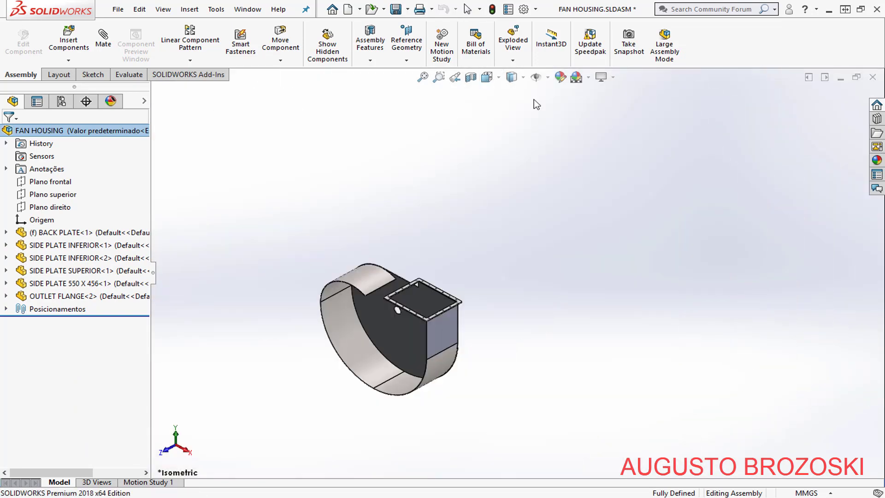
left_click(396, 9)
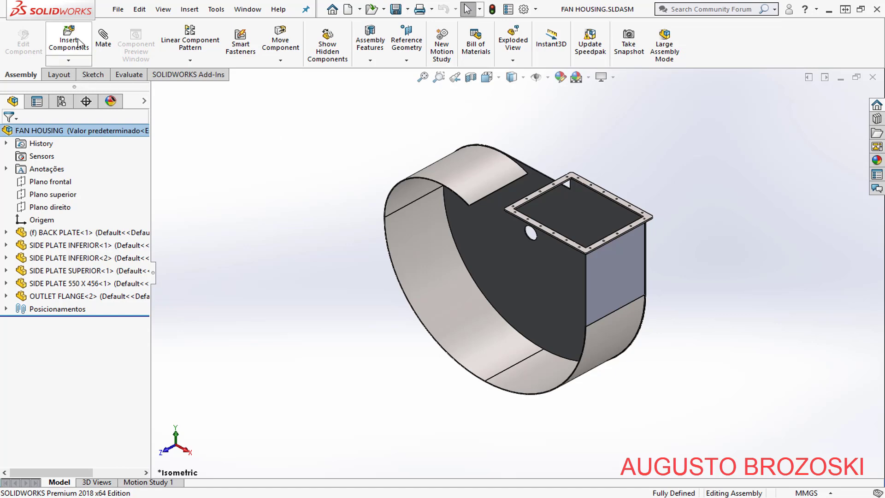
- Insert the CURVE SIDE PLATE part in free space above the housing, near SIDE PLATE SUPERIOR
left_click(69, 42)
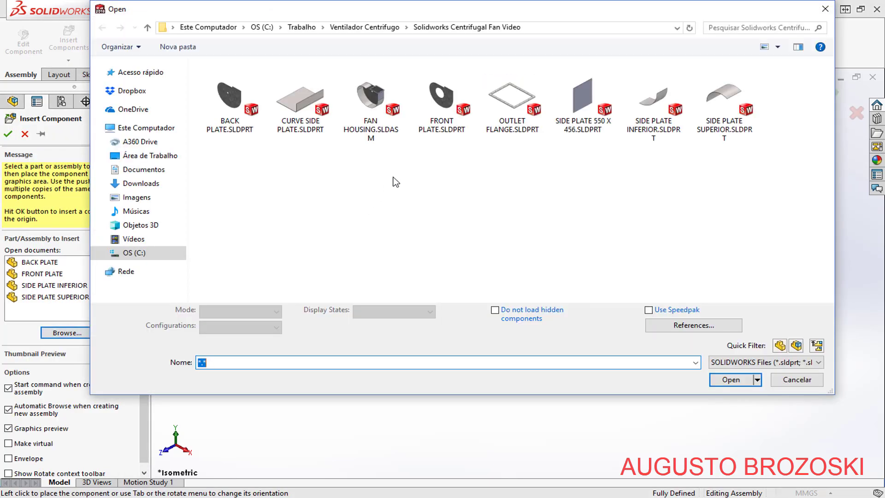
left_click(300, 102)
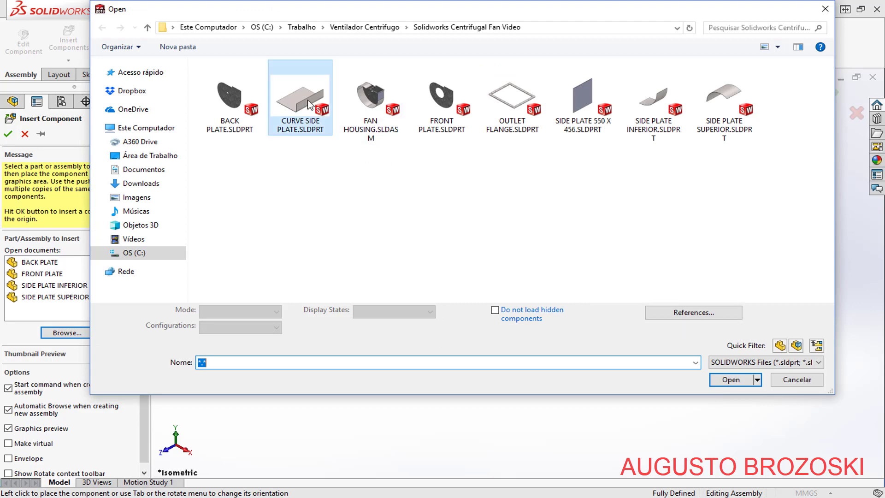
left_click(732, 366)
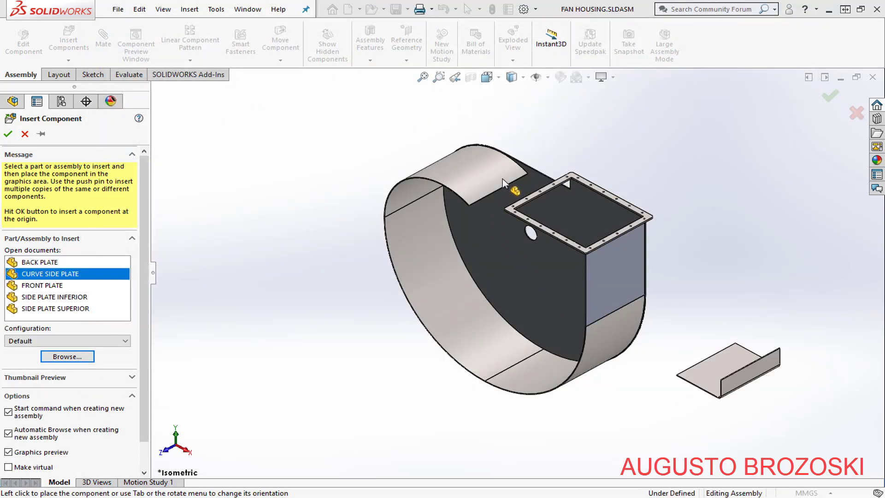
left_click(529, 126)
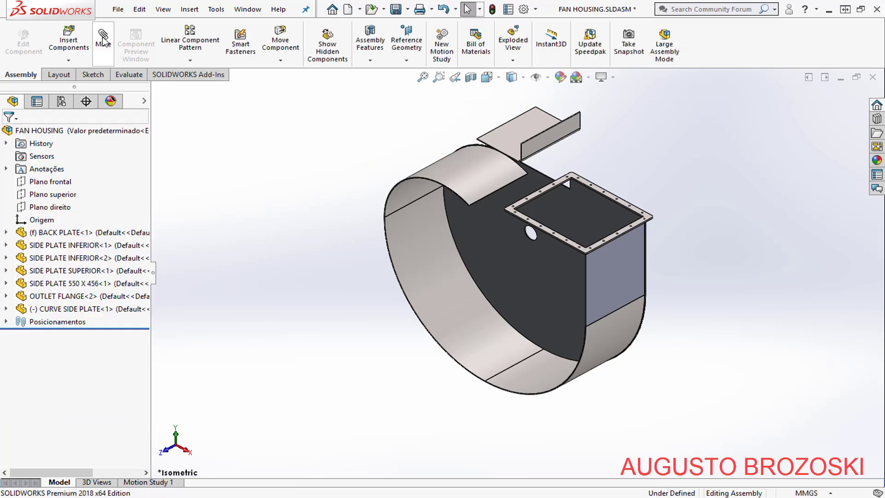
- Add a coincident mate between the CURVE SIDE PLATE's thin rear edge face and the back plate's inner face
middle_click_drag(565, 157, 461, 189)
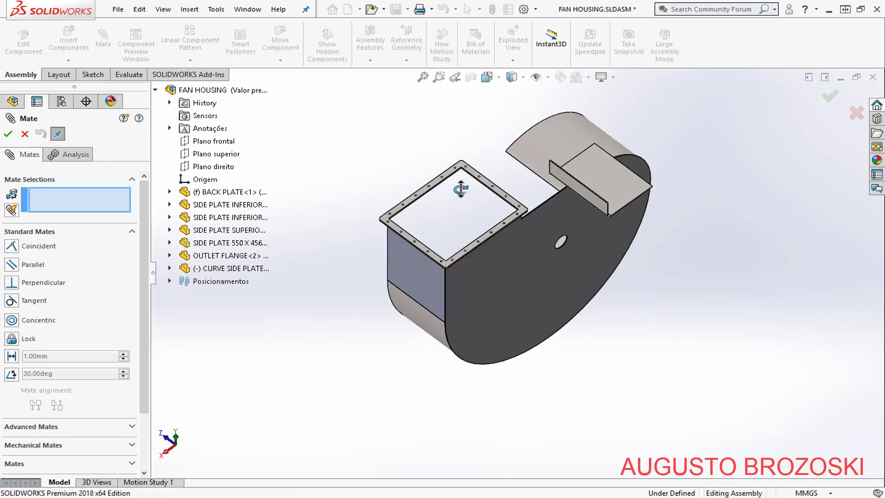
scroll(650, 201, "down", 10)
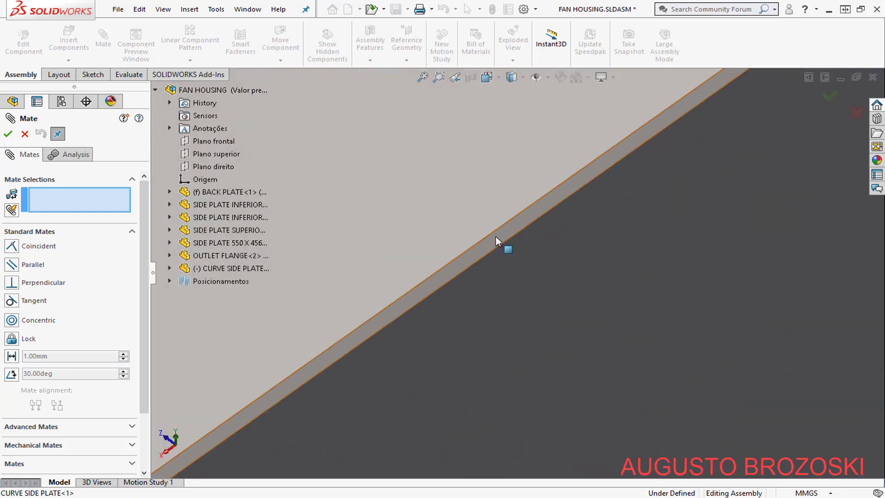
left_click(496, 237)
scroll(547, 209, "up", 10)
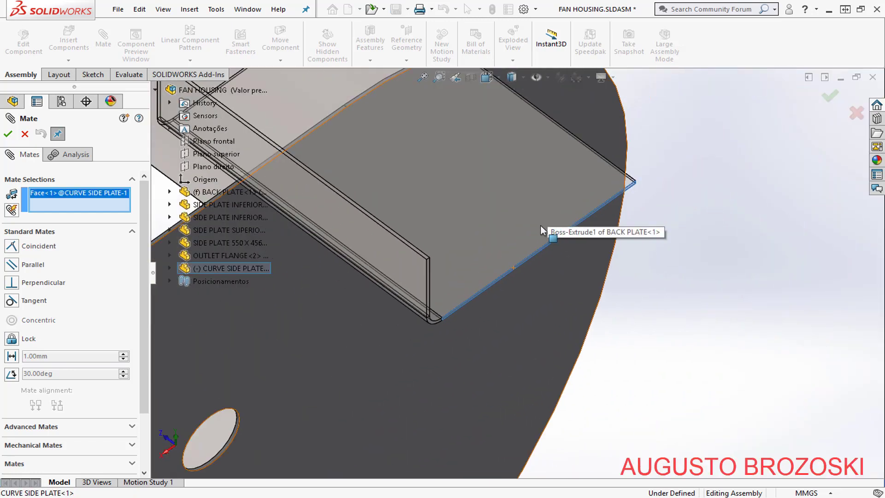
middle_click_drag(541, 231, 688, 192)
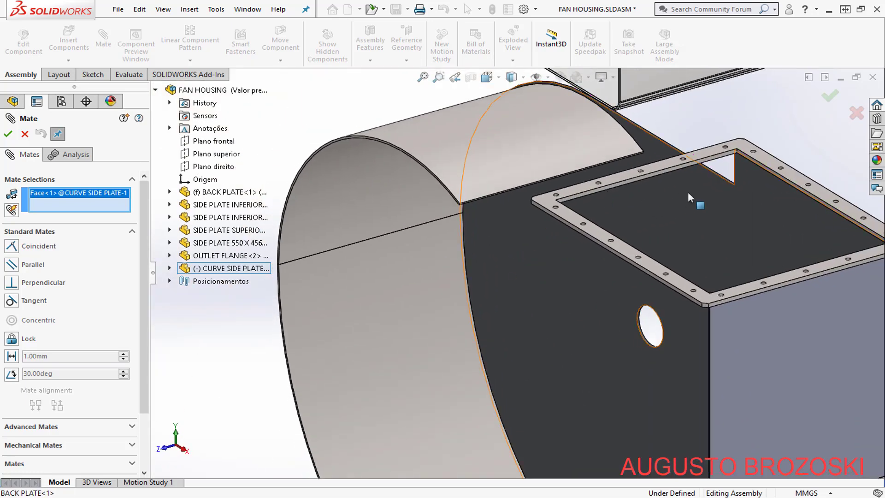
left_click(687, 193)
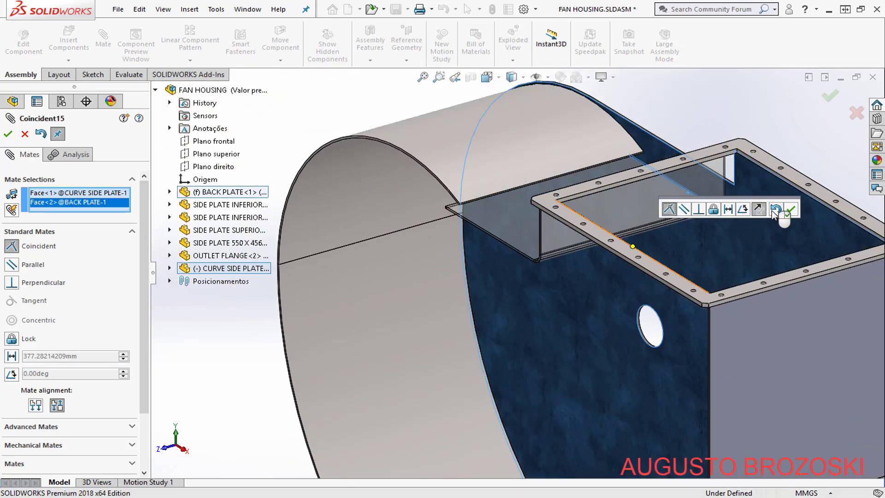
left_click(791, 210)
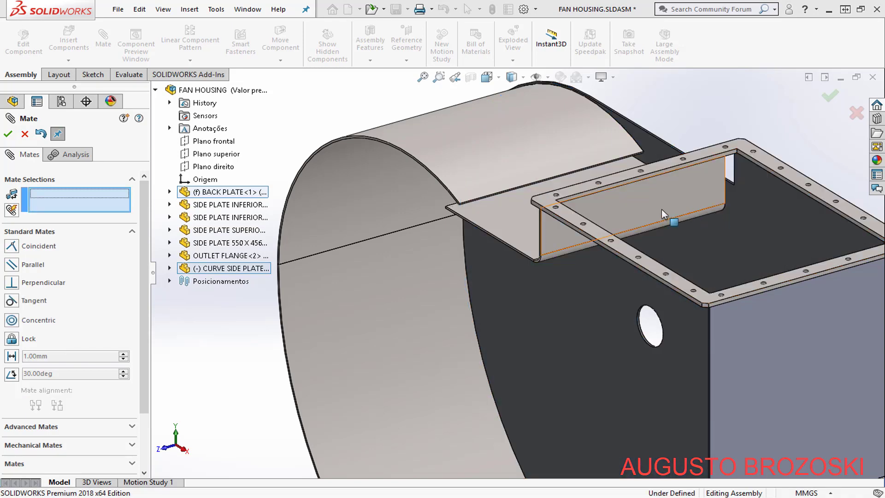
- Add a coincident mate between the thin upper edge face of the CURVE SIDE PLATE's upright flange and the OUTLET FLANGE's underside
left_click_drag(660, 214, 672, 236)
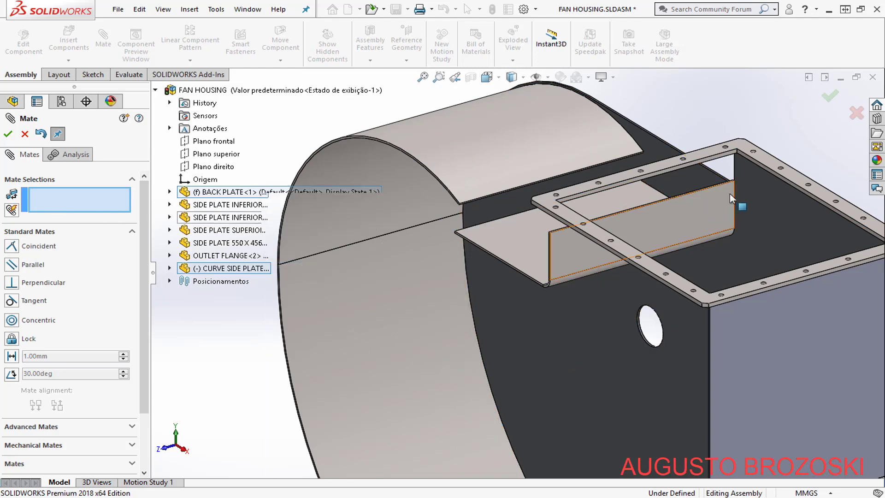
scroll(729, 193, "down", 6)
scroll(649, 214, "down", 3)
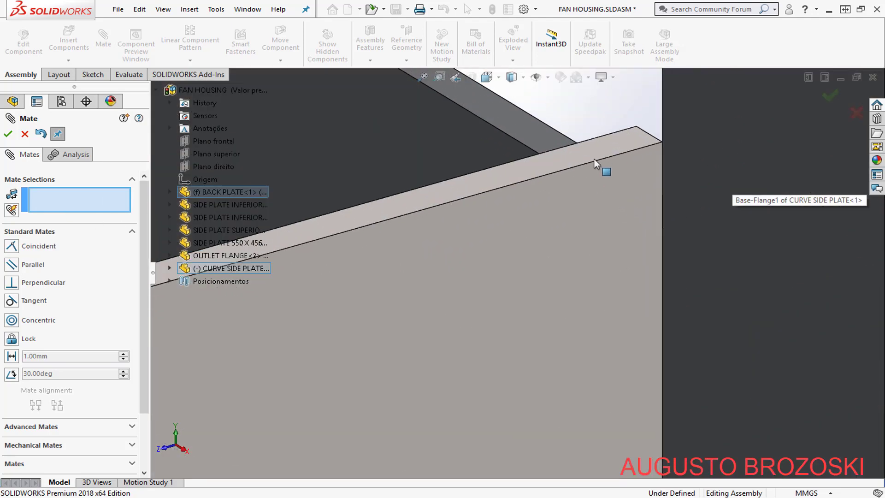
left_click(596, 148)
scroll(601, 201, "up", 6)
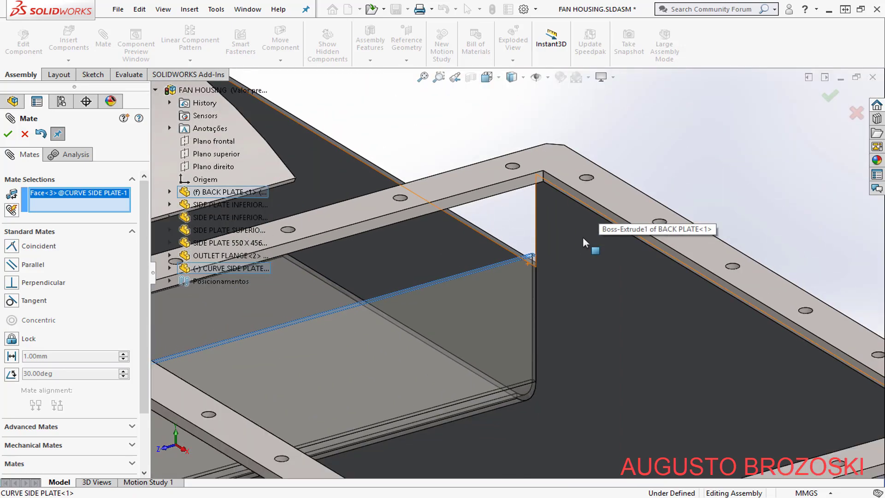
middle_click_drag(582, 237, 529, 212)
scroll(530, 212, "down", 4)
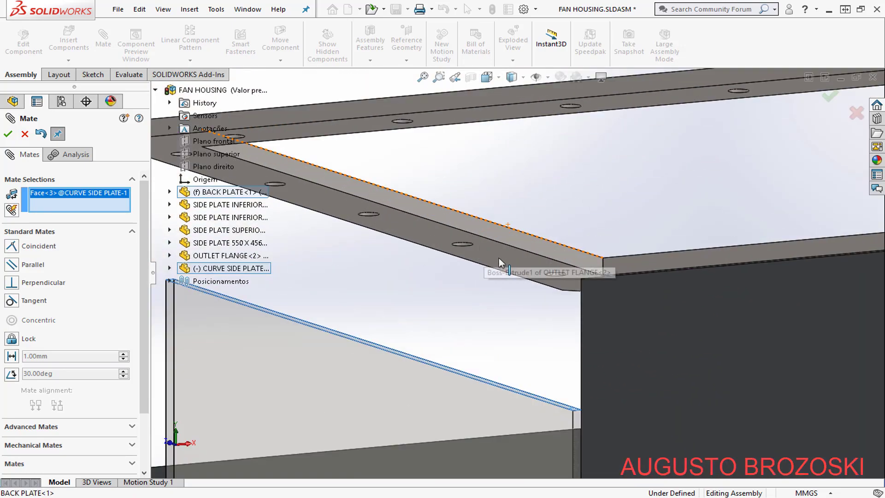
left_click(490, 253)
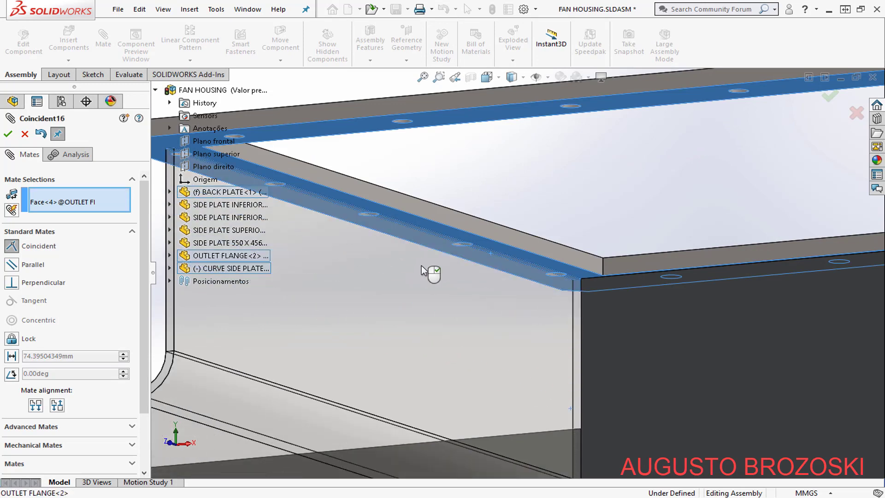
left_click(407, 252)
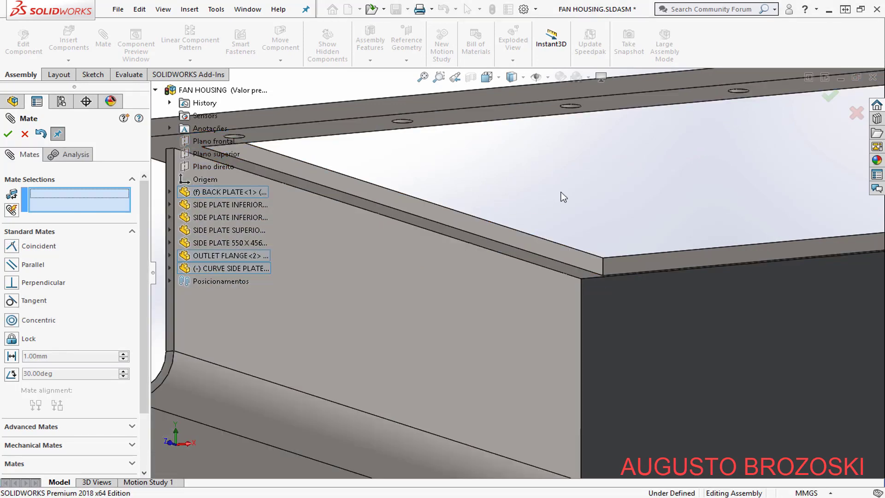
- Add a coincident mate between the outlet-side face of the CURVE SIDE PLATE's upright flange and the OUTLET FLANGE's inner side face
left_click(436, 280)
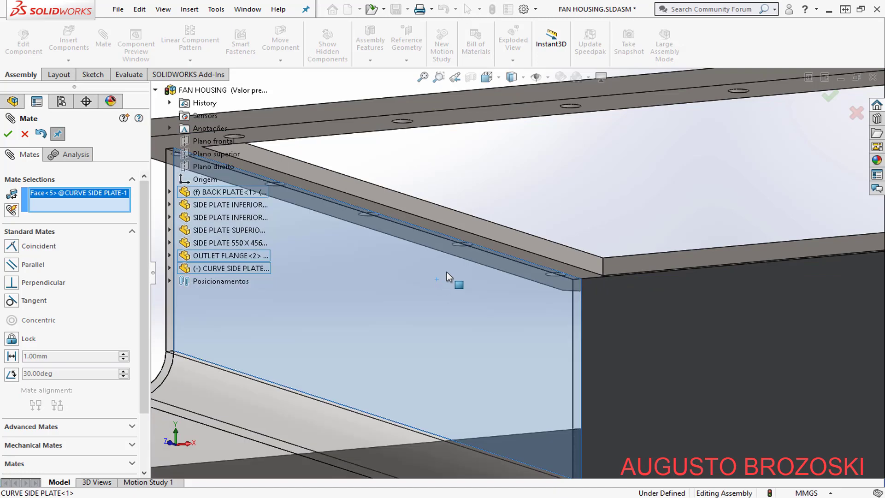
left_click(455, 222)
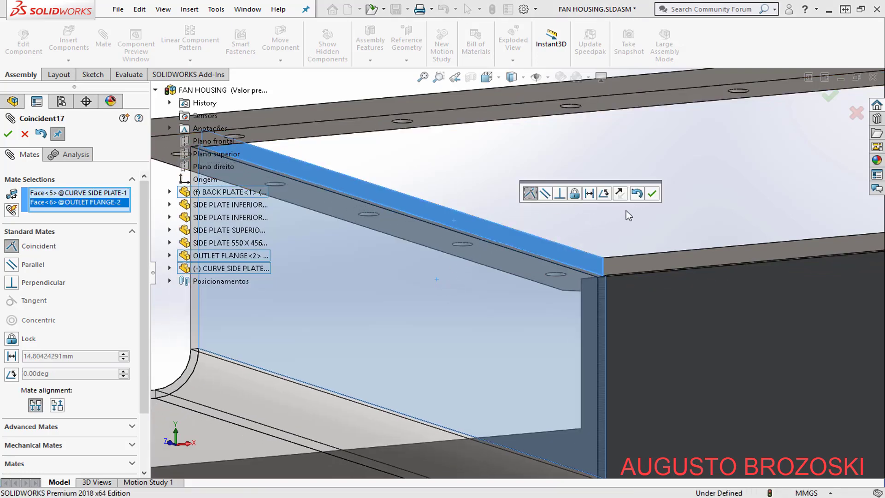
scroll(484, 212, "up", 5)
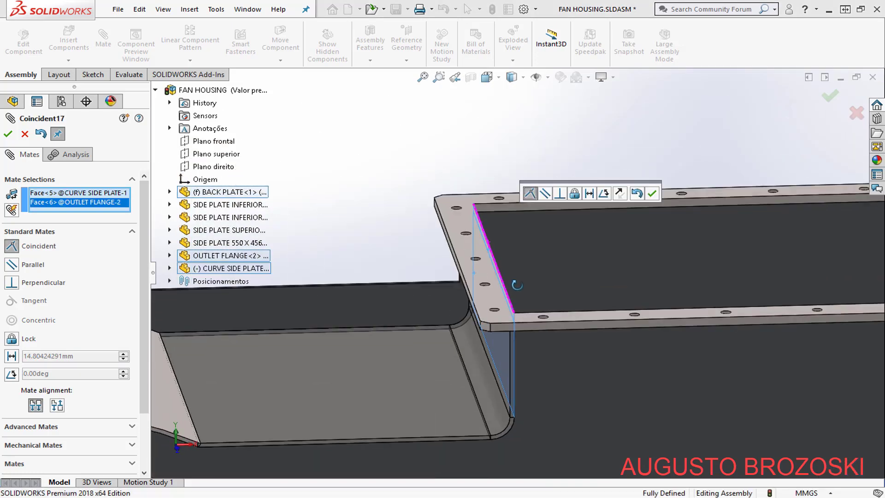
middle_click_drag(517, 284, 576, 259)
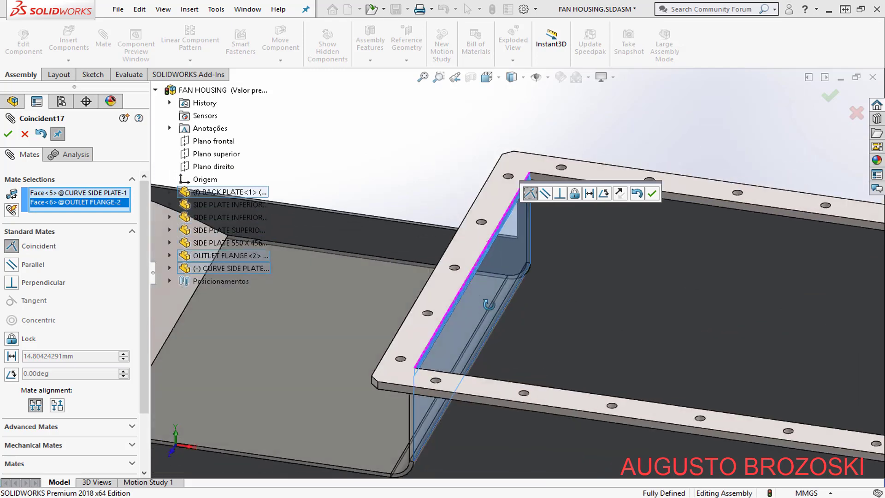
left_click(652, 194)
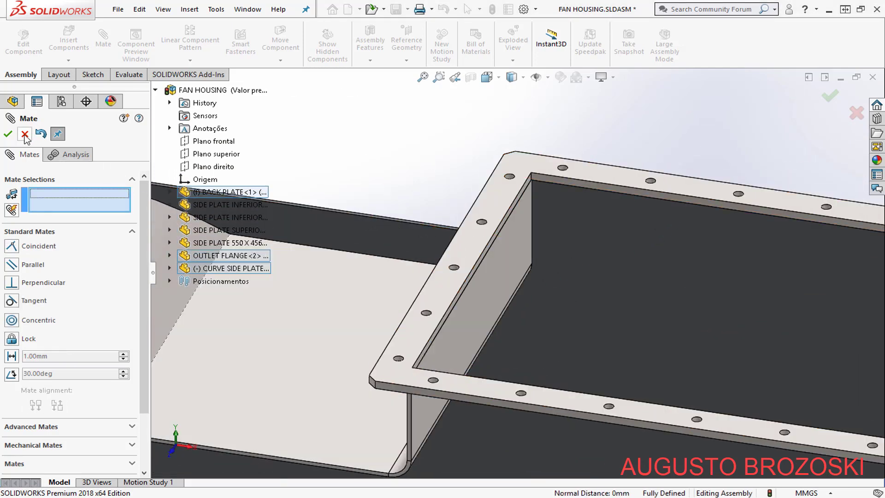
key("Escape")
- Examine the joint where SIDE PLATE SUPERIOR meets the CURVE SIDE PLATE along the front edge of the housing
scroll(338, 173, "up", 5)
middle_click_drag(407, 234, 383, 359)
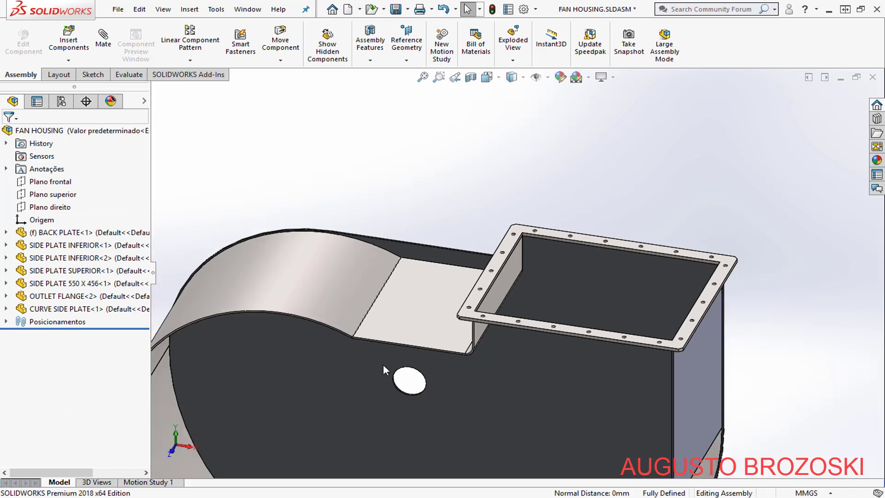
scroll(378, 354, "down", 5)
scroll(370, 268, "down", 5)
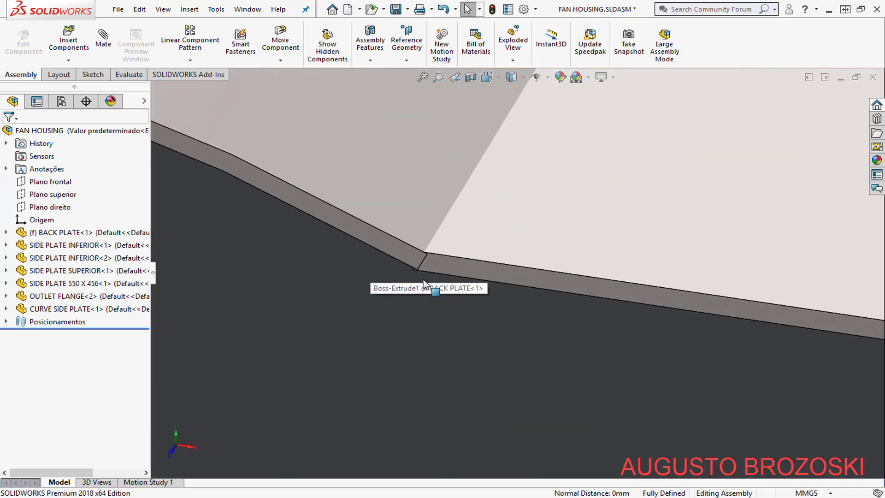
scroll(392, 284, "up", 4)
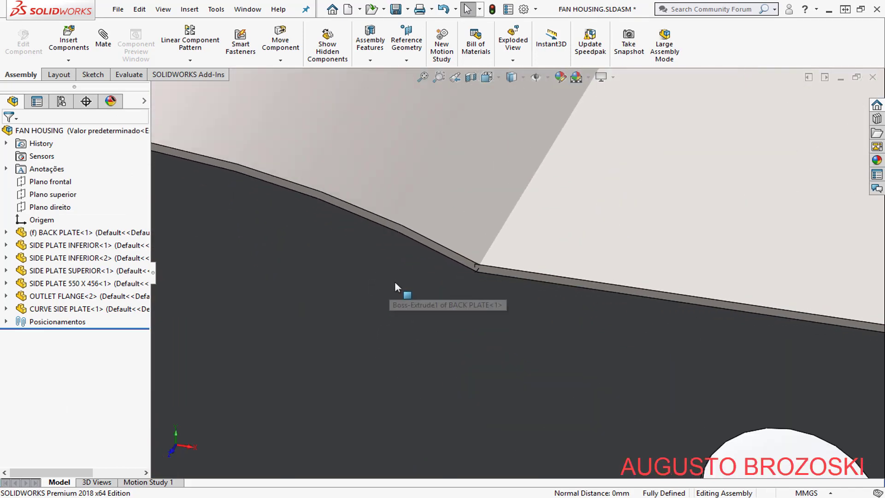
scroll(489, 294, "down", 3)
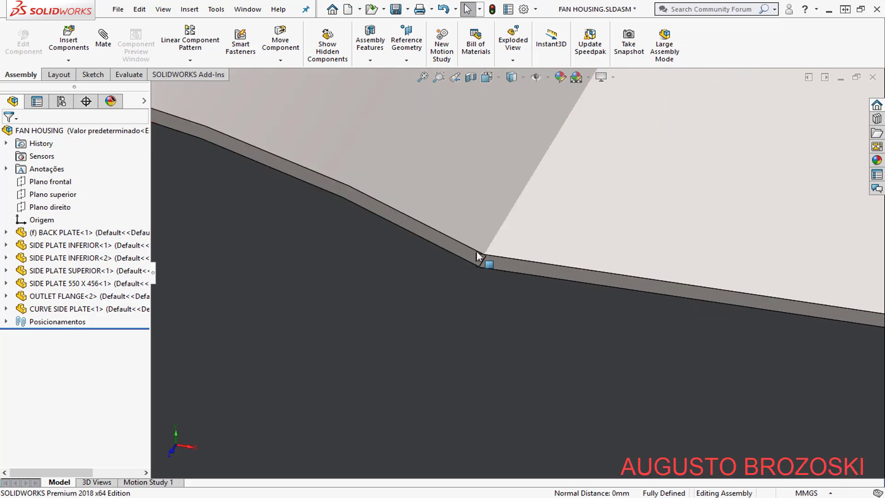
scroll(494, 284, "up", 3)
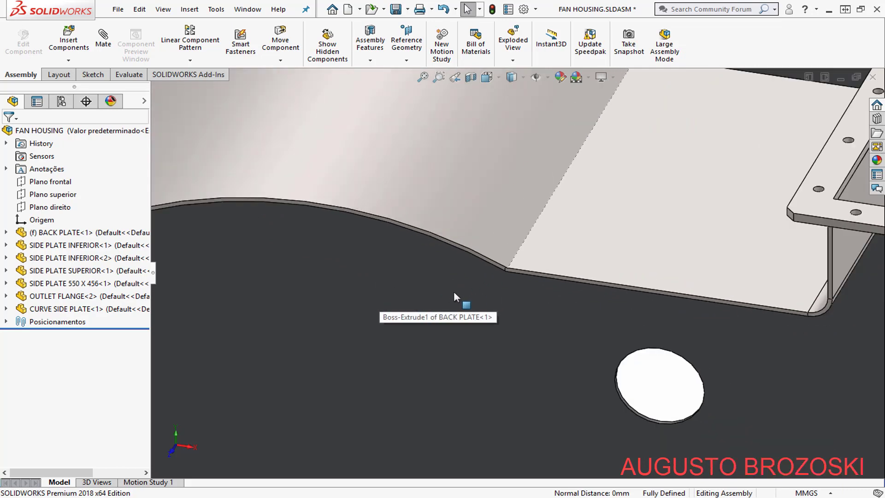
scroll(453, 291, "up", 6)
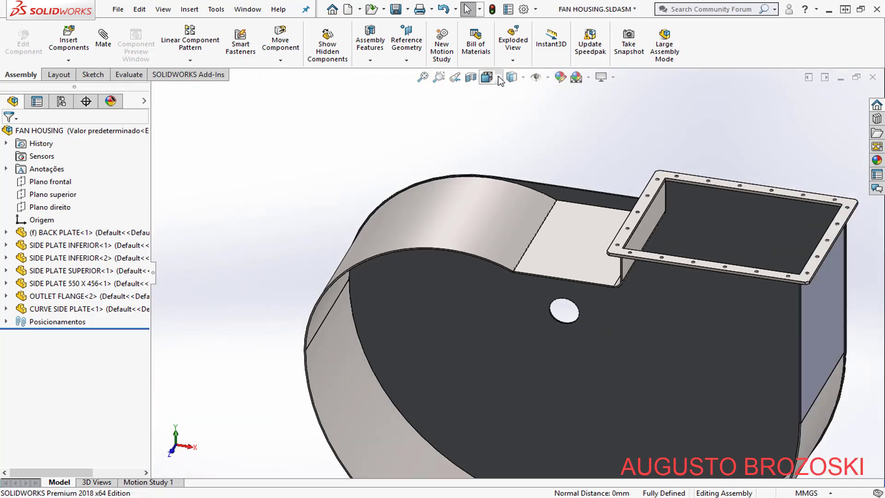
- Set the view to isometric and save the assembly
left_click(499, 79)
left_click(557, 109)
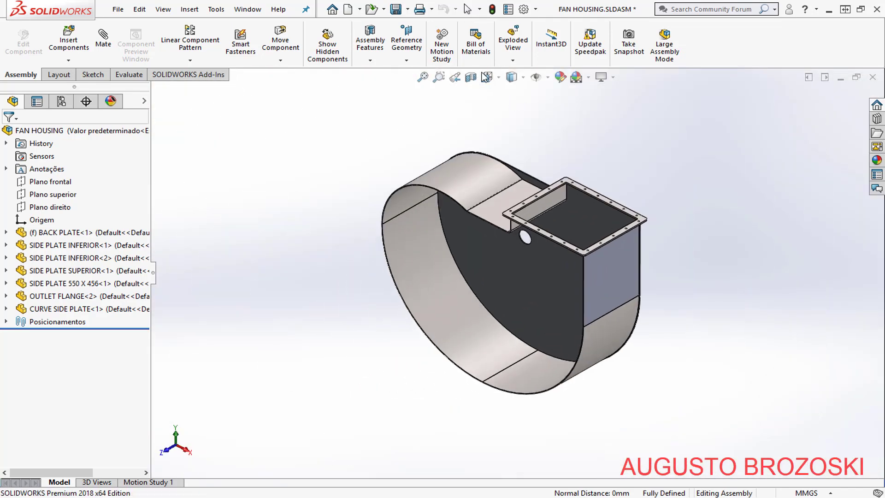
left_click(395, 9)
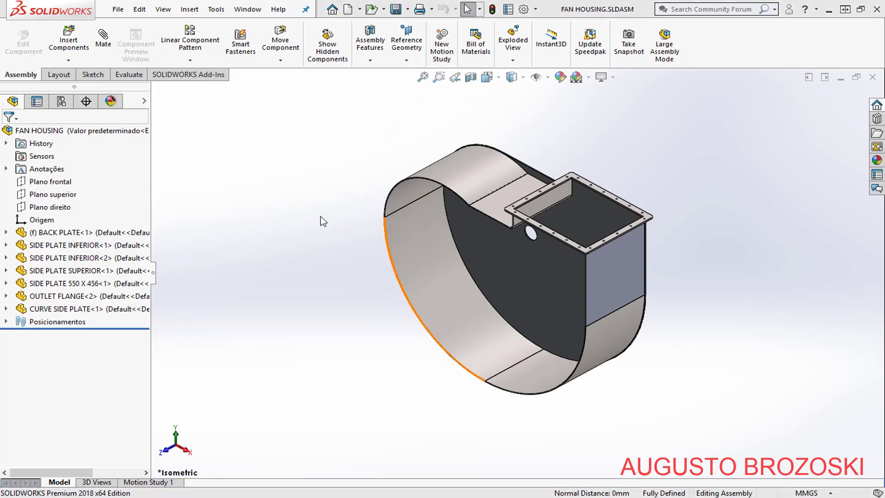
- Insert the FRONT PLATE part in free space in front of the housing
left_click(66, 42)
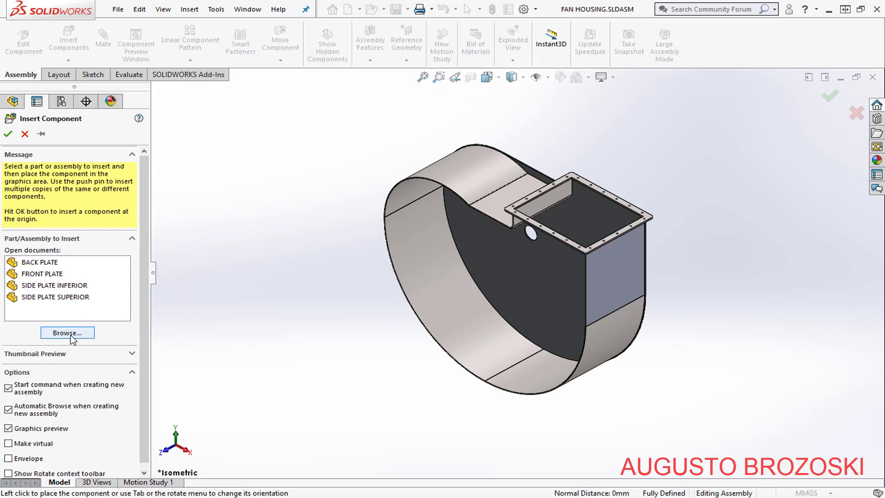
left_click(70, 334)
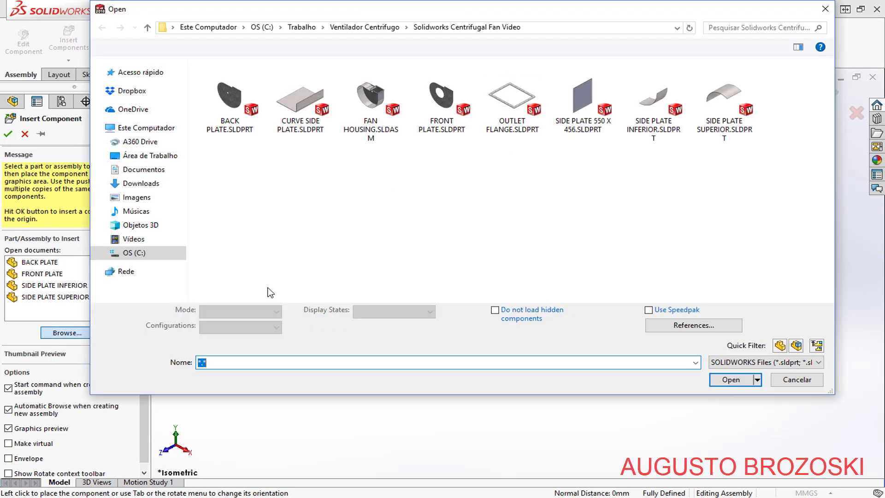
left_click(456, 102)
left_click(731, 366)
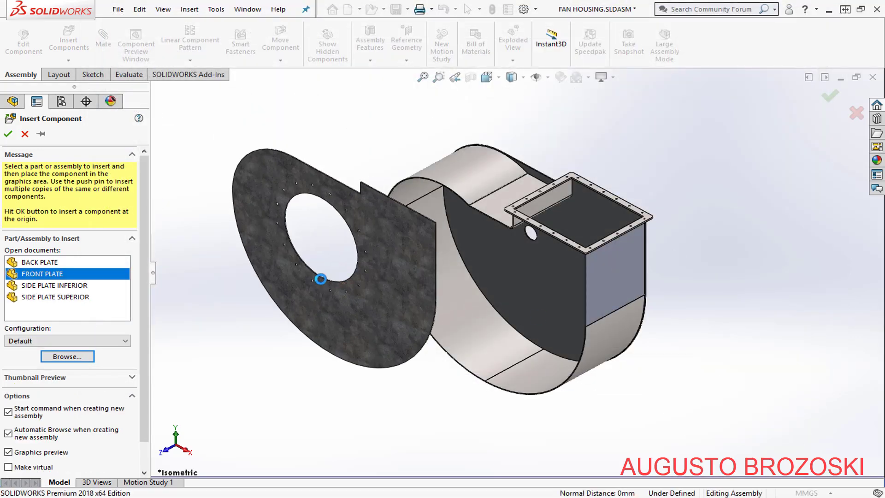
left_click(321, 283)
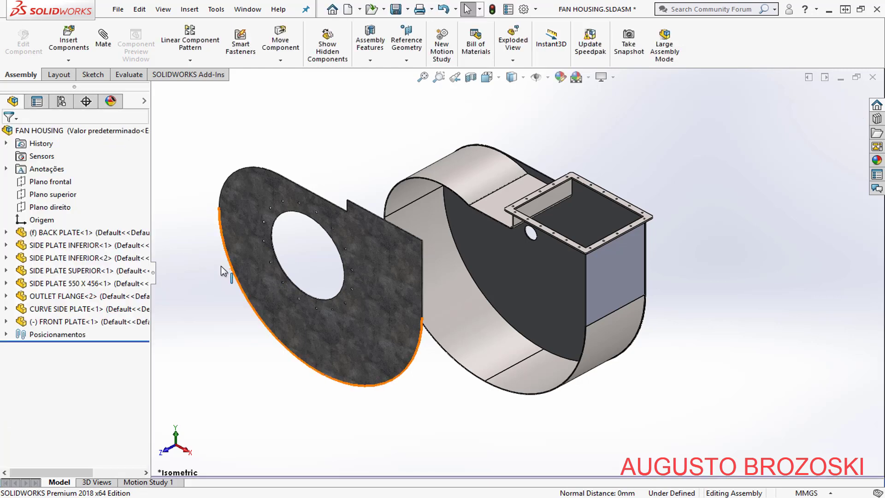
- Add a coincident mate between the FRONT PLATE's inner face and the thin front edge face of SIDE PLATE 550 X 456
left_click(106, 45)
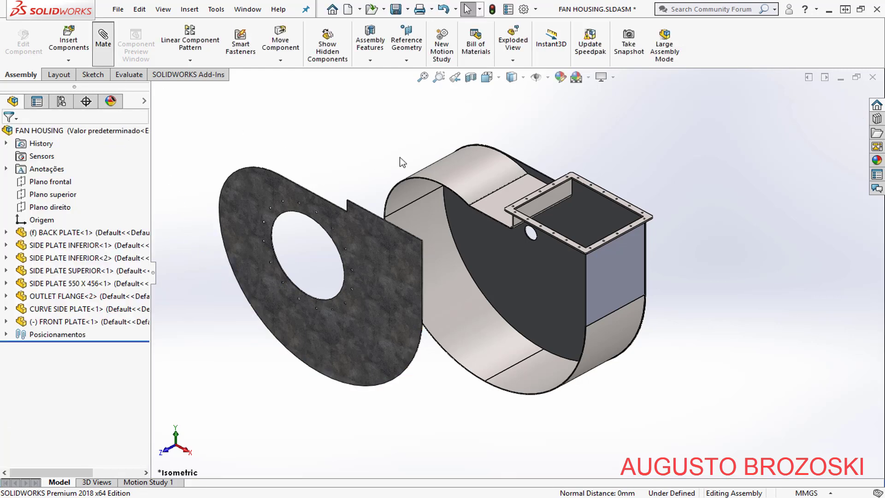
middle_click_drag(391, 158, 334, 174)
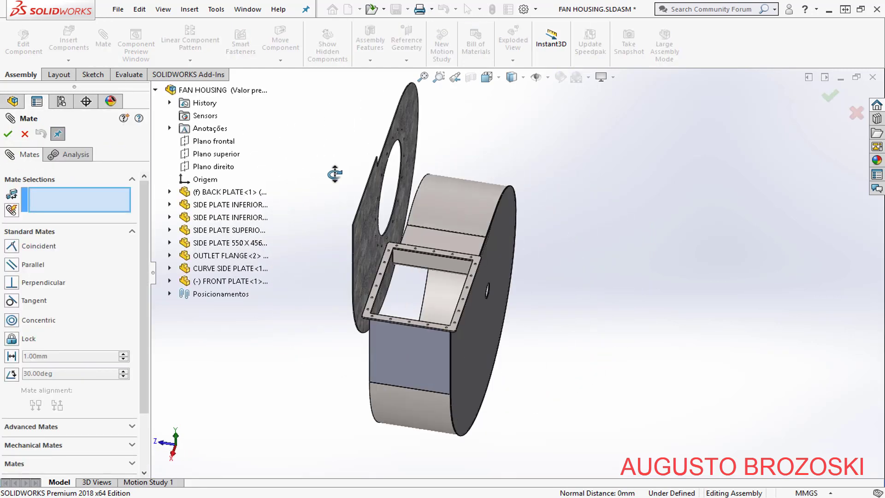
scroll(373, 108, "down", 5)
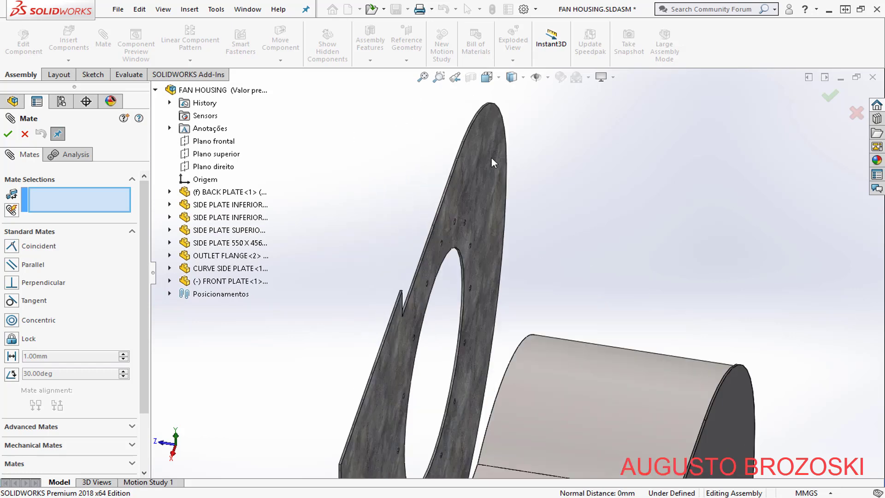
left_click(489, 158)
scroll(447, 189, "up", 4)
middle_click_drag(450, 222, 599, 323)
scroll(599, 322, "down", 10)
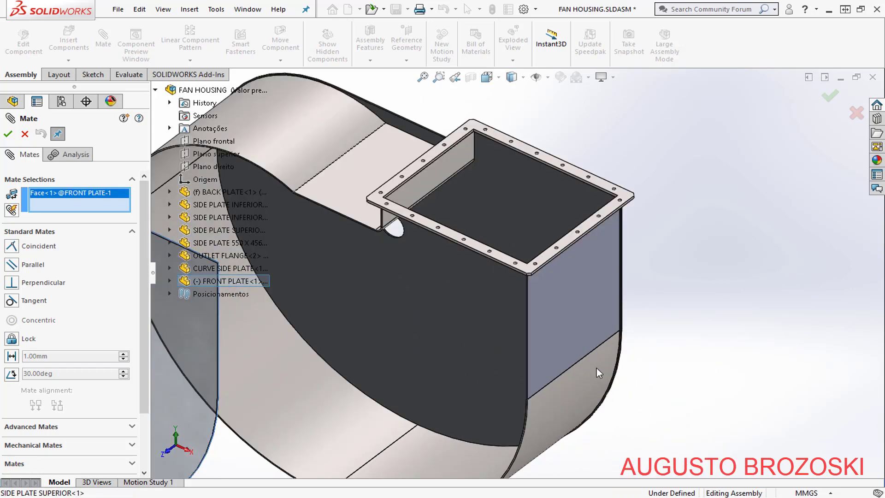
scroll(479, 215, "down", 3)
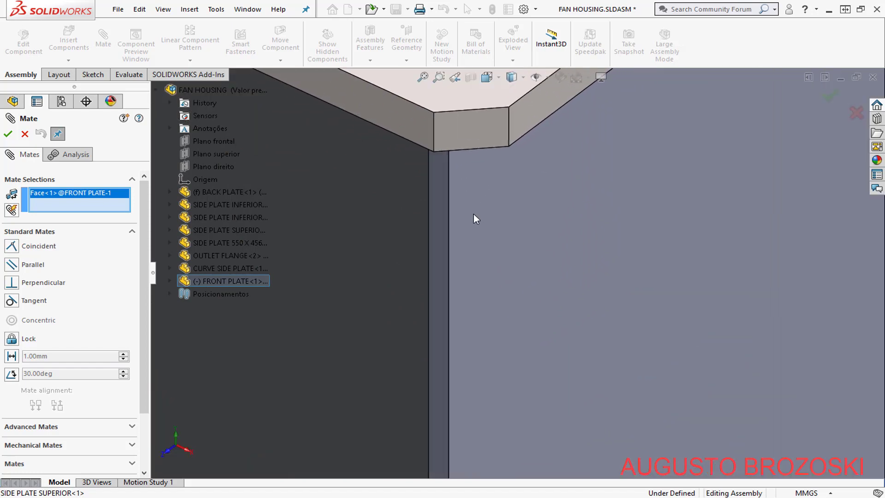
left_click(437, 213)
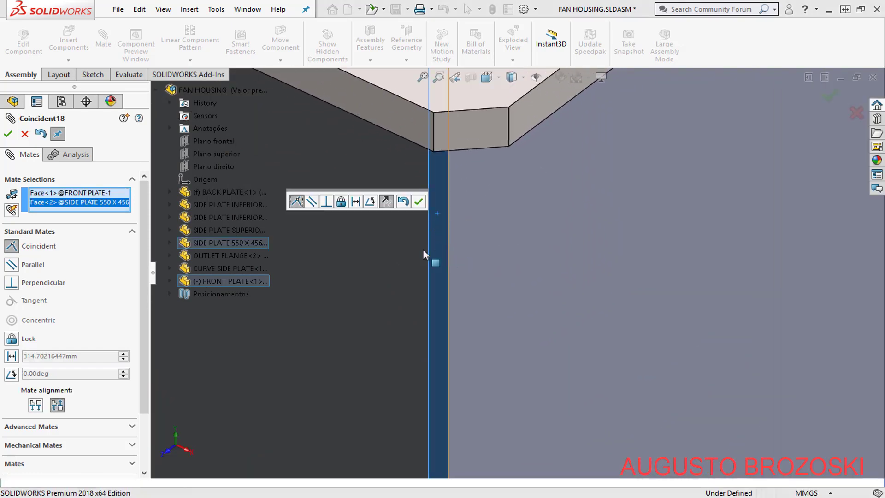
left_click(416, 202)
- Add a concentric mate between the FRONT PLATE's large inlet hole and the round shaft hole in the BACK PLATE
scroll(529, 233, "up", 5)
scroll(574, 228, "up", 10)
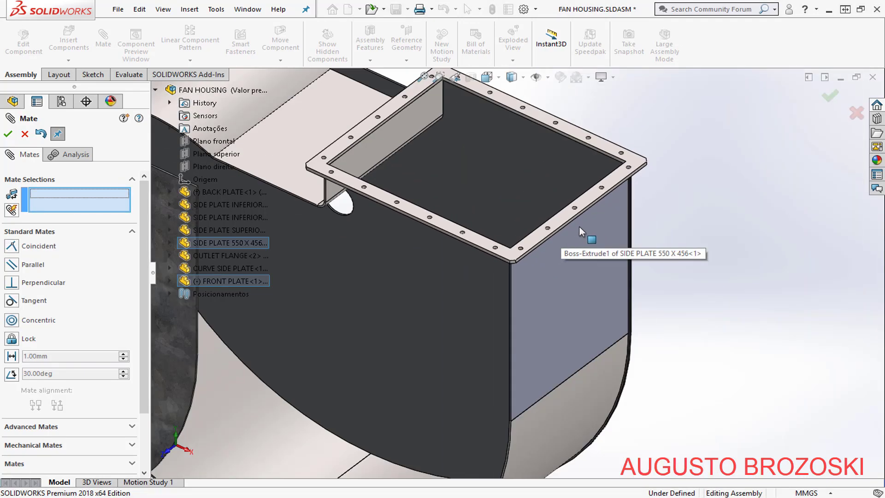
scroll(287, 244, "down", 3)
scroll(285, 245, "down", 10)
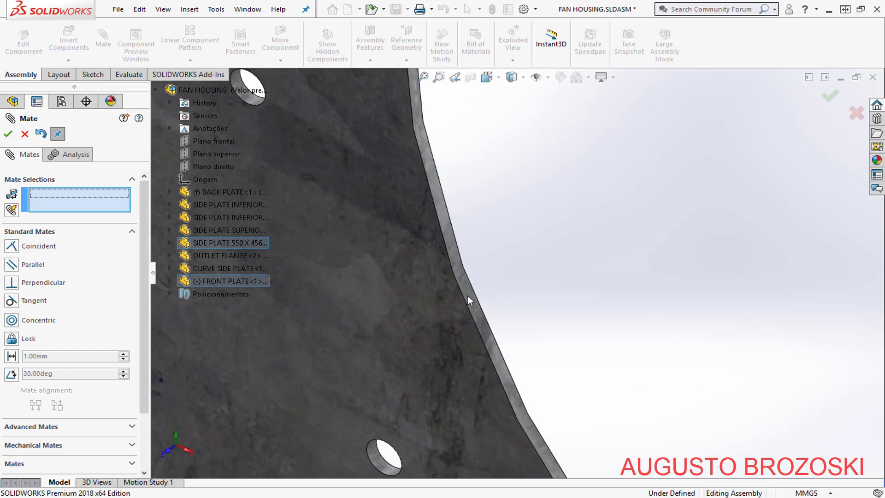
left_click(465, 291)
scroll(408, 300, "up", 3)
scroll(402, 299, "up", 10)
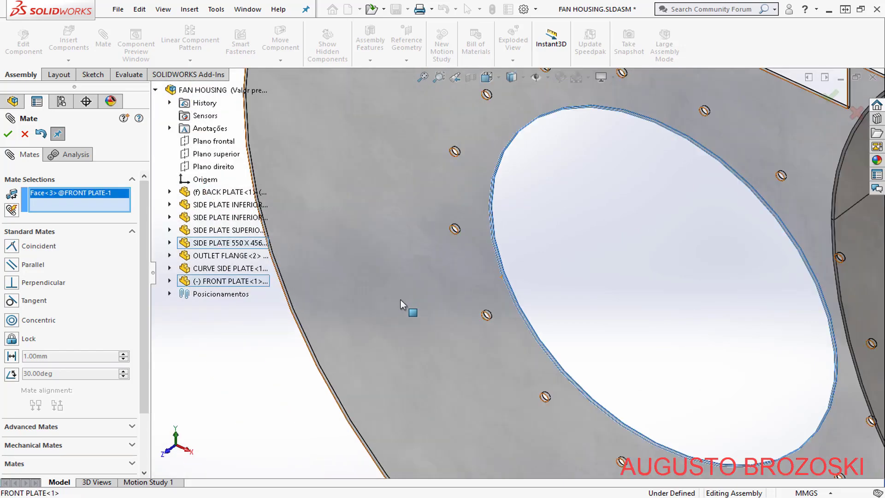
scroll(705, 277, "down", 10)
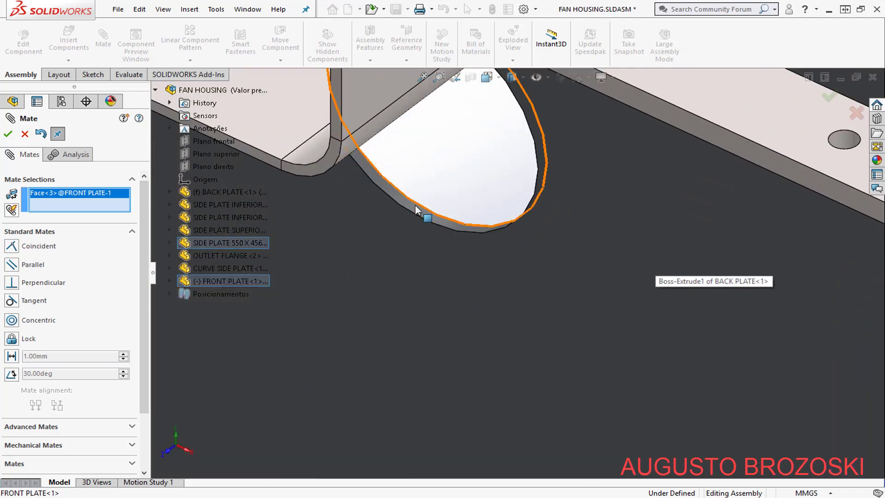
left_click(411, 213)
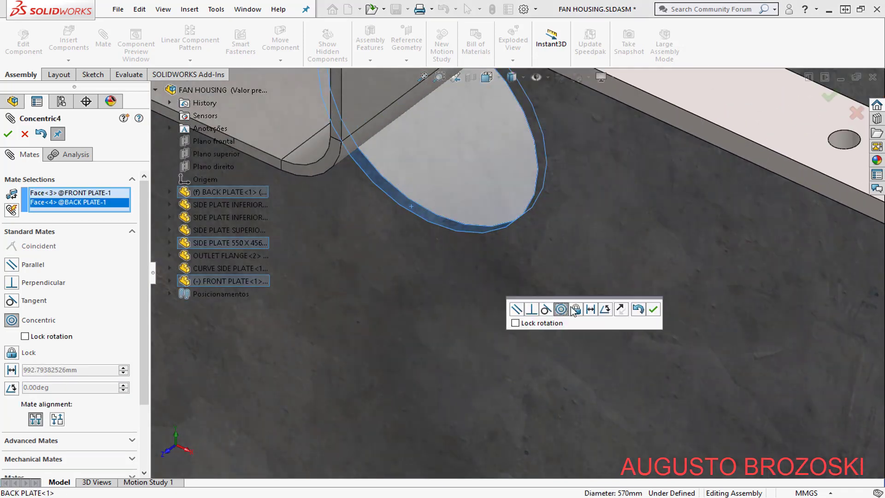
left_click(656, 312)
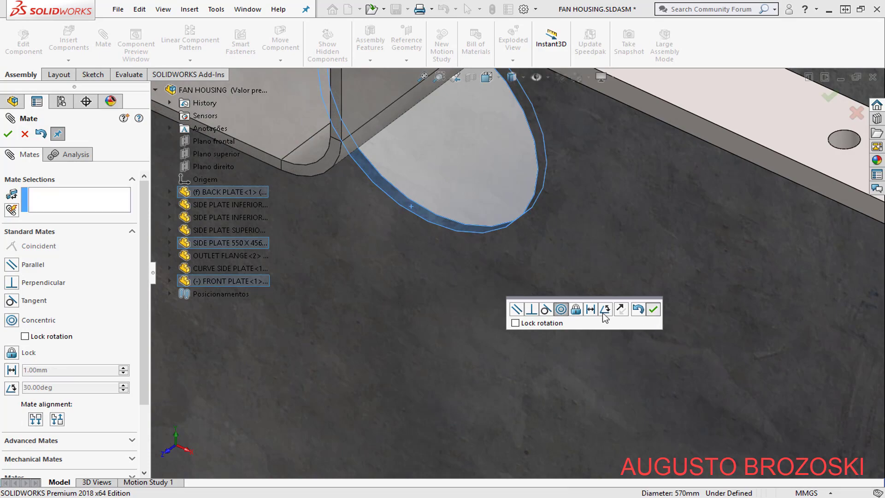
- Add a coincident mate between the FRONT PLATE's Right Plane and the assembly's Plano direito
scroll(513, 275, "up", 8)
scroll(513, 276, "up", 10)
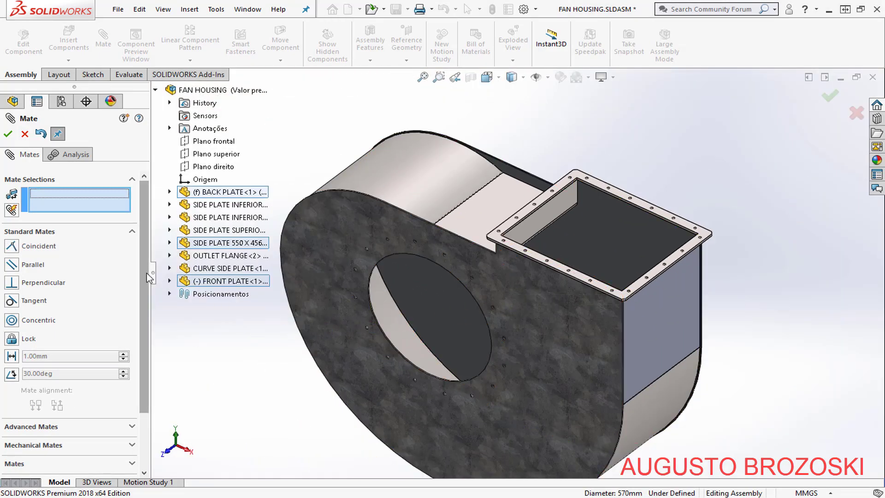
left_click(169, 281)
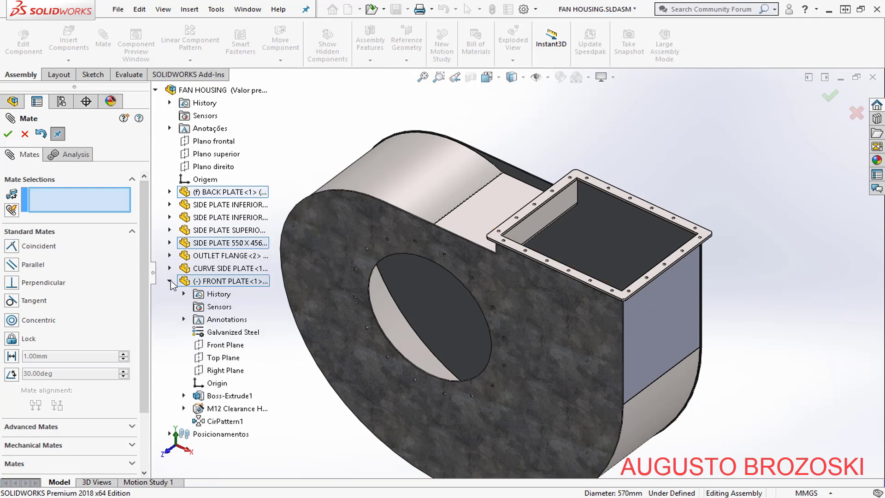
left_click(229, 371)
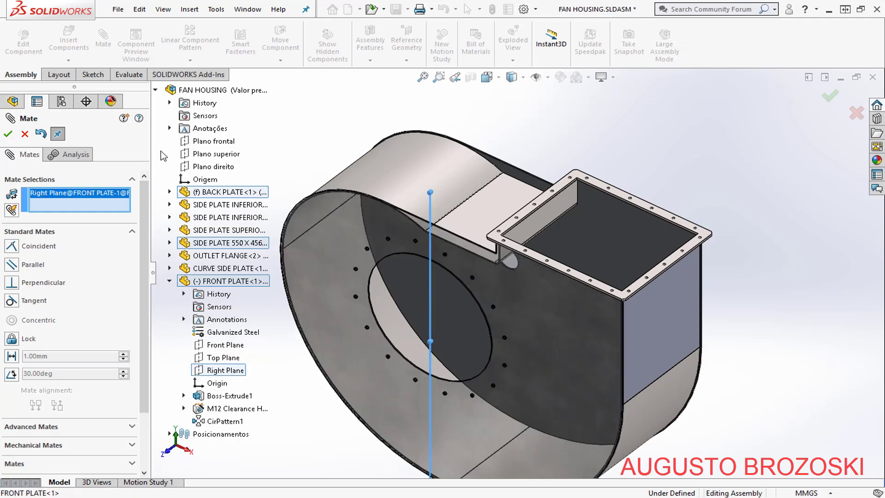
left_click(212, 172)
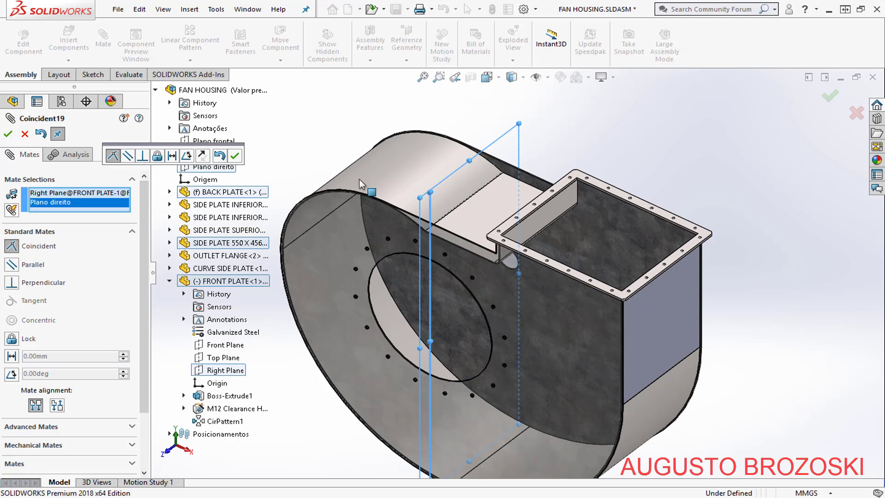
key("z")
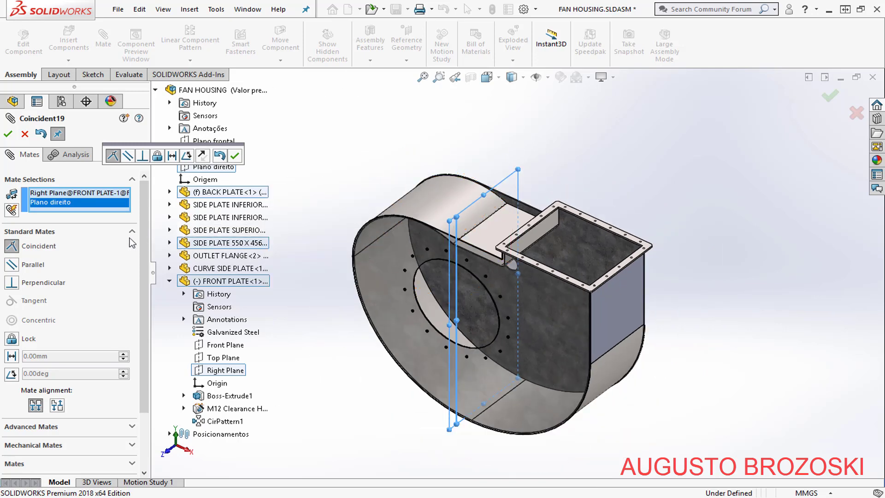
left_click(238, 156)
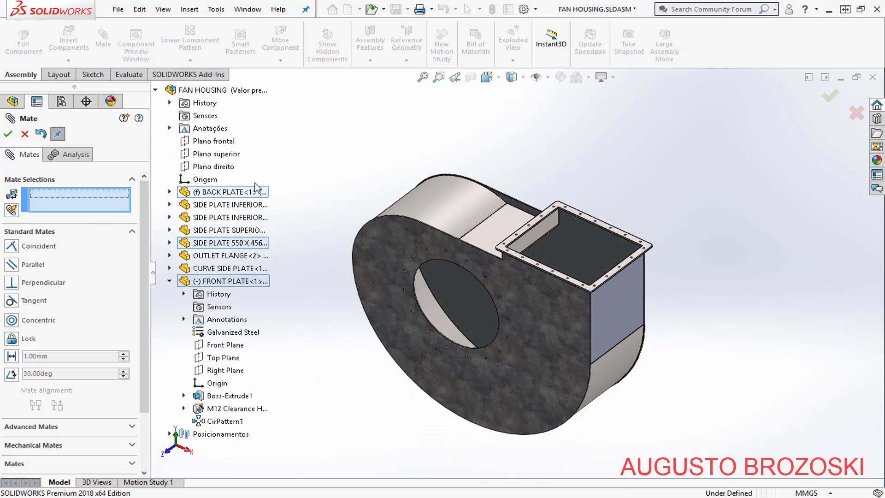
- Finish the mating command and orient the fan housing assembly to the isometric view
left_click(25, 134)
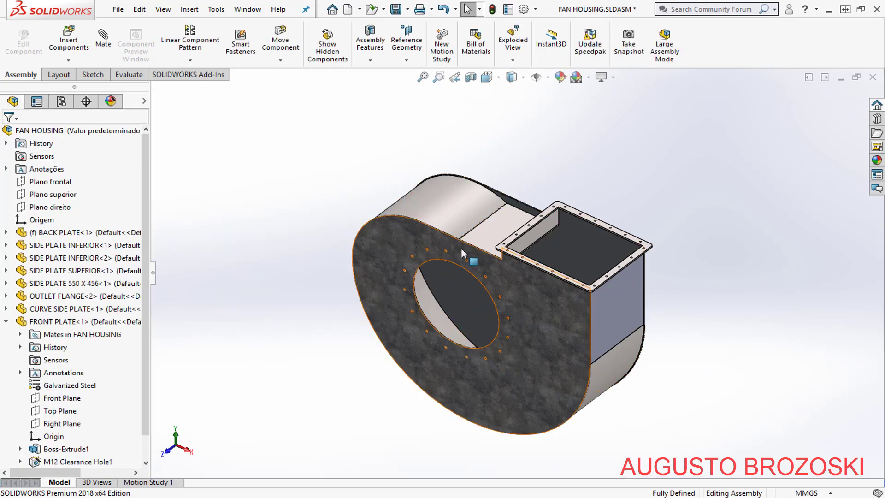
left_click(487, 76)
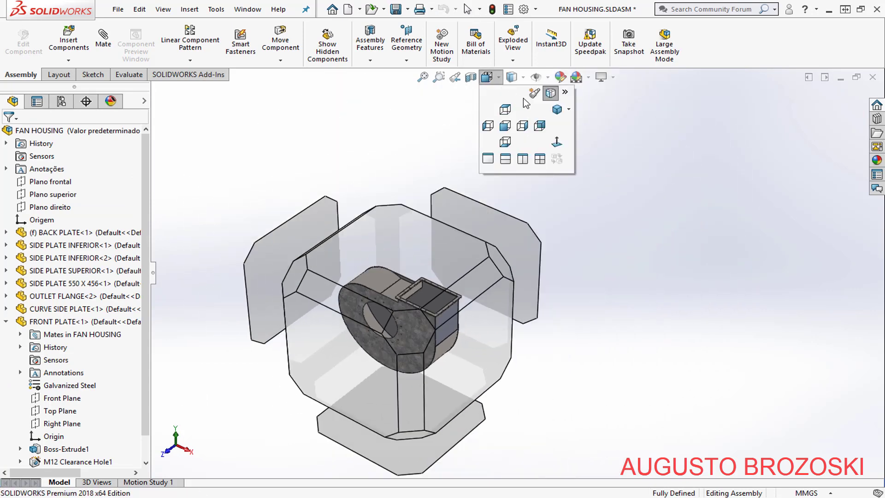
left_click(557, 109)
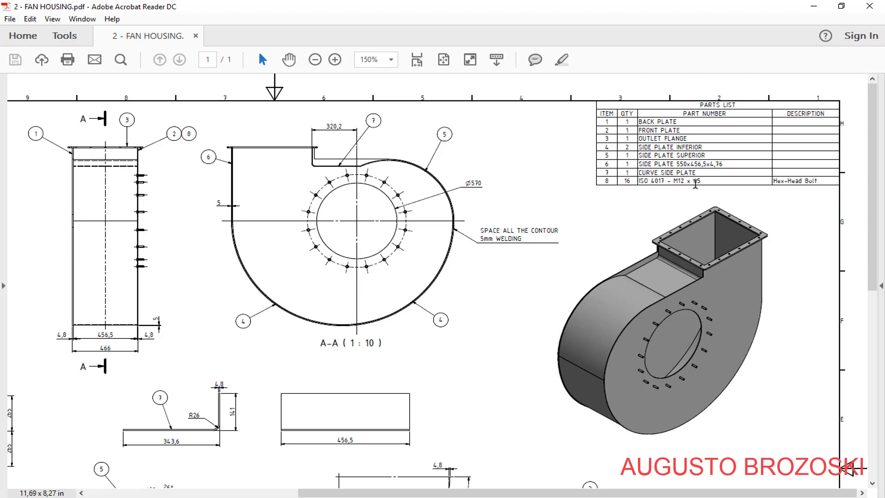
- Check the bolt detail in the drawing, return to SOLIDWORKS and place a Toolbox ISO Hex Screw Grade AB ISO 4017 in free space below the housing
scroll(343, 313, "down", 8)
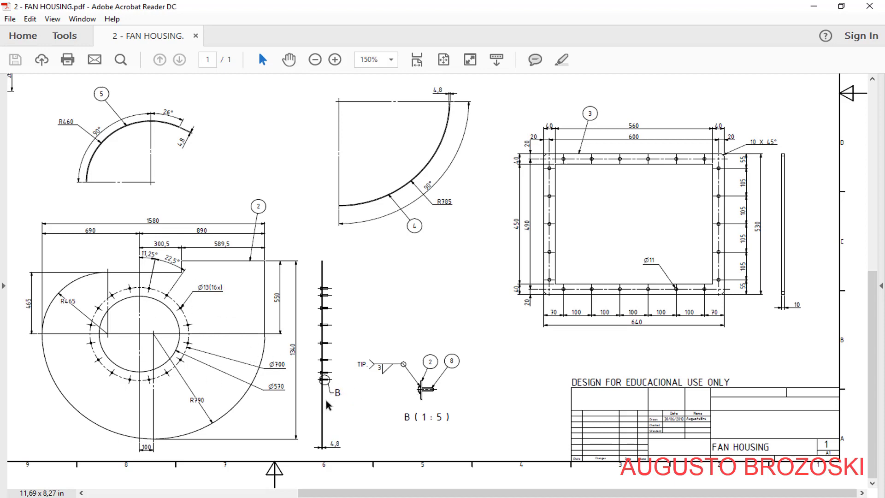
left_click(813, 6)
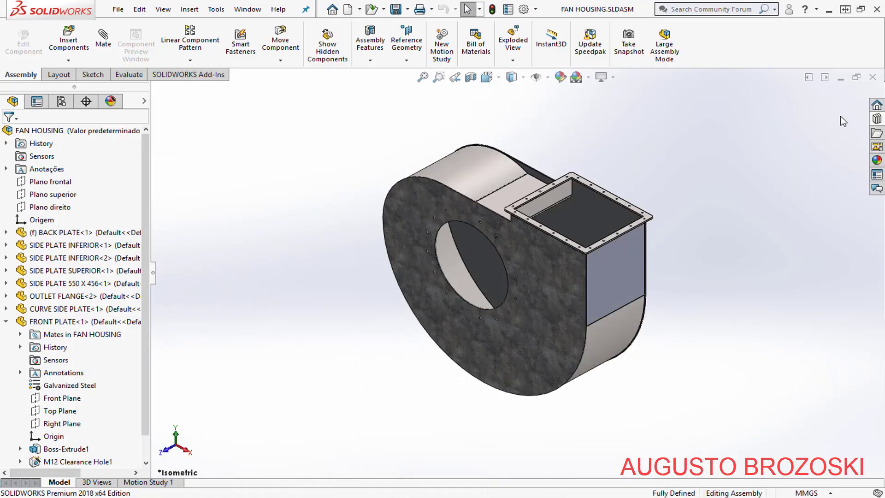
left_click(877, 119)
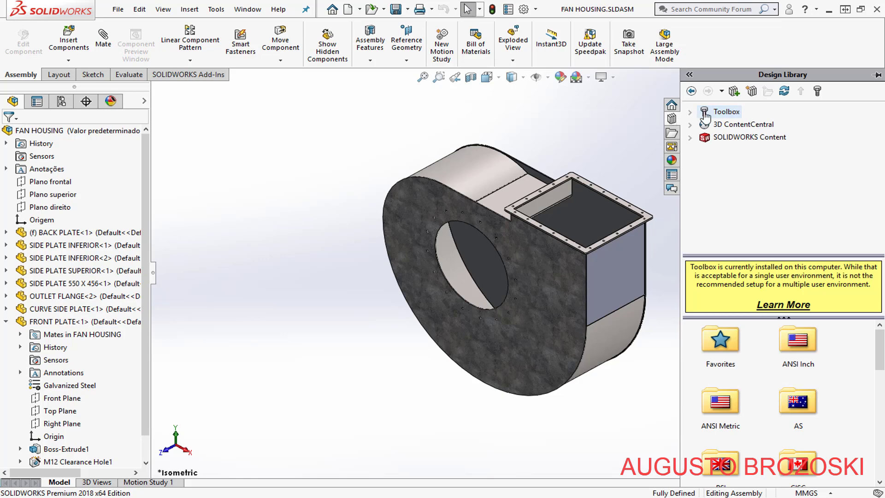
left_click(690, 112)
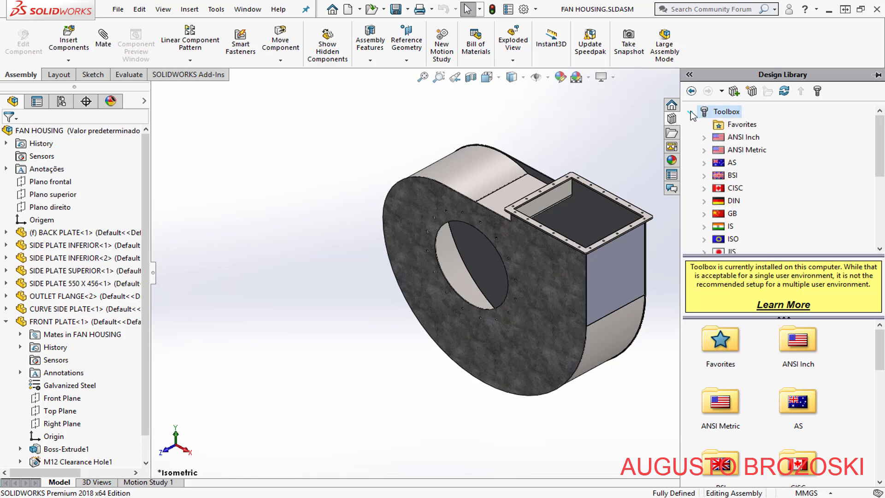
left_click(704, 239)
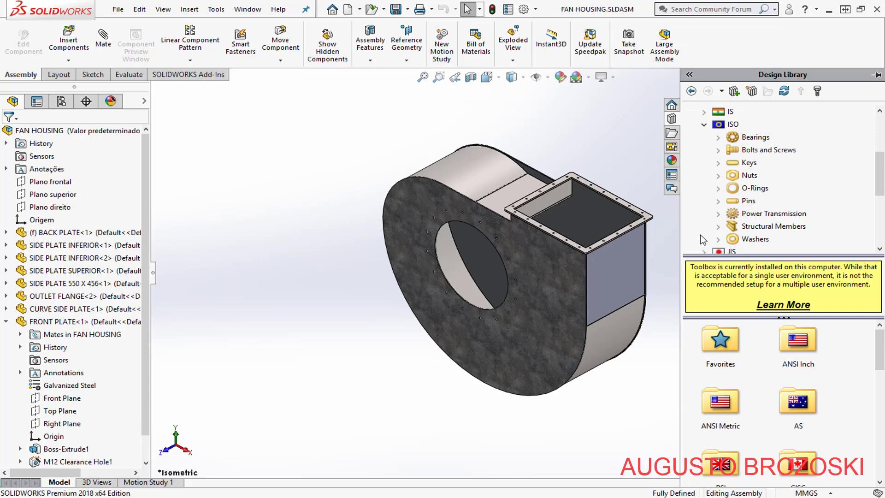
left_click(718, 150)
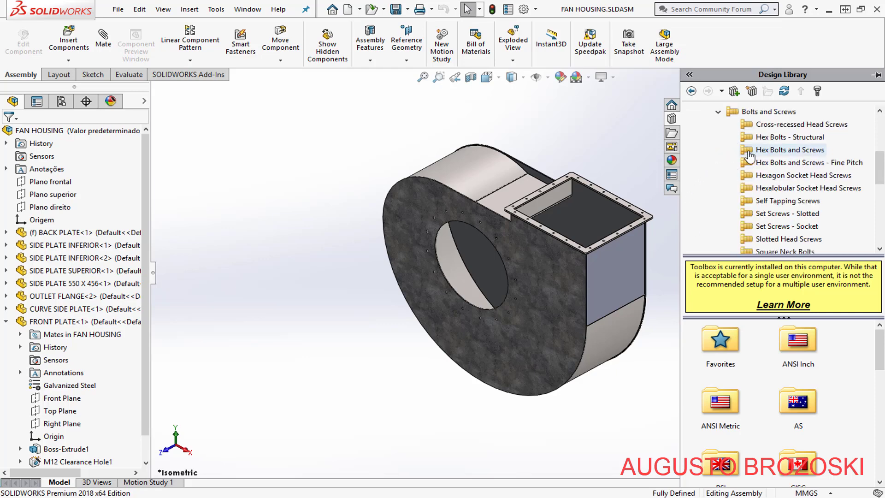
left_click(772, 154)
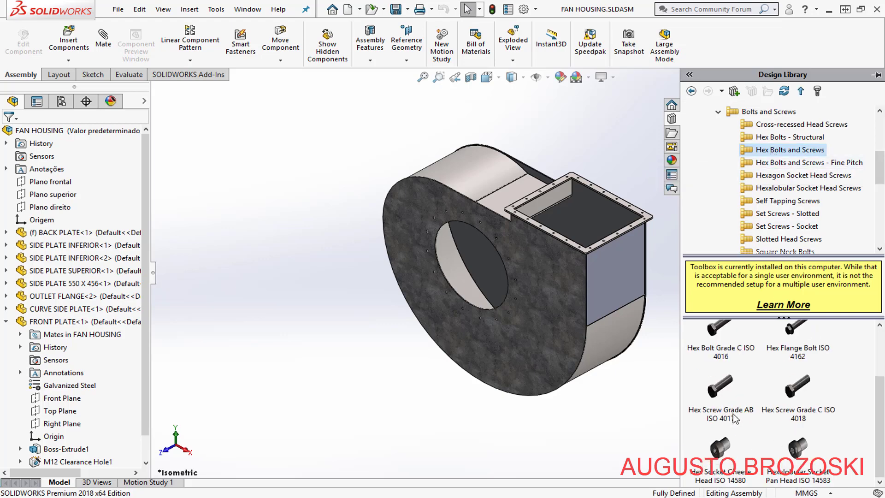
left_click(722, 400)
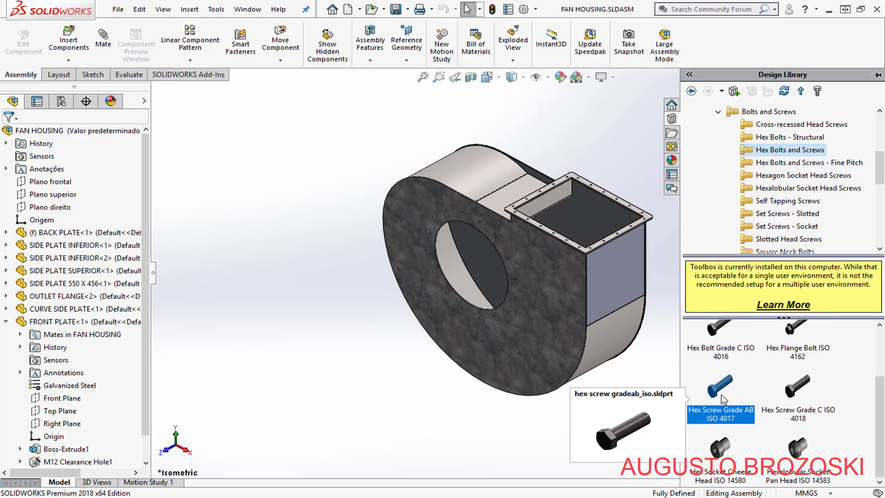
left_click_drag(721, 395, 575, 408)
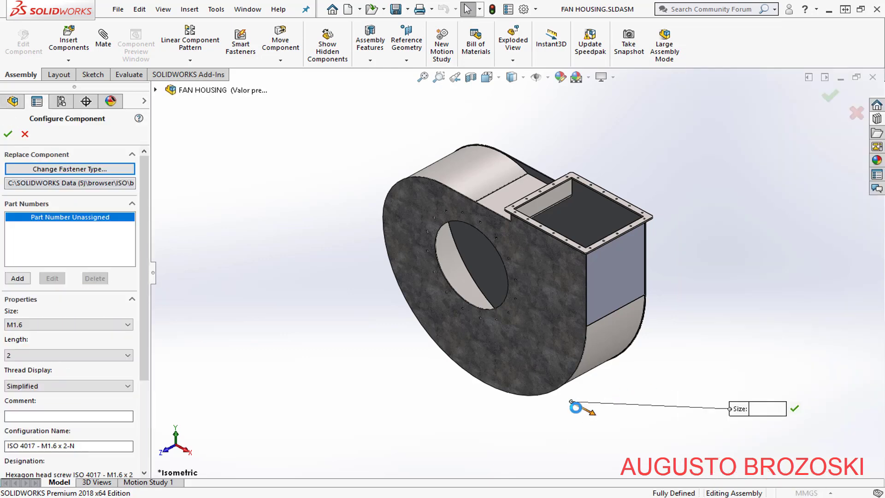
- Configure the hex screw as size M12, length 45 with Cosmetic thread display, and insert just one copy
left_click(65, 325)
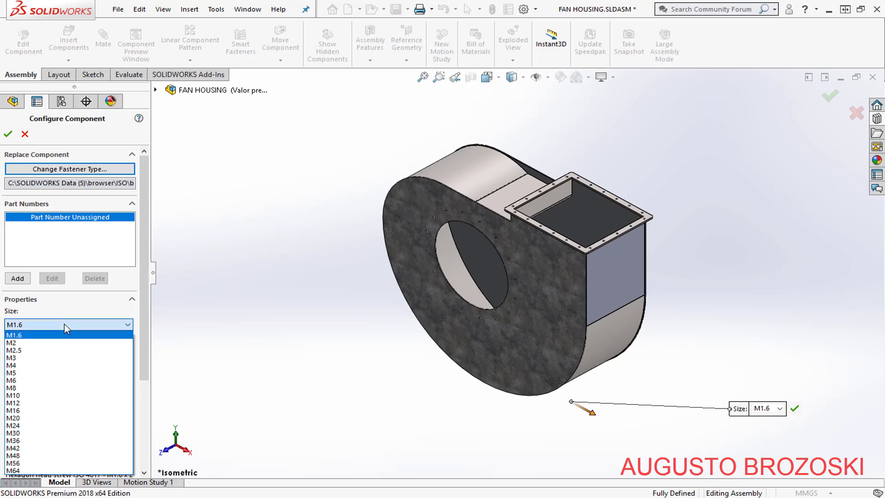
left_click(39, 402)
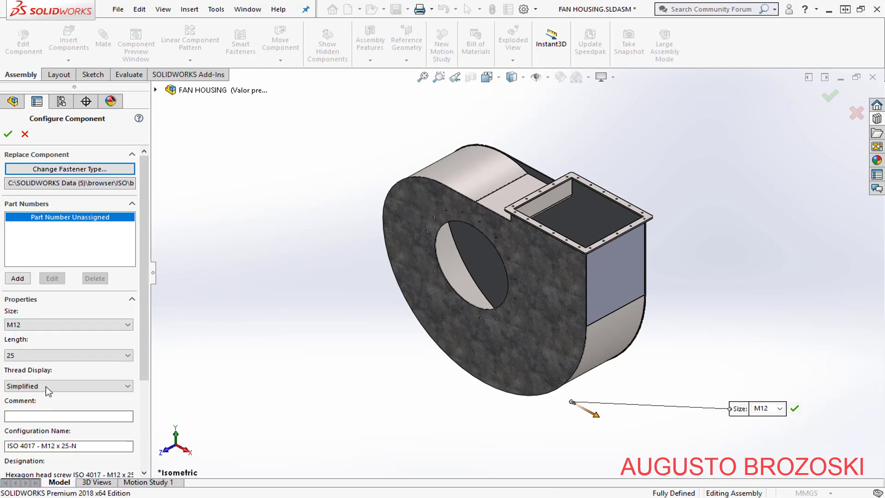
left_click(91, 355)
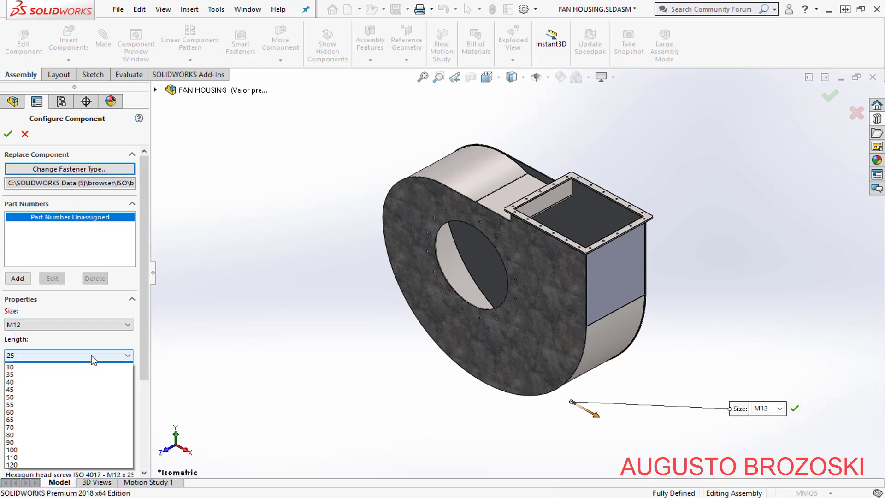
left_click(44, 389)
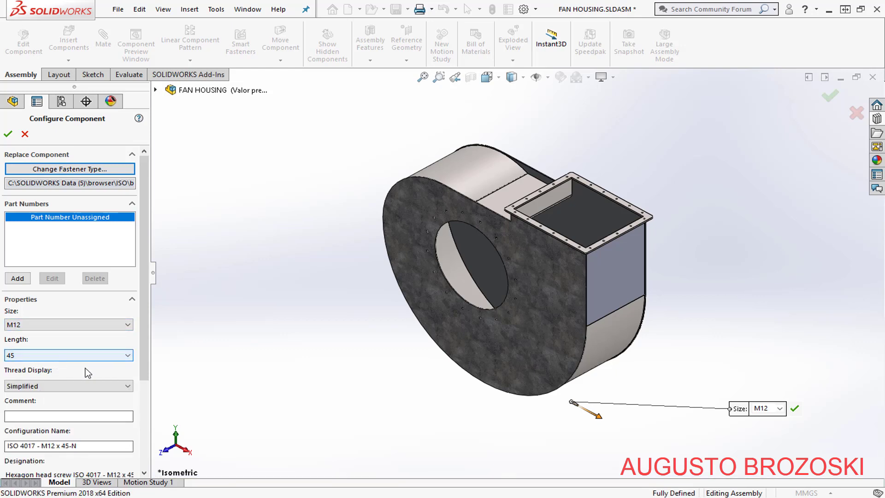
scroll(591, 421, "down", 8)
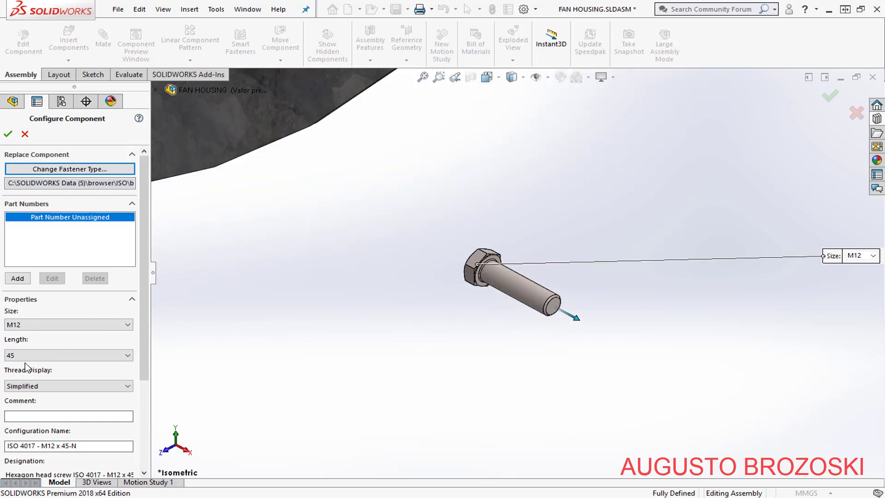
left_click(87, 387)
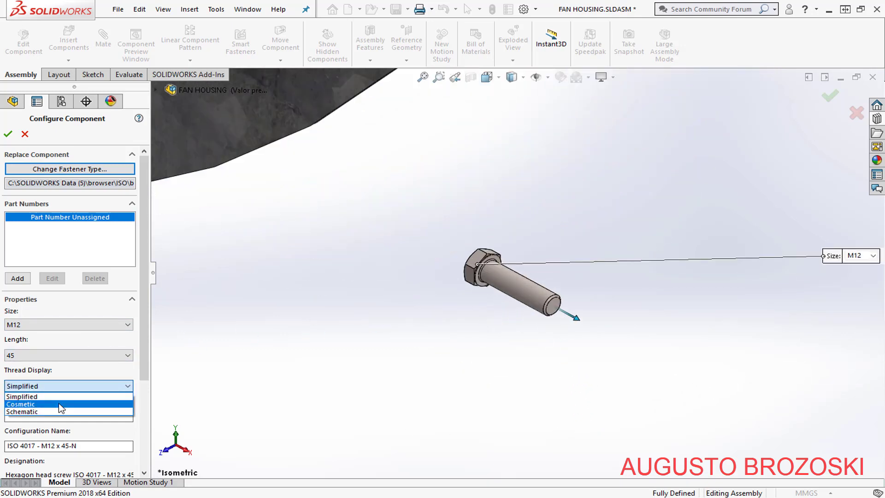
left_click(60, 405)
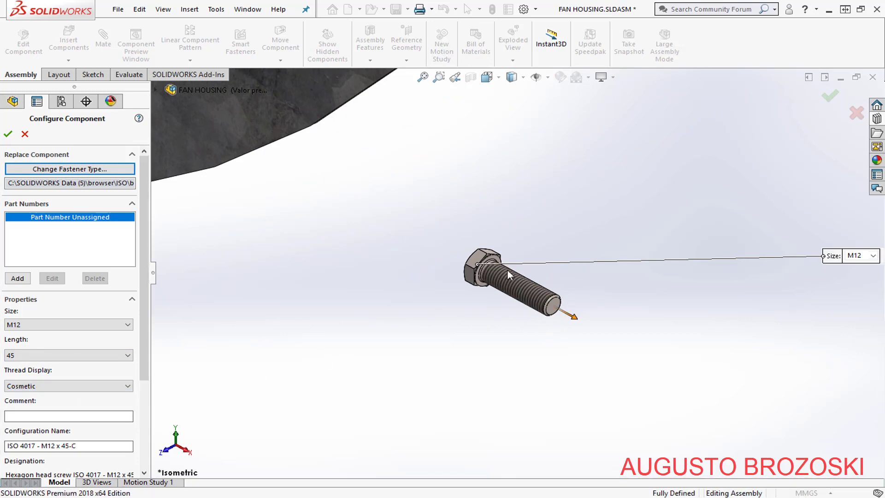
left_click(7, 134)
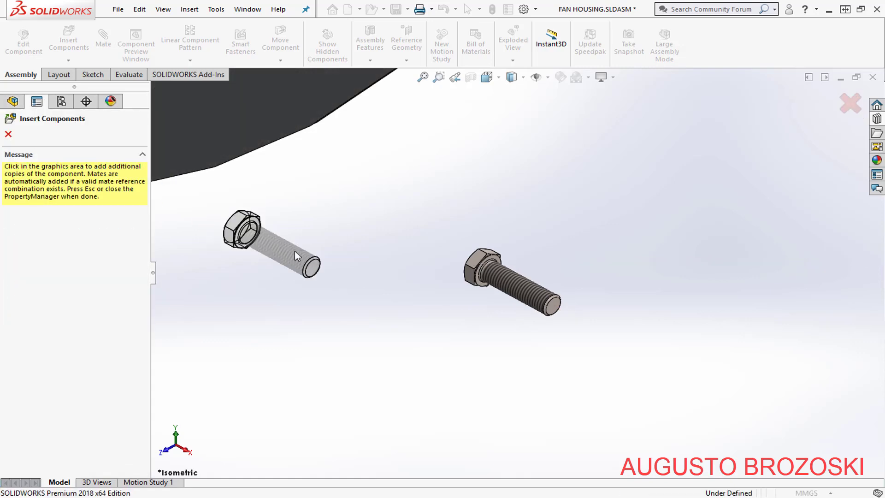
key("Escape")
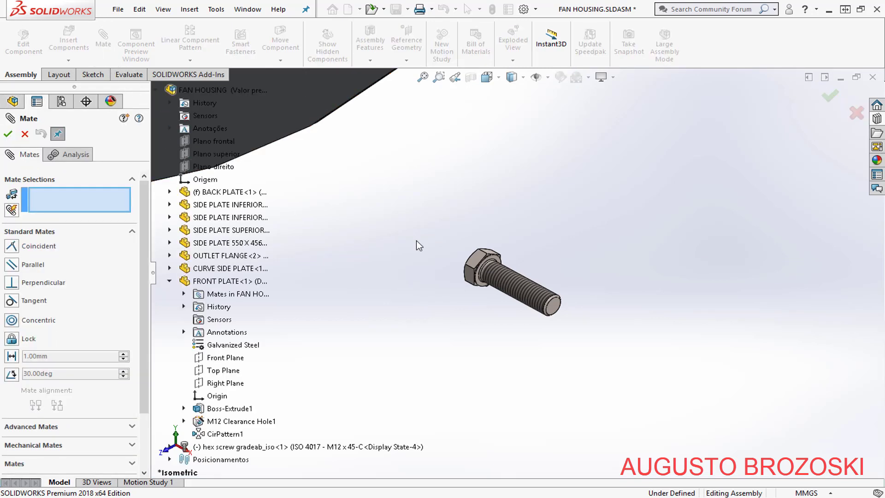
- Add a coincident mate between the underside of the hex screw's head and the FRONT PLATE's inner face
scroll(497, 256, "down", 10)
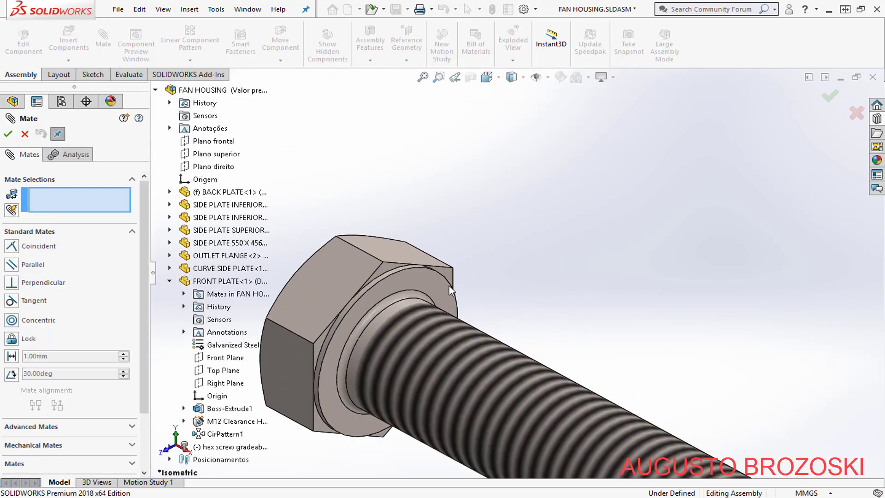
left_click(430, 286)
scroll(508, 286, "up", 6)
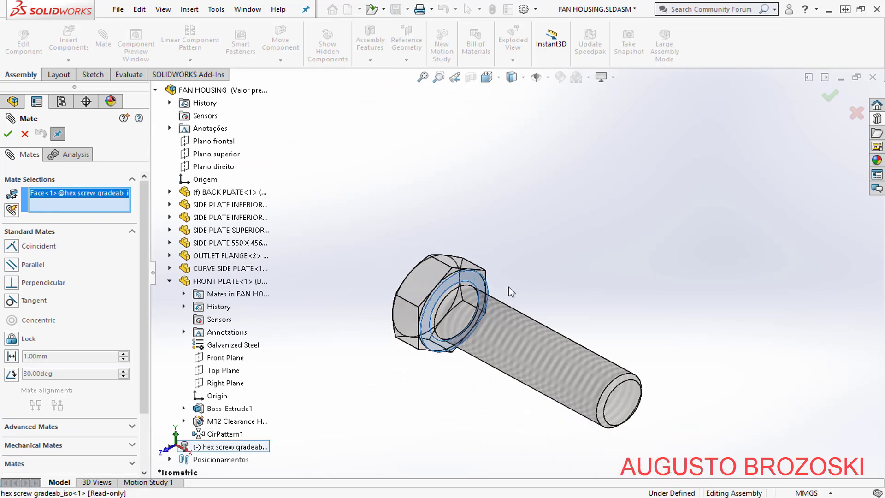
scroll(508, 287, "up", 8)
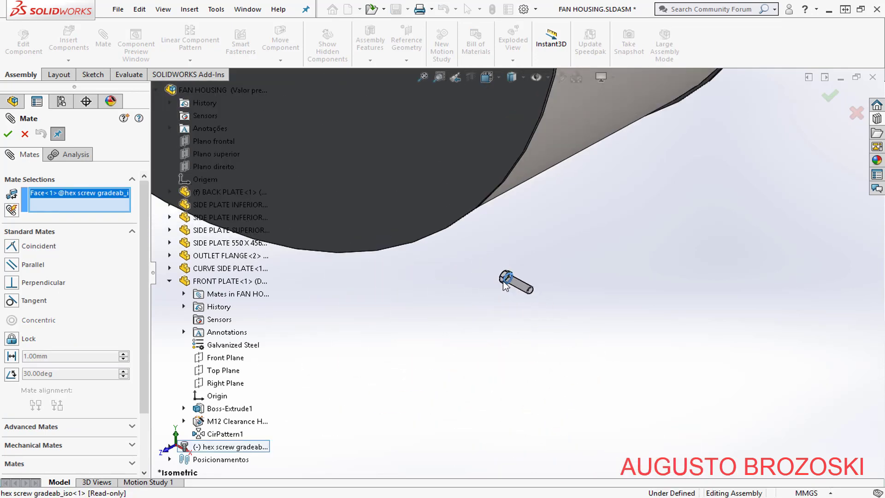
scroll(497, 274, "up", 8)
middle_click_drag(496, 274, 380, 200)
scroll(462, 154, "down", 10)
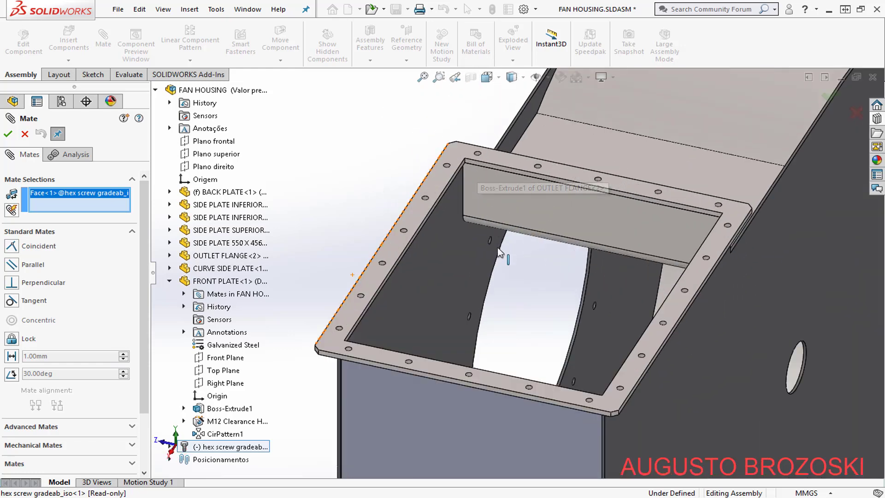
left_click(471, 263)
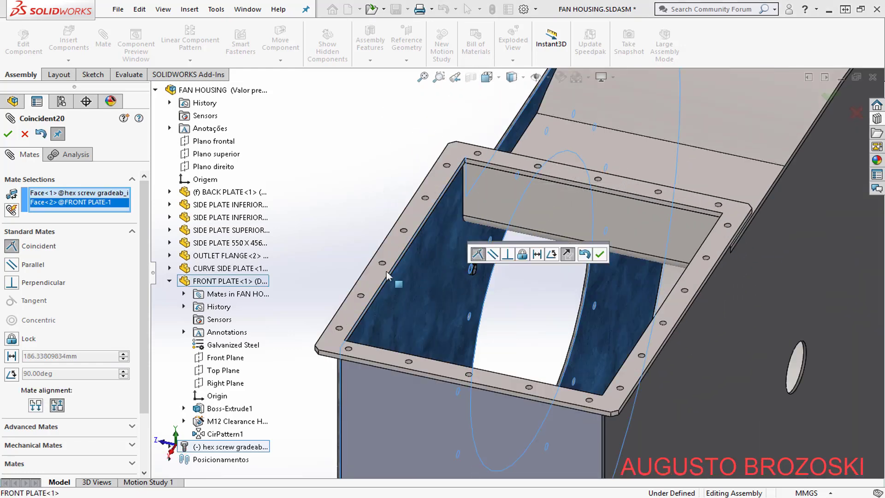
left_click(601, 255)
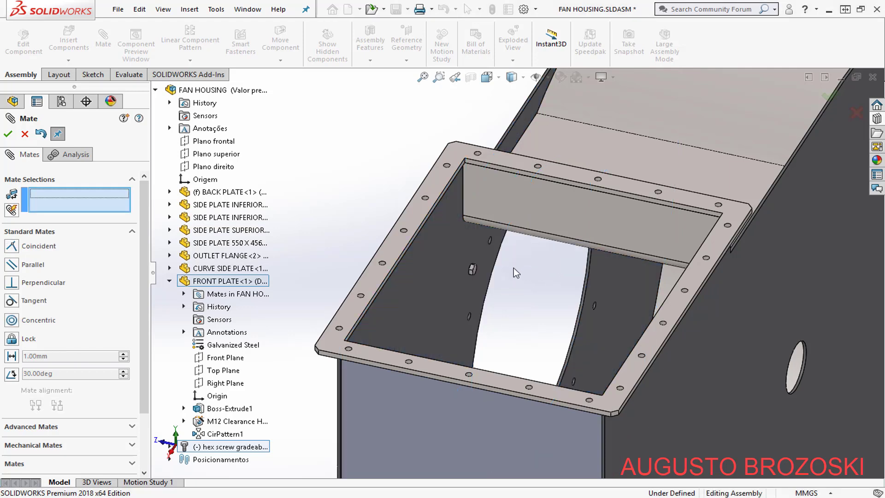
- Add a concentric mate between the hex screw's threaded shank and one of the small bolt holes around the FRONT PLATE's inlet
middle_click_drag(509, 264, 591, 252)
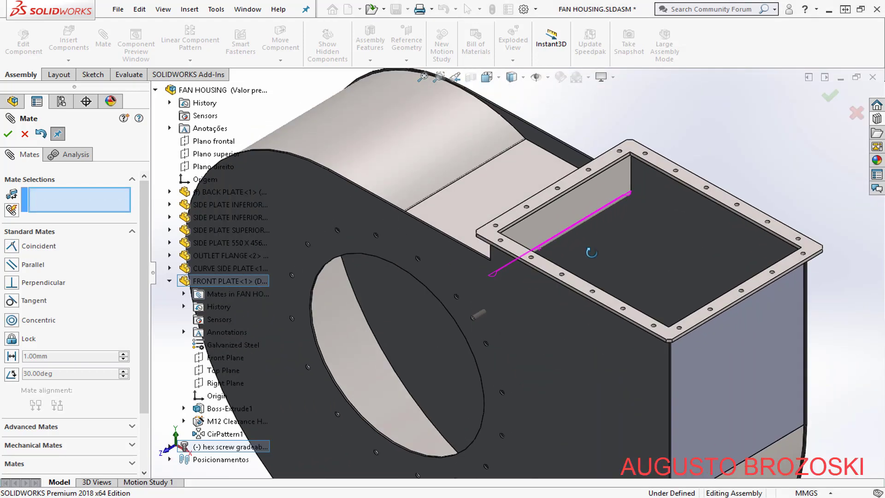
scroll(475, 318, "down", 10)
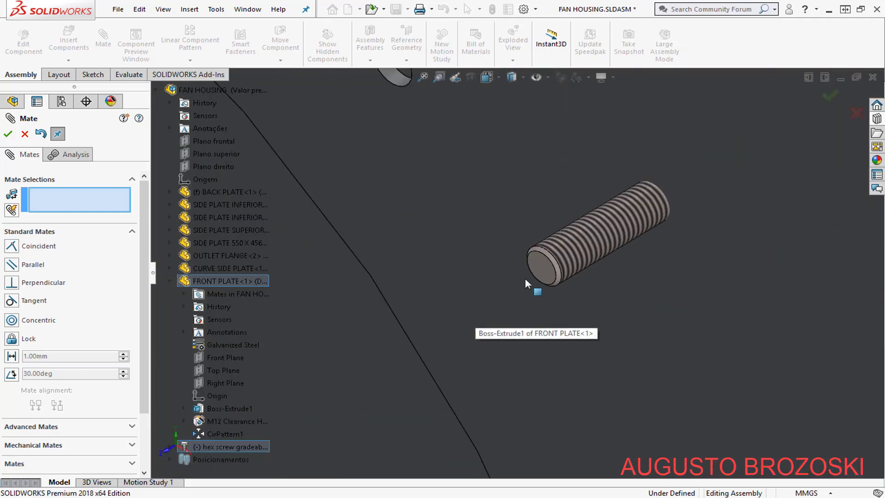
left_click(586, 243)
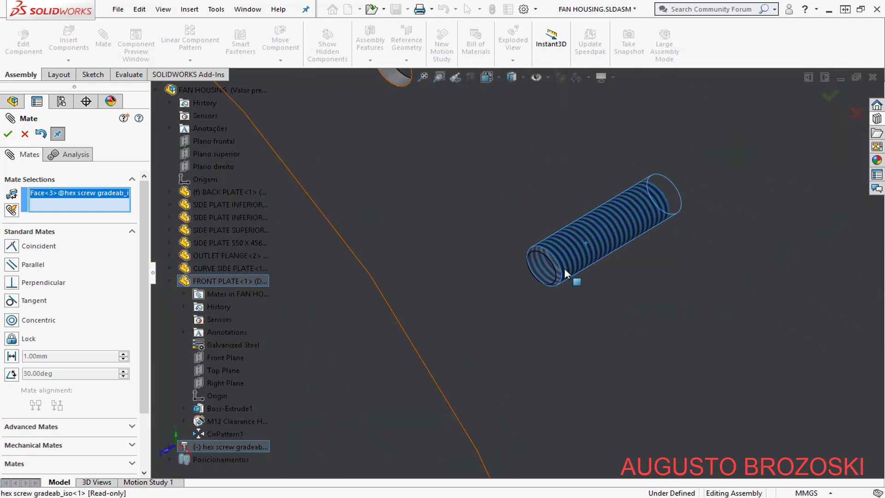
scroll(566, 273, "up", 10)
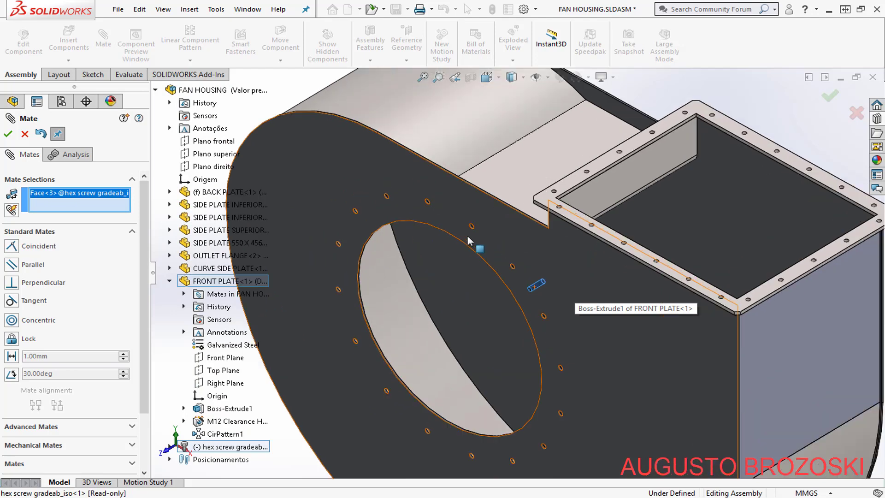
scroll(468, 240, "down", 10)
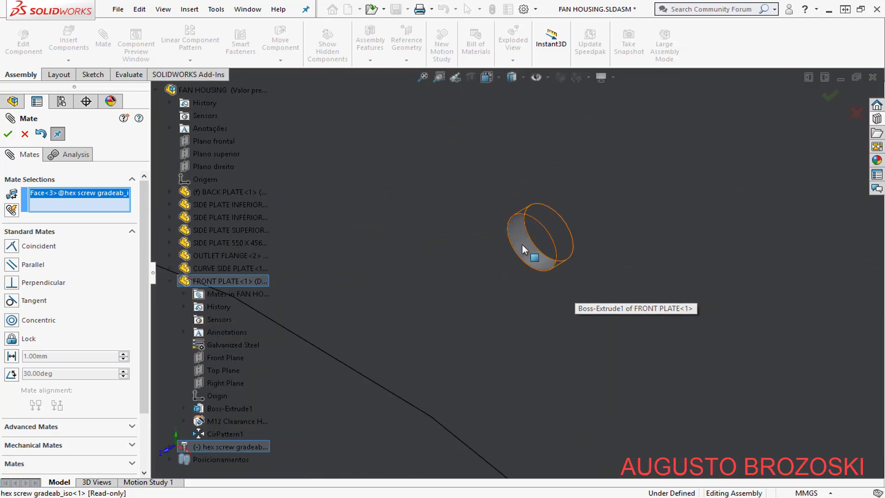
left_click(522, 246)
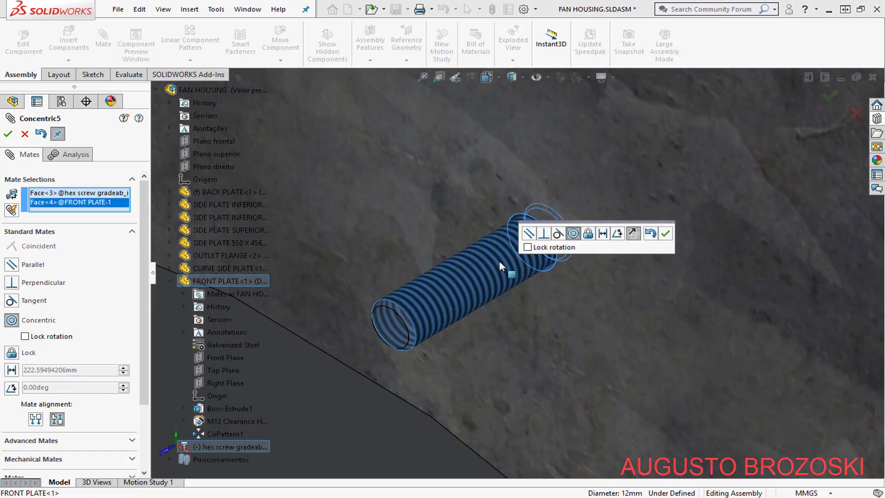
left_click(665, 234)
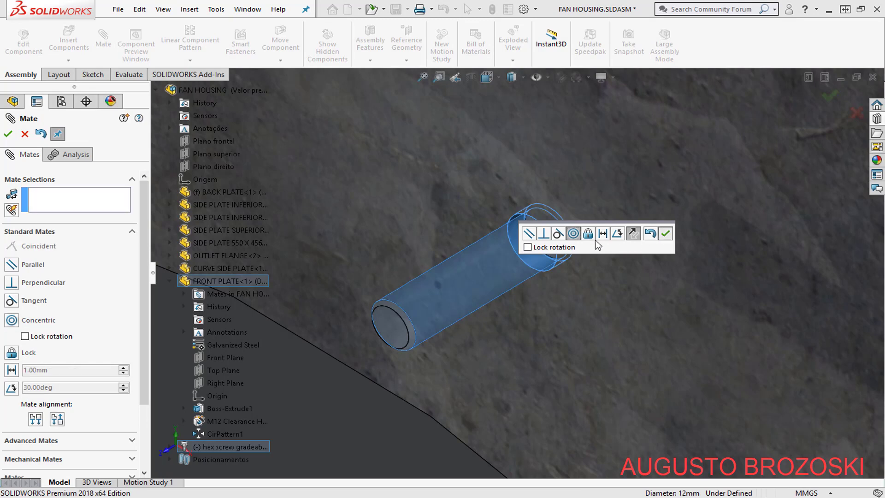
left_click(7, 134)
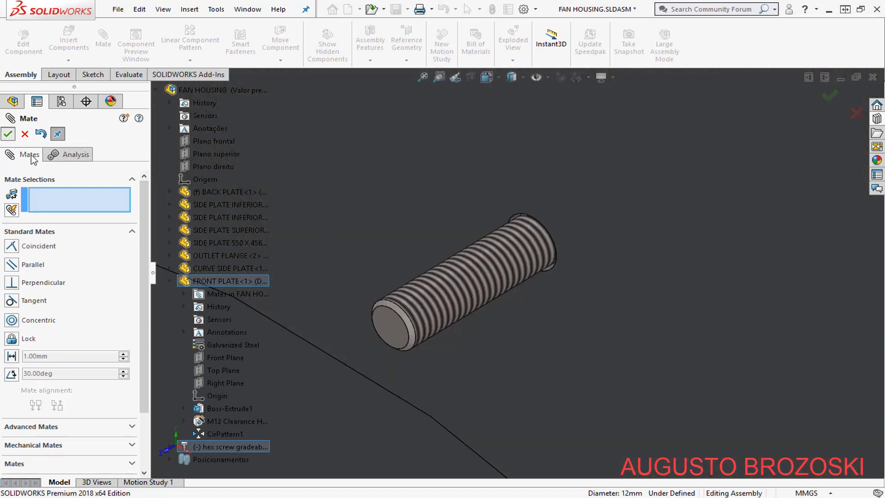
- Start a circular component pattern of the hex screw, using the circular edge of the FRONT PLATE's inlet as the axis
scroll(460, 240, "up", 2)
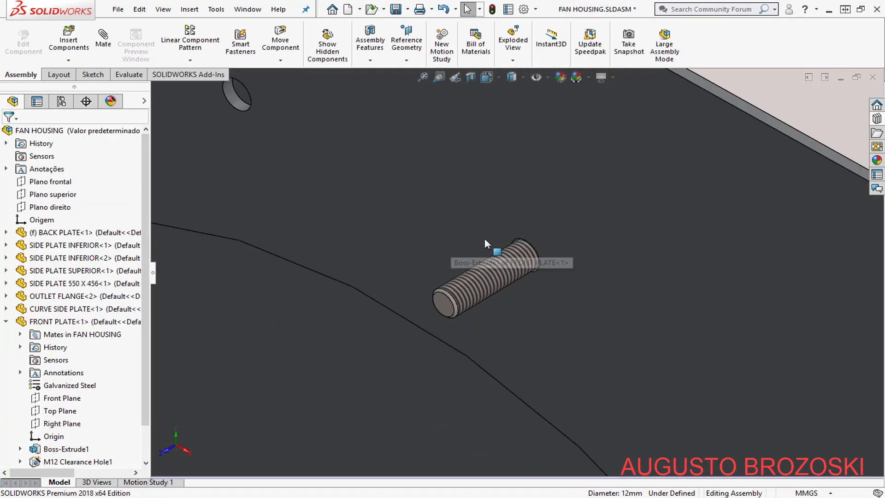
scroll(483, 240, "up", 5)
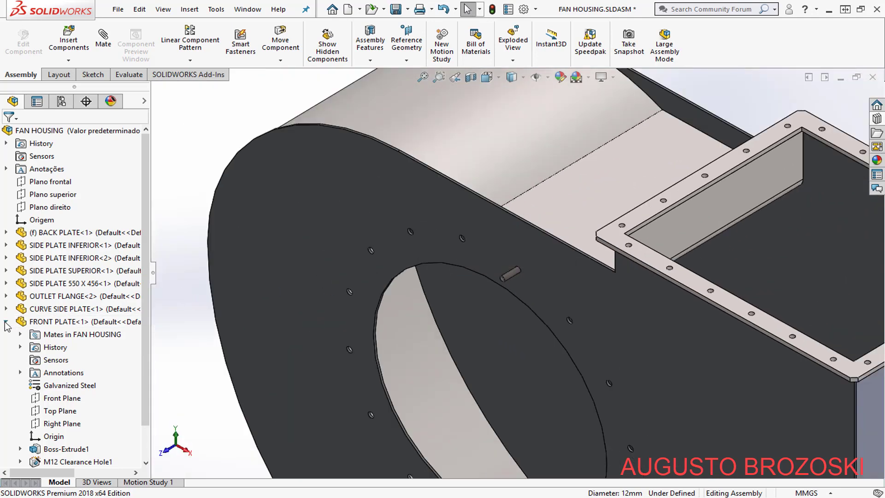
left_click(6, 321)
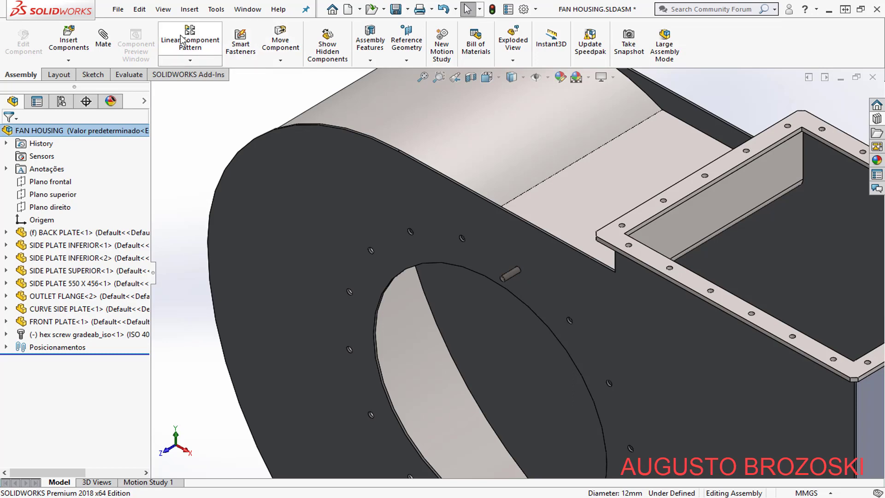
left_click(190, 61)
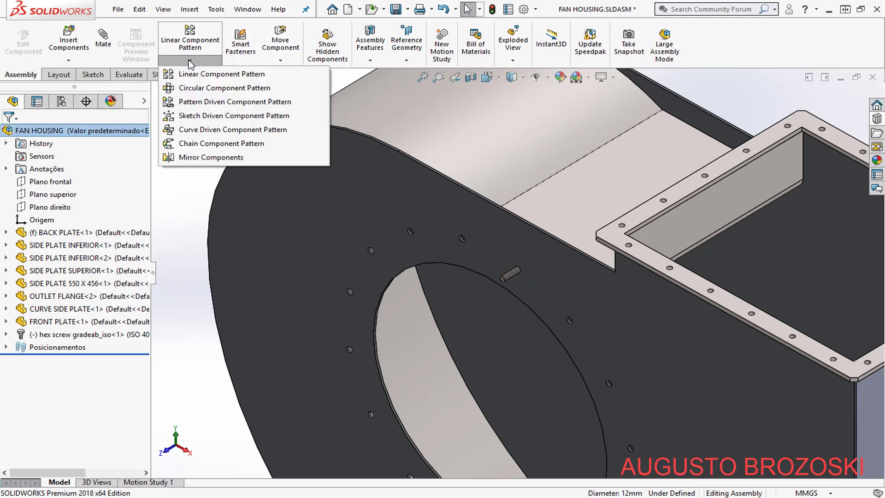
left_click(210, 89)
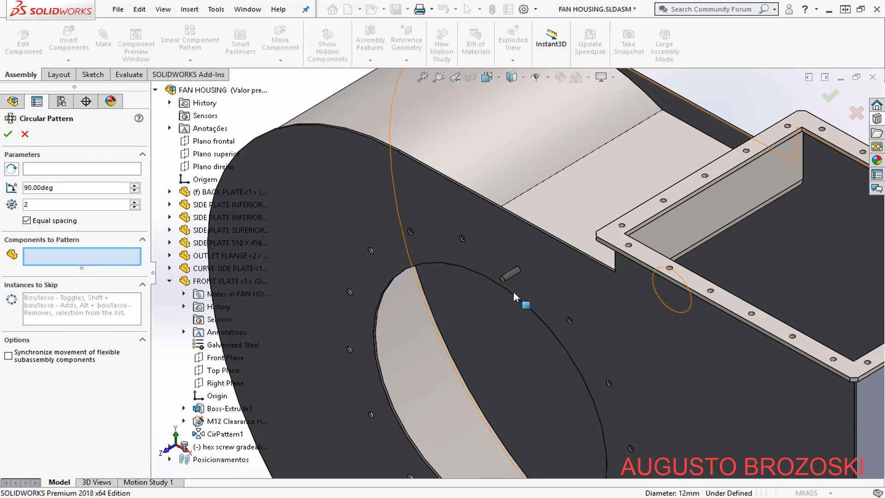
scroll(512, 288, "down", 5)
left_click(517, 237)
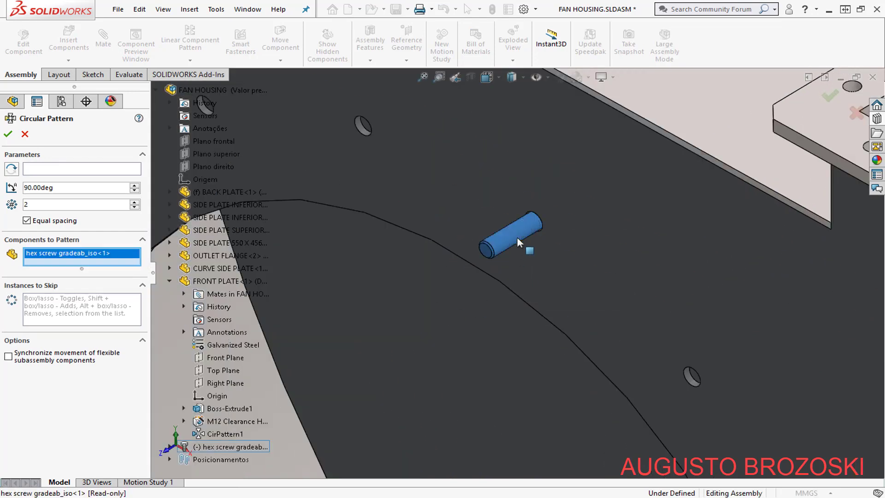
left_click(54, 171)
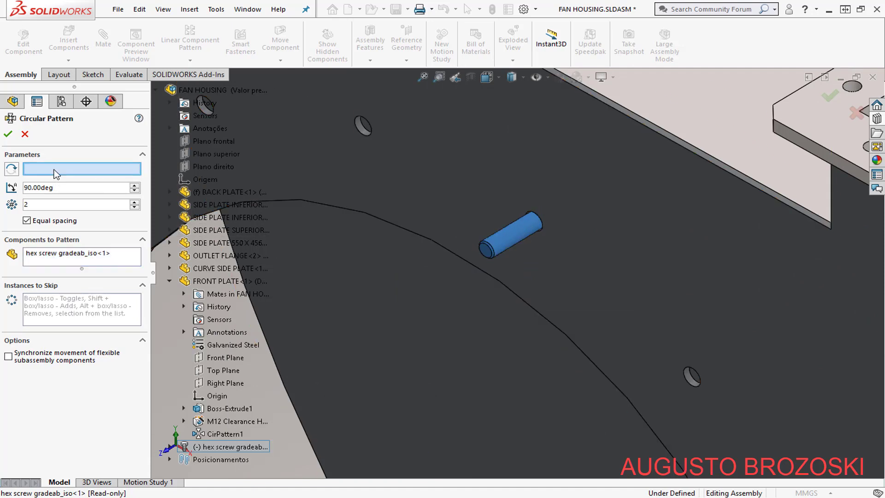
scroll(468, 271, "up", 3)
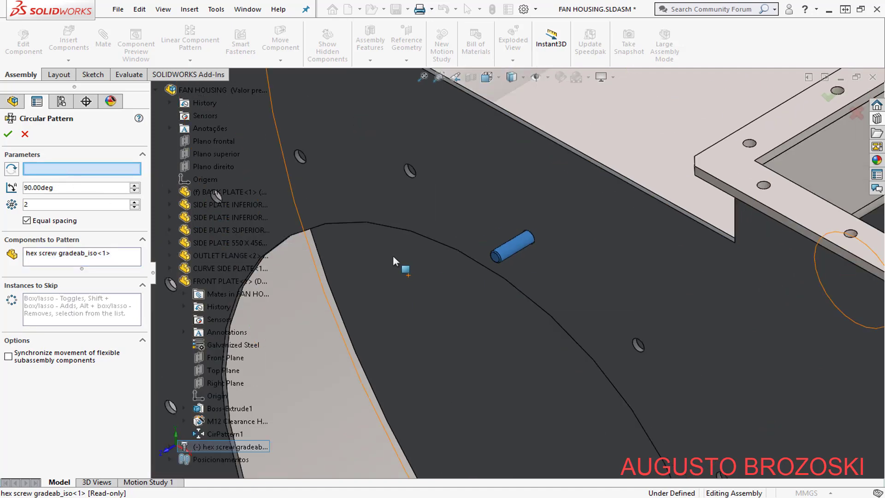
scroll(350, 274, "down", 5)
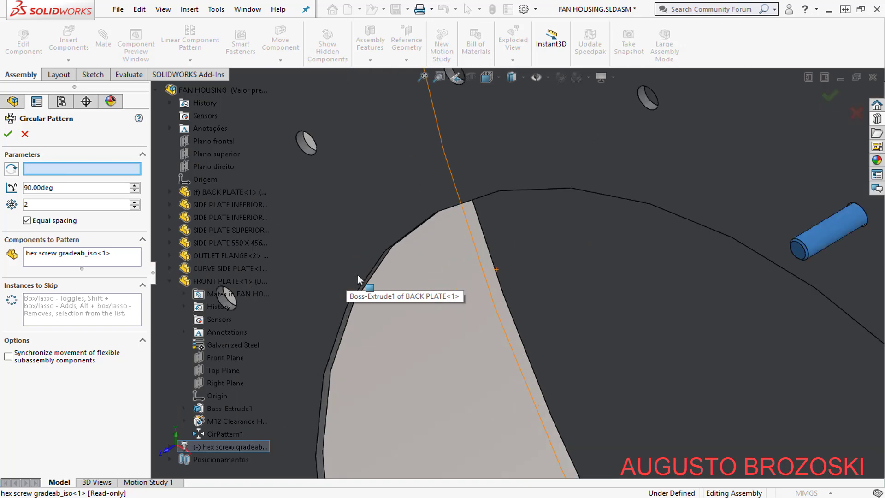
left_click(362, 281)
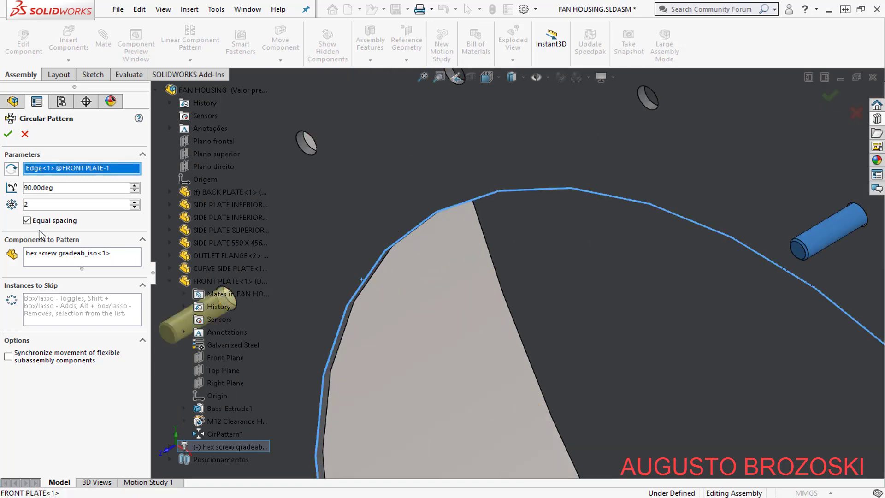
- Set the number of hex screw instances in the circular pattern to 16
type("16")
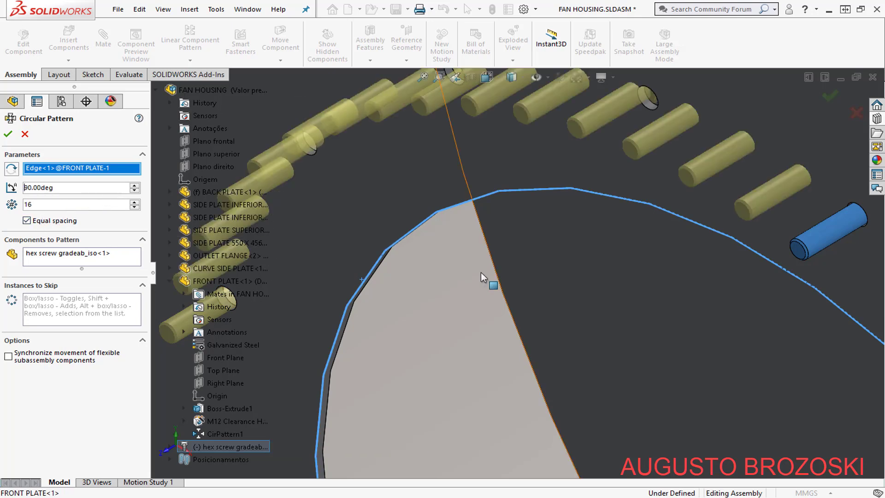
scroll(522, 276, "up", 2)
scroll(523, 276, "up", 1)
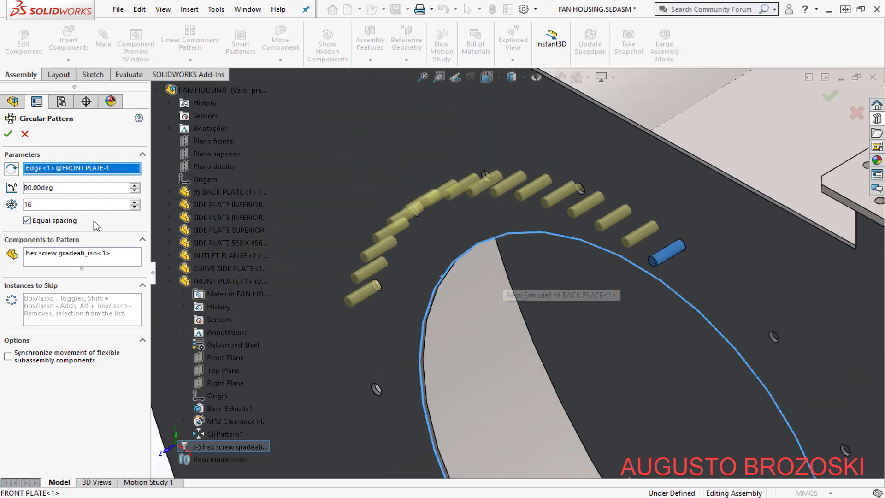
- Try pattern angles of 22.5° and 360° with equal spacing on
double_click(71, 187)
type("22")
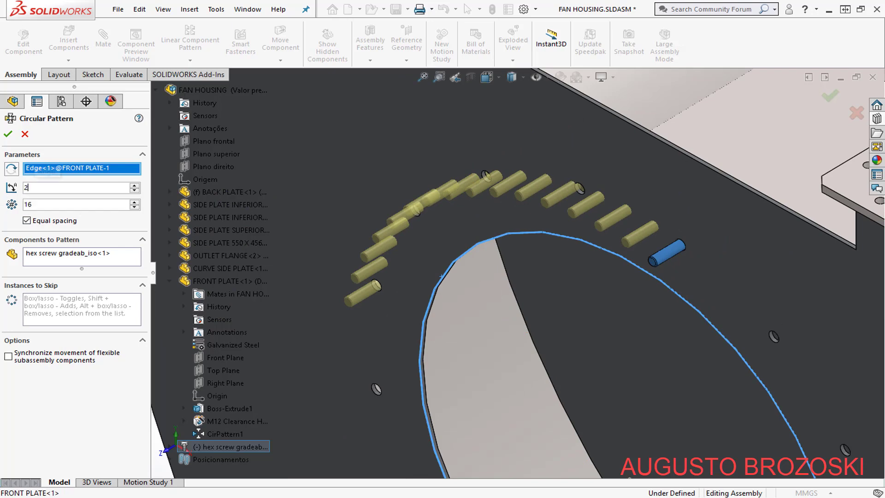
type(",5")
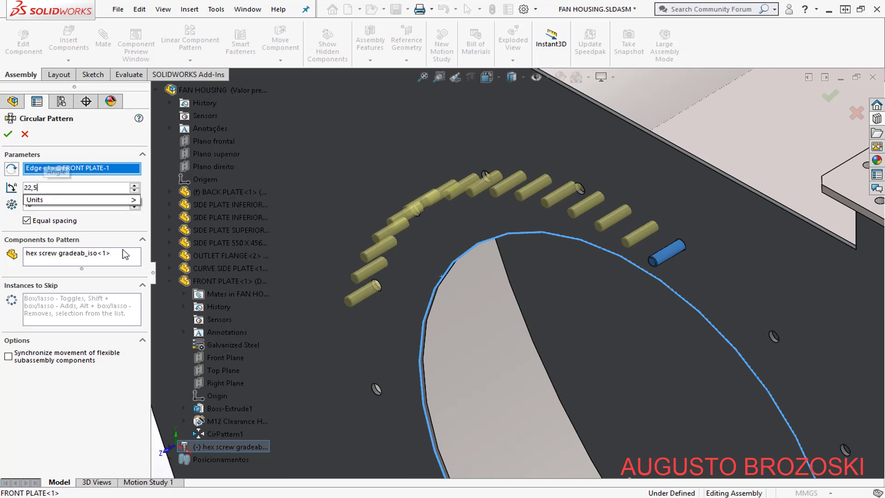
key("Return")
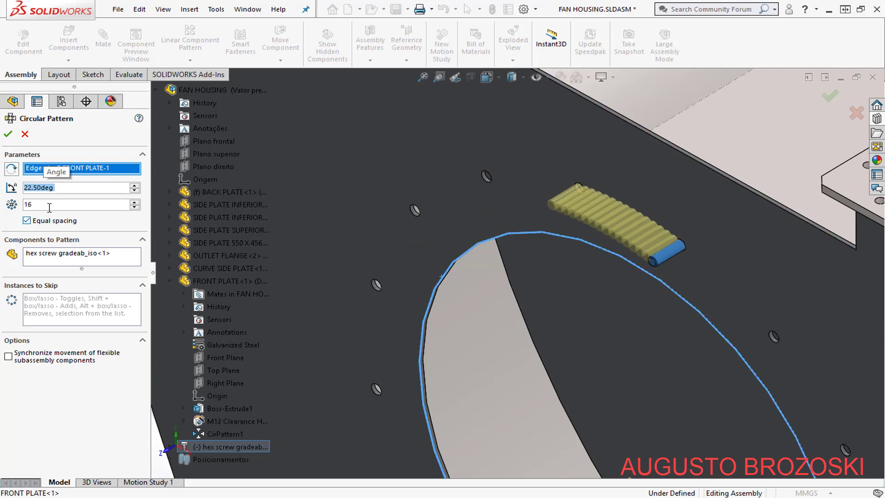
type("360")
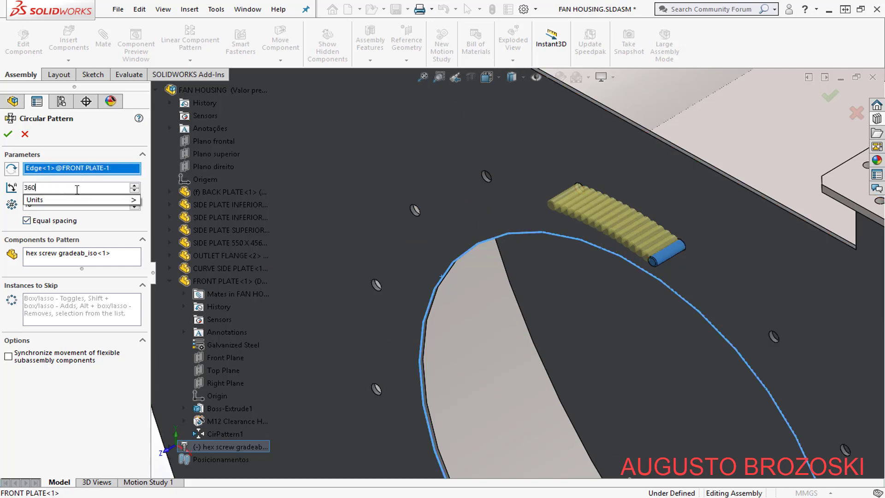
key("Return")
scroll(426, 255, "up", 5)
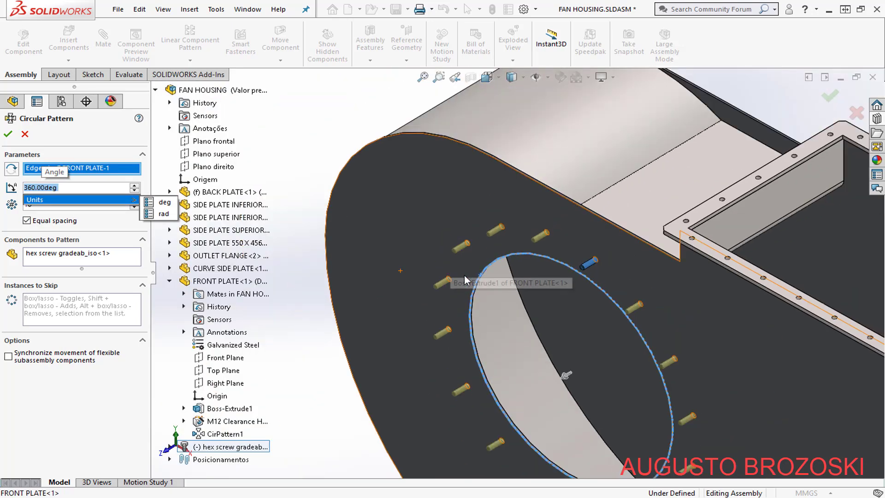
scroll(569, 357, "down", 2)
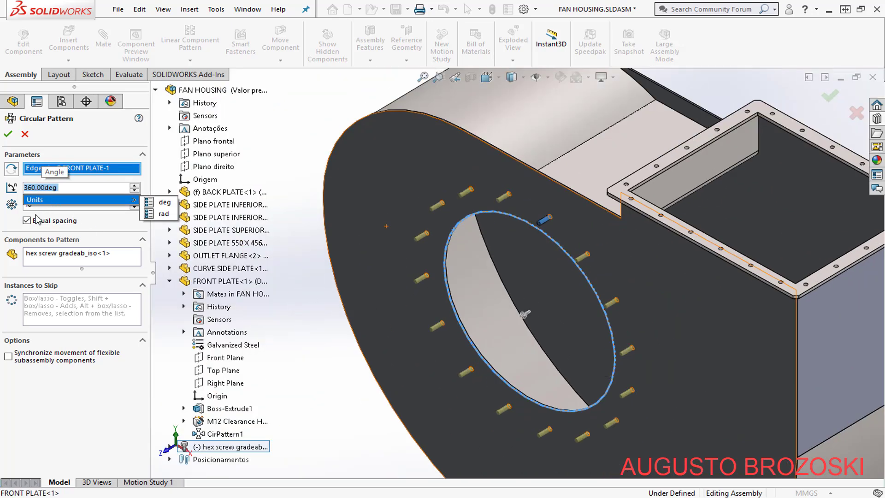
left_click(90, 191)
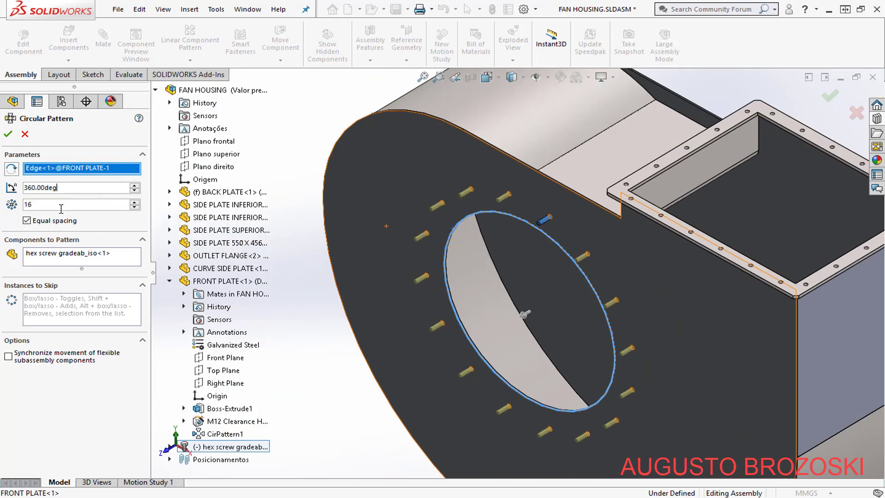
- Turn off equal spacing, set the angle between hex screws to 22.5° and create the circular pattern
left_click(31, 223)
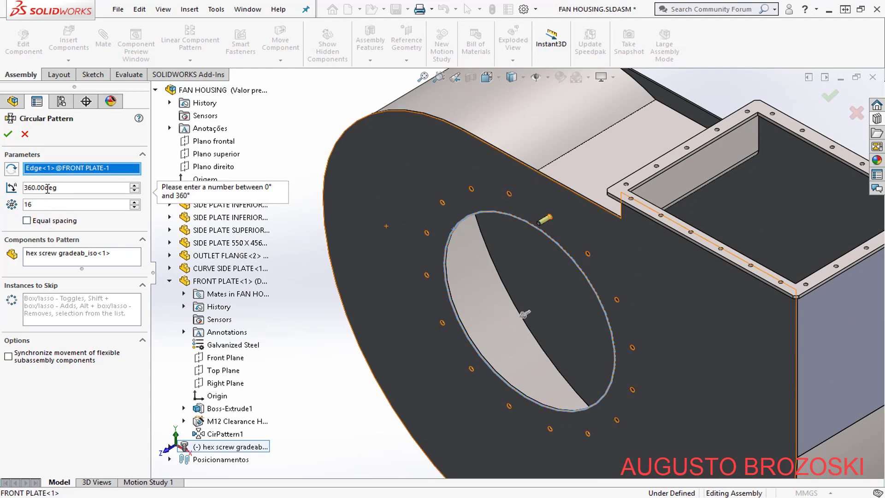
key("ctrl+a")
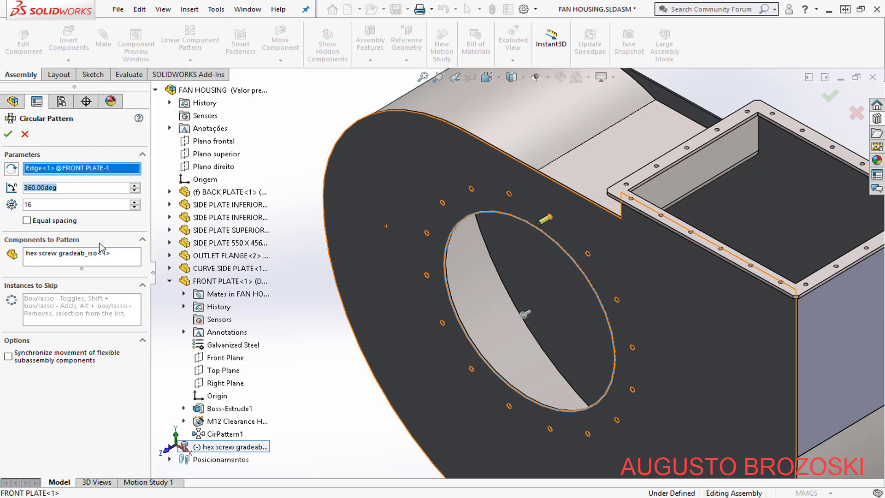
type("22,5")
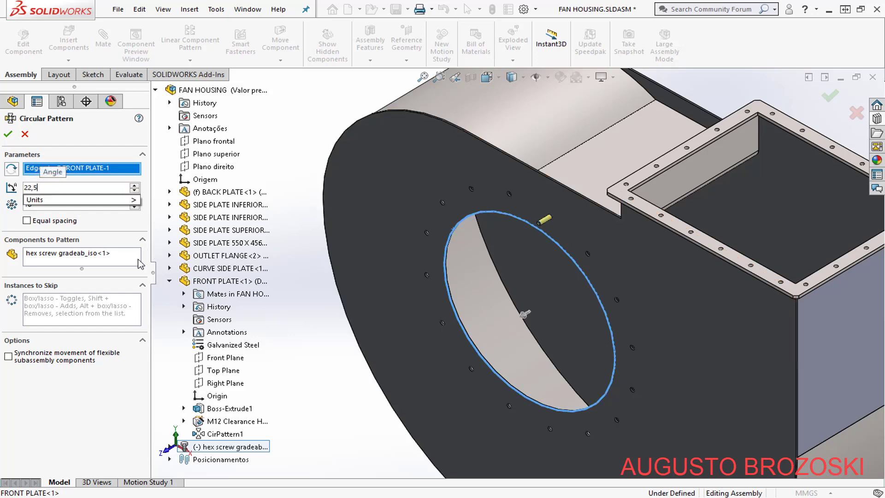
key("Return")
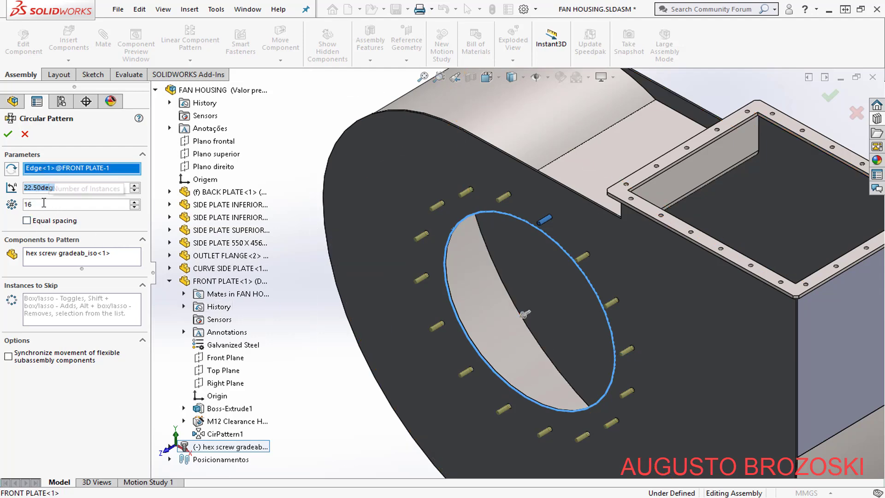
left_click(8, 134)
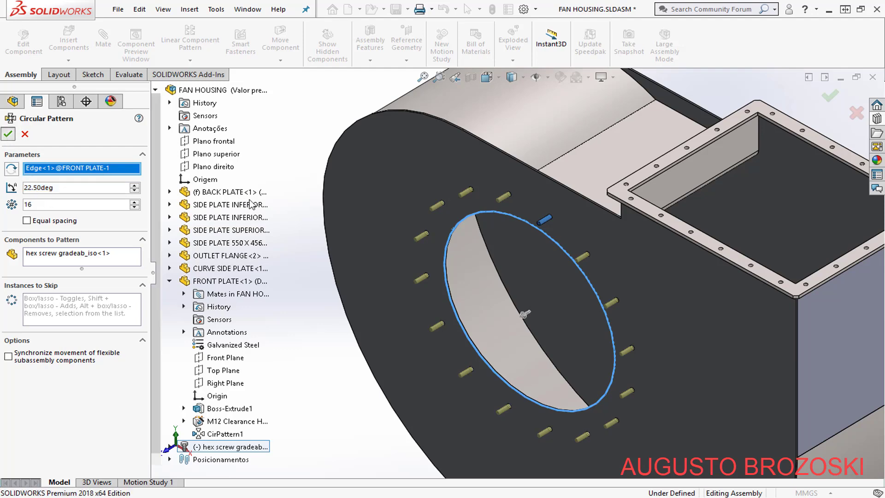
left_click(285, 252)
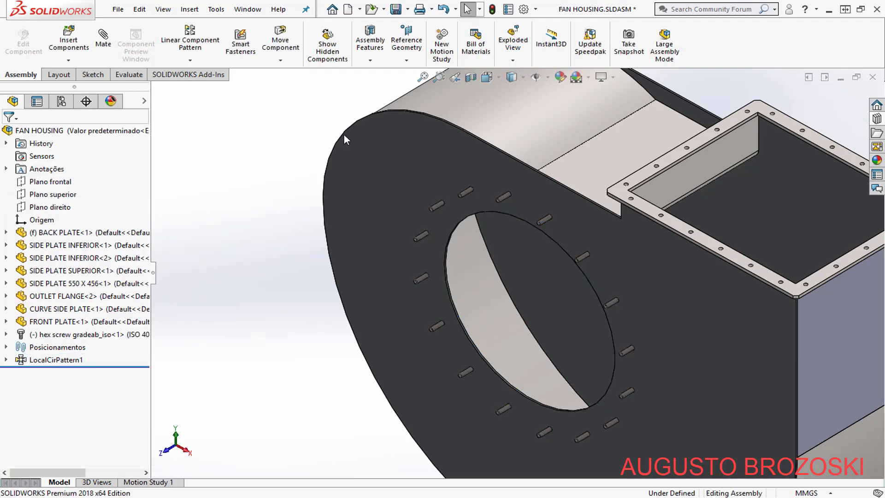
- Set the FAN HOUSING assembly to the isometric view and save it
left_click(493, 77)
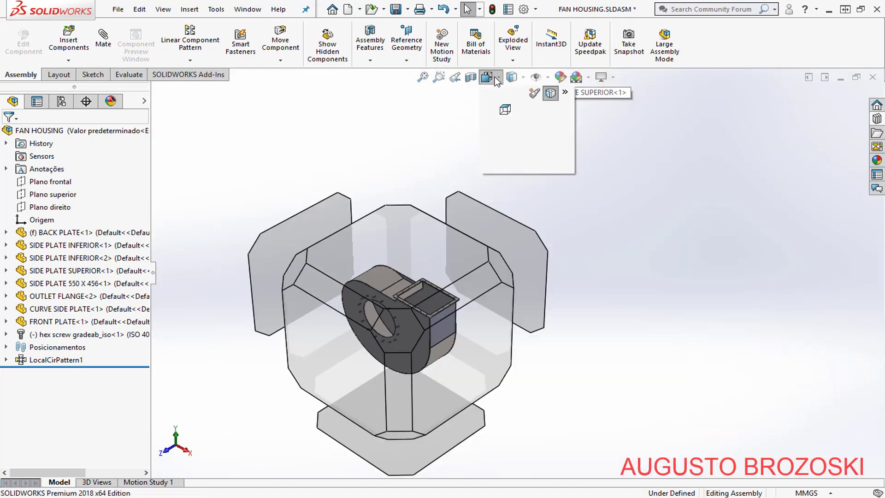
left_click(556, 109)
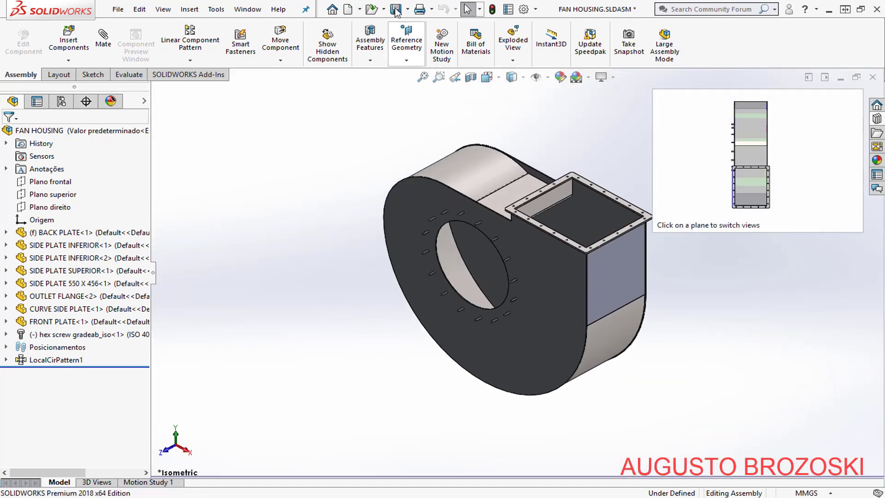
left_click(395, 9)
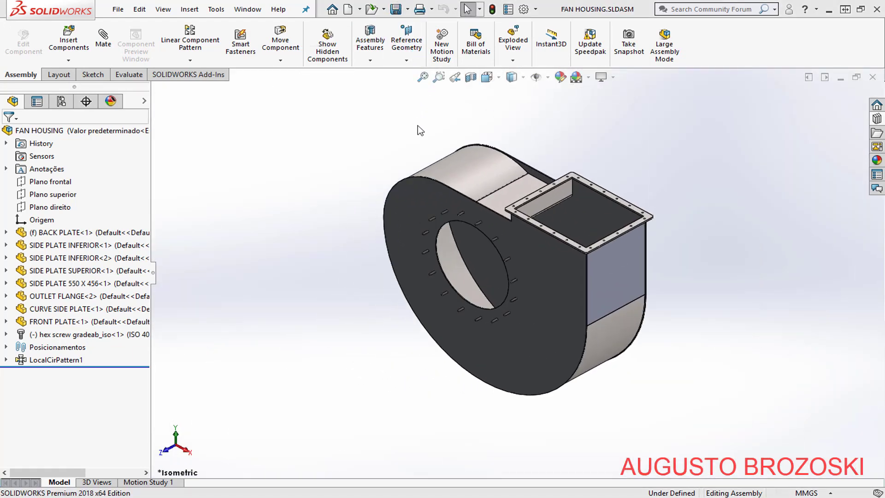
mouse_move(591, 160)
middle_mouse_down()
mouse_move(454, 142)
mouse_move(478, 152)
mouse_move(582, 151)
middle_mouse_up()
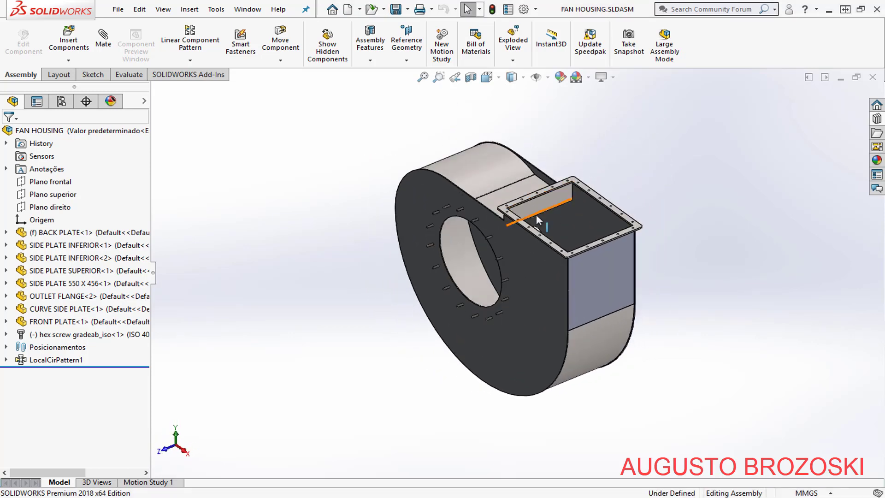
scroll(535, 214, "down", 2)
middle_click_drag(548, 219, 576, 152)
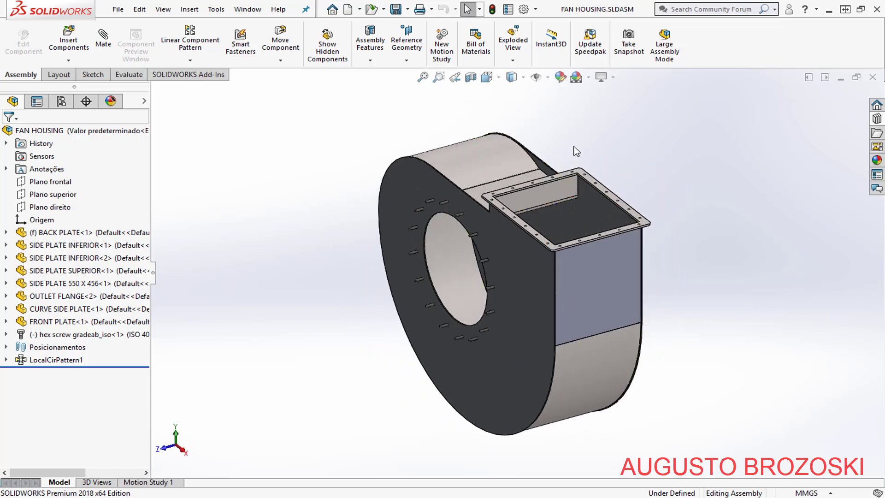